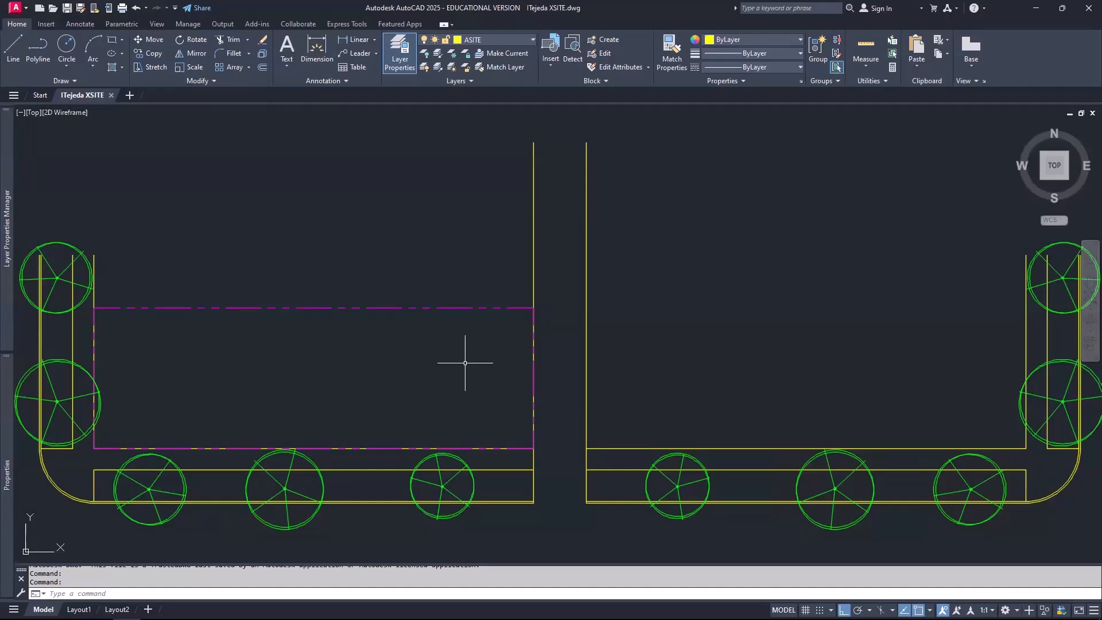
Step: Make layer 0 current, then open the External References manager, widening it to review the current XSITE drawing's details
{"action": "left_click", "coordinate": [532, 43]}
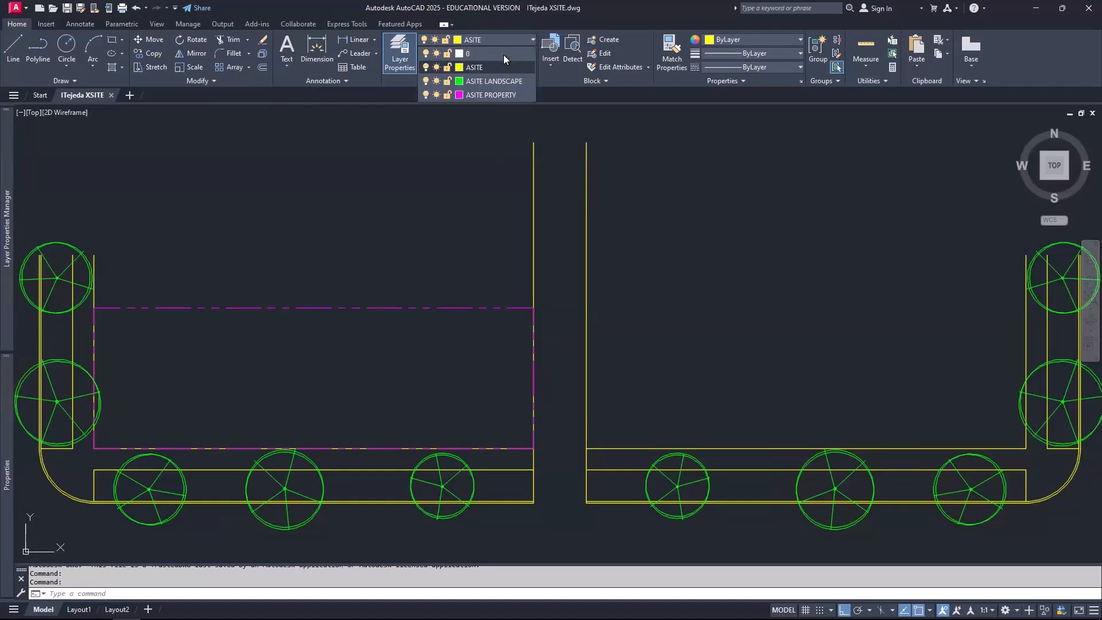
{"action": "left_click", "coordinate": [467, 53]}
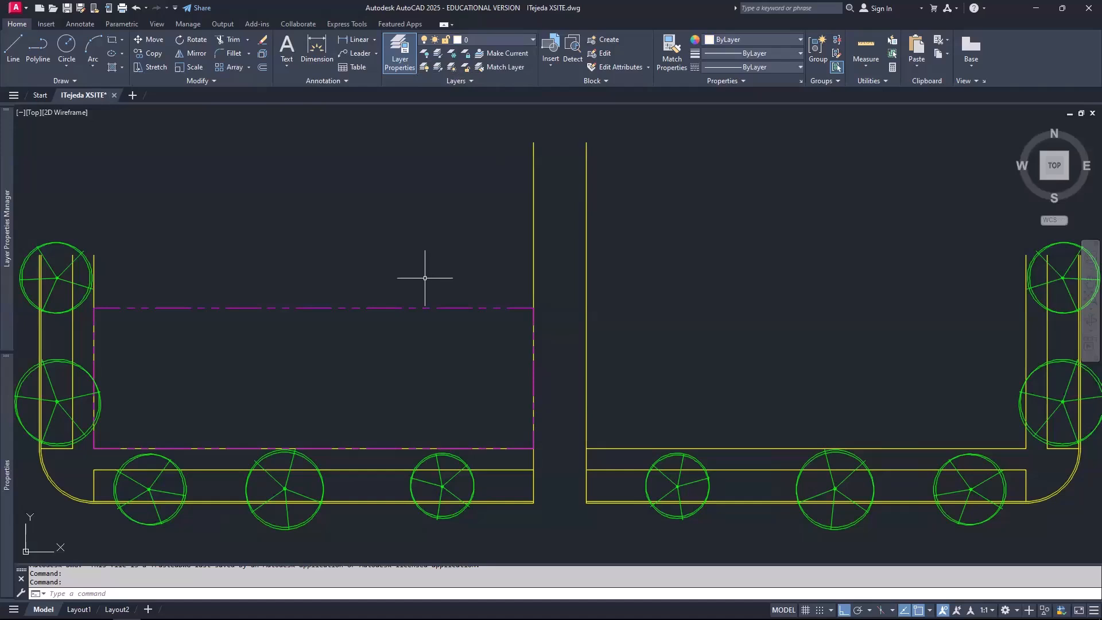
{"action": "type", "text": "XR"}
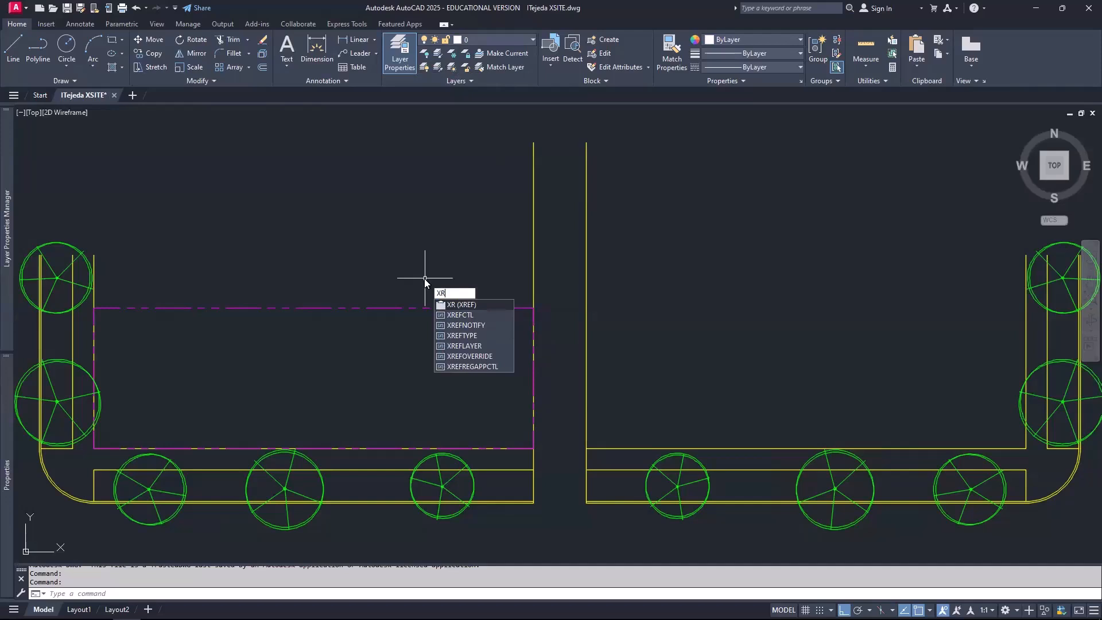
{"action": "key", "text": "Return"}
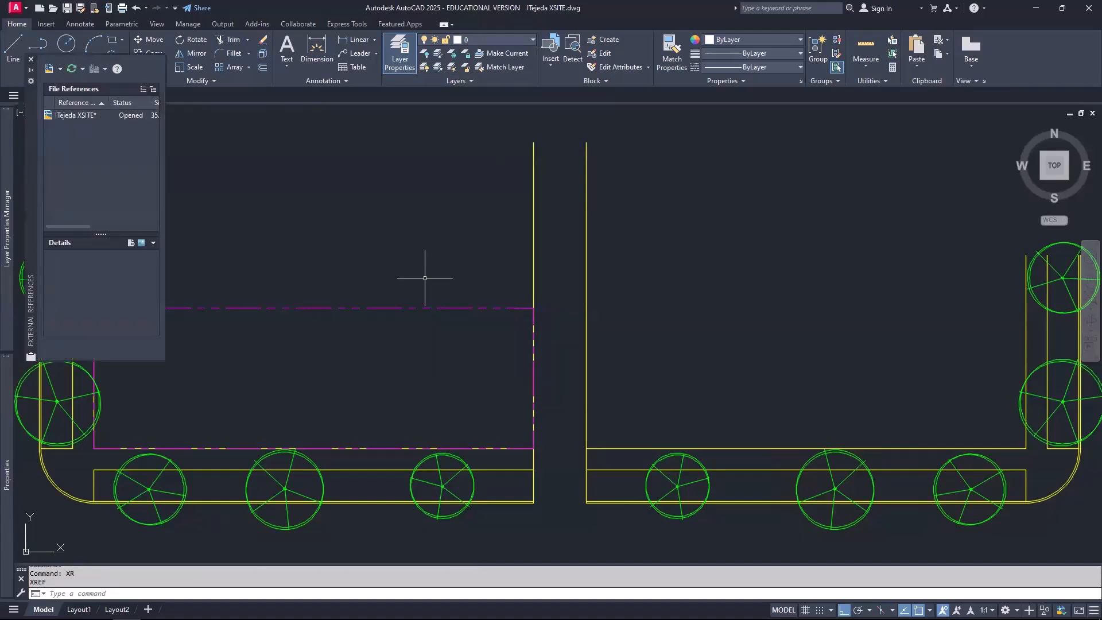
{"action": "mouse_move", "coordinate": [32, 157]}
{"action": "left_mouse_down"}
{"action": "mouse_move", "coordinate": [198, 211]}
{"action": "mouse_move", "coordinate": [423, 241]}
{"action": "mouse_move", "coordinate": [592, 235]}
{"action": "mouse_move", "coordinate": [660, 218]}
{"action": "left_mouse_up"}
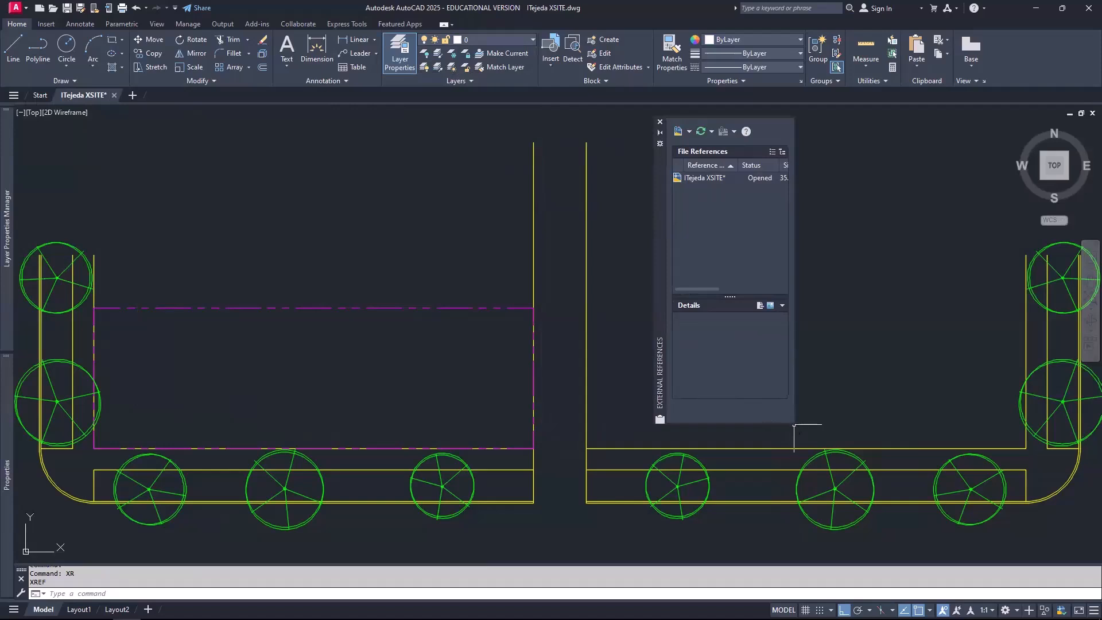
{"action": "left_click_drag", "start_coordinate": [795, 424], "coordinate": [953, 418]}
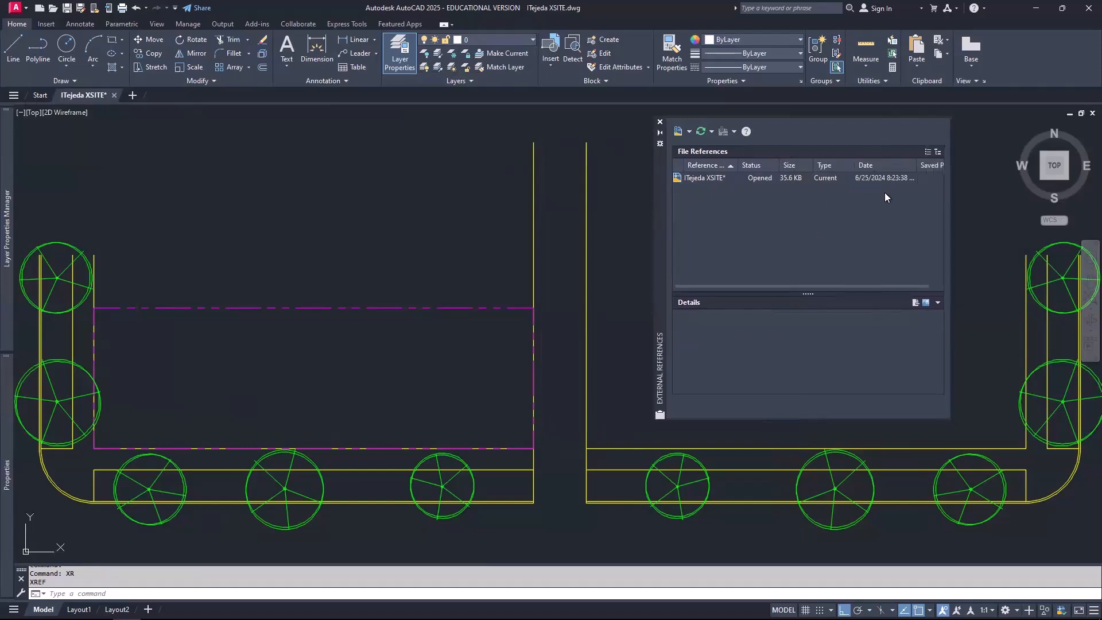
{"action": "left_click", "coordinate": [692, 179]}
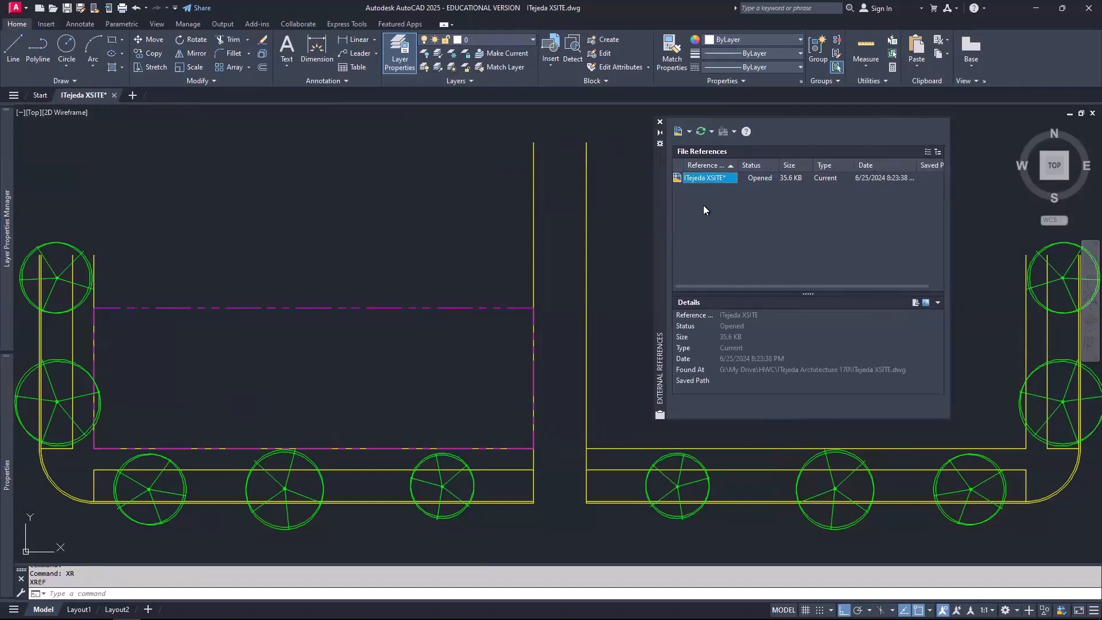
Step: Choose the XPLAN drawing from the HWC Architecture 170 folder on Google Drive for attachment as a DWG reference
{"action": "left_click", "coordinate": [690, 132]}
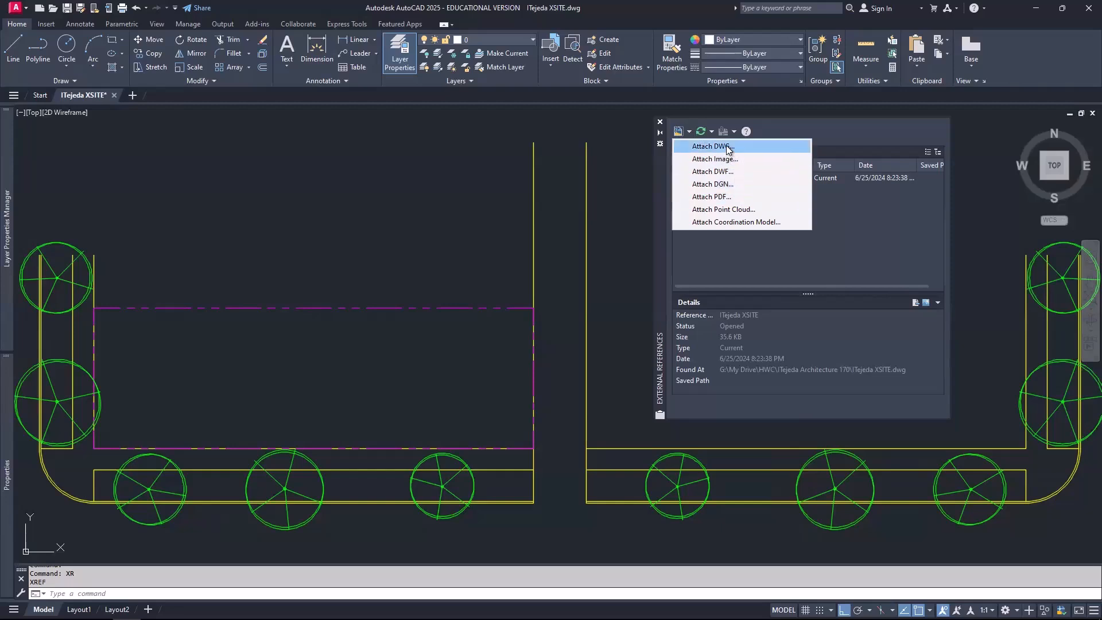
{"action": "left_click", "coordinate": [727, 147]}
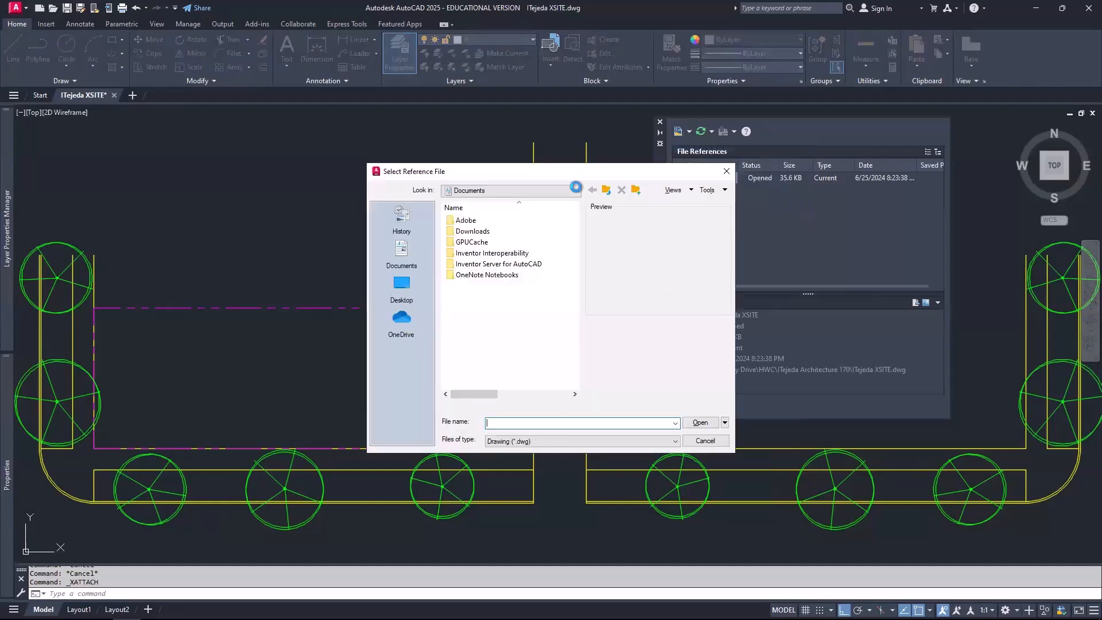
{"action": "left_click", "coordinate": [578, 192]}
{"action": "left_click", "coordinate": [511, 268]}
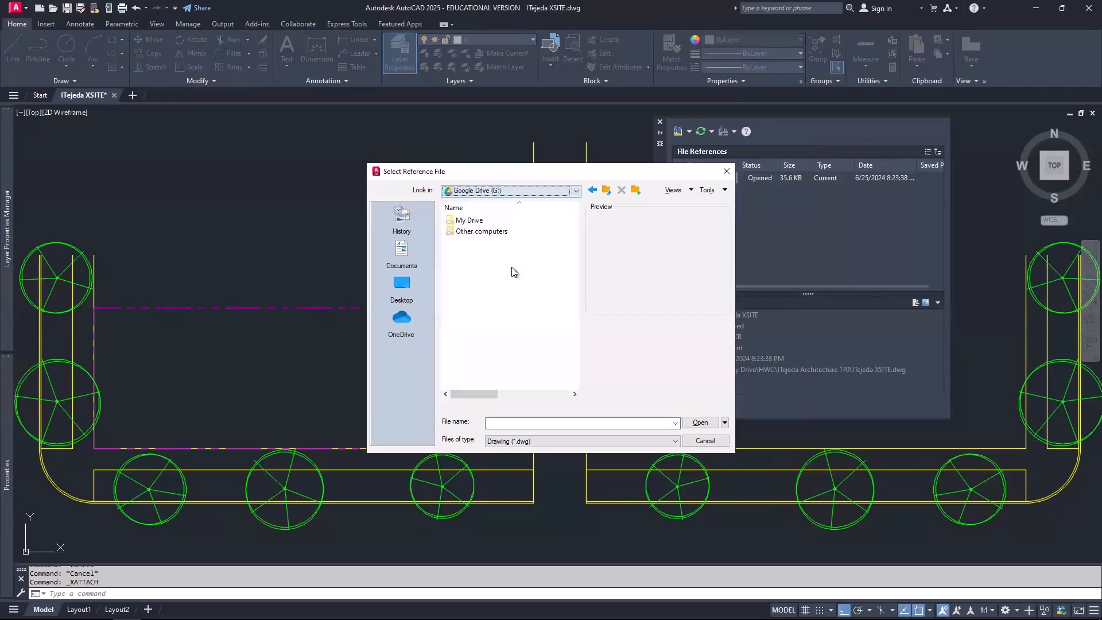
{"action": "double_click", "coordinate": [471, 220]}
{"action": "scroll", "coordinate": [472, 275], "scroll_direction": "down", "scroll_amount": 5}
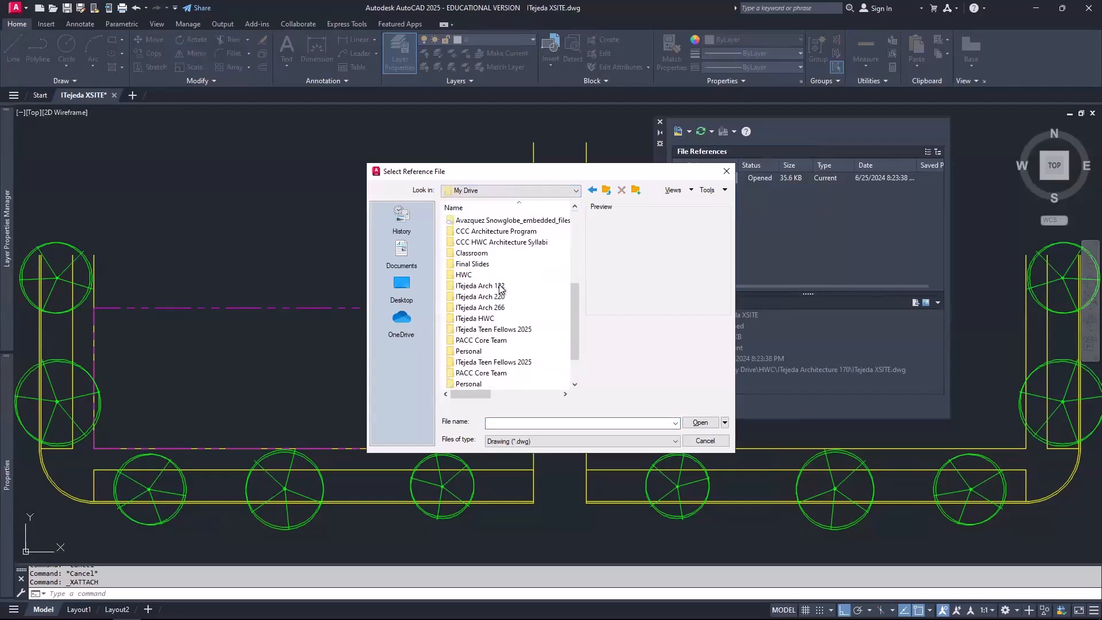
{"action": "double_click", "coordinate": [472, 277]}
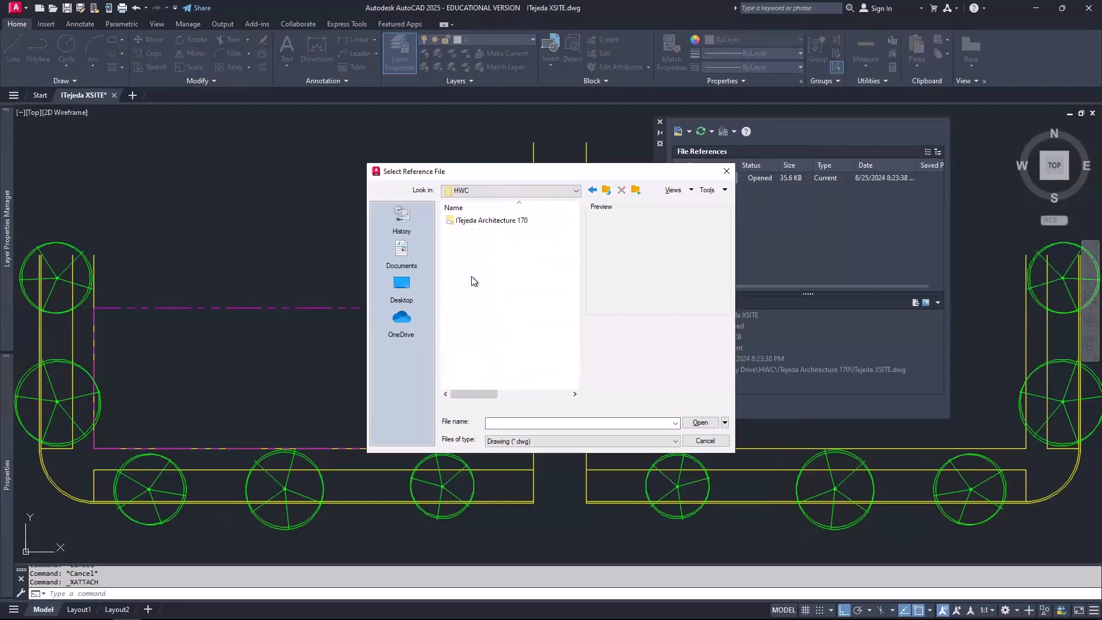
{"action": "double_click", "coordinate": [488, 222]}
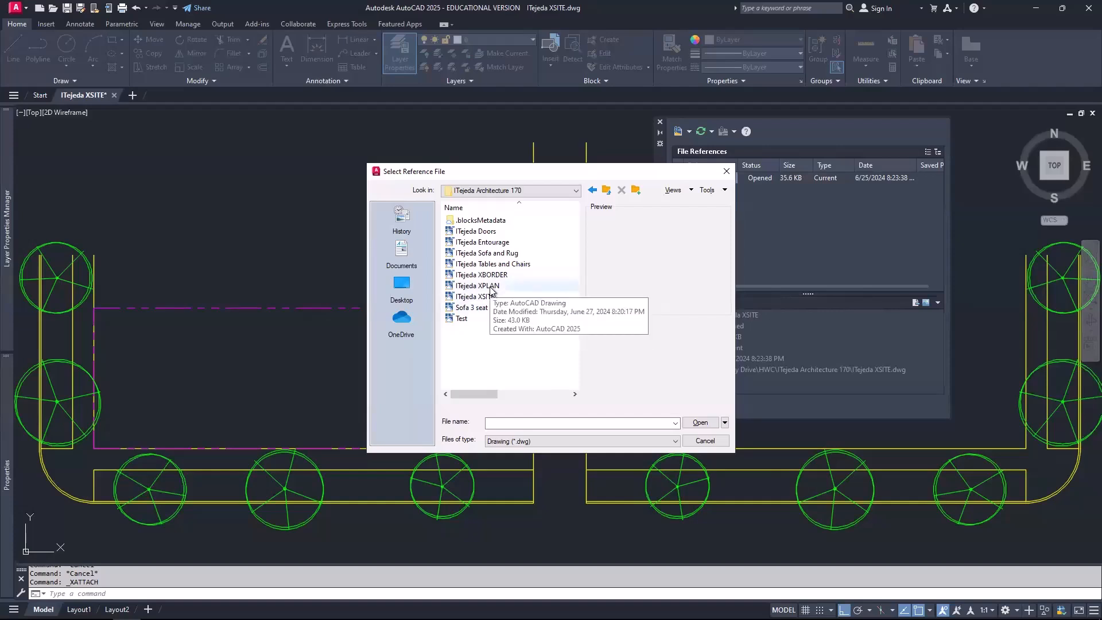
{"action": "left_click", "coordinate": [491, 286]}
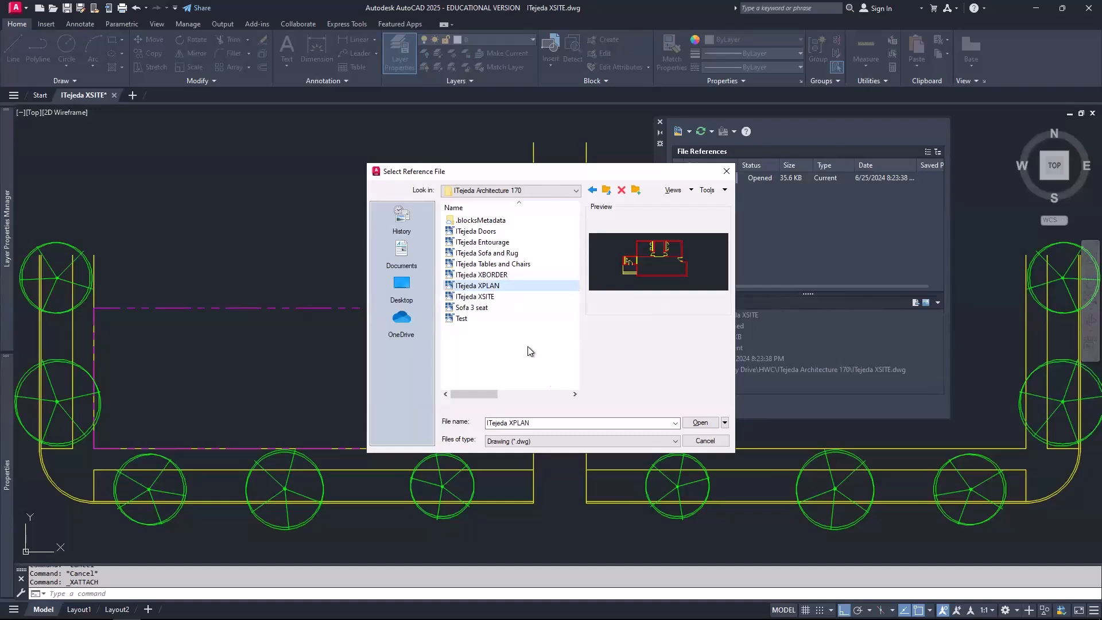
{"action": "left_click", "coordinate": [702, 423]}
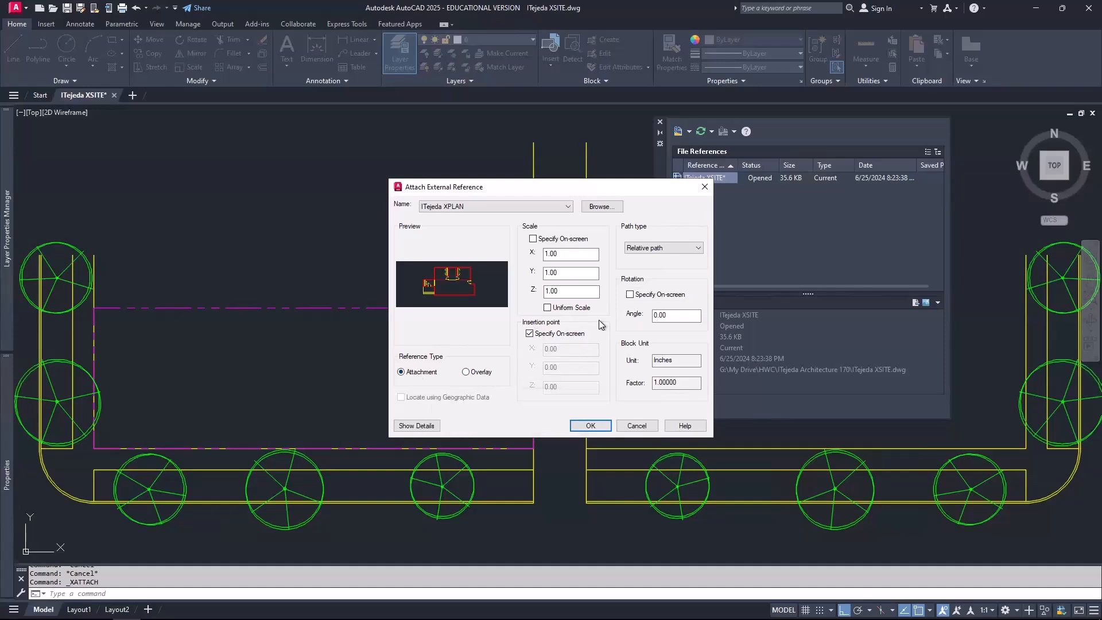
Step: Attach XPLAN with path type No path and place it above the magenta property boundary at about 59'-11", 56'-3"
{"action": "left_click", "coordinate": [654, 248]}
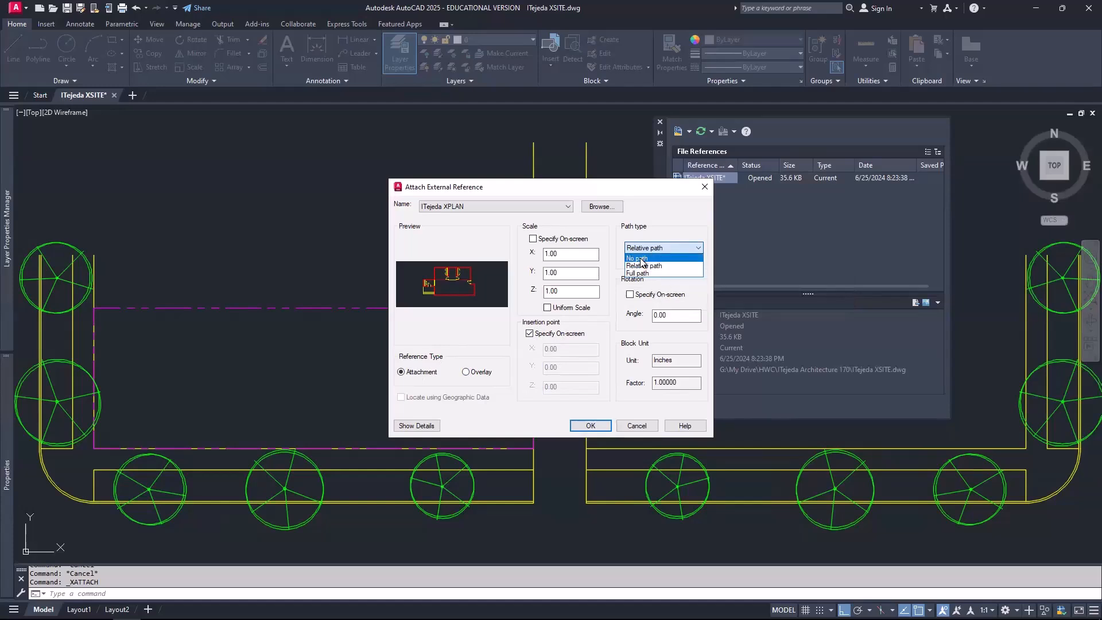
{"action": "left_click", "coordinate": [639, 258]}
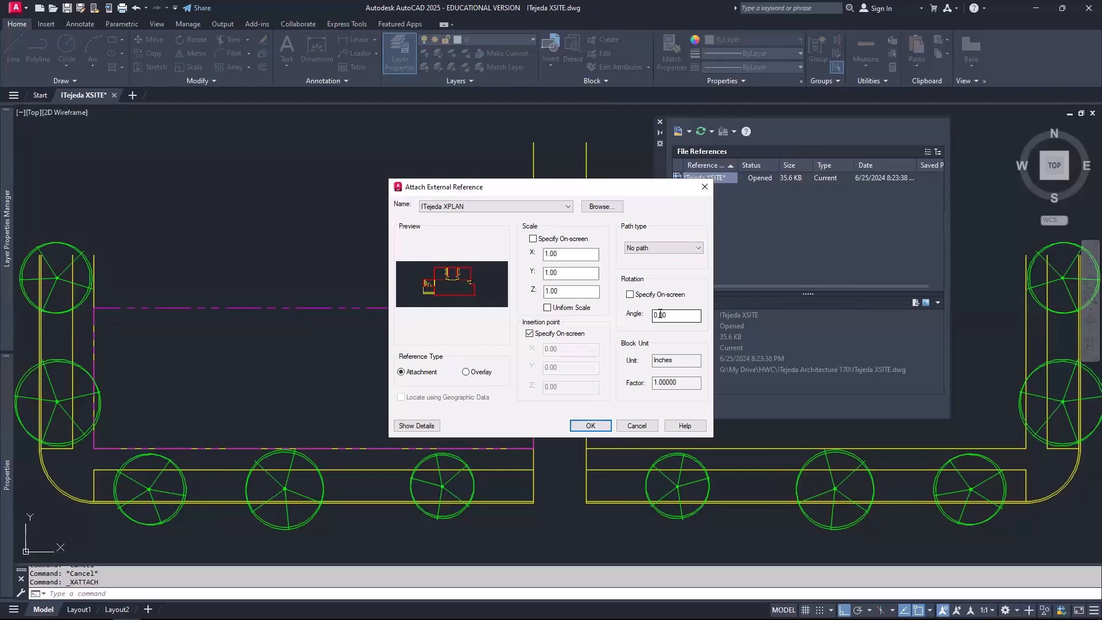
{"action": "left_click", "coordinate": [589, 426]}
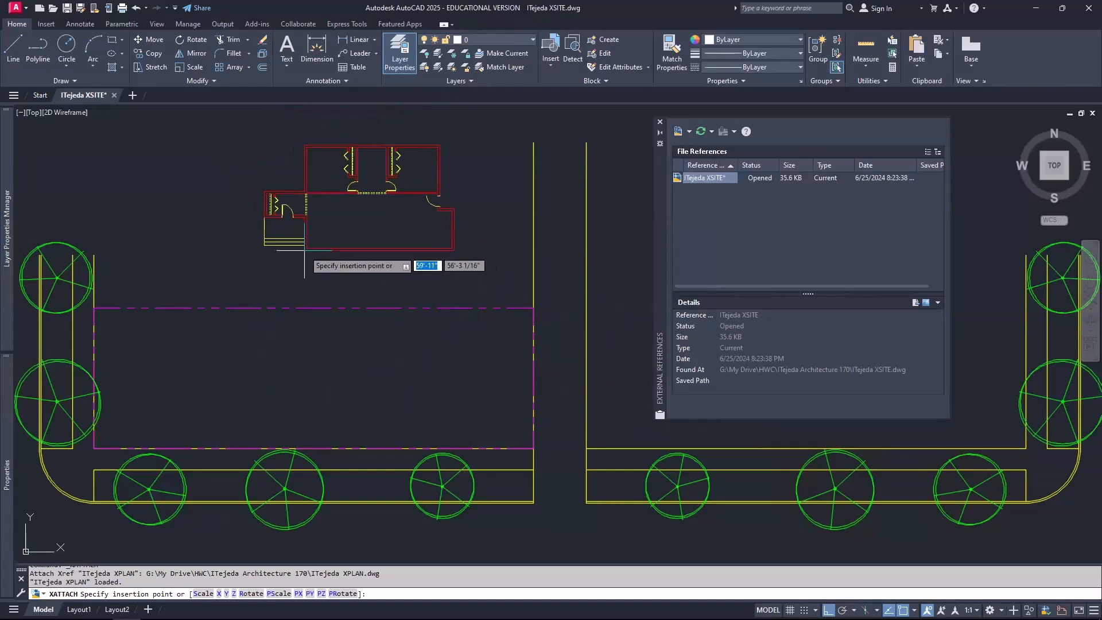
{"action": "left_click", "coordinate": [305, 250]}
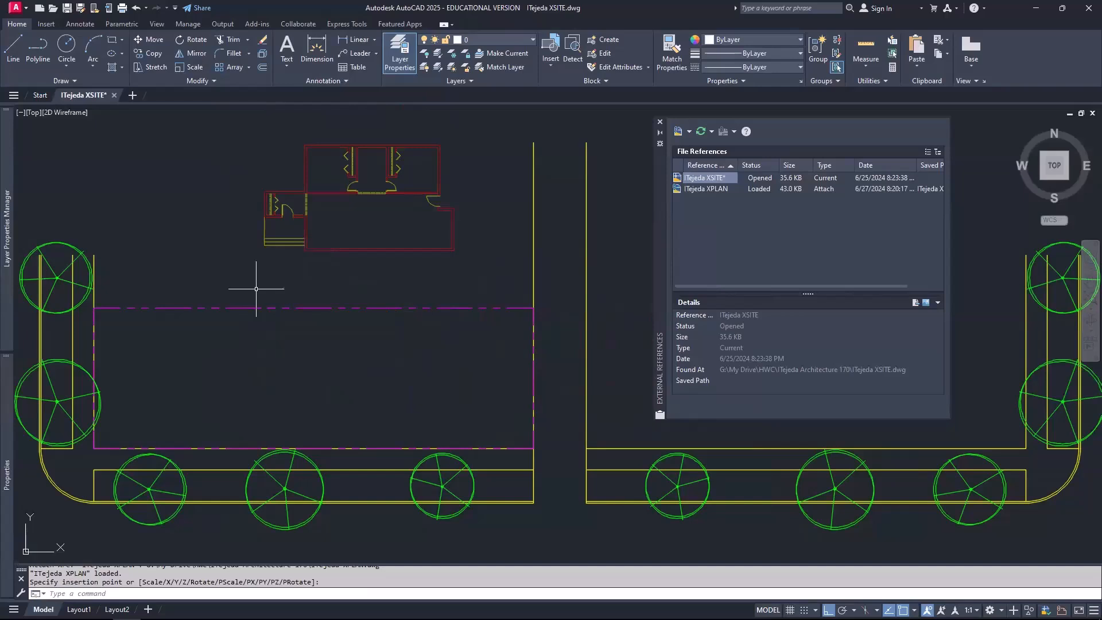
Step: Select the placed floor plan and examine the XSITE and XPLAN references in both tree and list views
{"action": "left_click", "coordinate": [369, 247]}
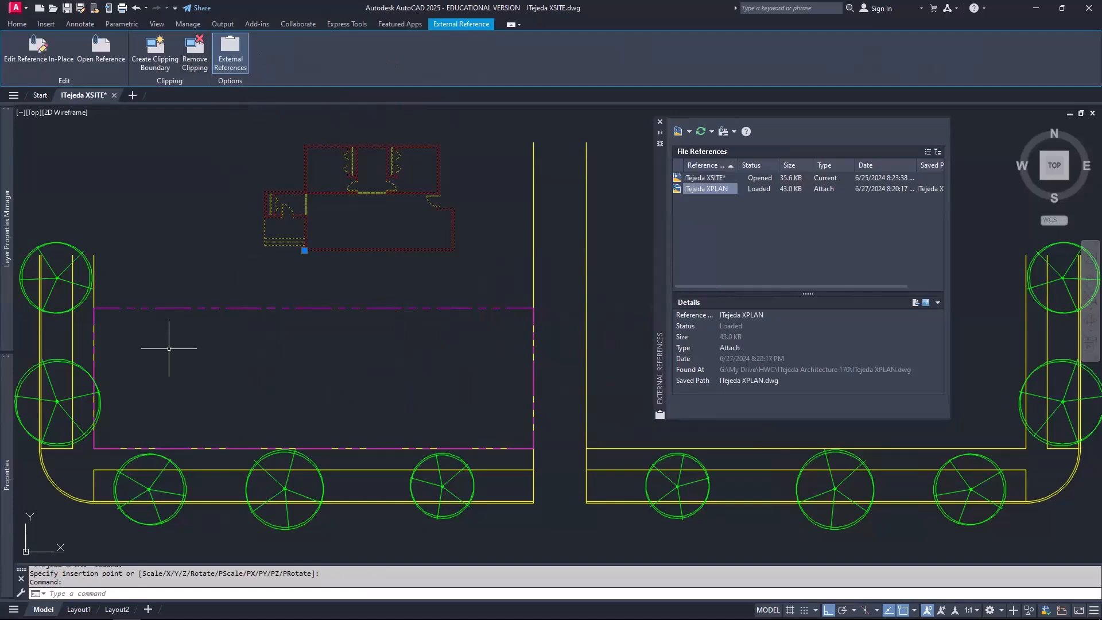
{"action": "mouse_move", "coordinate": [4, 432]}
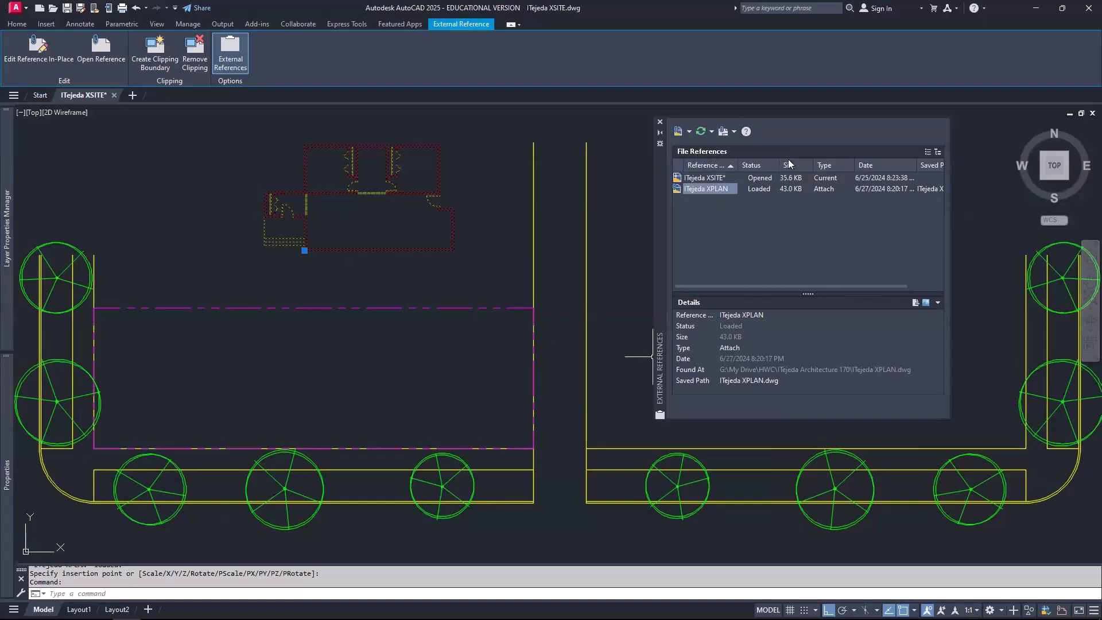
{"action": "left_click", "coordinate": [938, 153]}
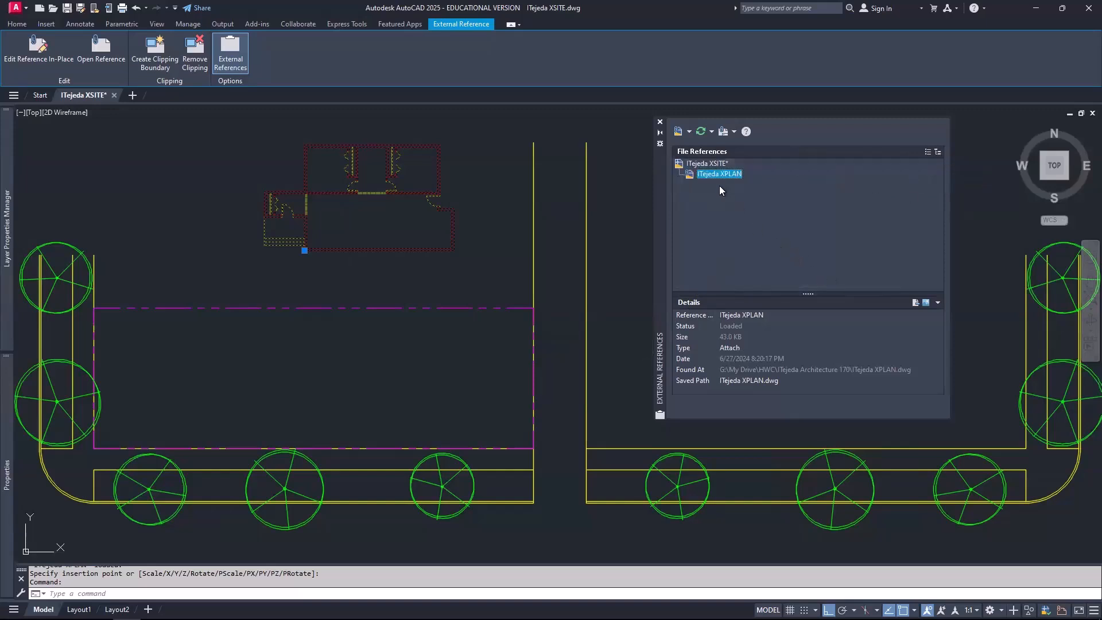
{"action": "left_click", "coordinate": [692, 166]}
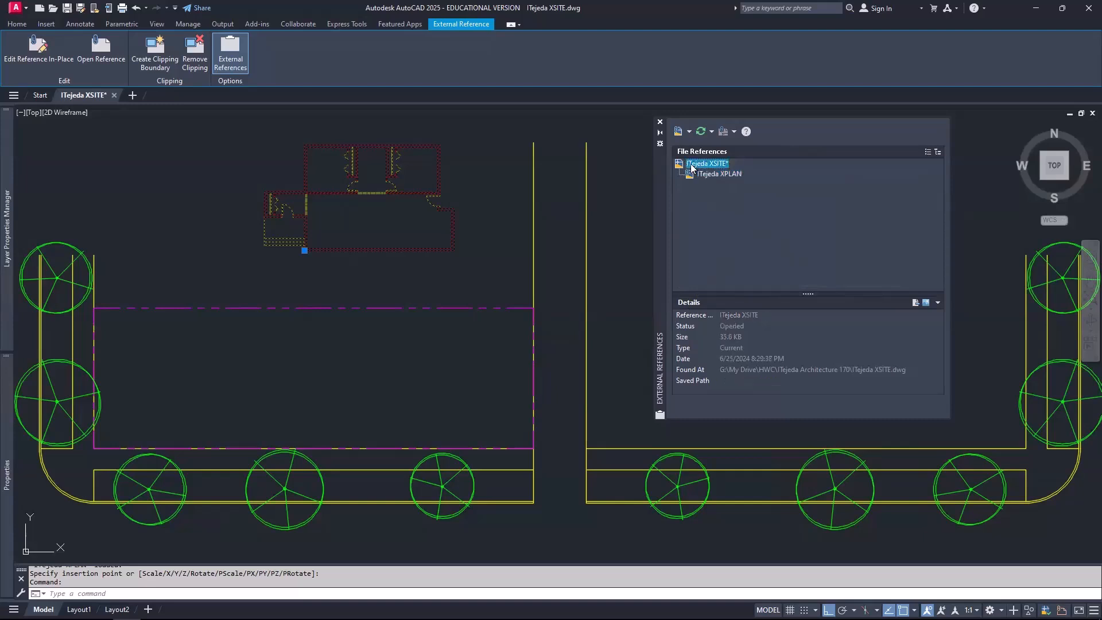
{"action": "mouse_move", "coordinate": [692, 166]}
{"action": "left_click", "coordinate": [712, 174]}
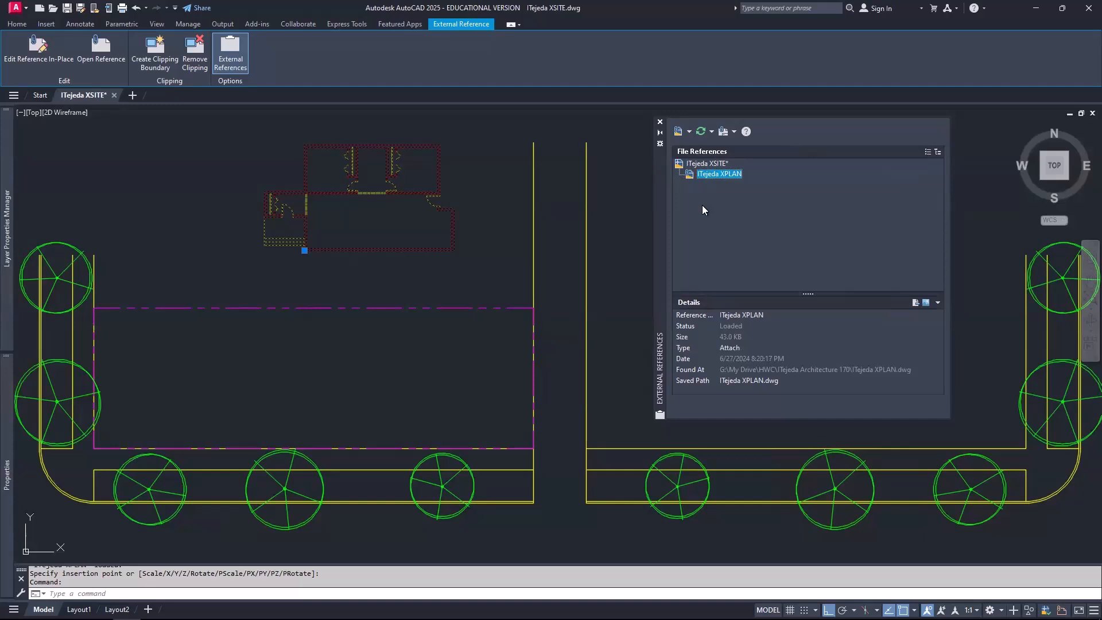
{"action": "left_click", "coordinate": [928, 152]}
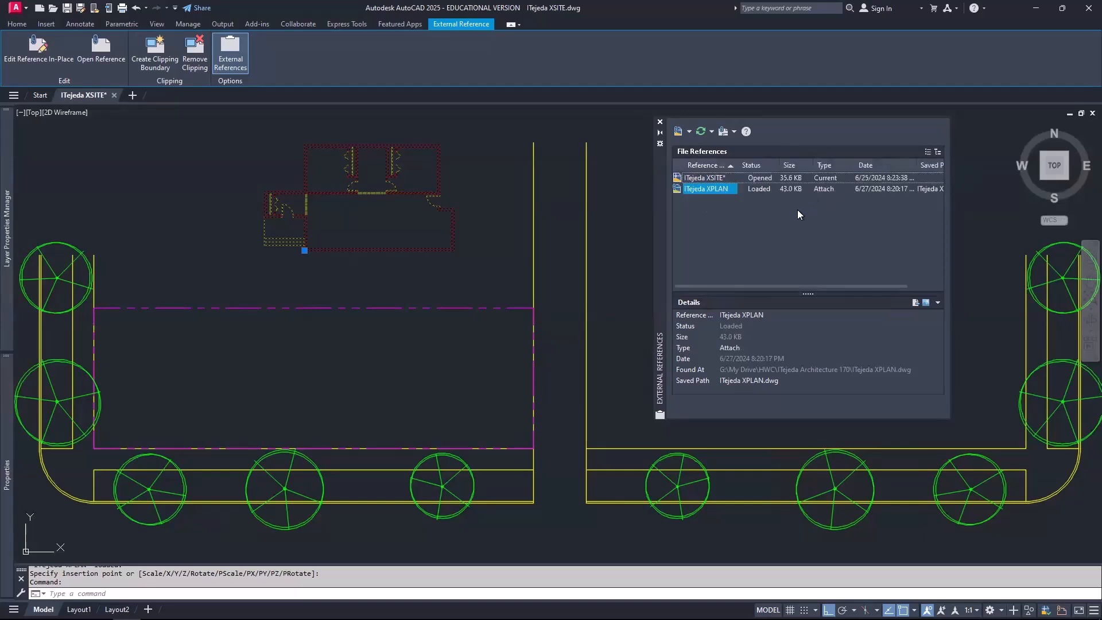
{"action": "left_click", "coordinate": [938, 152]}
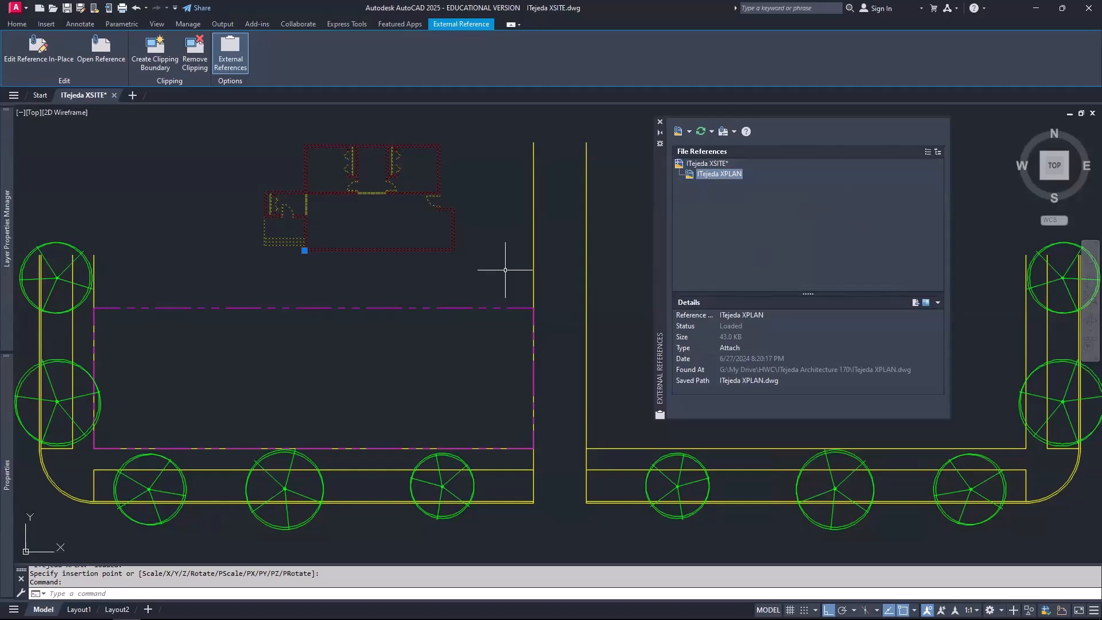
Step: Deselect the floor plan and anchor the External References palette on the right side
{"action": "key", "text": "Escape"}
{"action": "key", "text": "Escape"}
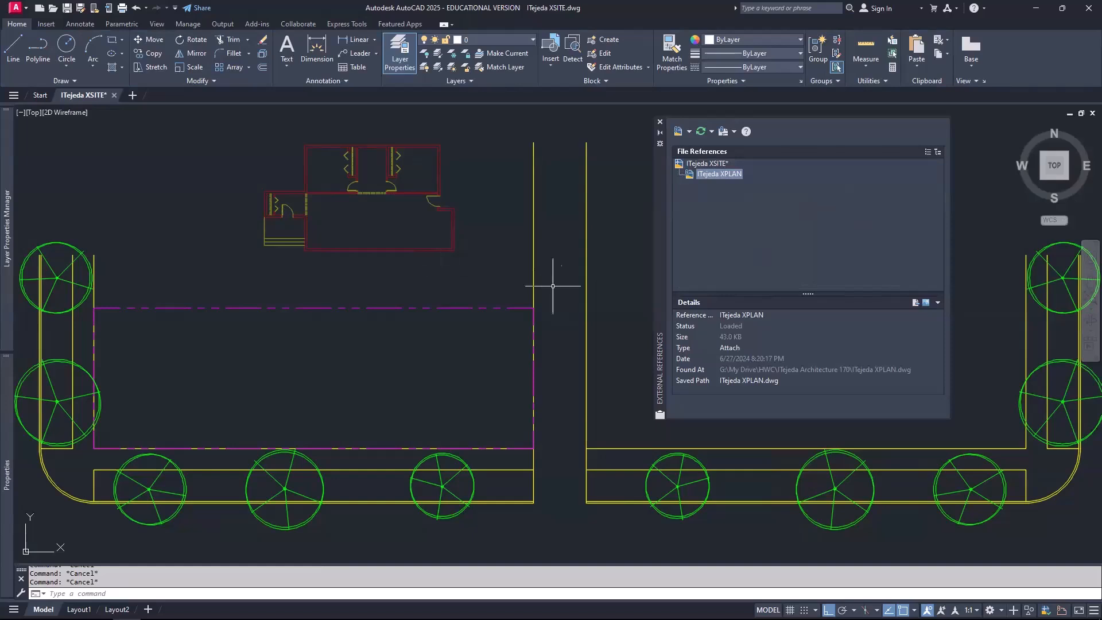
{"action": "left_click", "coordinate": [661, 145]}
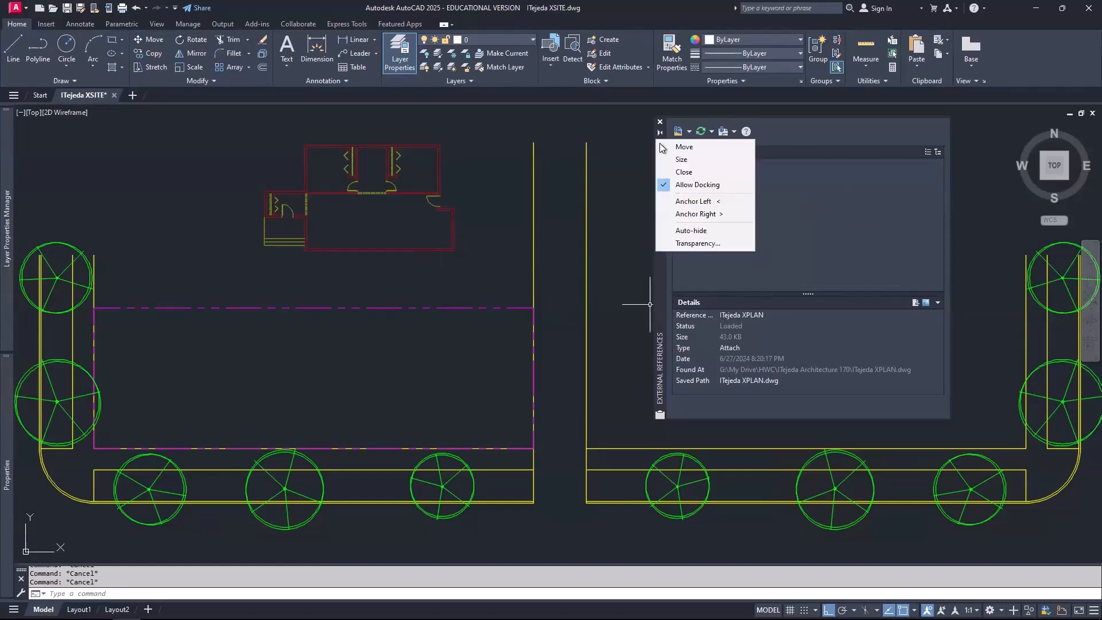
{"action": "left_click", "coordinate": [681, 214]}
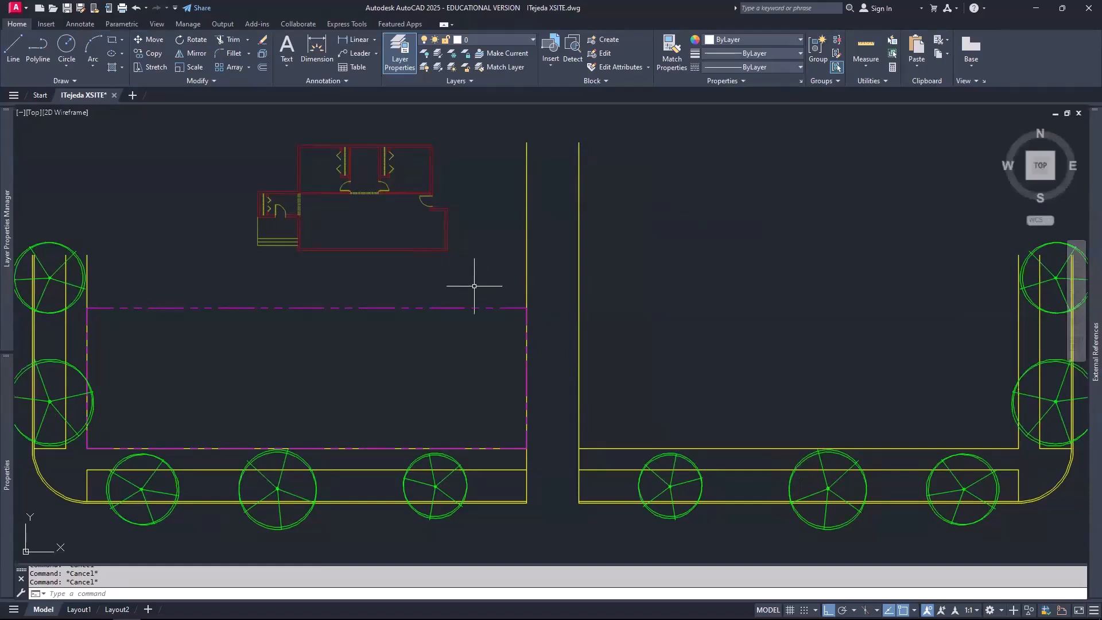
Step: Set the Xref display fade control to 0 in the display options and apply it
{"action": "type", "text": "OPTIONS"}
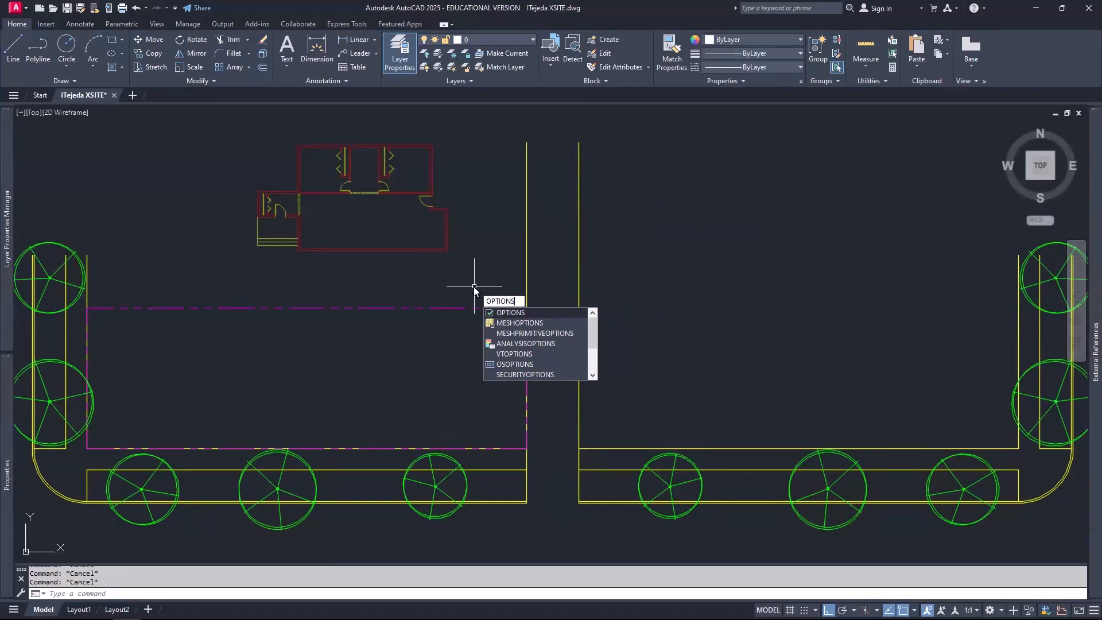
{"action": "key", "text": "Return"}
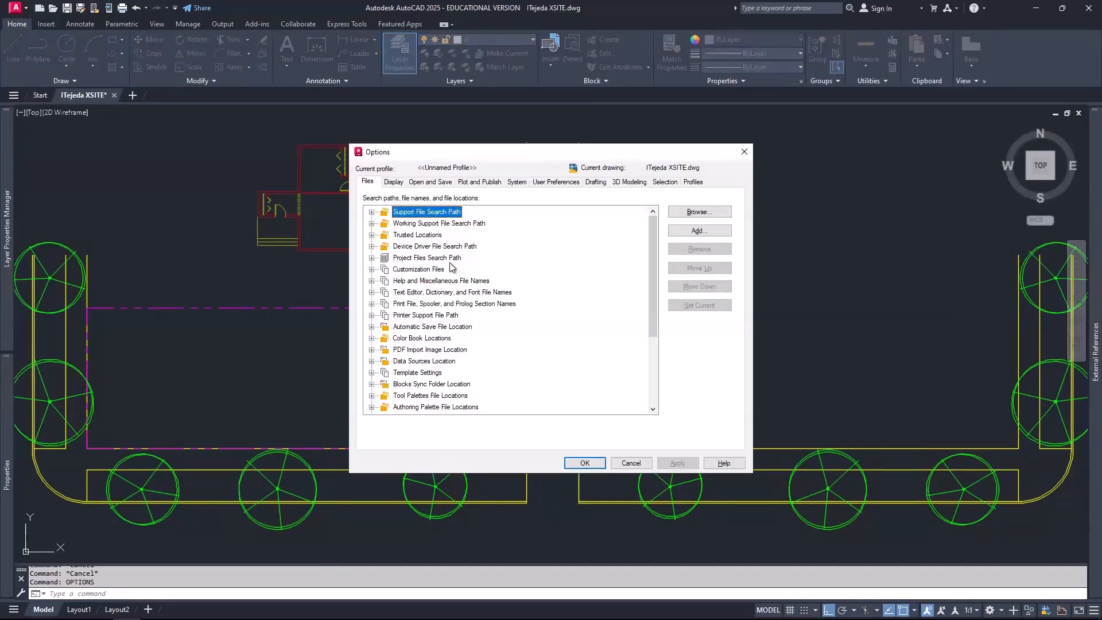
{"action": "left_click", "coordinate": [395, 183]}
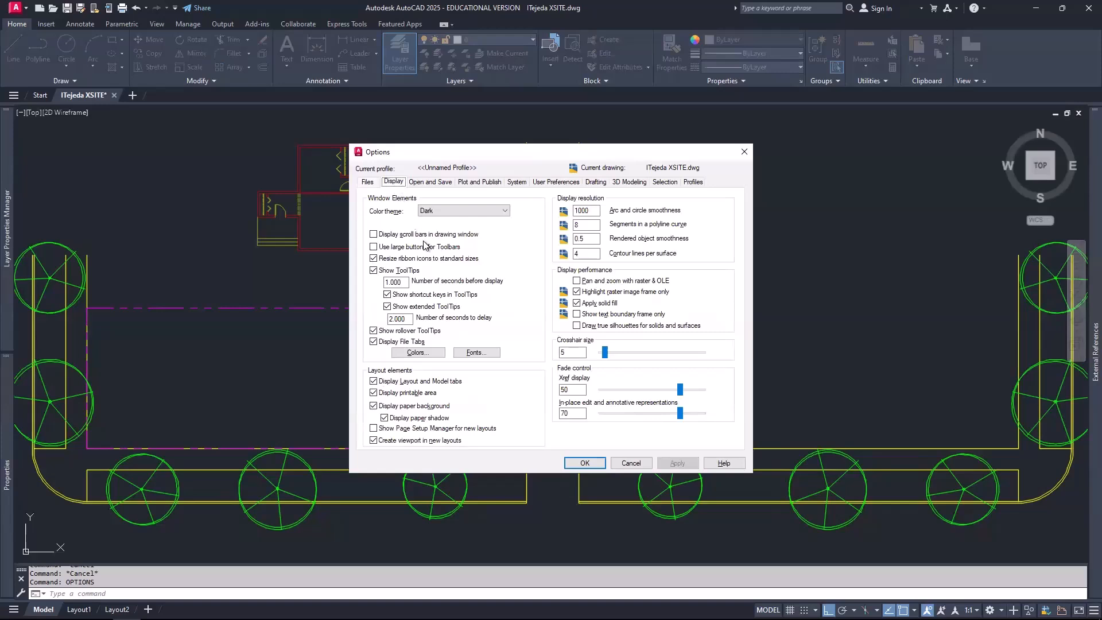
{"action": "left_click", "coordinate": [577, 390]}
{"action": "left_click_drag", "start_coordinate": [681, 390], "coordinate": [656, 393]}
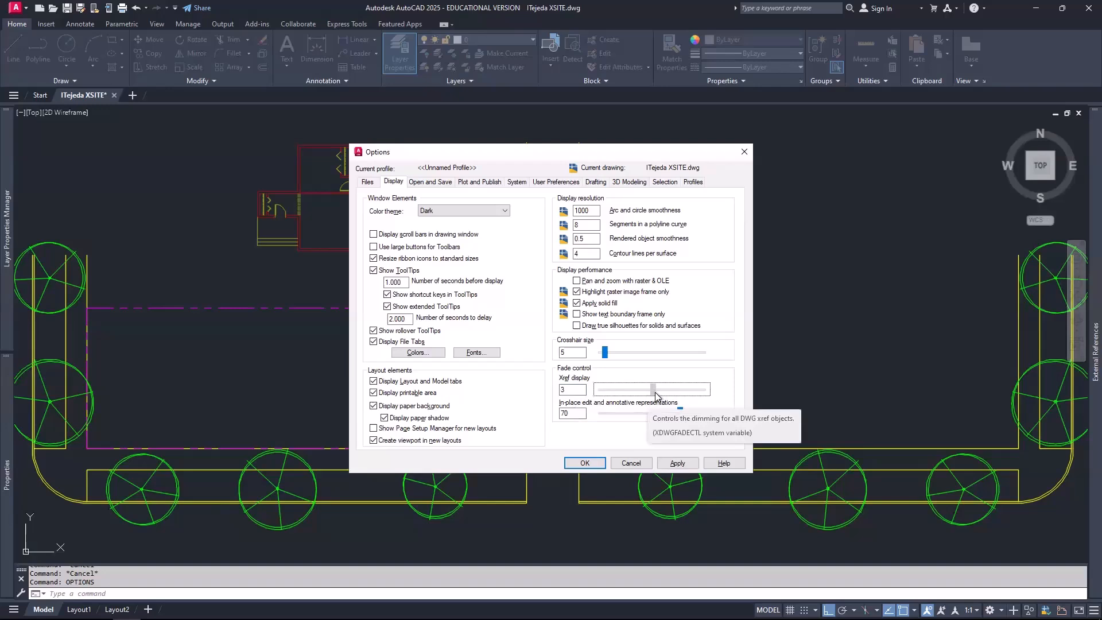
{"action": "double_click", "coordinate": [569, 390]}
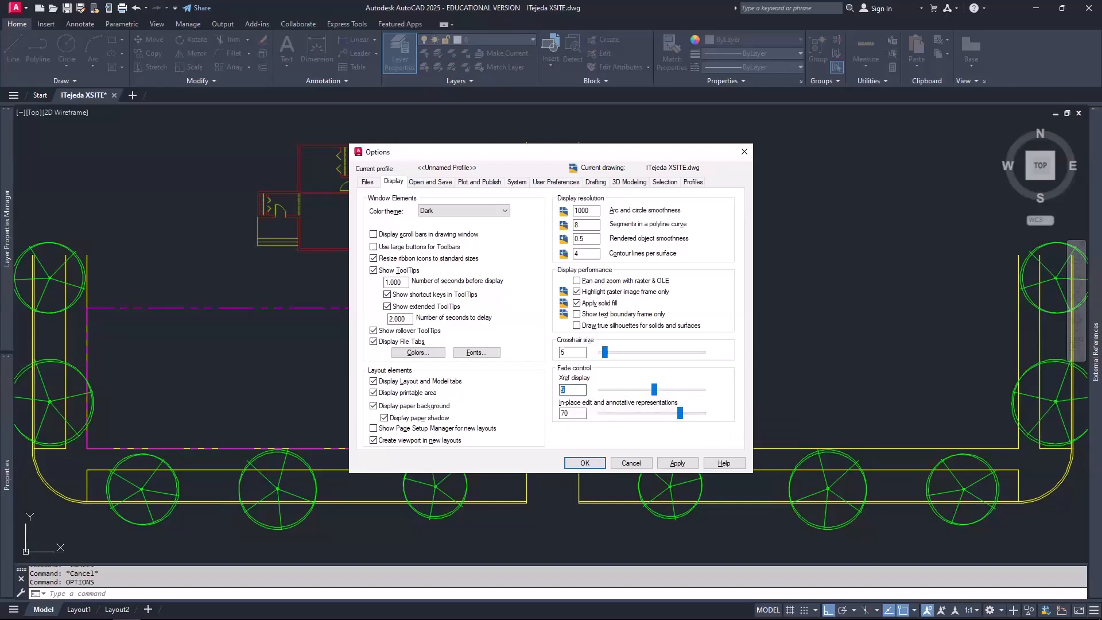
{"action": "left_click", "coordinate": [672, 463]}
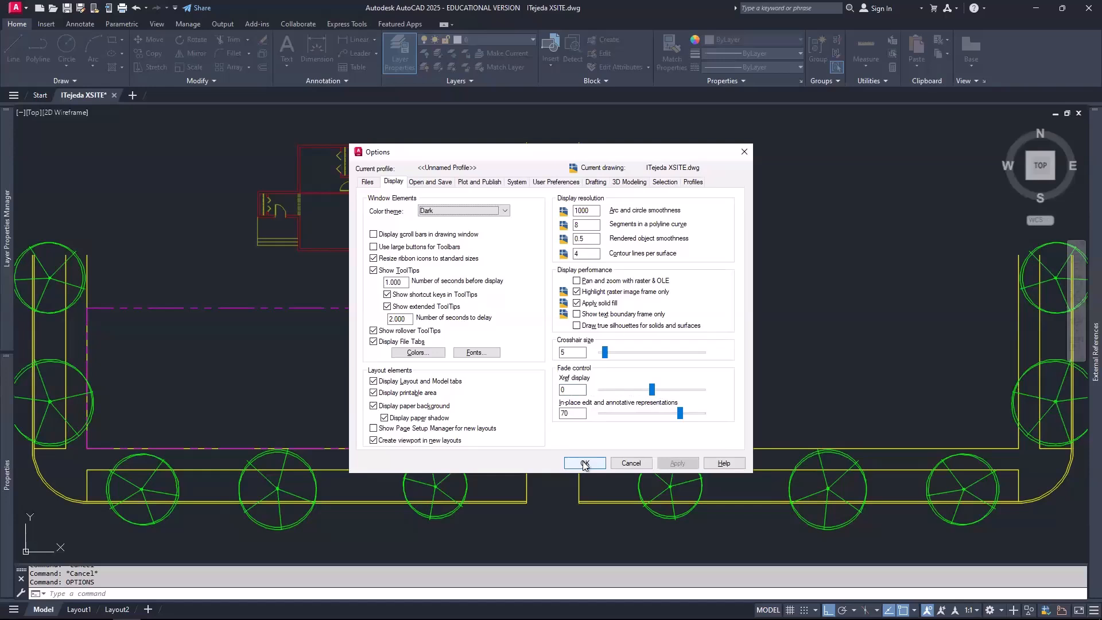
Step: Accept the display options, check the unfaded floor plan by selecting it, and clear the selection
{"action": "left_click", "coordinate": [584, 463]}
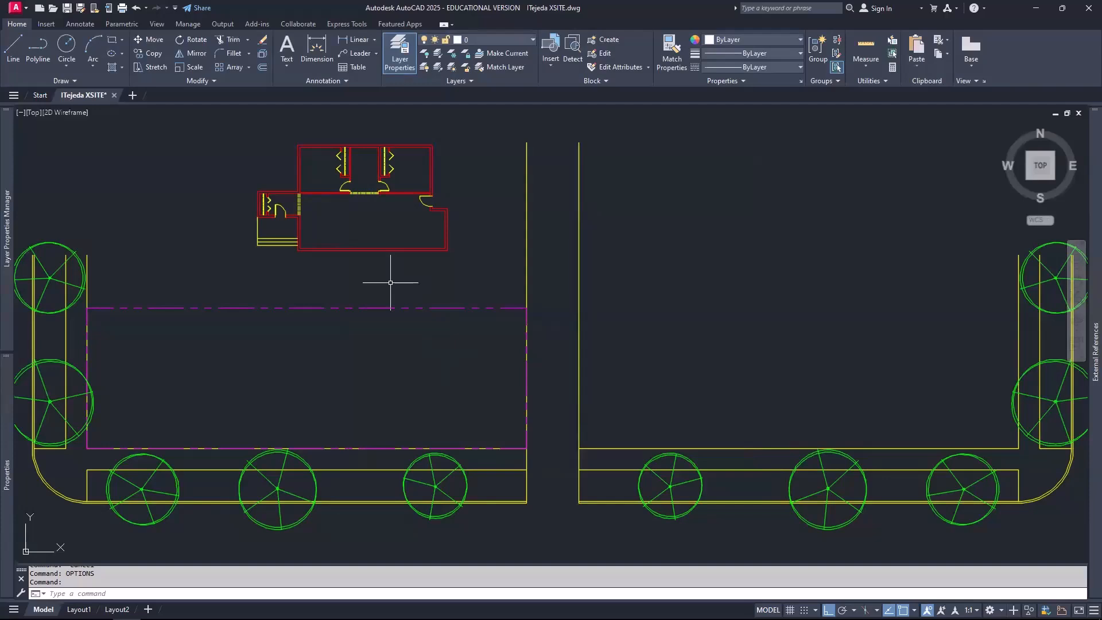
{"action": "left_click", "coordinate": [367, 248]}
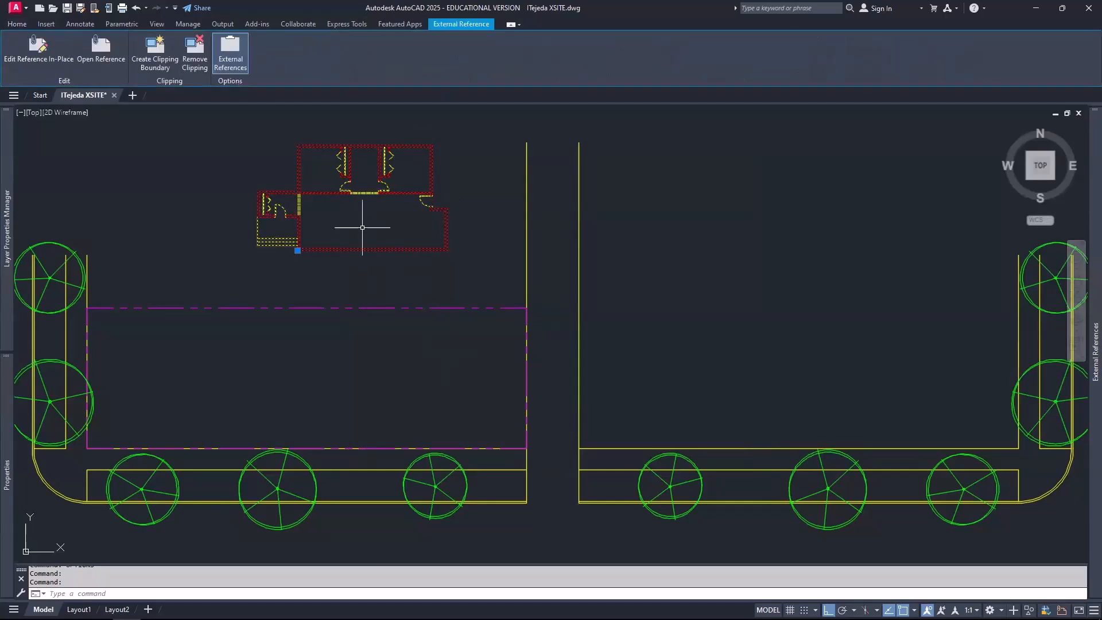
{"action": "key", "text": "Escape"}
{"action": "key", "text": "Escape"}
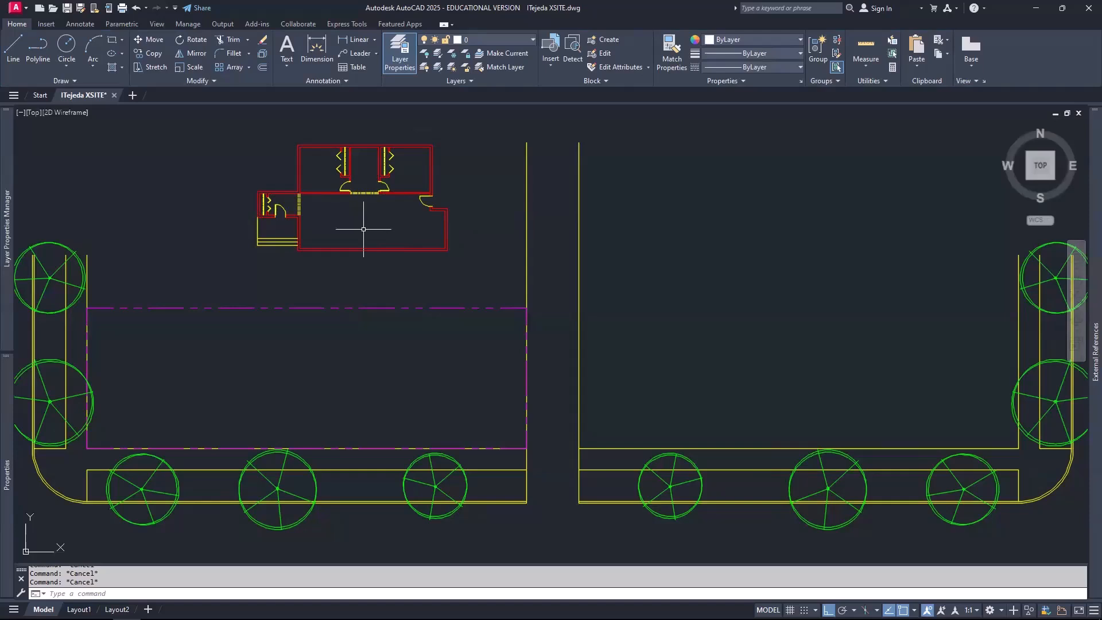
Step: Move the floor plan so the upper-left corner of its entry wing meets the magenta property boundary's upper-left corner
{"action": "mouse_move", "coordinate": [307, 382]}
{"action": "middle_mouse_down"}
{"action": "mouse_move", "coordinate": [468, 374]}
{"action": "mouse_move", "coordinate": [559, 386]}
{"action": "mouse_move", "coordinate": [569, 399]}
{"action": "middle_mouse_up"}
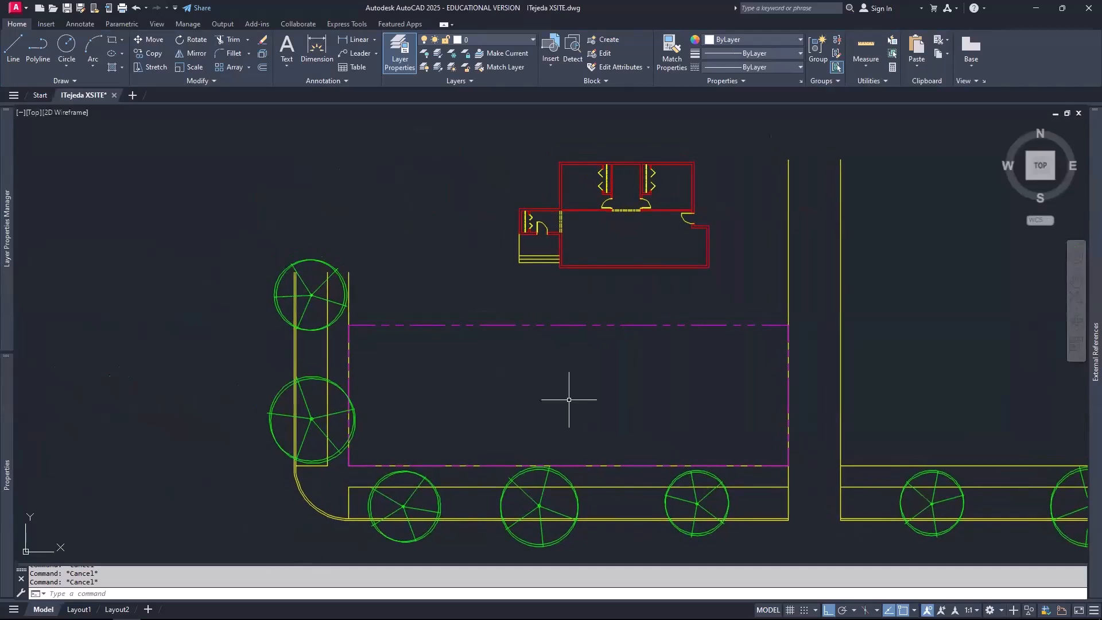
{"action": "type", "text": "M"}
{"action": "key", "text": "Return"}
{"action": "left_click", "coordinate": [578, 266]}
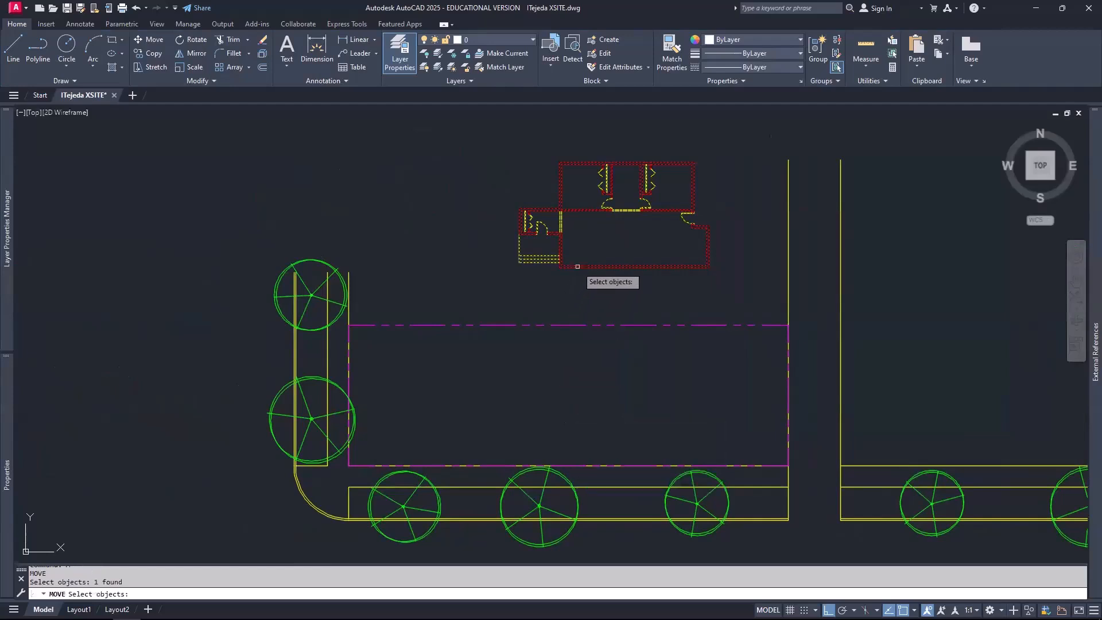
{"action": "key", "text": "Return"}
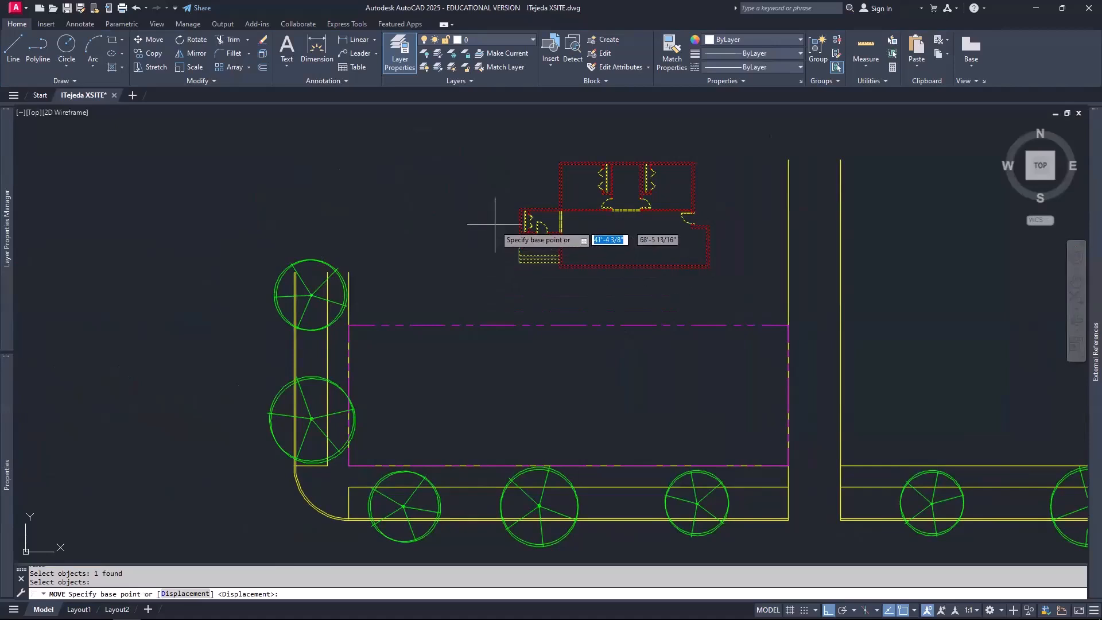
{"action": "scroll", "coordinate": [496, 224], "scroll_direction": "up", "scroll_amount": 2}
{"action": "scroll", "coordinate": [500, 224], "scroll_direction": "up", "scroll_amount": 2}
{"action": "left_click", "coordinate": [552, 184]}
{"action": "middle_click_drag", "start_coordinate": [443, 364], "coordinate": [738, 222]}
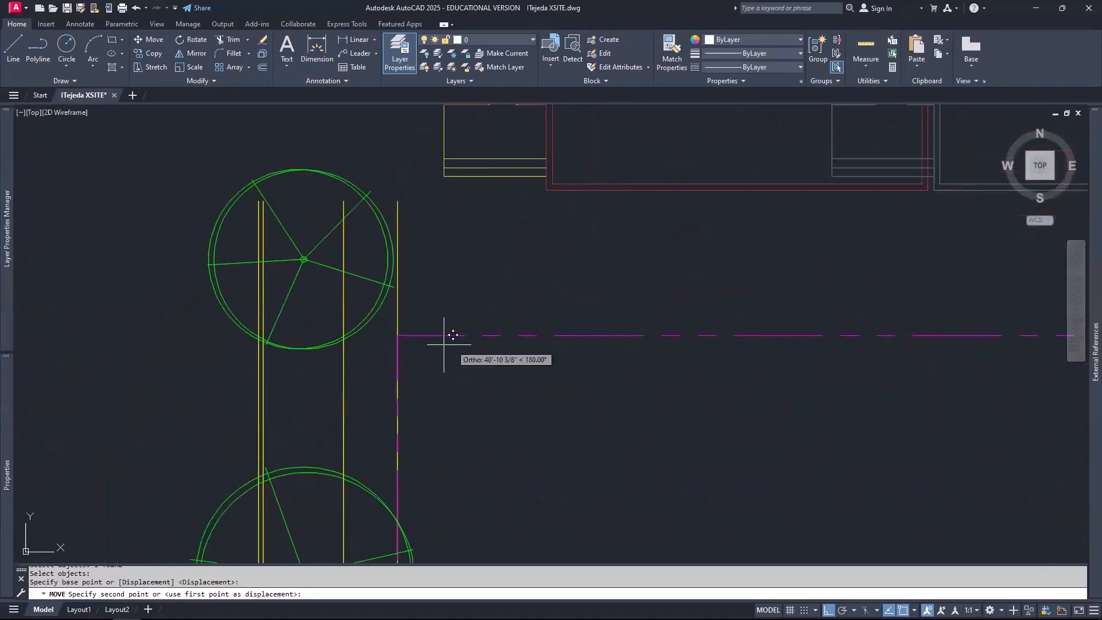
{"action": "left_click", "coordinate": [397, 335]}
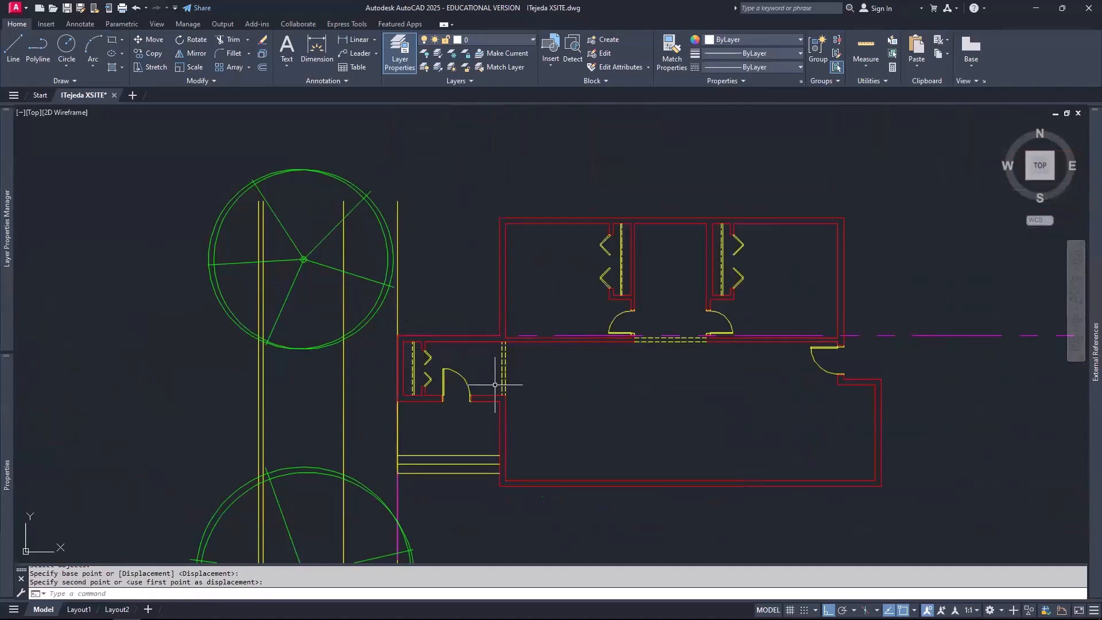
Step: Move the floor plan 20' horizontally to the right, away from the property's left boundary
{"action": "scroll", "coordinate": [495, 385], "scroll_direction": "down", "scroll_amount": 2}
{"action": "mouse_move", "coordinate": [544, 389]}
{"action": "middle_mouse_down"}
{"action": "mouse_move", "coordinate": [478, 335]}
{"action": "mouse_move", "coordinate": [441, 328]}
{"action": "middle_mouse_up"}
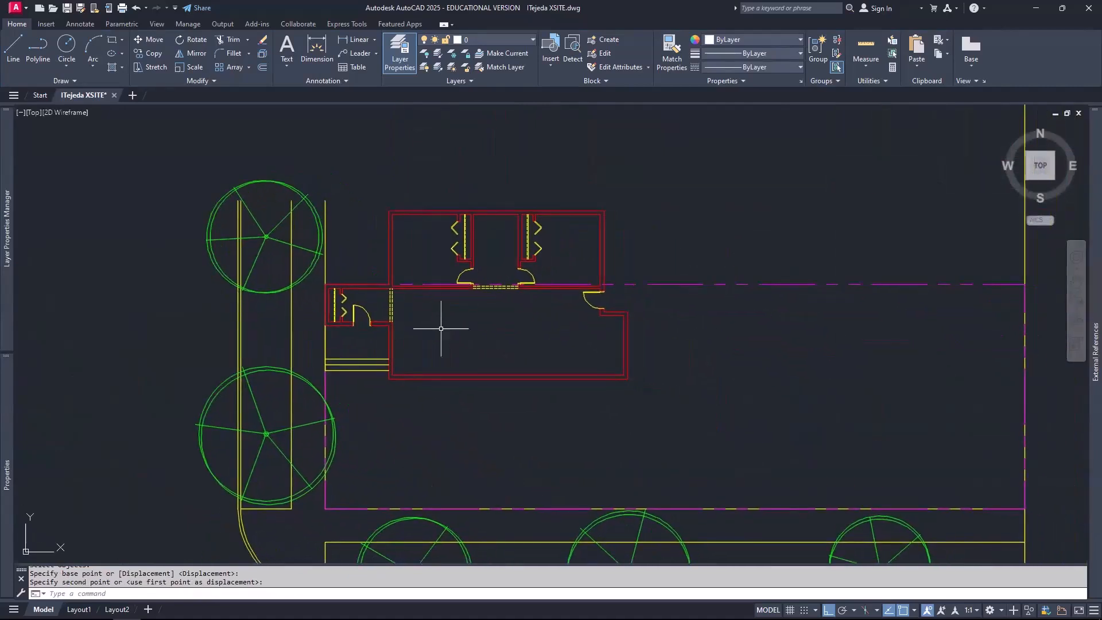
{"action": "type", "text": "m"}
{"action": "key", "text": "Return"}
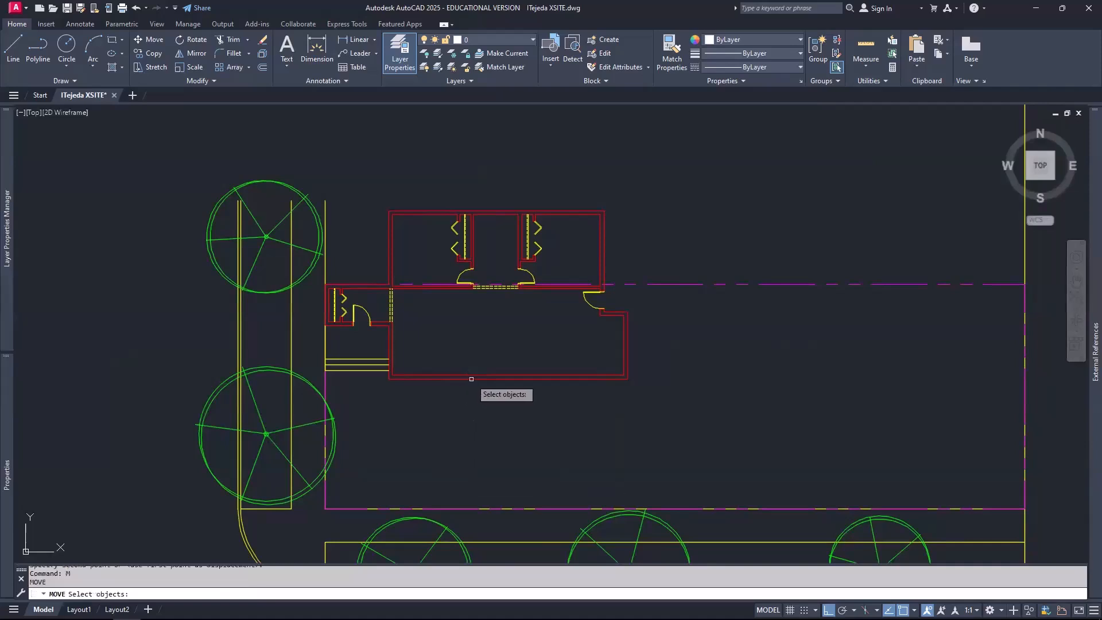
{"action": "left_click", "coordinate": [471, 379]}
{"action": "key", "text": "Return"}
{"action": "left_click", "coordinate": [472, 424]}
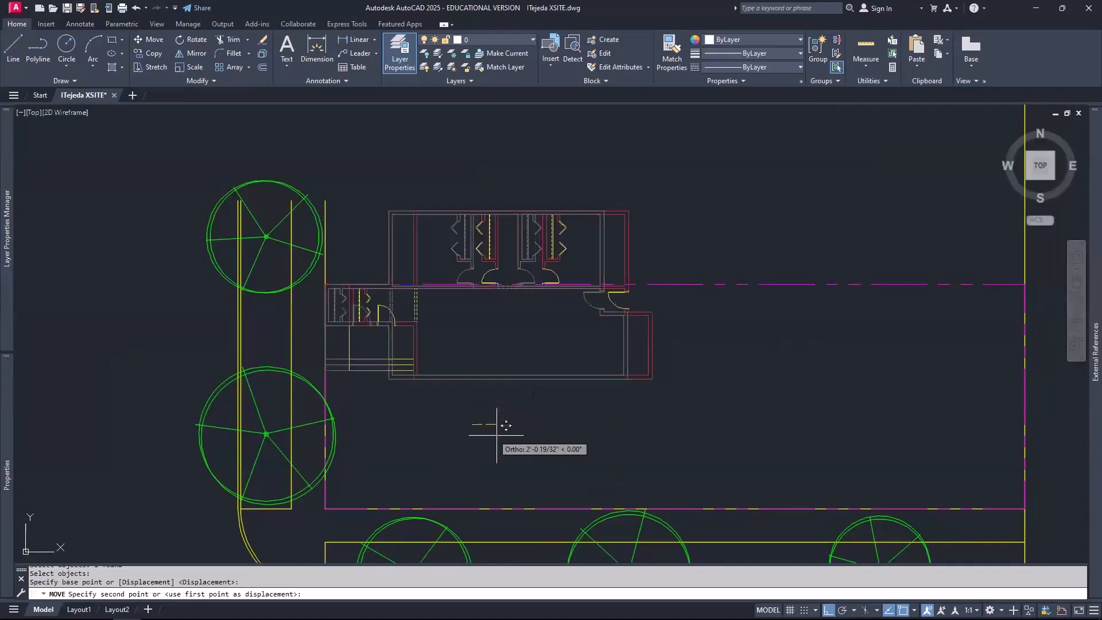
{"action": "type", "text": "20'"}
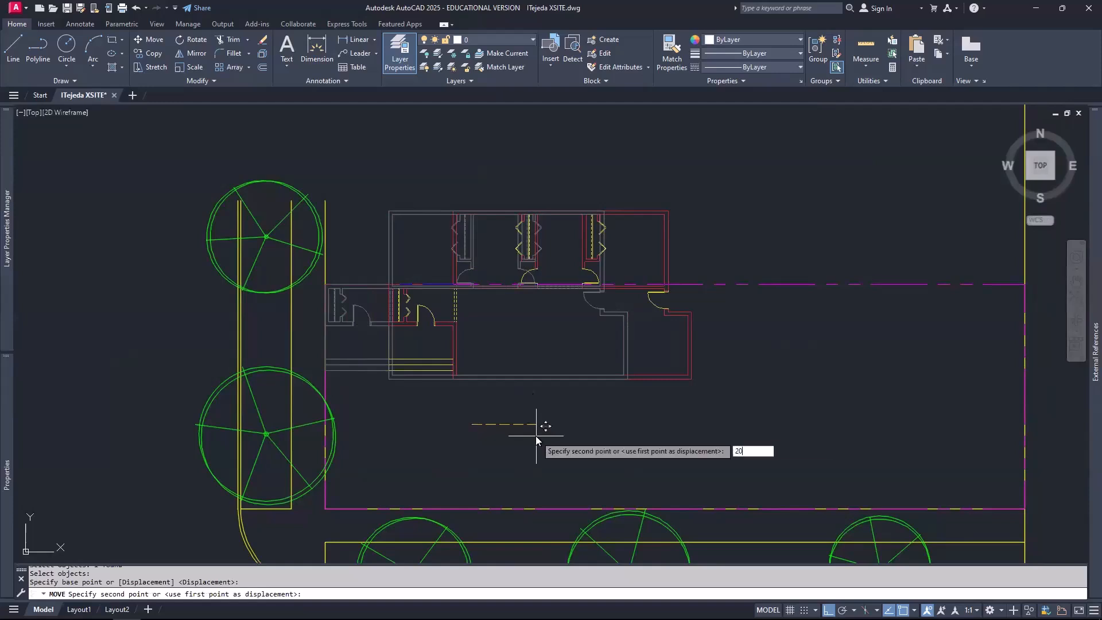
{"action": "key", "text": "Return"}
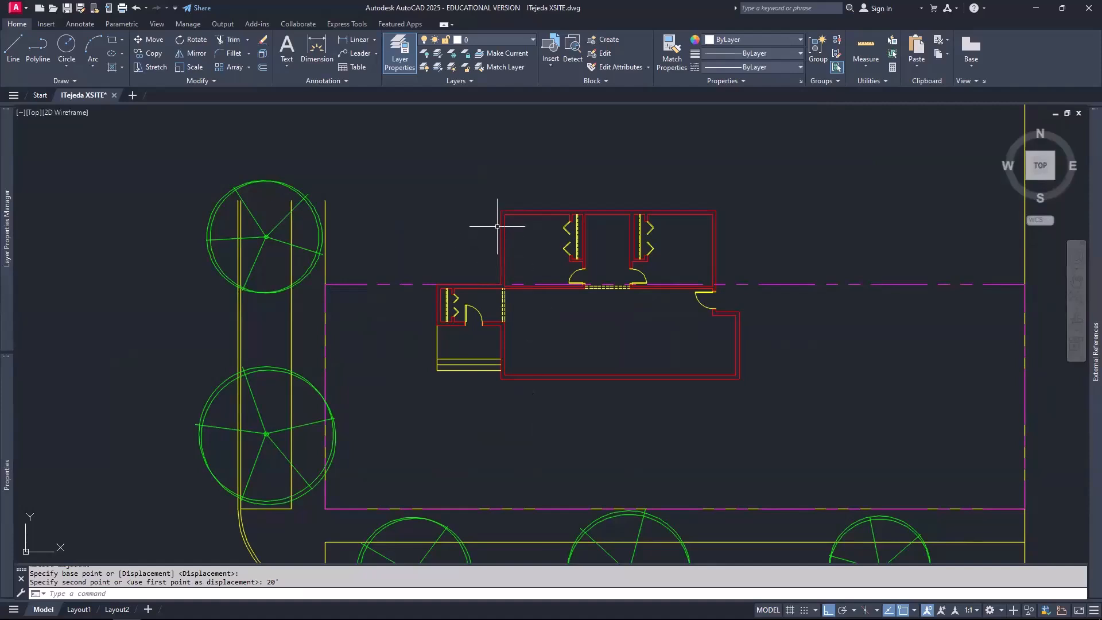
Step: Move the floor plan straight down from its main block's upper-left corner until the top wall lies on the upper property line
{"action": "scroll", "coordinate": [497, 226], "scroll_direction": "up", "scroll_amount": 4}
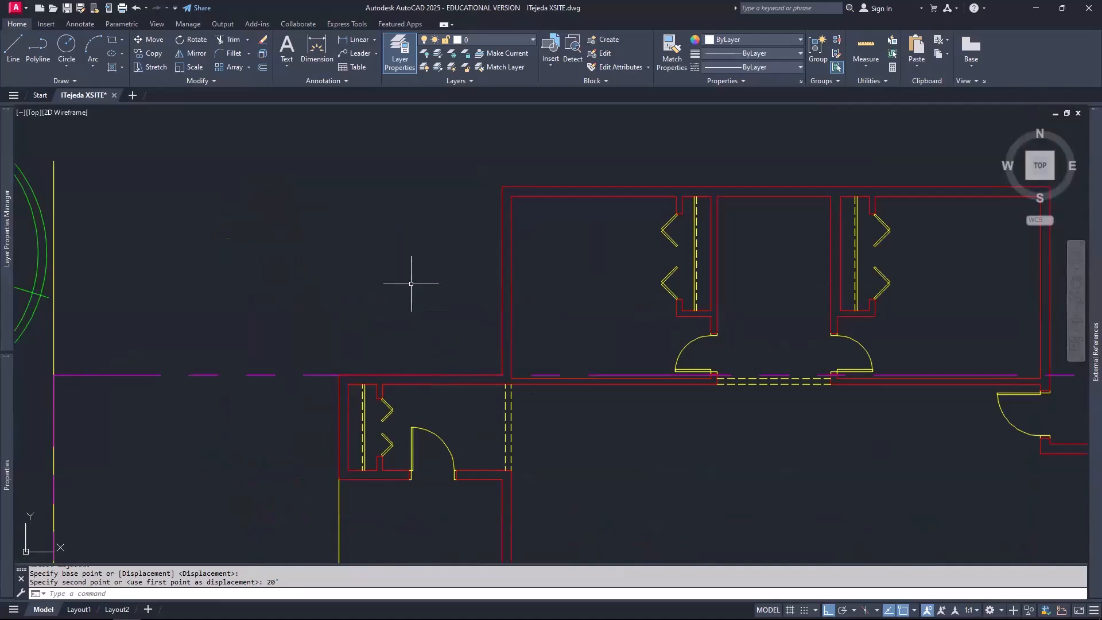
{"action": "key", "text": "Return"}
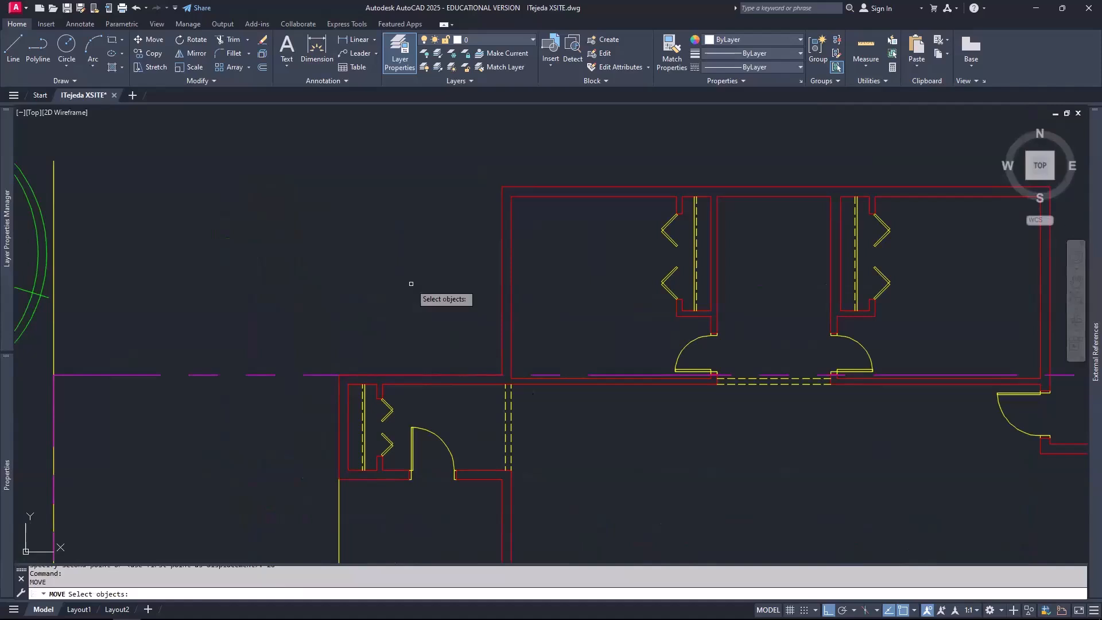
{"action": "left_click", "coordinate": [501, 260]}
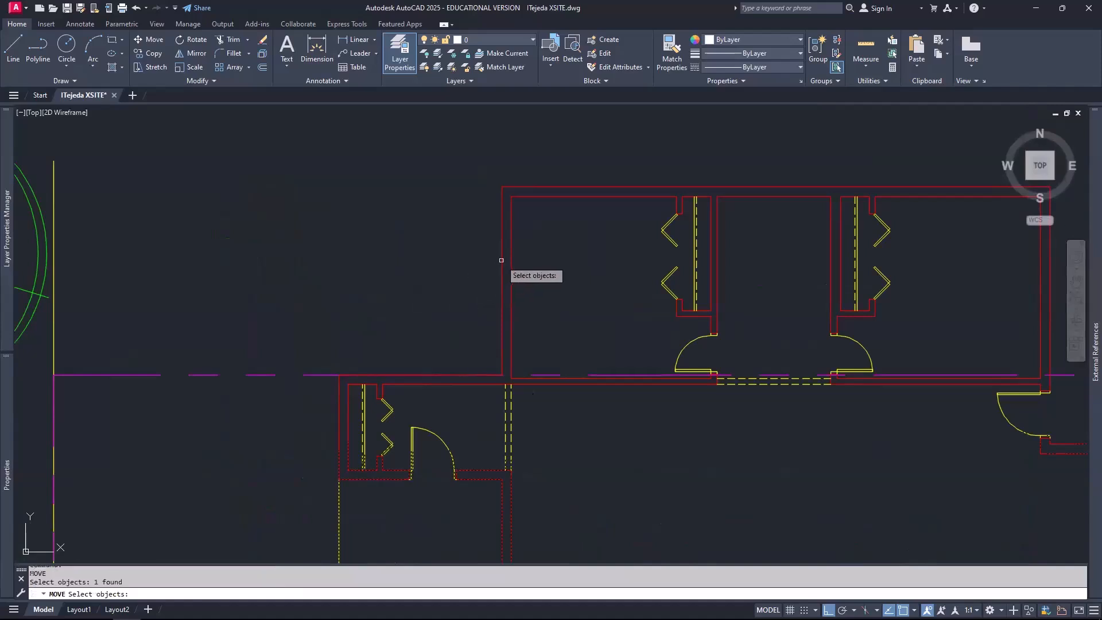
{"action": "key", "text": "Return"}
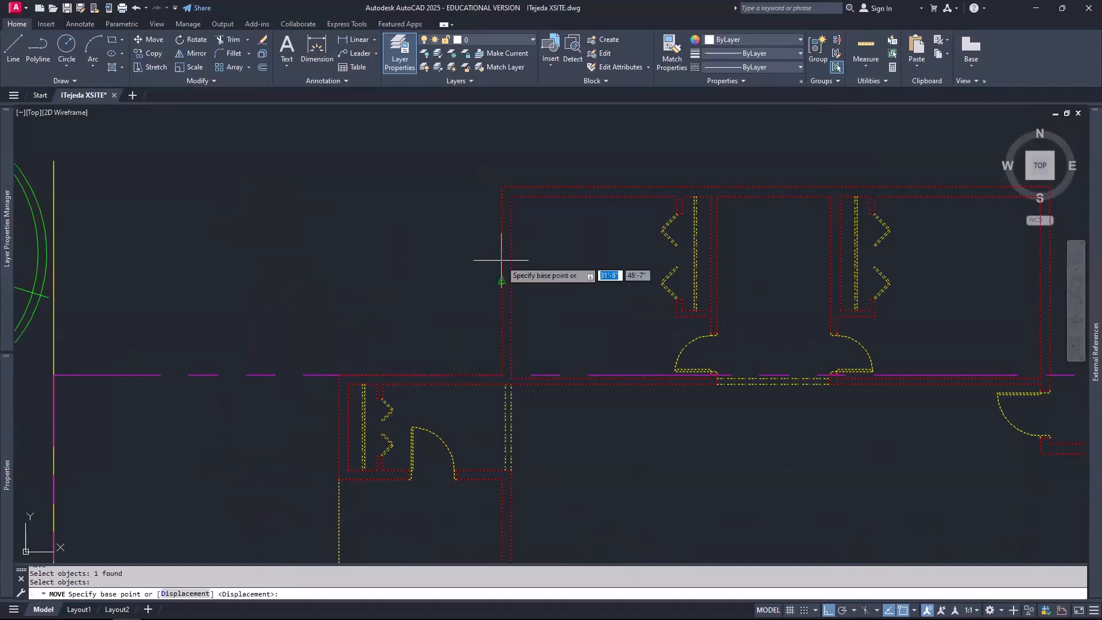
{"action": "left_click", "coordinate": [502, 186]}
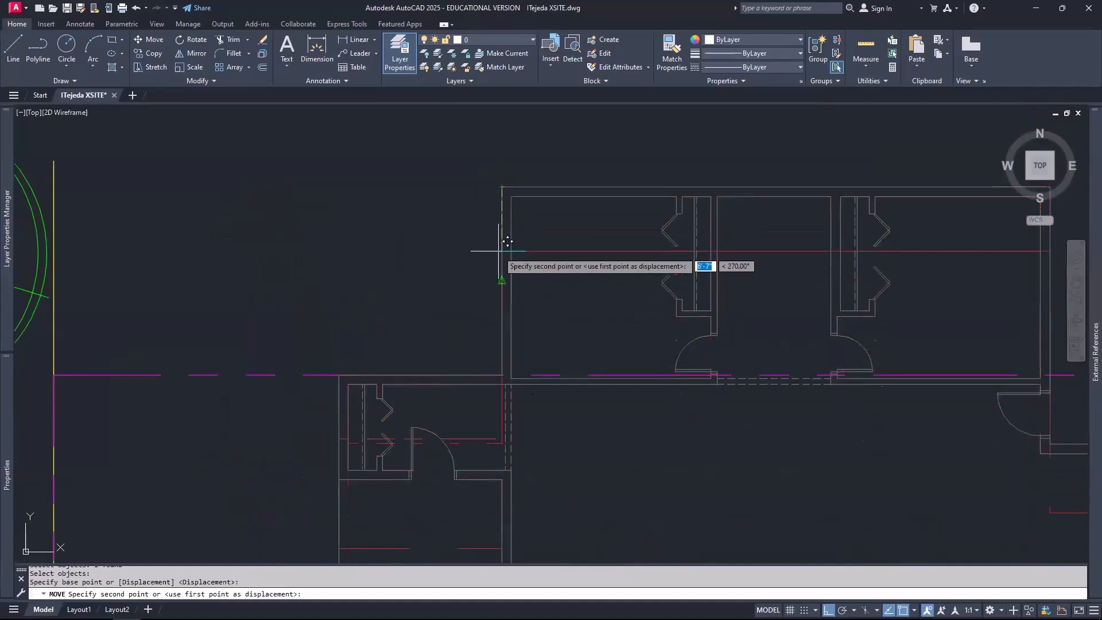
{"action": "left_click", "coordinate": [500, 377]}
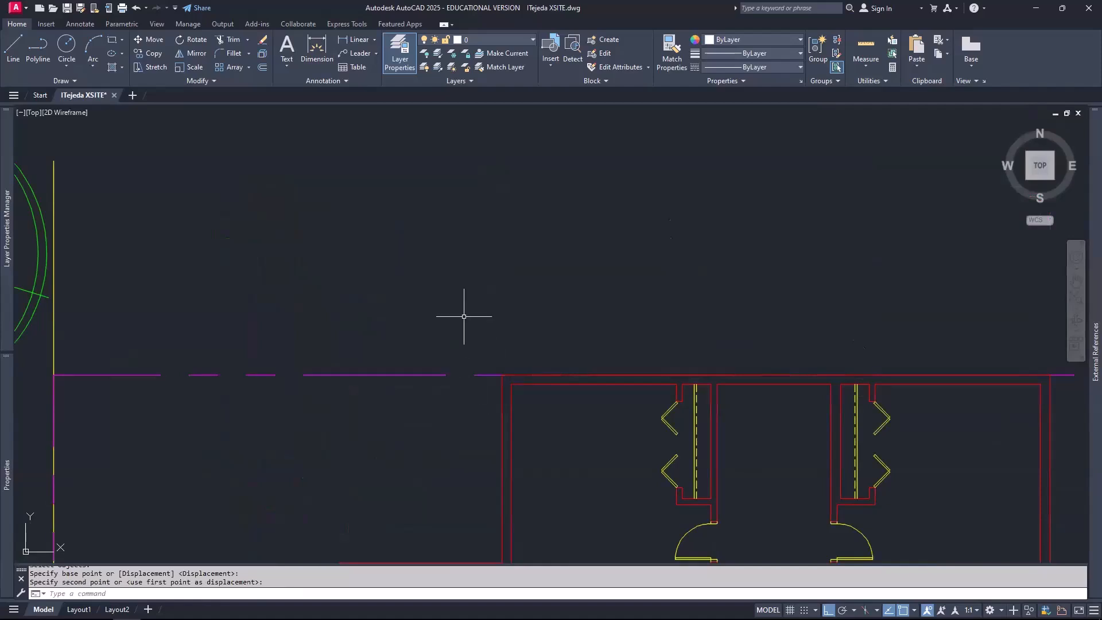
Step: Move the floor plan 5' straight down, away from the upper property line
{"action": "scroll", "coordinate": [467, 316], "scroll_direction": "down", "scroll_amount": 3}
{"action": "mouse_move", "coordinate": [455, 430]}
{"action": "middle_mouse_down"}
{"action": "mouse_move", "coordinate": [524, 275]}
{"action": "mouse_move", "coordinate": [510, 271]}
{"action": "middle_mouse_up"}
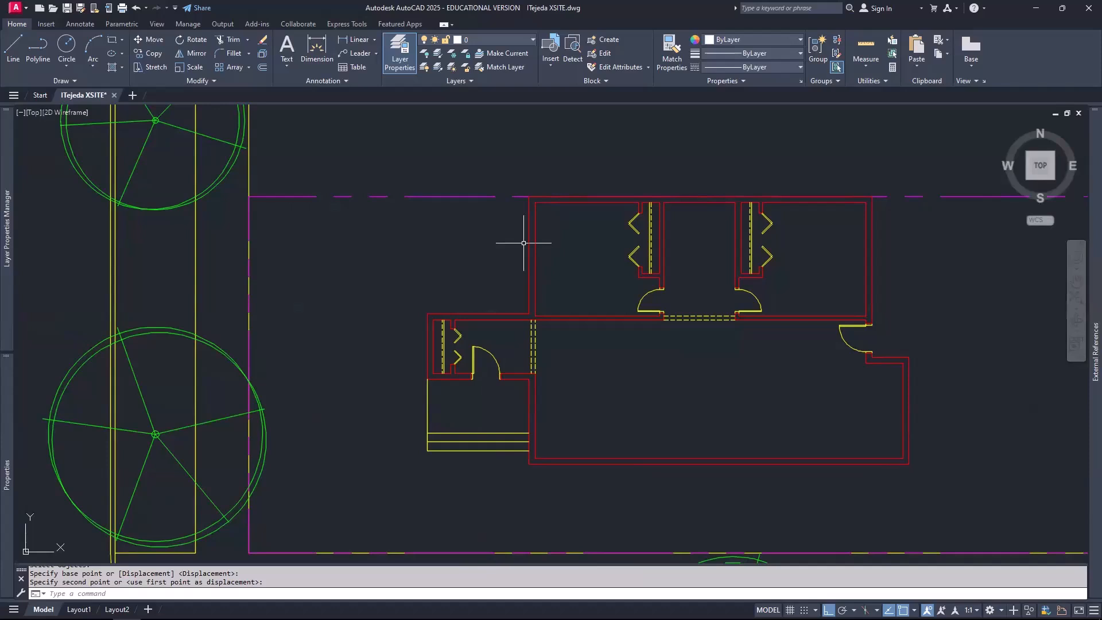
{"action": "type", "text": "m"}
{"action": "key", "text": "Return"}
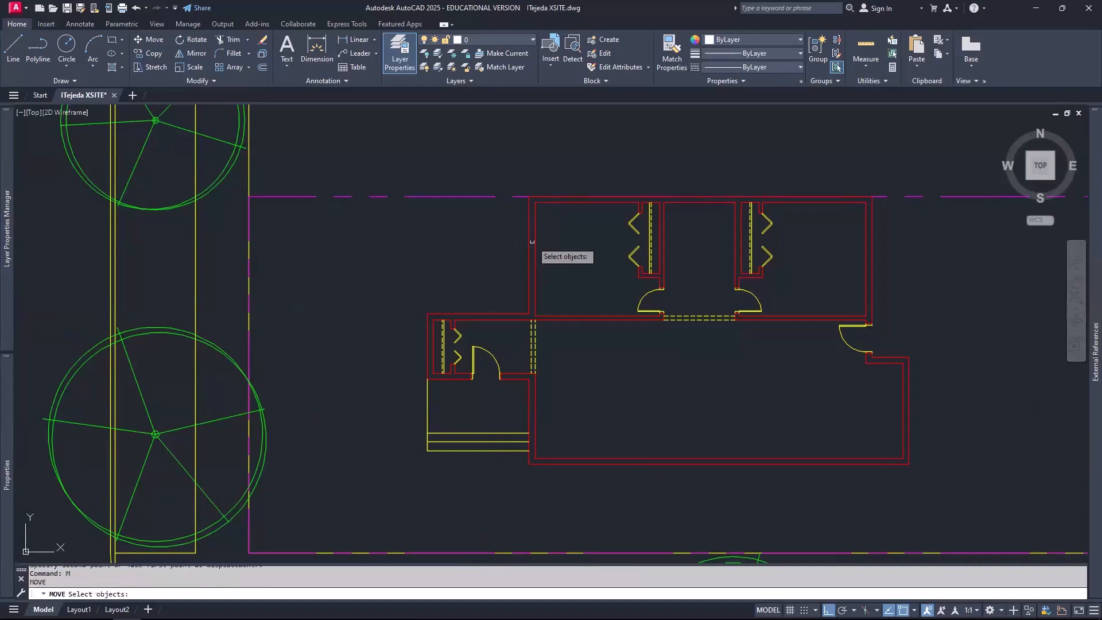
{"action": "left_click", "coordinate": [528, 243]}
{"action": "key", "text": "Return"}
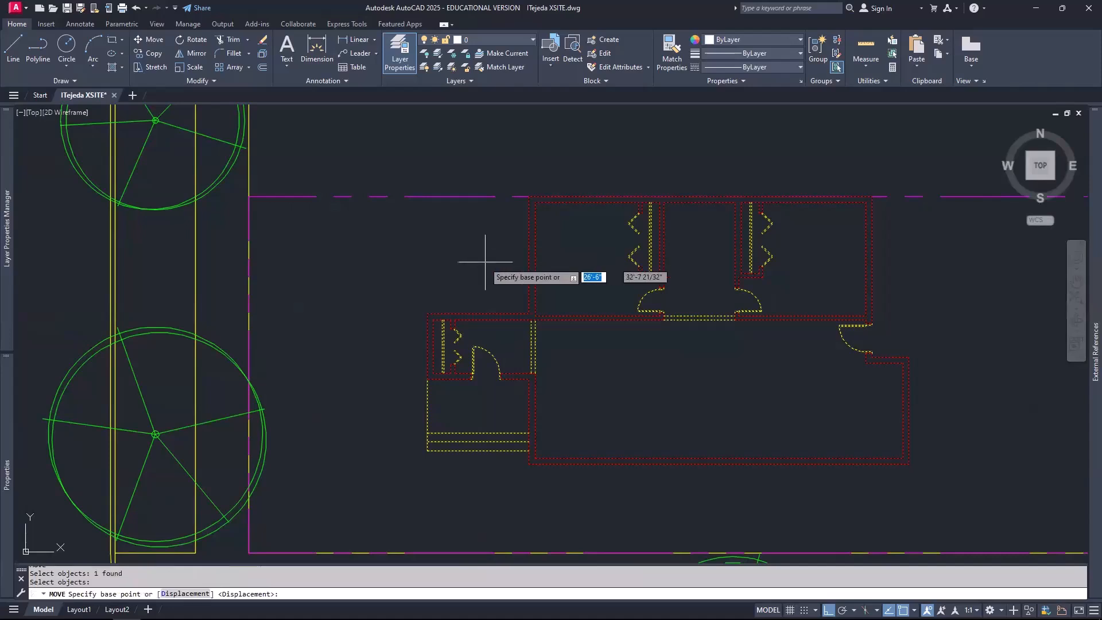
{"action": "left_click", "coordinate": [323, 254]}
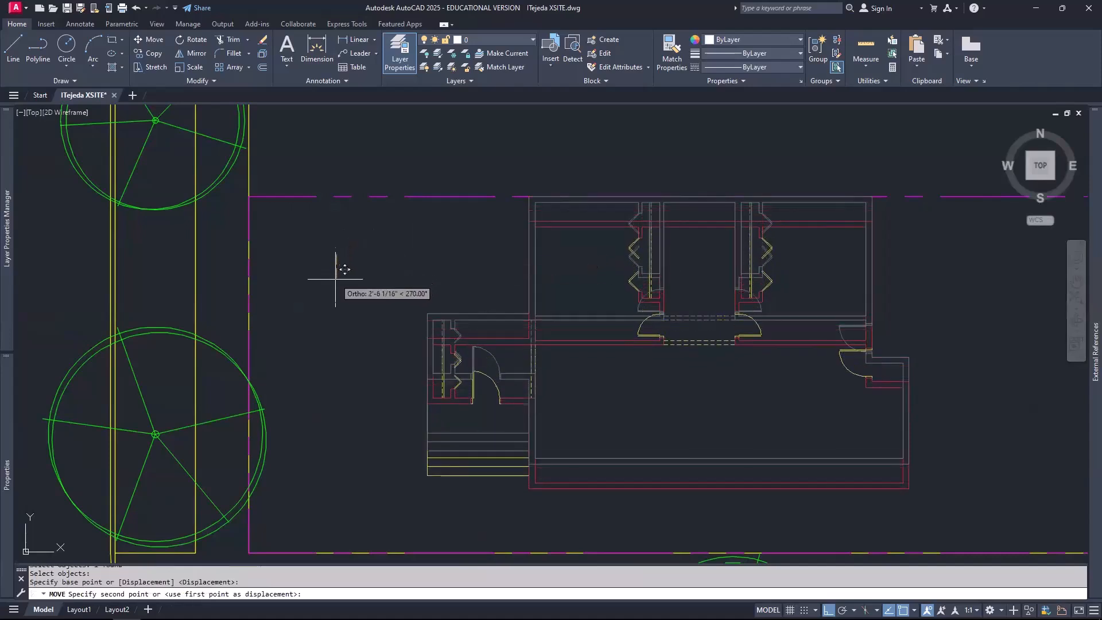
{"action": "type", "text": "5"}
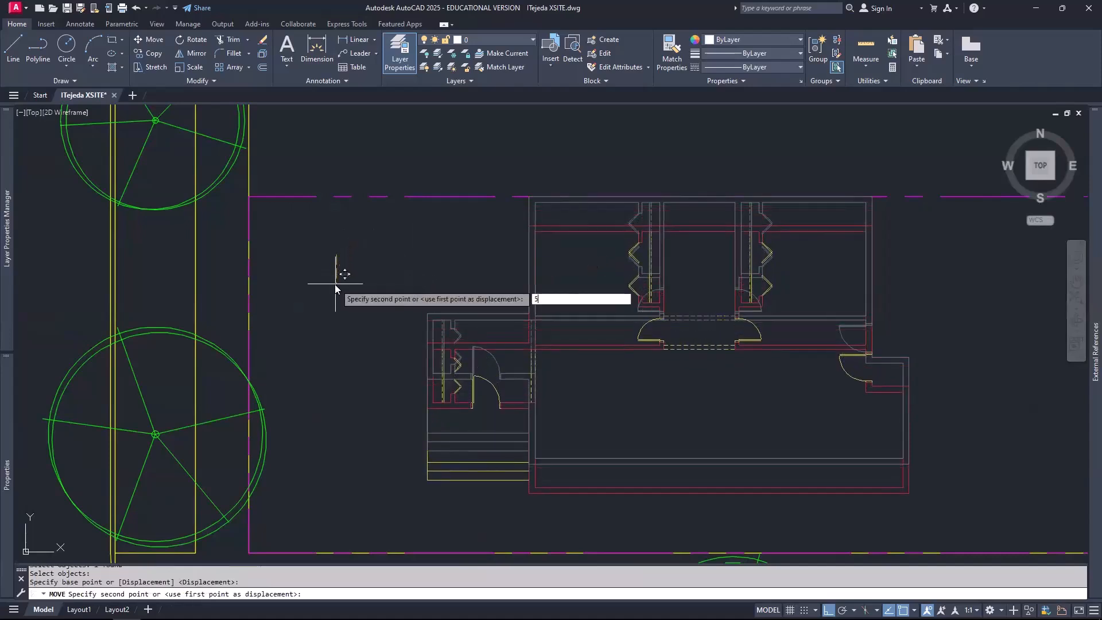
{"action": "type", "text": "'"}
{"action": "key", "text": "Return"}
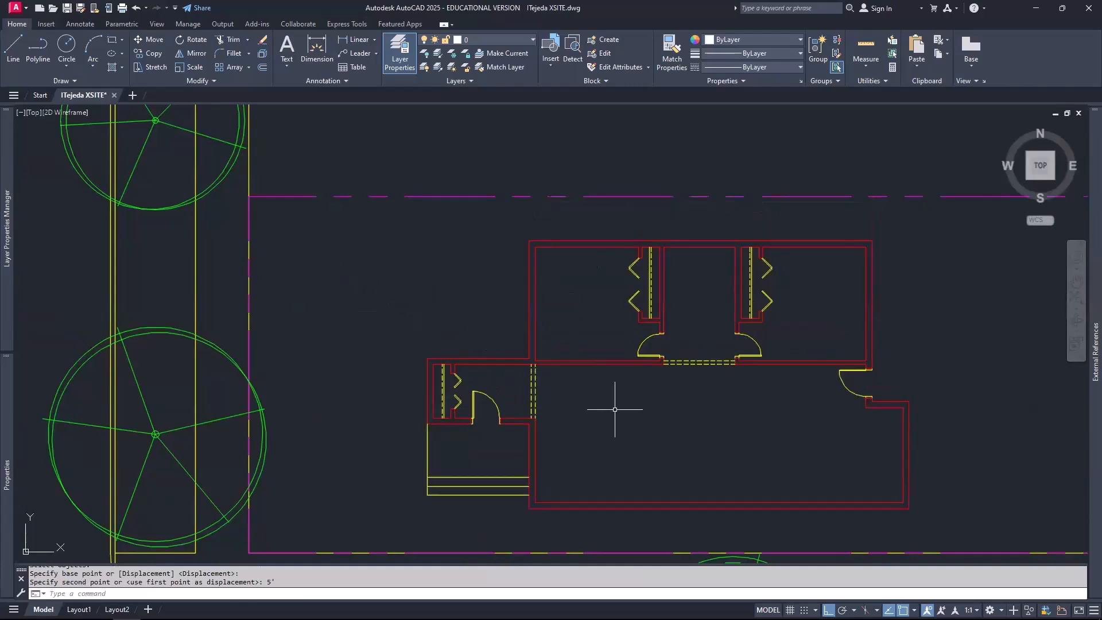
Step: Turn off the ASITE PROPERTY layer by picking the magenta property boundary
{"action": "middle_click_drag", "start_coordinate": [616, 409], "coordinate": [563, 293]}
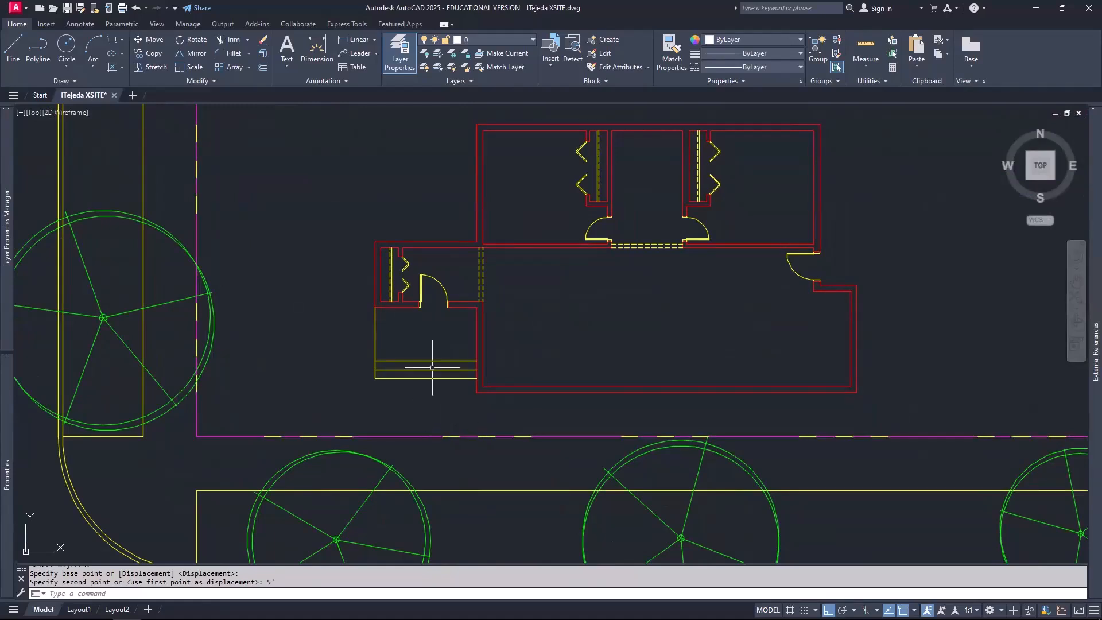
{"action": "scroll", "coordinate": [432, 368], "scroll_direction": "down", "scroll_amount": 3}
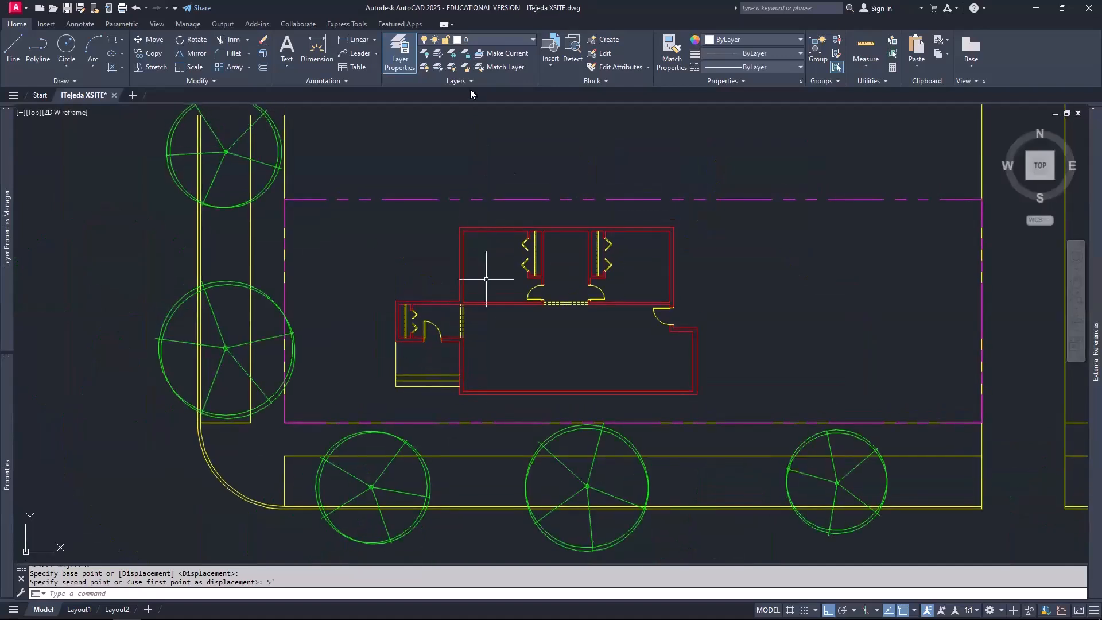
{"action": "left_click", "coordinate": [424, 52]}
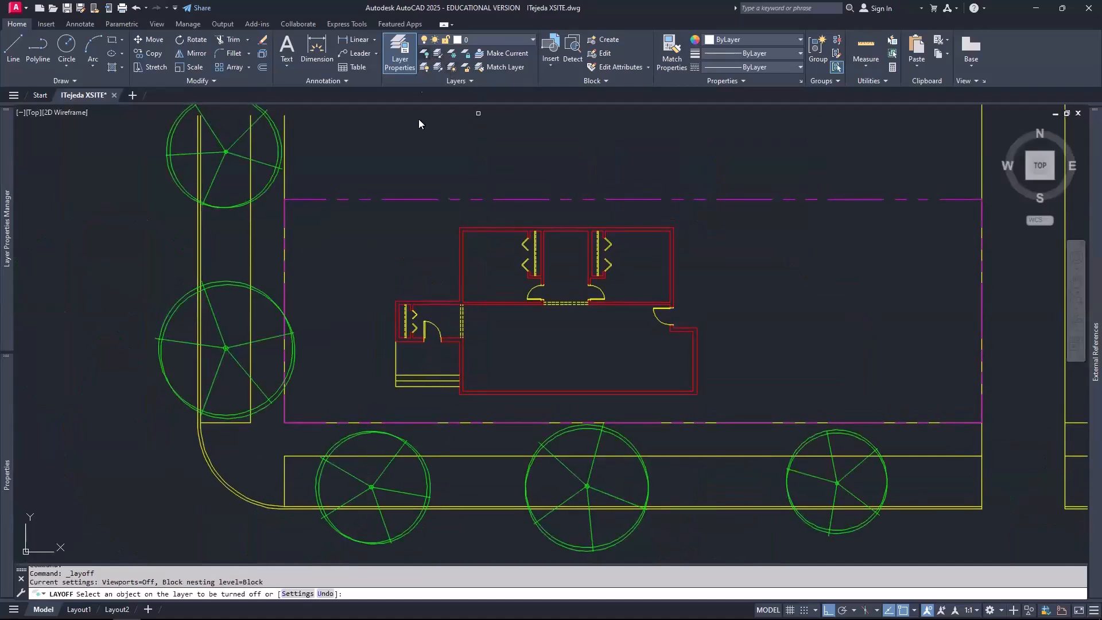
{"action": "left_click", "coordinate": [415, 200]}
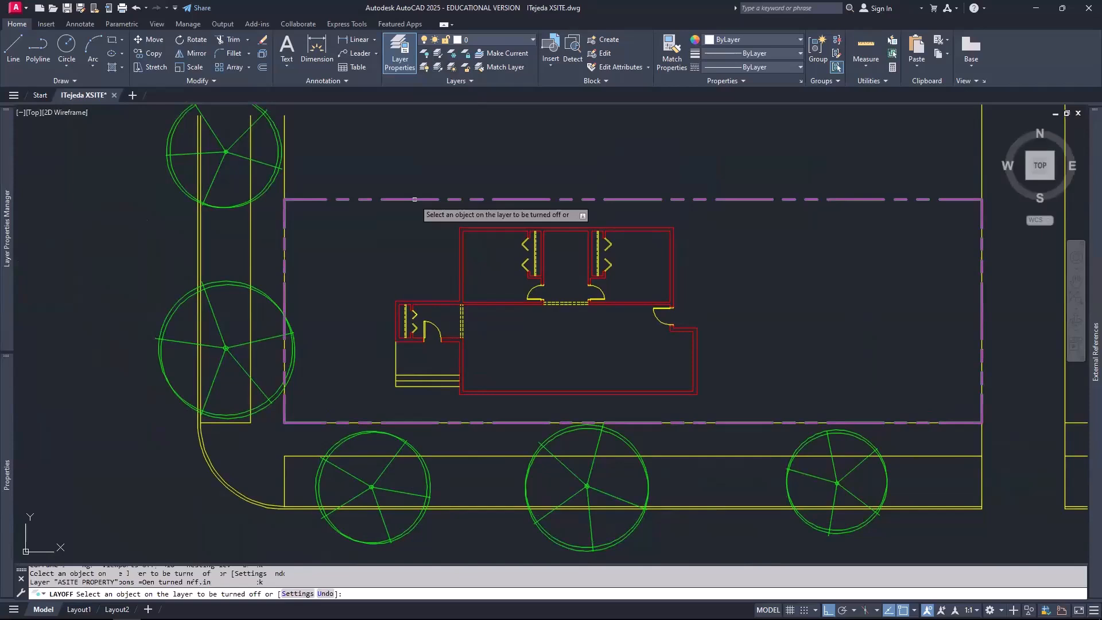
{"action": "key", "text": "Return"}
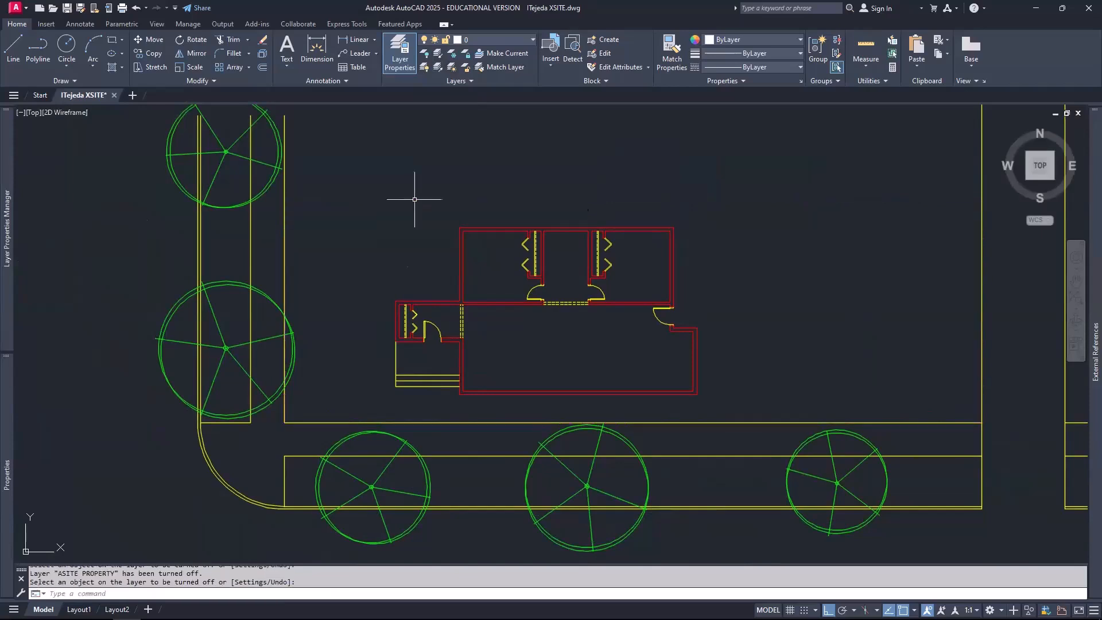
Step: Make ASITE the current layer by picking the yellow site line below the house
{"action": "scroll", "coordinate": [397, 406], "scroll_direction": "up", "scroll_amount": 4}
{"action": "middle_click_drag", "start_coordinate": [399, 406], "coordinate": [445, 399]}
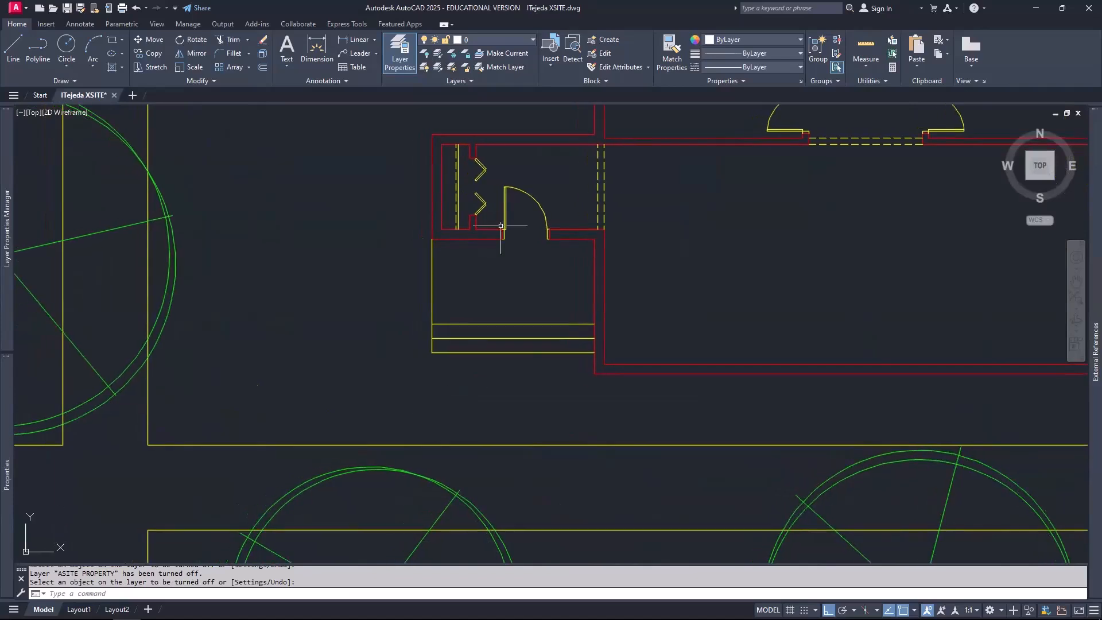
{"action": "left_click", "coordinate": [497, 54]}
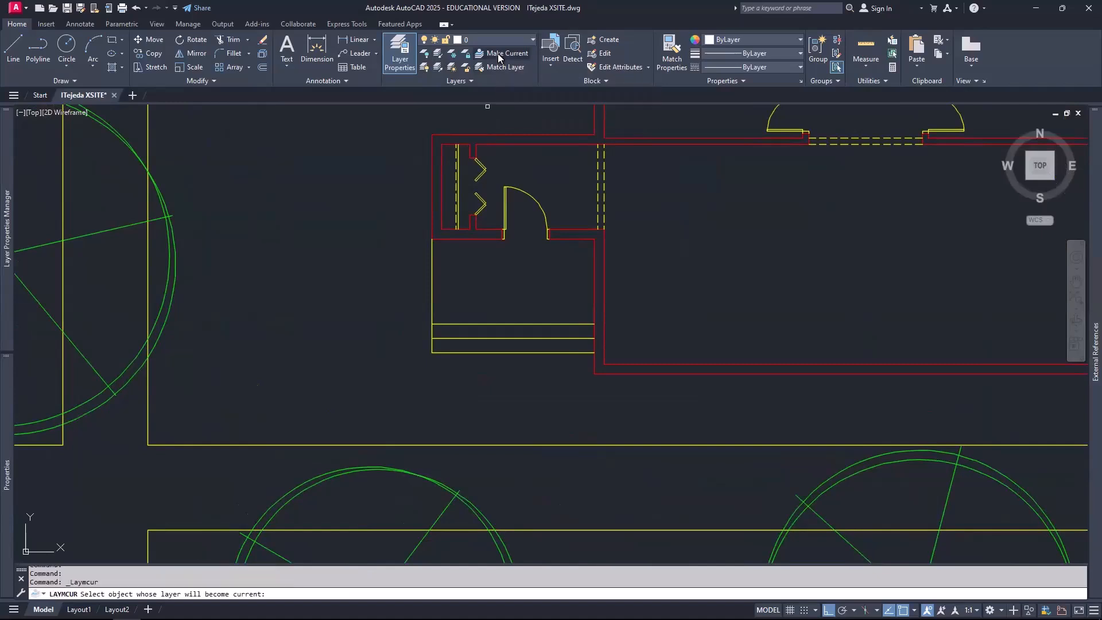
{"action": "left_click", "coordinate": [473, 445]}
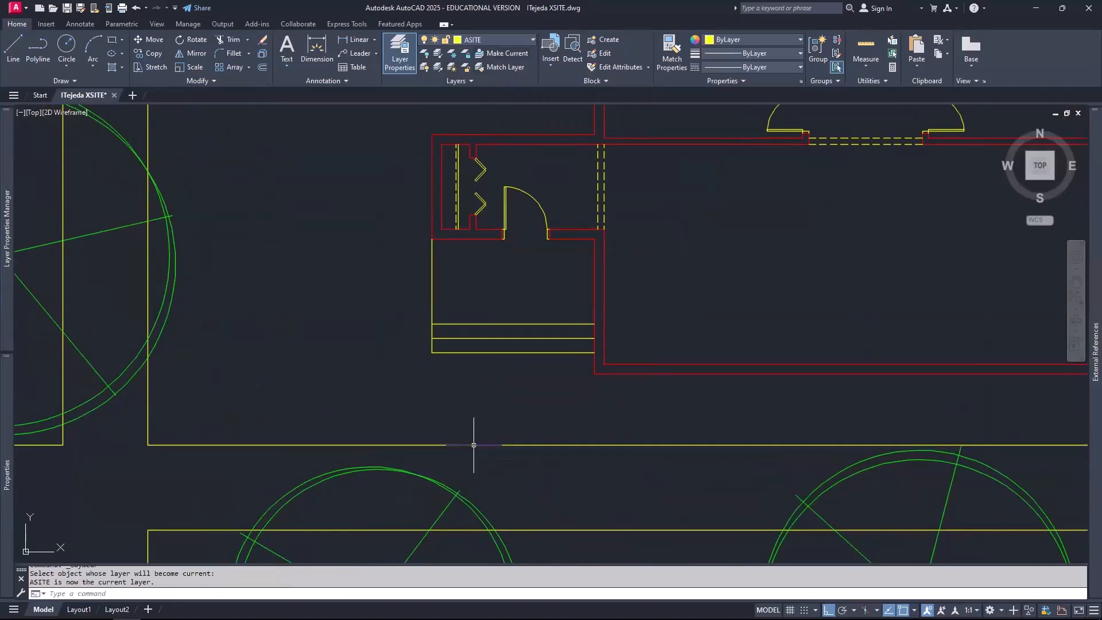
Step: Draw a line from the main block's lower-left outer corner straight down, perpendicular to the yellow site line below the house
{"action": "type", "text": "L"}
{"action": "key", "text": "Return"}
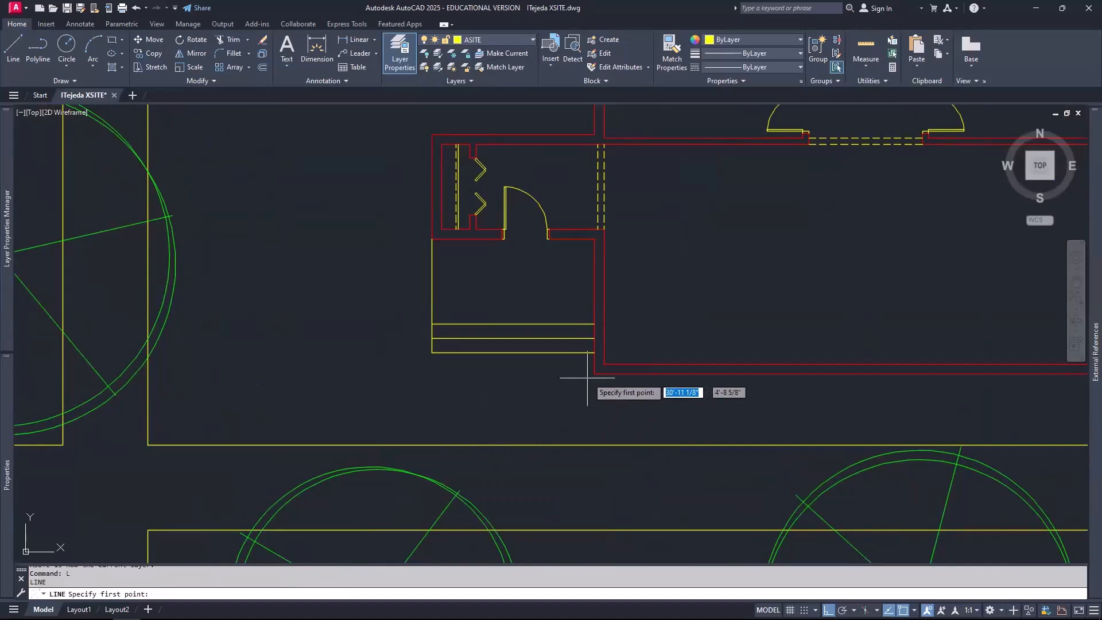
{"action": "left_click", "coordinate": [595, 353]}
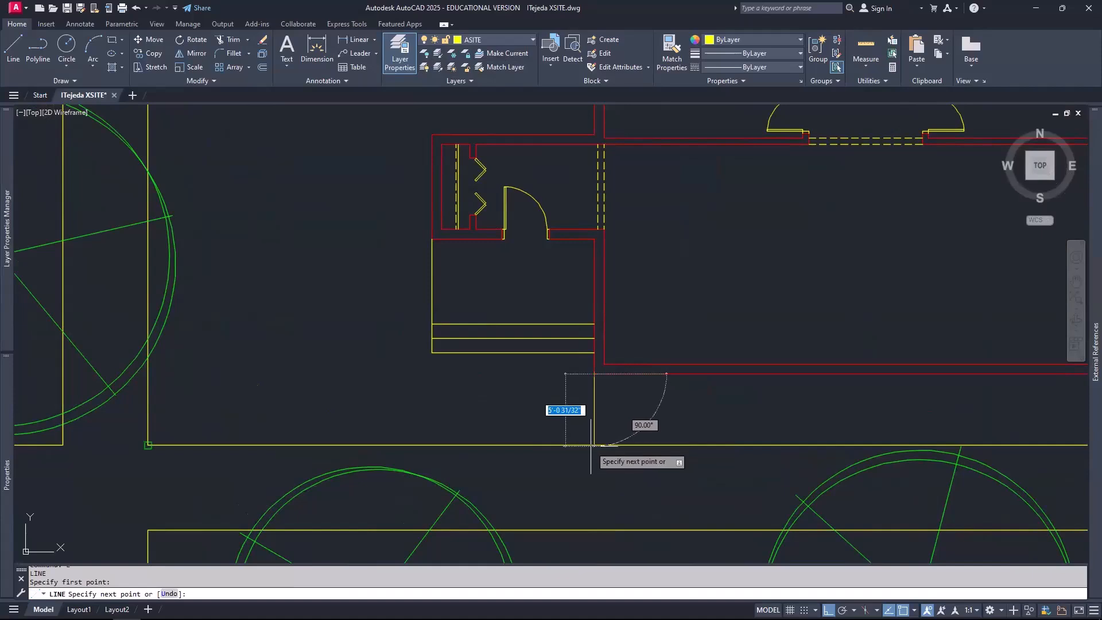
{"action": "key", "text": "F8"}
{"action": "right_click", "coordinate": [581, 410], "text": "shift"}
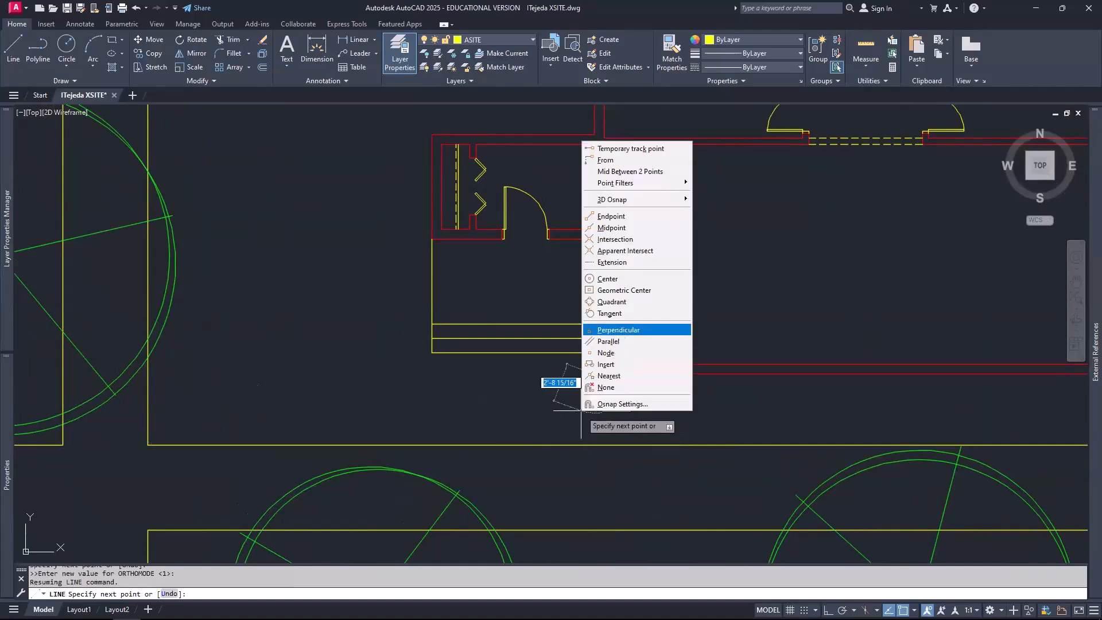
{"action": "left_click", "coordinate": [619, 329]}
{"action": "left_click", "coordinate": [597, 444]}
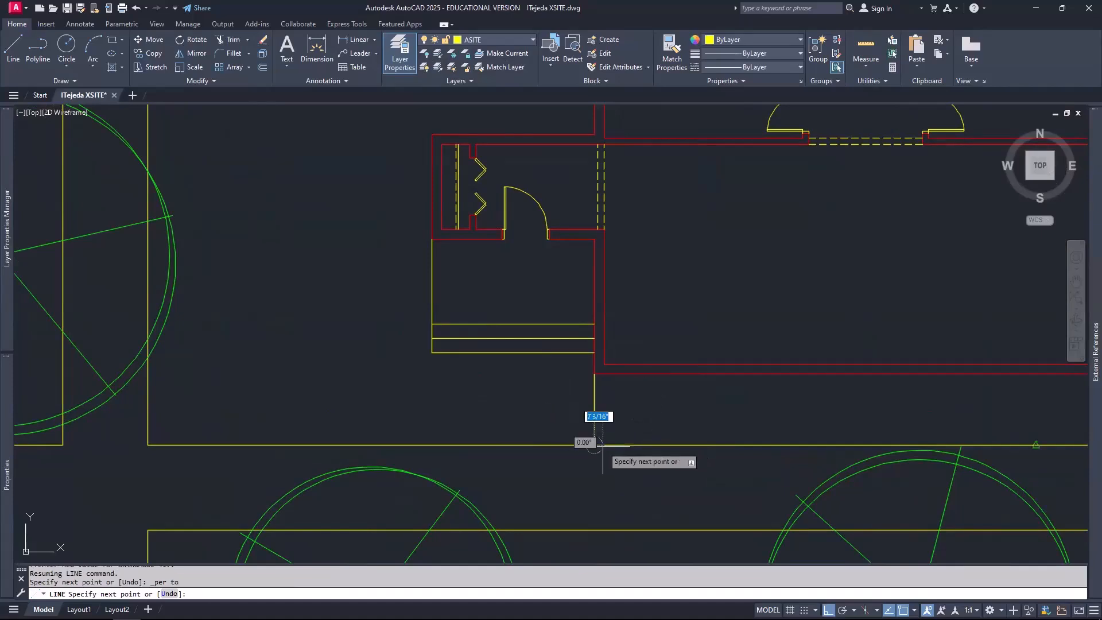
{"action": "key", "text": "Return"}
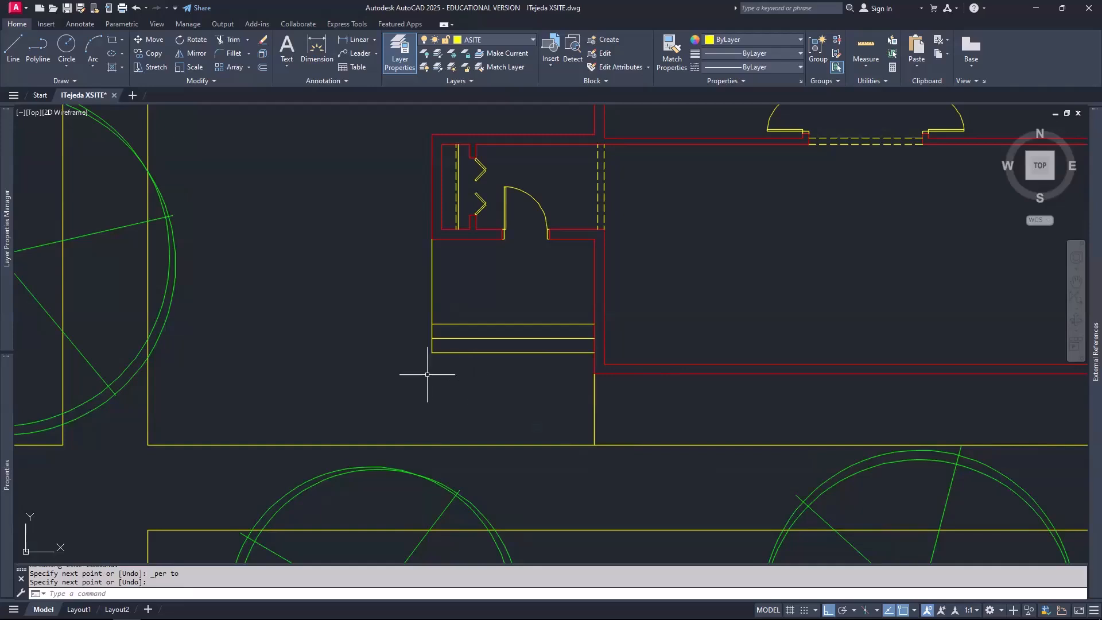
Step: Draw a line from the entry steps' lower-left corner straight down, perpendicular to the yellow site line
{"action": "type", "text": "l"}
{"action": "key", "text": "Return"}
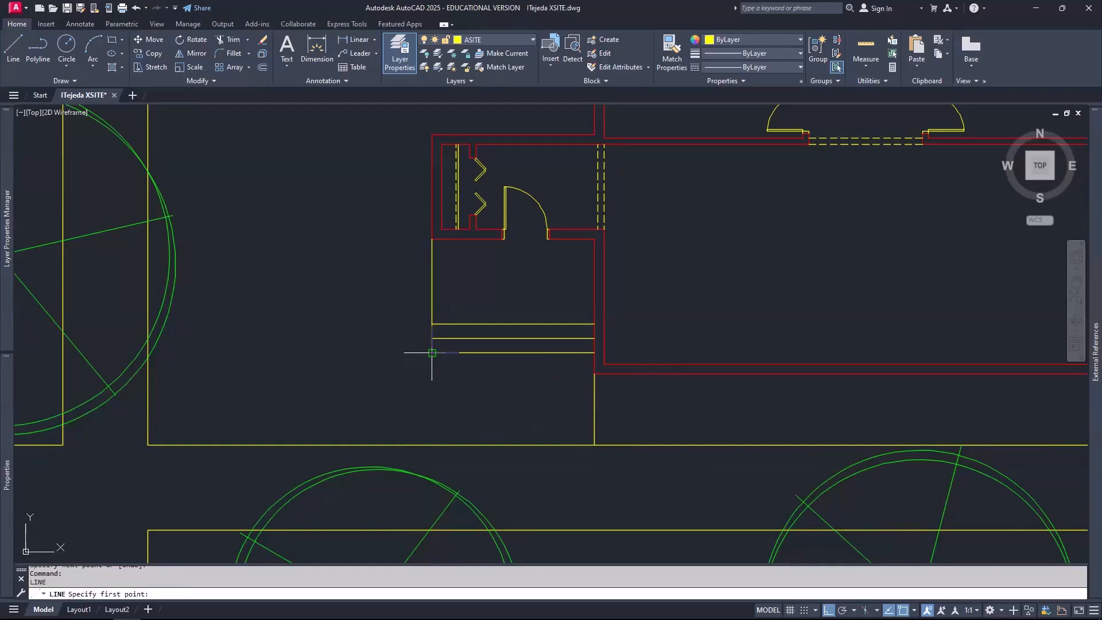
{"action": "left_click", "coordinate": [433, 353]}
{"action": "right_click", "coordinate": [436, 422], "text": "shift"}
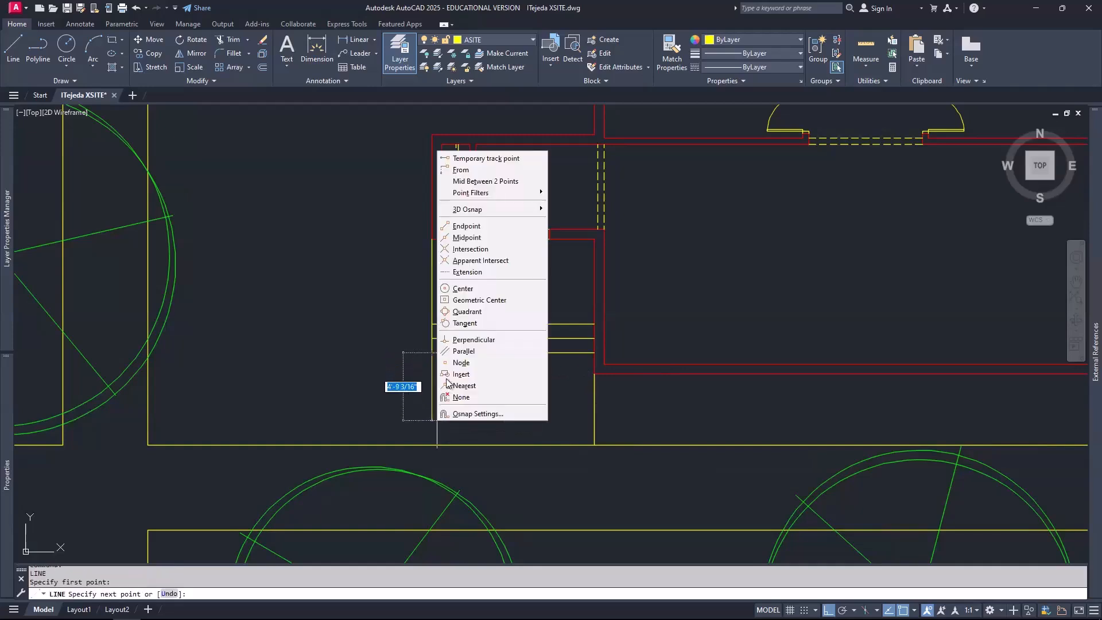
{"action": "left_click", "coordinate": [463, 343]}
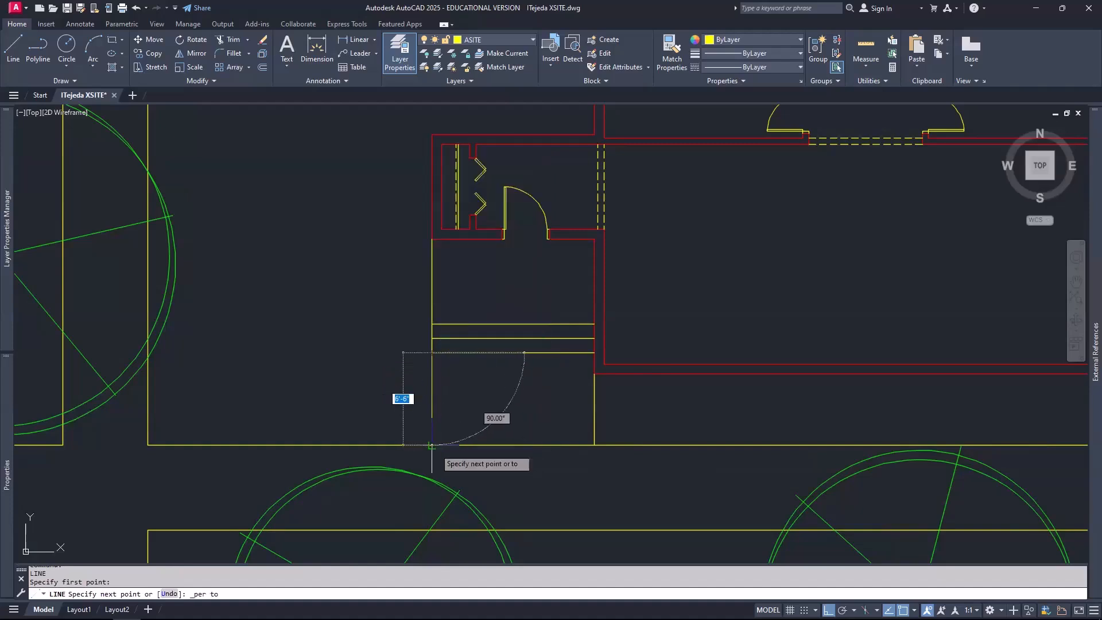
{"action": "left_click", "coordinate": [435, 447]}
{"action": "key", "text": "Return"}
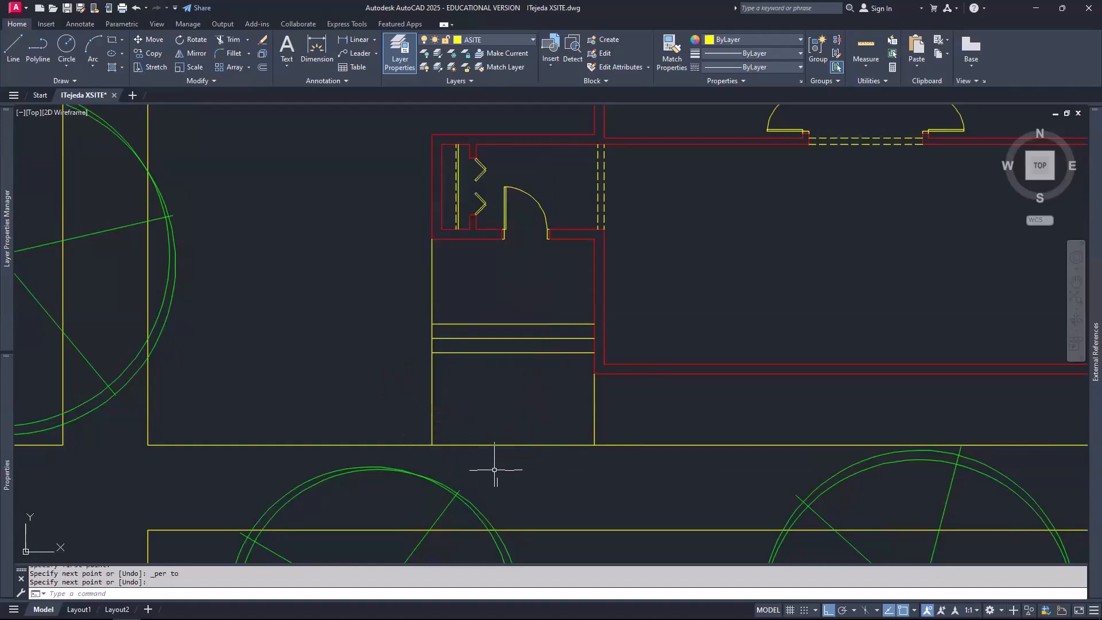
Step: Trim the piece of the yellow site line between the two new walkway lines below the entry steps
{"action": "type", "text": "tr"}
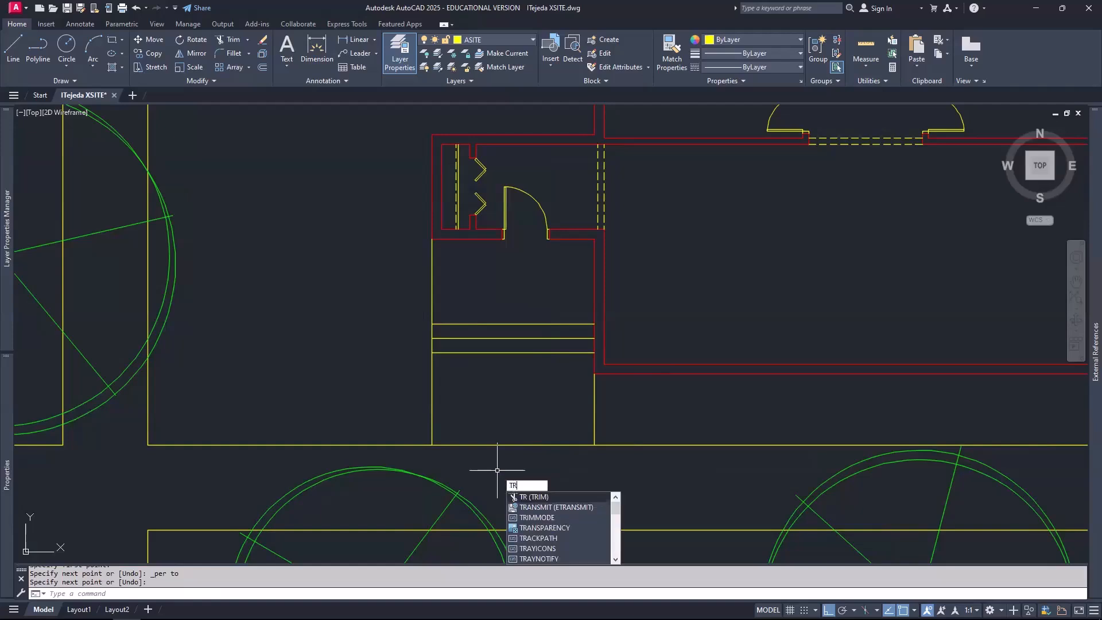
{"action": "key", "text": "Return"}
{"action": "left_click", "coordinate": [500, 445]}
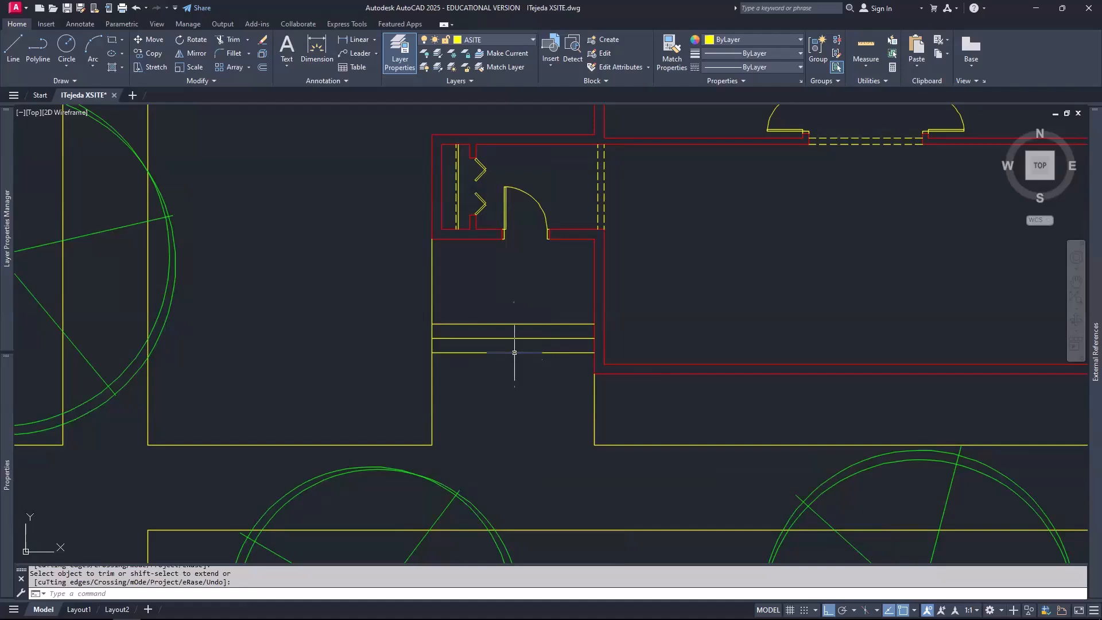
Step: Turn all layers of the site drawing back on
{"action": "scroll", "coordinate": [516, 299], "scroll_direction": "down", "scroll_amount": 2}
{"action": "middle_click_drag", "start_coordinate": [655, 350], "coordinate": [429, 391]}
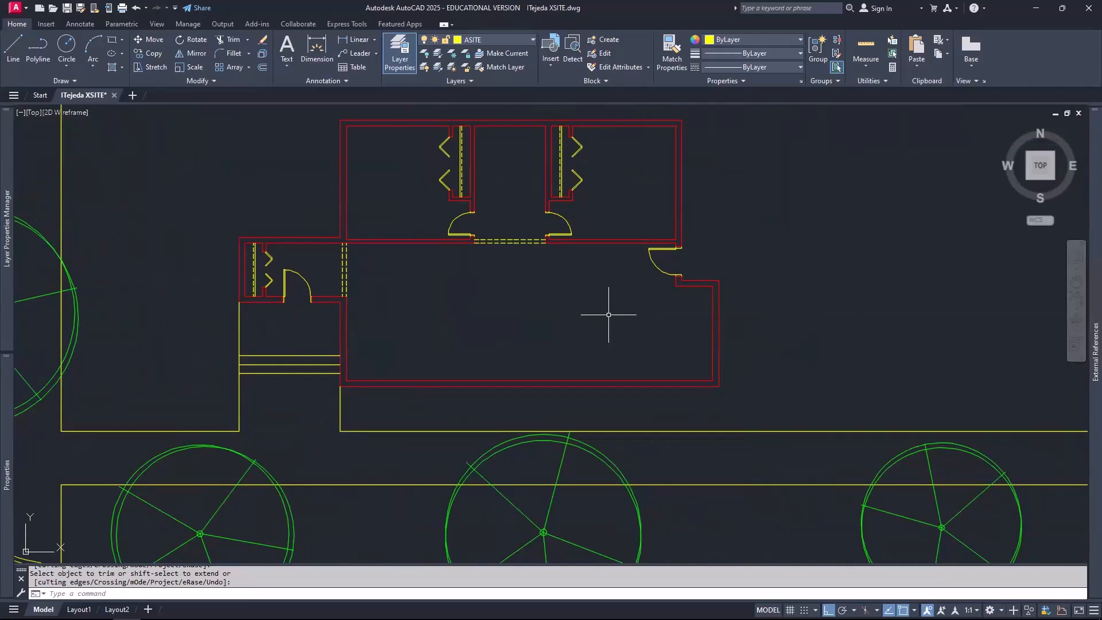
{"action": "left_click", "coordinate": [423, 70]}
{"action": "scroll", "coordinate": [601, 331], "scroll_direction": "down", "scroll_amount": 3}
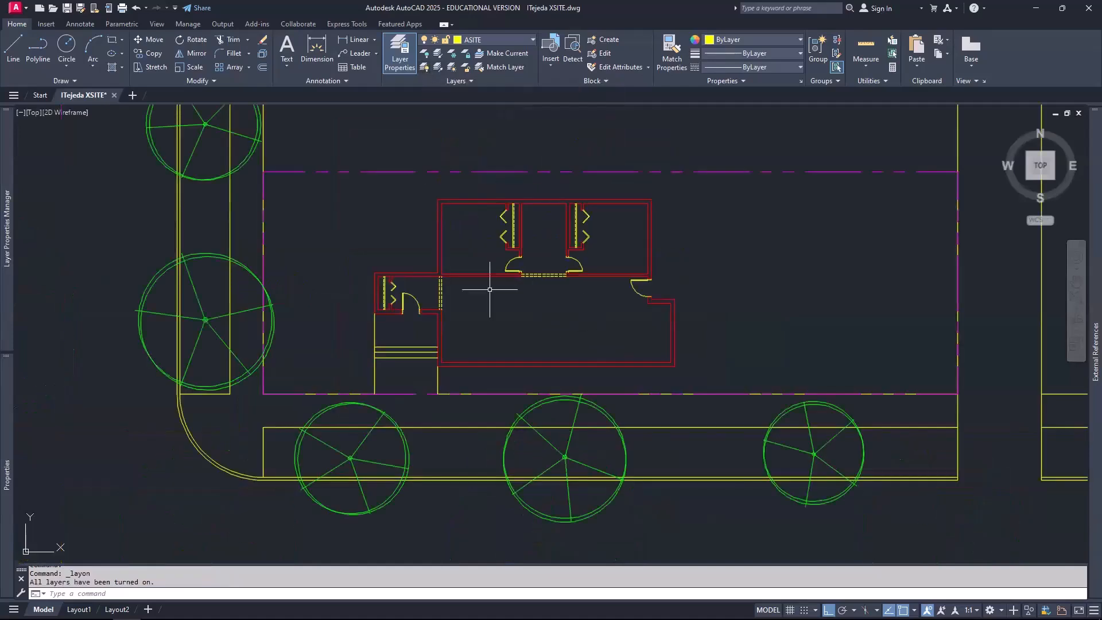
{"action": "scroll", "coordinate": [500, 307], "scroll_direction": "up", "scroll_amount": 2}
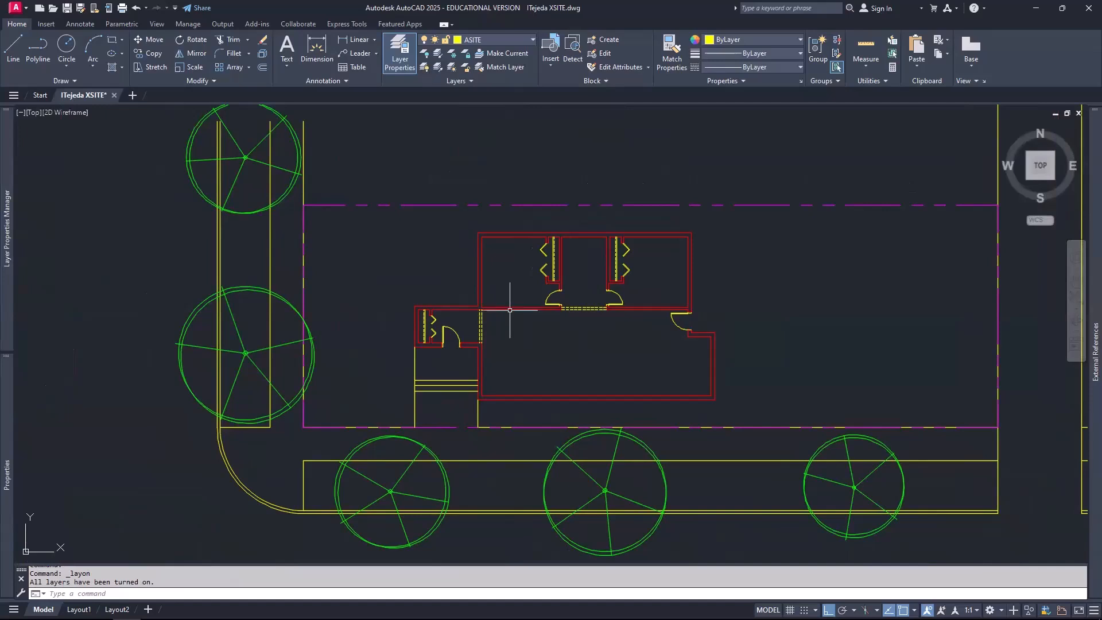
Step: Open the XPLAN drawing from the Architecture 170 folder
{"action": "left_click", "coordinate": [53, 8]}
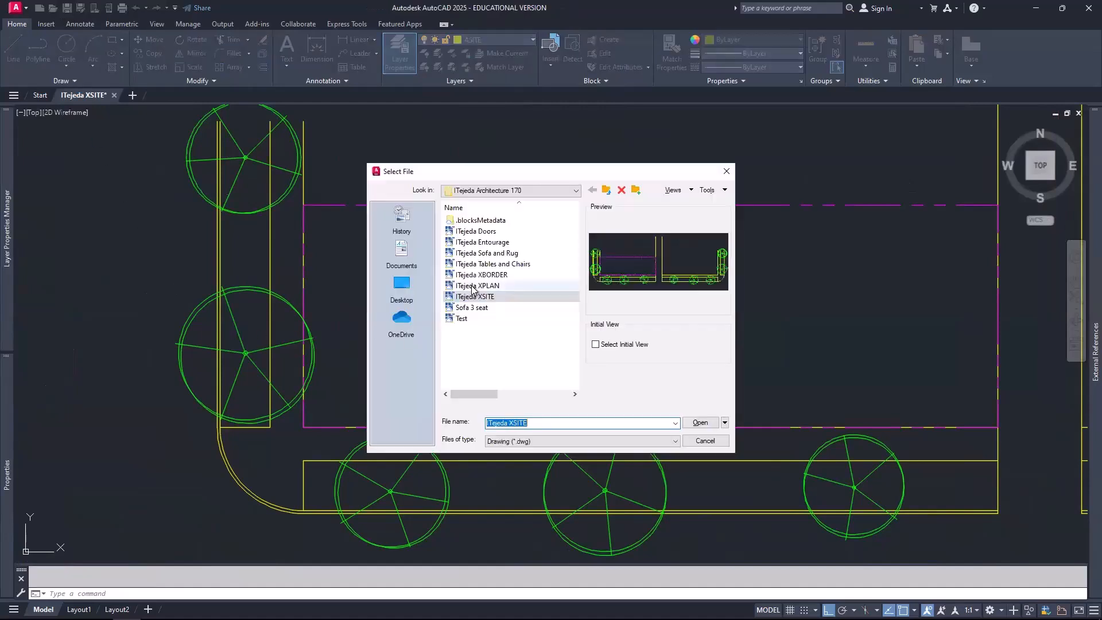
{"action": "left_click", "coordinate": [474, 286]}
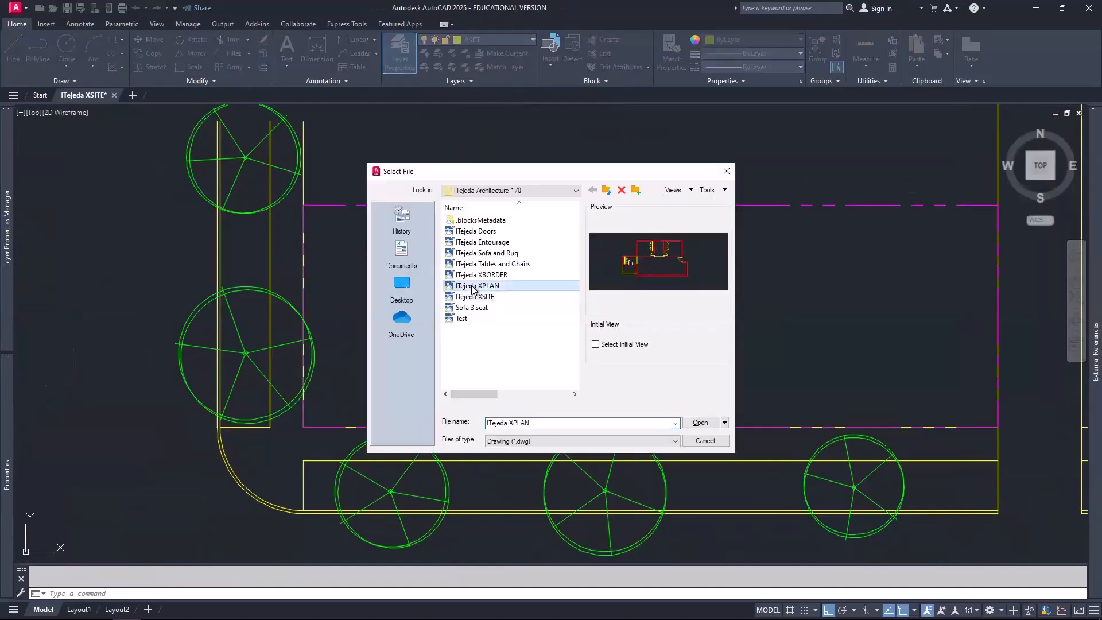
{"action": "left_click", "coordinate": [698, 422]}
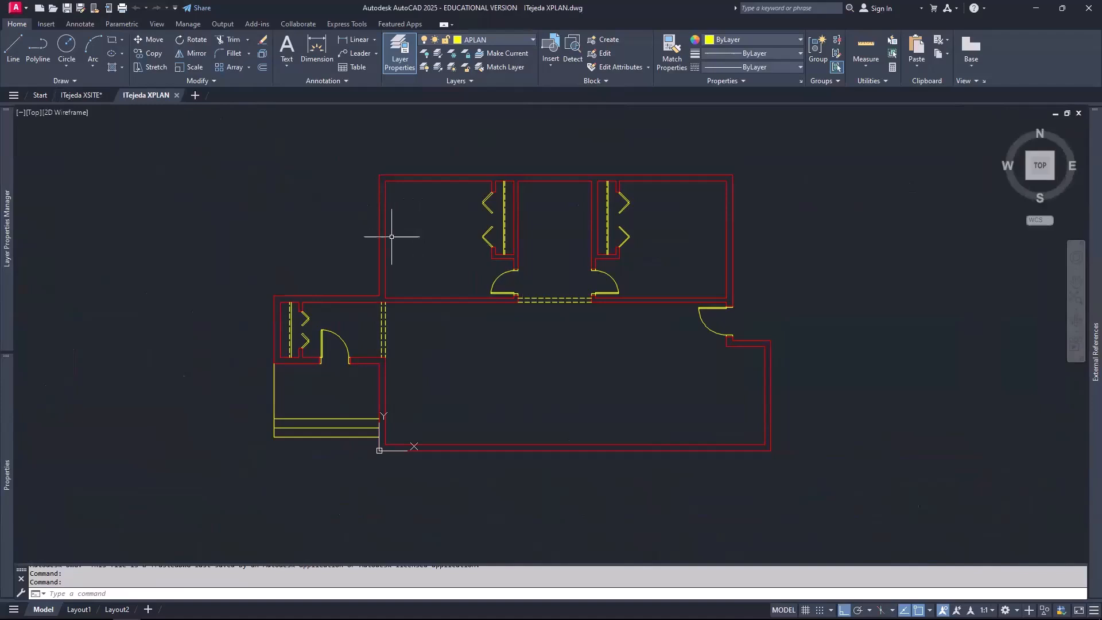
Step: Draw a short horizontal line from the upper-left room's inner upper-left corner outward across the exterior wall
{"action": "scroll", "coordinate": [370, 224], "scroll_direction": "up", "scroll_amount": 2}
{"action": "middle_click_drag", "start_coordinate": [369, 223], "coordinate": [436, 288]}
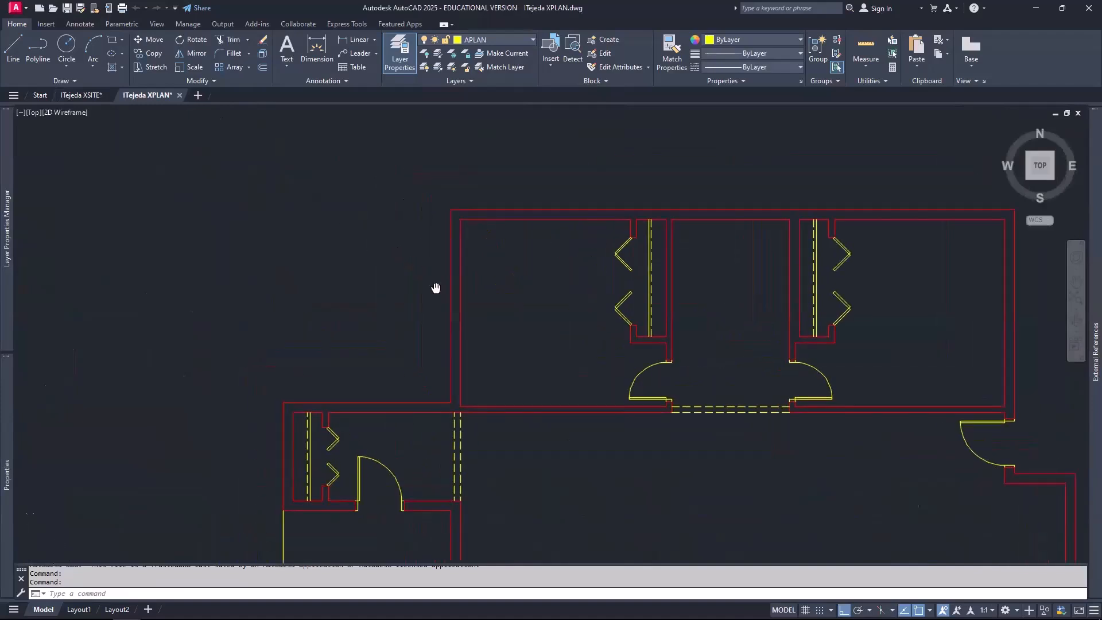
{"action": "scroll", "coordinate": [462, 267], "scroll_direction": "up", "scroll_amount": 2}
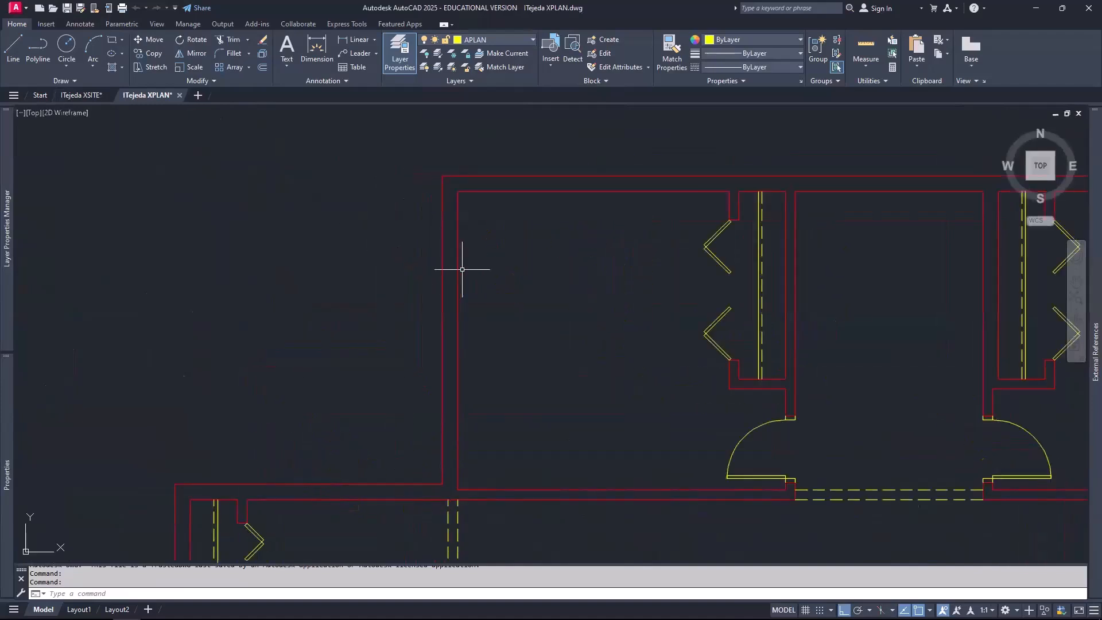
{"action": "type", "text": "L"}
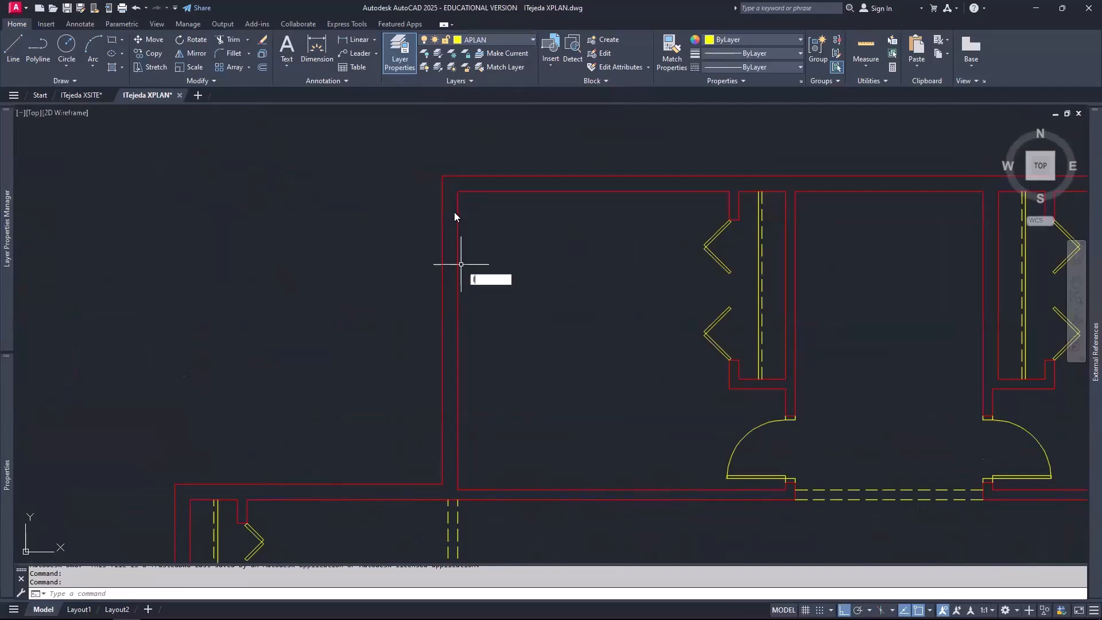
{"action": "key", "text": "Return"}
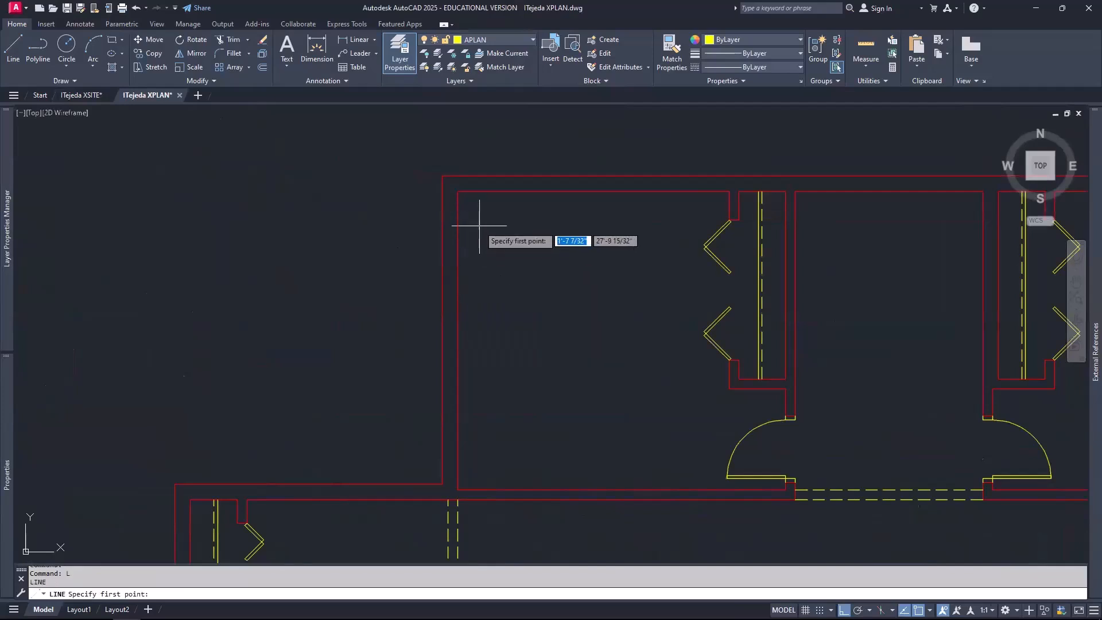
{"action": "left_click", "coordinate": [457, 191]}
{"action": "left_click", "coordinate": [424, 192]}
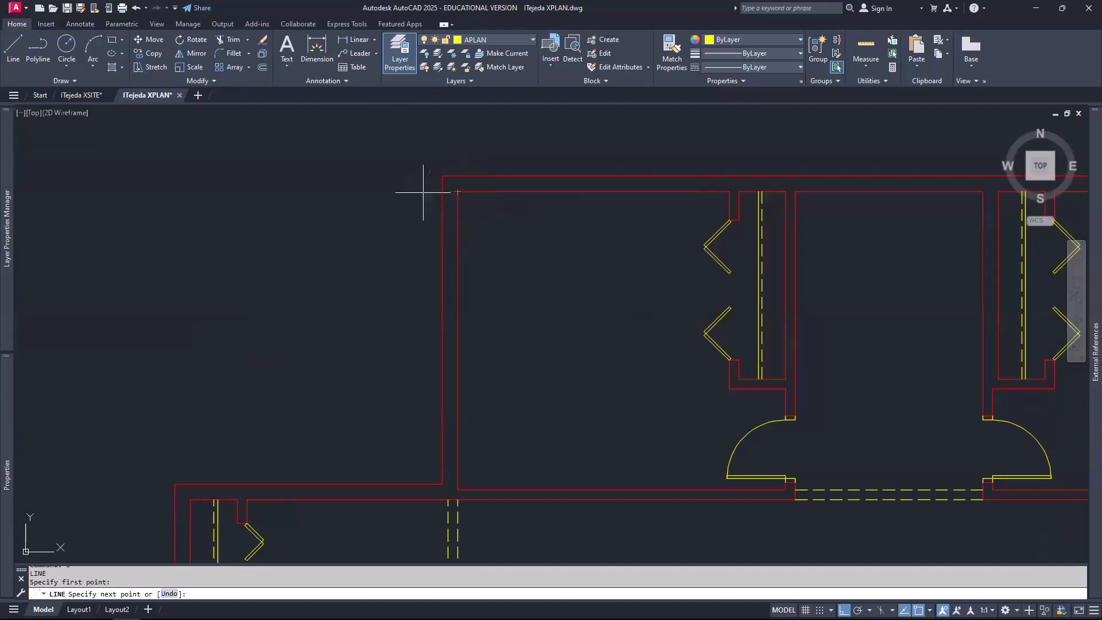
{"action": "key", "text": "Return"}
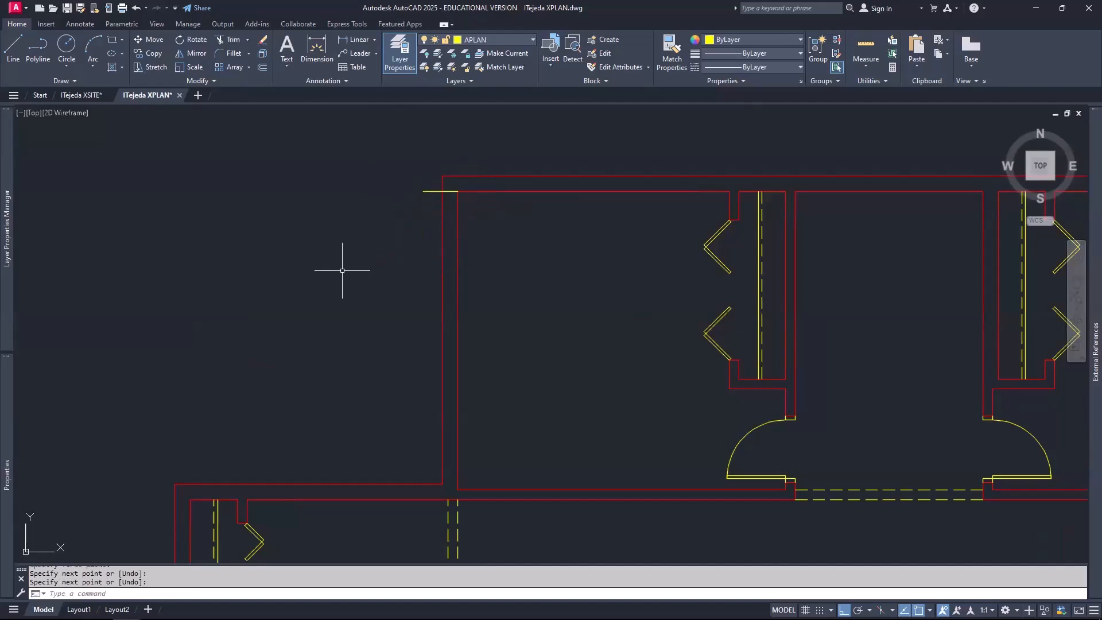
Step: Offset the short line across the upper-left room's exterior wall 2' downward
{"action": "type", "text": "o"}
{"action": "key", "text": "Return"}
{"action": "type", "text": "2"}
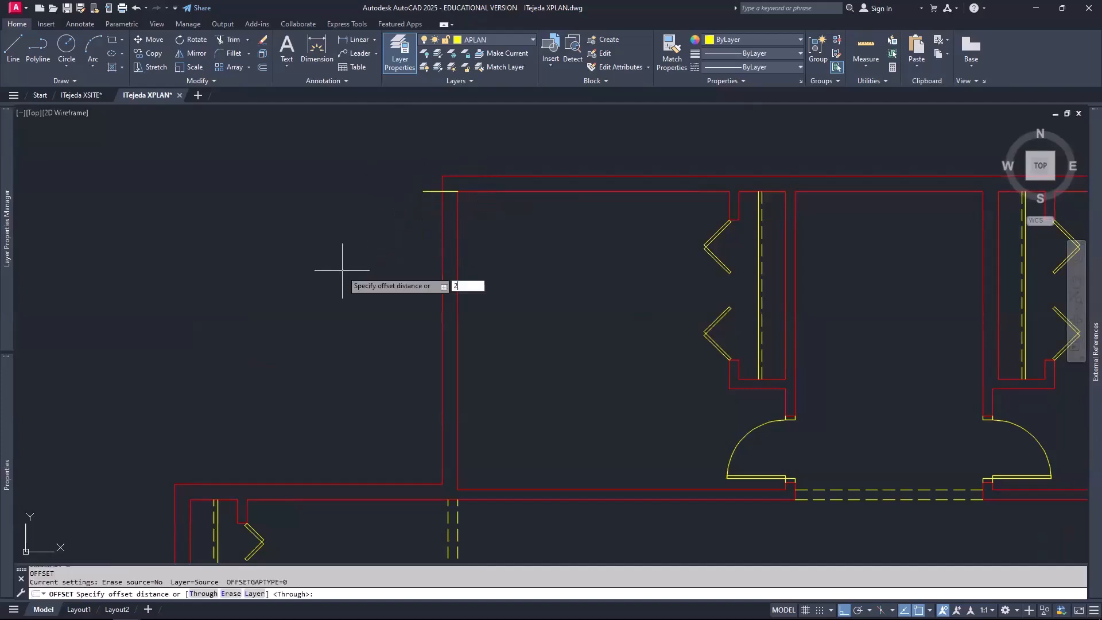
{"action": "type", "text": "'"}
{"action": "key", "text": "Return"}
{"action": "left_click", "coordinate": [429, 191]}
{"action": "left_click", "coordinate": [429, 233]}
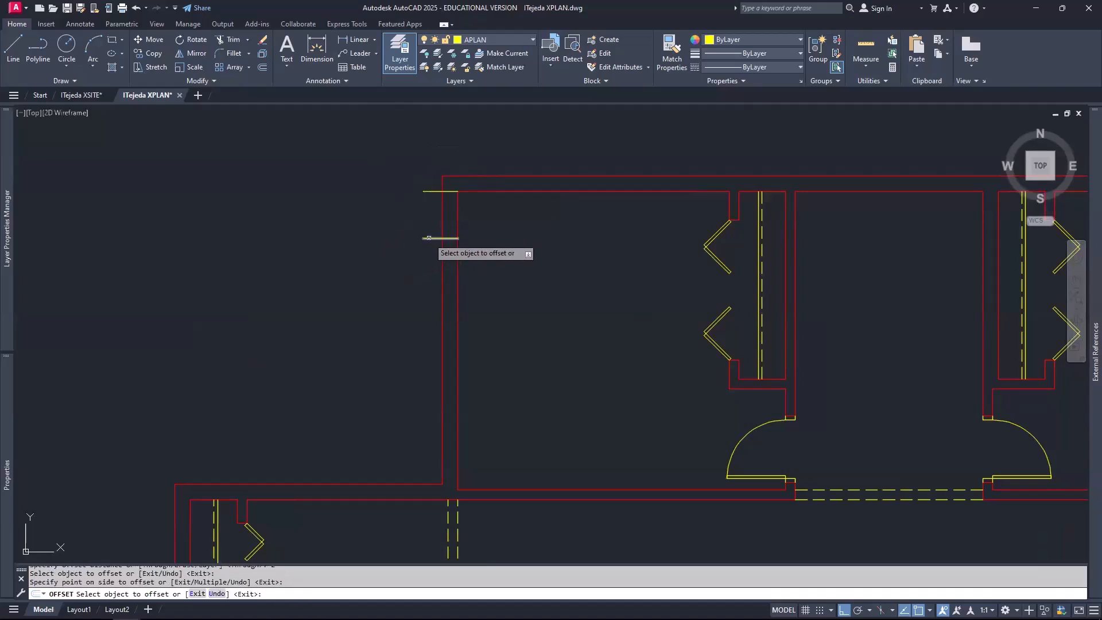
Step: Offset the new lower line another 4' down to mark the far side of the wall opening
{"action": "left_click", "coordinate": [429, 238]}
{"action": "type", "text": "4'"}
{"action": "key", "text": "Return"}
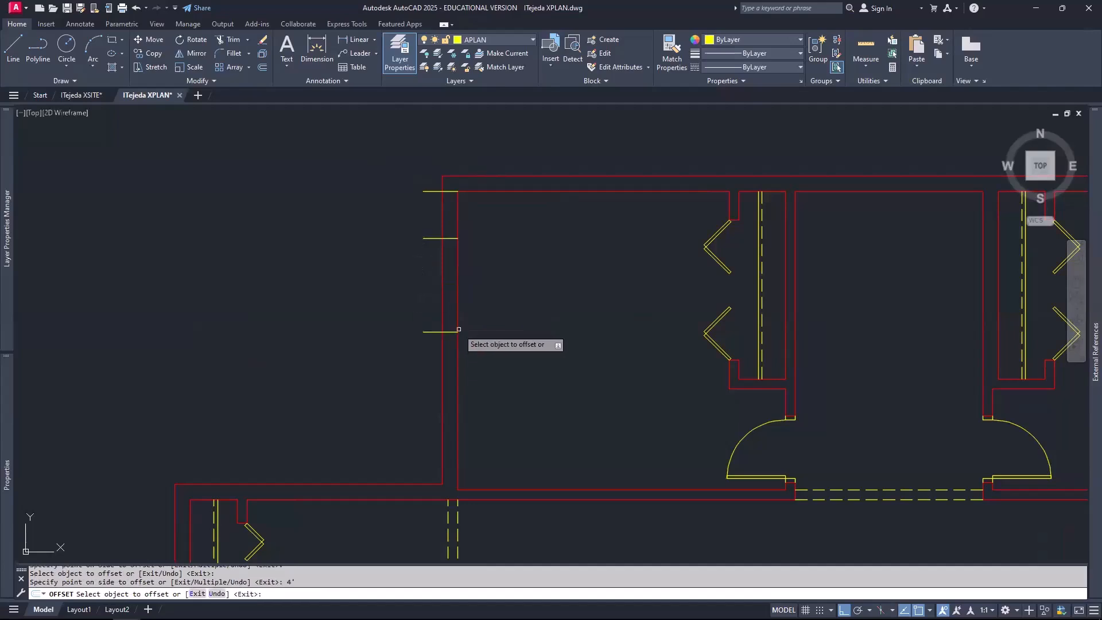
{"action": "key", "text": "Return"}
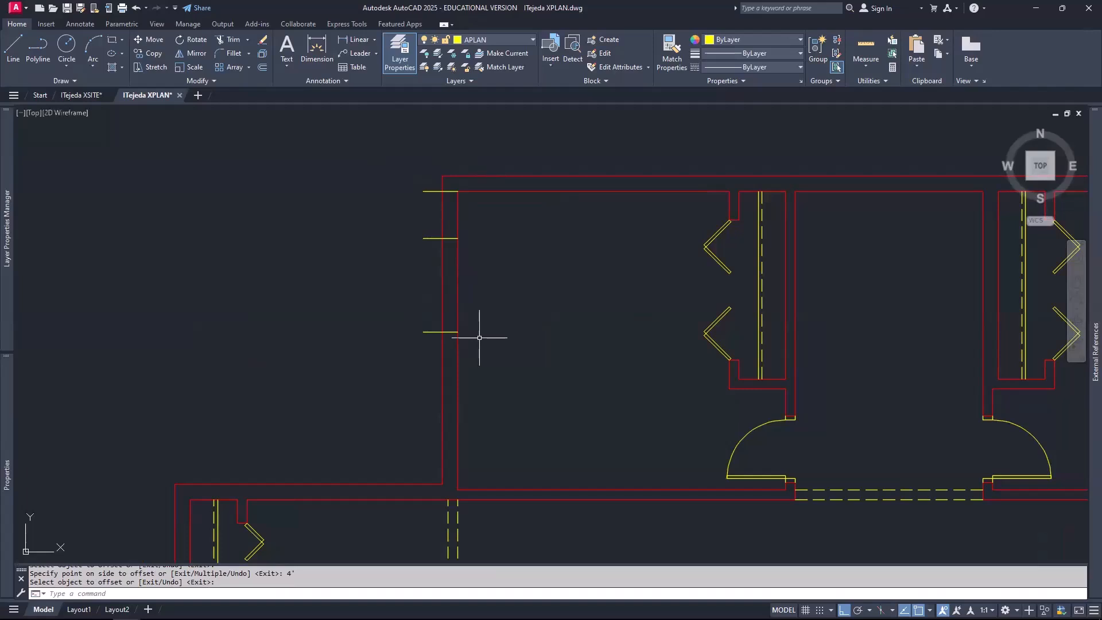
Step: Erase the original short line at the room's inner upper-left corner
{"action": "key", "text": "Return"}
{"action": "type", "text": "E"}
{"action": "key", "text": "Return"}
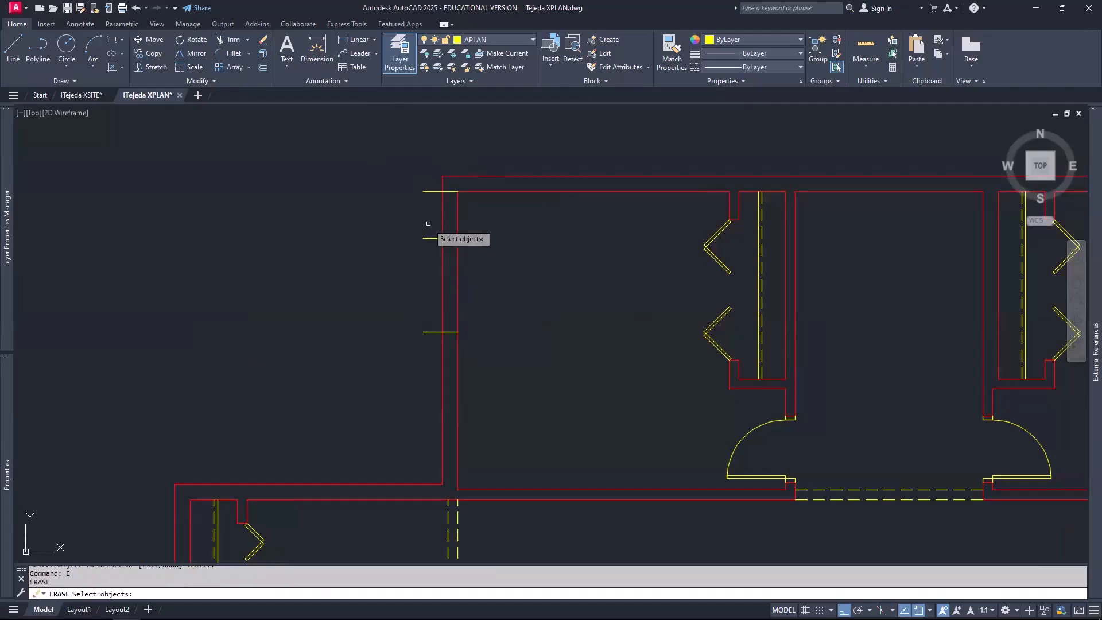
{"action": "left_click", "coordinate": [427, 190]}
{"action": "key", "text": "Return"}
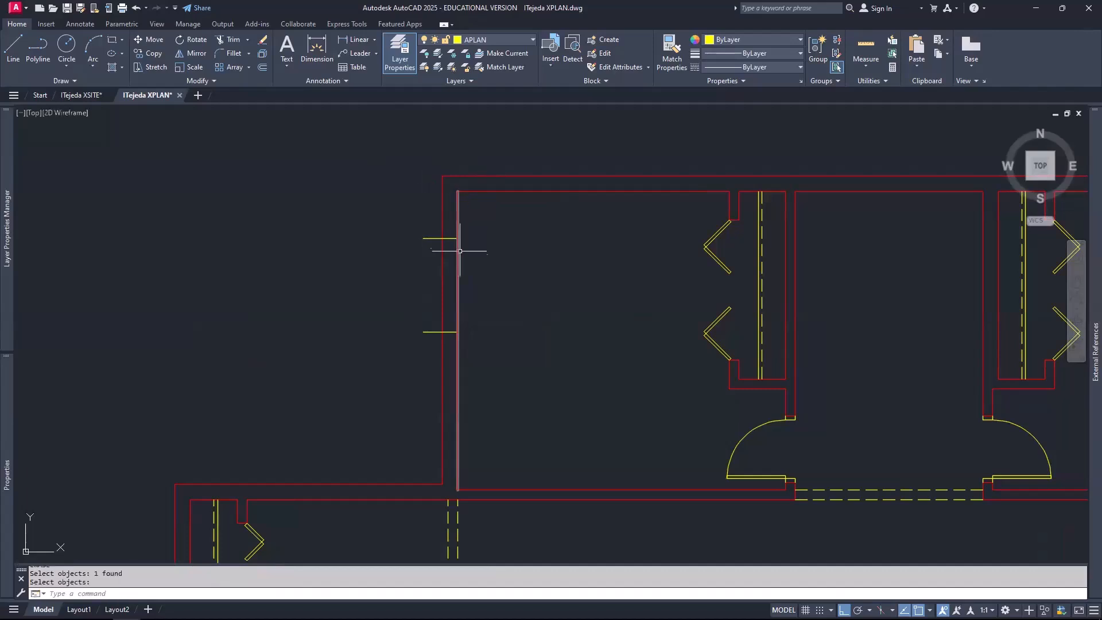
Step: Match the properties of the red exterior wall line onto the two yellow lines marking the opening
{"action": "type", "text": "MA"}
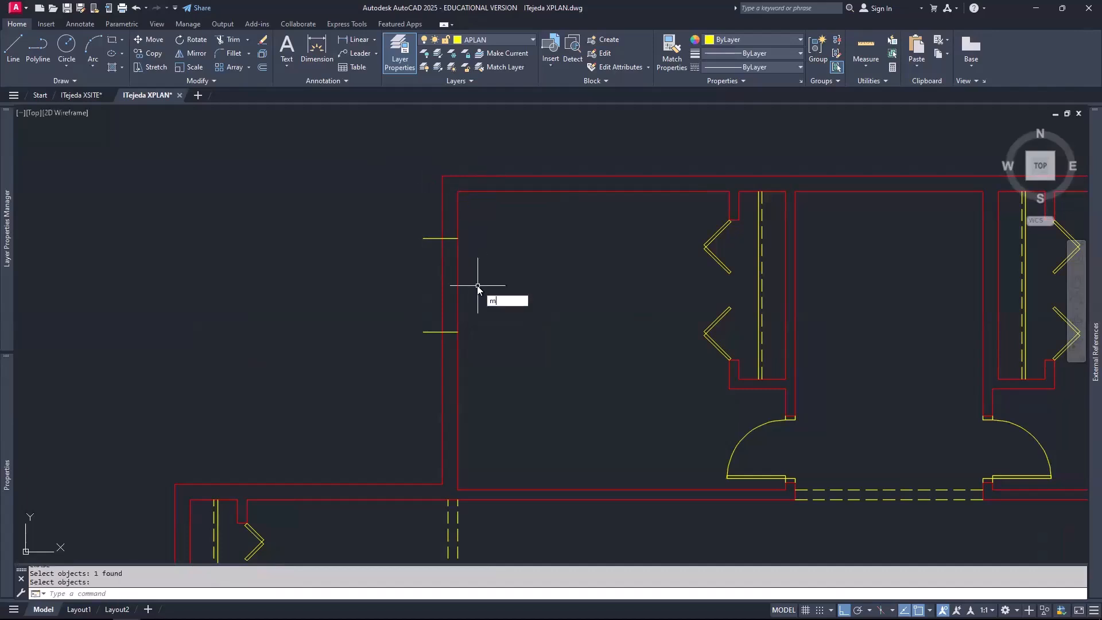
{"action": "key", "text": "Return"}
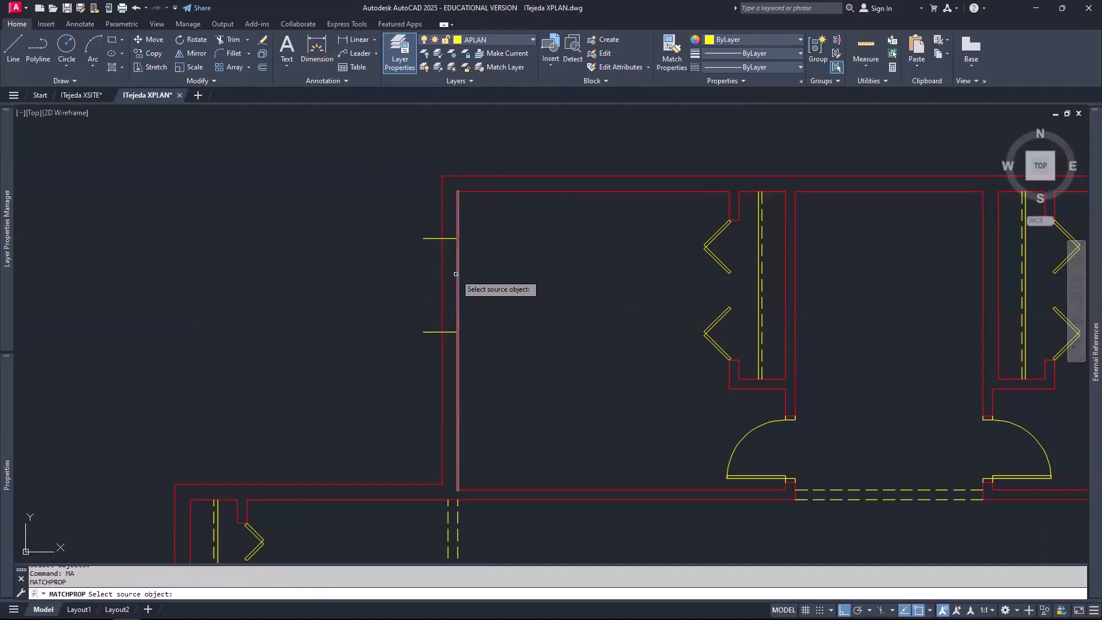
{"action": "left_click", "coordinate": [459, 274]}
{"action": "left_click", "coordinate": [400, 221]}
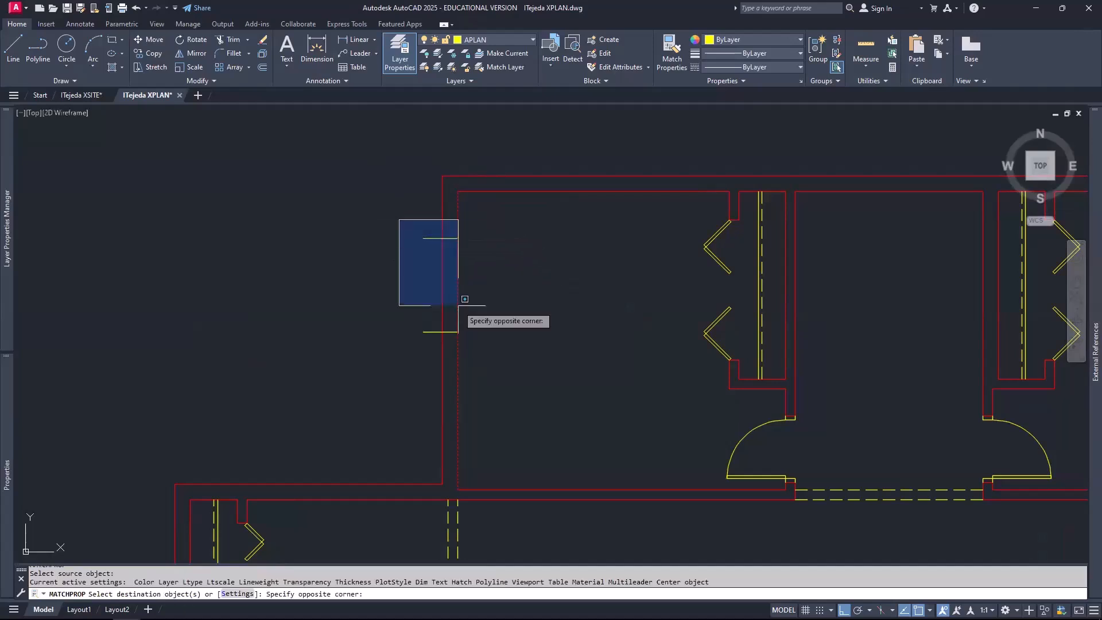
{"action": "left_click", "coordinate": [515, 371]}
{"action": "key", "text": "Return"}
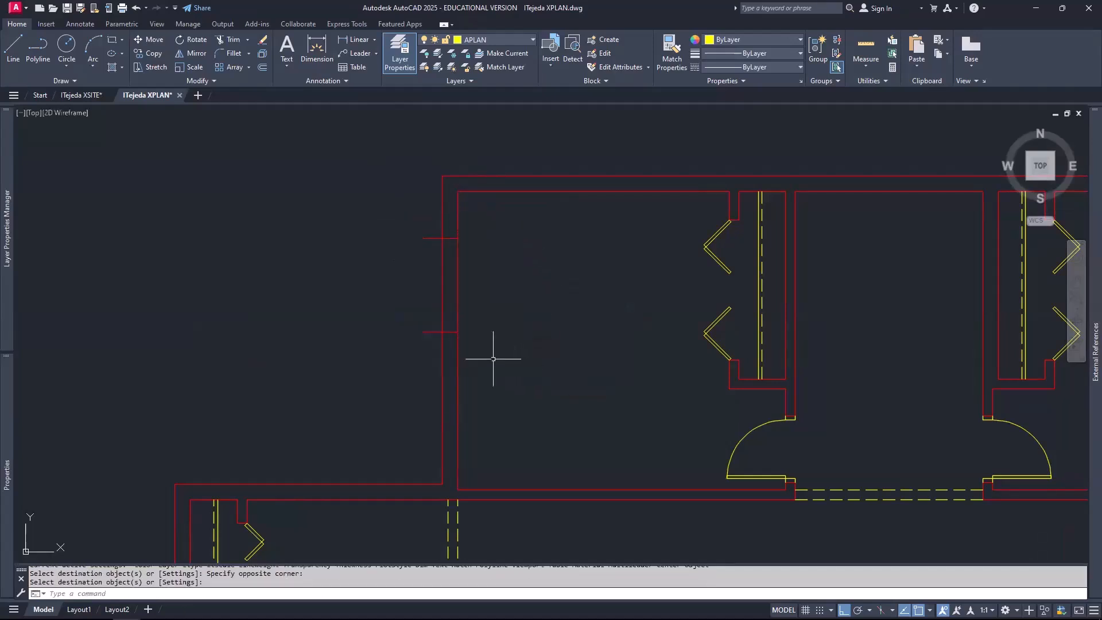
Step: Trim the overhanging ends of the two opening lines and the wall lines between them to cut the window opening
{"action": "scroll", "coordinate": [429, 241], "scroll_direction": "up", "scroll_amount": 4}
{"action": "middle_click_drag", "start_coordinate": [421, 275], "coordinate": [436, 330]}
{"action": "type", "text": "tr"}
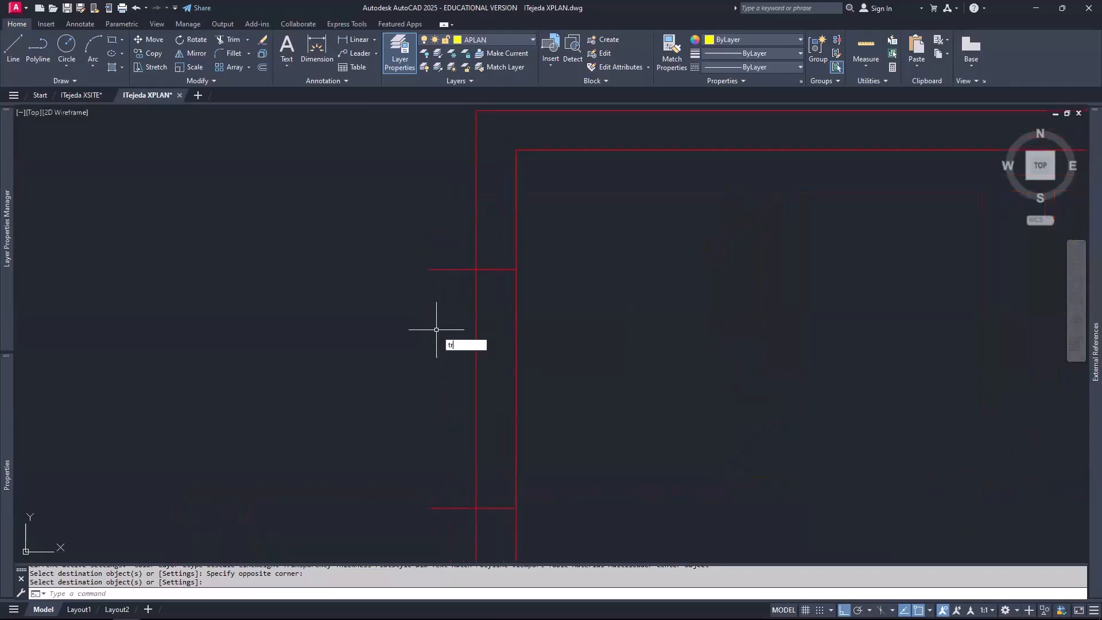
{"action": "key", "text": "Return"}
{"action": "mouse_move", "coordinate": [440, 253]}
{"action": "left_mouse_down"}
{"action": "mouse_move", "coordinate": [454, 305]}
{"action": "mouse_move", "coordinate": [516, 353]}
{"action": "mouse_move", "coordinate": [507, 446]}
{"action": "mouse_move", "coordinate": [450, 480]}
{"action": "mouse_move", "coordinate": [433, 517]}
{"action": "left_mouse_up"}
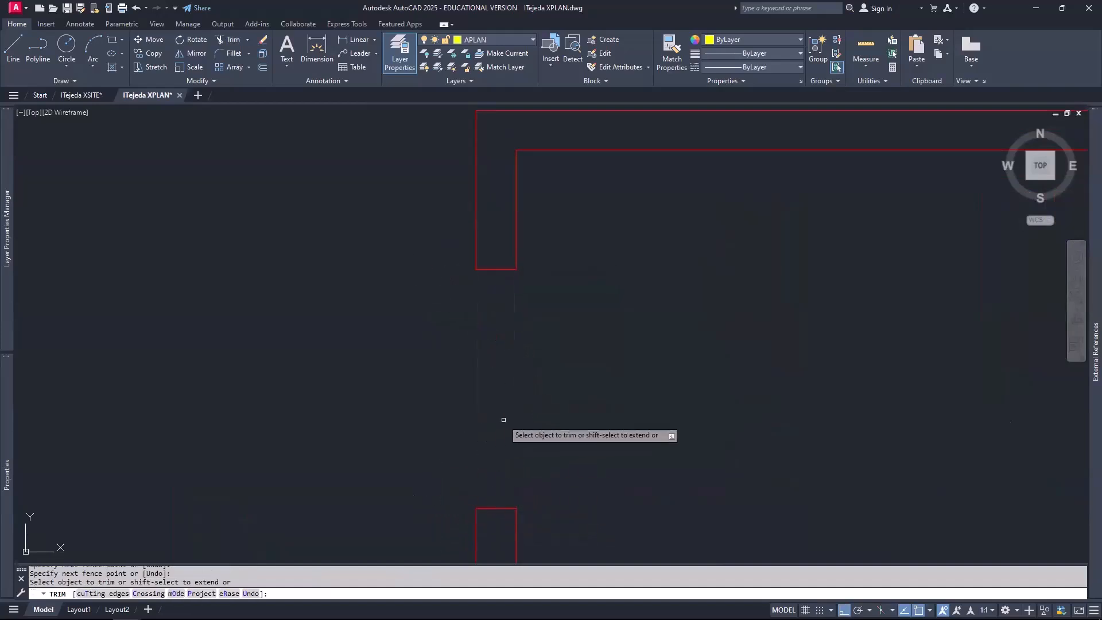
Step: Finish trimming, fit the whole floor plan in view, and close the XPLAN drawing with its changes saved
{"action": "key", "text": "Return"}
{"action": "scroll", "coordinate": [505, 339], "scroll_direction": "down", "scroll_amount": 4}
{"action": "middle_click_drag", "start_coordinate": [581, 381], "coordinate": [488, 320]}
{"action": "type", "text": "z"}
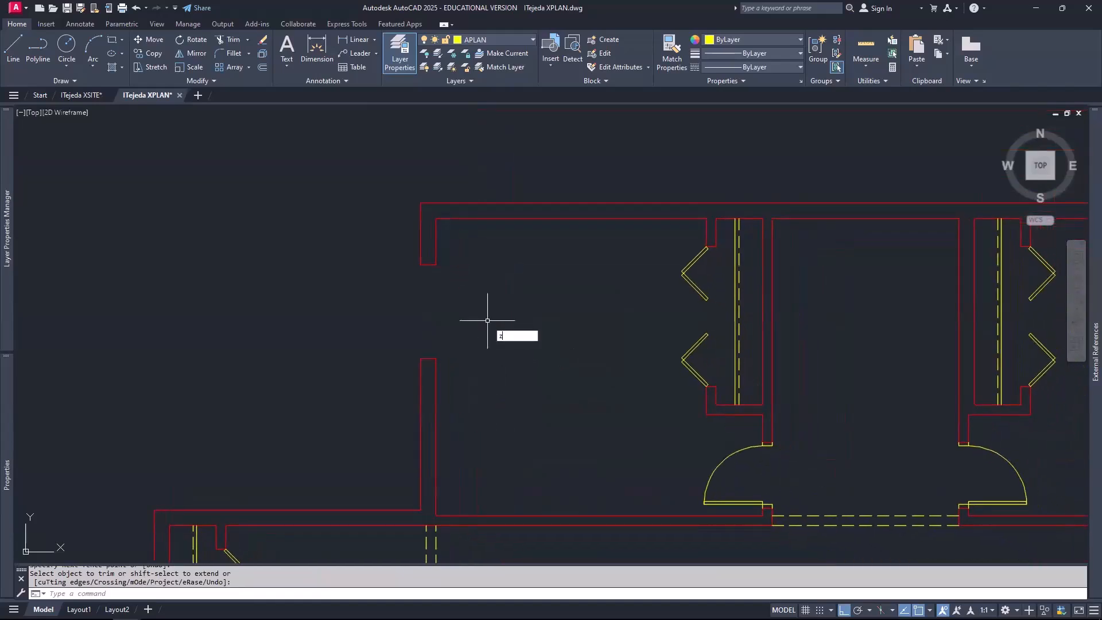
{"action": "key", "text": "Return"}
{"action": "type", "text": "e"}
{"action": "key", "text": "Return"}
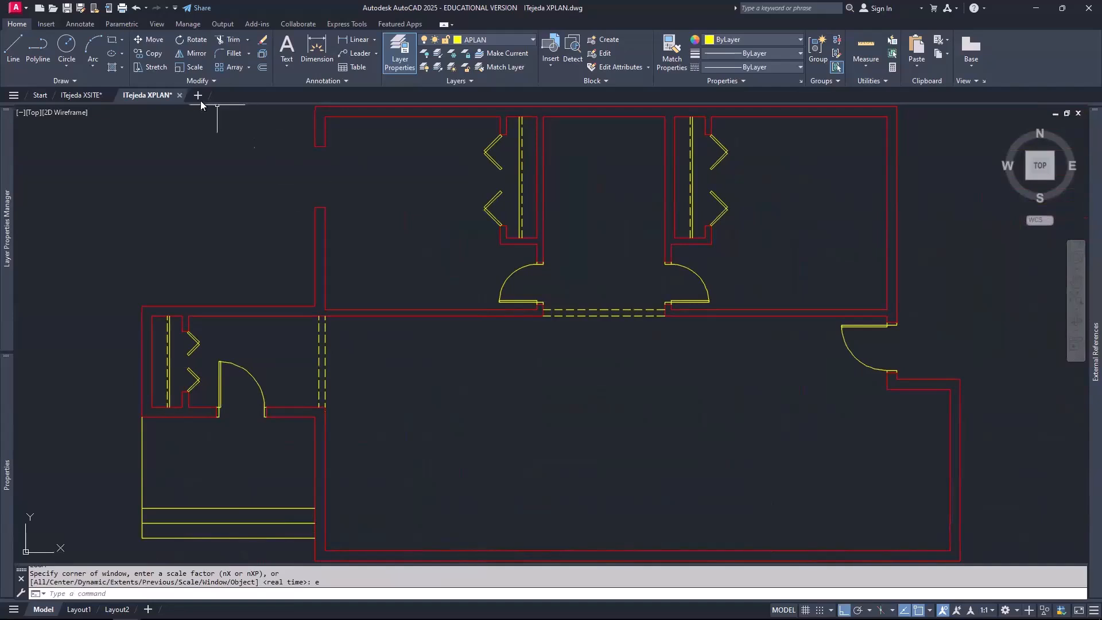
{"action": "left_click", "coordinate": [180, 96]}
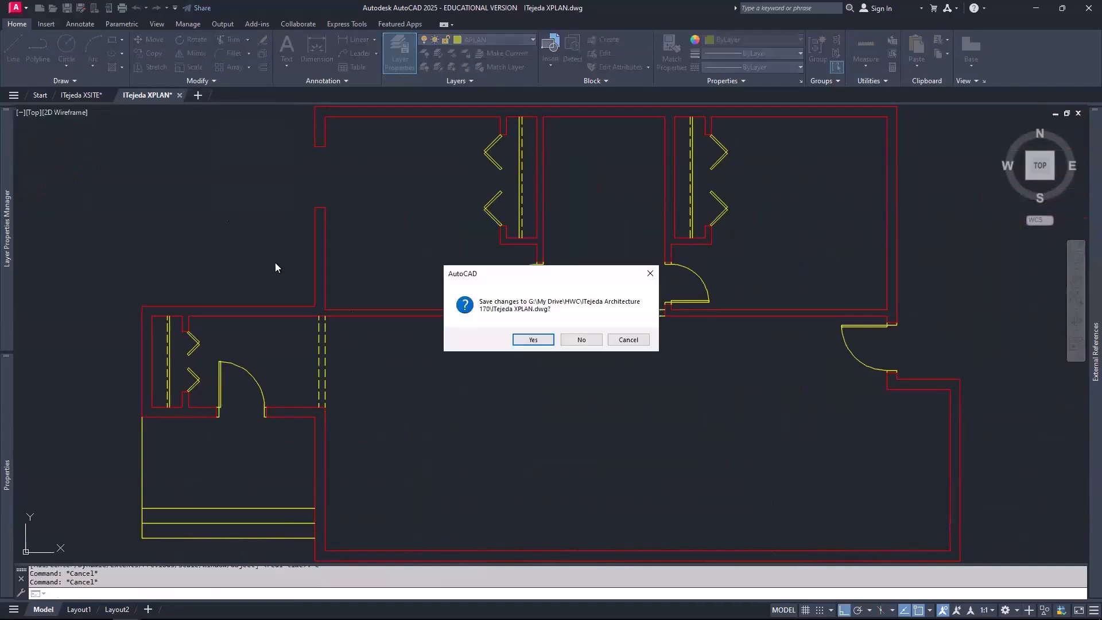
{"action": "left_click", "coordinate": [532, 341]}
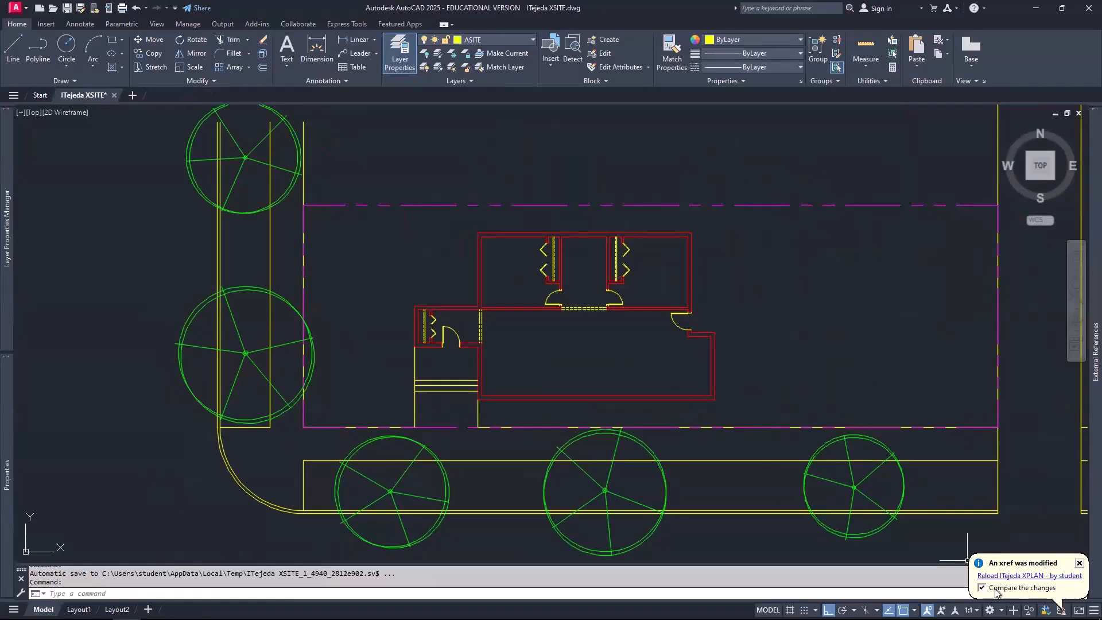
Step: Reload the modified XPLAN reference in the XSITE drawing with changes compared, and close the Xref Compare view
{"action": "left_click", "coordinate": [1023, 577]}
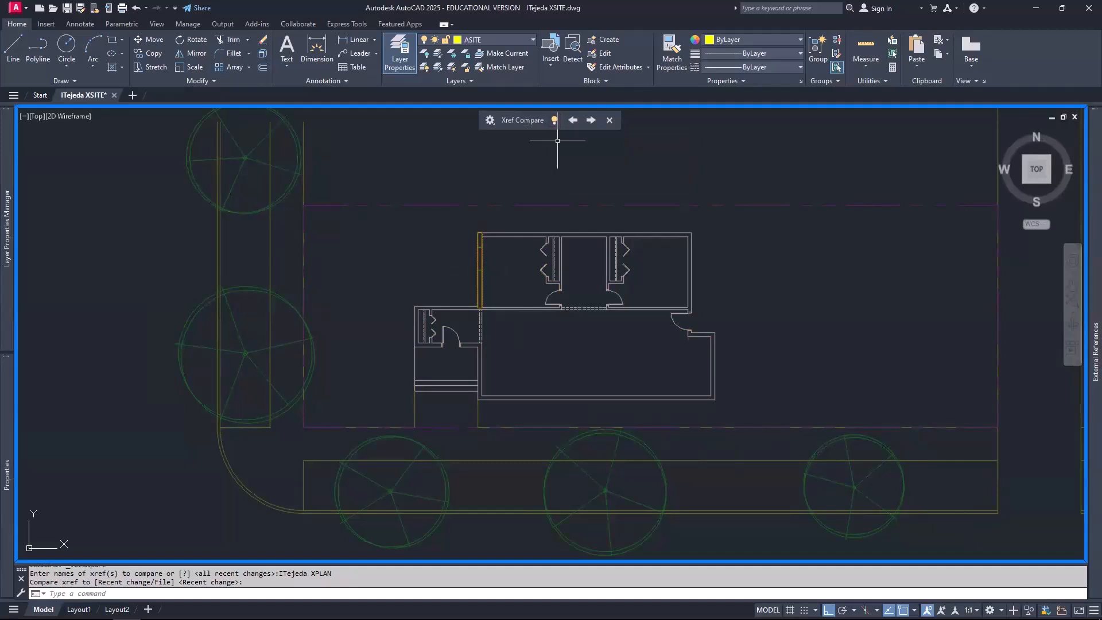
{"action": "left_click", "coordinate": [610, 121]}
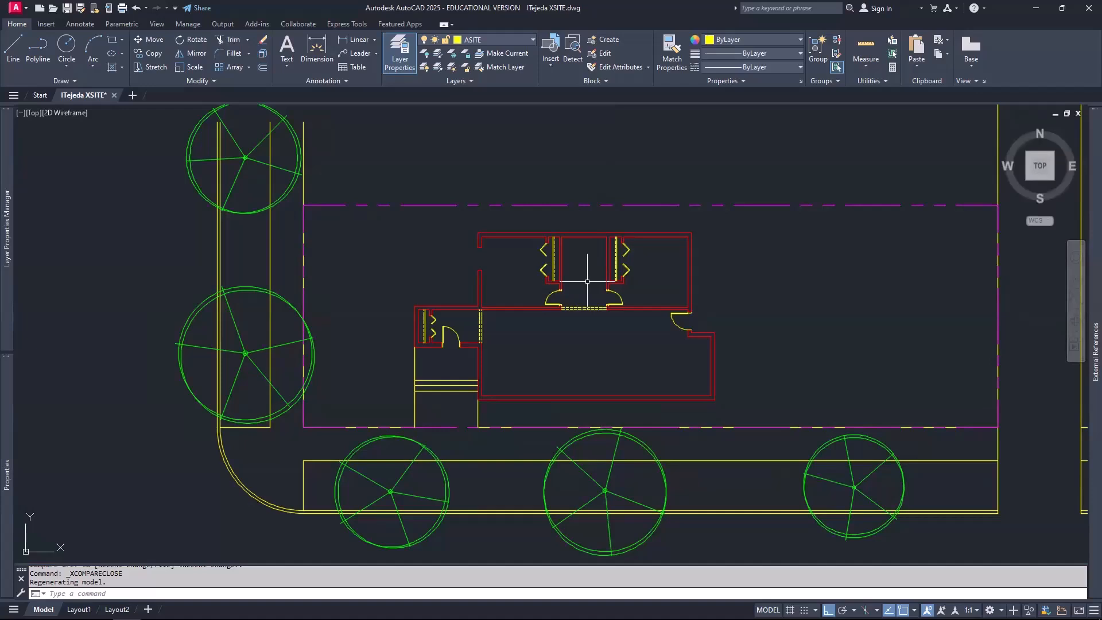
Step: Open the attached XPLAN reference for editing as its own drawing from the XSITE drawing
{"action": "left_click", "coordinate": [480, 283]}
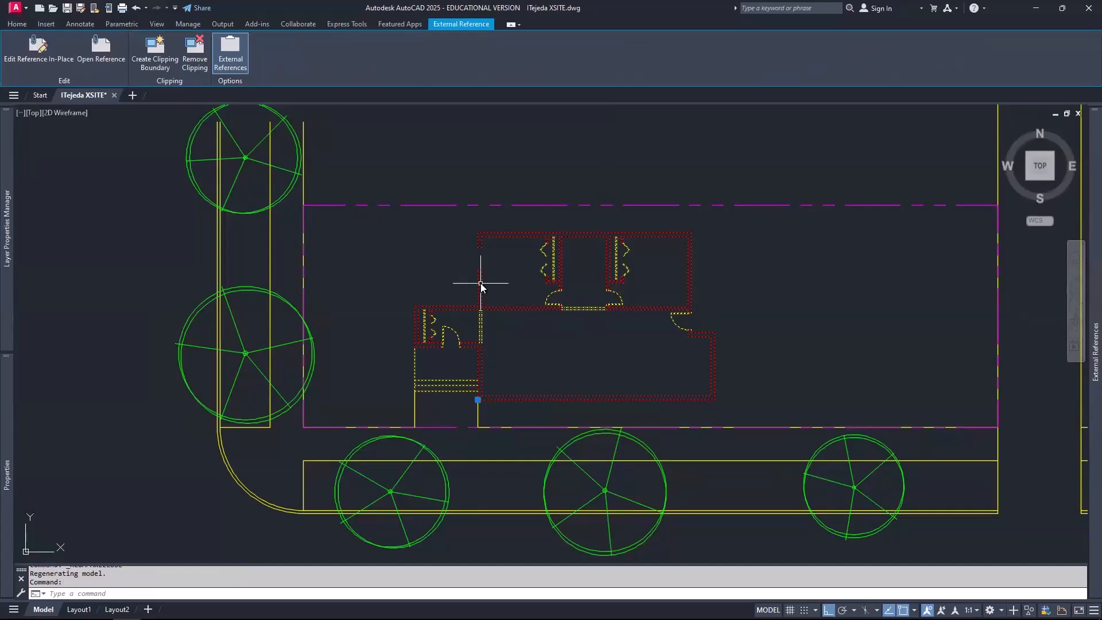
{"action": "right_click", "coordinate": [480, 283]}
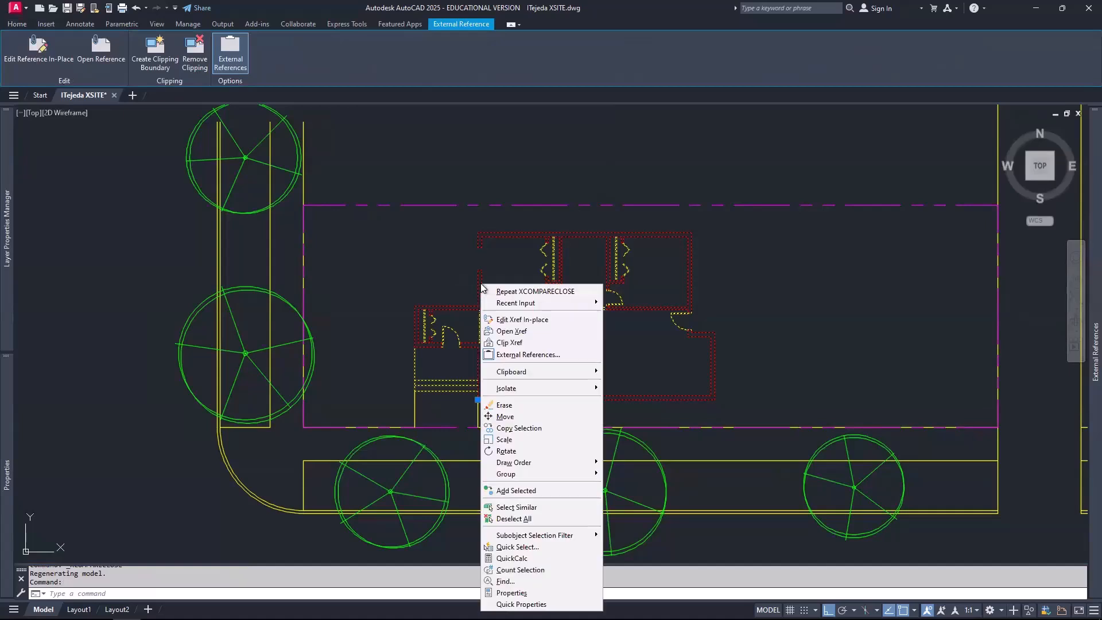
{"action": "left_click", "coordinate": [510, 332]}
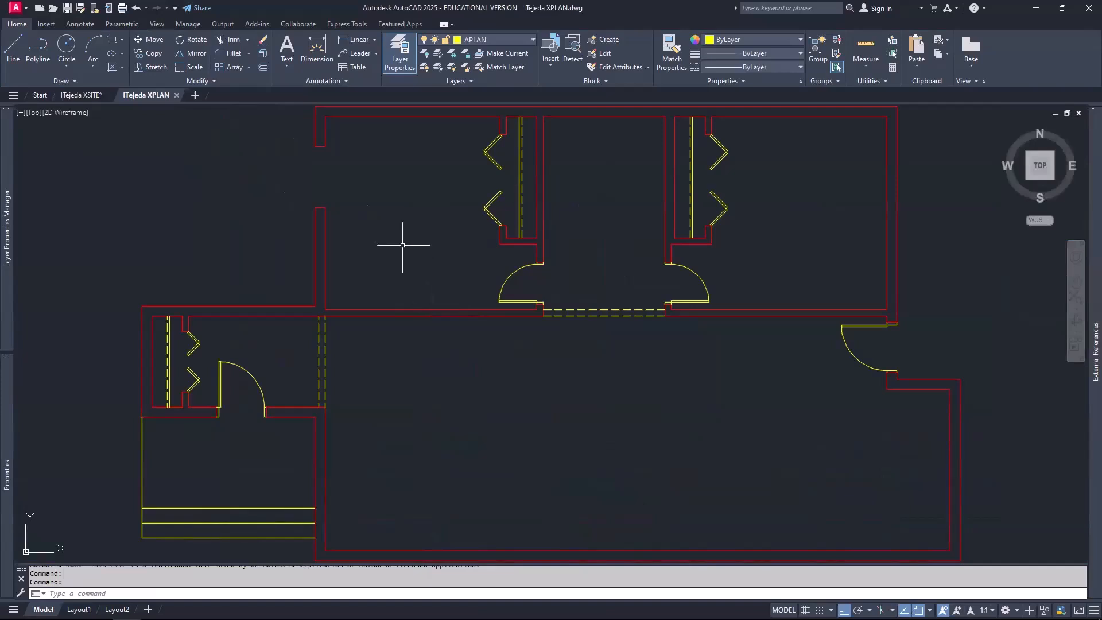
Step: Draw a vertical line closing the outer face of the wall opening, from its upper to its lower outer corner
{"action": "middle_click_drag", "start_coordinate": [389, 226], "coordinate": [522, 314]}
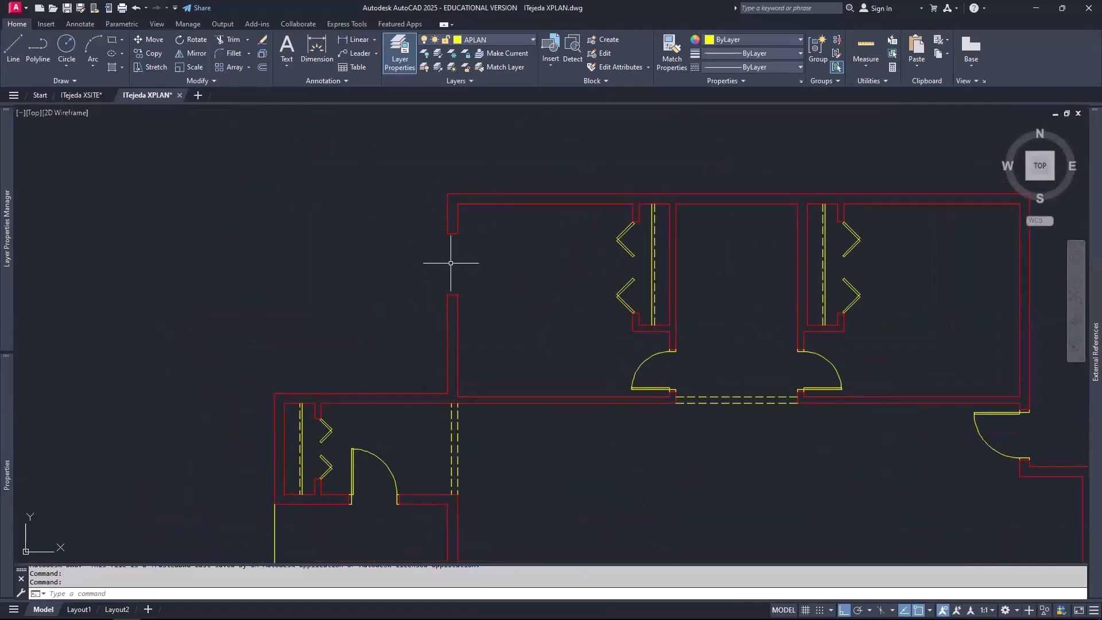
{"action": "scroll", "coordinate": [451, 263], "scroll_direction": "up", "scroll_amount": 4}
{"action": "middle_click_drag", "start_coordinate": [457, 284], "coordinate": [475, 335]}
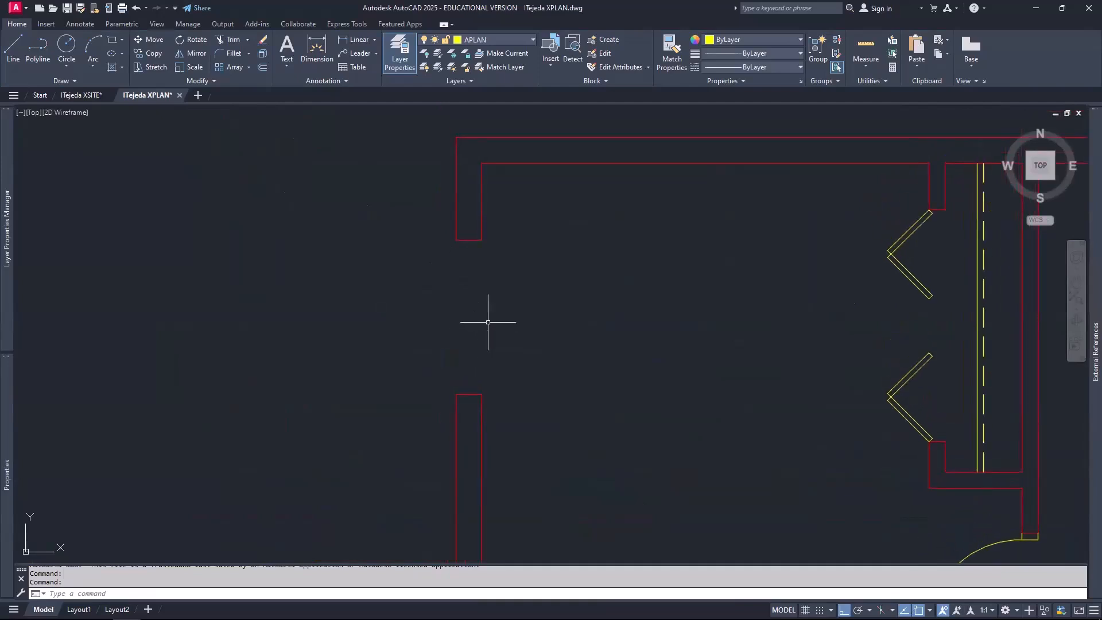
{"action": "type", "text": "L"}
{"action": "key", "text": "Return"}
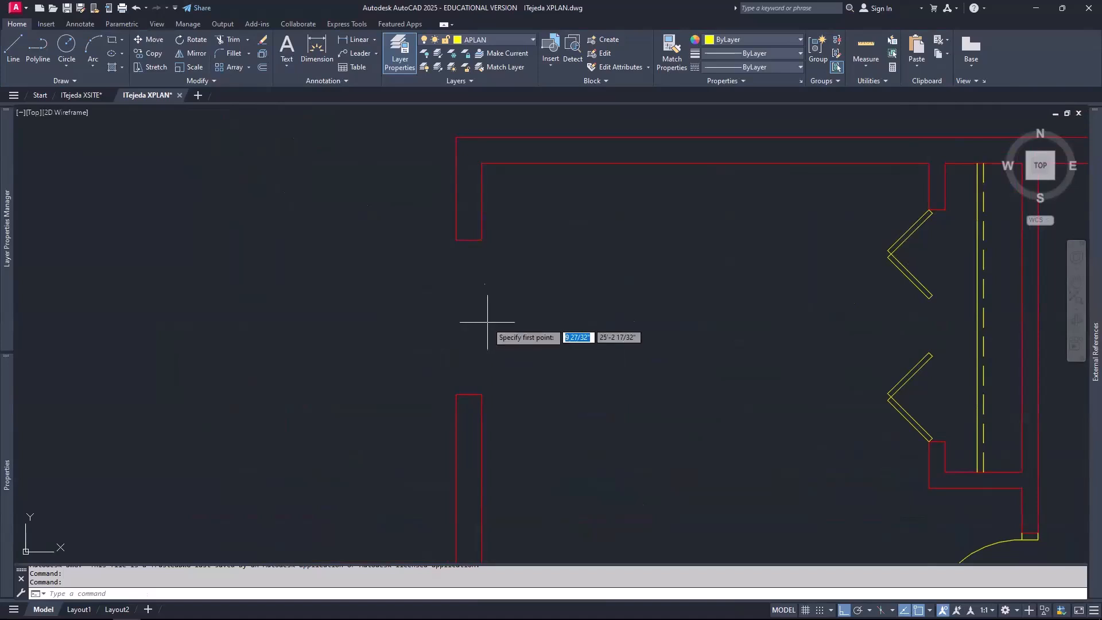
{"action": "left_click", "coordinate": [457, 241]}
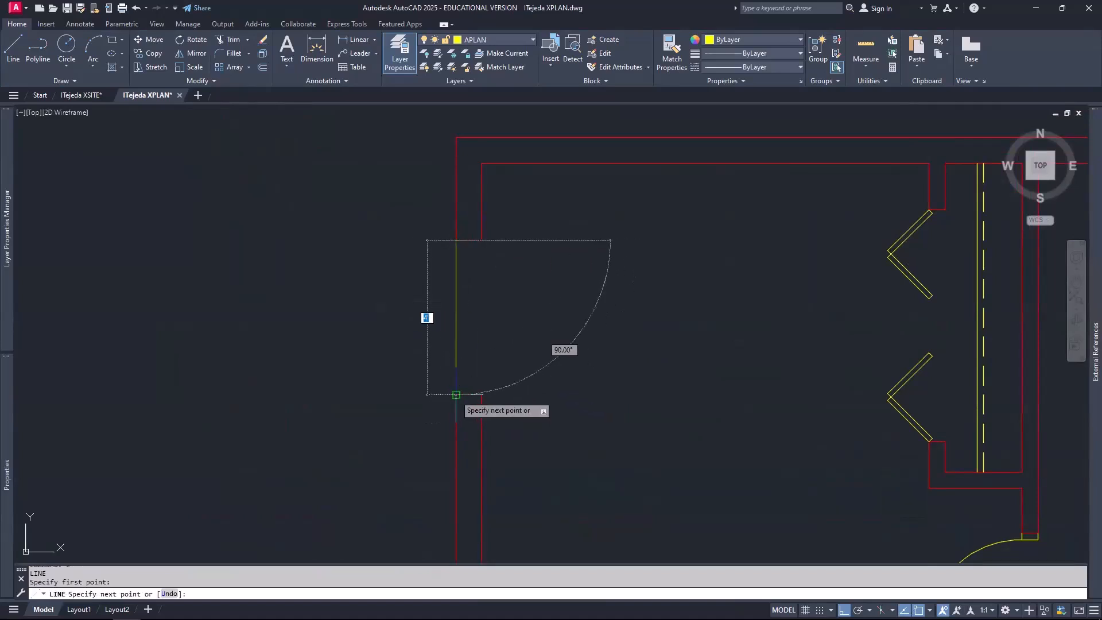
{"action": "left_click", "coordinate": [514, 394]}
{"action": "key", "text": "Return"}
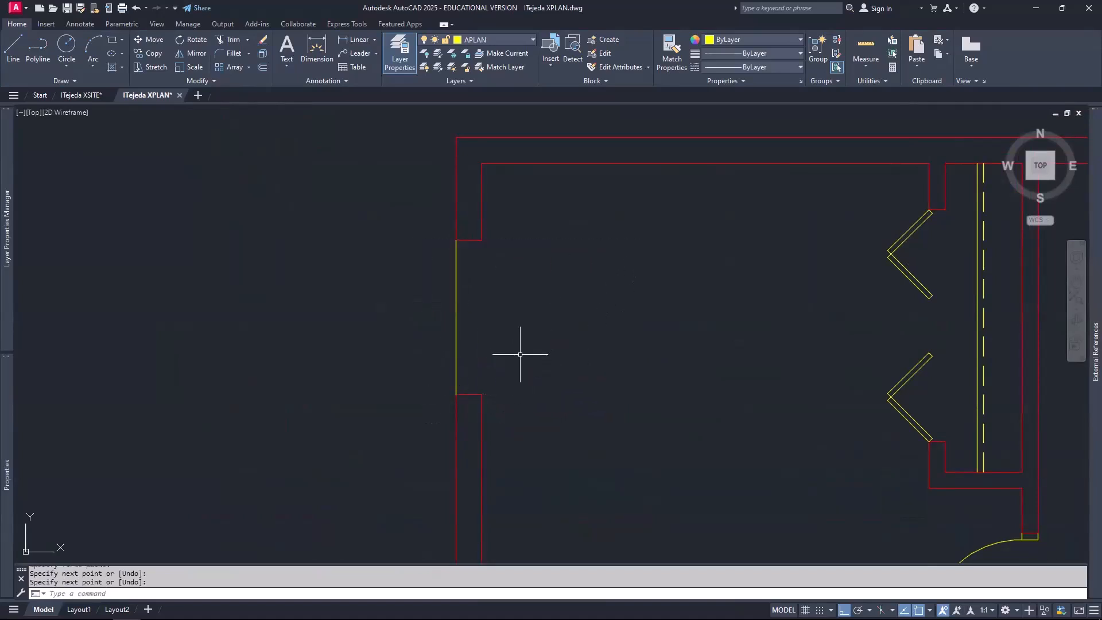
Step: Draw a line closing the opening's inner face, starting from the lower outer corner, and erase the extra segment across the opening's lower end
{"action": "key", "text": "Return"}
{"action": "left_click", "coordinate": [457, 395]}
{"action": "left_click", "coordinate": [482, 395]}
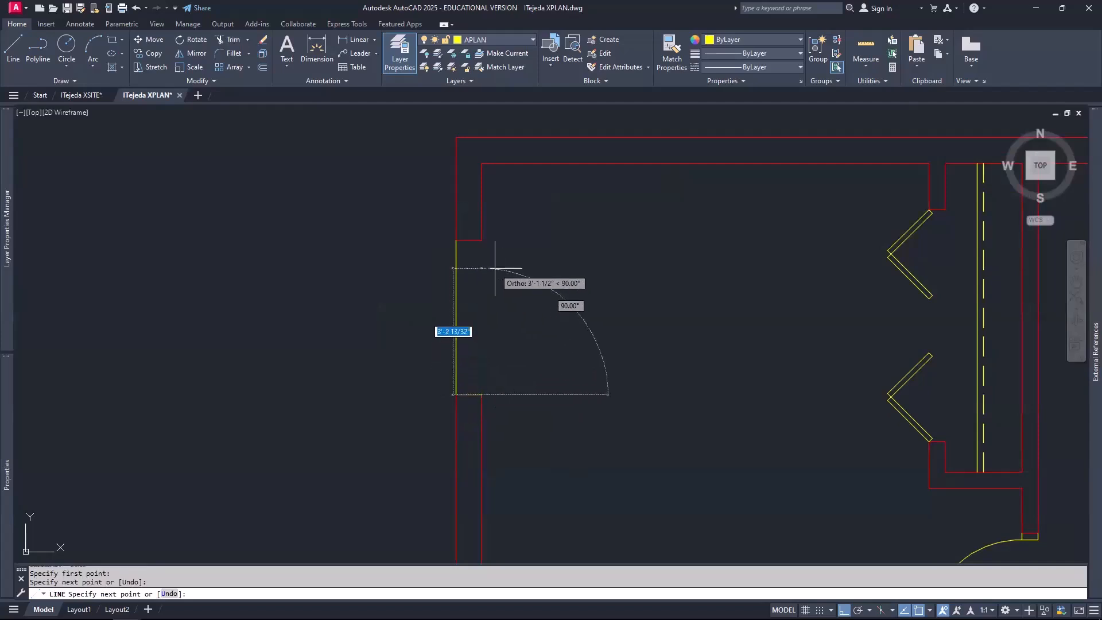
{"action": "left_click", "coordinate": [482, 240]}
{"action": "key", "text": "Return"}
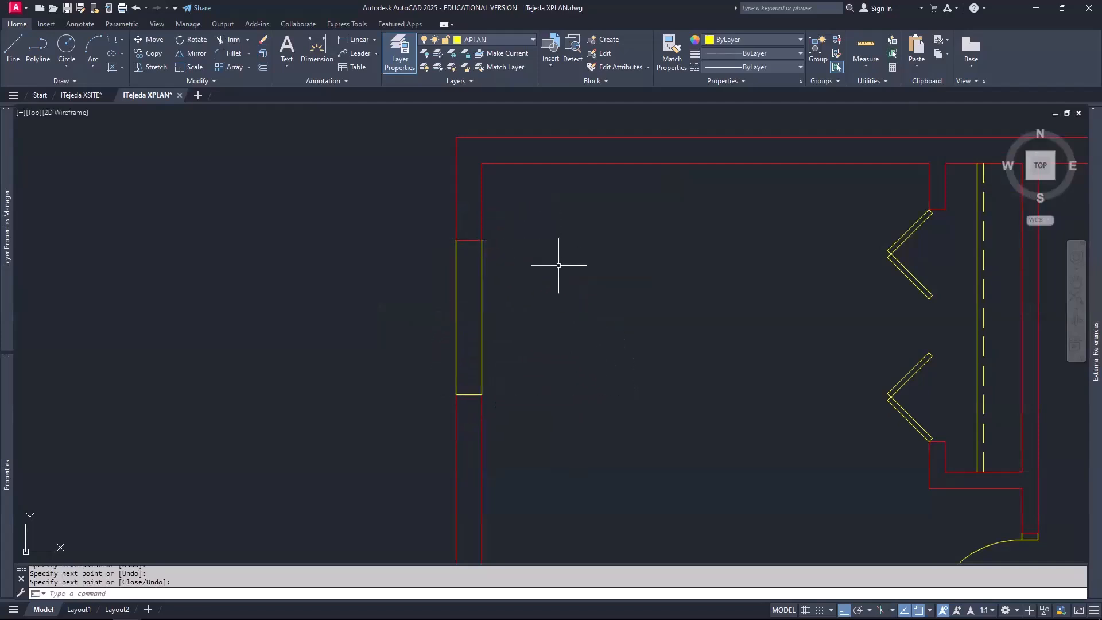
{"action": "left_click", "coordinate": [476, 394]}
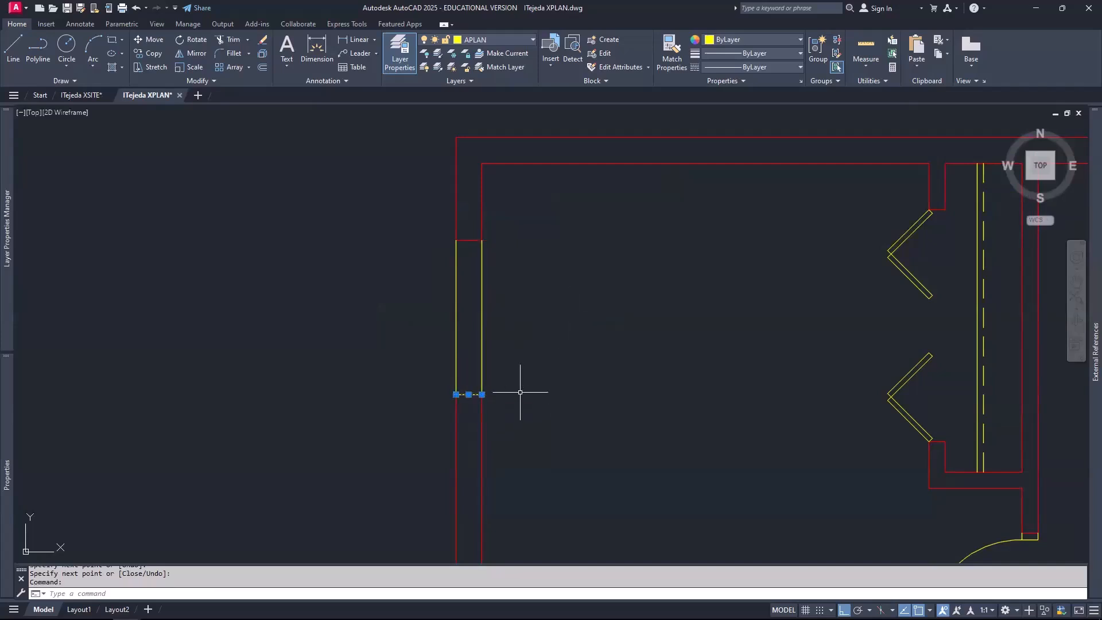
{"action": "key", "text": "Delete"}
Step: Offset the opening's upper and lower end lines 2" inward to form the window frame
{"action": "scroll", "coordinate": [468, 286], "scroll_direction": "up", "scroll_amount": 2}
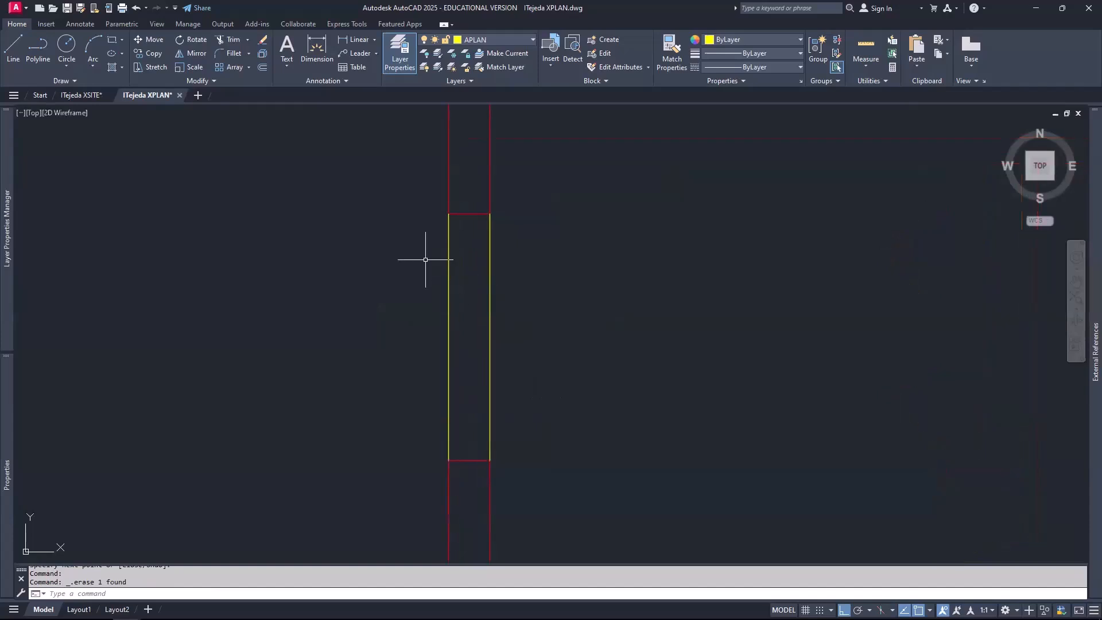
{"action": "type", "text": "o"}
{"action": "key", "text": "Return"}
{"action": "type", "text": "2"}
{"action": "key", "text": "Return"}
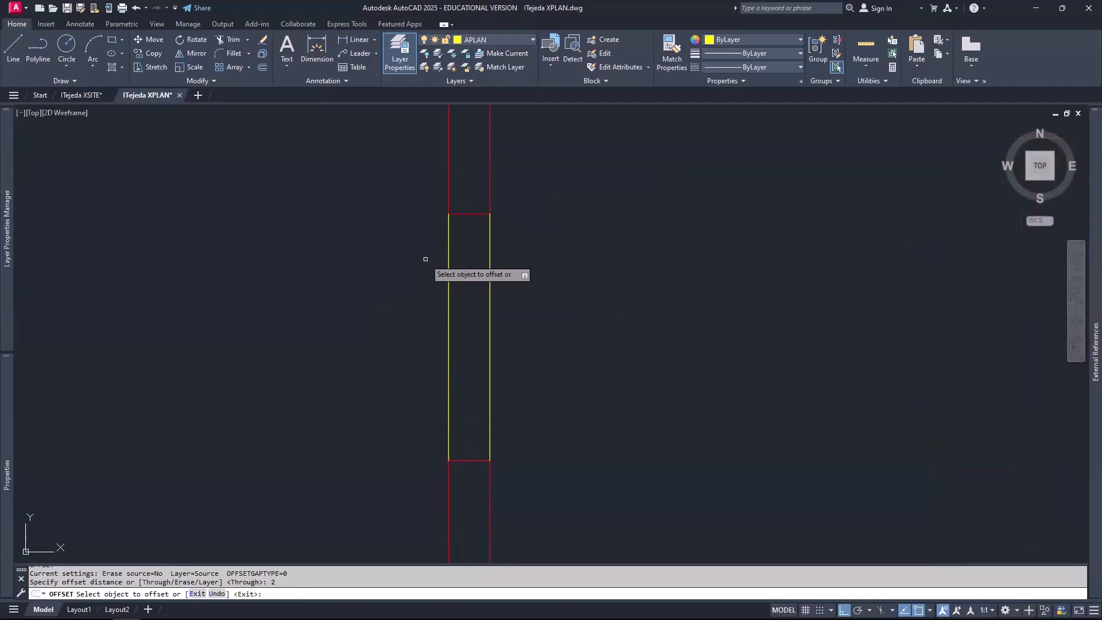
{"action": "left_click", "coordinate": [468, 214]}
{"action": "left_click", "coordinate": [471, 253]}
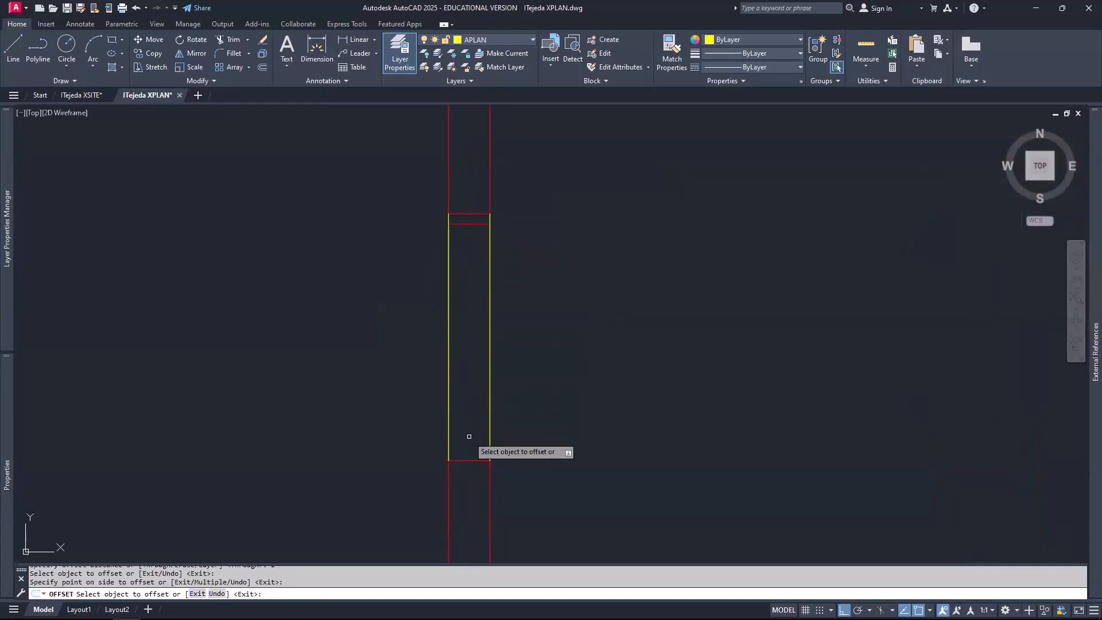
{"action": "left_click", "coordinate": [470, 459]}
{"action": "left_click", "coordinate": [473, 434]}
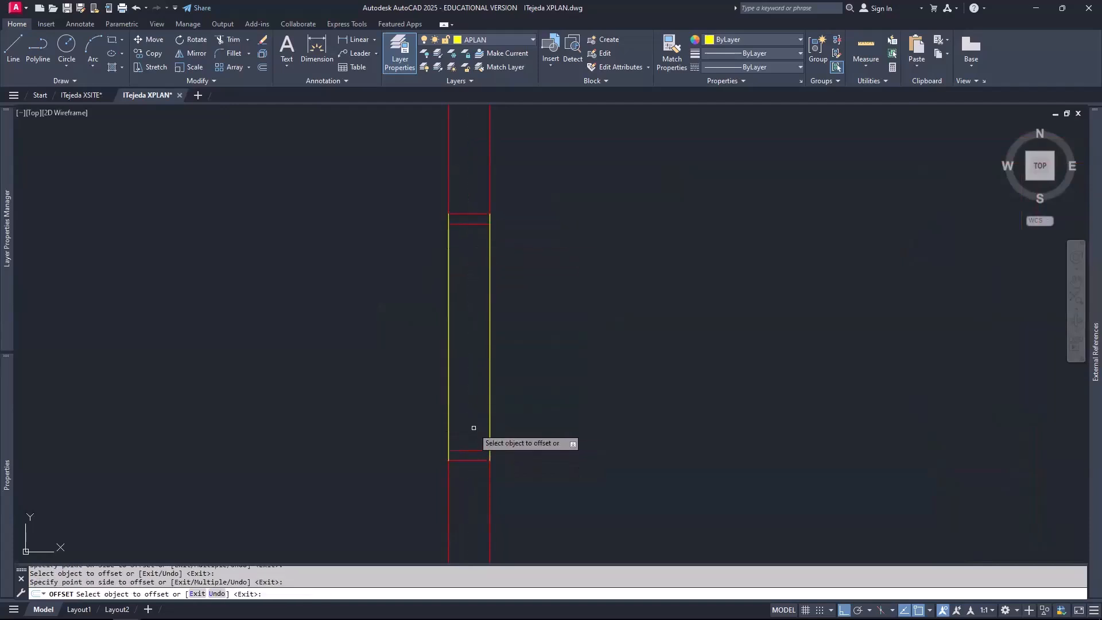
{"action": "key", "text": "Return"}
Step: Draw the window's vertical glass line between the midpoints of the two inner frame lines
{"action": "type", "text": "l"}
{"action": "key", "text": "Return"}
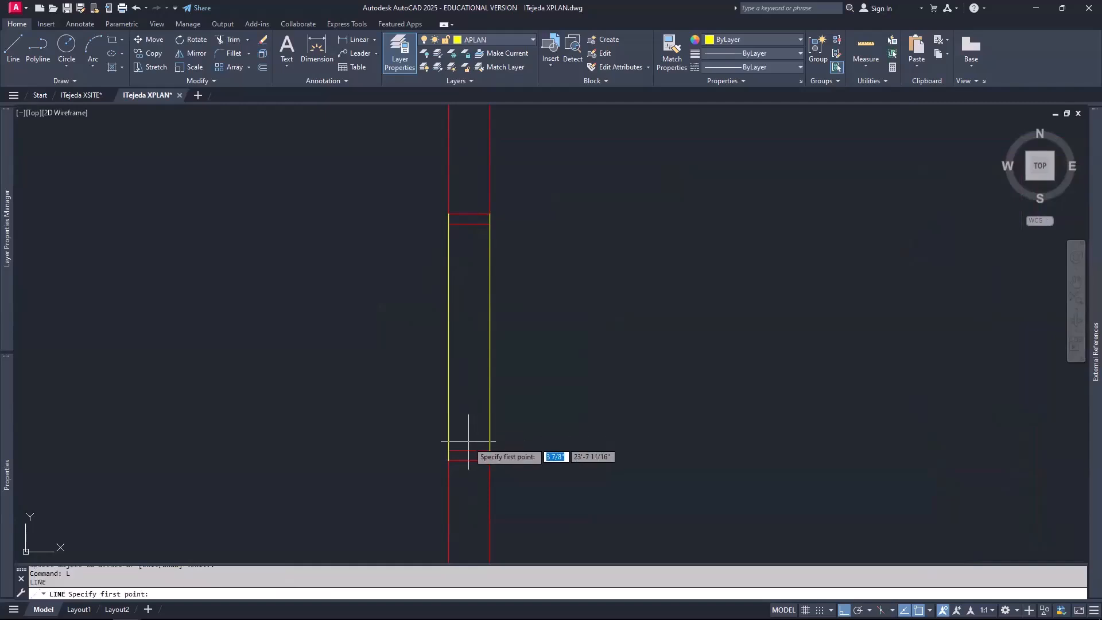
{"action": "left_click", "coordinate": [469, 451]}
{"action": "left_click", "coordinate": [469, 224]}
{"action": "key", "text": "Return"}
Step: Match the properties of the yellow inner-face window line onto the two red offset frame lines
{"action": "type", "text": "m"}
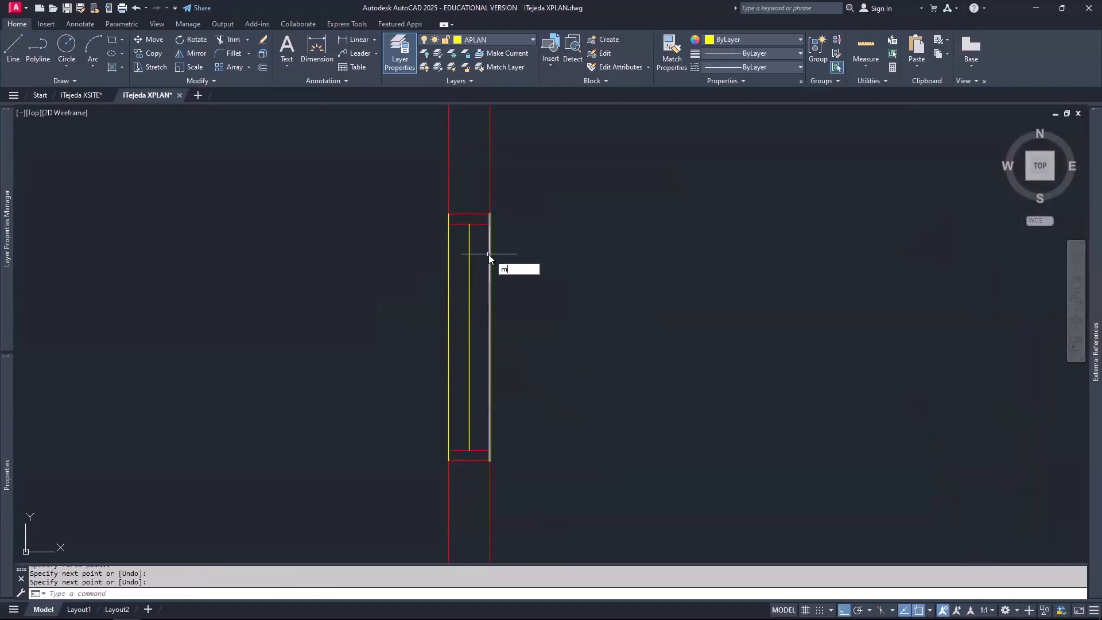
{"action": "type", "text": "a"}
{"action": "key", "text": "Return"}
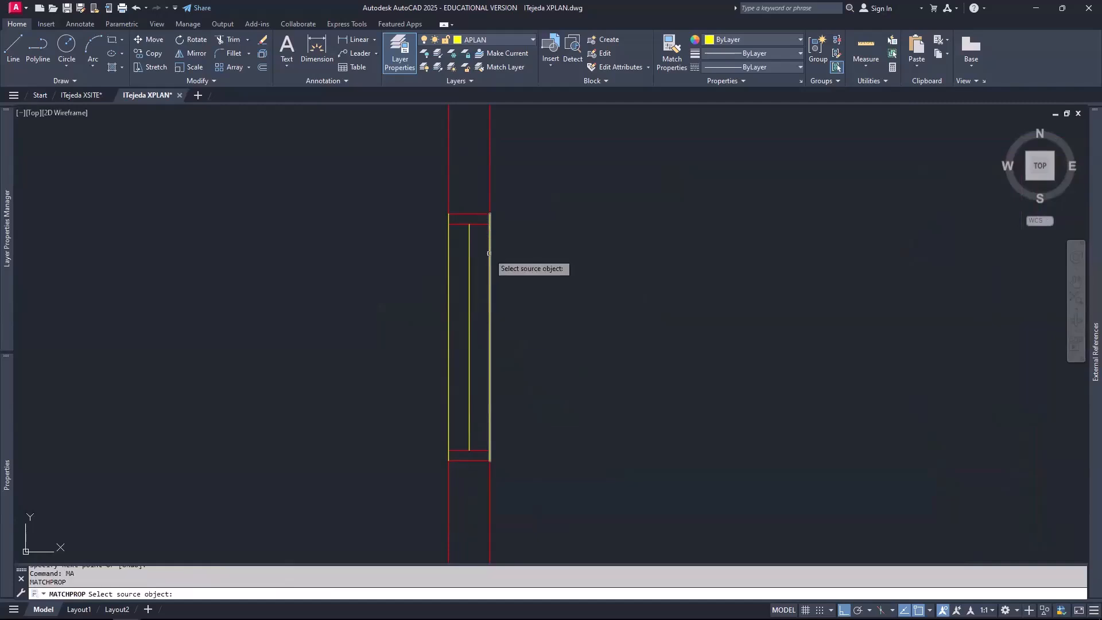
{"action": "left_click", "coordinate": [489, 254]}
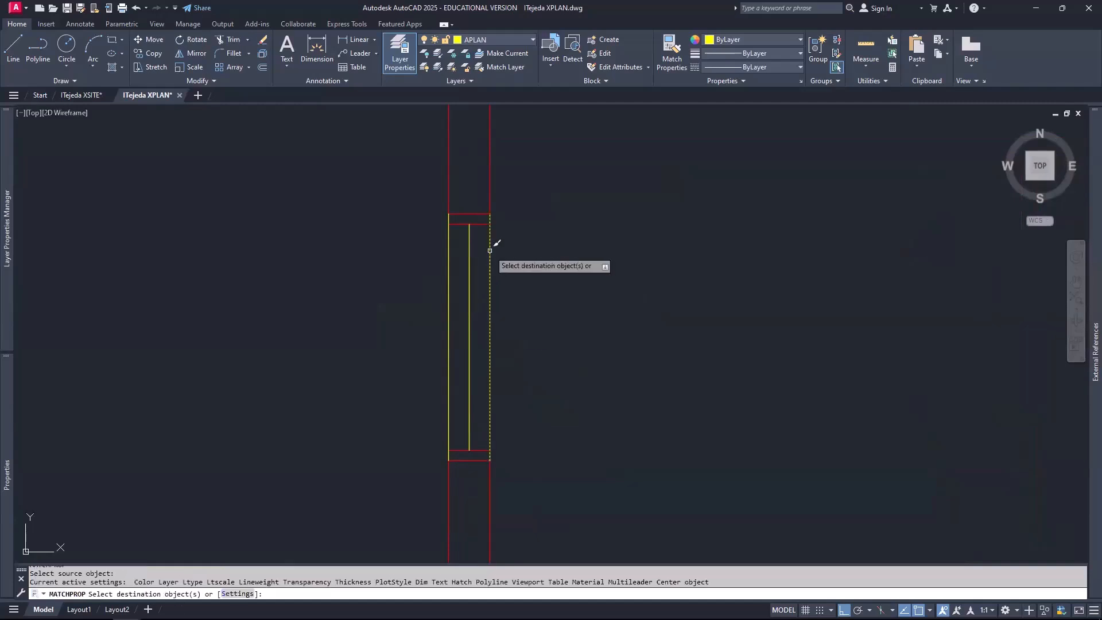
{"action": "left_click", "coordinate": [479, 223]}
{"action": "left_click", "coordinate": [478, 451]}
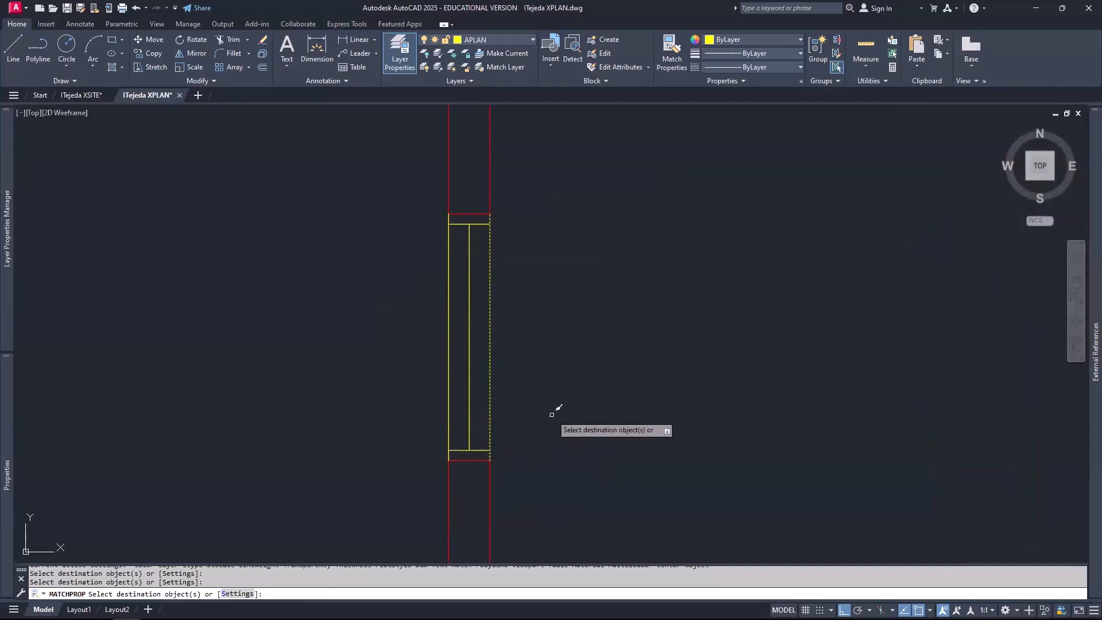
{"action": "key", "text": "Return"}
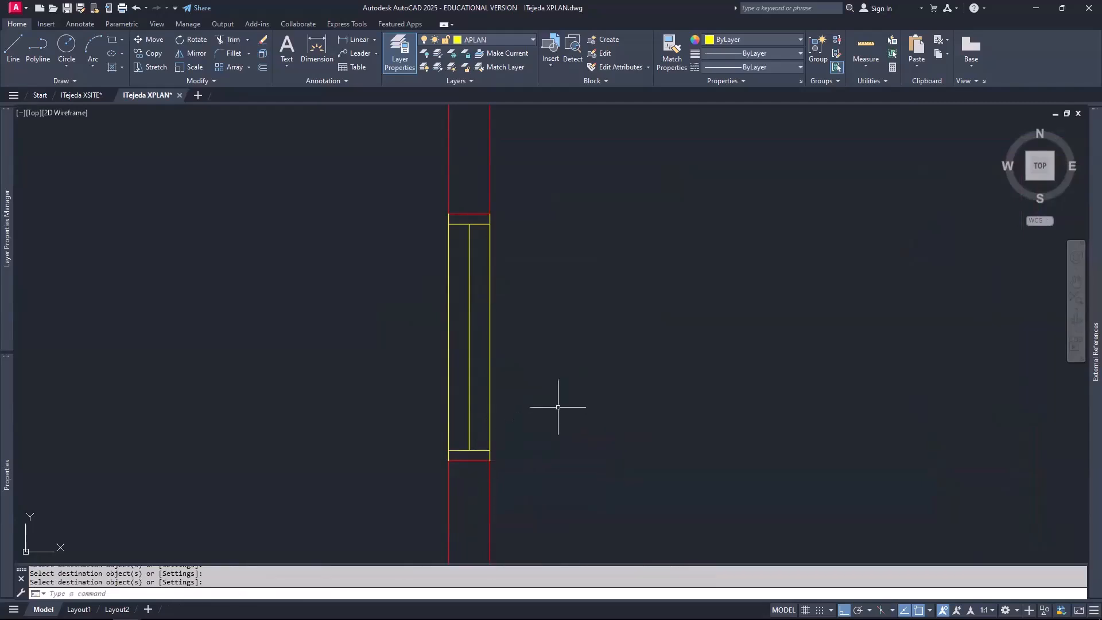
Step: Fit the floor plan in view and close the XPLAN drawing, saving the added window
{"action": "type", "text": "z"}
{"action": "key", "text": "Return"}
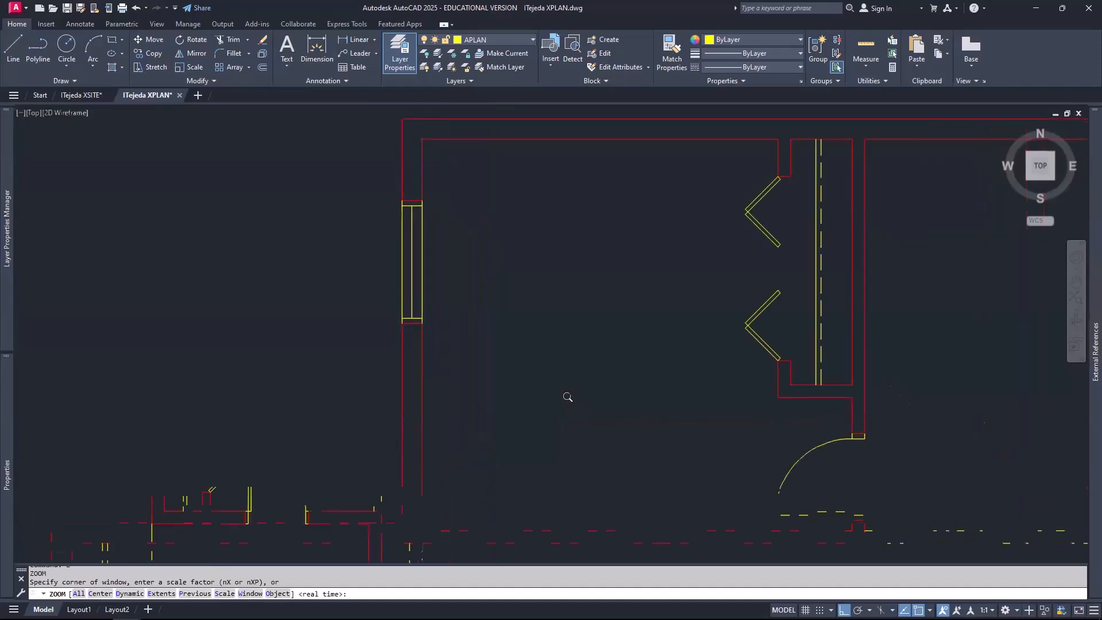
{"action": "left_click", "coordinate": [178, 96]}
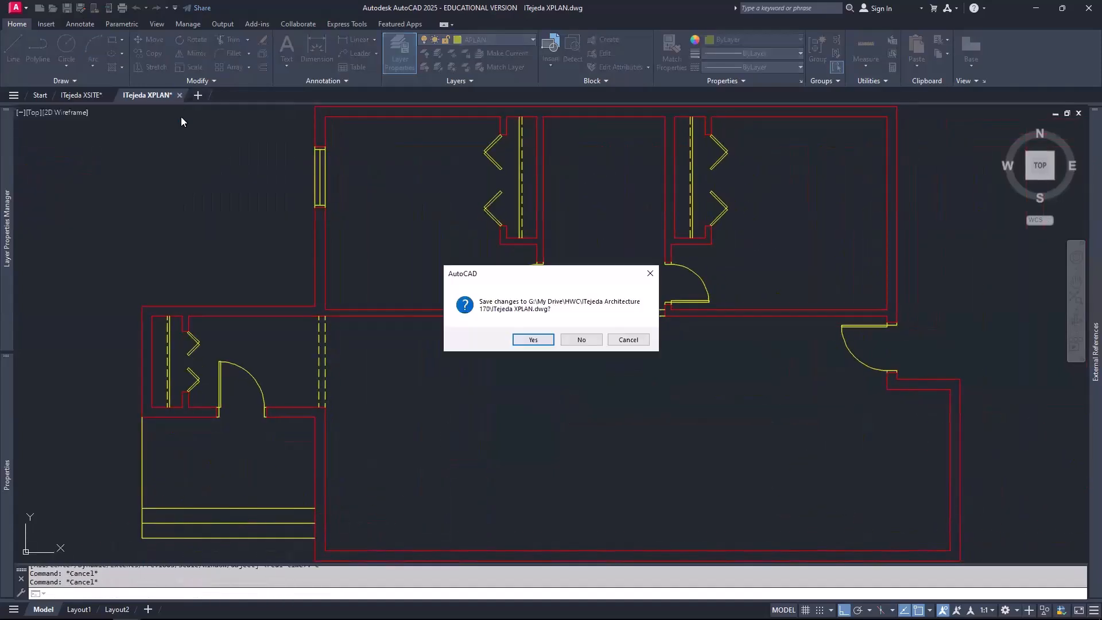
{"action": "left_click", "coordinate": [531, 340]}
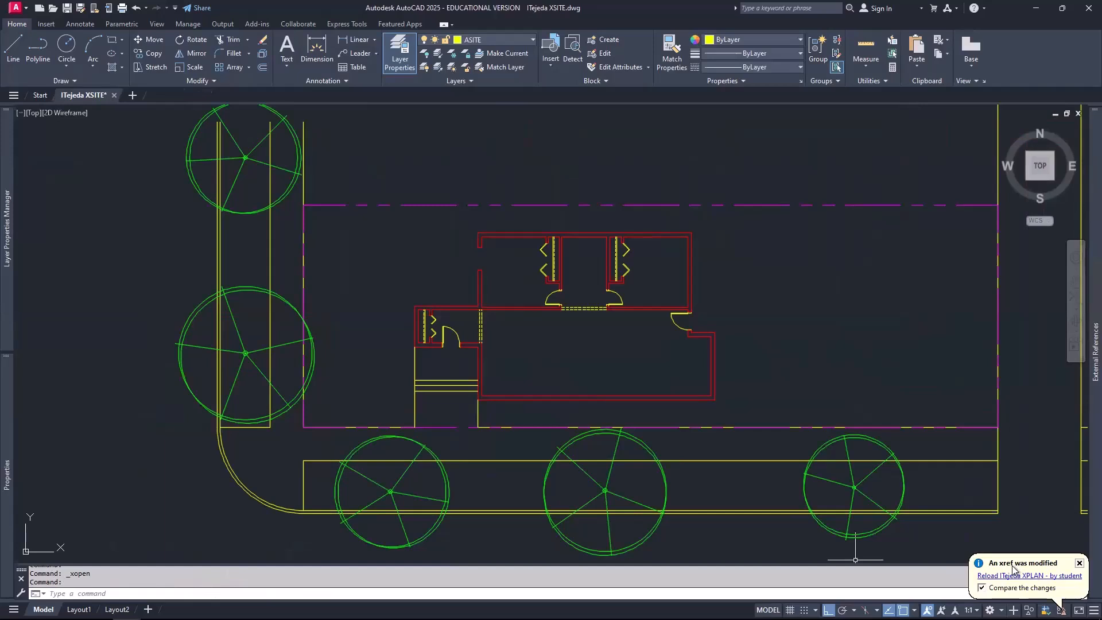
Step: Dismiss the modified-xref notice, reload XPLAN through the External References list, and decline comparing the differences
{"action": "left_click", "coordinate": [1081, 564]}
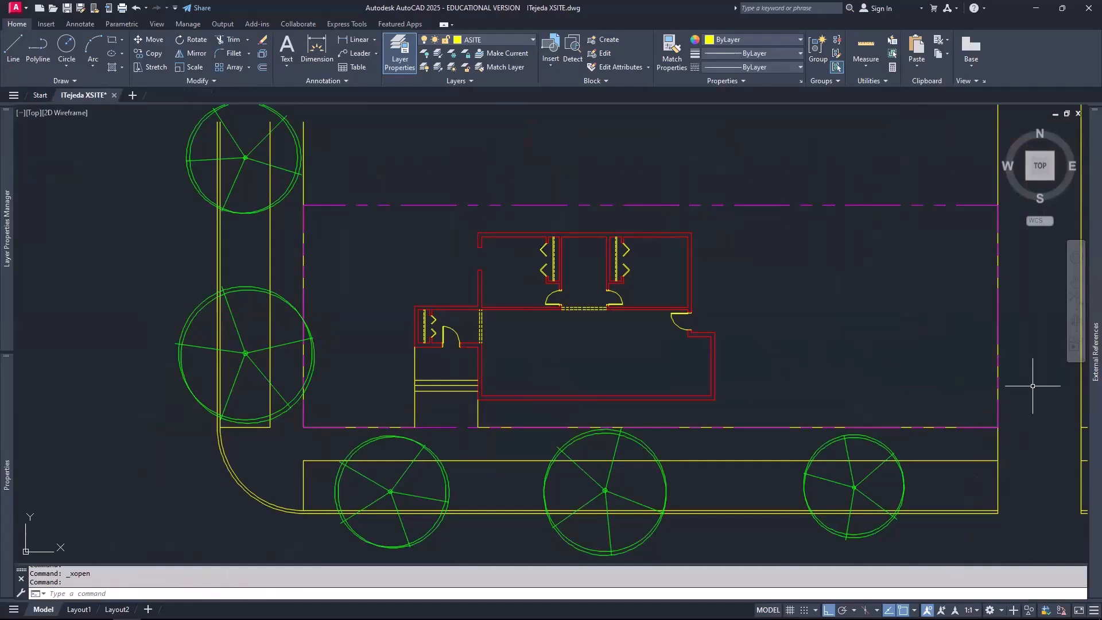
{"action": "mouse_move", "coordinate": [1094, 352]}
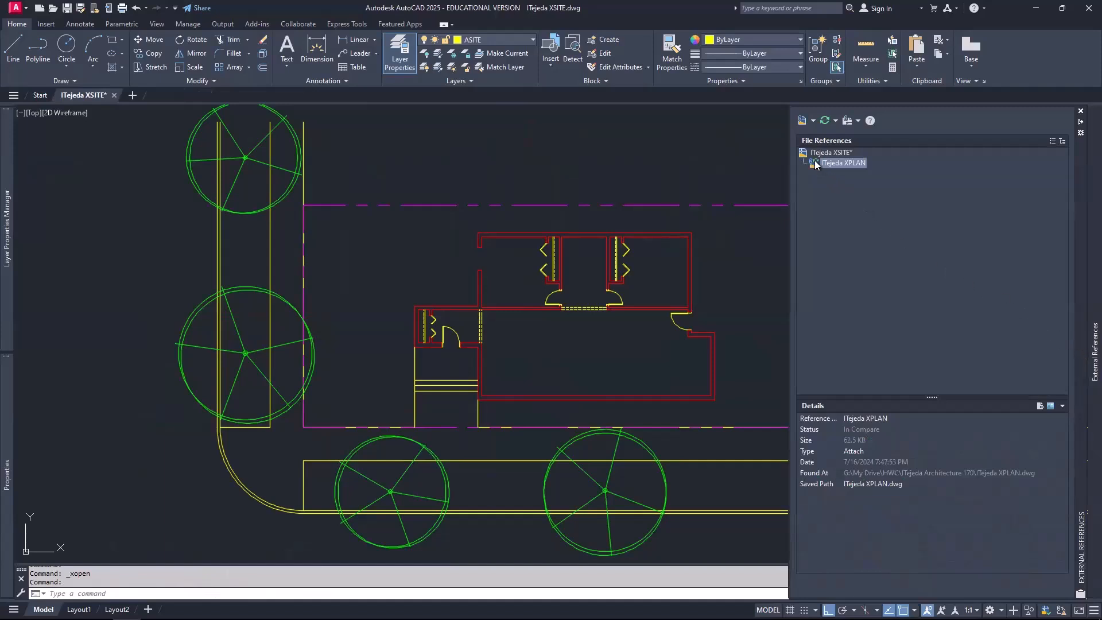
{"action": "mouse_move", "coordinate": [817, 165]}
{"action": "right_click", "coordinate": [836, 163]}
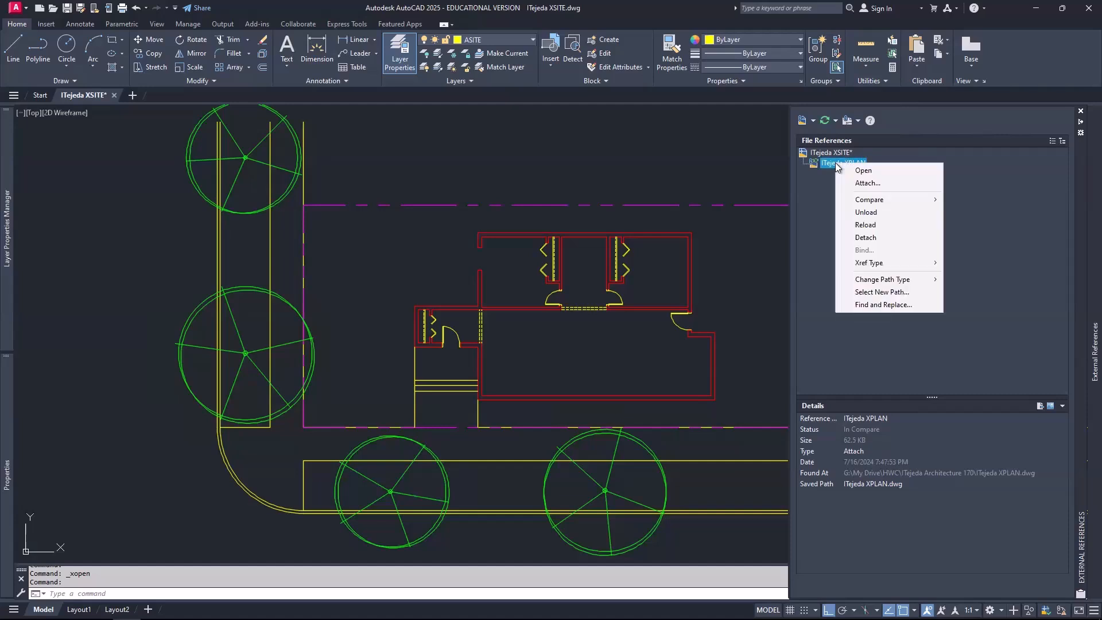
{"action": "left_click", "coordinate": [866, 225]}
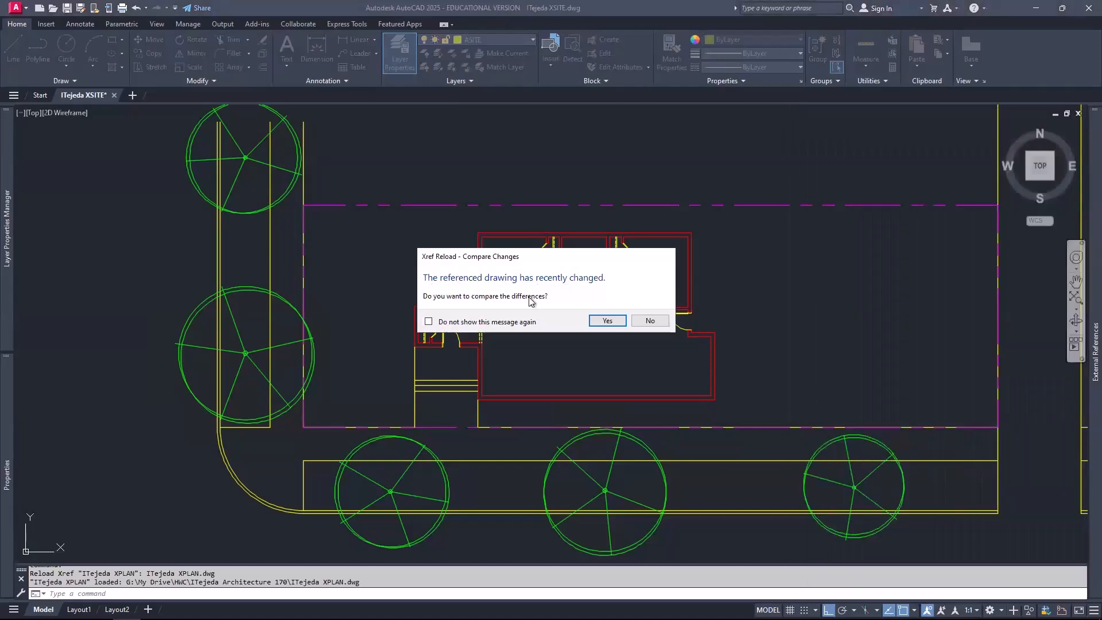
{"action": "left_click", "coordinate": [643, 323]}
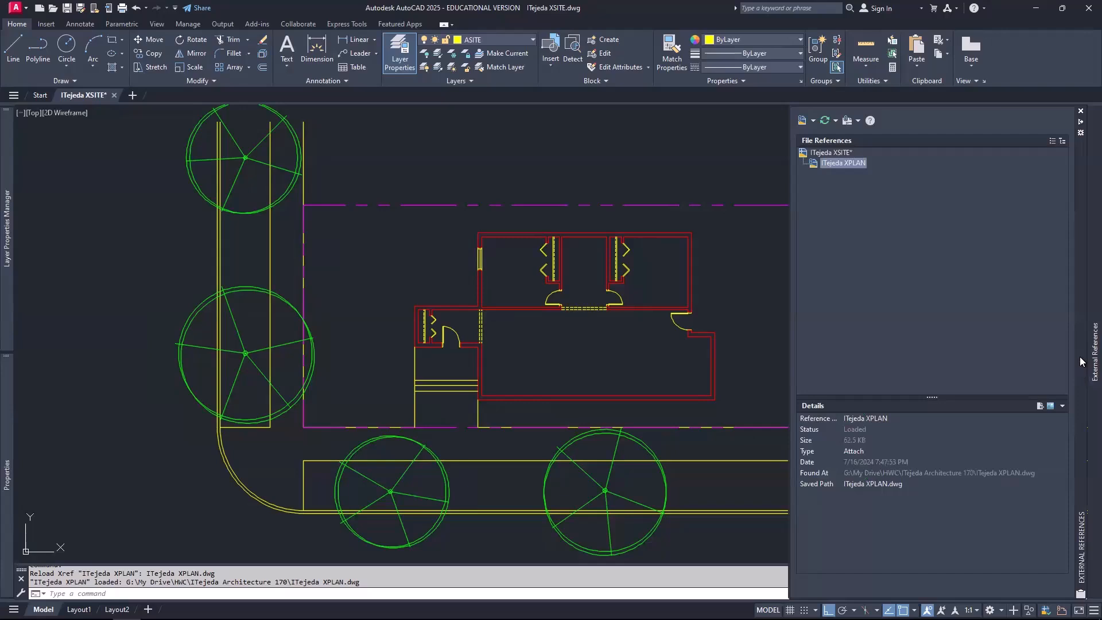
Step: Unload the XPLAN reference from the site drawing and reload it through the External References list
{"action": "right_click", "coordinate": [841, 166]}
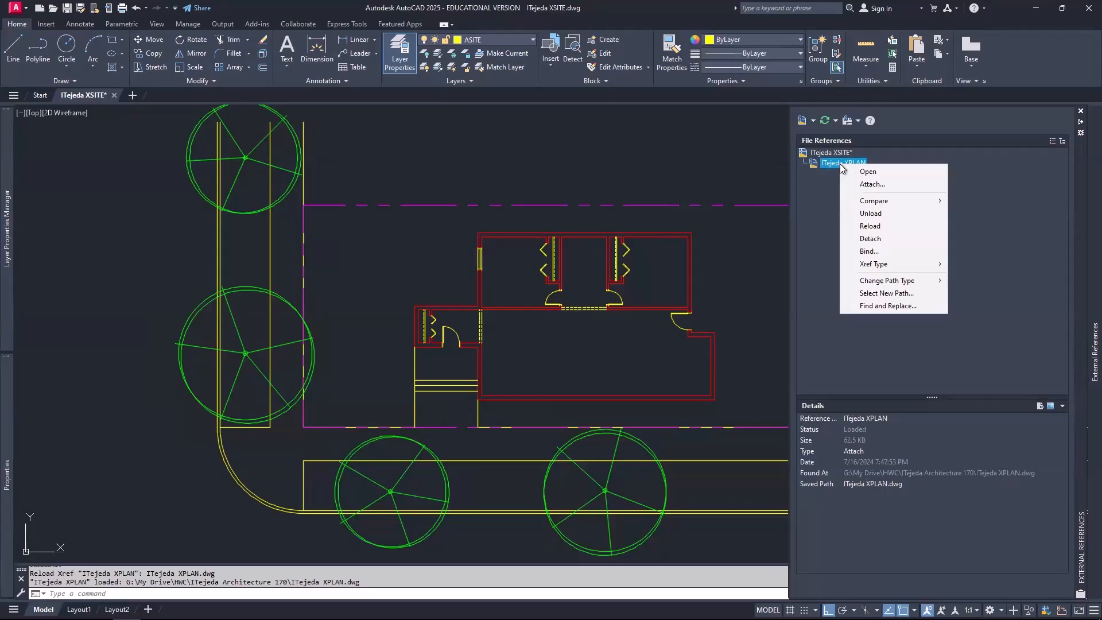
{"action": "left_click", "coordinate": [878, 216]}
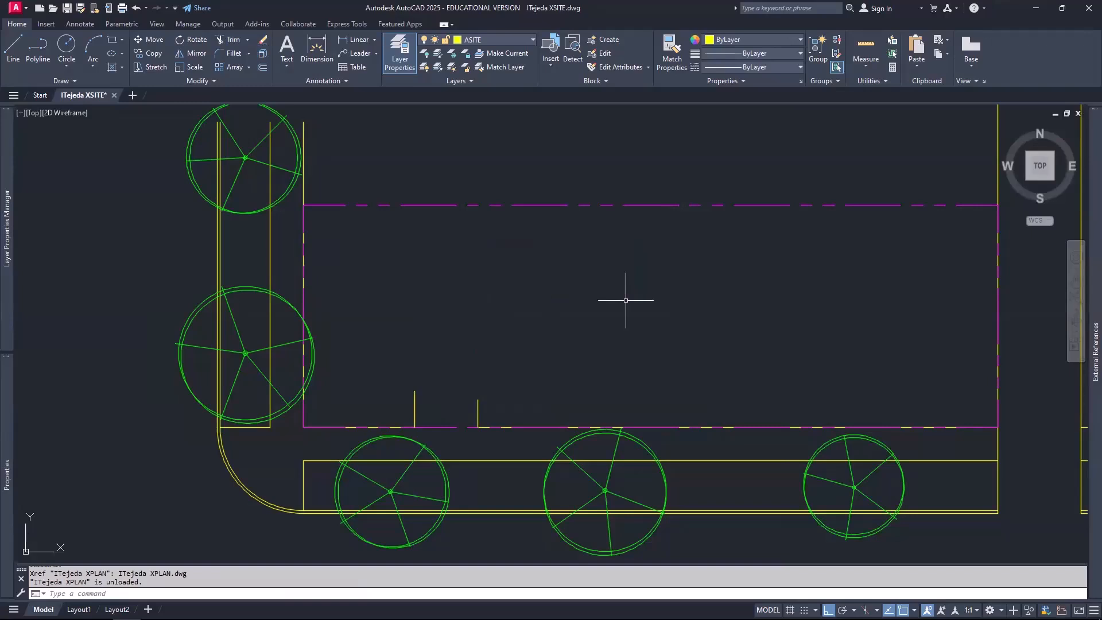
{"action": "mouse_move", "coordinate": [1080, 344]}
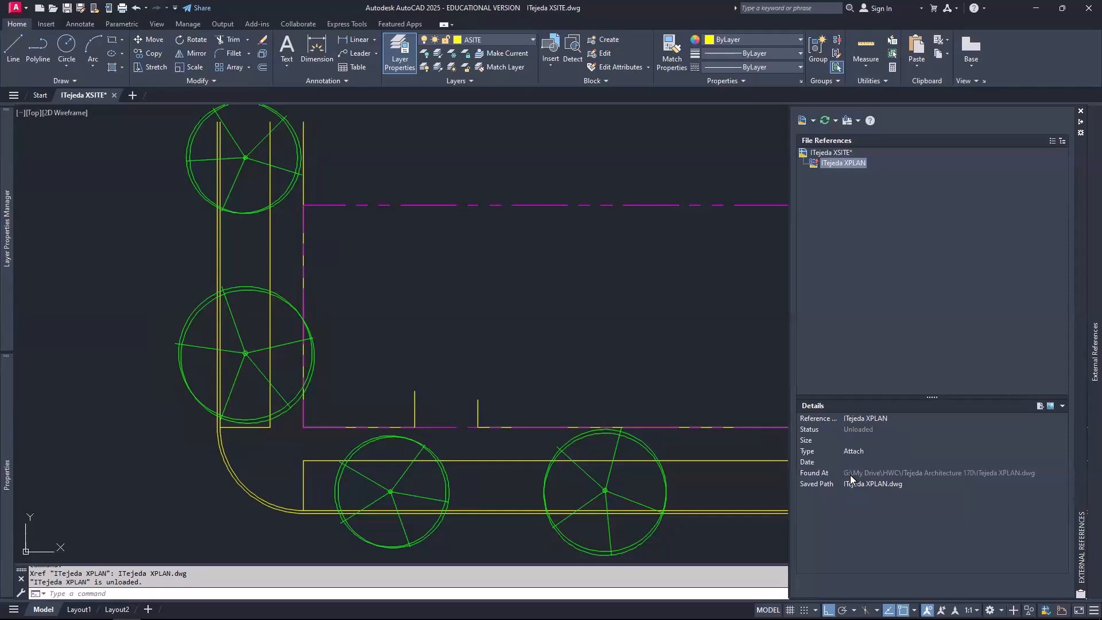
{"action": "right_click", "coordinate": [844, 167]}
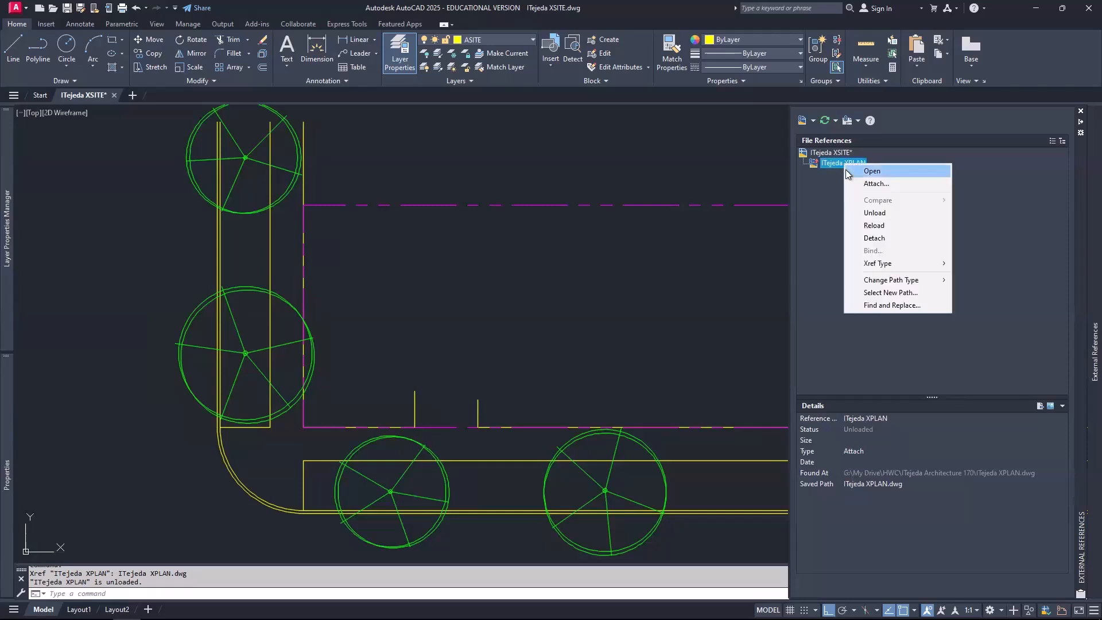
{"action": "left_click", "coordinate": [869, 226]}
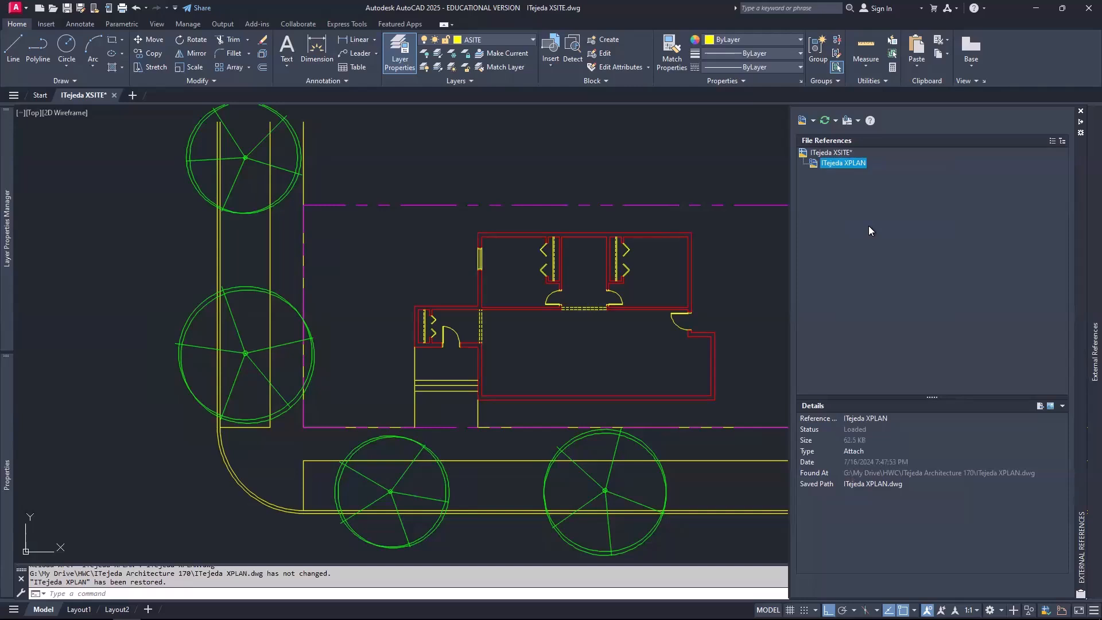
Step: Detach the XPLAN reference from the site drawing and undo the detachment
{"action": "right_click", "coordinate": [843, 165]}
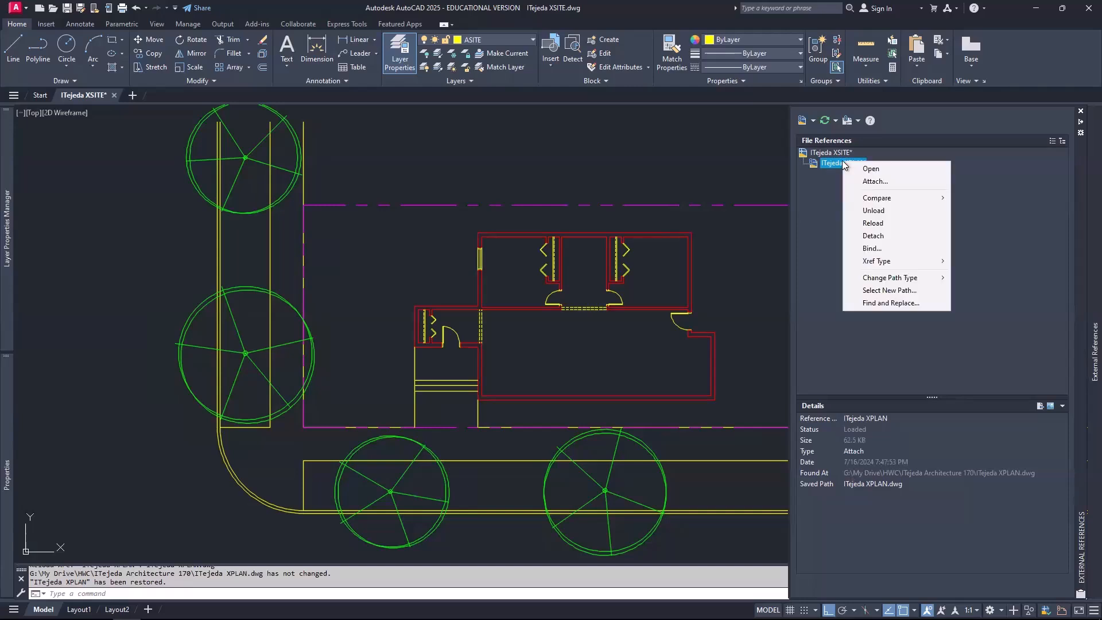
{"action": "left_click", "coordinate": [877, 236]}
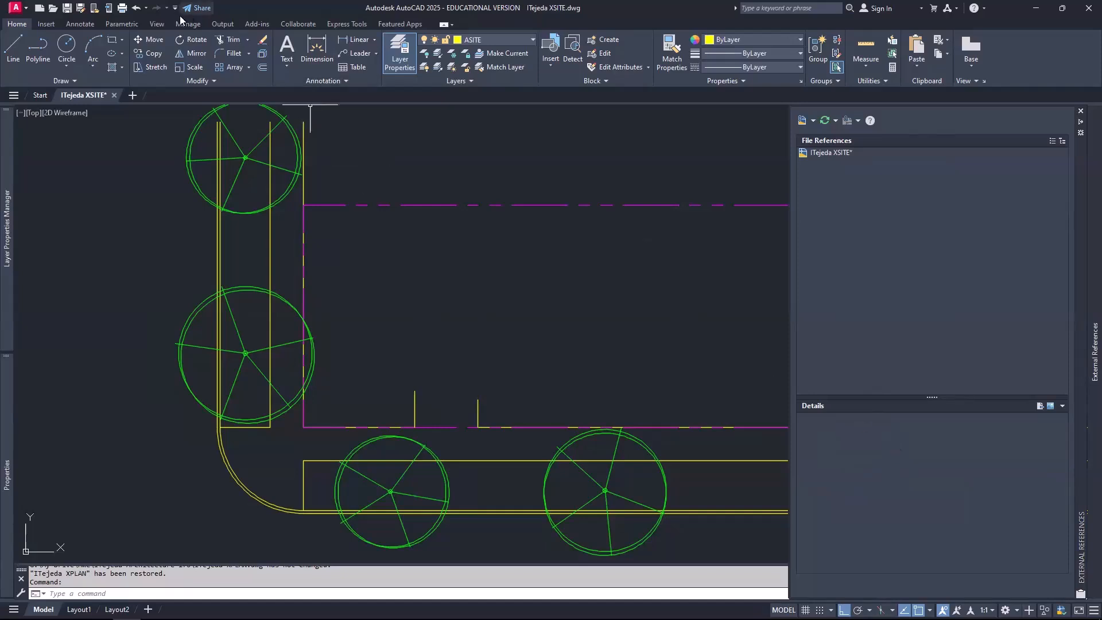
{"action": "left_click", "coordinate": [137, 9]}
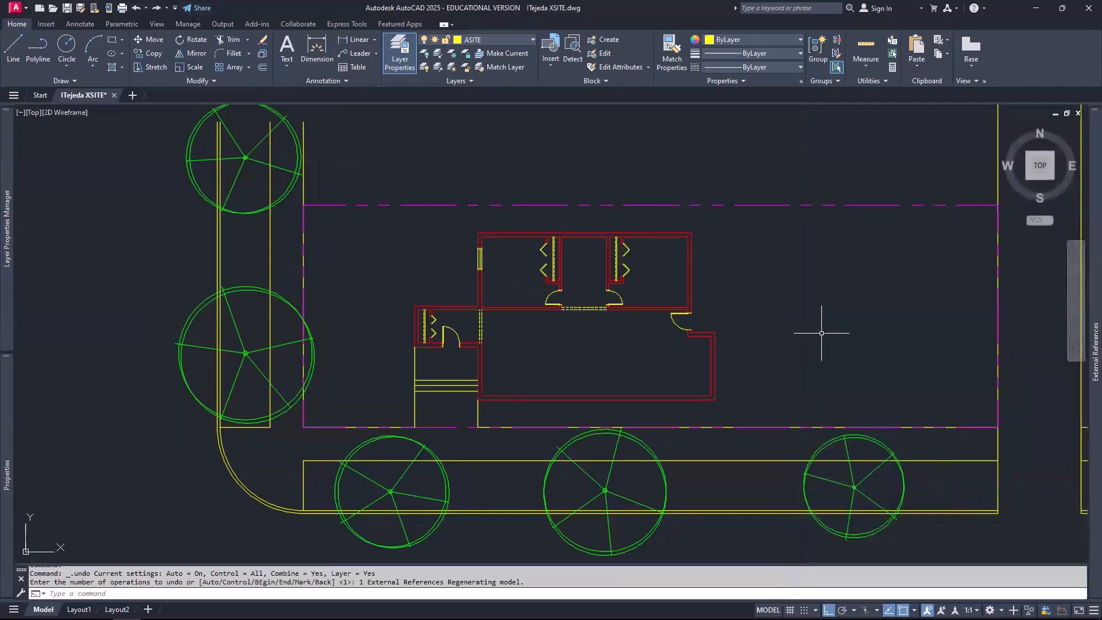
Step: Review the Bind and Insert bind types for the XPLAN reference and cancel without binding it
{"action": "mouse_move", "coordinate": [1083, 374]}
{"action": "left_click", "coordinate": [845, 164]}
{"action": "right_click", "coordinate": [845, 163]}
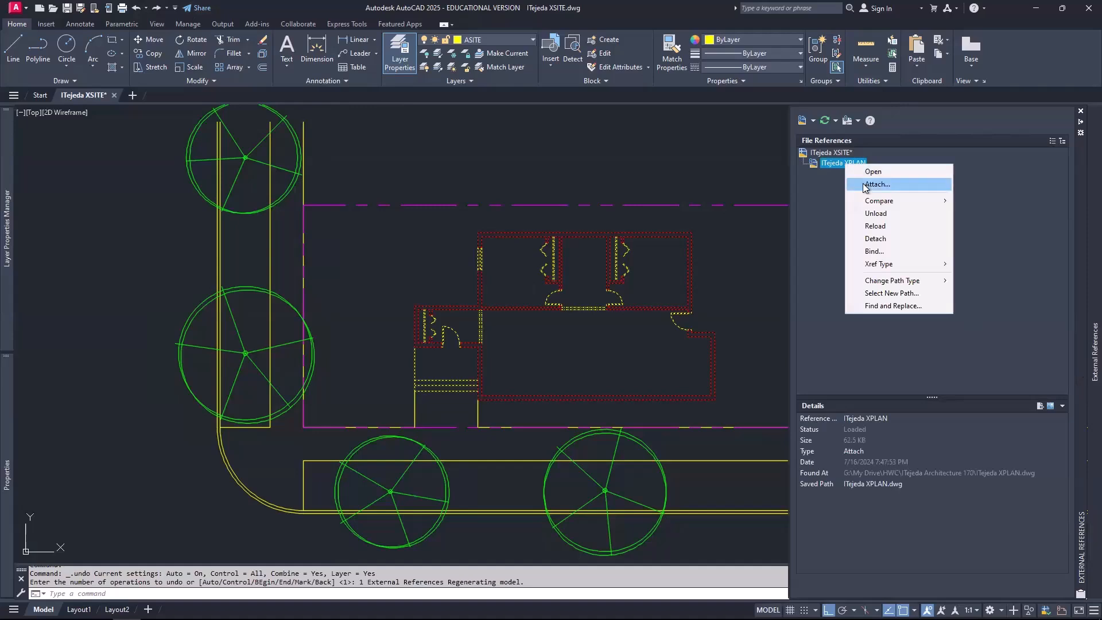
{"action": "left_click", "coordinate": [874, 252]}
{"action": "mouse_move", "coordinate": [527, 283]}
{"action": "left_mouse_down"}
{"action": "mouse_move", "coordinate": [622, 272]}
{"action": "mouse_move", "coordinate": [607, 206]}
{"action": "mouse_move", "coordinate": [554, 150]}
{"action": "left_mouse_up"}
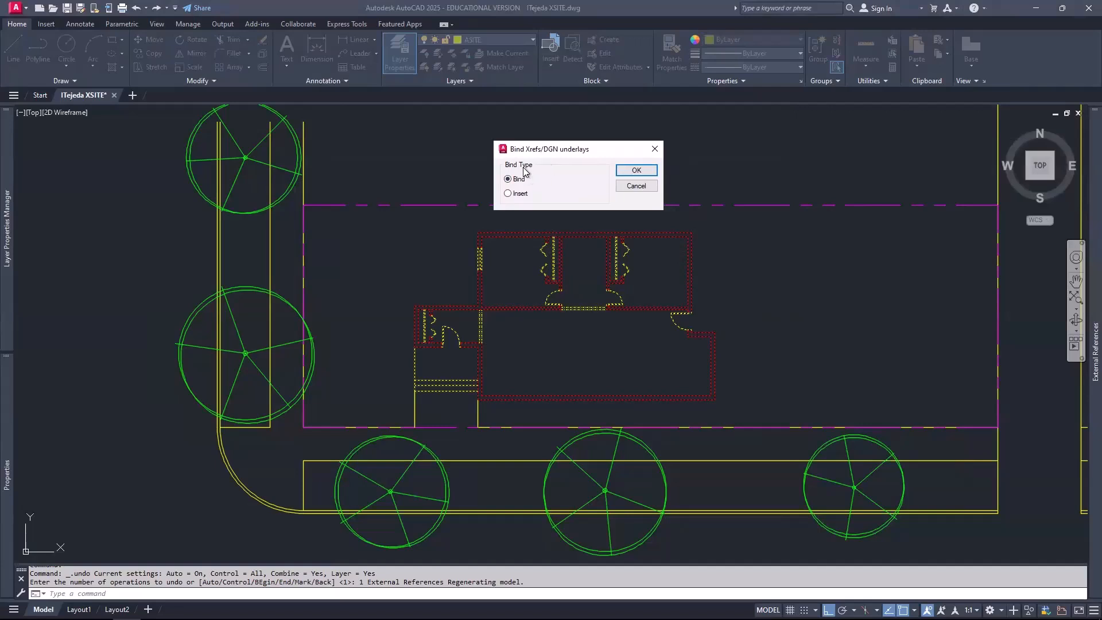
{"action": "left_click", "coordinate": [508, 194]}
{"action": "left_click", "coordinate": [636, 186]}
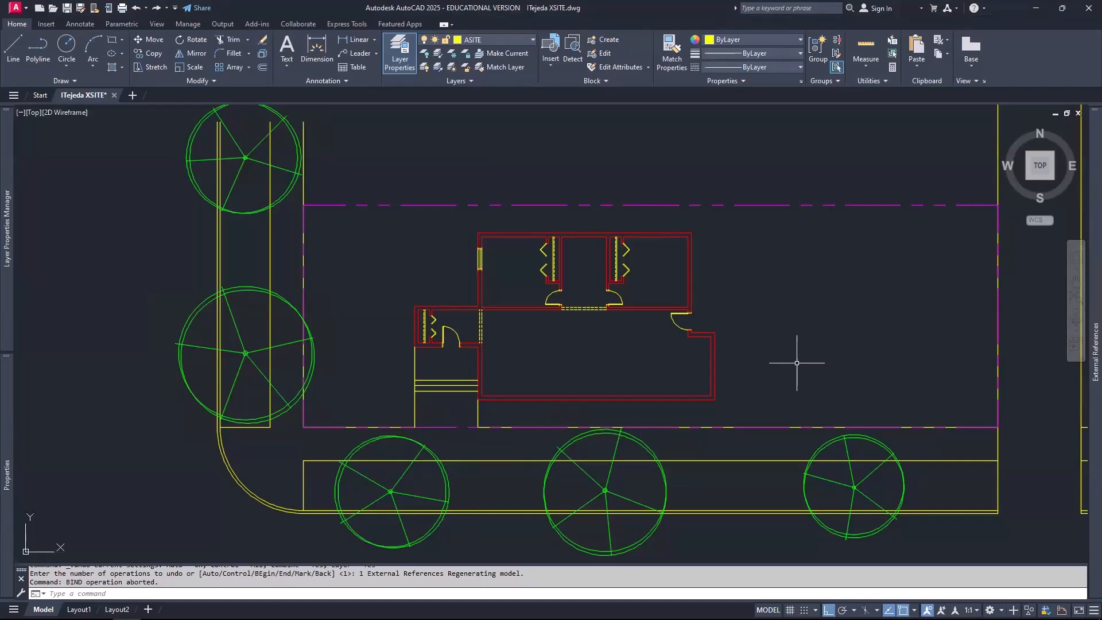
{"action": "left_click", "coordinate": [678, 308]}
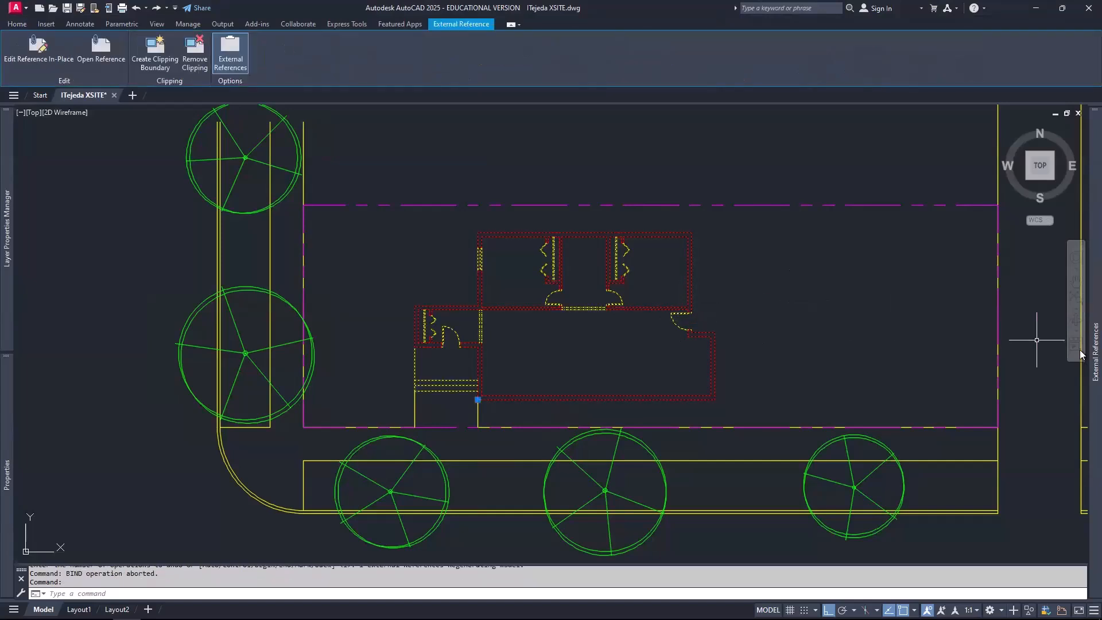
{"action": "mouse_move", "coordinate": [1095, 351]}
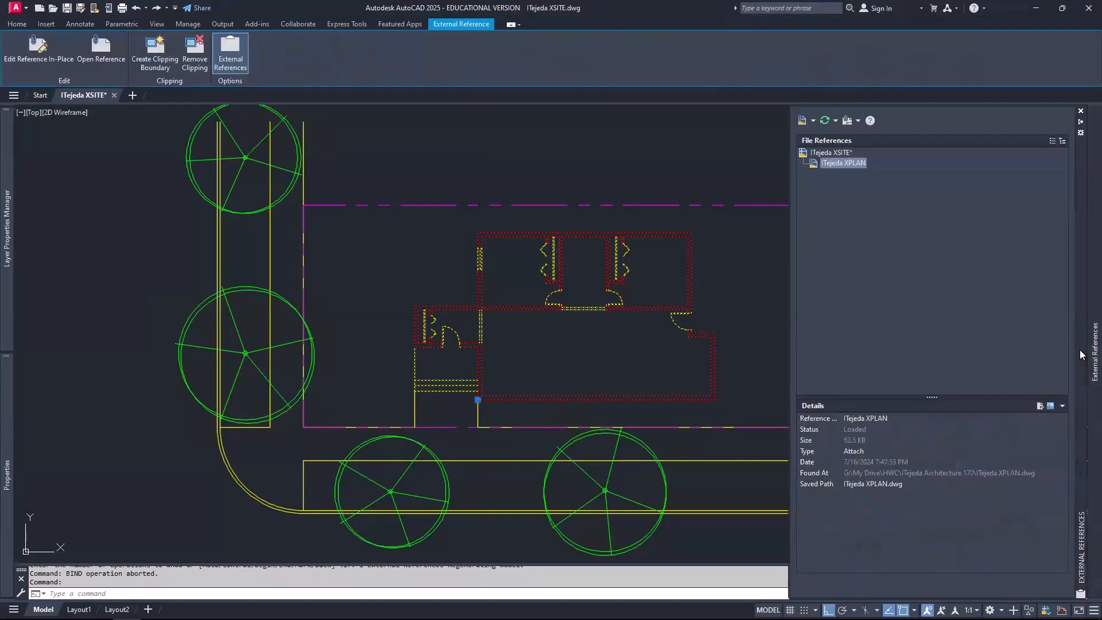
{"action": "right_click", "coordinate": [844, 166]}
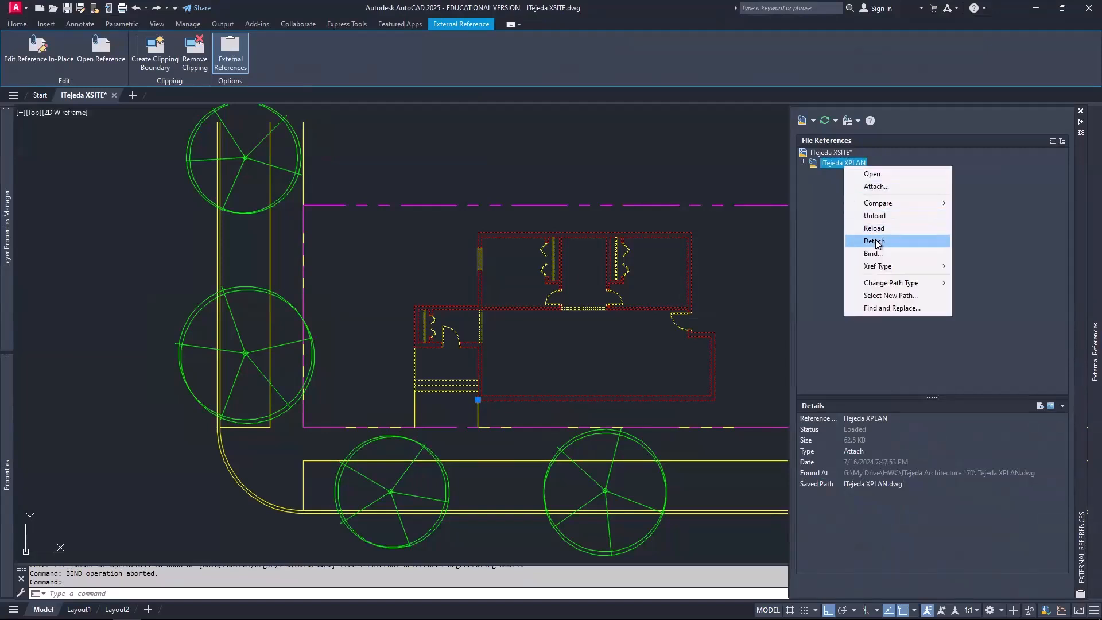
{"action": "left_click", "coordinate": [726, 166]}
{"action": "key", "text": "Escape"}
{"action": "key", "text": "Escape"}
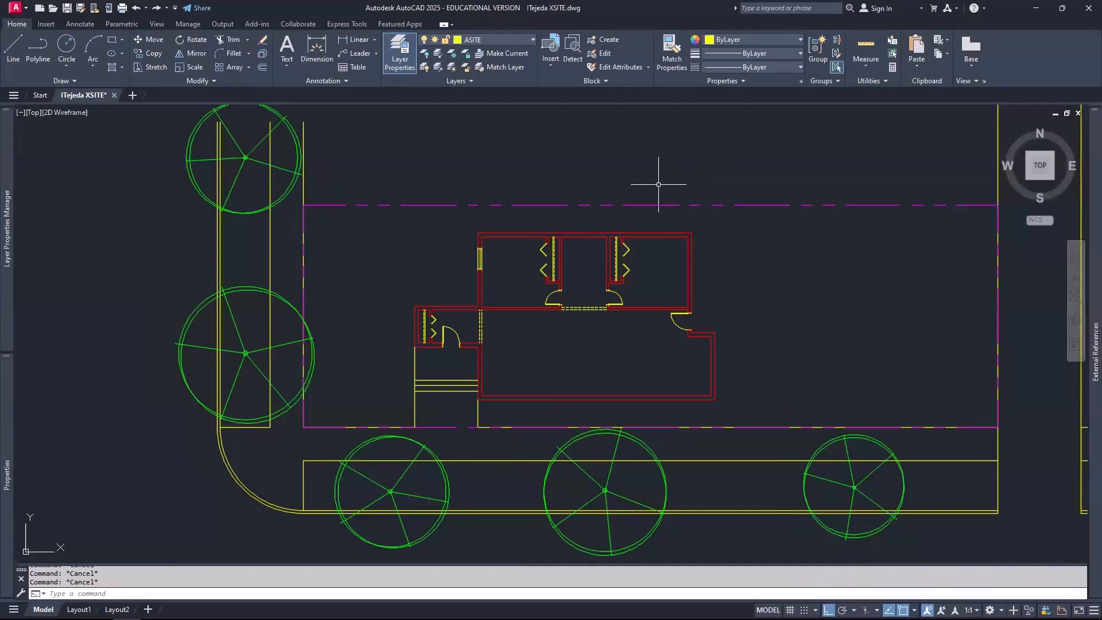
Step: Narrow the Layer Properties Manager beside the floor plan and switch the XPLAN APLAN and AWALLS layers off and back on
{"action": "mouse_move", "coordinate": [3, 249]}
{"action": "mouse_move", "coordinate": [6, 292]}
{"action": "left_click_drag", "start_coordinate": [587, 216], "coordinate": [434, 206]}
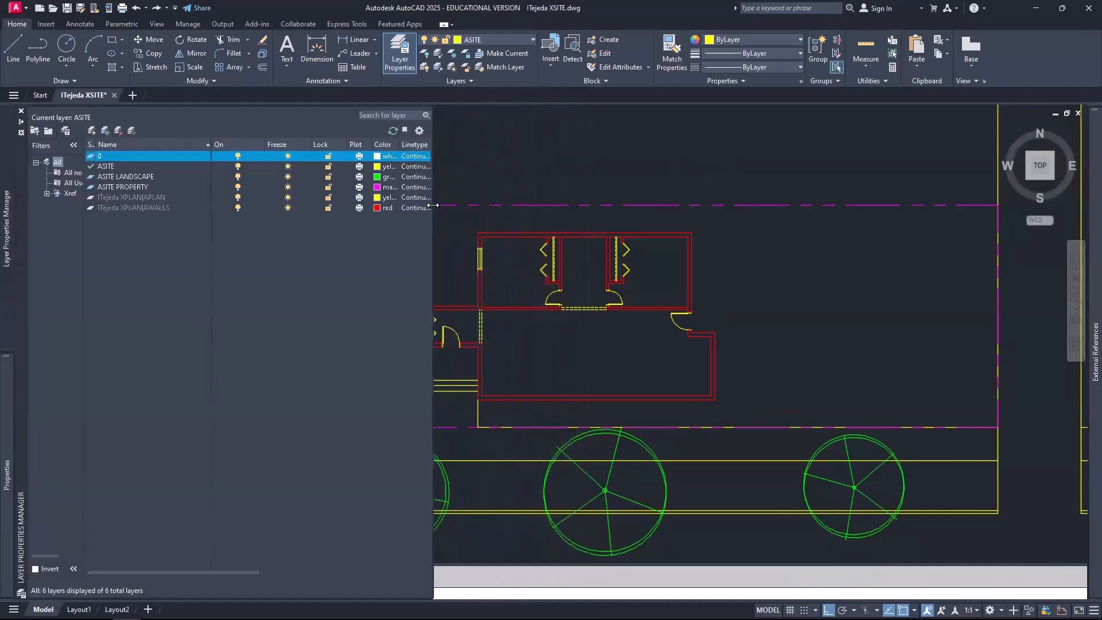
{"action": "middle_click_drag", "start_coordinate": [548, 289], "coordinate": [713, 306]}
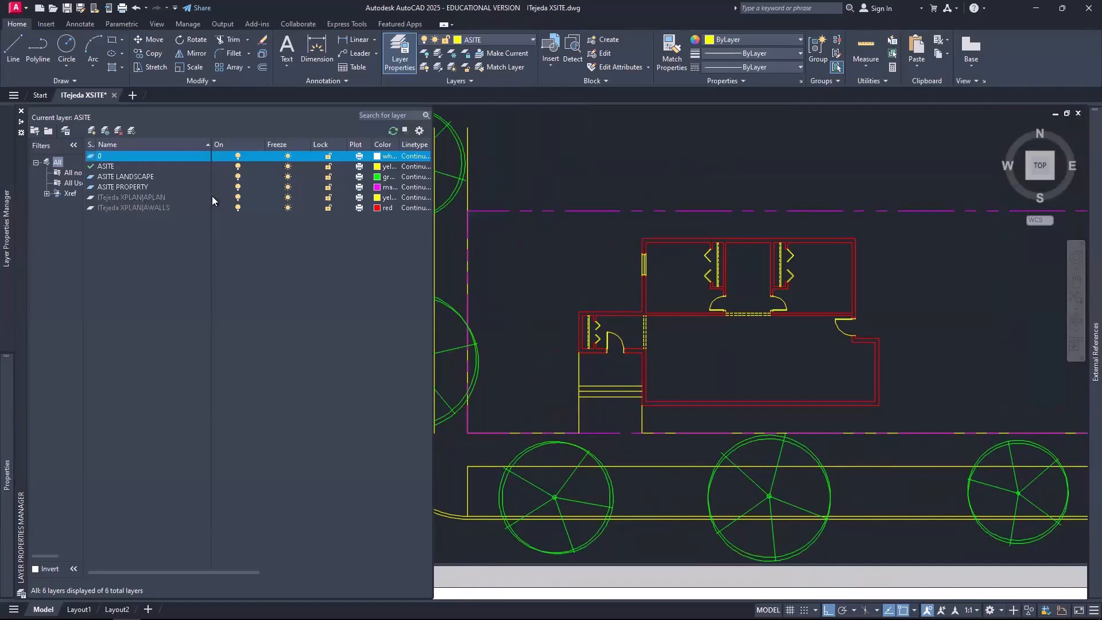
{"action": "left_click", "coordinate": [238, 197]}
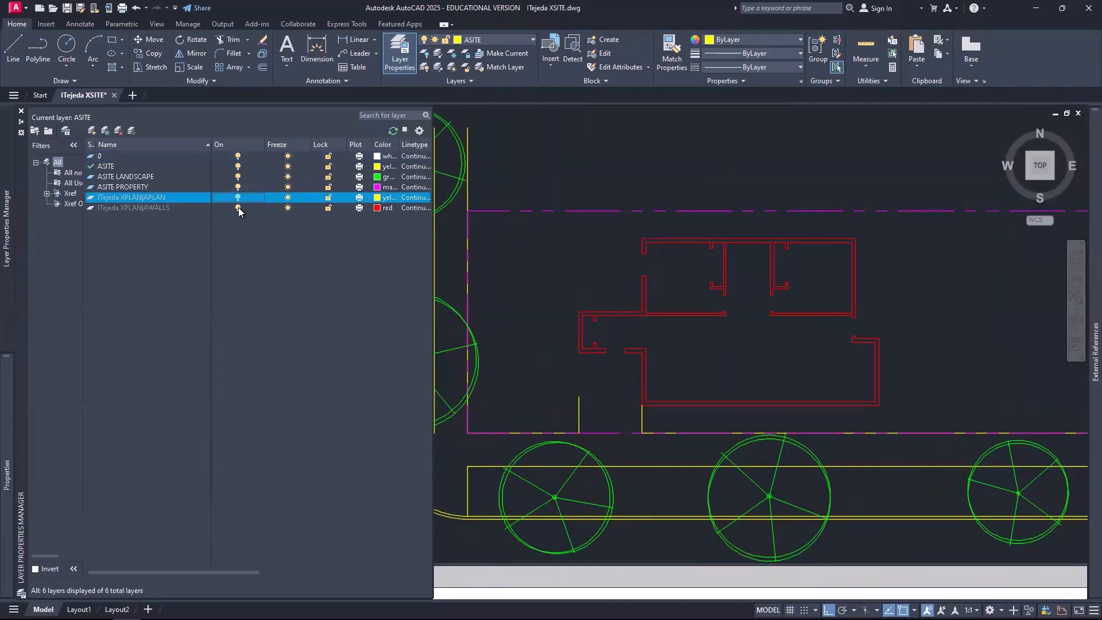
{"action": "left_click", "coordinate": [239, 208]}
{"action": "left_click", "coordinate": [239, 208]}
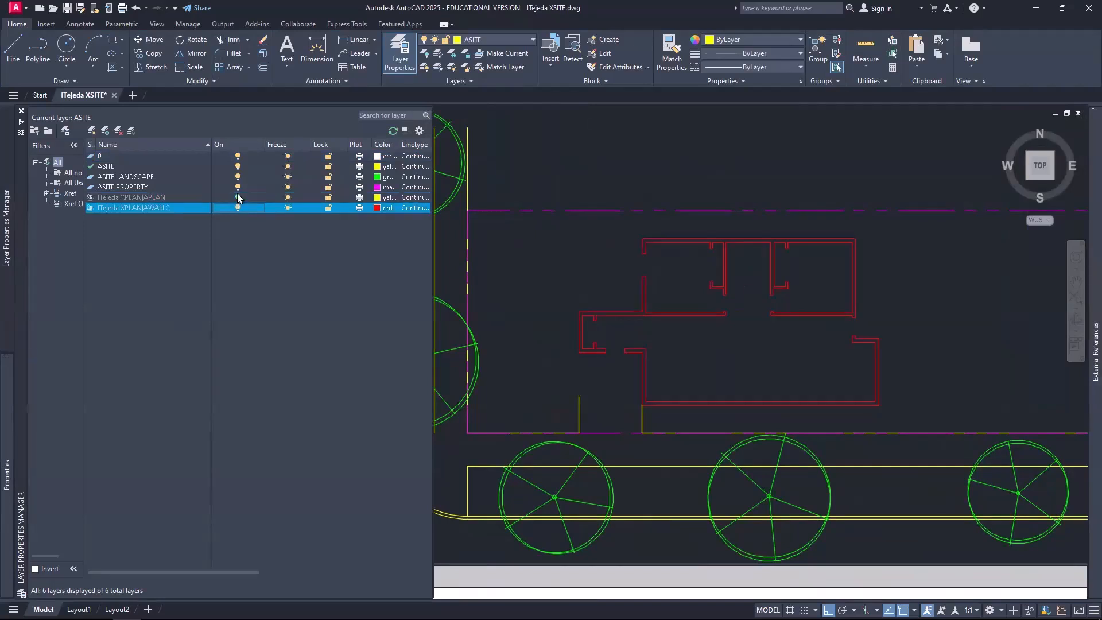
{"action": "left_click", "coordinate": [237, 198]}
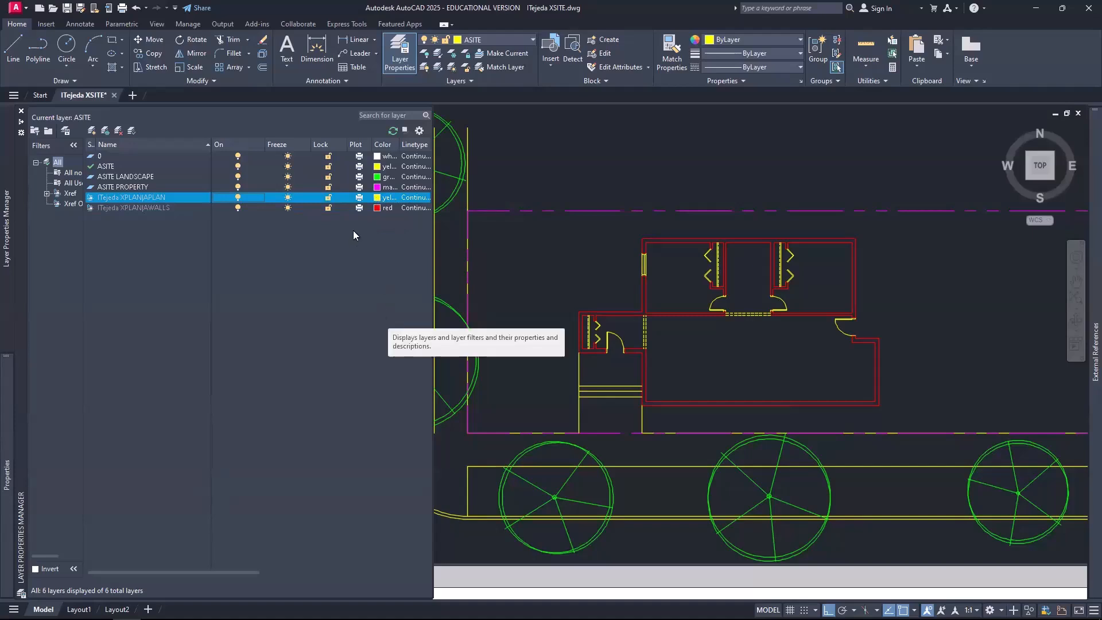
Step: Lock the XPLAN APLAN and AWALLS layers and unlock both again
{"action": "left_click", "coordinate": [329, 198]}
{"action": "left_click", "coordinate": [328, 208]}
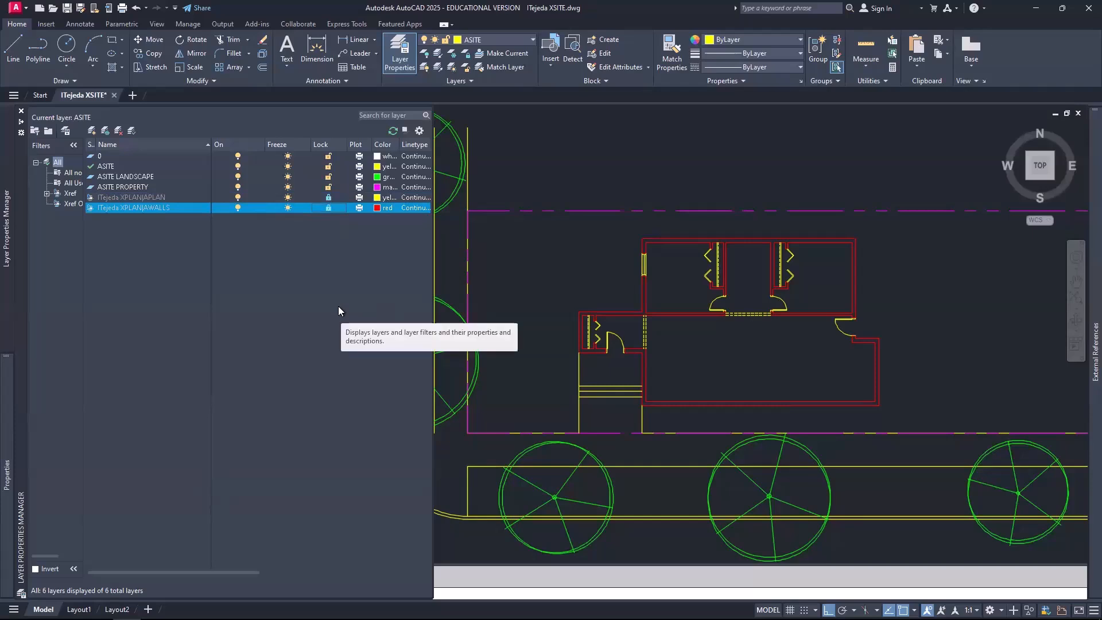
{"action": "left_click", "coordinate": [329, 208]}
{"action": "left_click", "coordinate": [328, 198]}
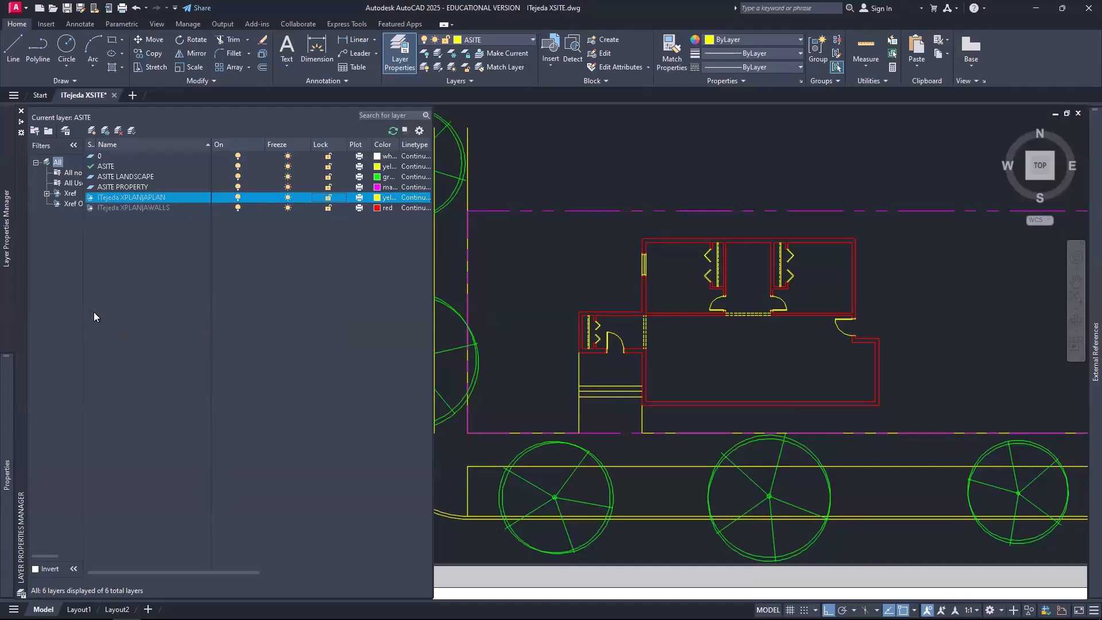
Step: Widen the layer filter tree and view the layers filtered by Xref, All non-Xref Layers and All
{"action": "left_click_drag", "start_coordinate": [84, 307], "coordinate": [133, 304]}
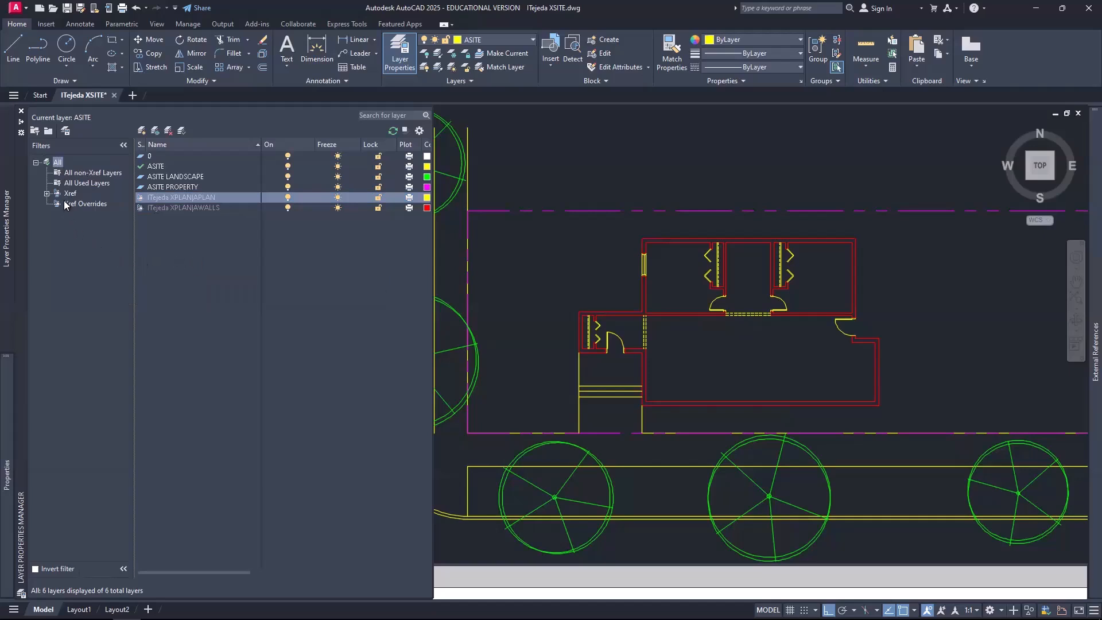
{"action": "left_click", "coordinate": [47, 193]}
{"action": "left_click", "coordinate": [71, 194]}
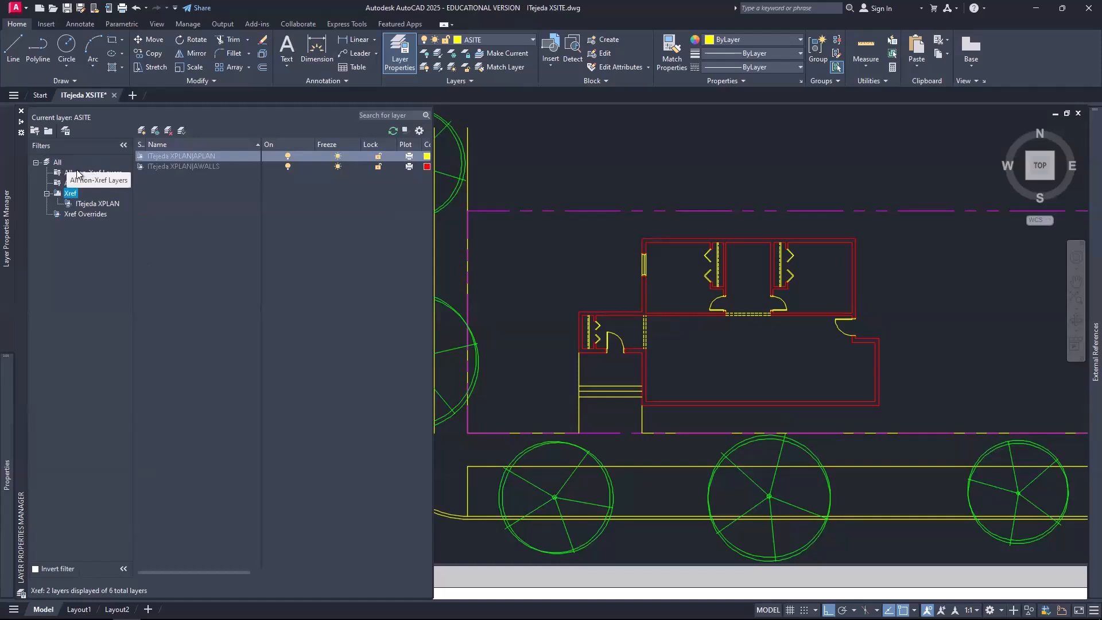
{"action": "left_click", "coordinate": [95, 174]}
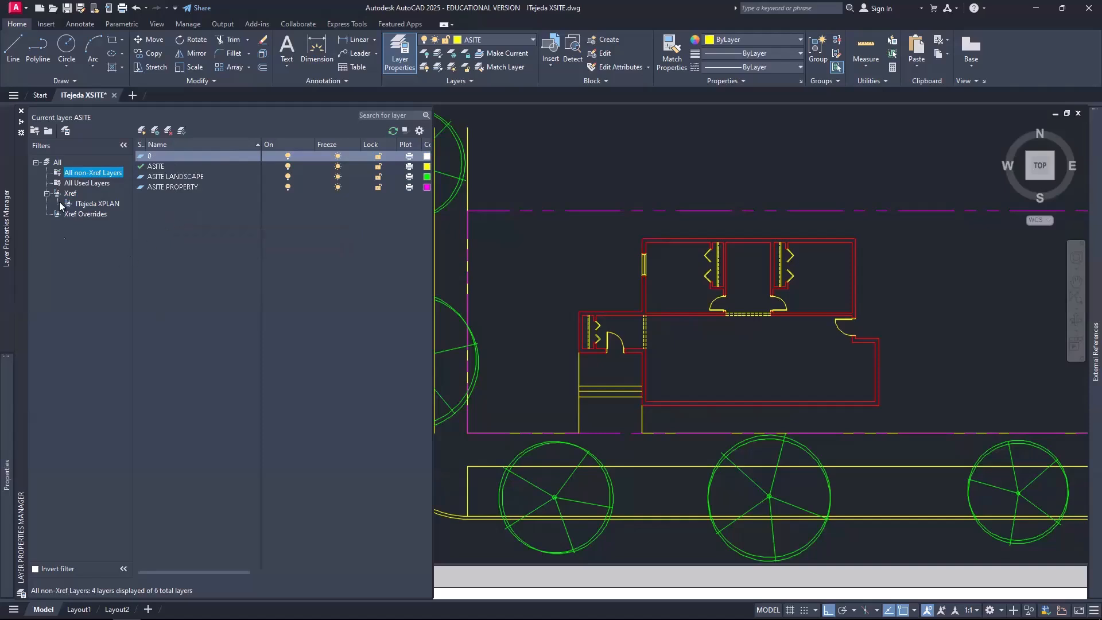
{"action": "left_click", "coordinate": [57, 163]}
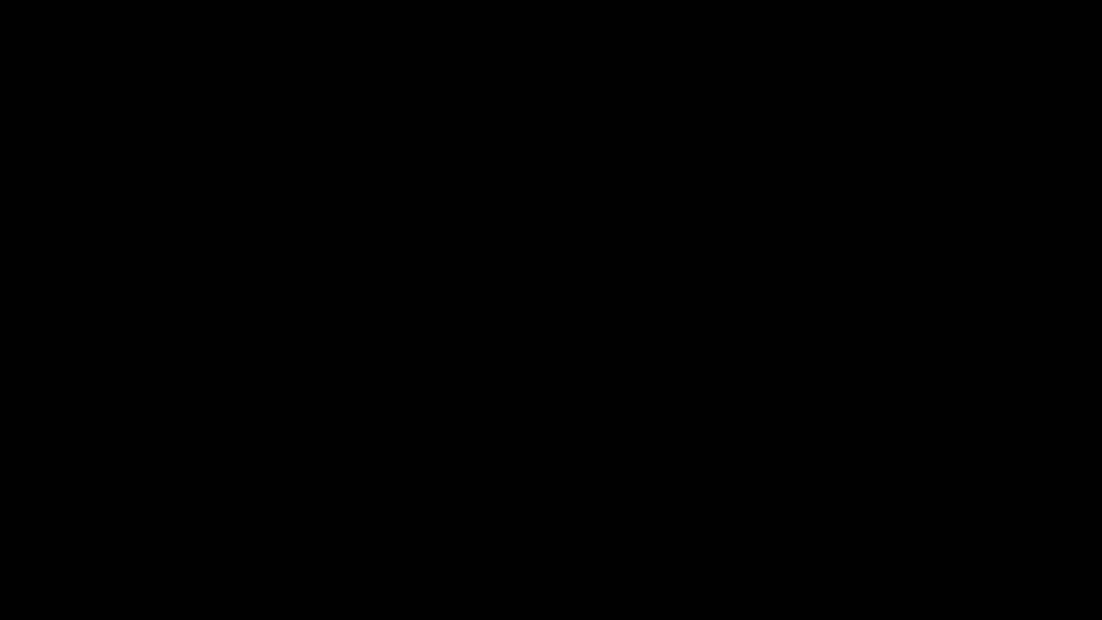
{"action": "left_click", "coordinate": [299, 489]}
{"action": "left_click", "coordinate": [551, 250]}
{"action": "left_click", "coordinate": [522, 288]}
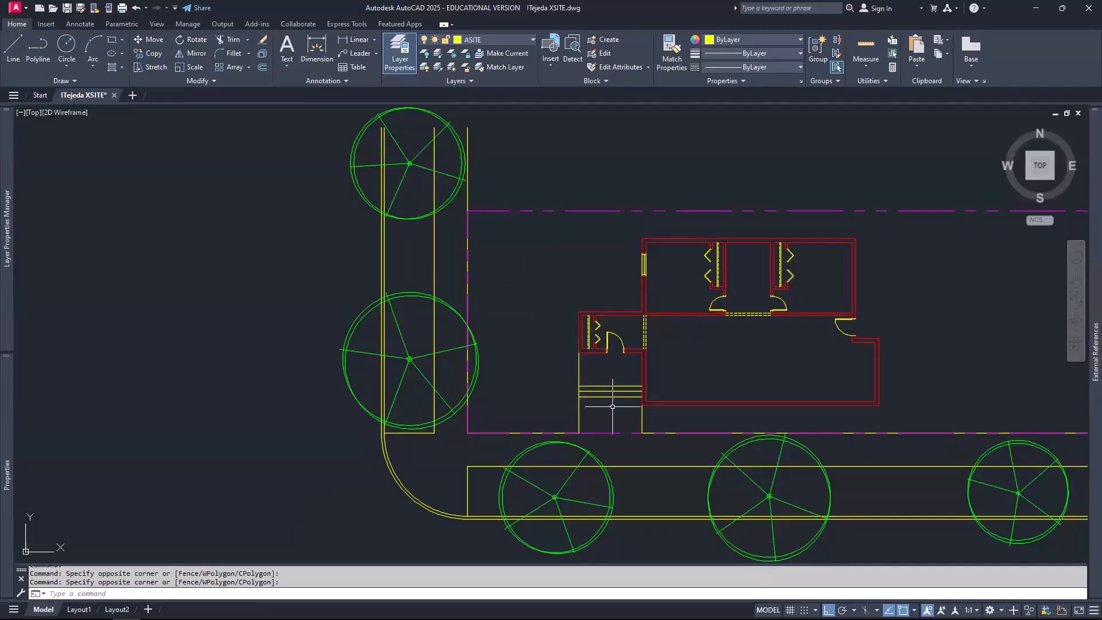
{"action": "left_click", "coordinate": [627, 357]}
{"action": "left_click", "coordinate": [627, 357]}
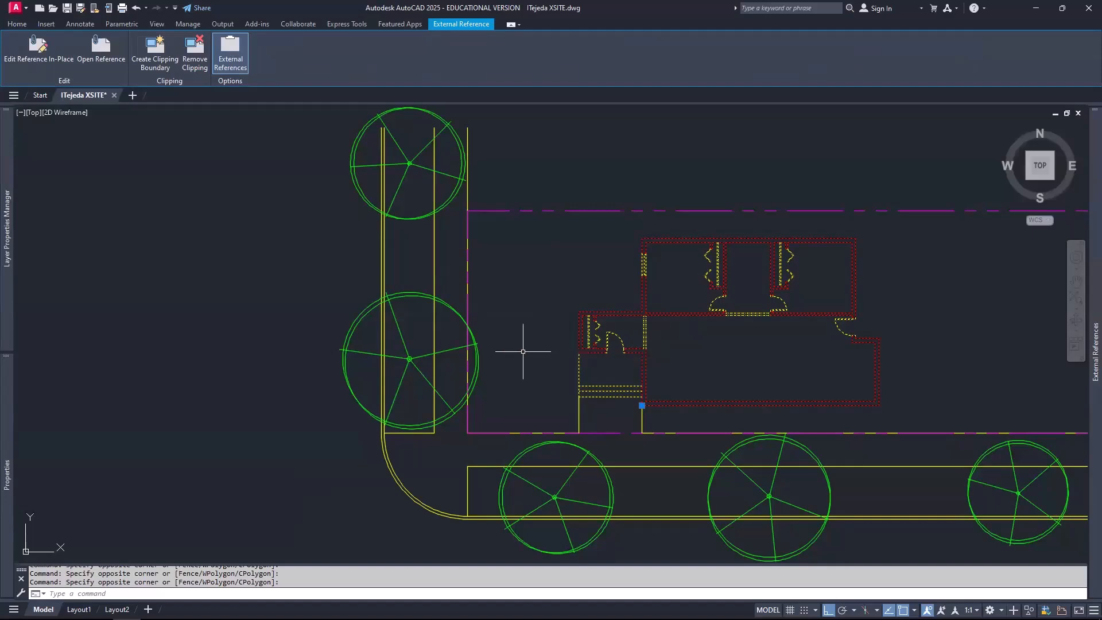
{"action": "key", "text": "Escape"}
{"action": "key", "text": "Escape"}
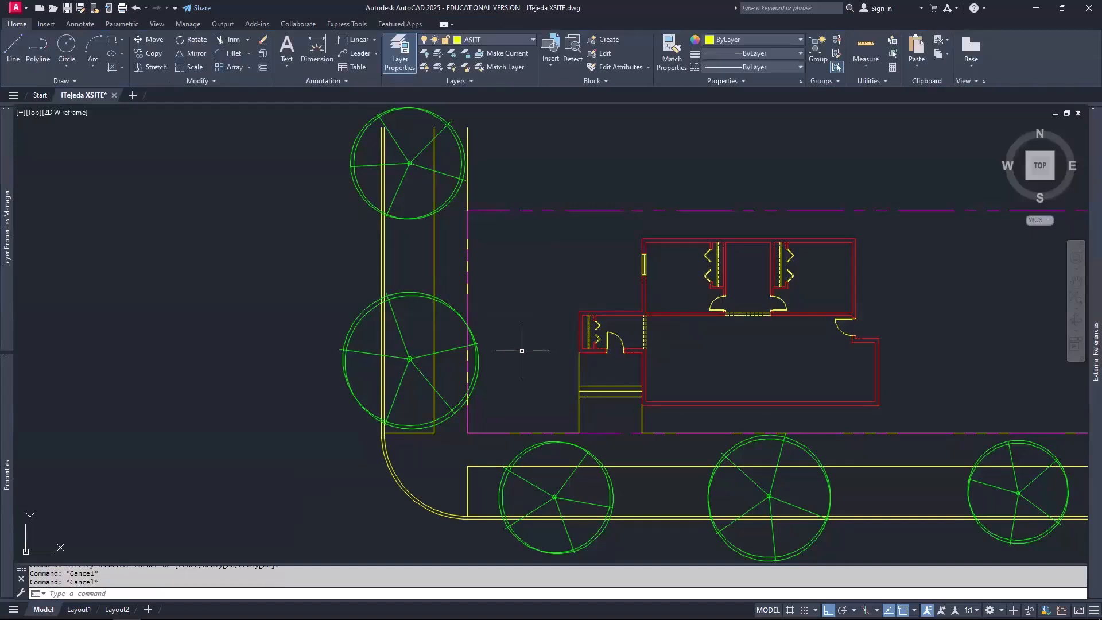
Step: Zoom to the extents of the site and close the XSITE drawing, saving its changes
{"action": "scroll", "coordinate": [623, 315], "scroll_direction": "down", "scroll_amount": 2}
{"action": "mouse_move", "coordinate": [666, 339]}
{"action": "middle_mouse_down"}
{"action": "mouse_move", "coordinate": [563, 343]}
{"action": "mouse_move", "coordinate": [462, 363]}
{"action": "middle_mouse_up"}
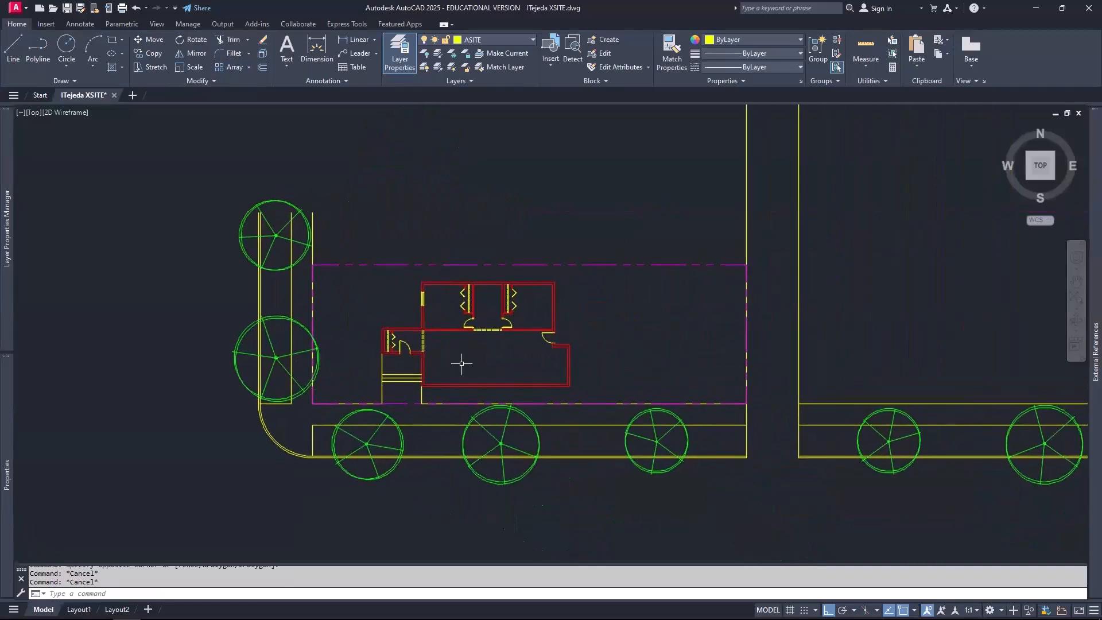
{"action": "type", "text": "z"}
{"action": "key", "text": "Return"}
{"action": "type", "text": "e"}
{"action": "key", "text": "Return"}
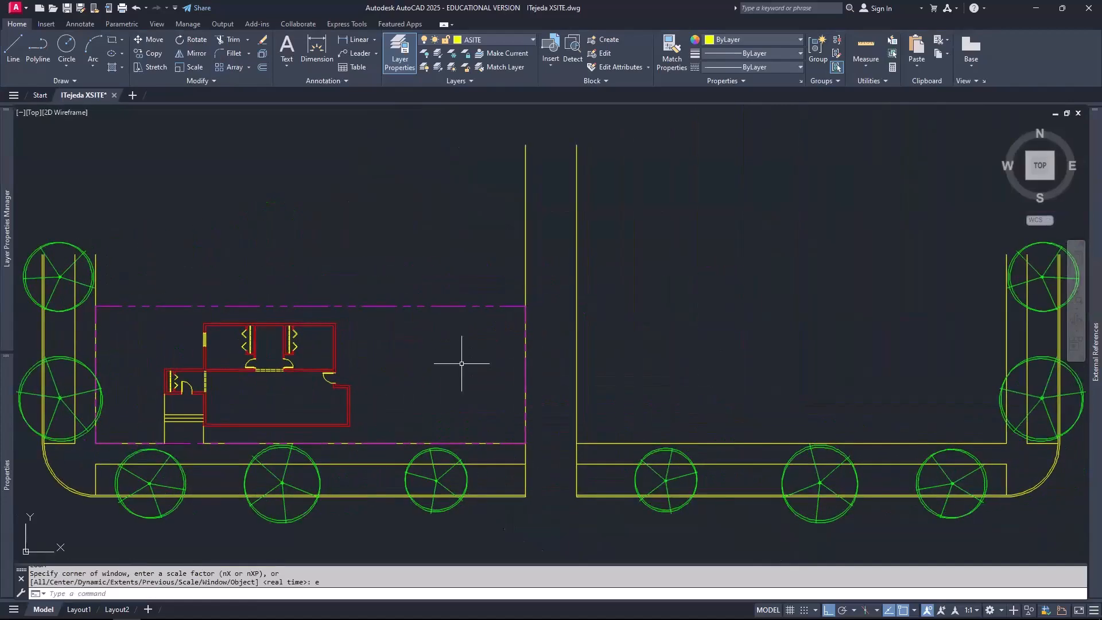
{"action": "left_click", "coordinate": [113, 95]}
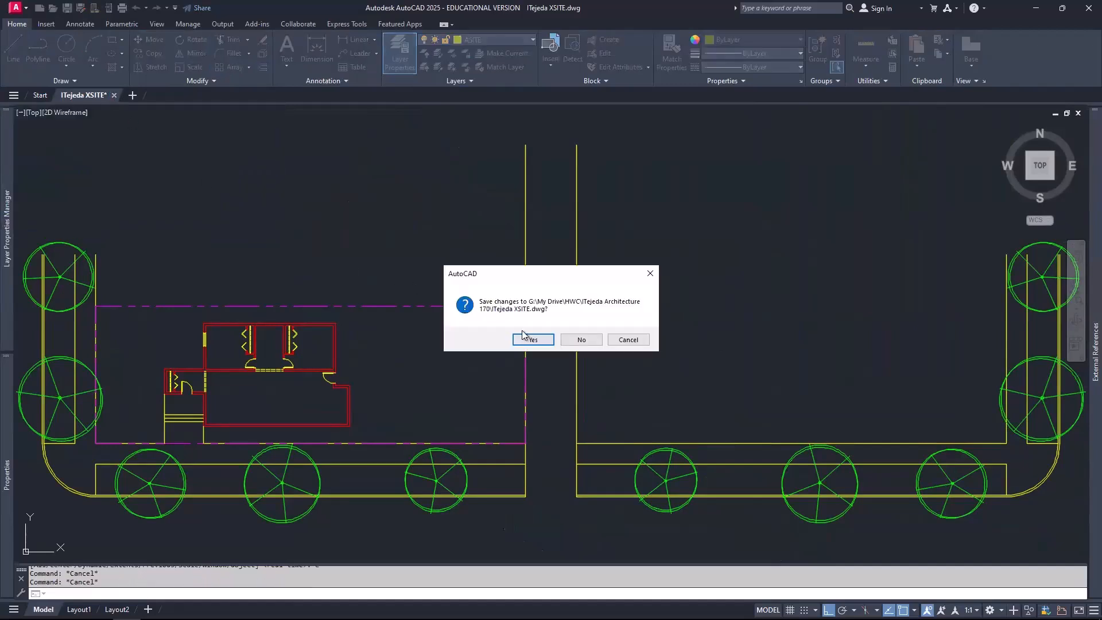
{"action": "left_click", "coordinate": [533, 340]}
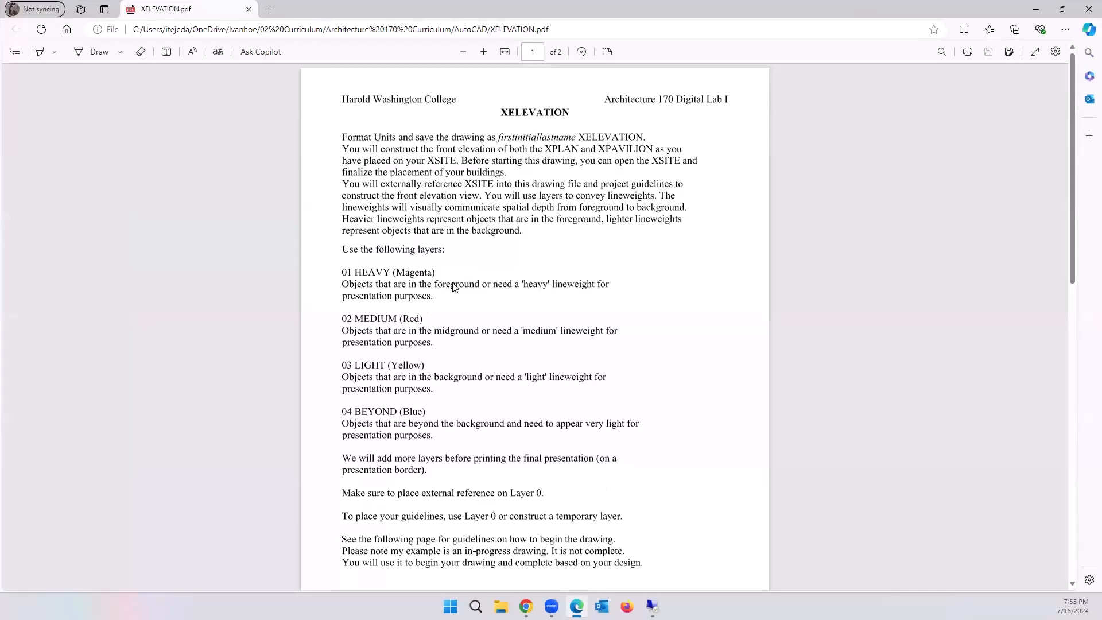
Step: Enlarge the XELEVATION instructions and read through the drawing setup, the required layers and the external reference notes
{"action": "scroll", "coordinate": [453, 288], "scroll_direction": "down", "scroll_amount": 1}
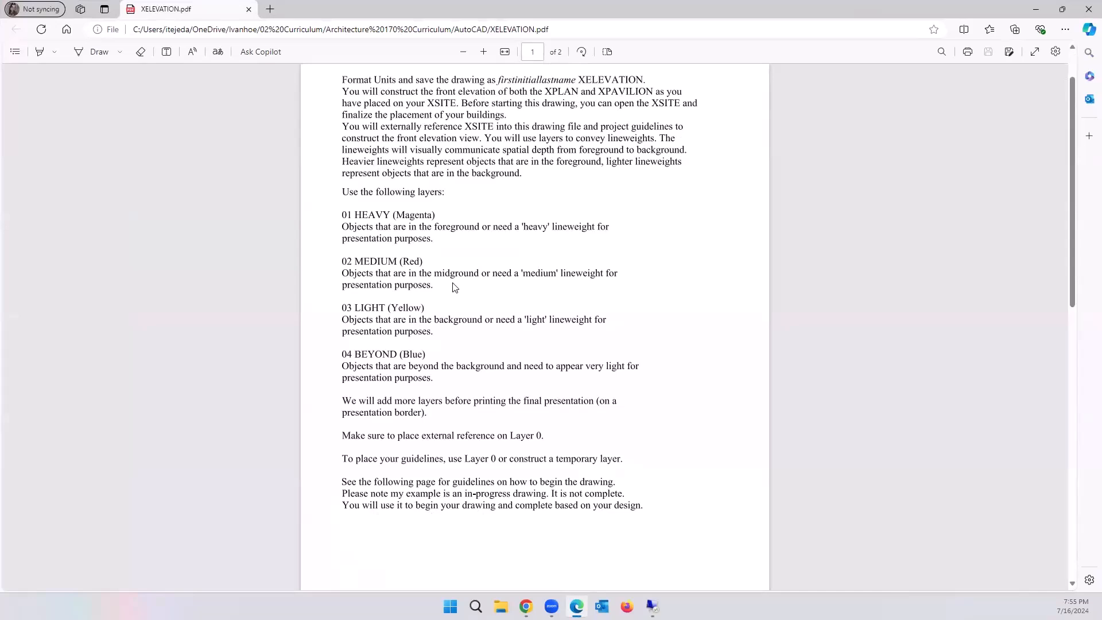
{"action": "left_click", "coordinate": [485, 54]}
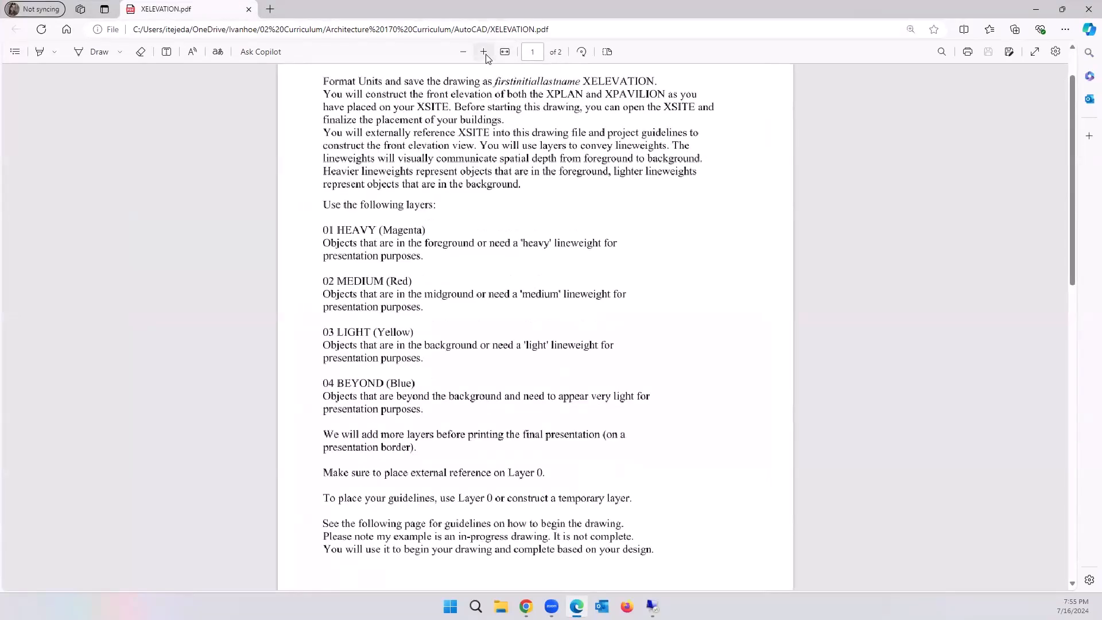
{"action": "left_click", "coordinate": [485, 55]}
{"action": "left_click", "coordinate": [485, 54]}
{"action": "scroll", "coordinate": [481, 224], "scroll_direction": "down", "scroll_amount": 3}
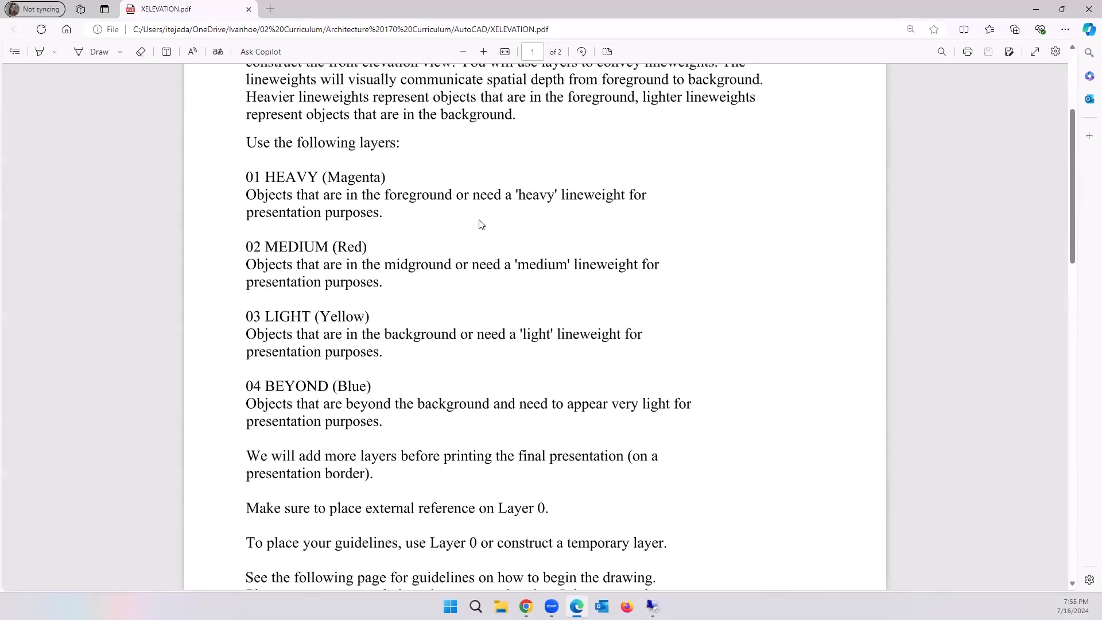
{"action": "scroll", "coordinate": [481, 224], "scroll_direction": "down", "scroll_amount": 1}
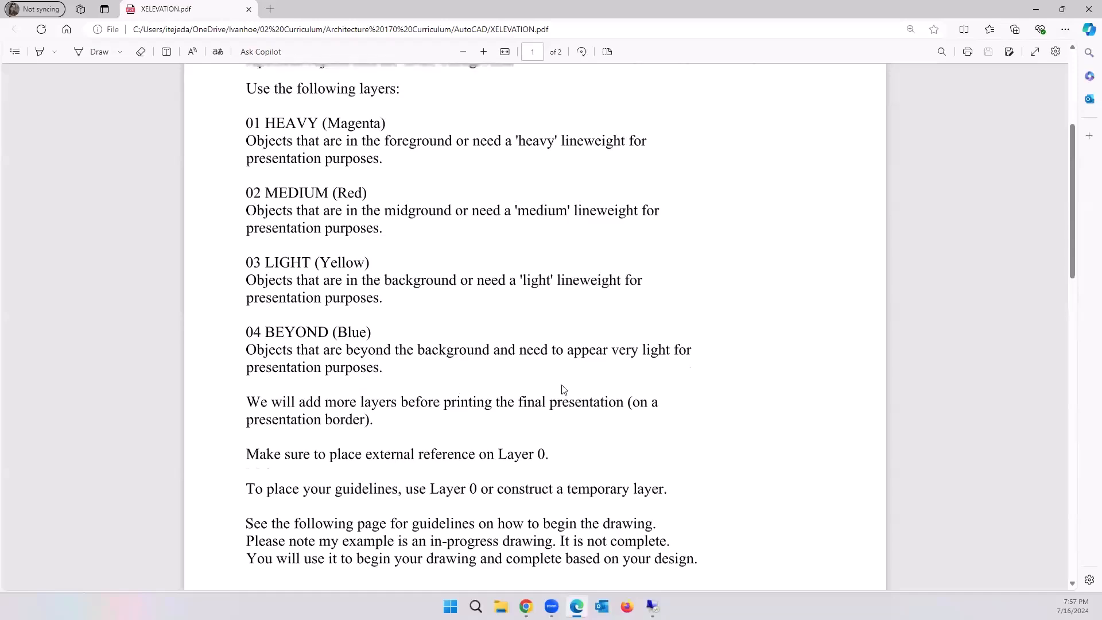
{"action": "scroll", "coordinate": [562, 389], "scroll_direction": "up", "scroll_amount": 3}
{"action": "scroll", "coordinate": [563, 389], "scroll_direction": "up", "scroll_amount": 1}
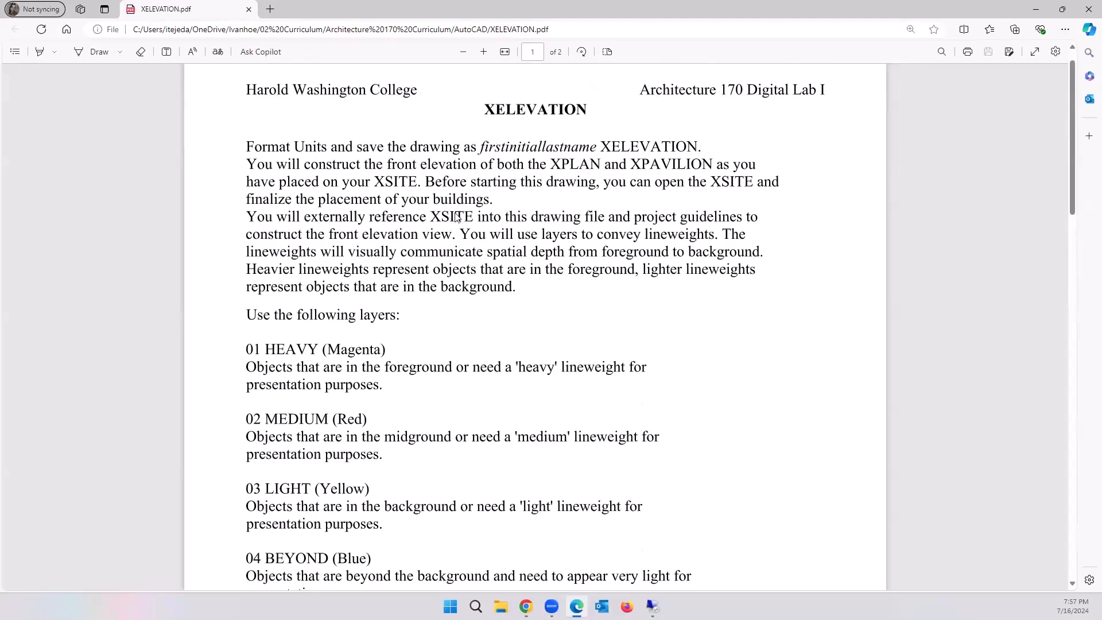
Step: Switch to AutoCAD, start a new drawing from the acad.dwt template and turn its grid off
{"action": "left_click", "coordinate": [1037, 11]}
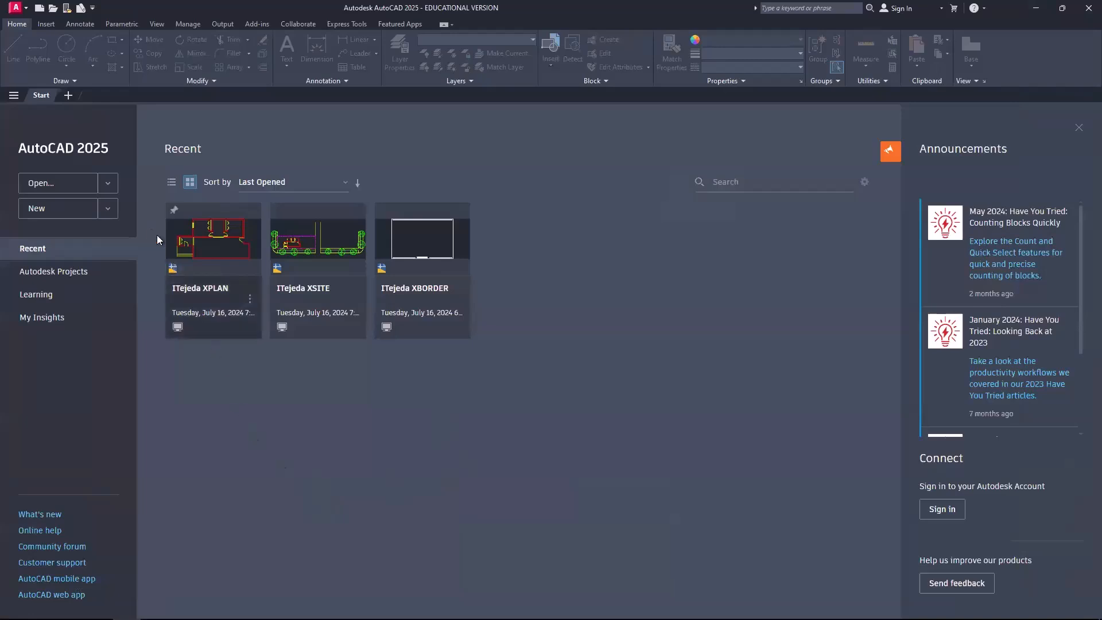
{"action": "left_click", "coordinate": [111, 212]}
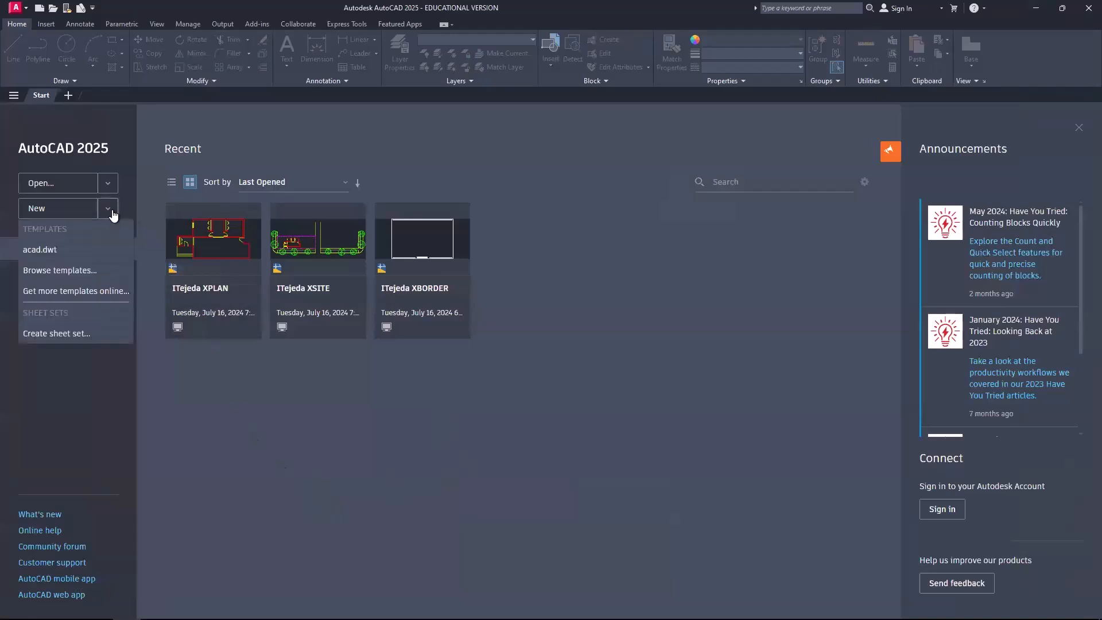
{"action": "left_click", "coordinate": [38, 251]}
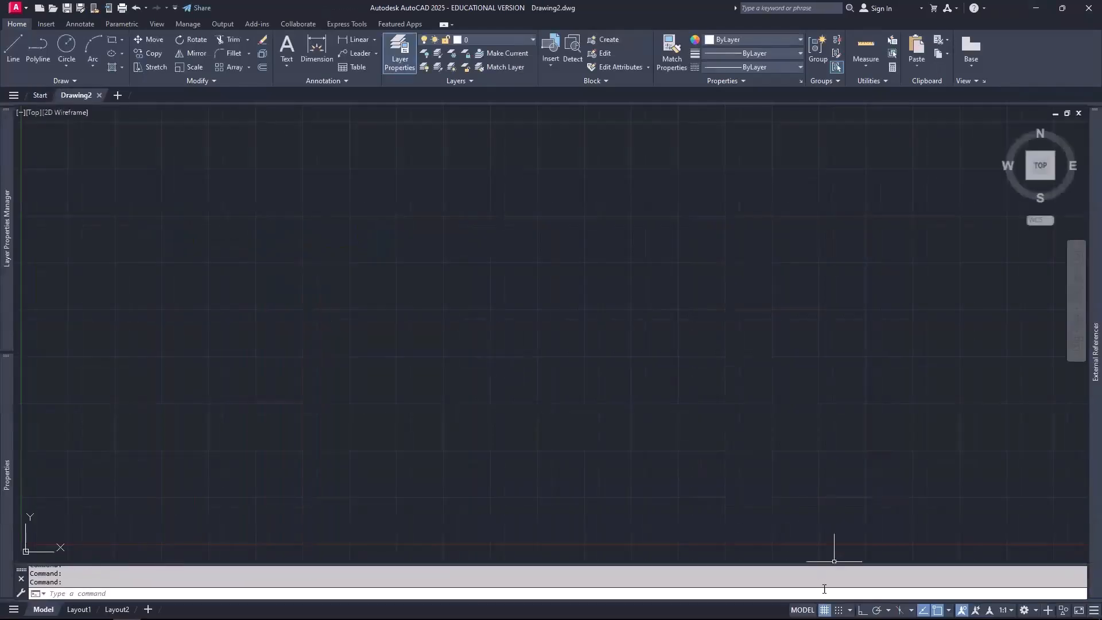
{"action": "key", "text": "F7"}
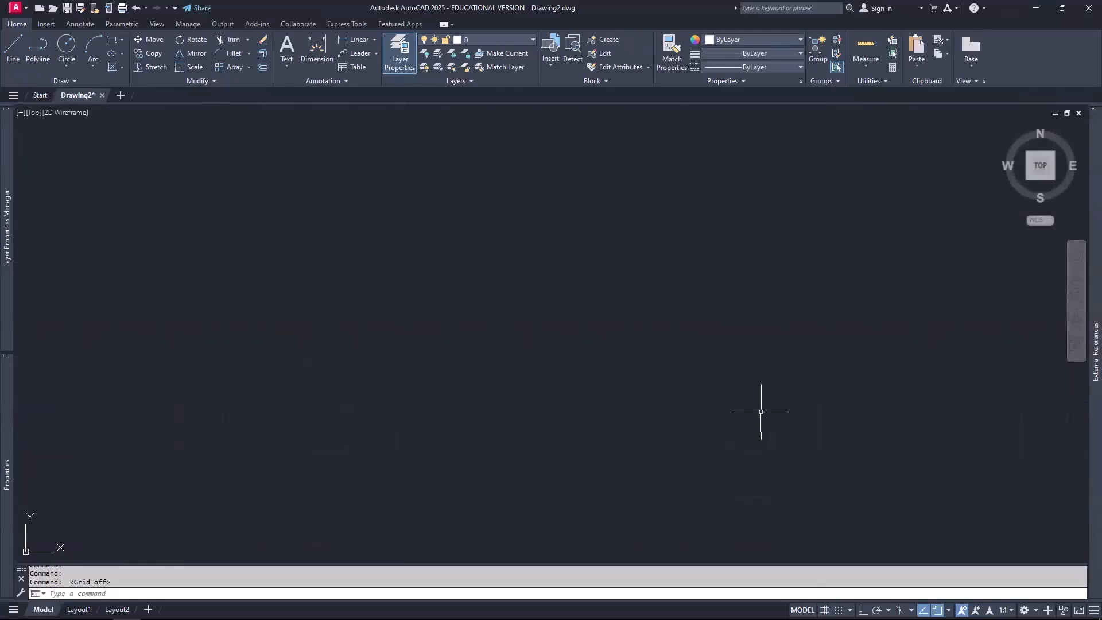
Step: Set the drawing units to Architectural with 0'-0 1/32" length precision and 0.00 angle precision
{"action": "type", "text": "un"}
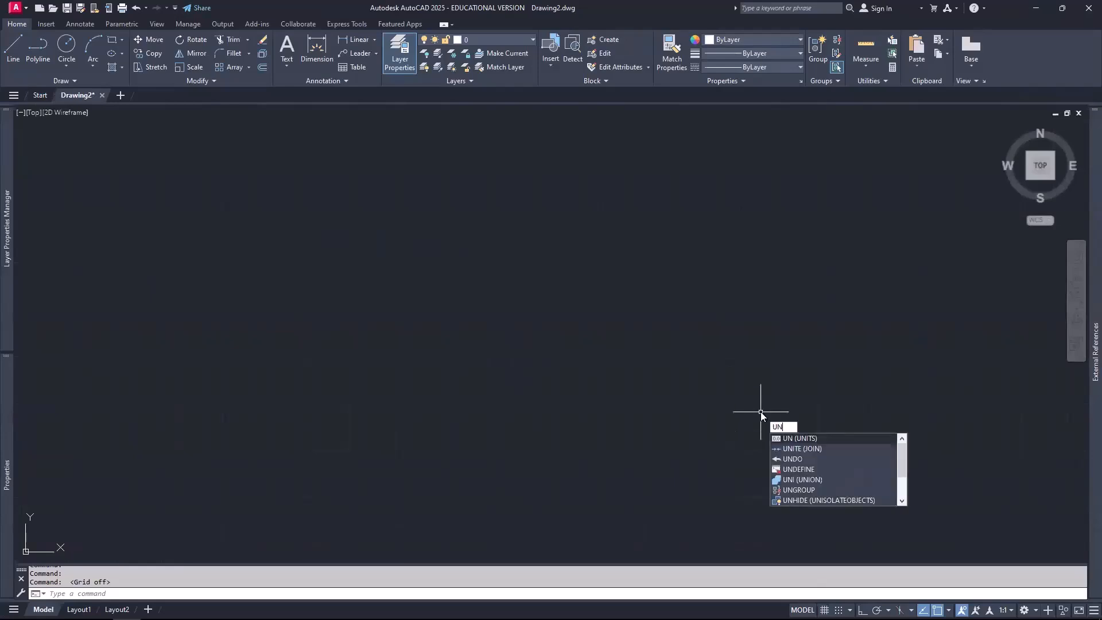
{"action": "key", "text": "Return"}
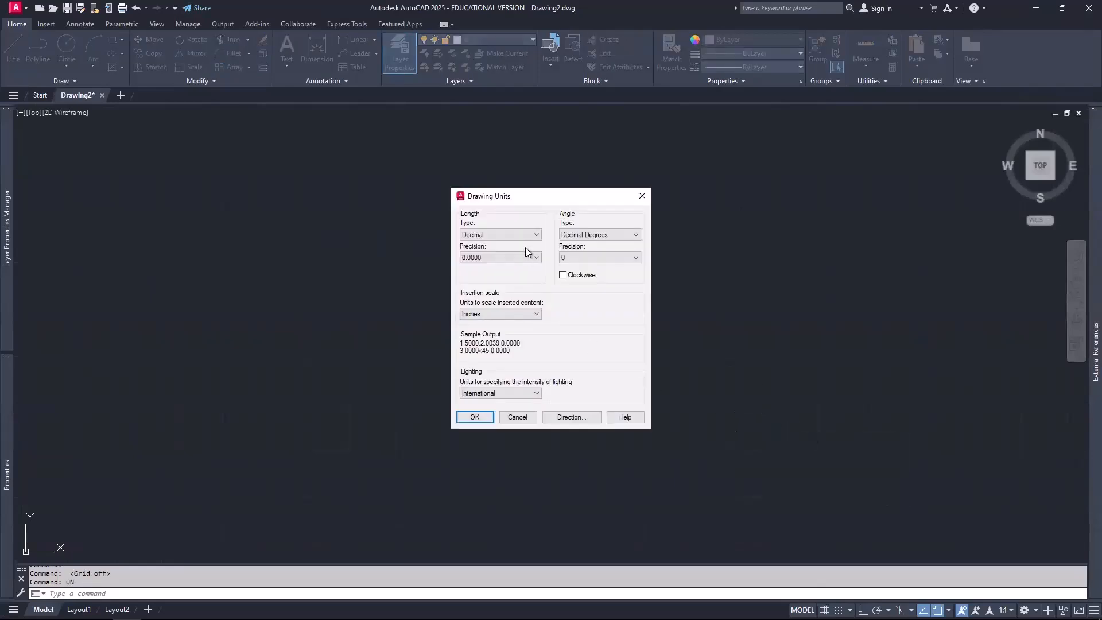
{"action": "left_click", "coordinate": [524, 234]}
{"action": "left_click", "coordinate": [516, 245]}
{"action": "left_click", "coordinate": [515, 257]}
{"action": "left_click", "coordinate": [495, 305]}
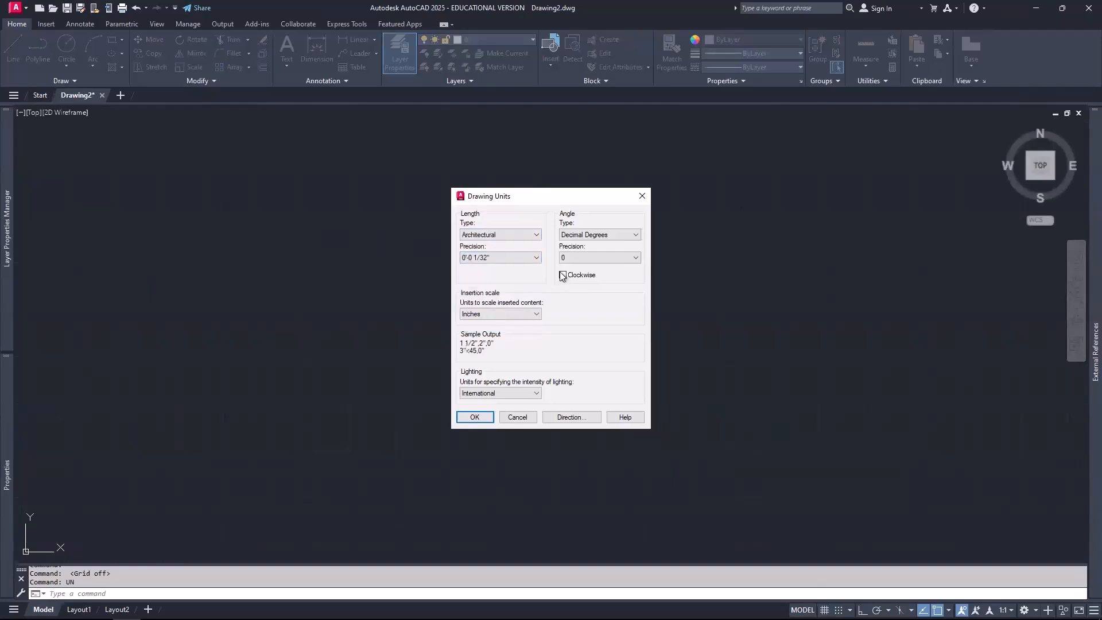
{"action": "left_click", "coordinate": [578, 258]}
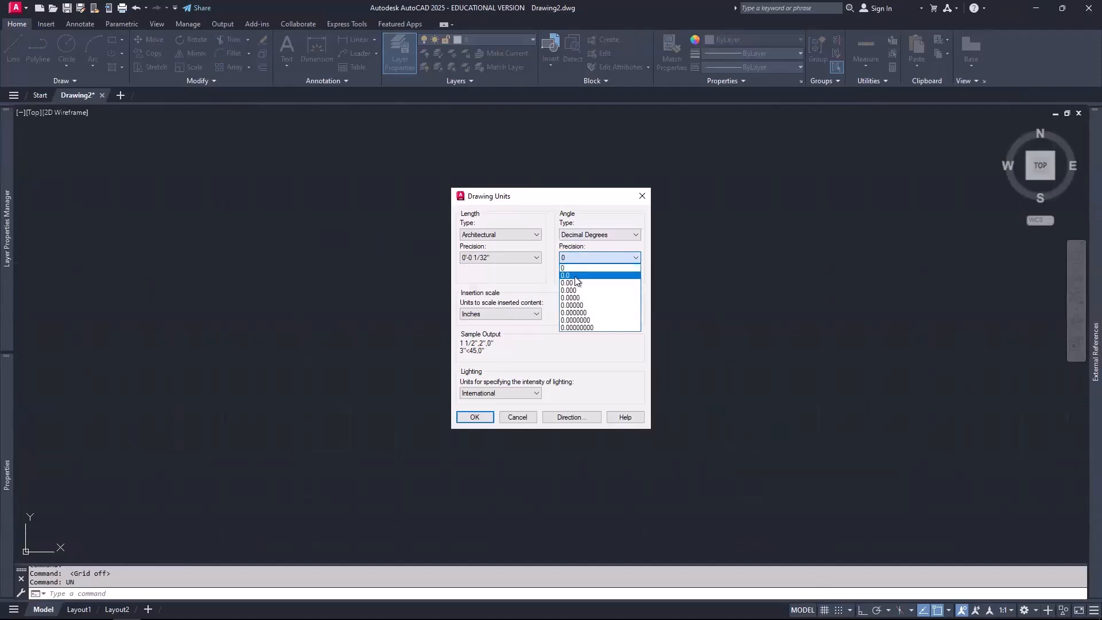
{"action": "left_click", "coordinate": [576, 281]}
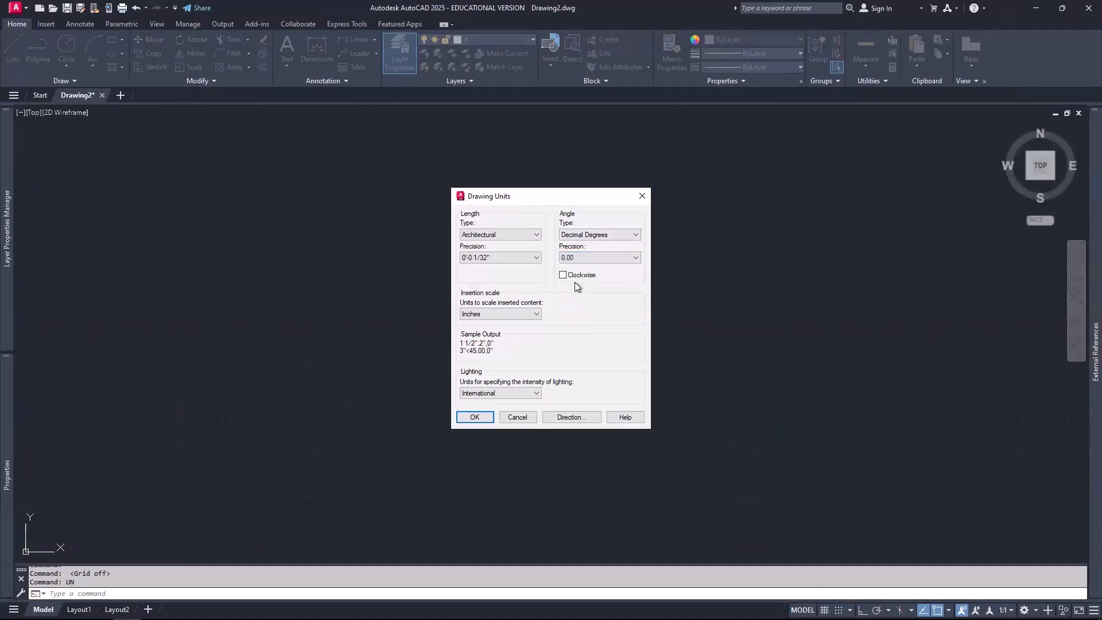
{"action": "left_click", "coordinate": [475, 418]}
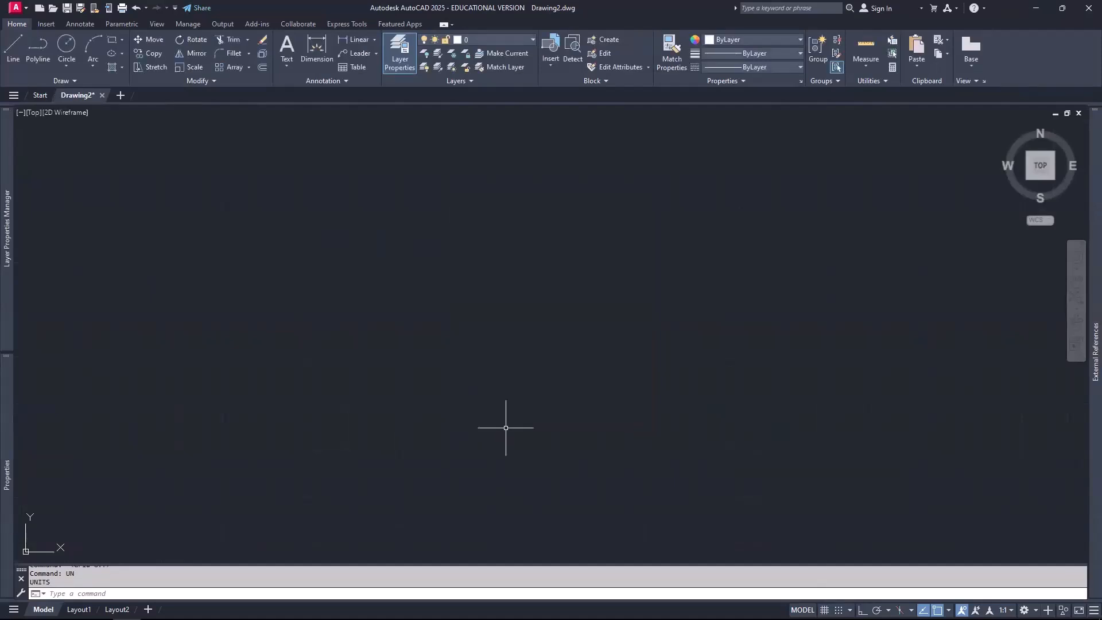
Step: Save the drawing in the Architecture 170 folder, named with the first initial and last name followed by XELEVATION
{"action": "type", "text": "saveas"}
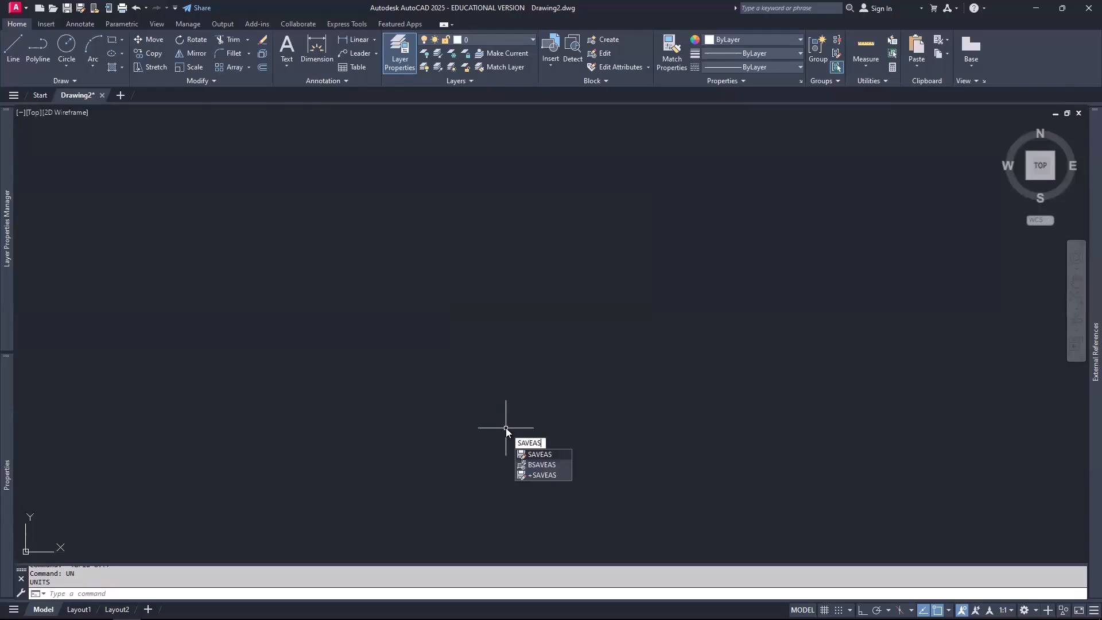
{"action": "key", "text": "Return"}
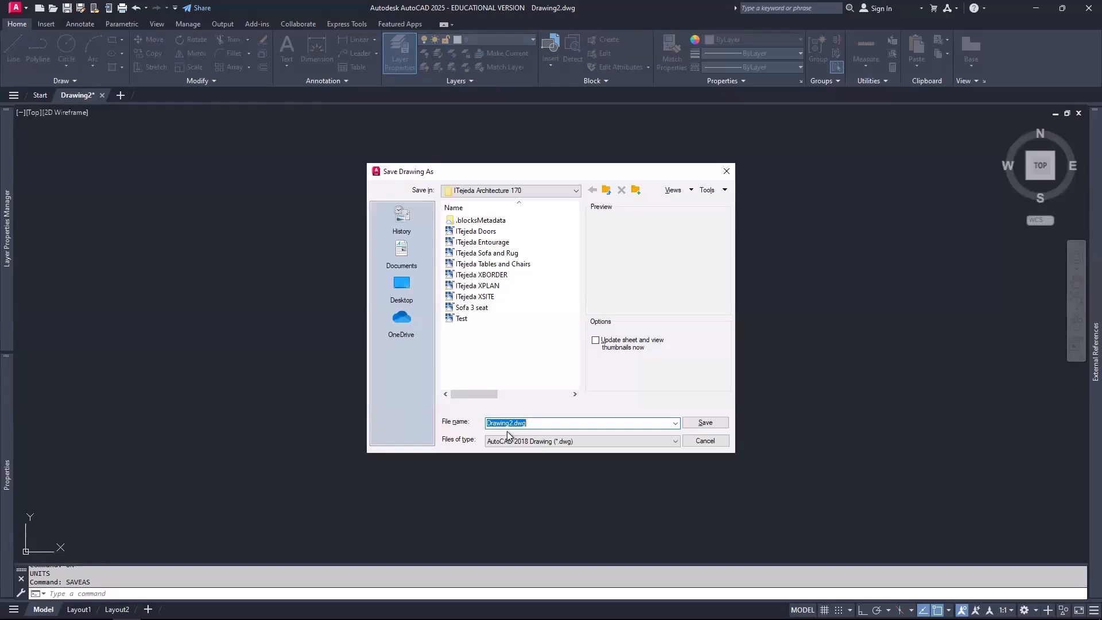
{"action": "left_click", "coordinate": [475, 287]}
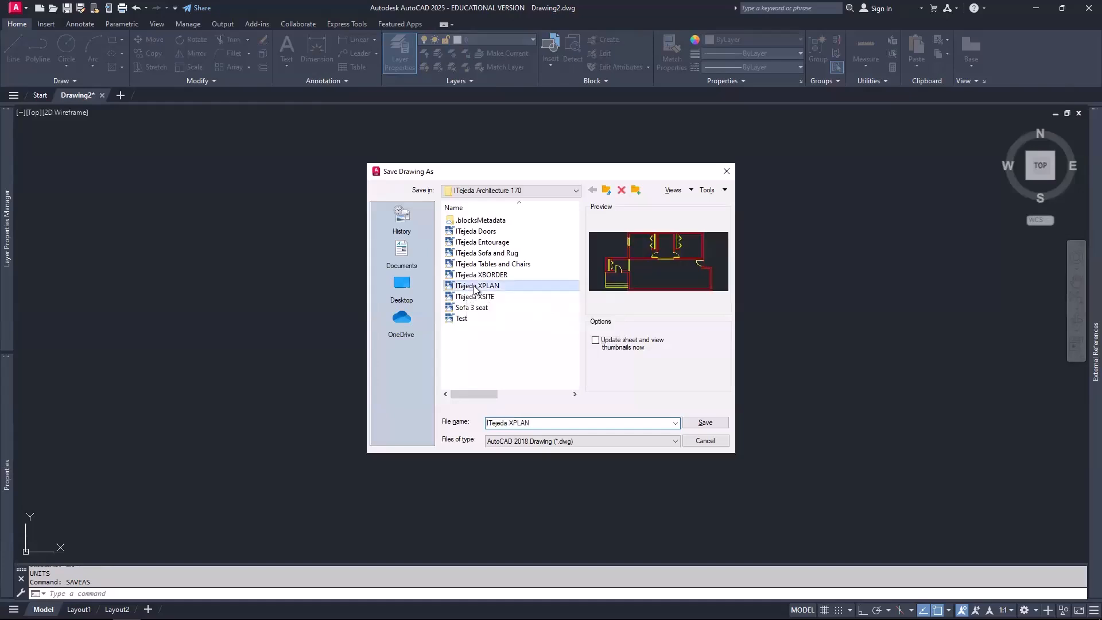
{"action": "left_click", "coordinate": [522, 426]}
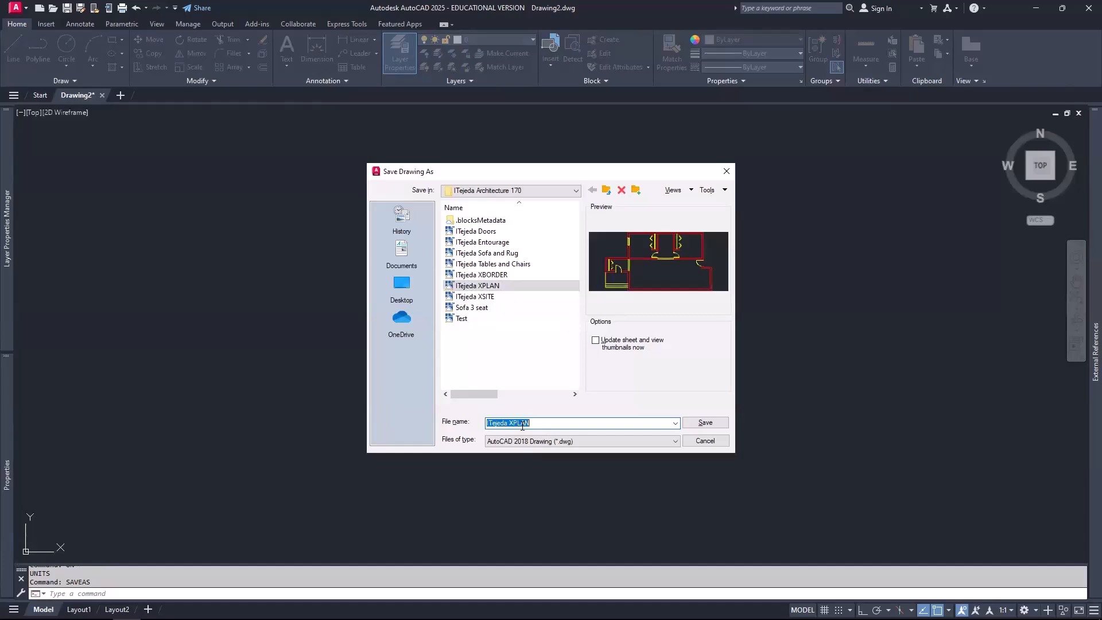
{"action": "key", "text": "Right"}
{"action": "key", "text": "BackSpace"}
{"action": "key", "text": "BackSpace"}
{"action": "key", "text": "BackSpace"}
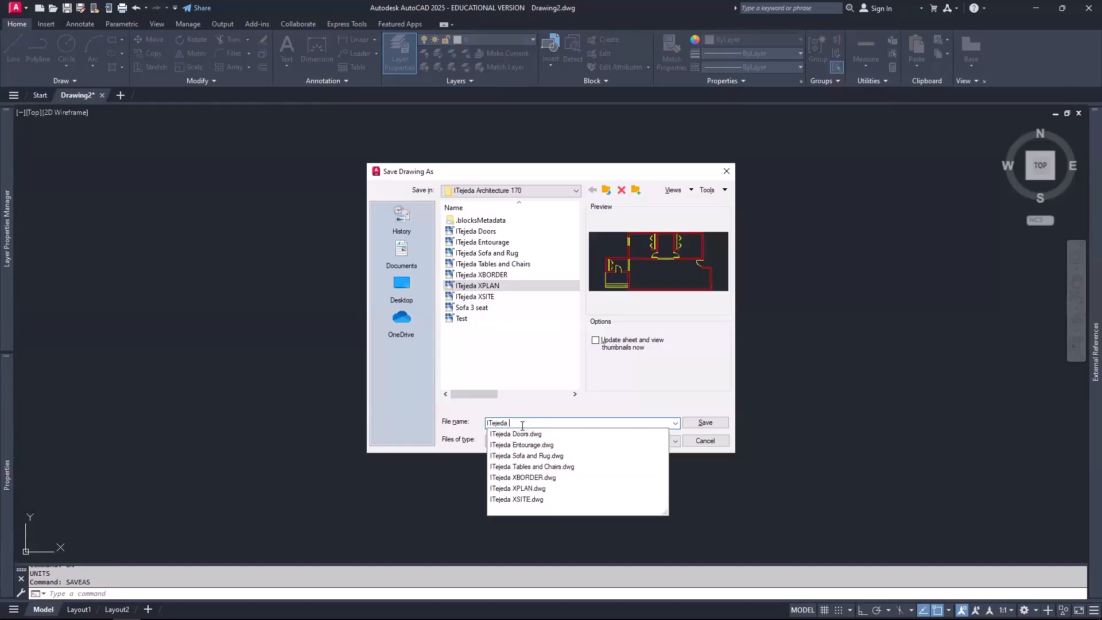
{"action": "type", "text": "X"}
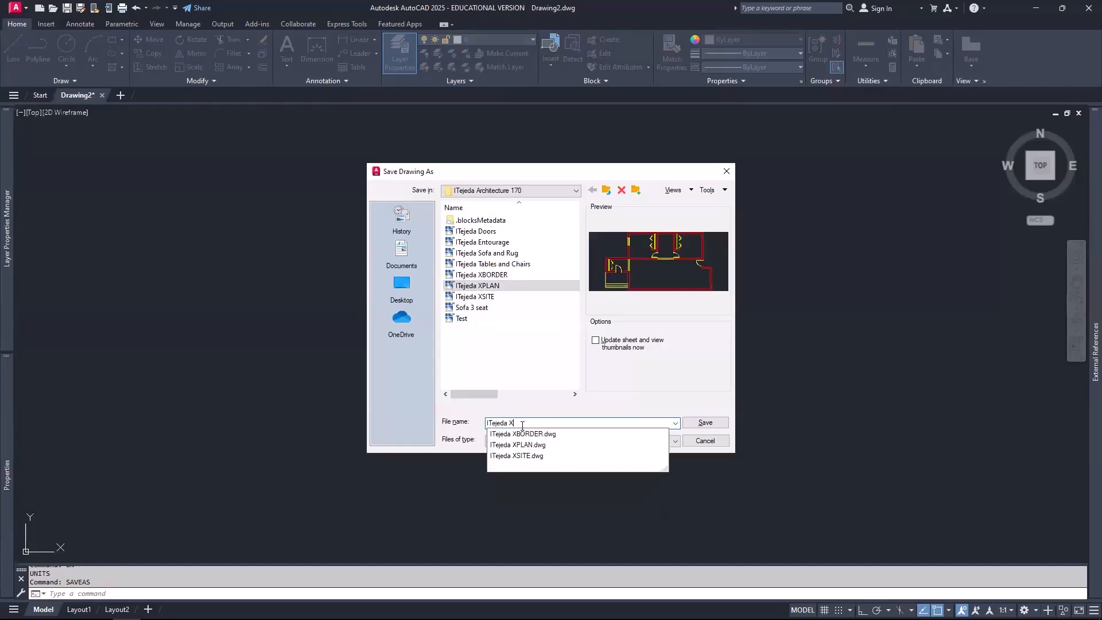
{"action": "type", "text": "ELESVSTION"}
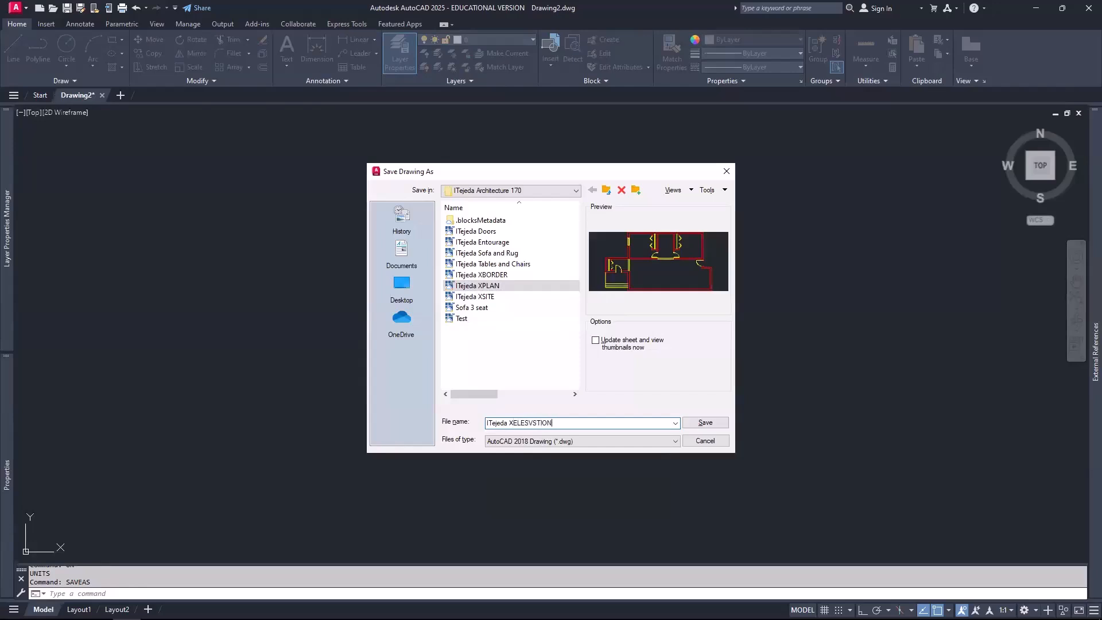
{"action": "key", "text": "BackSpace"}
{"action": "key", "text": "BackSpace"}
{"action": "key", "text": "BackSpace"}
{"action": "key", "text": "BackSpace"}
{"action": "key", "text": "BackSpace"}
{"action": "type", "text": "VATION"}
{"action": "left_click", "coordinate": [714, 425]}
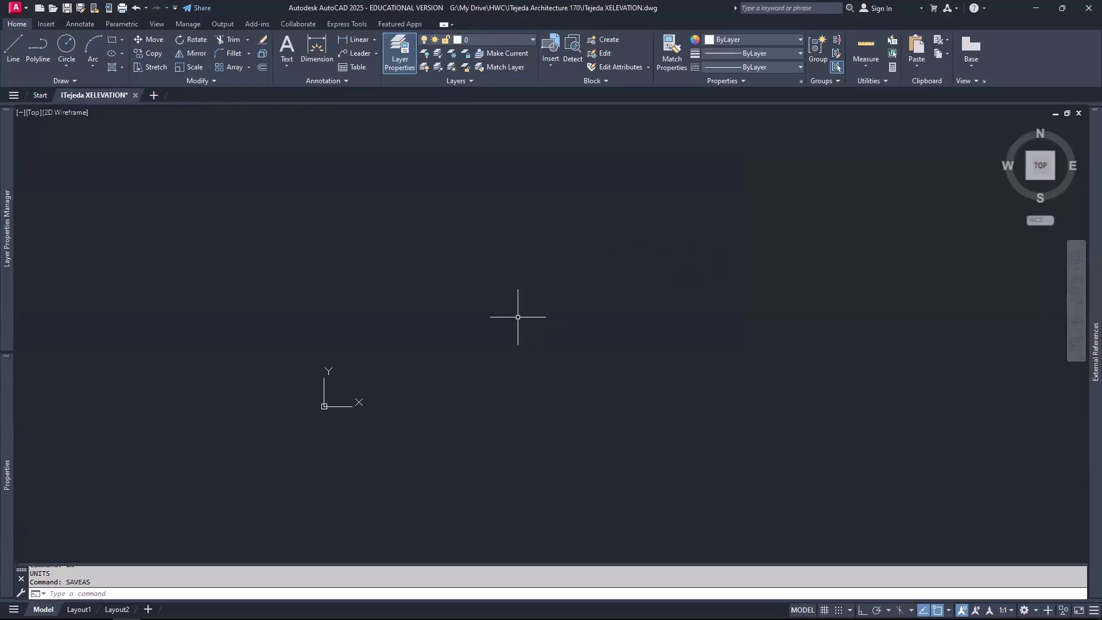
Step: Draw a horizontal line 125' long from the origin 0,0 towards positive X with Ortho on
{"action": "type", "text": "l"}
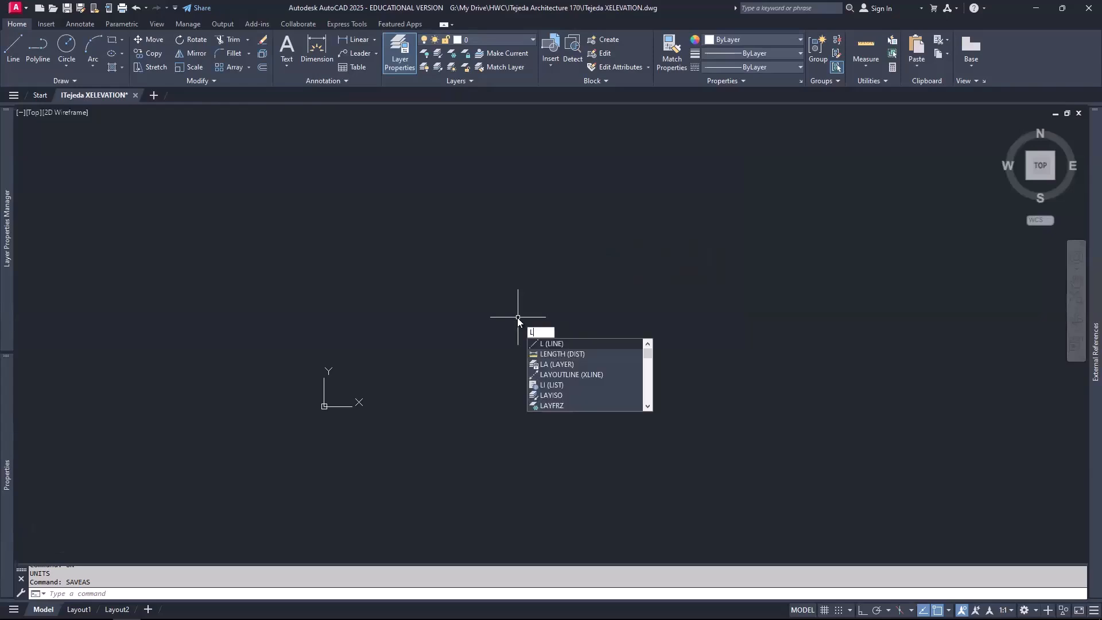
{"action": "key", "text": "Return"}
{"action": "type", "text": "0,0"}
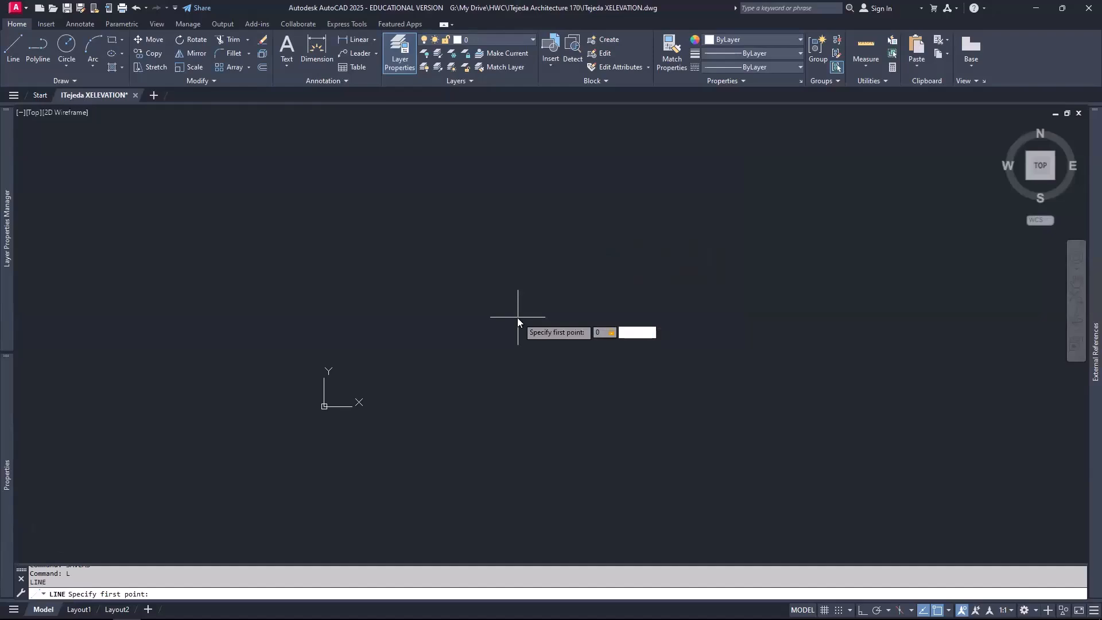
{"action": "key", "text": "Return"}
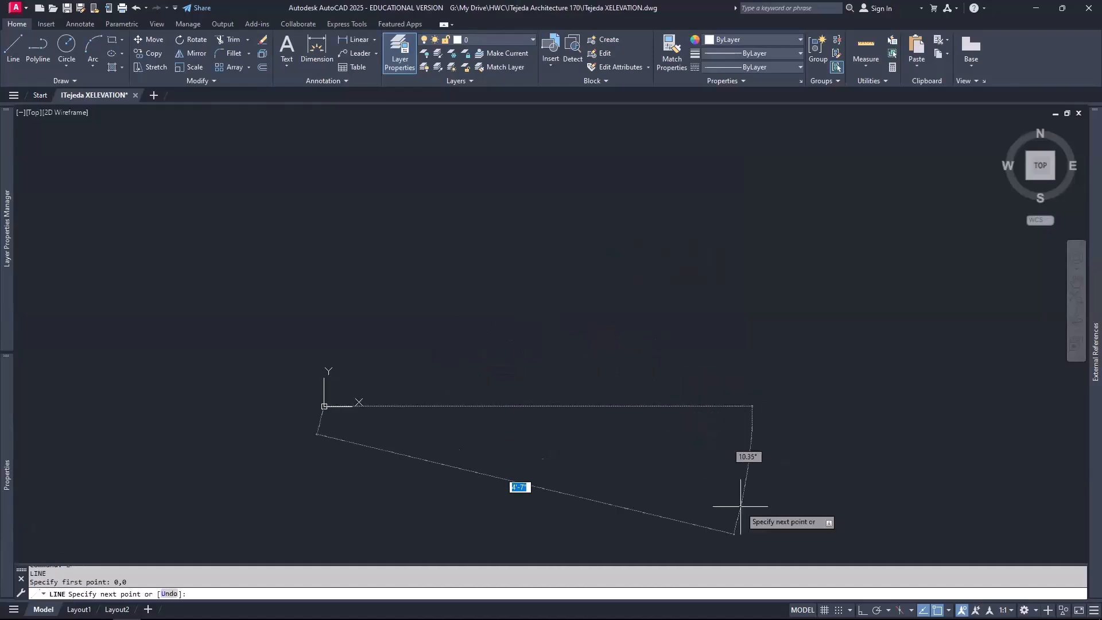
{"action": "key", "text": "F8"}
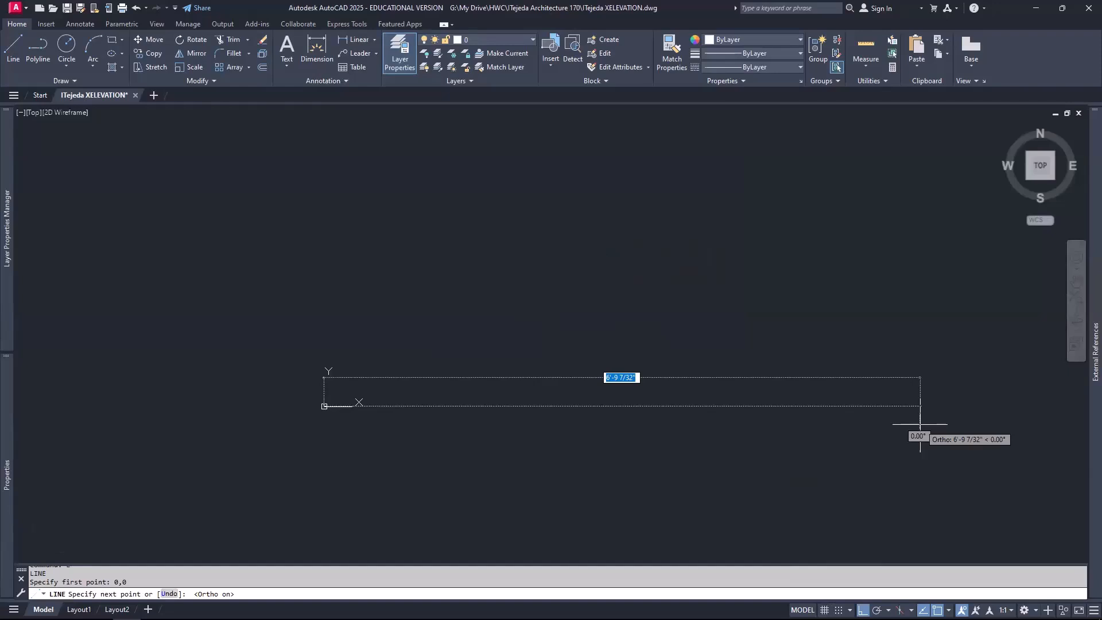
{"action": "type", "text": "12"}
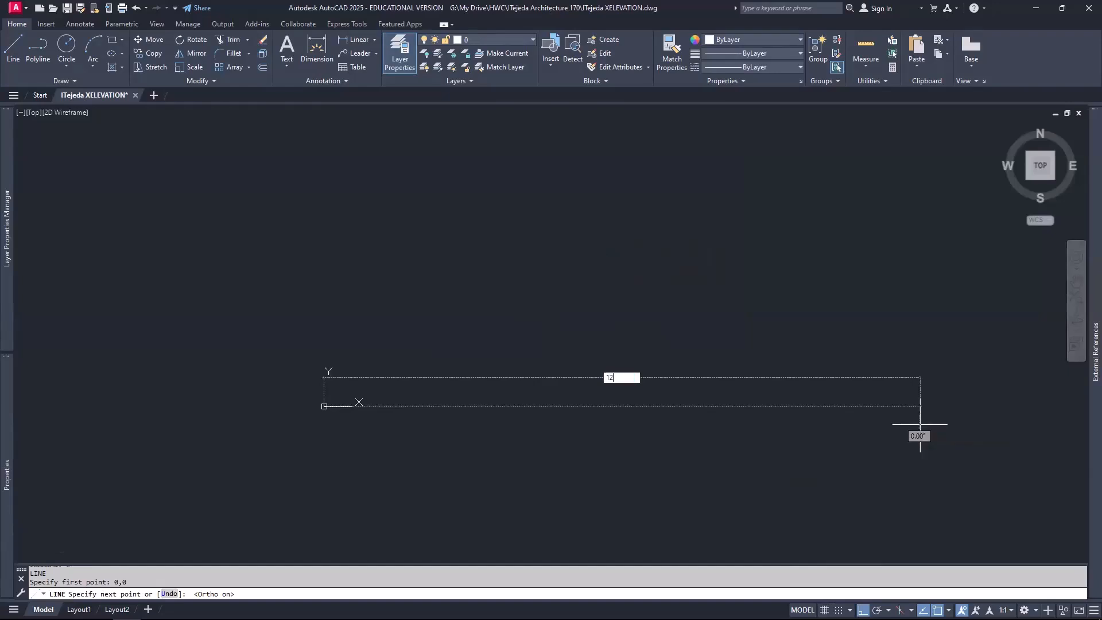
{"action": "type", "text": "5'"}
{"action": "key", "text": "Return"}
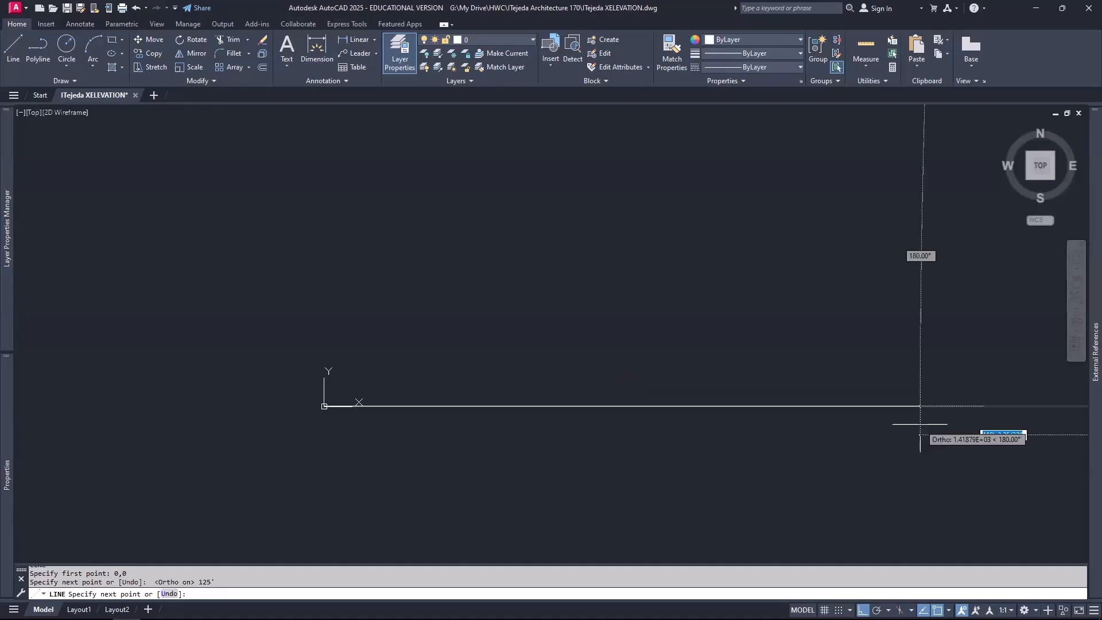
{"action": "key", "text": "Return"}
Step: Zoom to the drawing extents and check the whole horizontal line with free space above it
{"action": "type", "text": "z"}
{"action": "key", "text": "Return"}
{"action": "type", "text": "e"}
{"action": "key", "text": "Return"}
{"action": "scroll", "coordinate": [689, 332], "scroll_direction": "down", "scroll_amount": 3}
{"action": "middle_click_drag", "start_coordinate": [626, 246], "coordinate": [562, 378]}
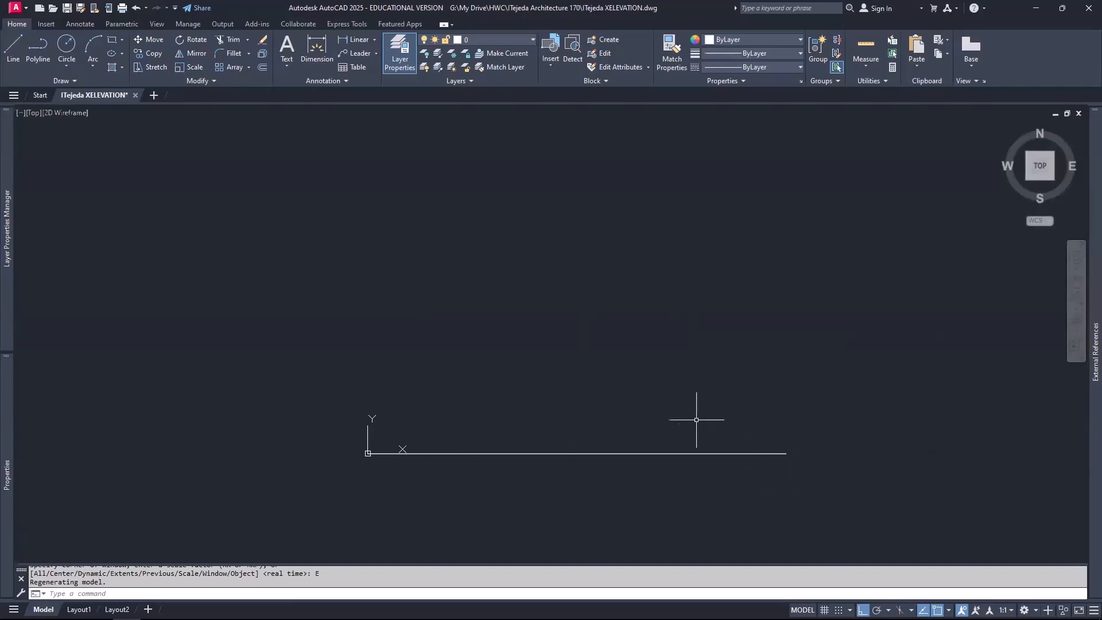
{"action": "left_click", "coordinate": [524, 454]}
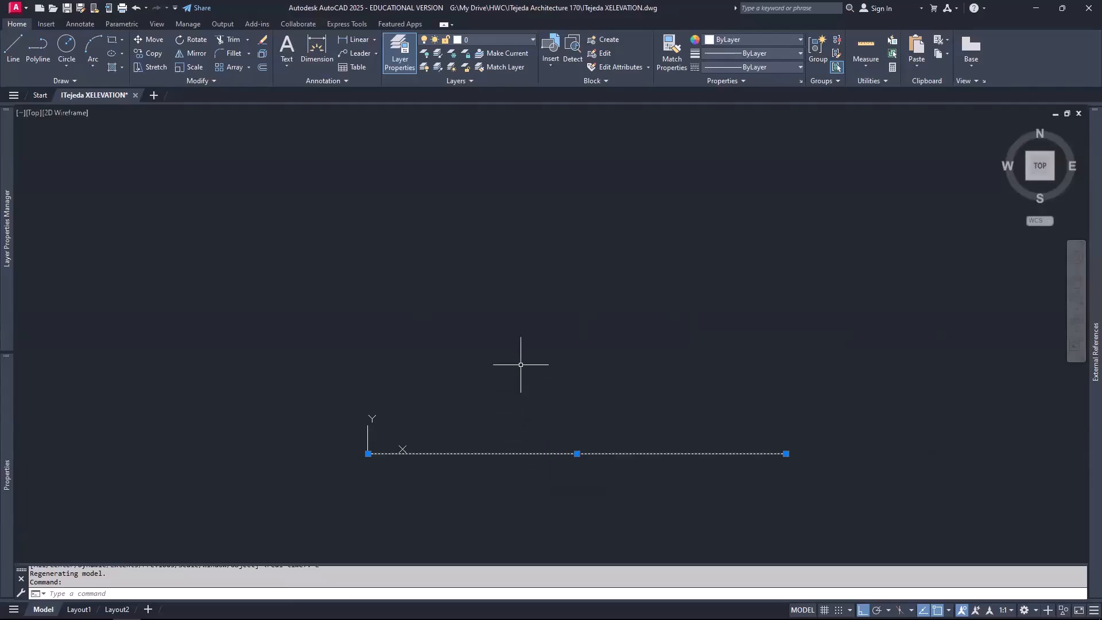
{"action": "key", "text": "Escape"}
{"action": "key", "text": "Escape"}
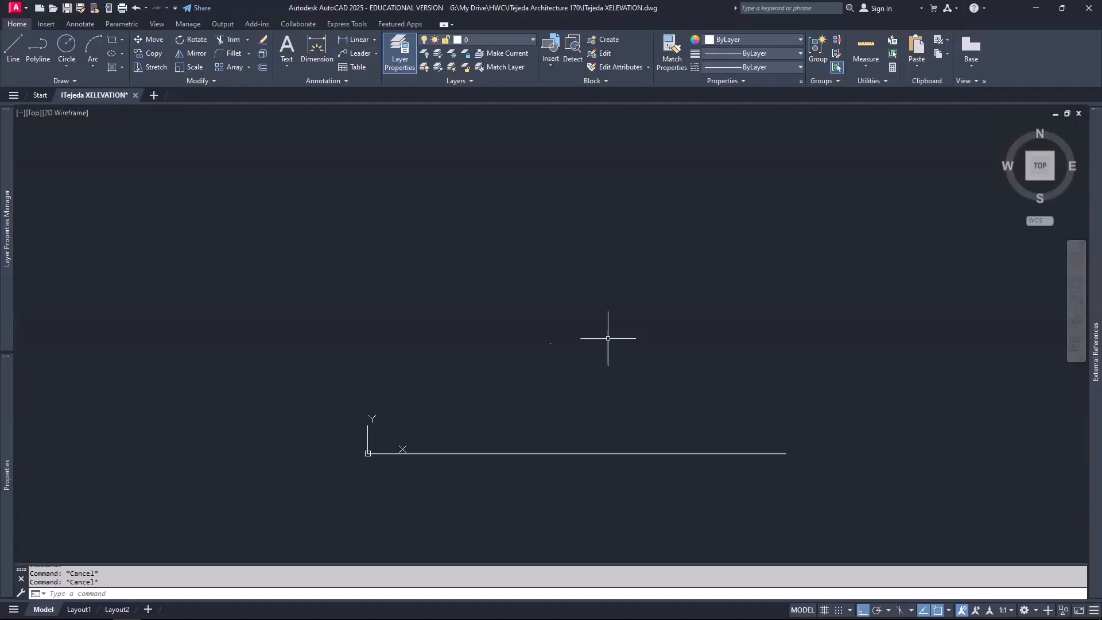
Step: Attach the XSITE drawing as an external reference with No path, placing it above the line and aligned with the line's origin end
{"action": "mouse_move", "coordinate": [1080, 370]}
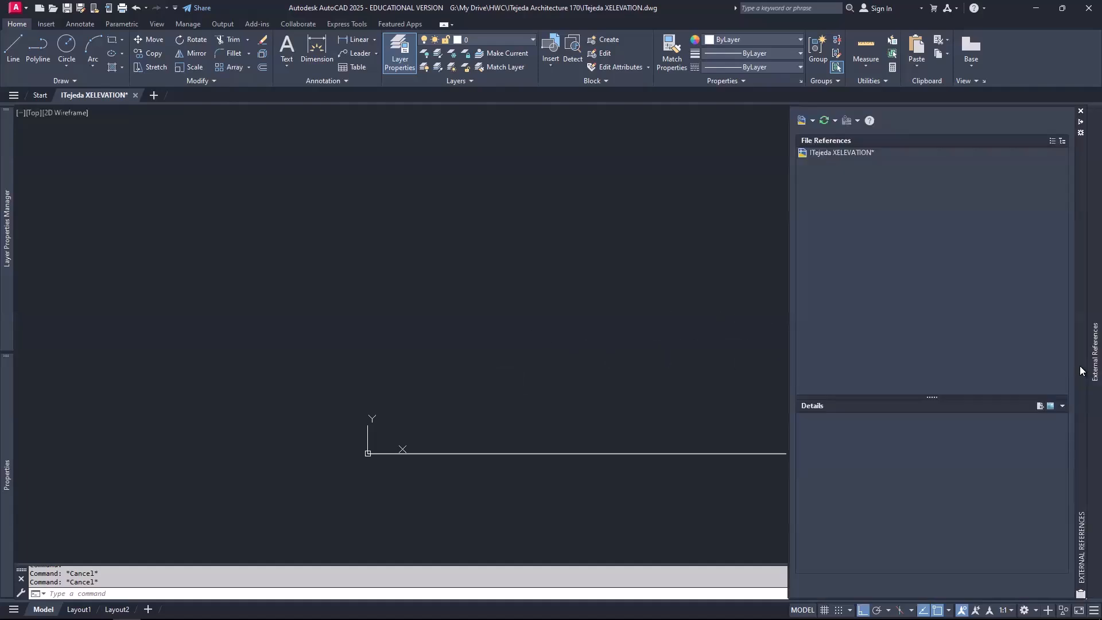
{"action": "left_click", "coordinate": [813, 122]}
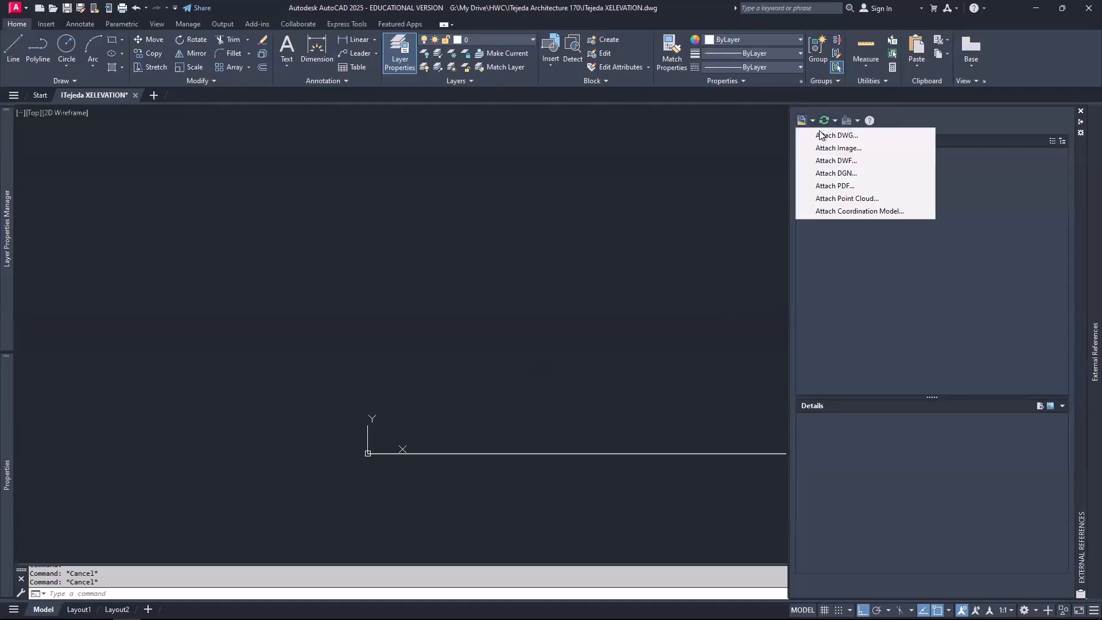
{"action": "left_click", "coordinate": [822, 136]}
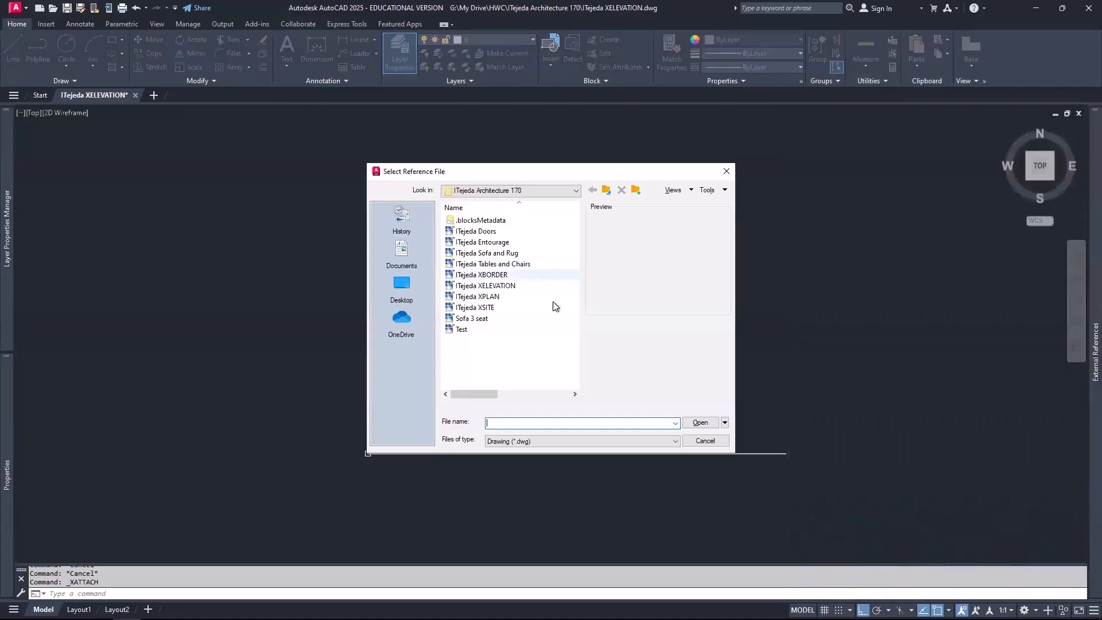
{"action": "left_click", "coordinate": [493, 307]}
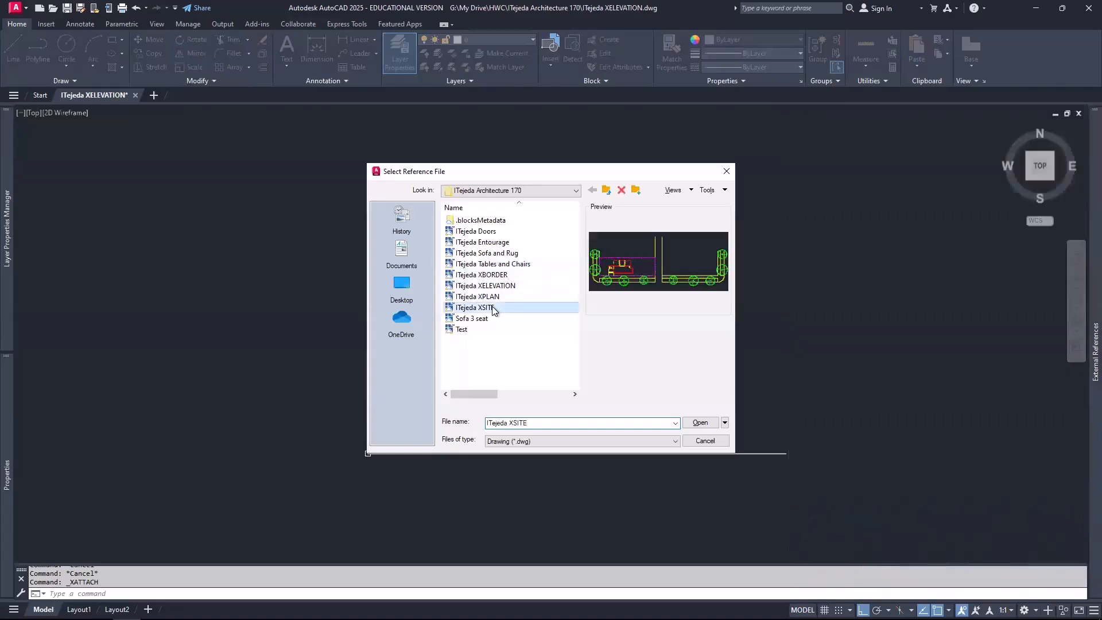
{"action": "left_click", "coordinate": [700, 423]}
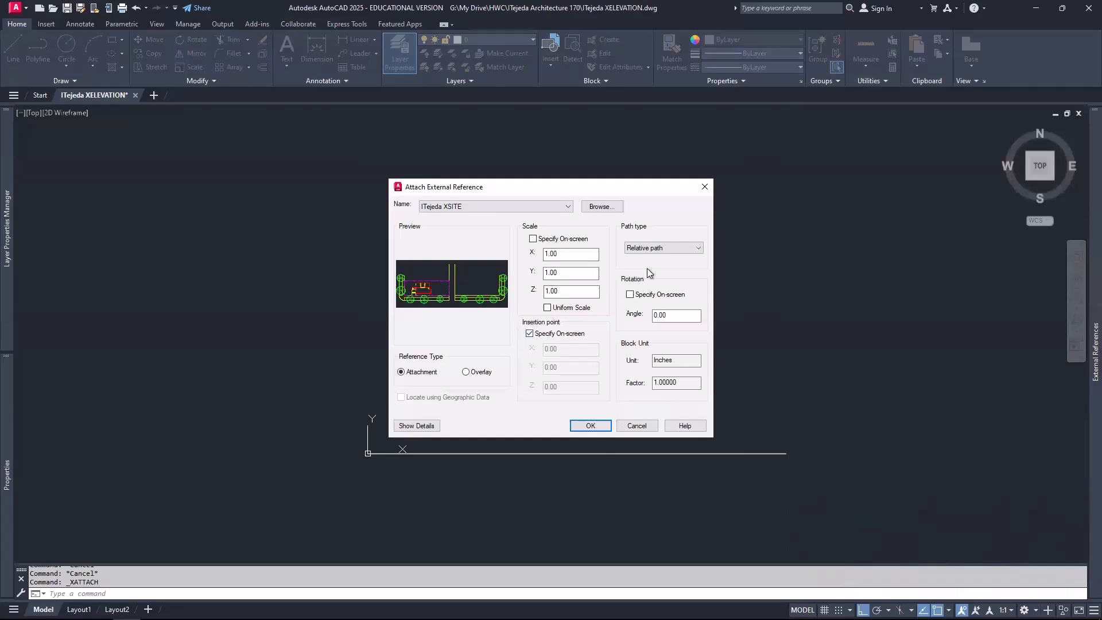
{"action": "left_click", "coordinate": [667, 249]}
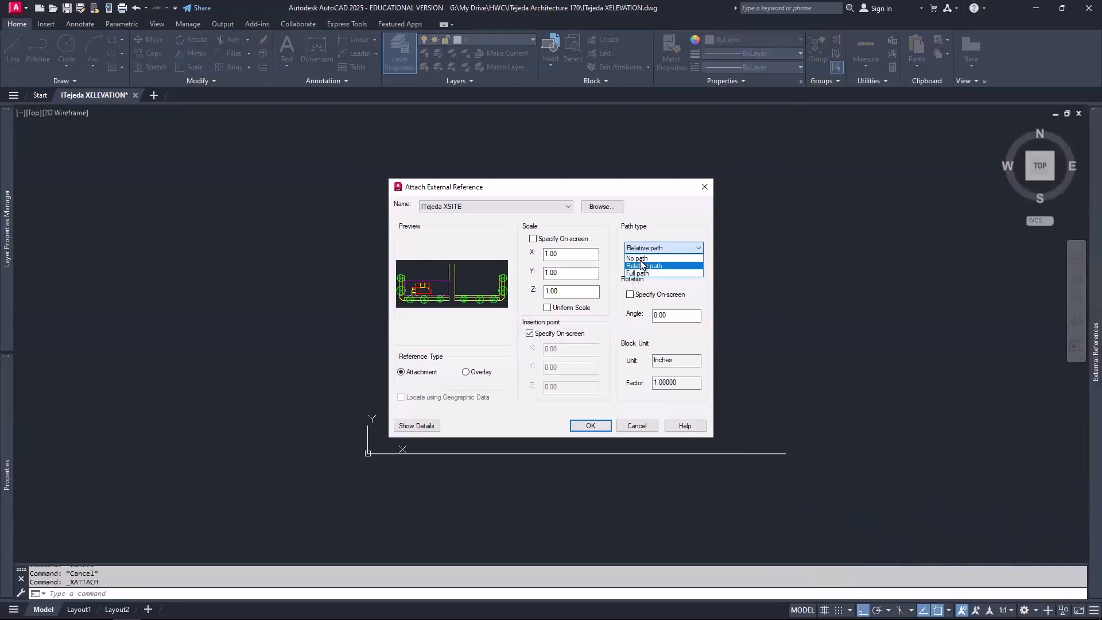
{"action": "left_click", "coordinate": [640, 259]}
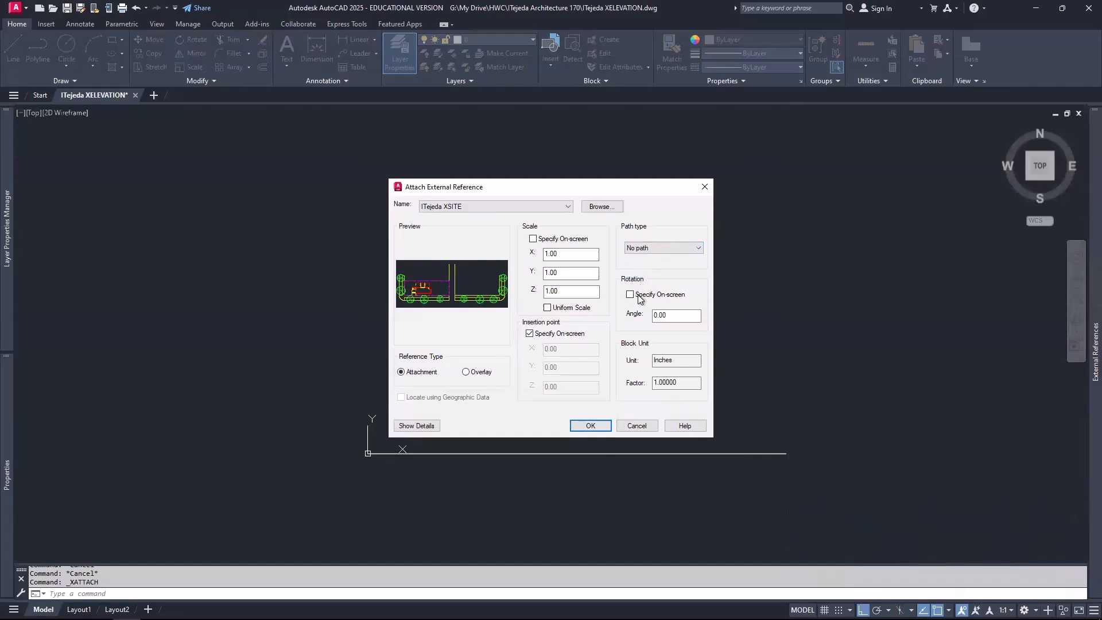
{"action": "left_click", "coordinate": [591, 426]}
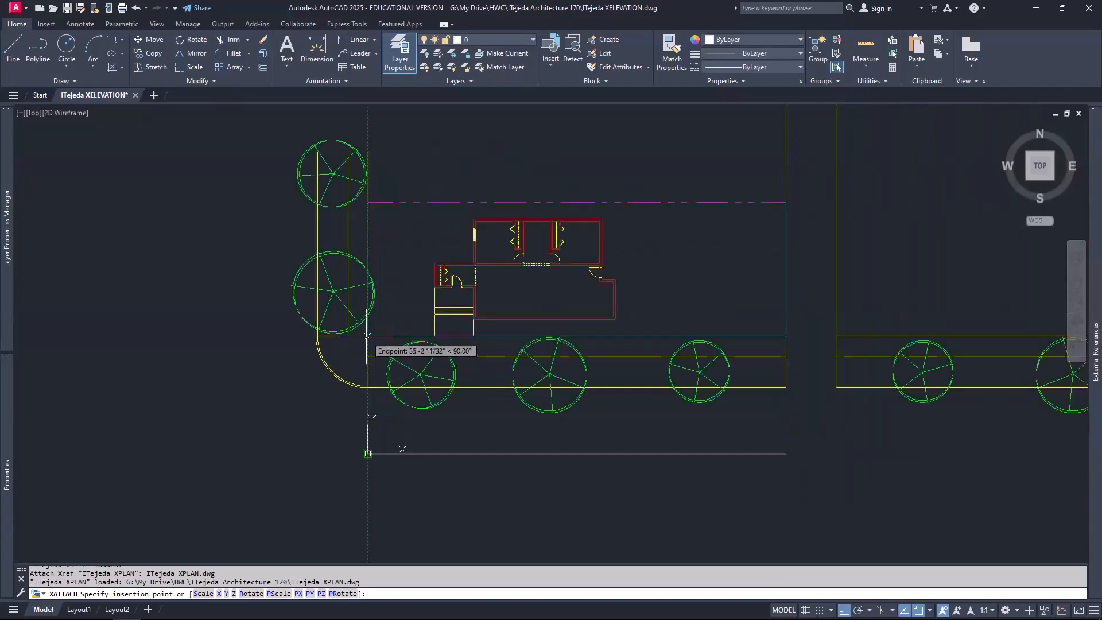
{"action": "left_click", "coordinate": [368, 327]}
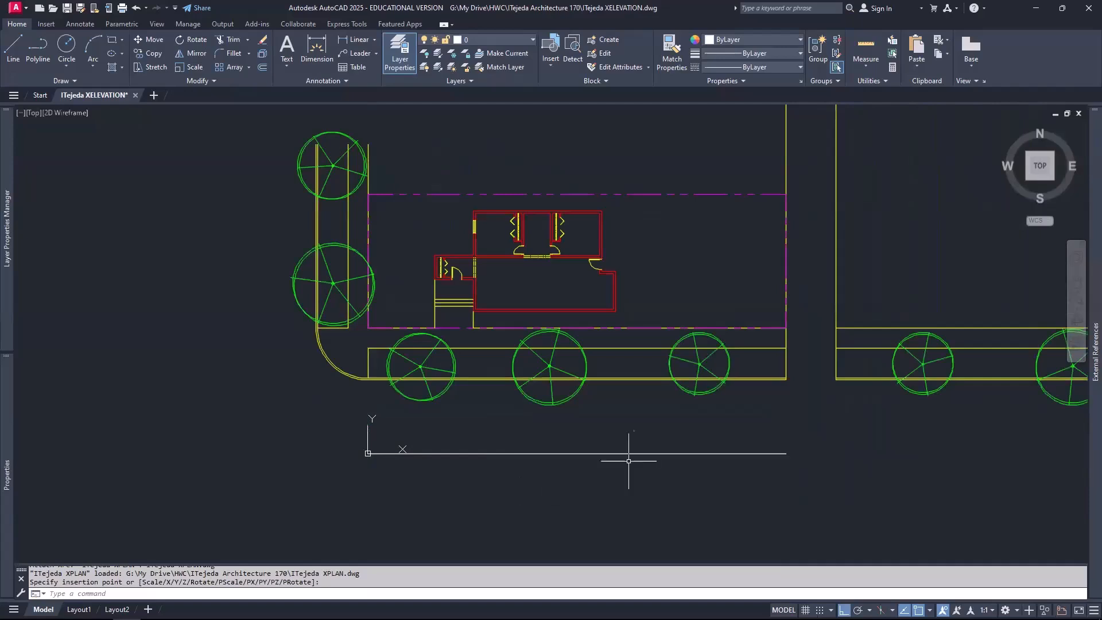
Step: Clip the XSITE reference with a rectangular boundary around the lot containing the house and its adjoining street trees
{"action": "scroll", "coordinate": [653, 425], "scroll_direction": "down", "scroll_amount": 2}
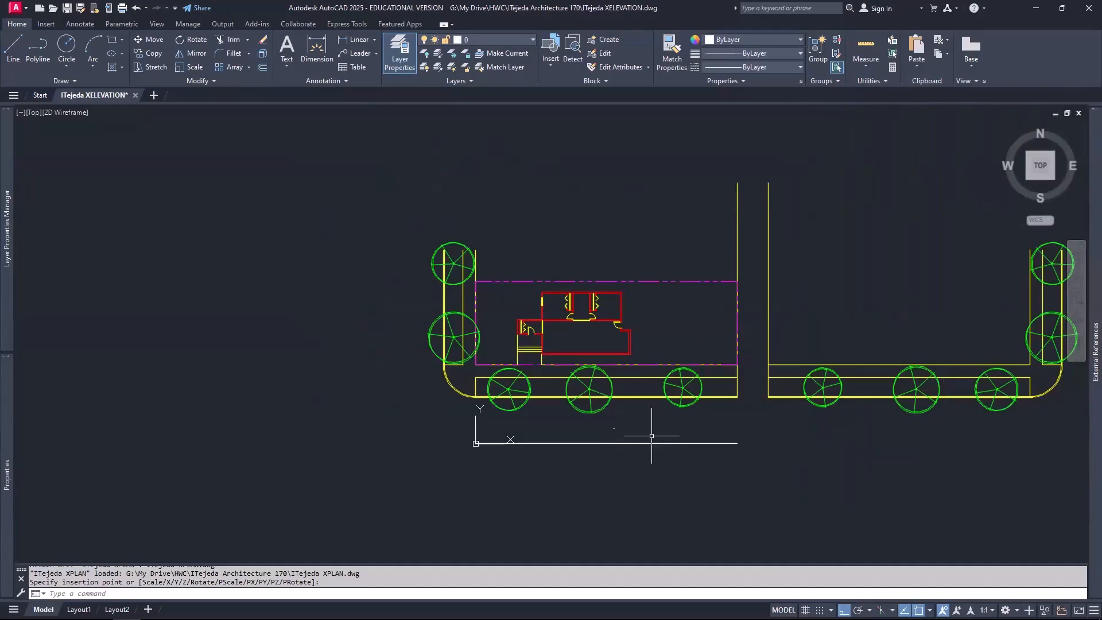
{"action": "left_click", "coordinate": [587, 352]}
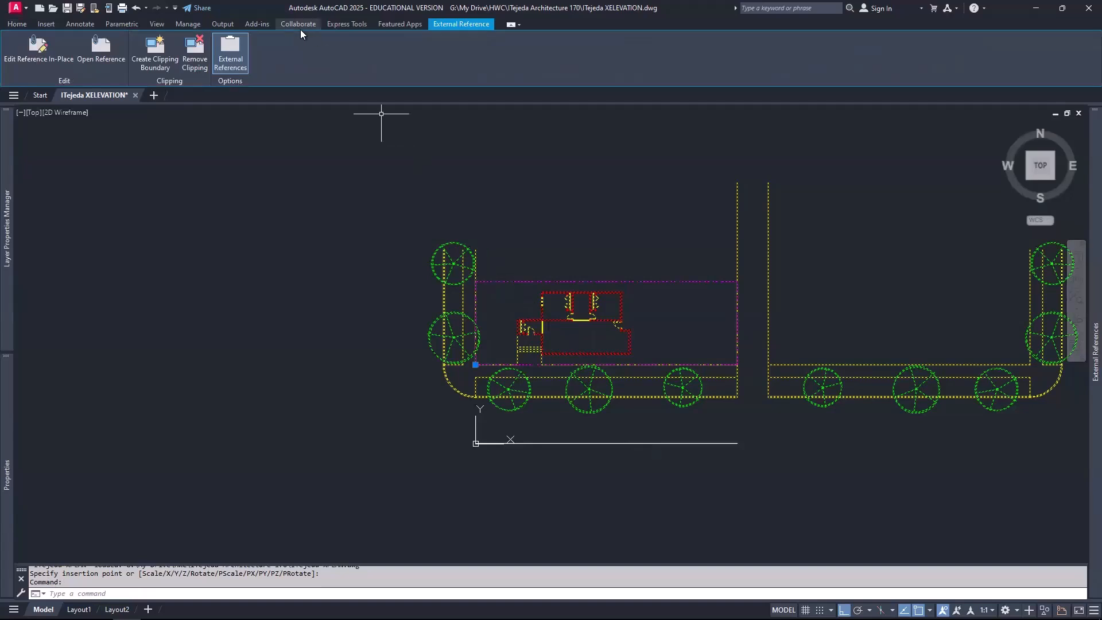
{"action": "left_click", "coordinate": [155, 49]}
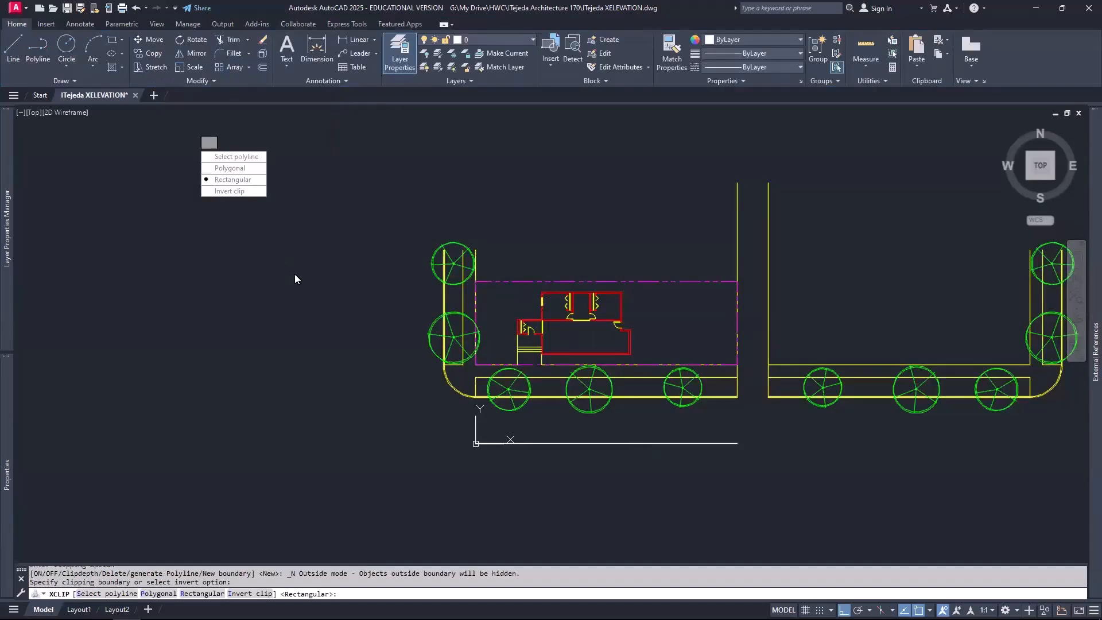
{"action": "left_click", "coordinate": [250, 180]}
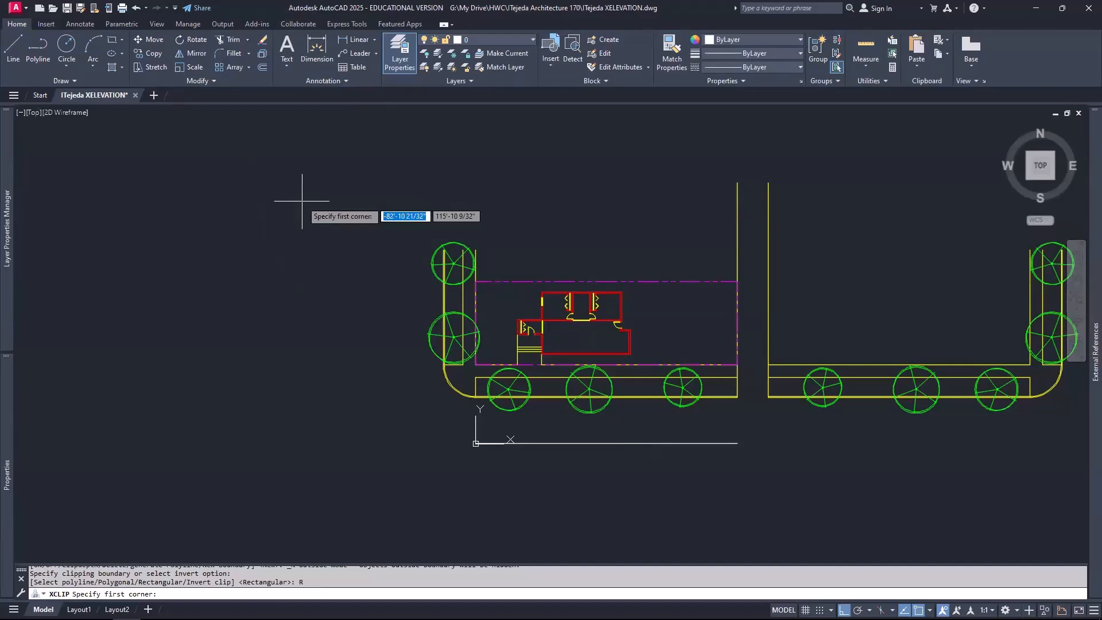
{"action": "left_click", "coordinate": [420, 223]}
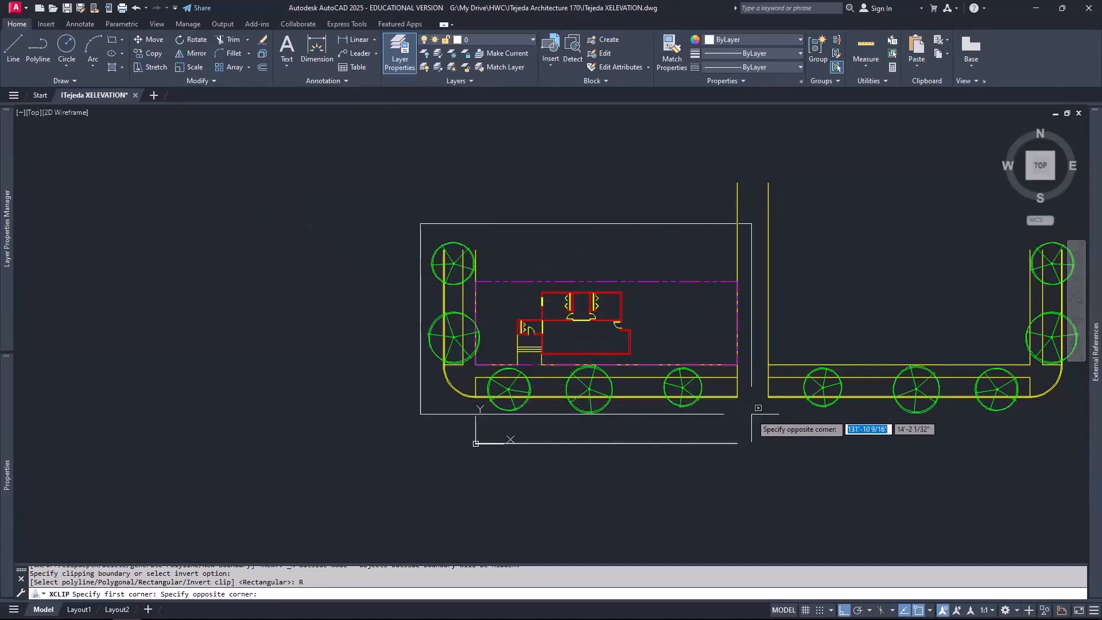
{"action": "left_click", "coordinate": [751, 424]}
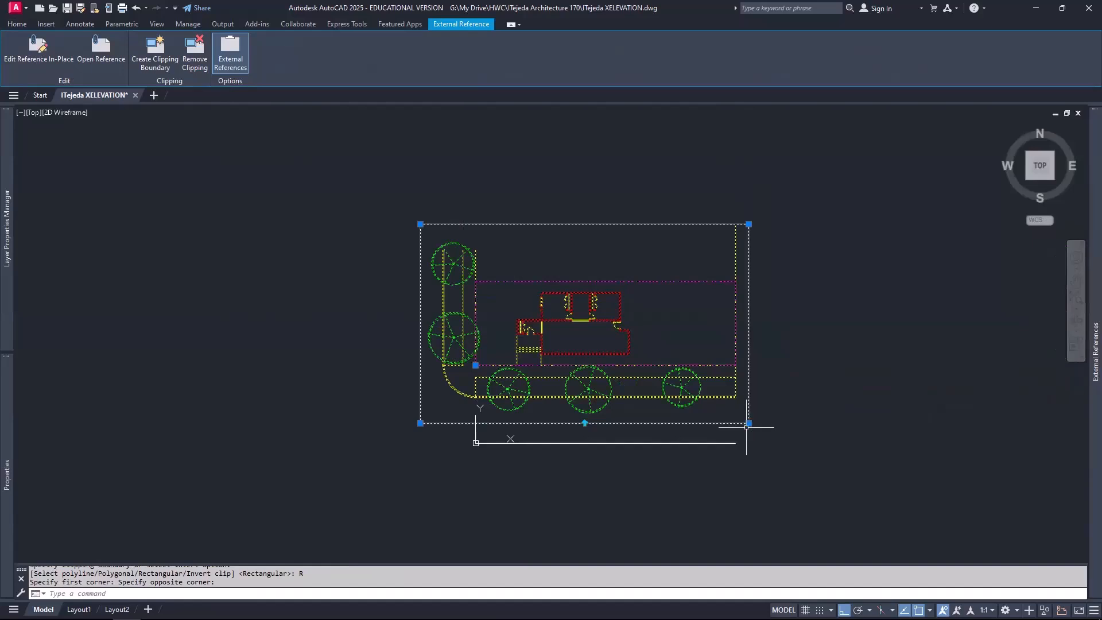
Step: Tighten the clipping boundary by raising its lower edge about 9'-2", moving its west edge inward about 7'-6" and lowering its upper edge about 31'-8"
{"action": "scroll", "coordinate": [751, 415], "scroll_direction": "up", "scroll_amount": 2}
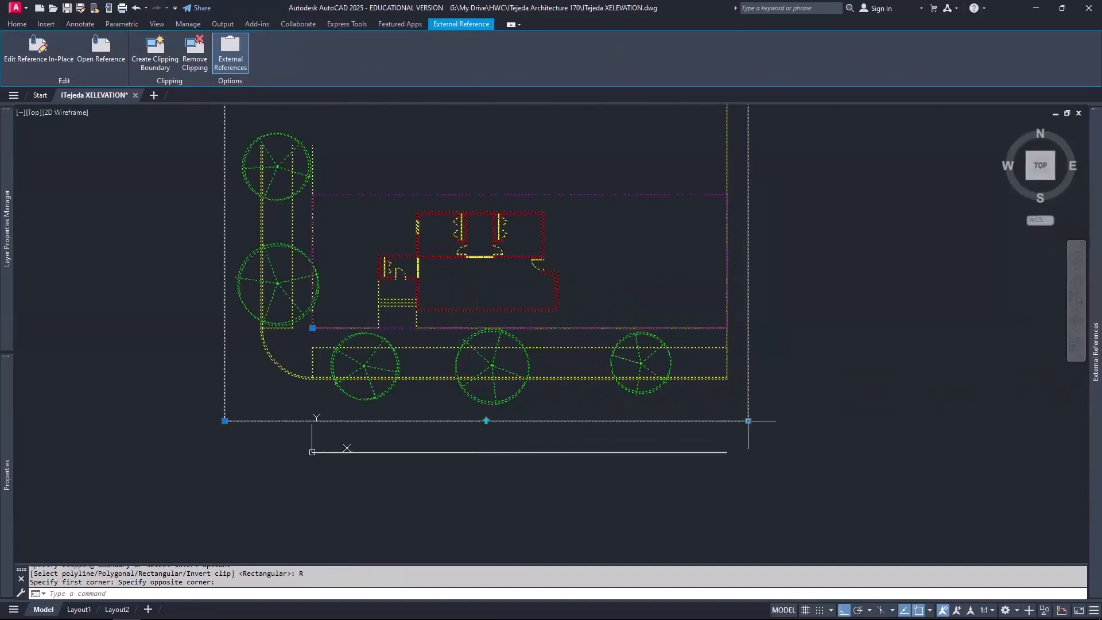
{"action": "left_click", "coordinate": [747, 421]}
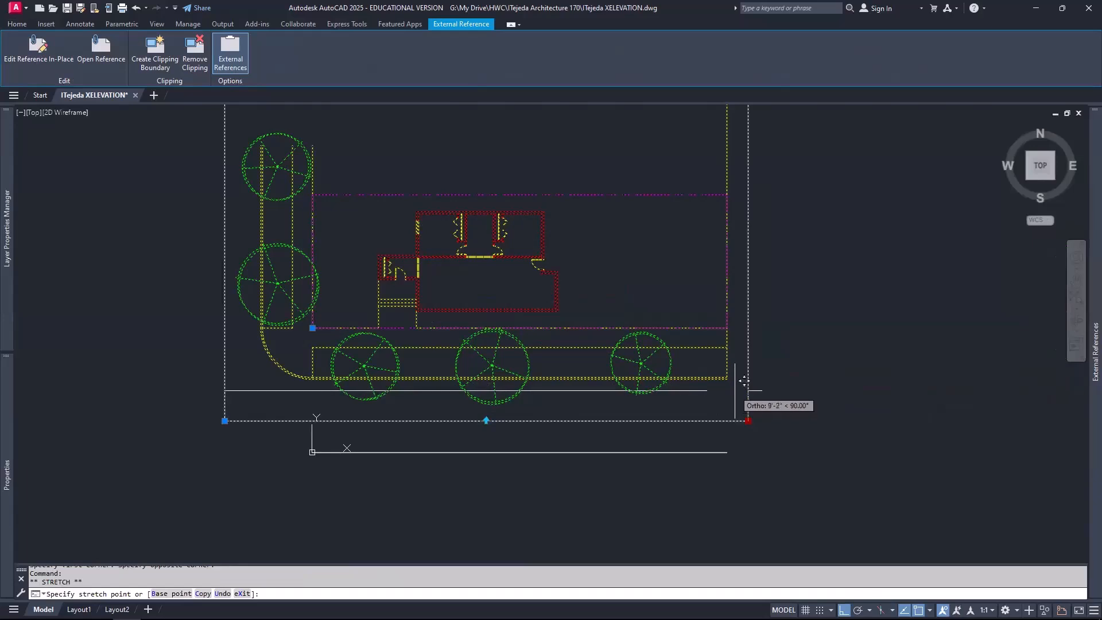
{"action": "left_click", "coordinate": [735, 391]}
{"action": "middle_click_drag", "start_coordinate": [540, 299], "coordinate": [603, 367]}
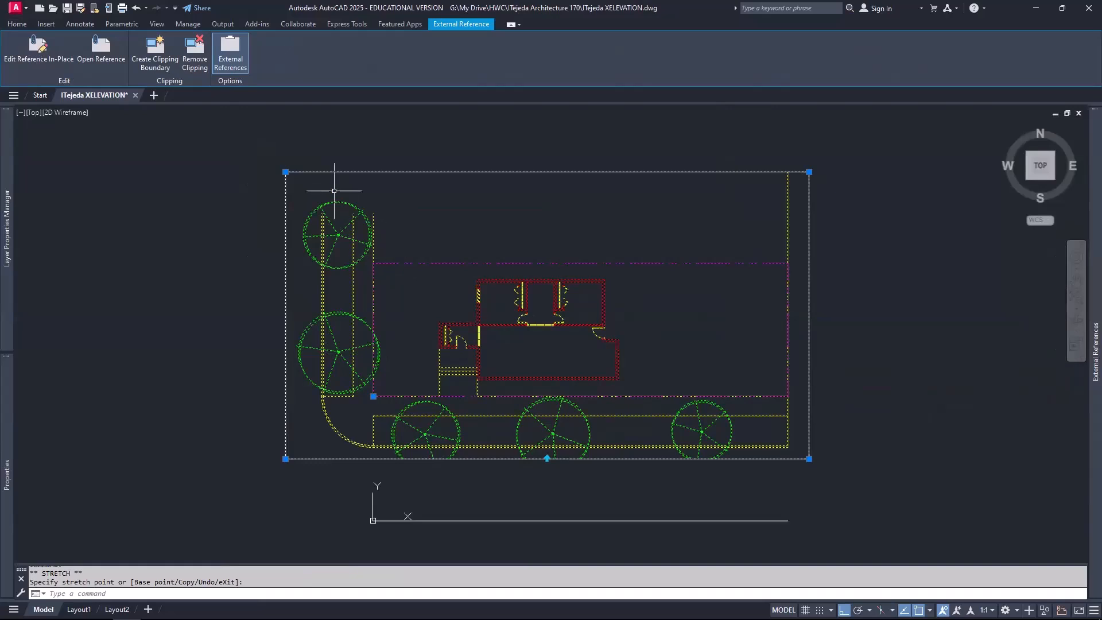
{"action": "left_click", "coordinate": [285, 172]}
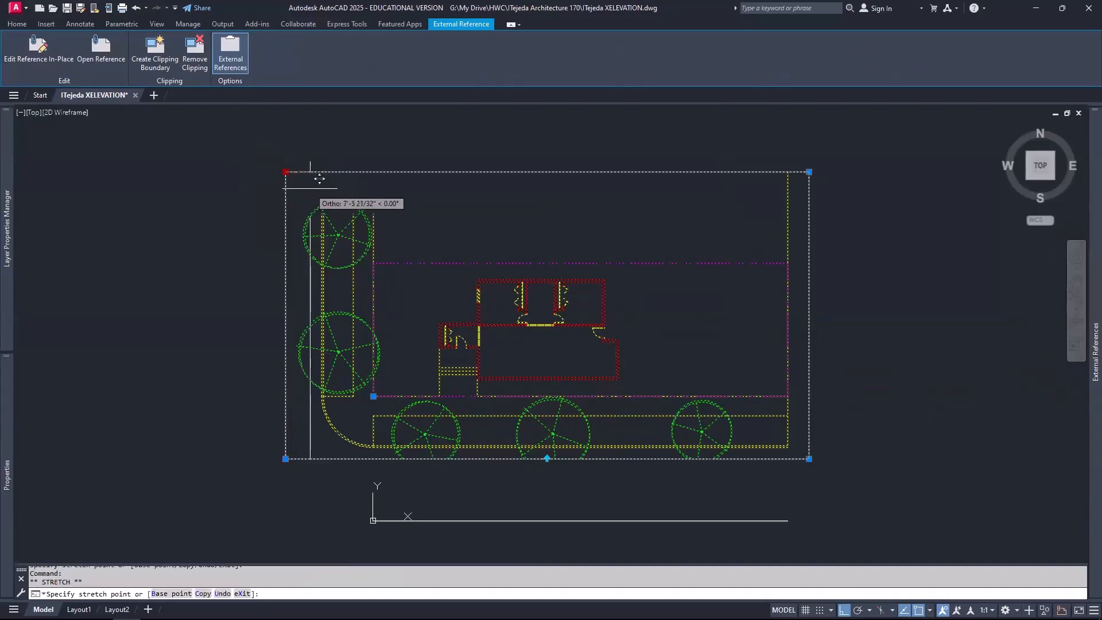
{"action": "left_click", "coordinate": [310, 188]}
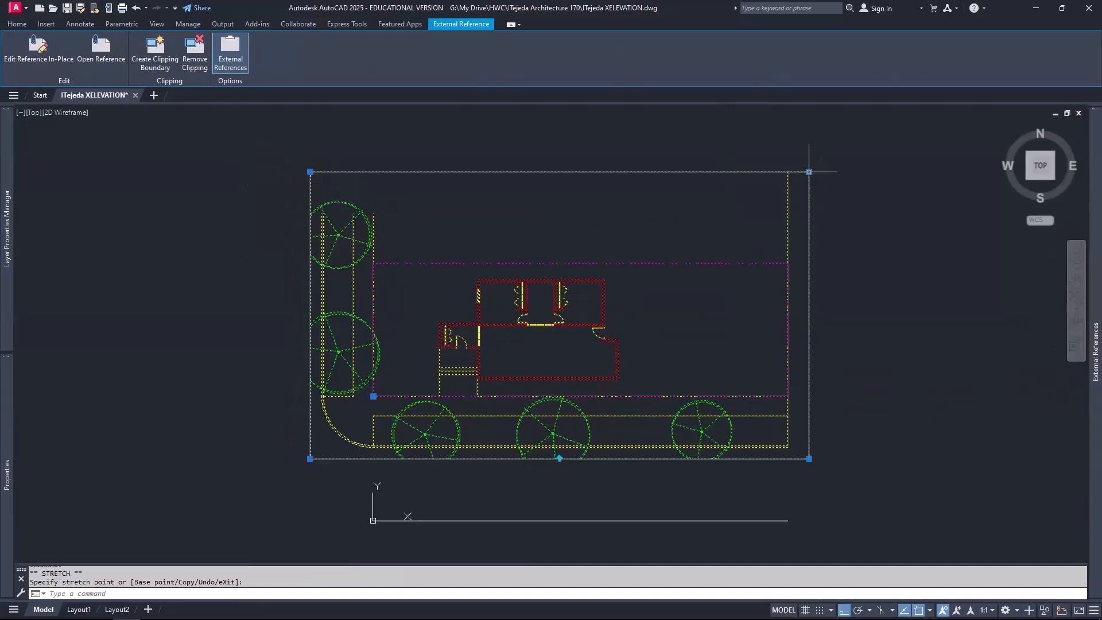
{"action": "left_click", "coordinate": [809, 172]}
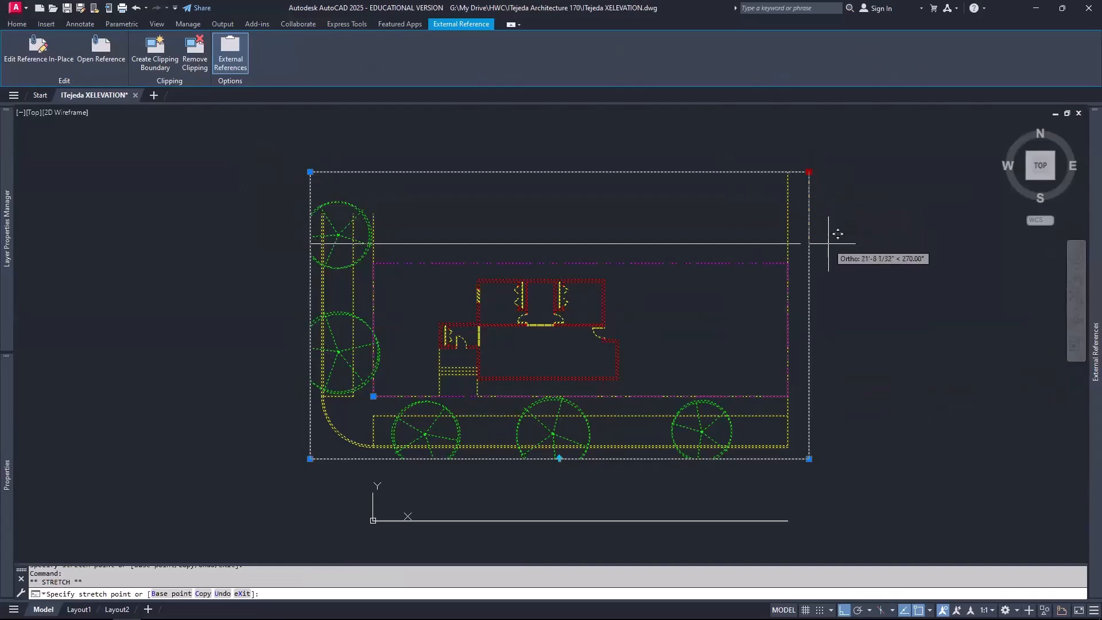
{"action": "left_click", "coordinate": [828, 244]}
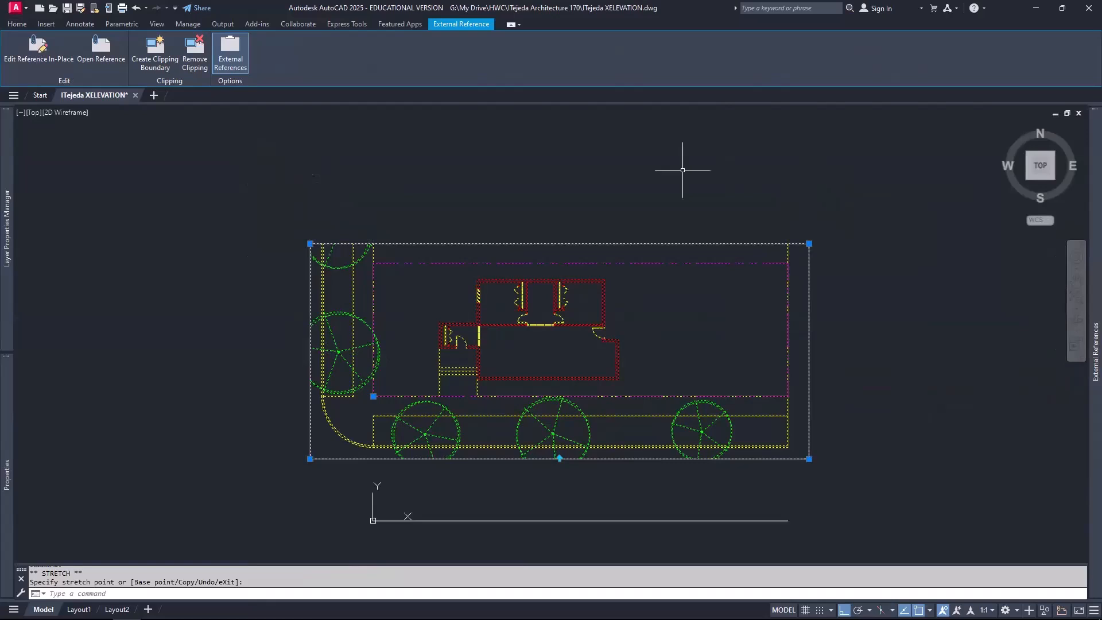
{"action": "key", "text": "Escape"}
{"action": "key", "text": "Escape"}
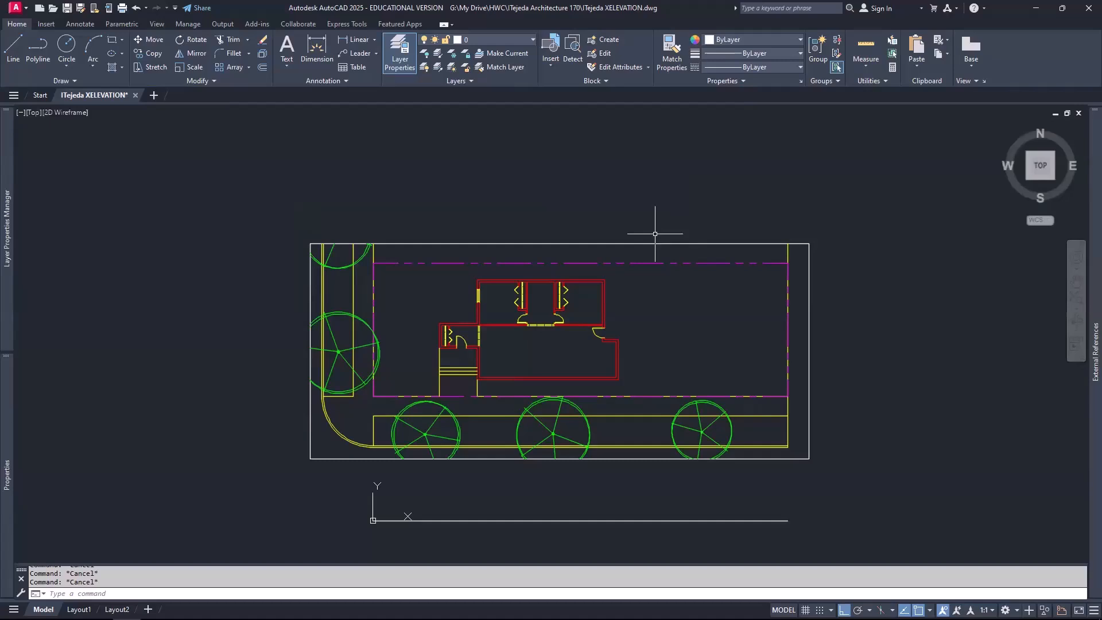
Step: Hide the clipping frame of the external reference by setting XCLIPFRAME to 0
{"action": "type", "text": "XCLIP"}
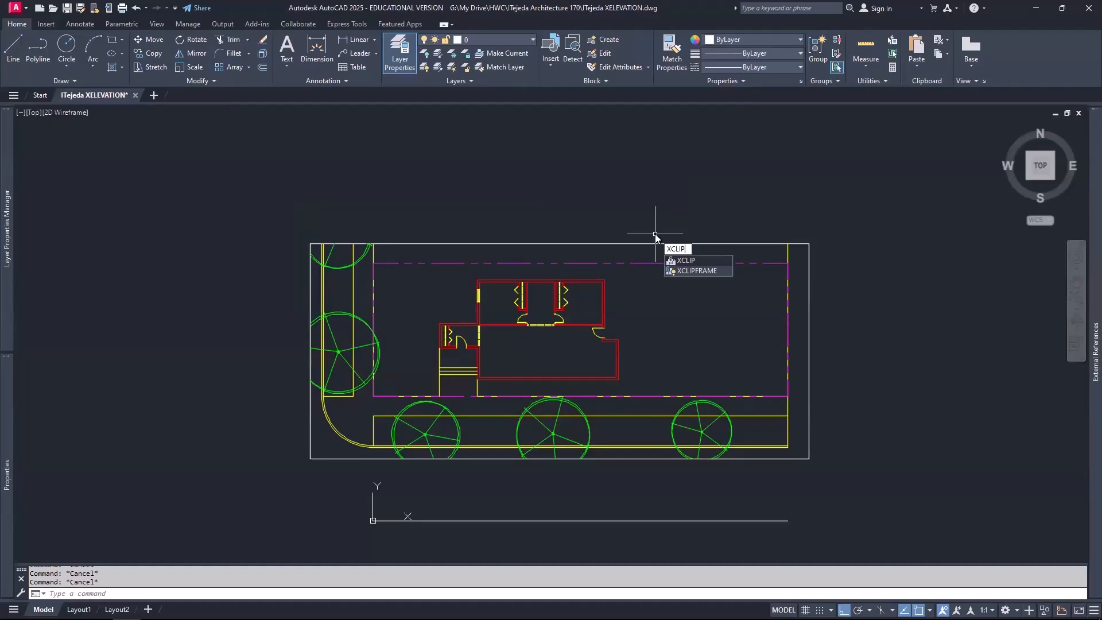
{"action": "type", "text": "FRAME"}
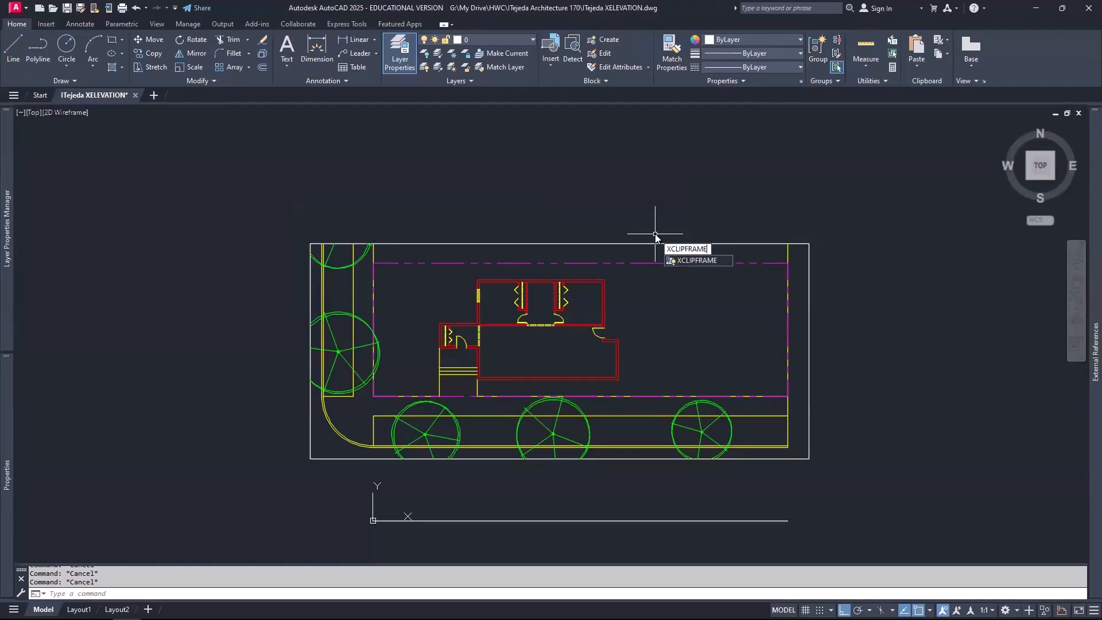
{"action": "key", "text": "Return"}
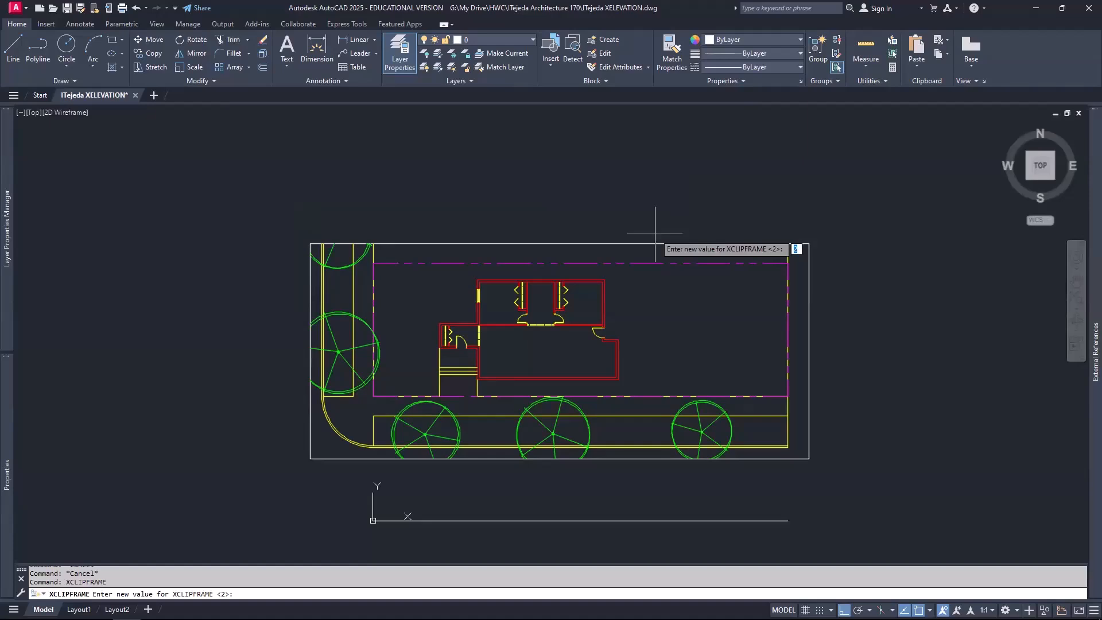
{"action": "type", "text": "0"}
{"action": "key", "text": "Return"}
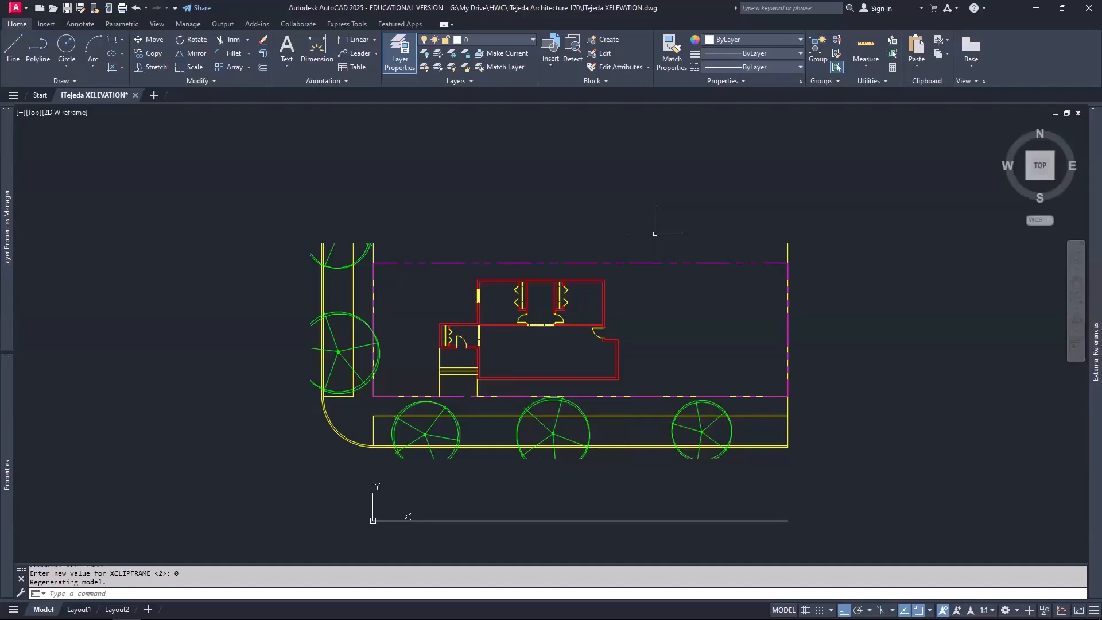
Step: Look up XCLIPFRAME in the help, read the system variable's value descriptions and close the help window
{"action": "left_click", "coordinate": [778, 8]}
{"action": "type", "text": "XCLIPFRAME"}
{"action": "key", "text": "Return"}
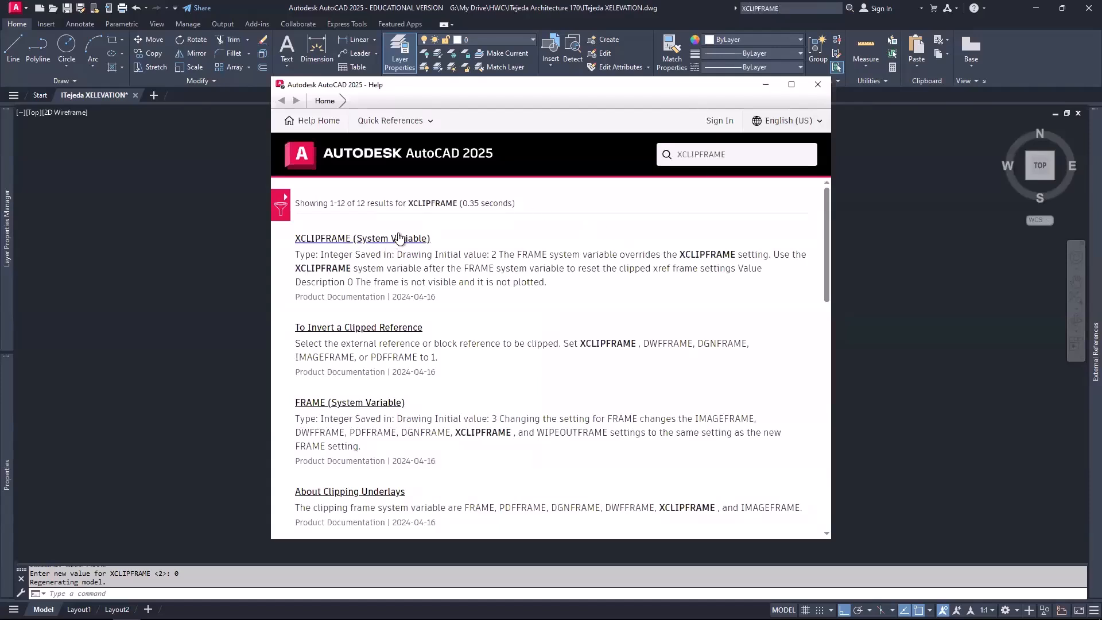
{"action": "left_click", "coordinate": [339, 240]}
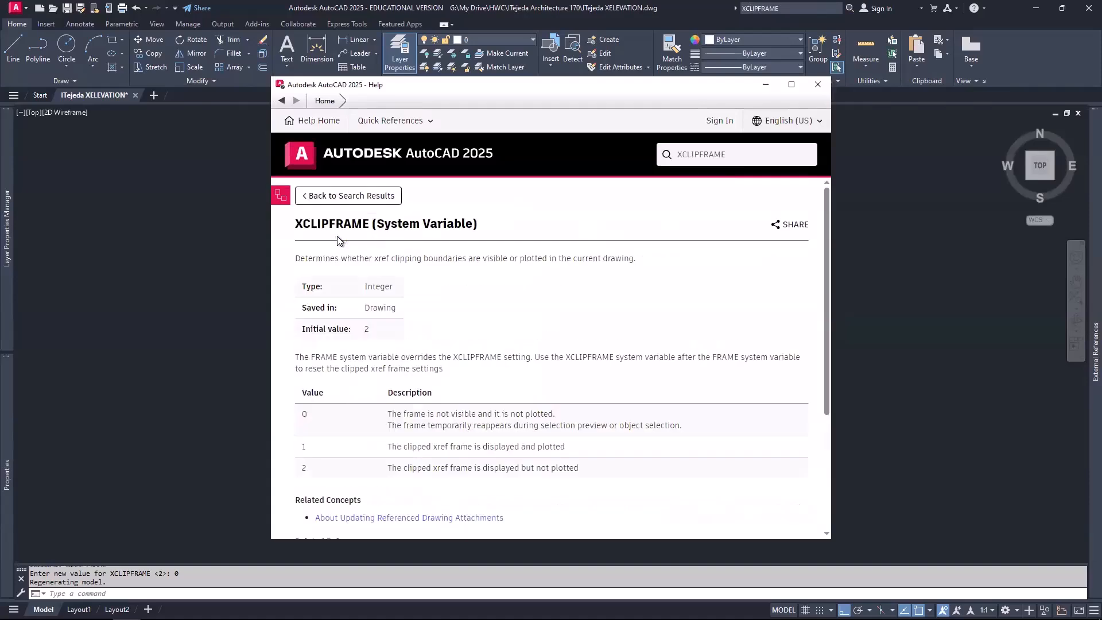
{"action": "scroll", "coordinate": [409, 302], "scroll_direction": "down", "scroll_amount": 1}
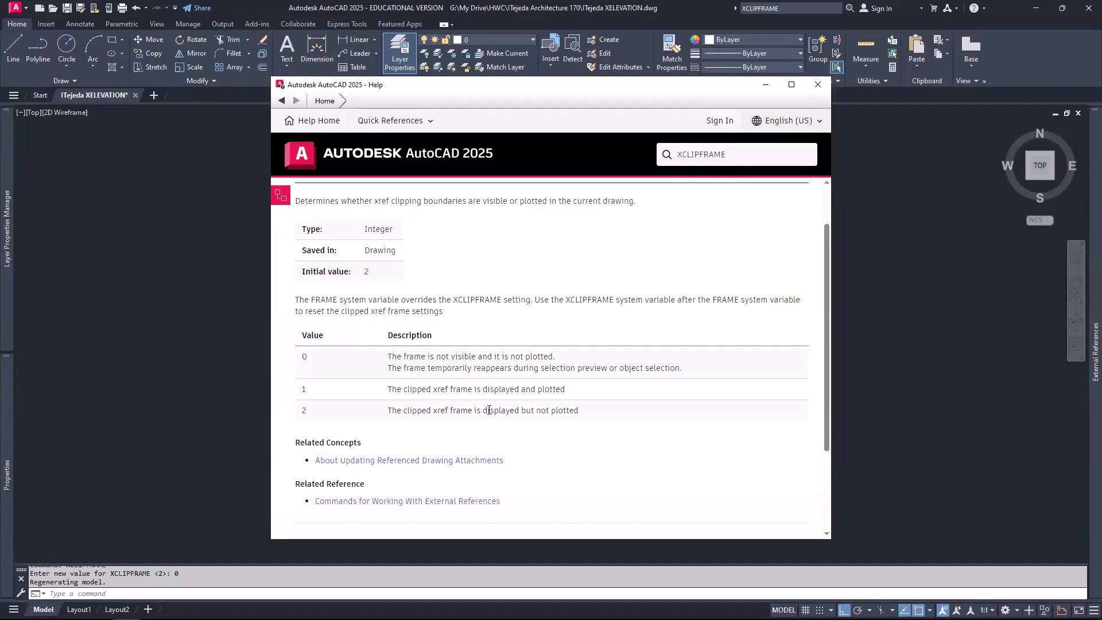
{"action": "left_click", "coordinate": [818, 87]}
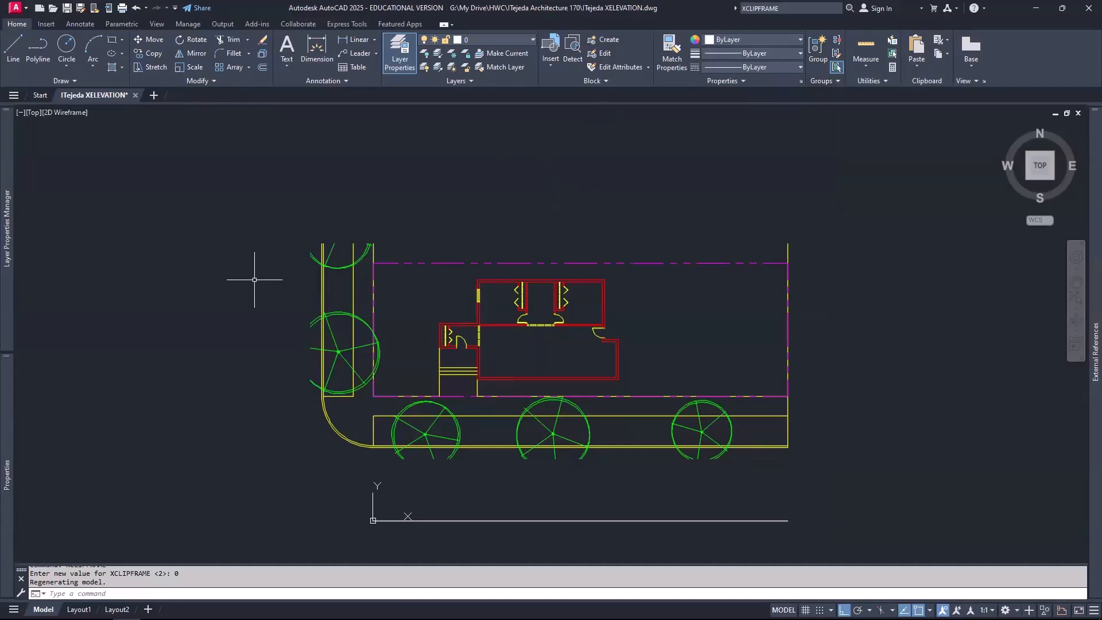
Step: Switch to the XELEVATION PDF in the browser, shrink its window beside the layer manager and examine the list of required layers
{"action": "mouse_move", "coordinate": [3, 282]}
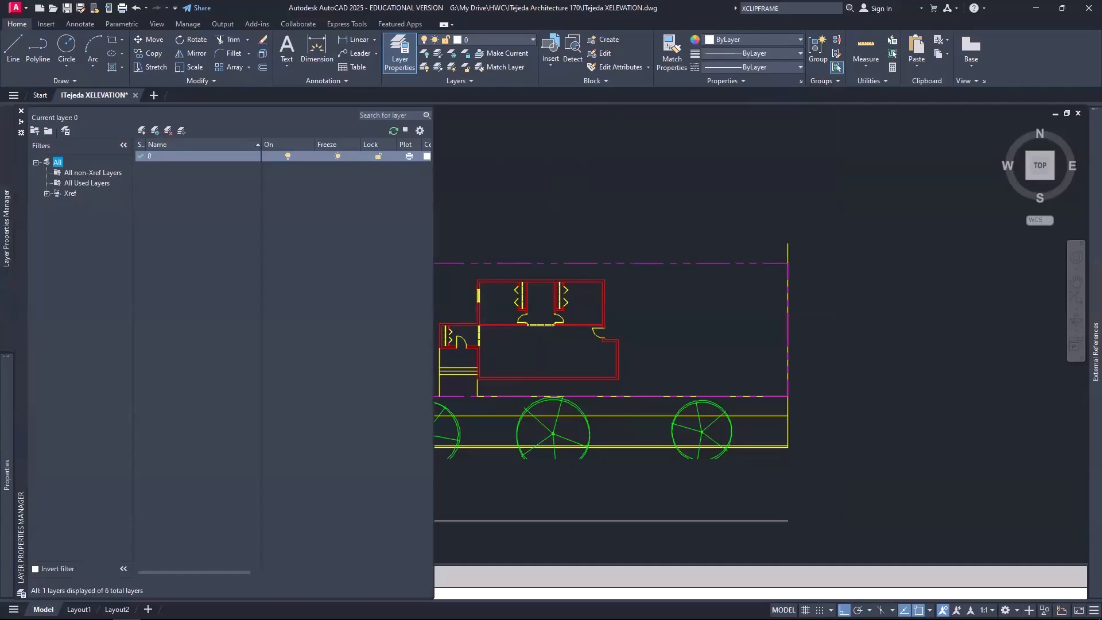
{"action": "left_click", "coordinate": [576, 606]}
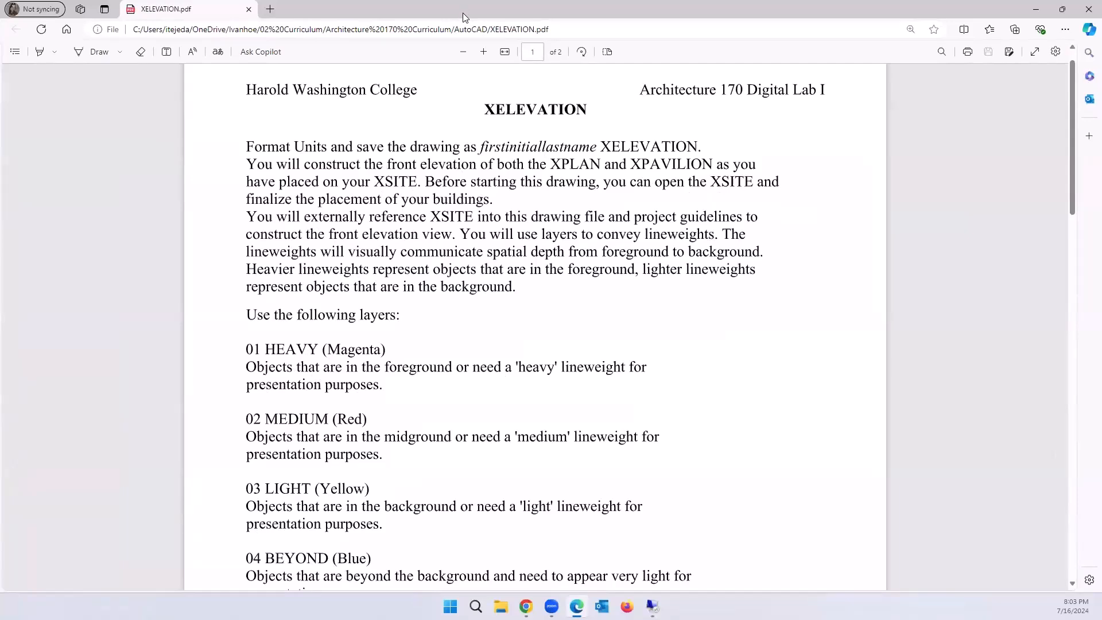
{"action": "double_click", "coordinate": [463, 13]}
{"action": "scroll", "coordinate": [760, 250], "scroll_direction": "down", "scroll_amount": 3}
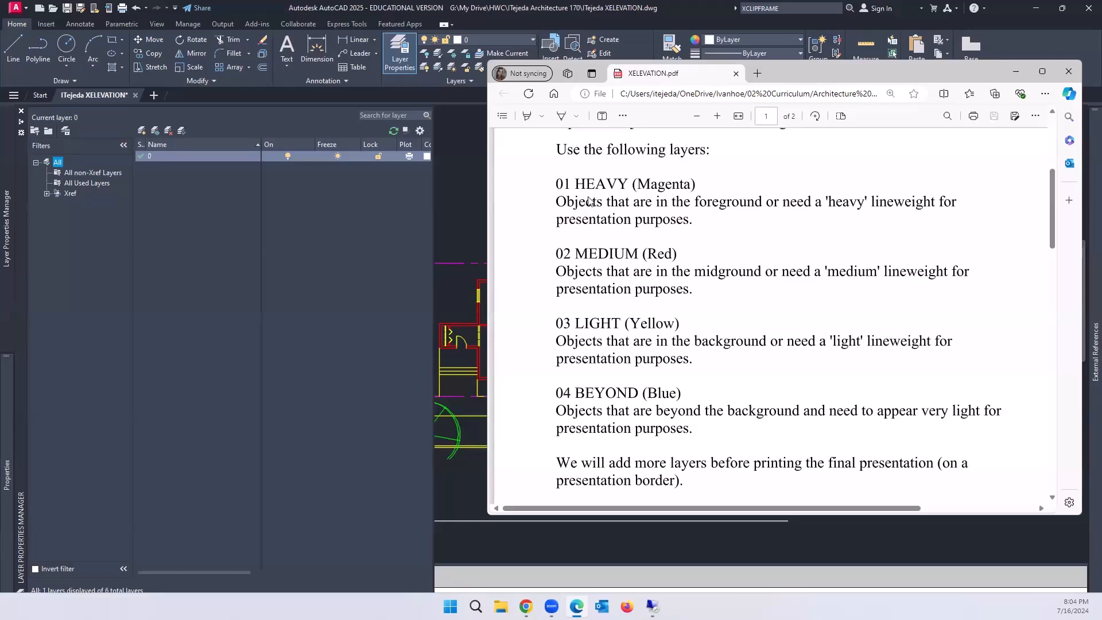
Step: Return to the drawing's layer manager and create a new layer named 01 Heavy
{"action": "left_click", "coordinate": [143, 131]}
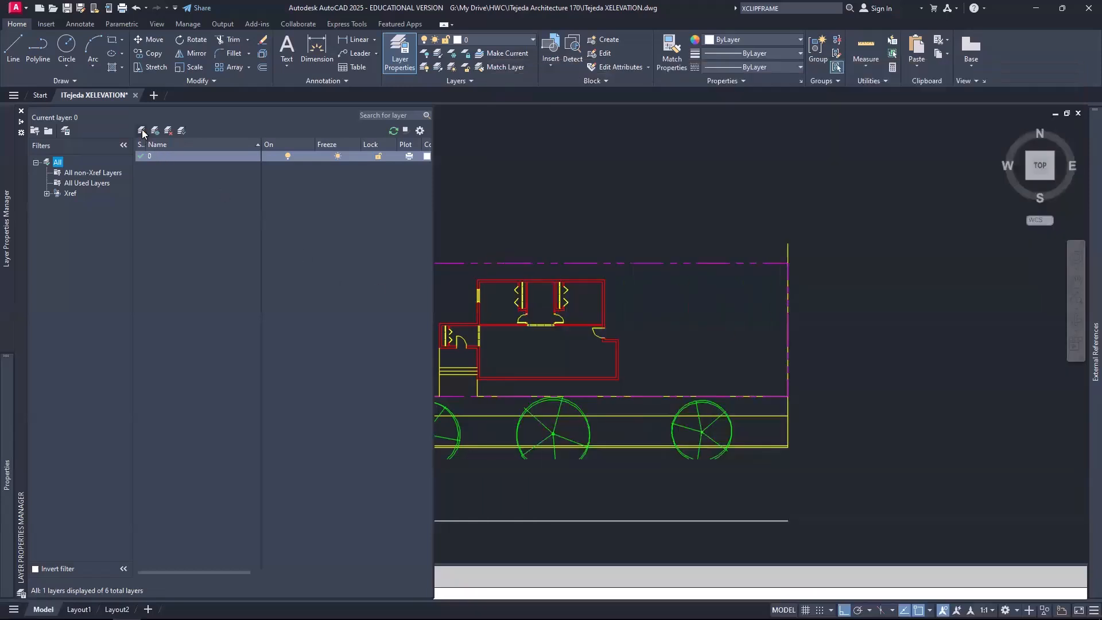
{"action": "left_click", "coordinate": [142, 132]}
{"action": "type", "text": "01"}
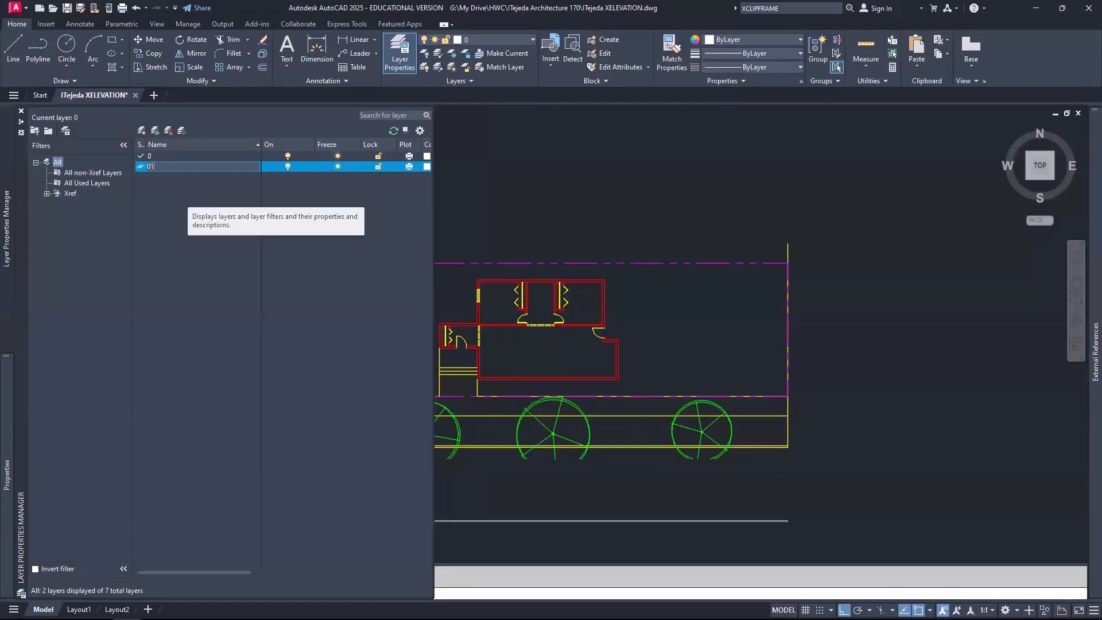
{"action": "type", "text": " hEAVY"}
{"action": "key", "text": "BackSpace"}
{"action": "key", "text": "BackSpace"}
{"action": "key", "text": "BackSpace"}
{"action": "key", "text": "BackSpace"}
{"action": "key", "text": "BackSpace"}
{"action": "type", "text": "Haevy"}
{"action": "key", "text": "BackSpace"}
{"action": "key", "text": "BackSpace"}
{"action": "key", "text": "BackSpace"}
{"action": "key", "text": "BackSpace"}
{"action": "key", "text": "BackSpace"}
{"action": "type", "text": "eq"}
{"action": "key", "text": "BackSpace"}
{"action": "key", "text": "BackSpace"}
{"action": "key", "text": "BackSpace"}
{"action": "type", "text": "avy"}
Step: Widen the layer manager to expose the color column and set the 01 Heavy layer's color to magenta
{"action": "left_click_drag", "start_coordinate": [433, 184], "coordinate": [487, 185]}
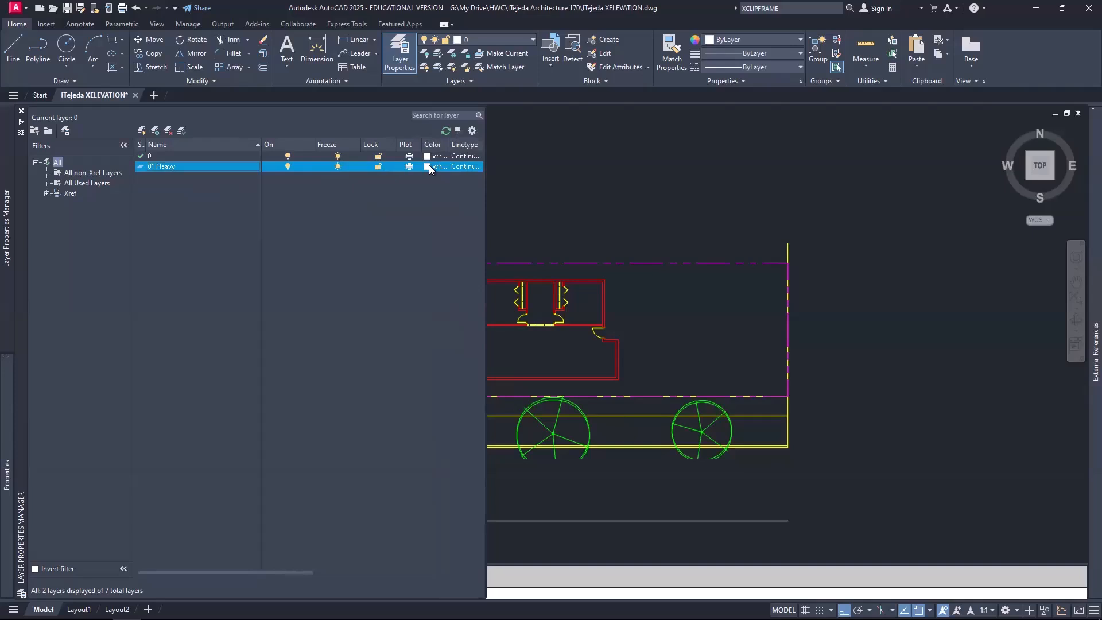
{"action": "left_click", "coordinate": [427, 167]}
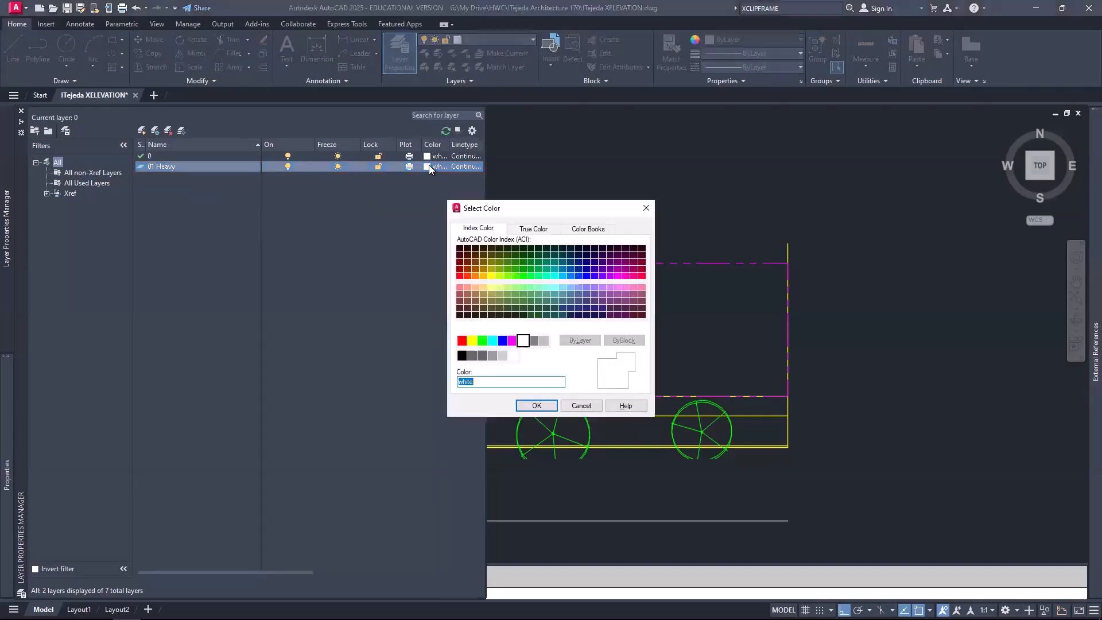
{"action": "left_click", "coordinate": [512, 341]}
{"action": "left_click", "coordinate": [536, 406]}
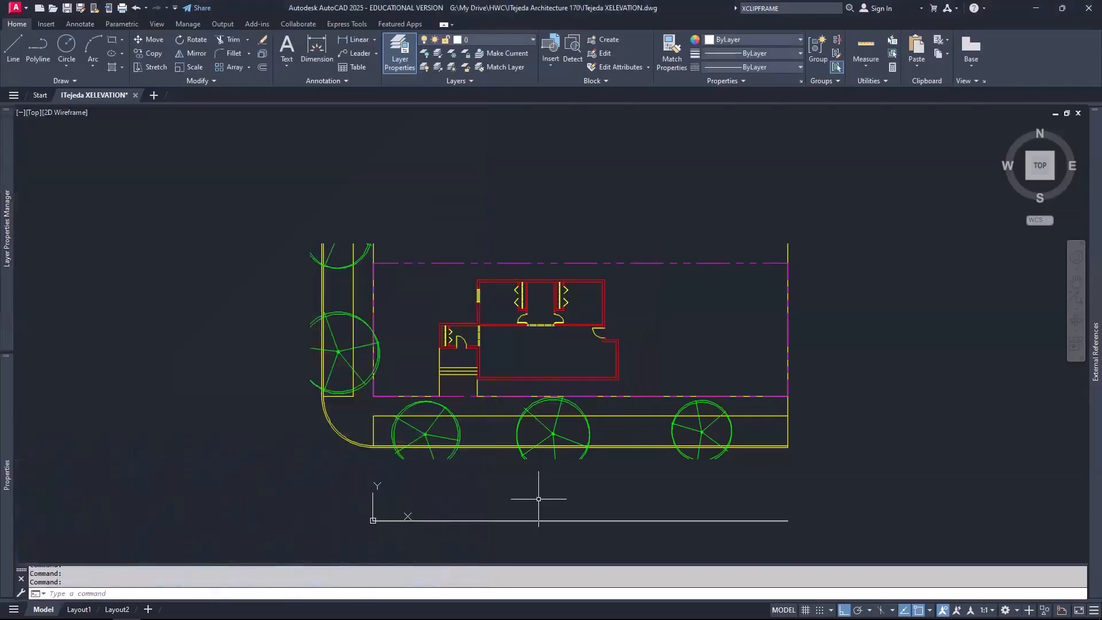
Step: Check the layer list in the XELEVATION PDF, then create the layer 02 Medium in the drawing and color it red
{"action": "key", "text": "alt+Tab"}
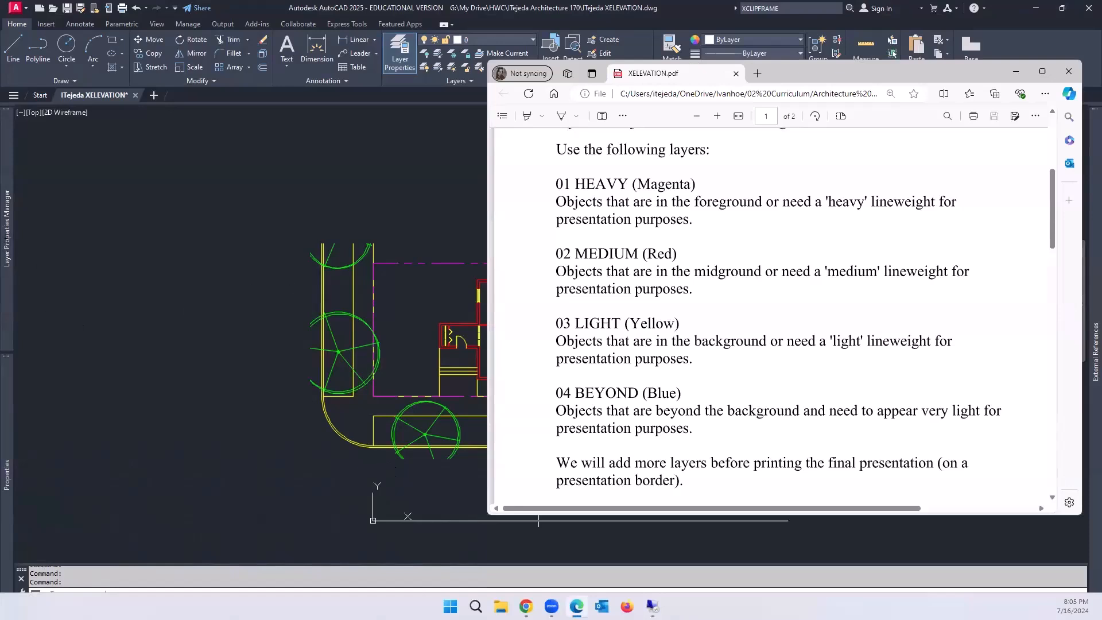
{"action": "left_click", "coordinate": [6, 232]}
{"action": "left_click", "coordinate": [141, 132]}
{"action": "type", "text": "02 Medium"}
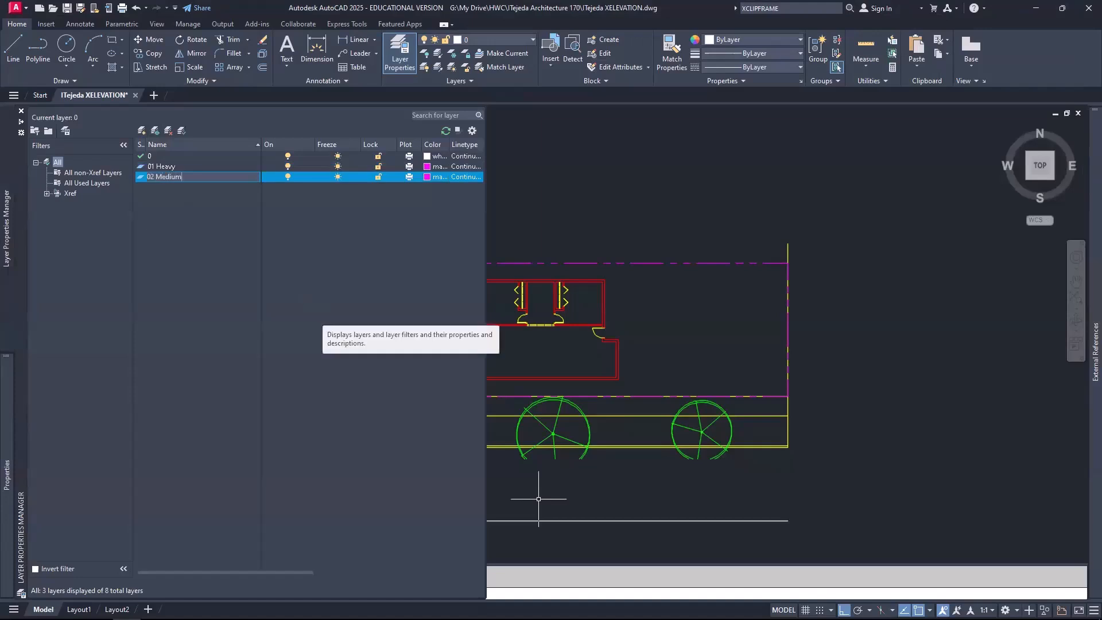
{"action": "left_click", "coordinate": [428, 177]}
{"action": "left_click", "coordinate": [461, 340]}
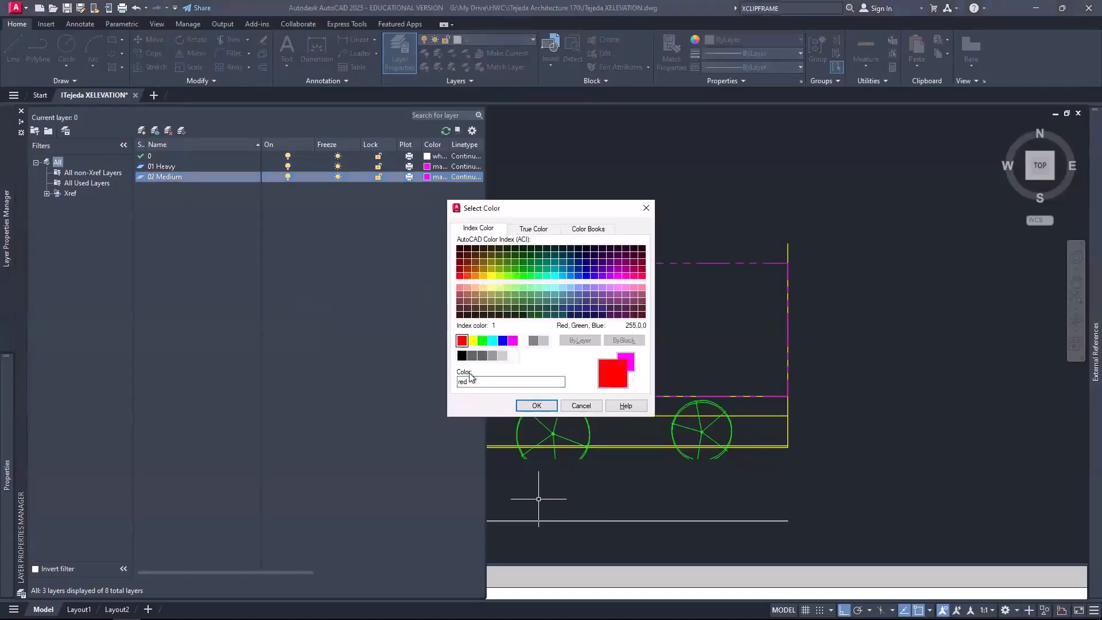
{"action": "left_click", "coordinate": [543, 406]}
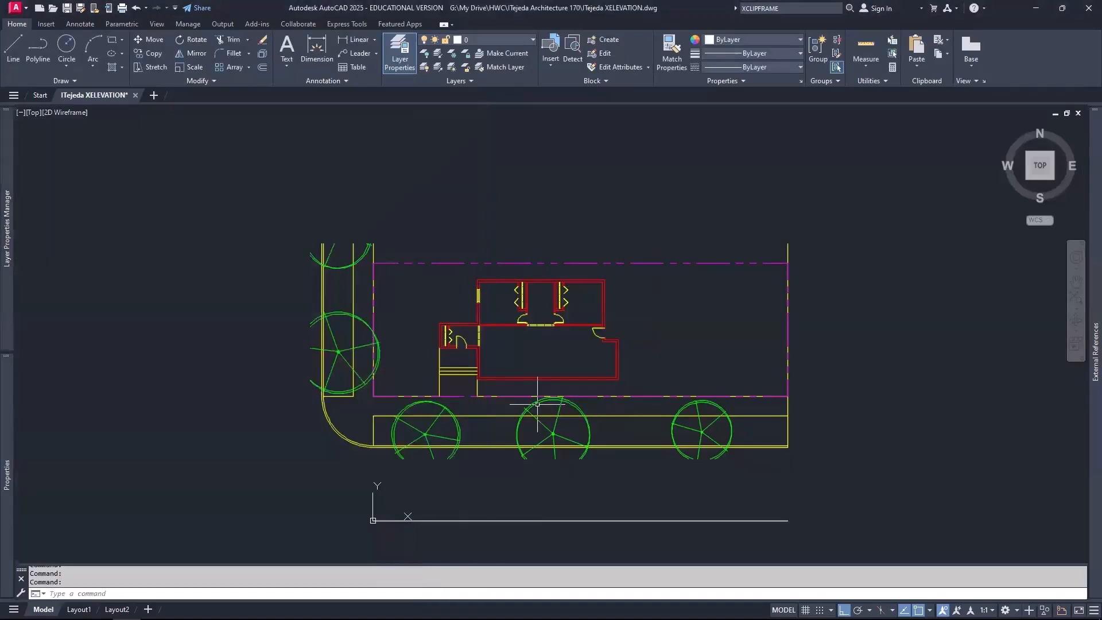
Step: Consult the PDF's layer list again and add a layer named 03 Light to the drawing
{"action": "left_click", "coordinate": [576, 607]}
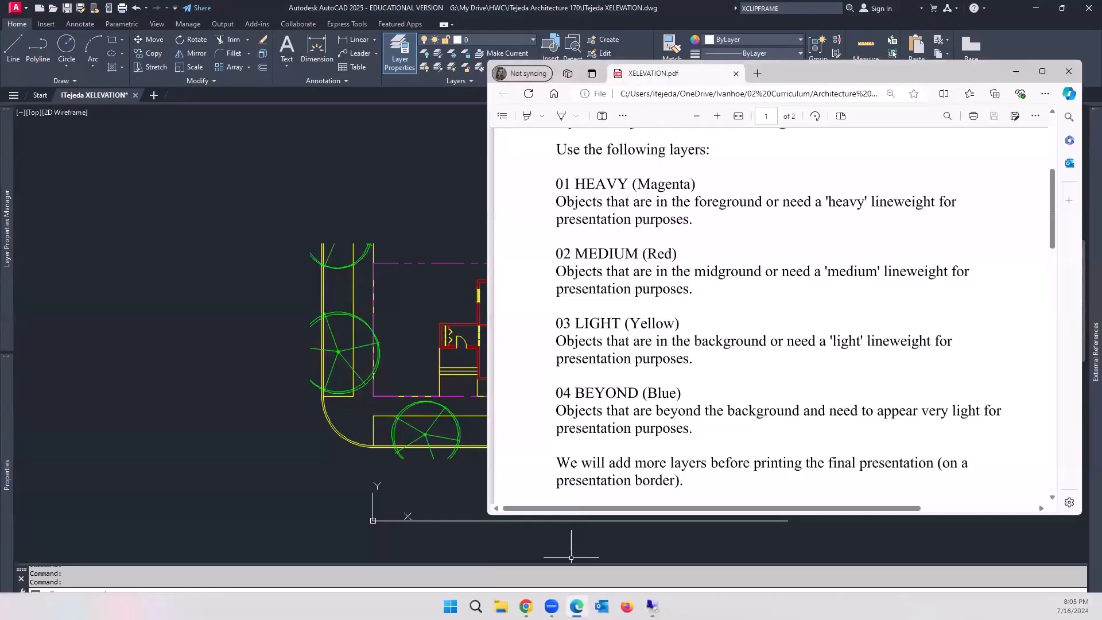
{"action": "left_click", "coordinate": [29, 230]}
{"action": "mouse_move", "coordinate": [4, 233]}
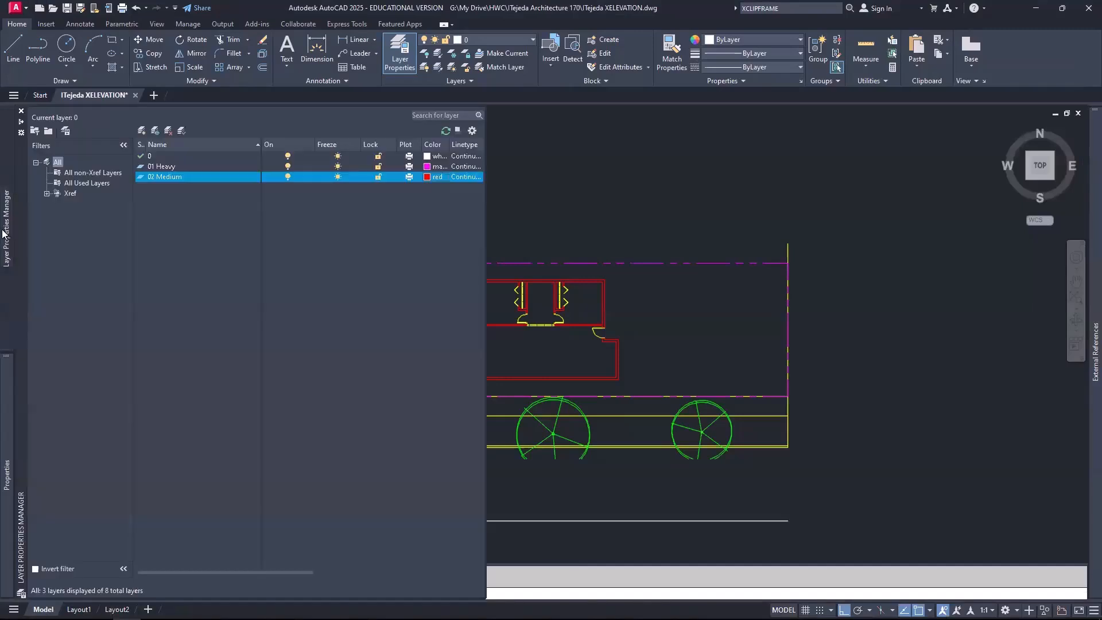
{"action": "left_click", "coordinate": [142, 131]}
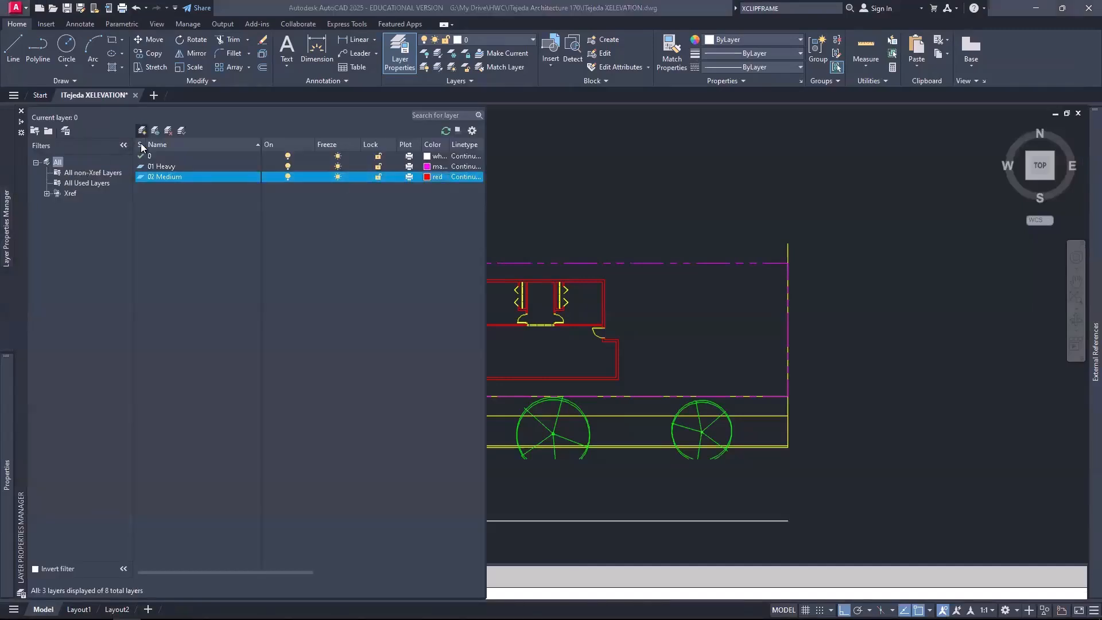
{"action": "left_click", "coordinate": [622, 322]}
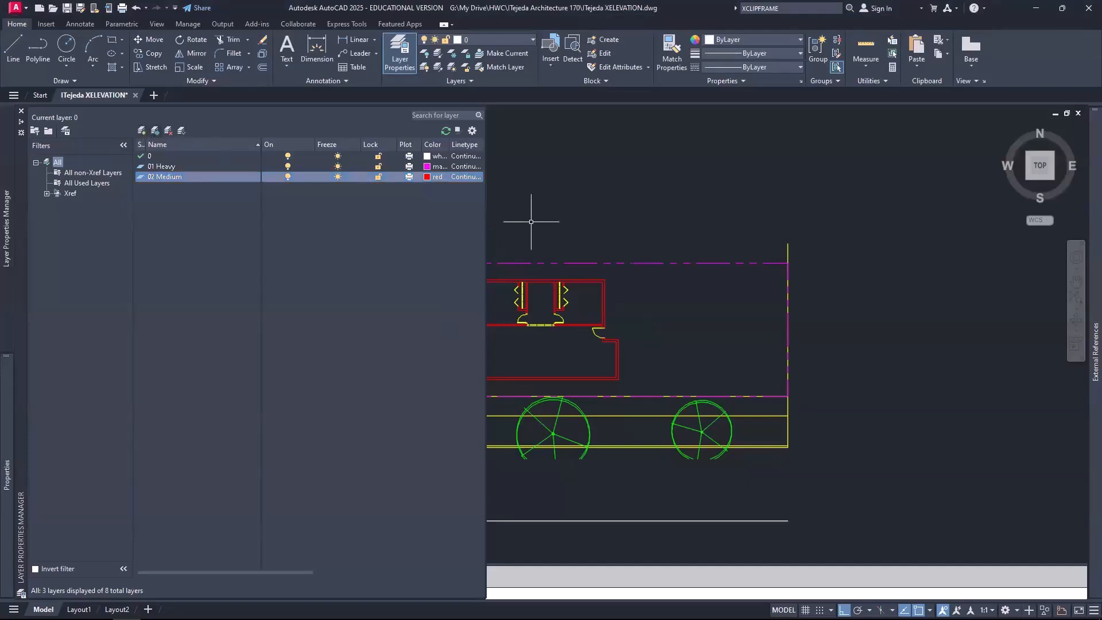
{"action": "left_click", "coordinate": [142, 131]}
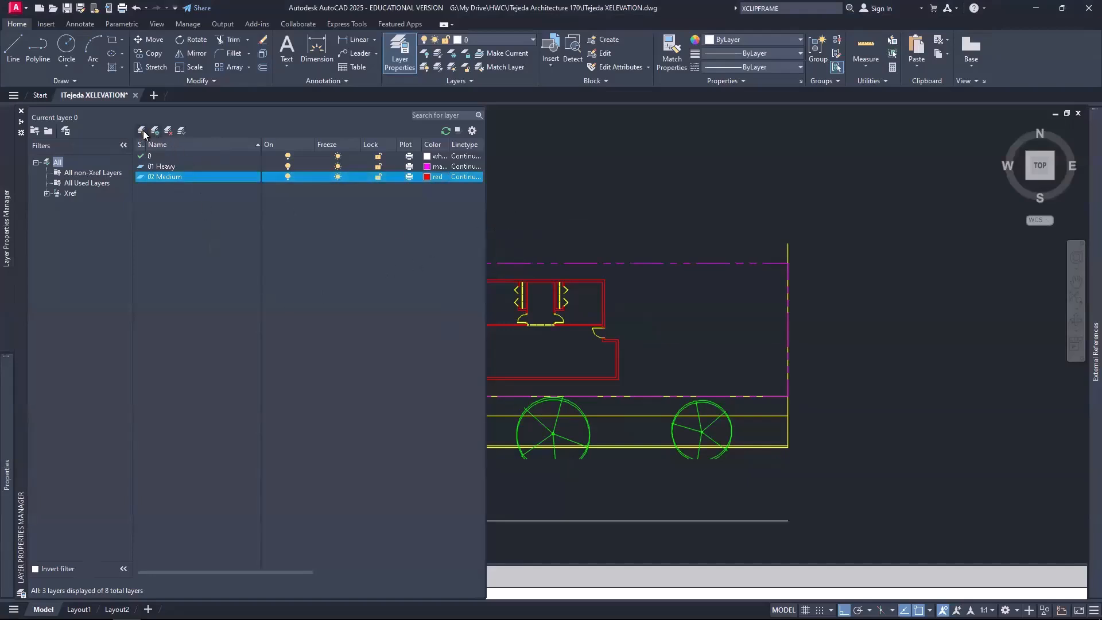
{"action": "type", "text": "0"}
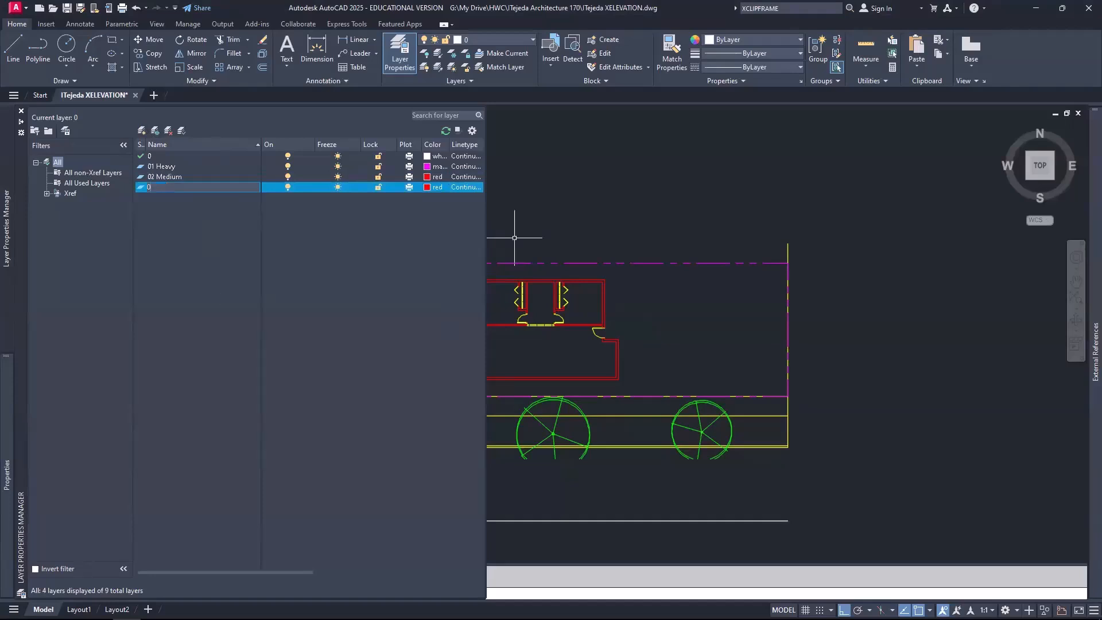
{"action": "type", "text": "3 Light"}
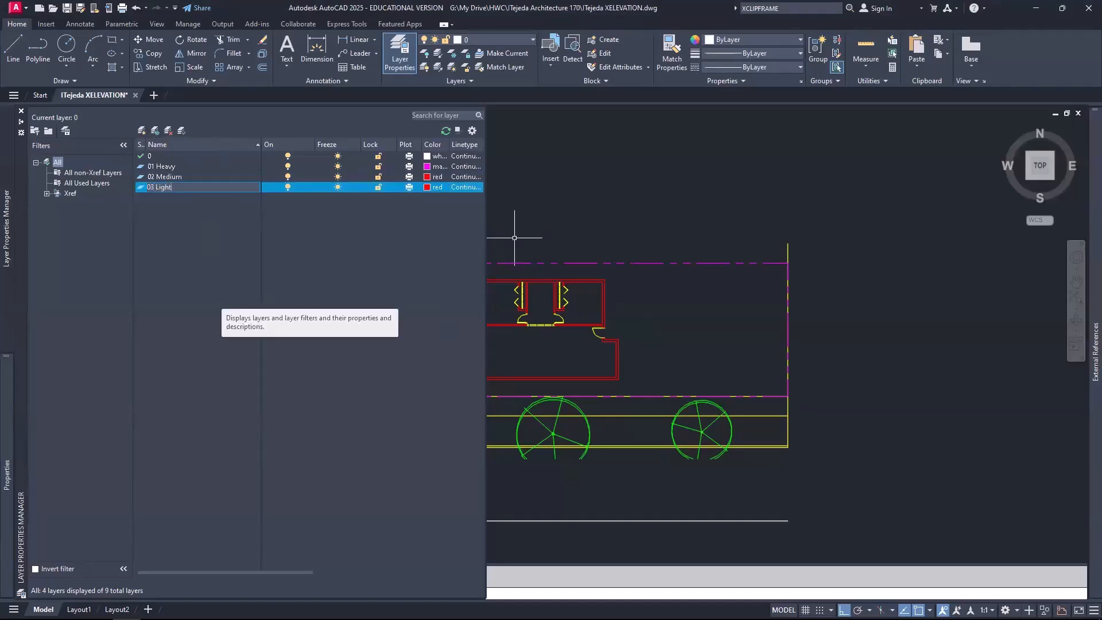
Step: Set the 03 Light layer's color to blue
{"action": "left_click", "coordinate": [426, 187]}
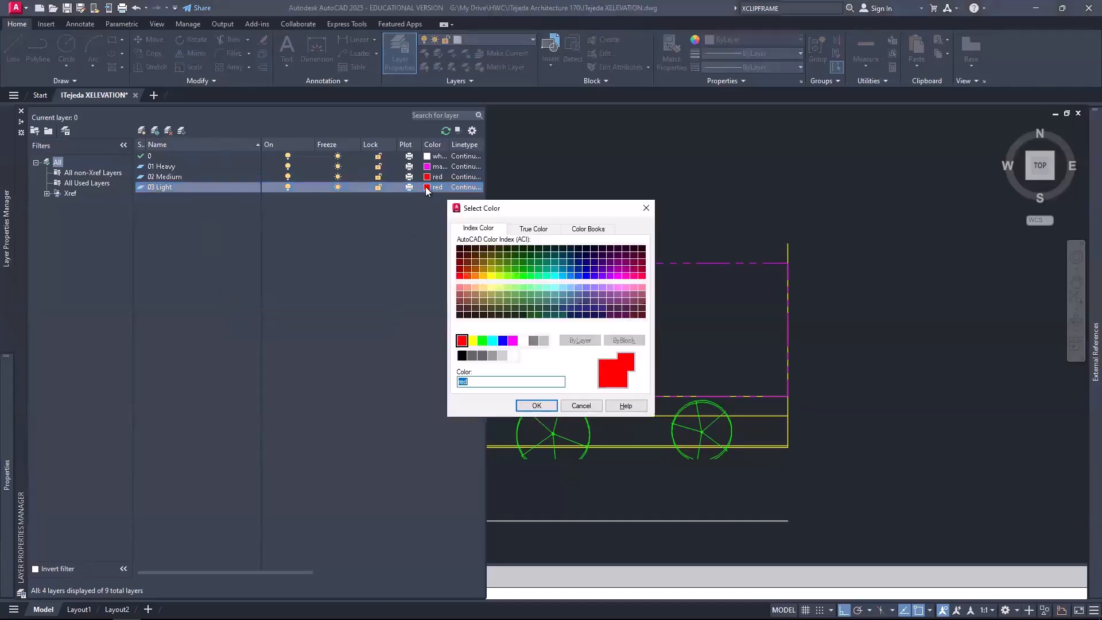
{"action": "left_click", "coordinate": [503, 341]}
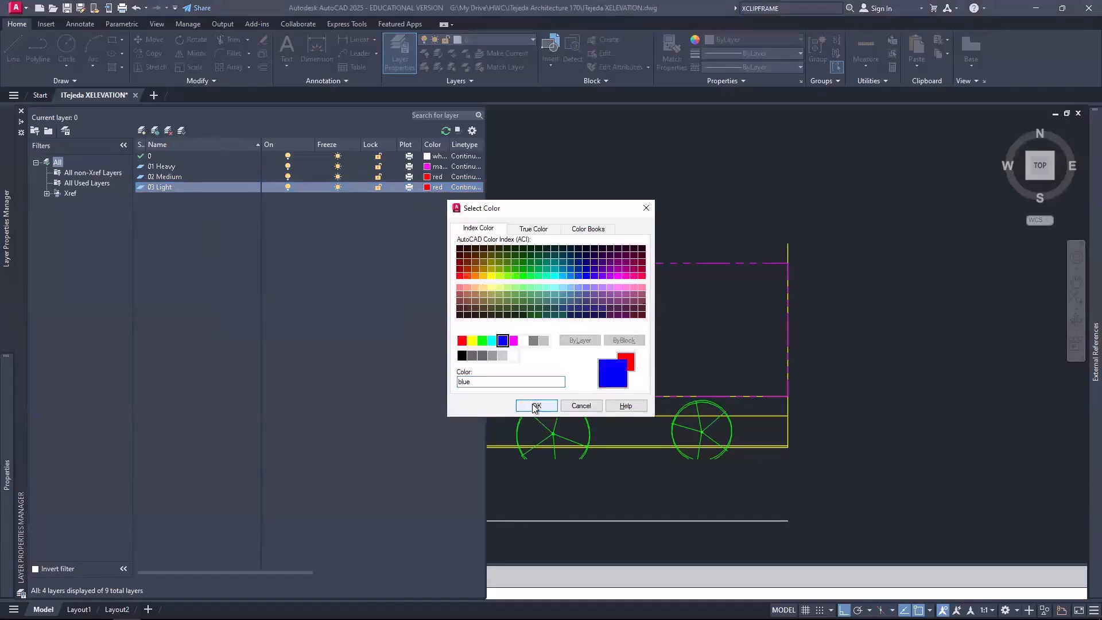
{"action": "left_click", "coordinate": [535, 406]}
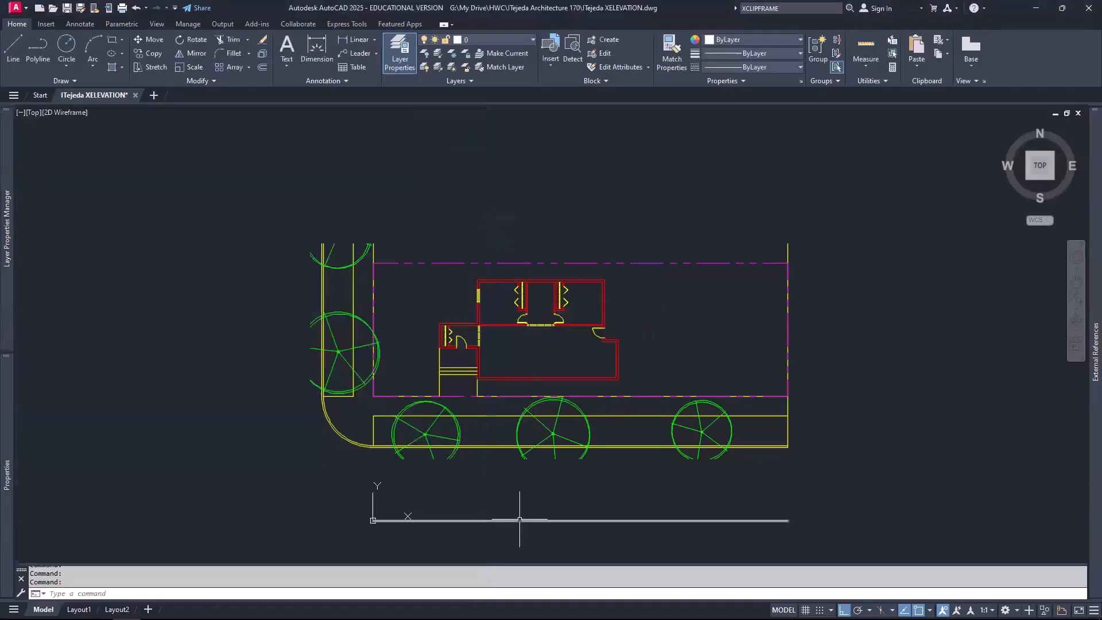
Step: Recheck the required colors in the XELEVATION PDF and set the 03 Light layer's color to yellow
{"action": "key", "text": "alt+Tab"}
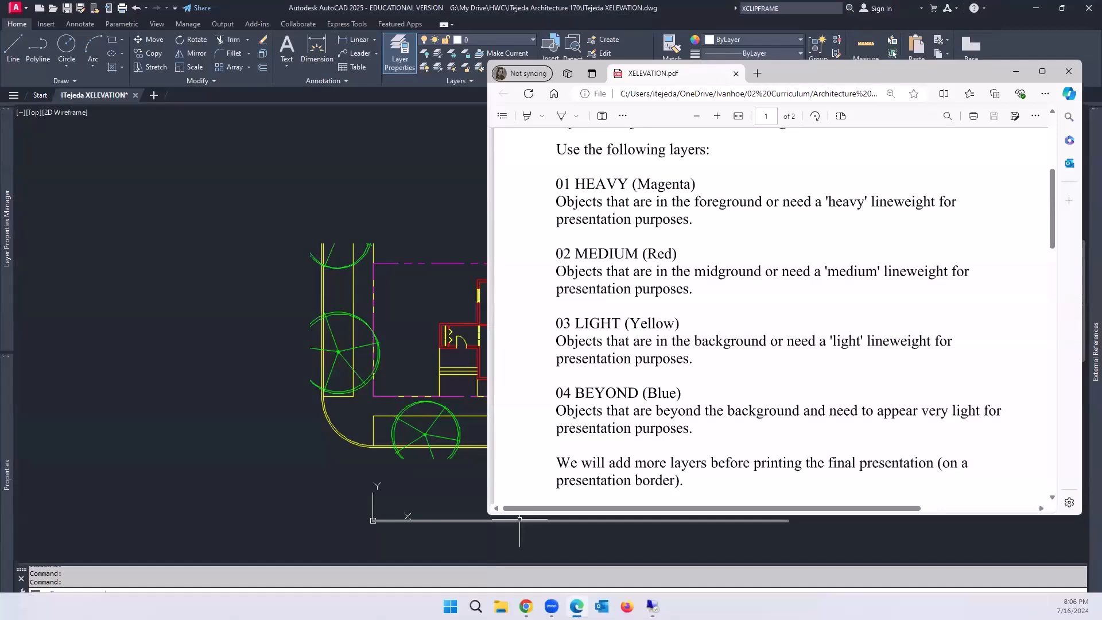
{"action": "left_click", "coordinate": [190, 475]}
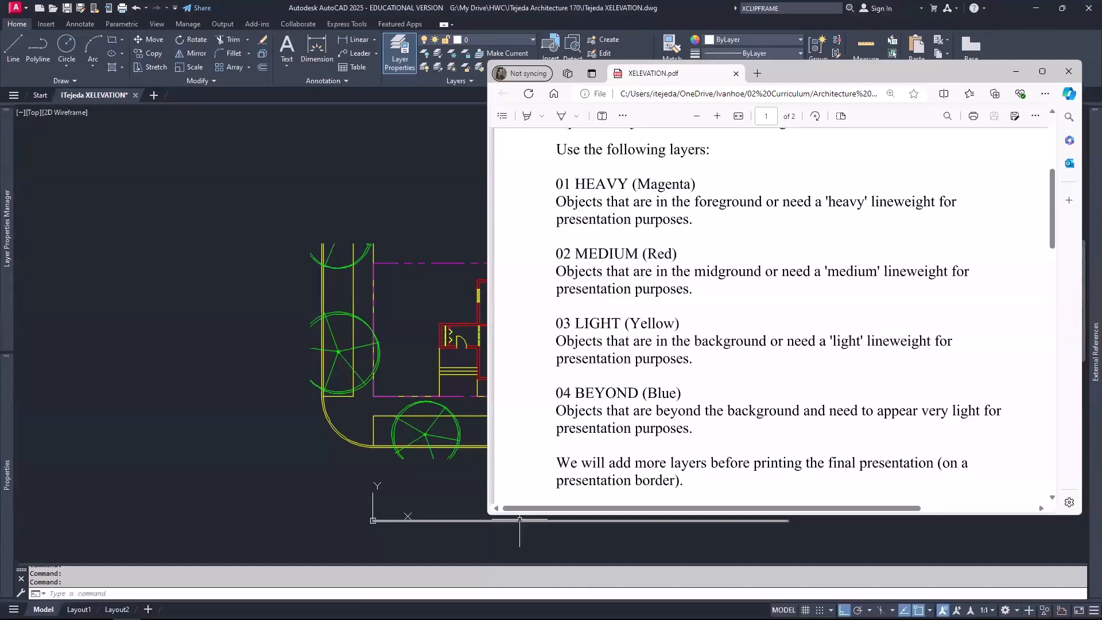
{"action": "mouse_move", "coordinate": [3, 179]}
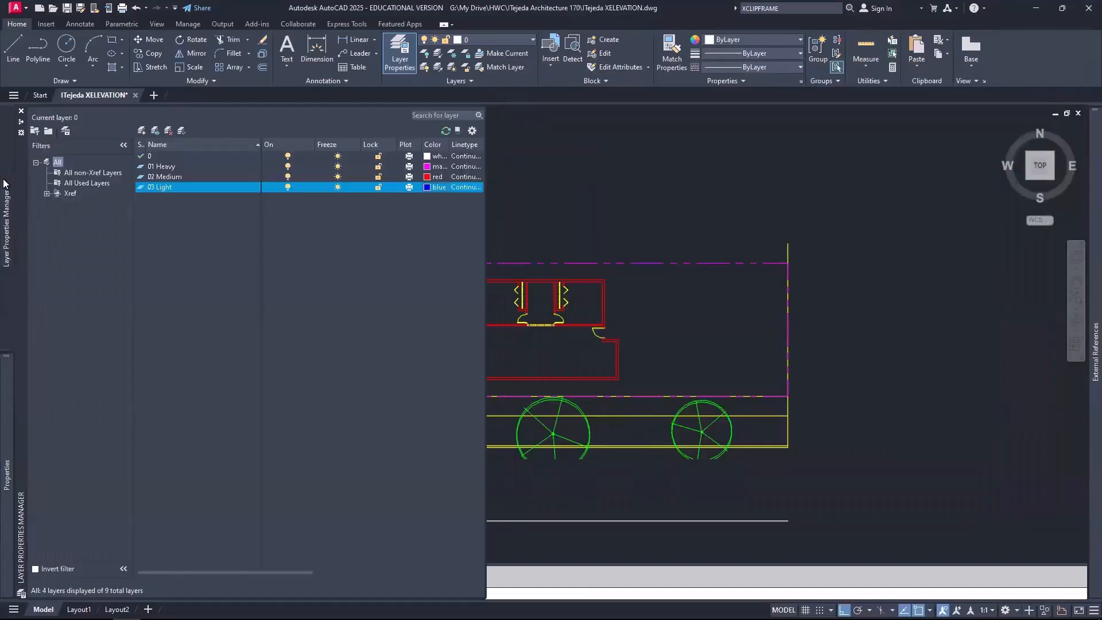
{"action": "left_click", "coordinate": [426, 187]}
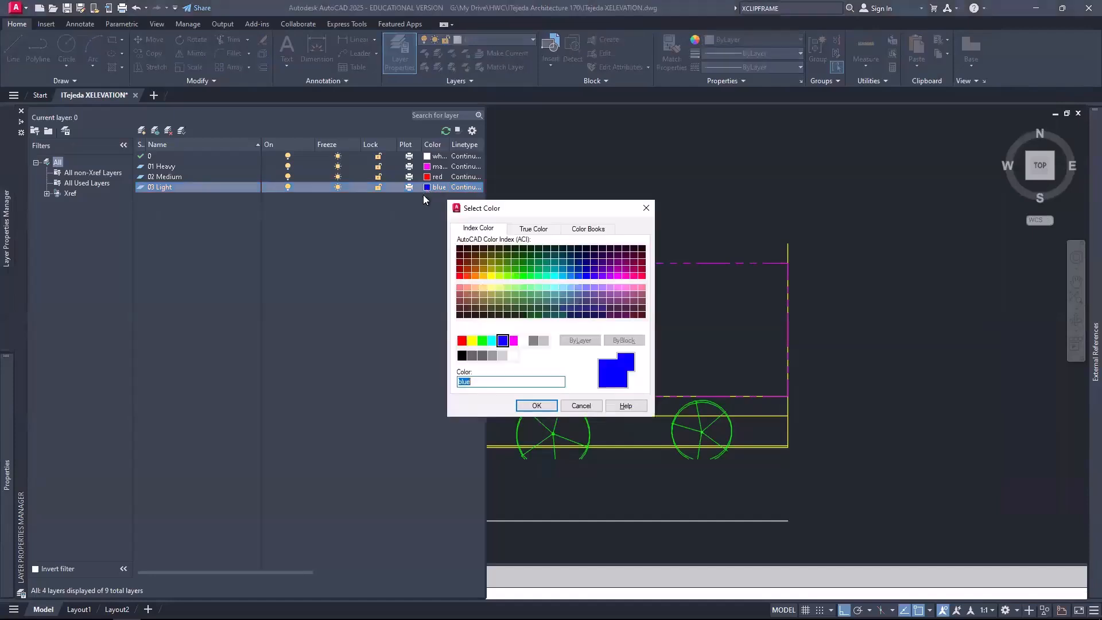
{"action": "left_click", "coordinate": [472, 341]}
{"action": "left_click", "coordinate": [537, 405]}
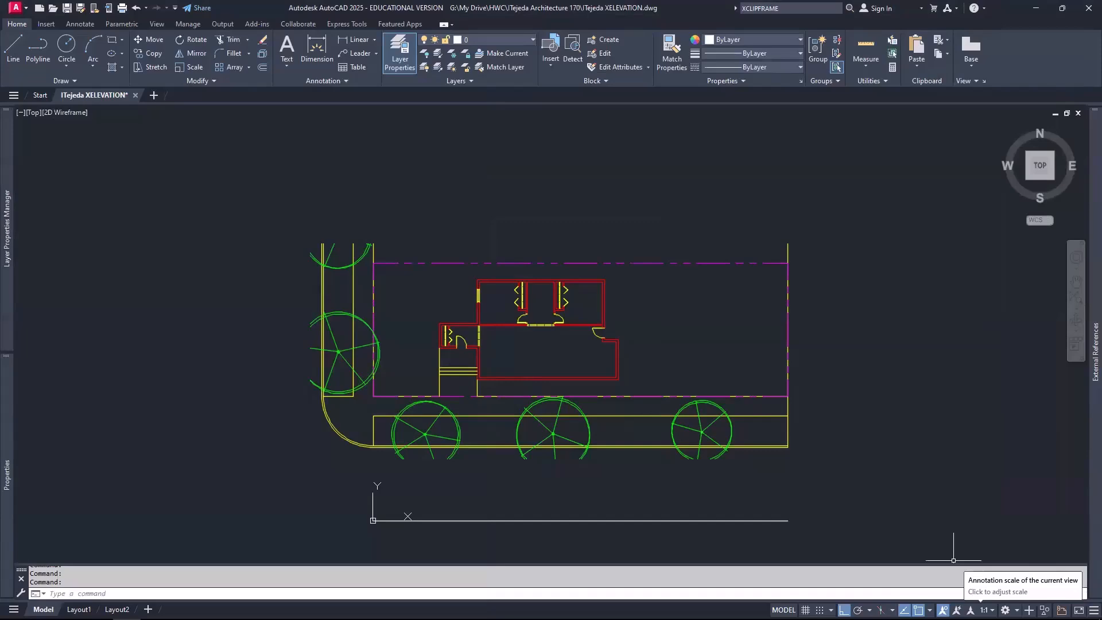
Step: Create the layer 04 Beyond in blue as specified in the PDF, and look over the drawing's layer list
{"action": "left_click", "coordinate": [577, 606]}
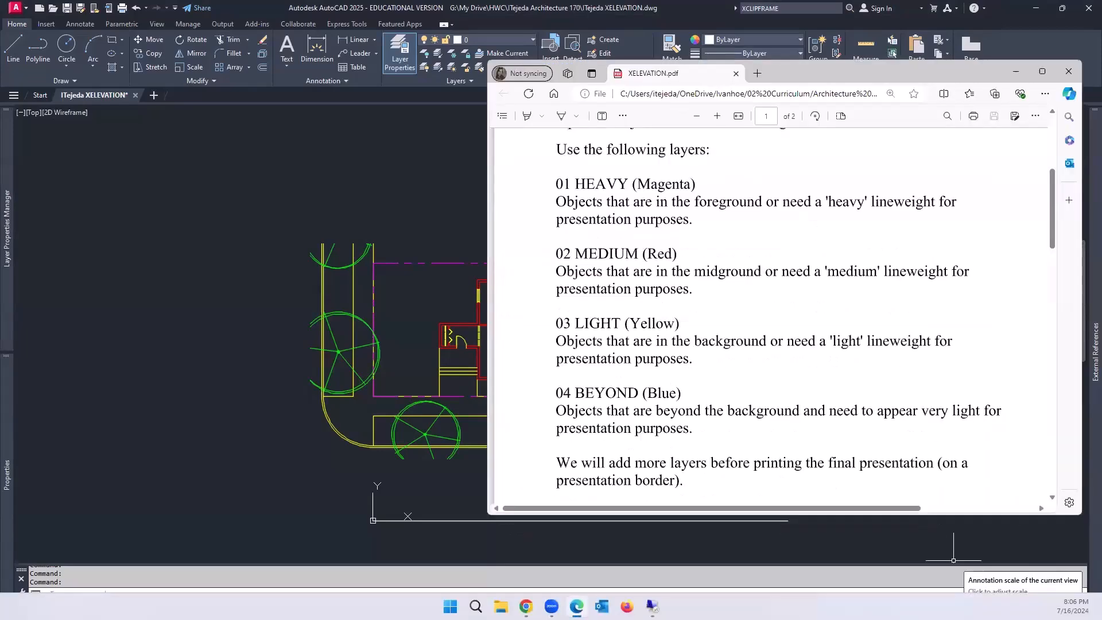
{"action": "left_click", "coordinate": [3, 211]}
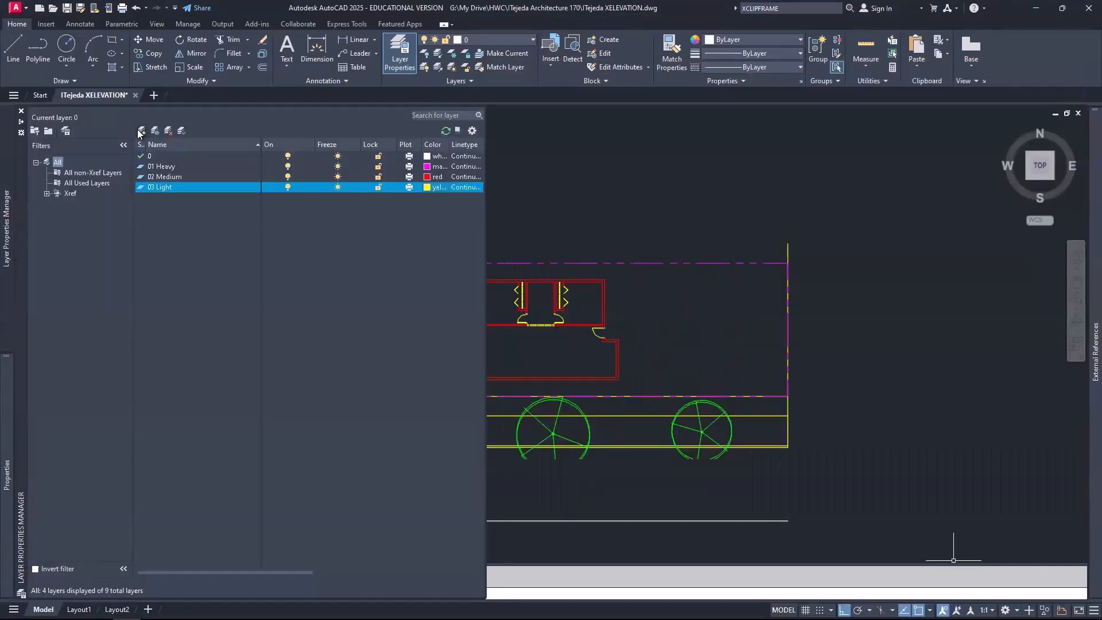
{"action": "left_click", "coordinate": [141, 131]}
{"action": "type", "text": "04"}
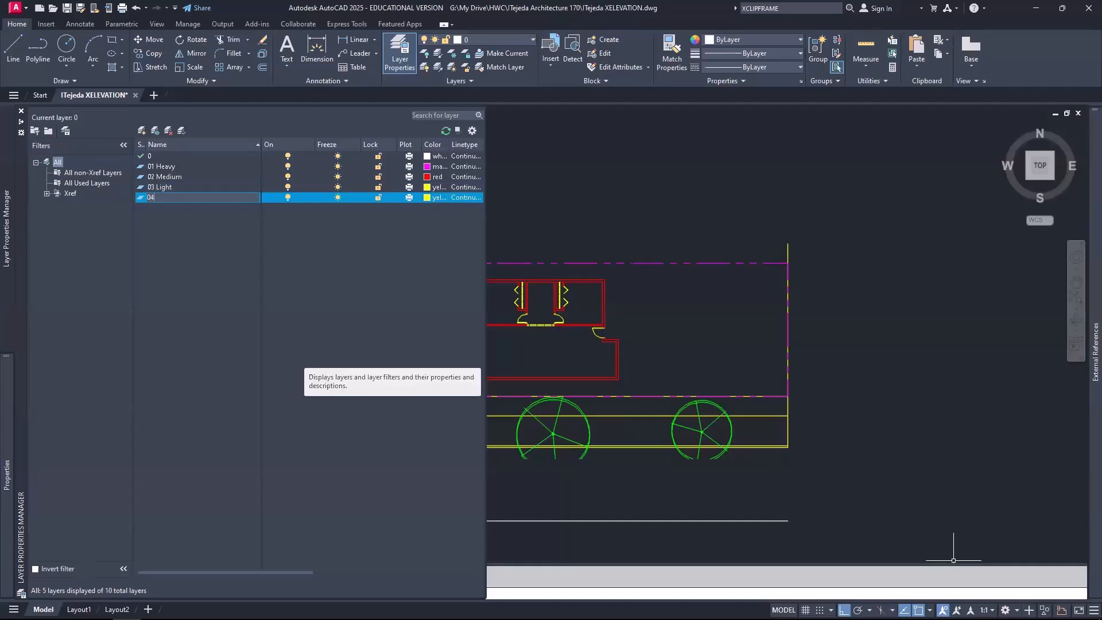
{"action": "type", "text": " Beyond"}
{"action": "left_click", "coordinate": [428, 198]}
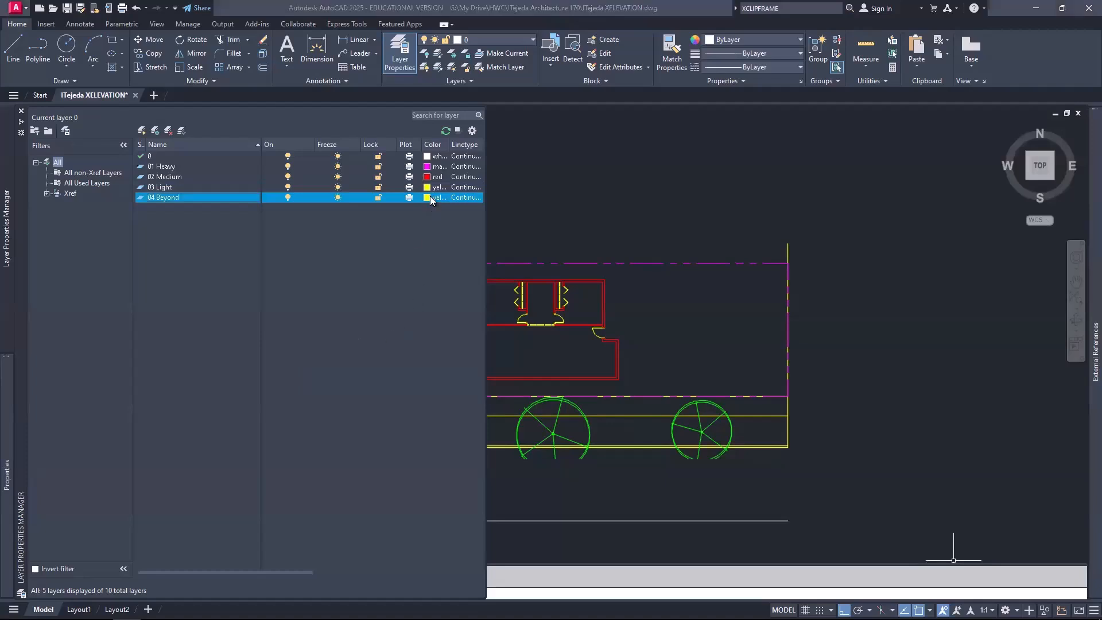
{"action": "left_click", "coordinate": [503, 341]}
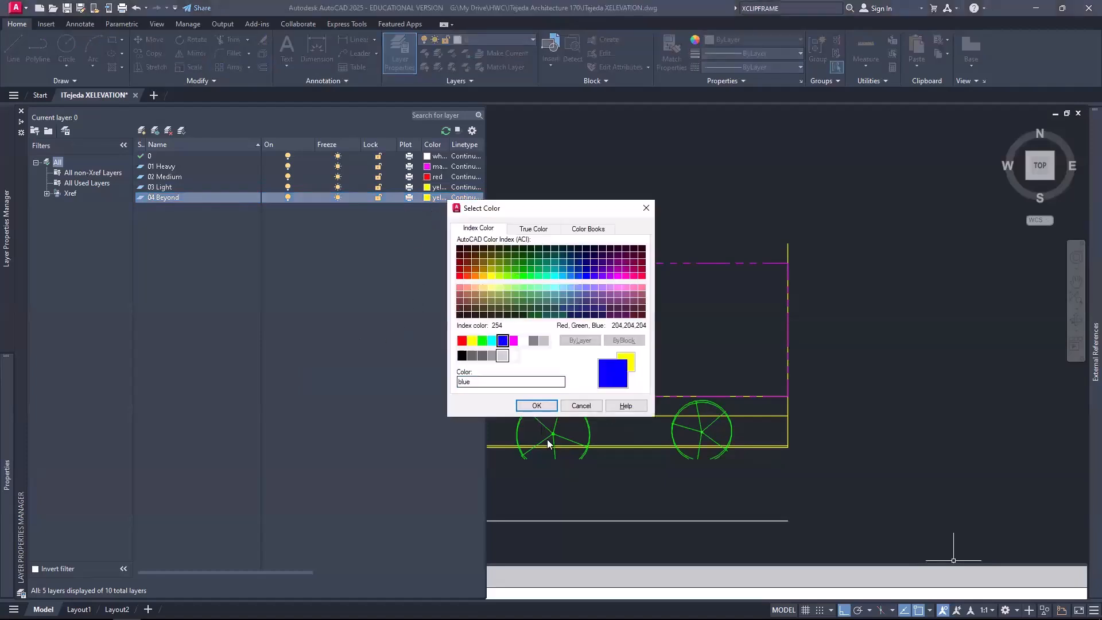
{"action": "left_click", "coordinate": [536, 404]}
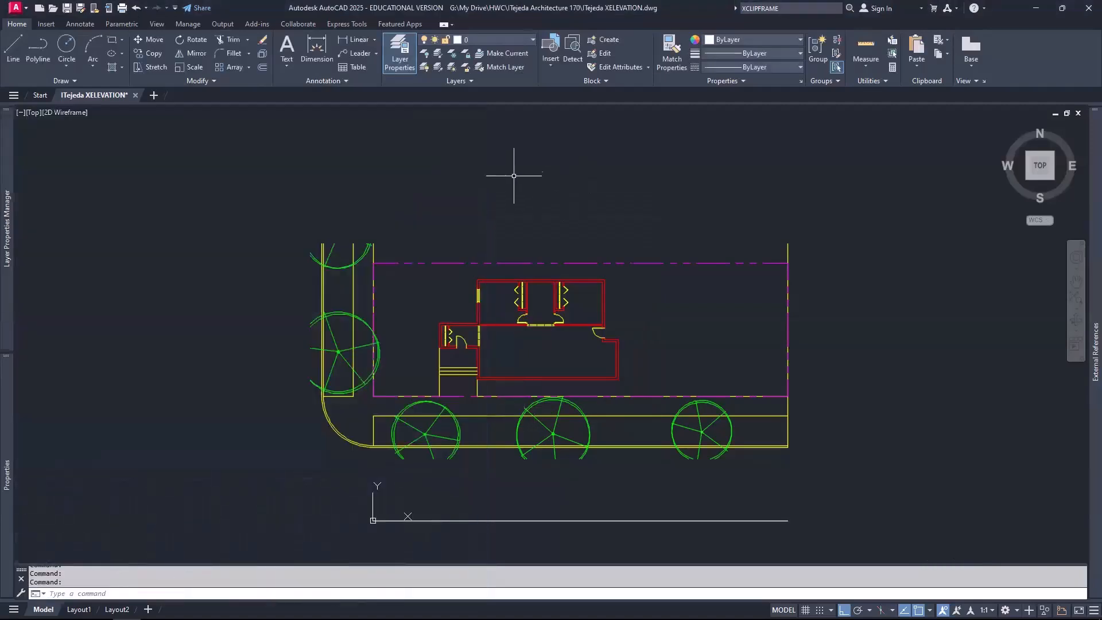
{"action": "left_click", "coordinate": [526, 39]}
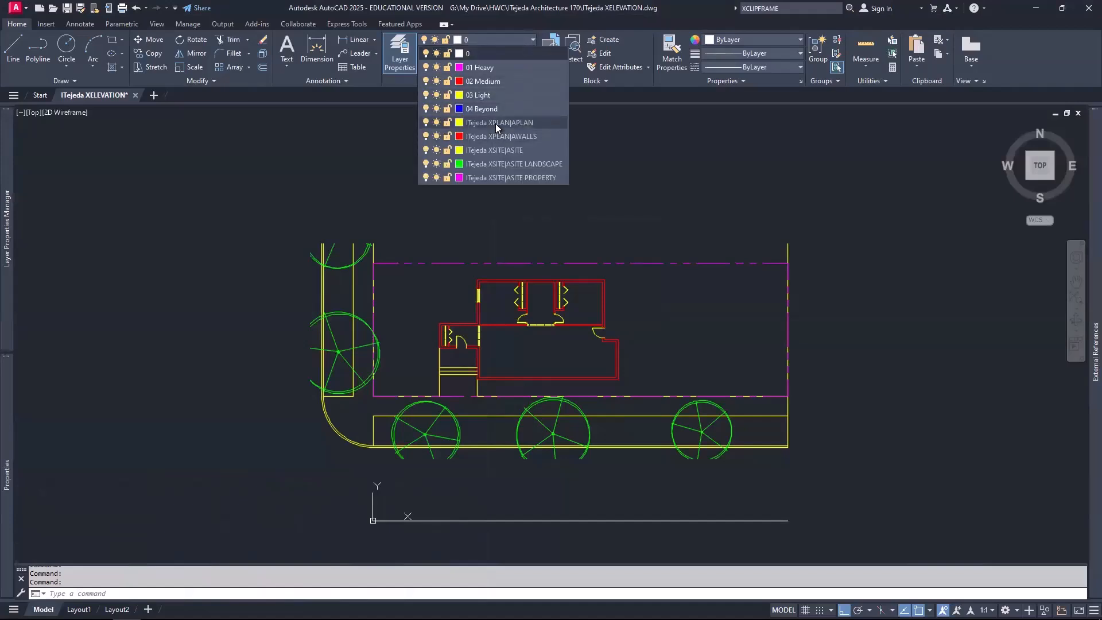
{"action": "left_click", "coordinate": [335, 150]}
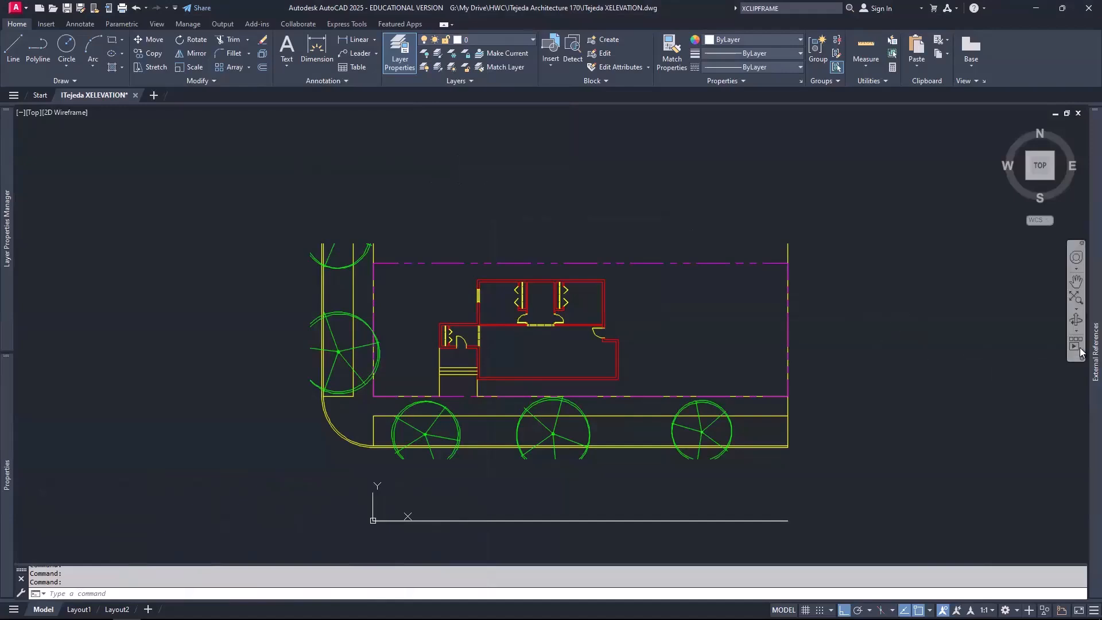
Step: Display the external references as a detailed list and widen the Reference Name column to fit the full file names
{"action": "mouse_move", "coordinate": [1095, 351]}
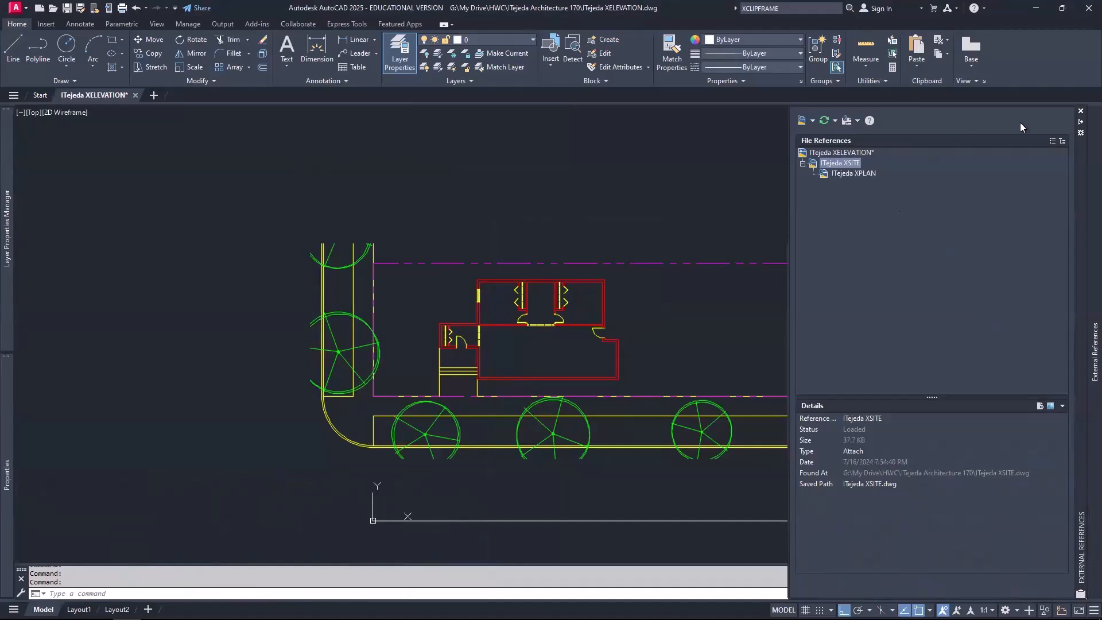
{"action": "left_click", "coordinate": [1051, 141]}
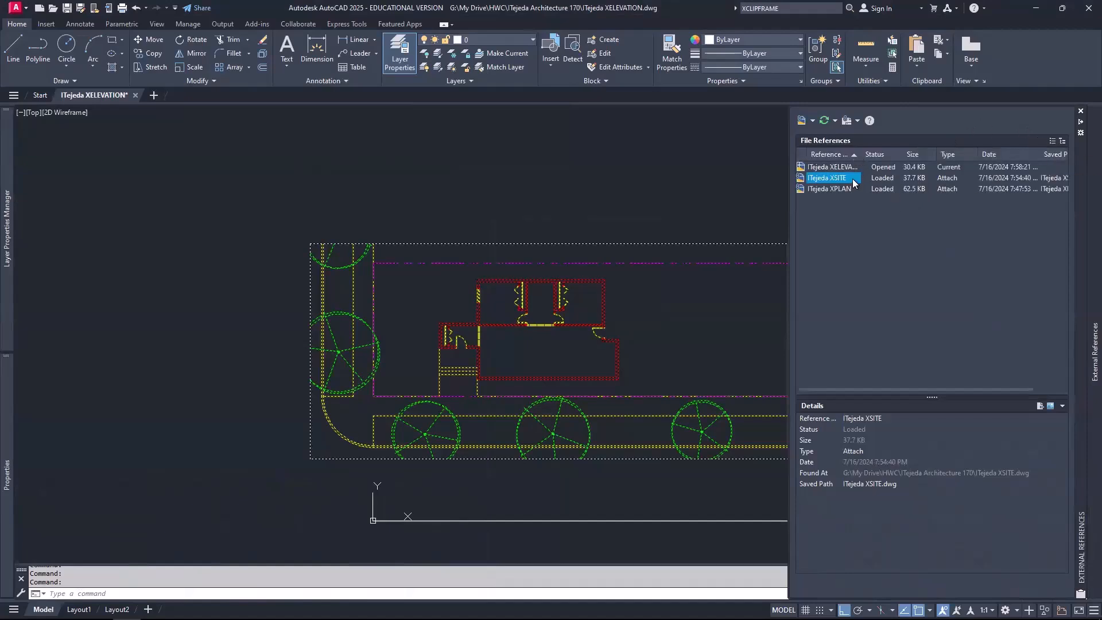
{"action": "left_click_drag", "start_coordinate": [861, 151], "coordinate": [883, 154]}
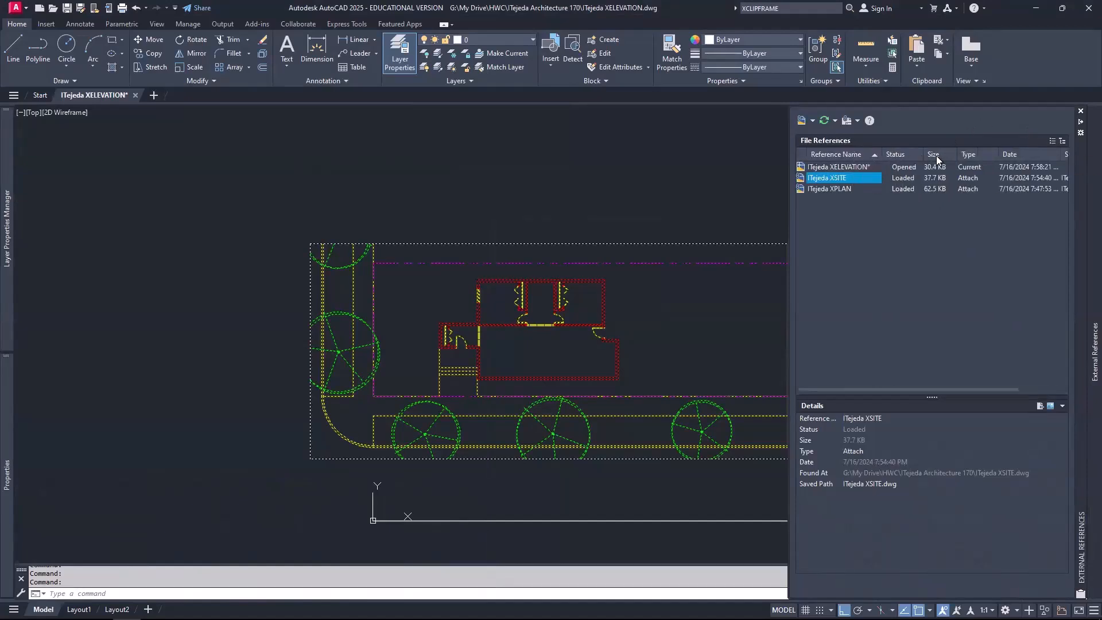
Step: Display the external references as a tree and examine how XSITE and XPLAN are nested under XELEVATION
{"action": "left_click", "coordinate": [1063, 141]}
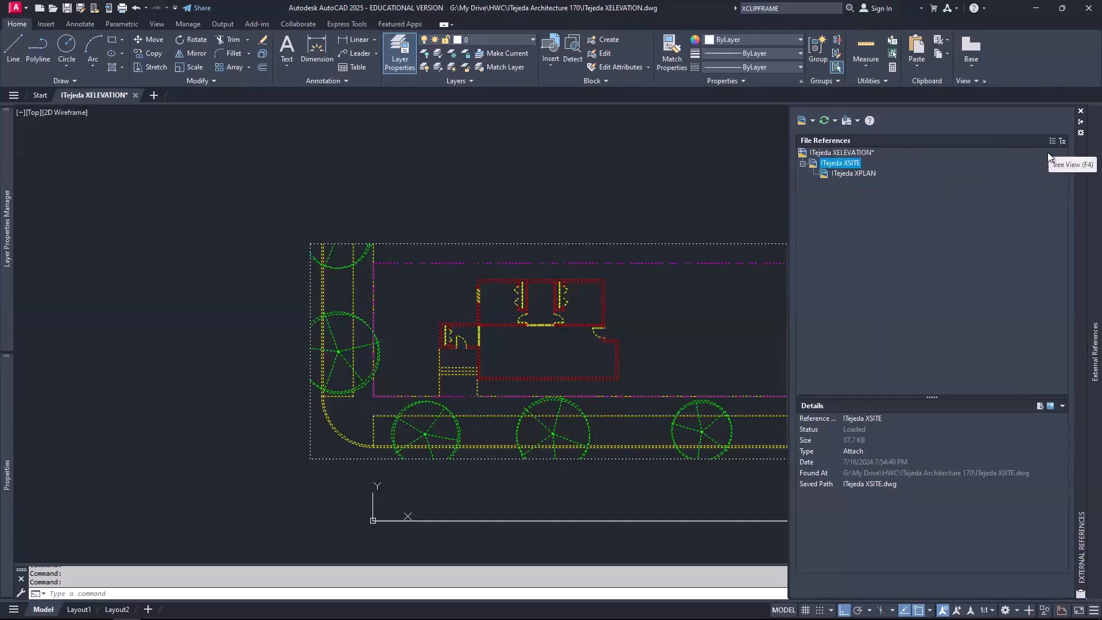
{"action": "left_click", "coordinate": [832, 153]}
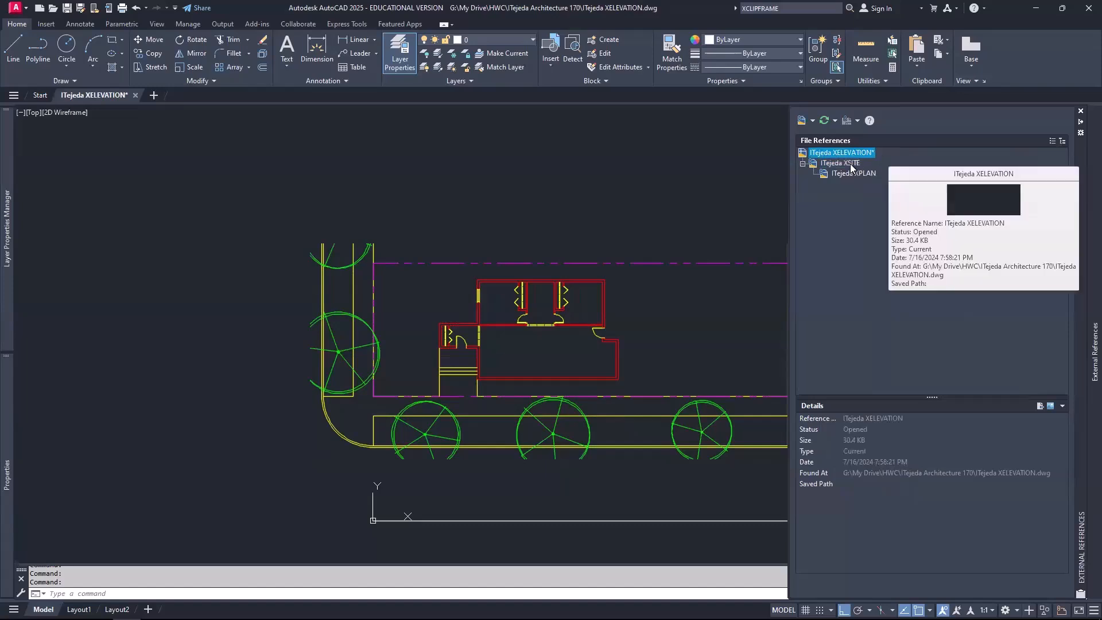
{"action": "left_click", "coordinate": [842, 164]}
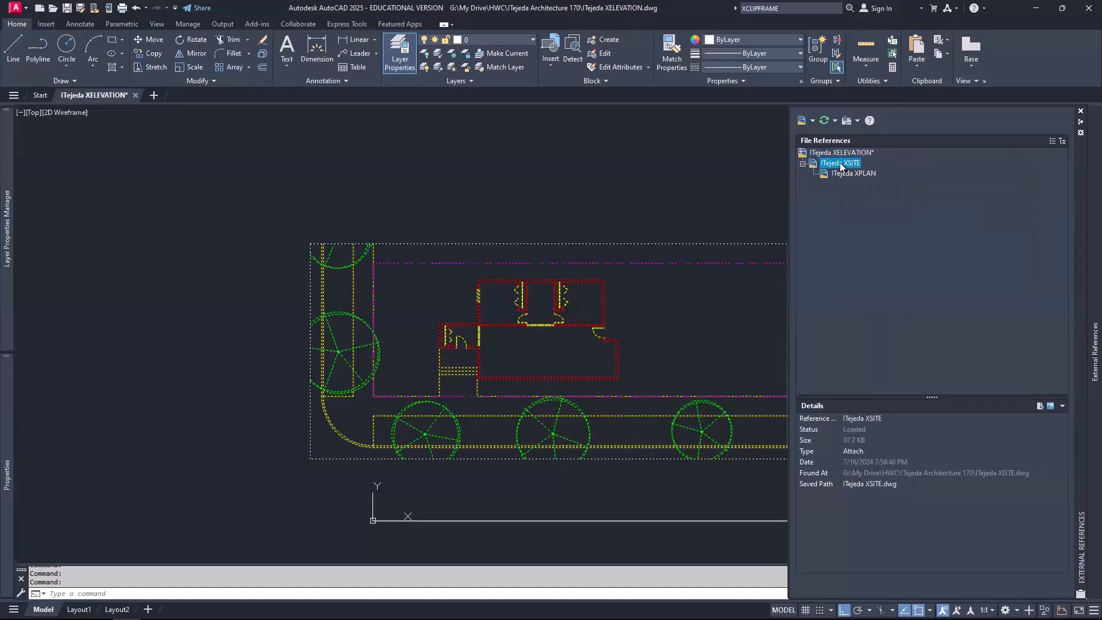
{"action": "mouse_move", "coordinate": [841, 165]}
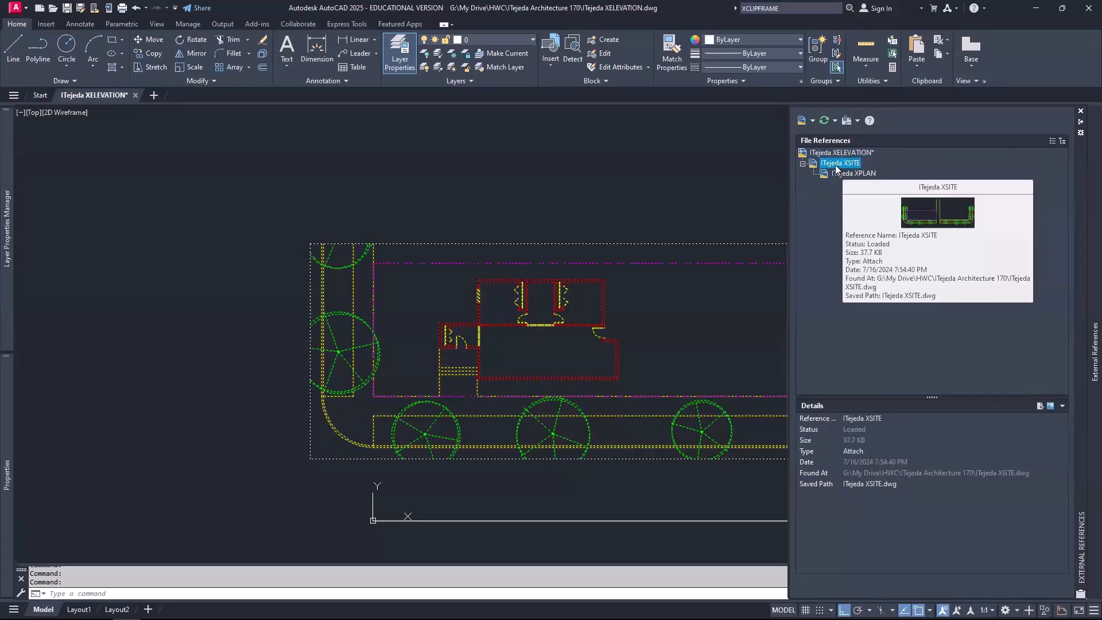
Step: Unload the nested XPLAN reference to hide the floor plan, and reload it
{"action": "left_click", "coordinate": [849, 174]}
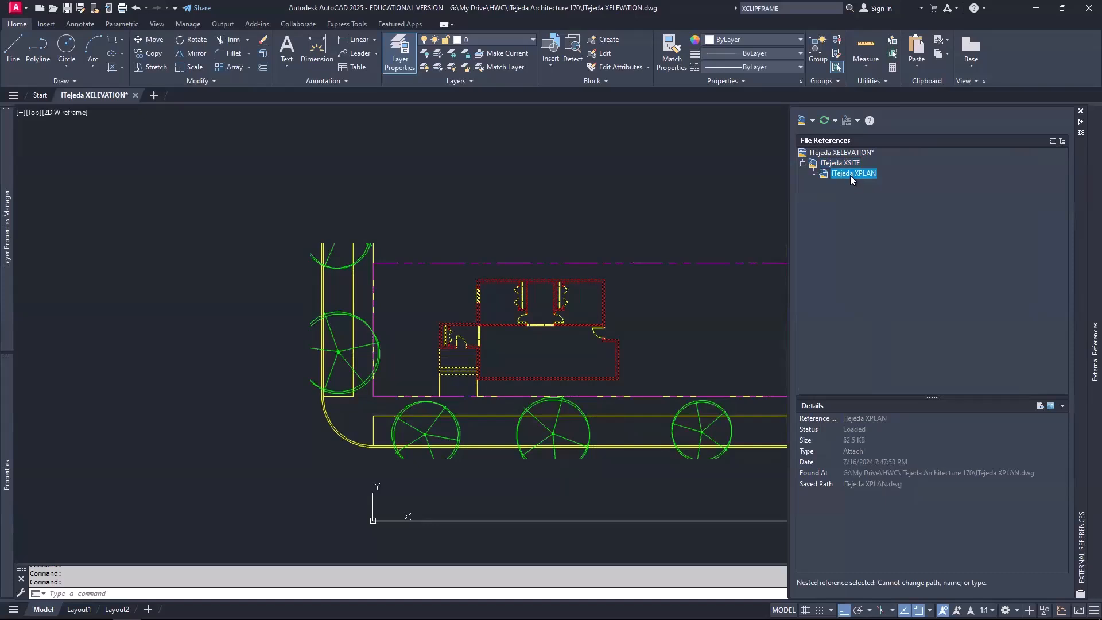
{"action": "right_click", "coordinate": [850, 177]}
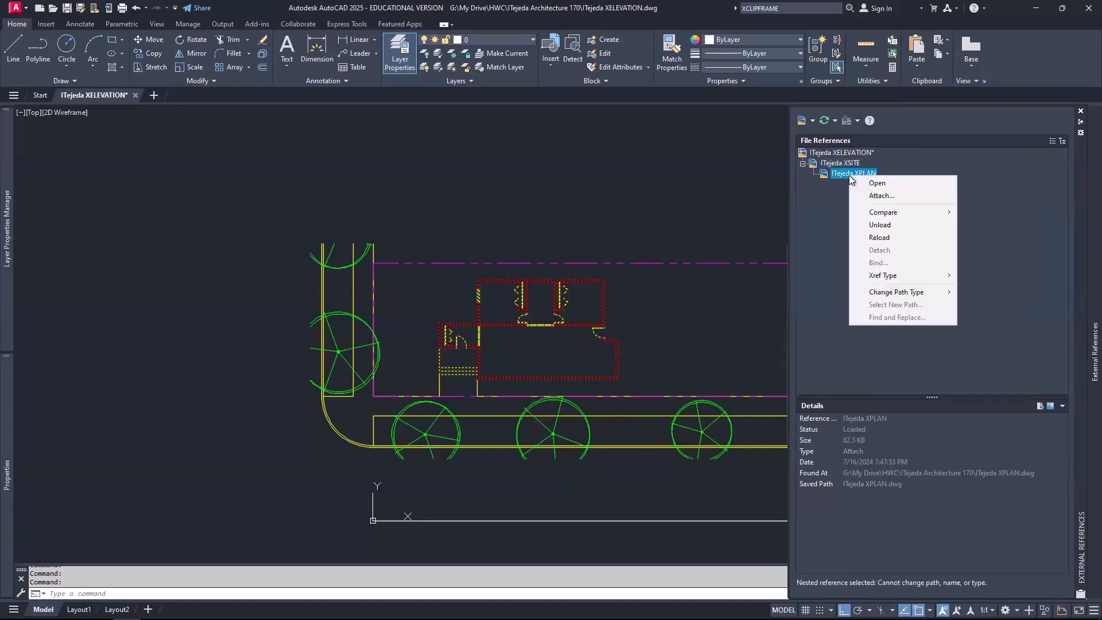
{"action": "left_click", "coordinate": [875, 225]}
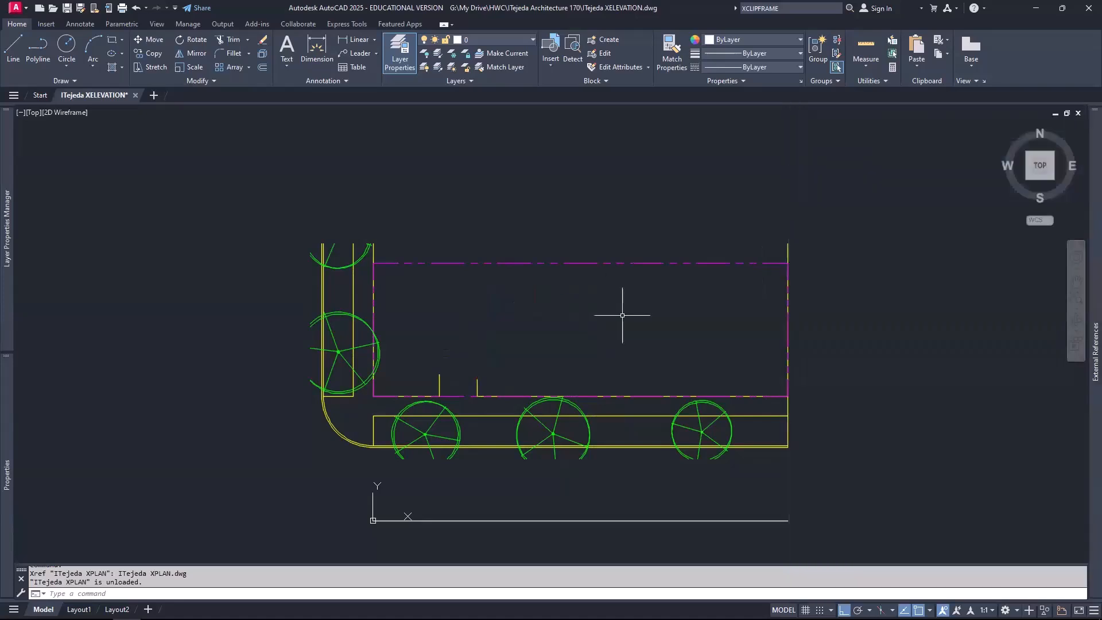
{"action": "mouse_move", "coordinate": [1095, 195]}
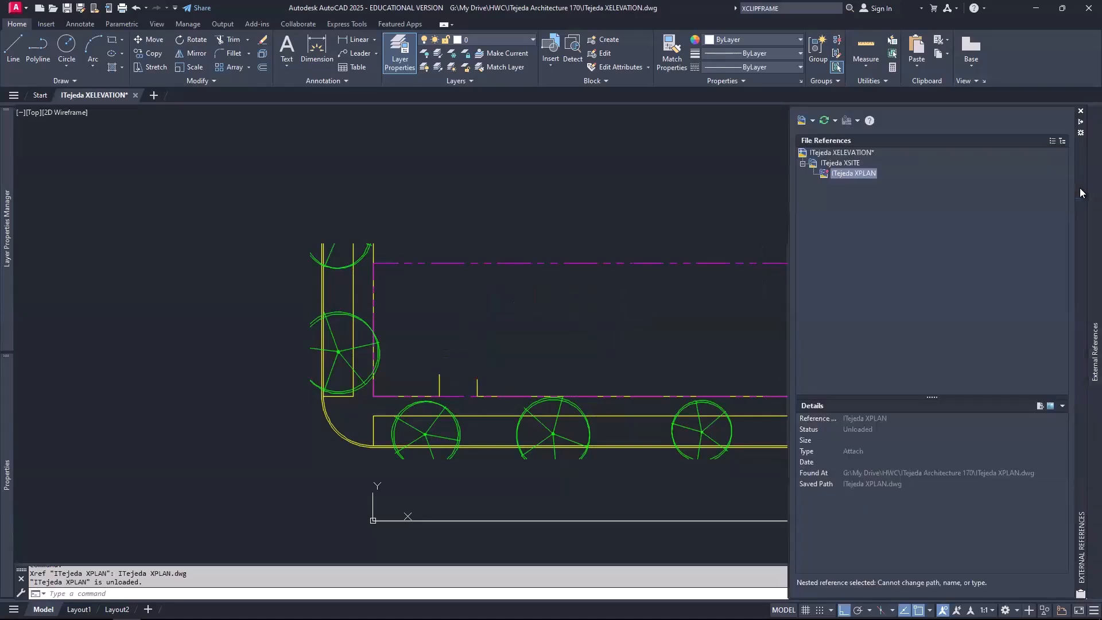
{"action": "right_click", "coordinate": [839, 174]}
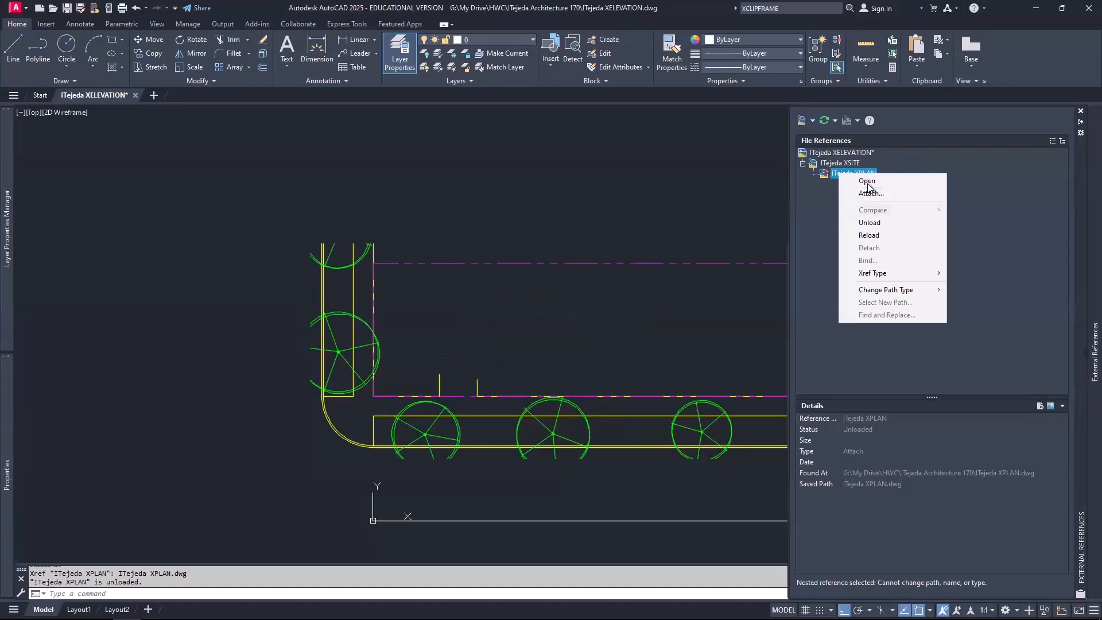
{"action": "left_click", "coordinate": [874, 236]}
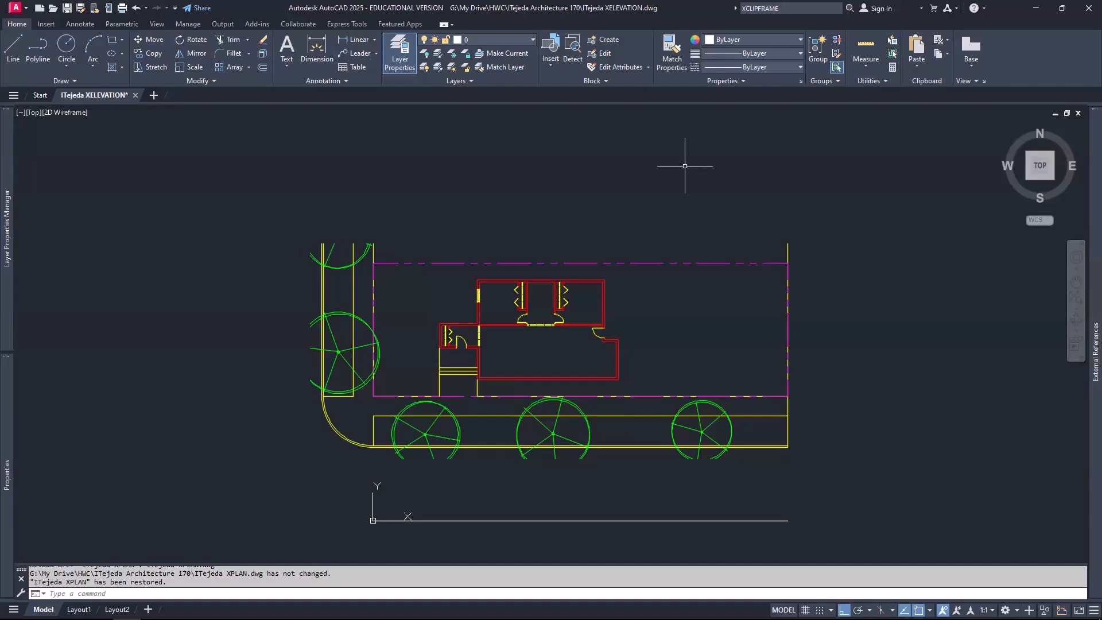
Step: Make 01 Heavy the current layer for the main elevation lines below the floor plan
{"action": "middle_click_drag", "start_coordinate": [613, 386], "coordinate": [732, 314]}
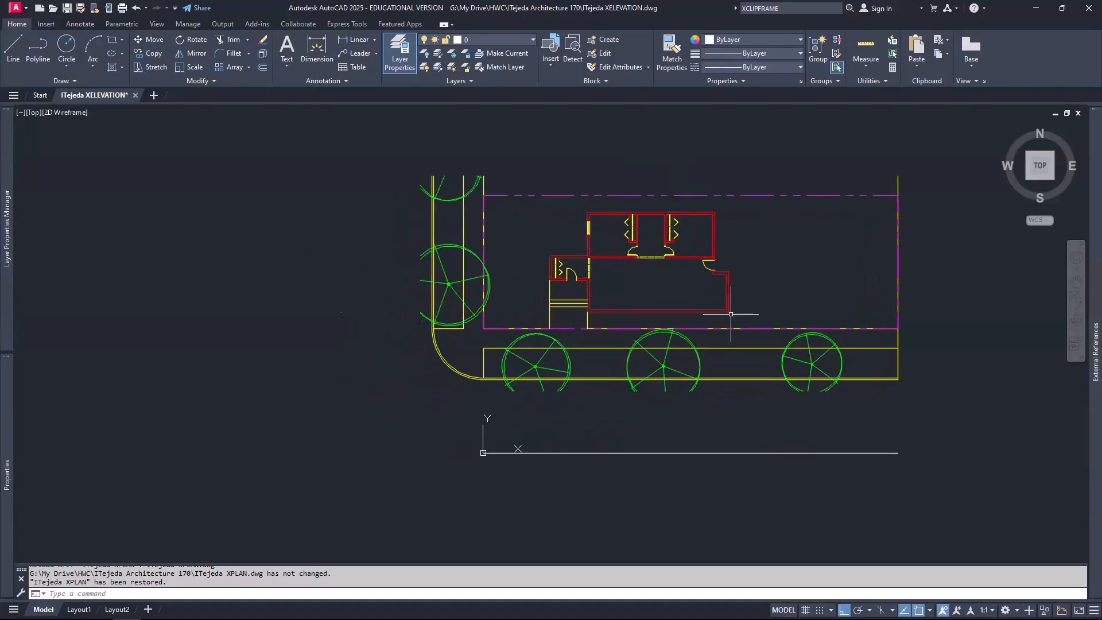
{"action": "scroll", "coordinate": [731, 314], "scroll_direction": "up", "scroll_amount": 4}
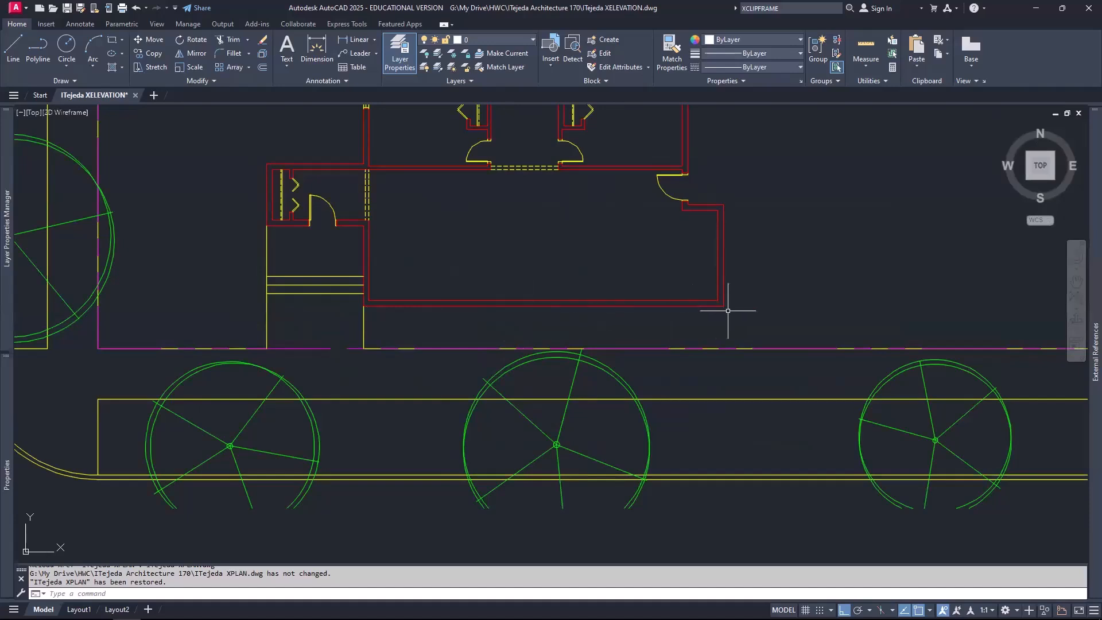
{"action": "scroll", "coordinate": [728, 311], "scroll_direction": "down", "scroll_amount": 3}
{"action": "middle_click_drag", "start_coordinate": [706, 339], "coordinate": [683, 291]}
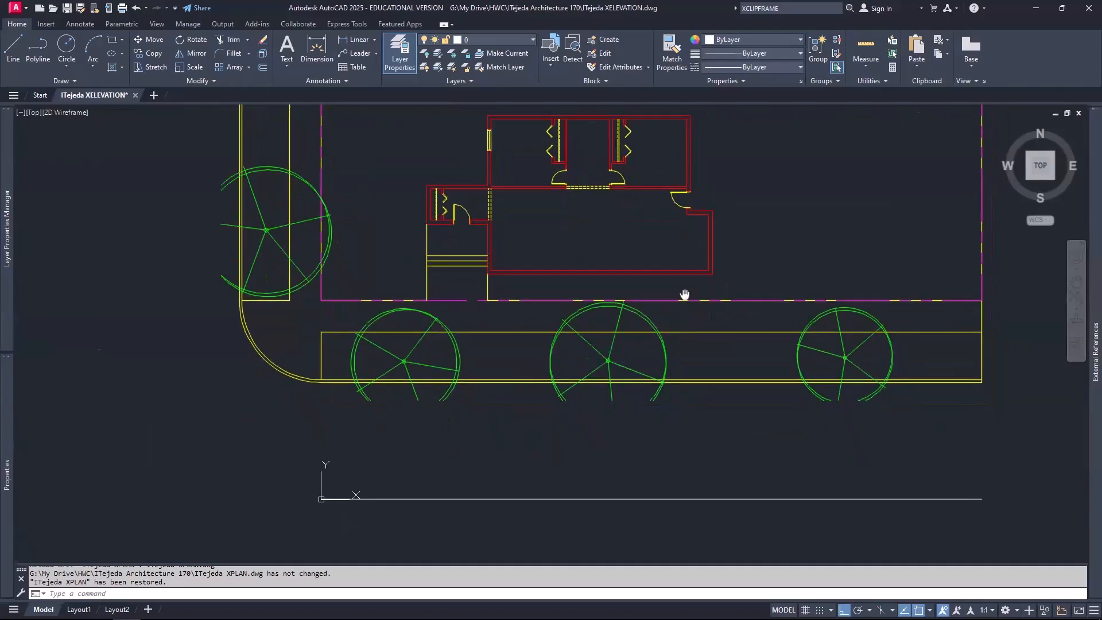
{"action": "left_click", "coordinate": [503, 46]}
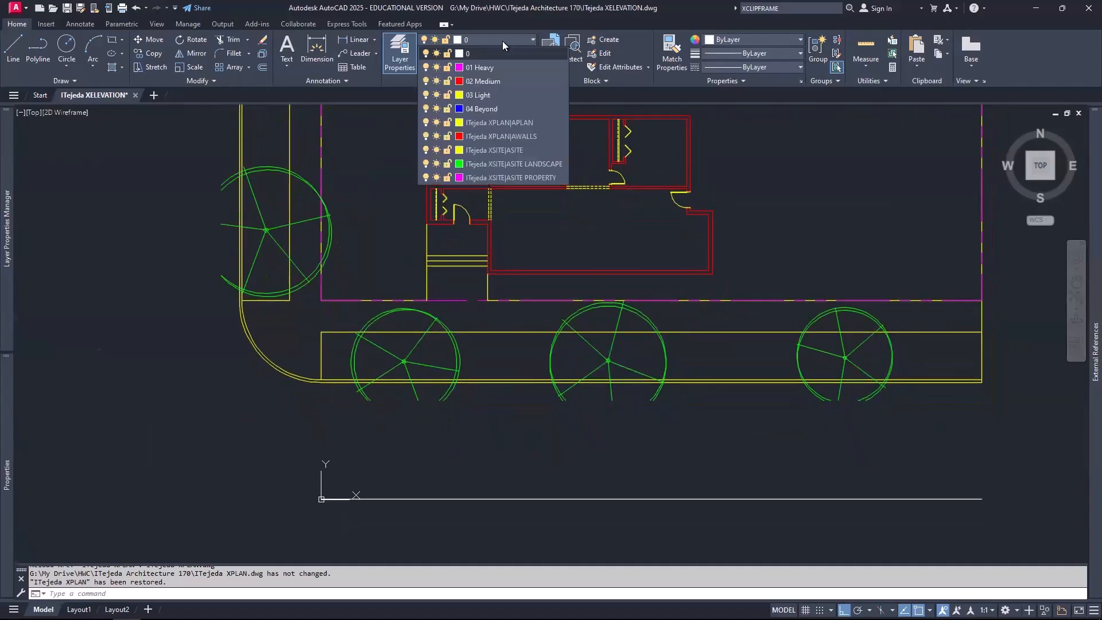
{"action": "left_click", "coordinate": [485, 68]}
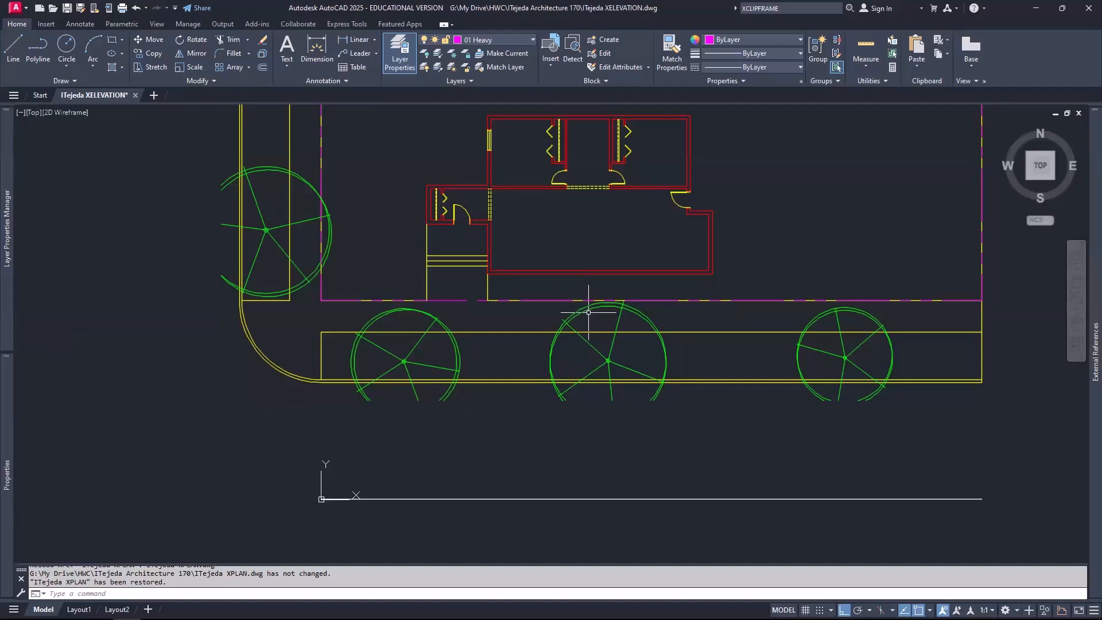
Step: Turn on the Perpendicular object snap and draw a line from the house's lower-right exterior corner straight down to the ground line
{"action": "type", "text": "l"}
{"action": "key", "text": "Return"}
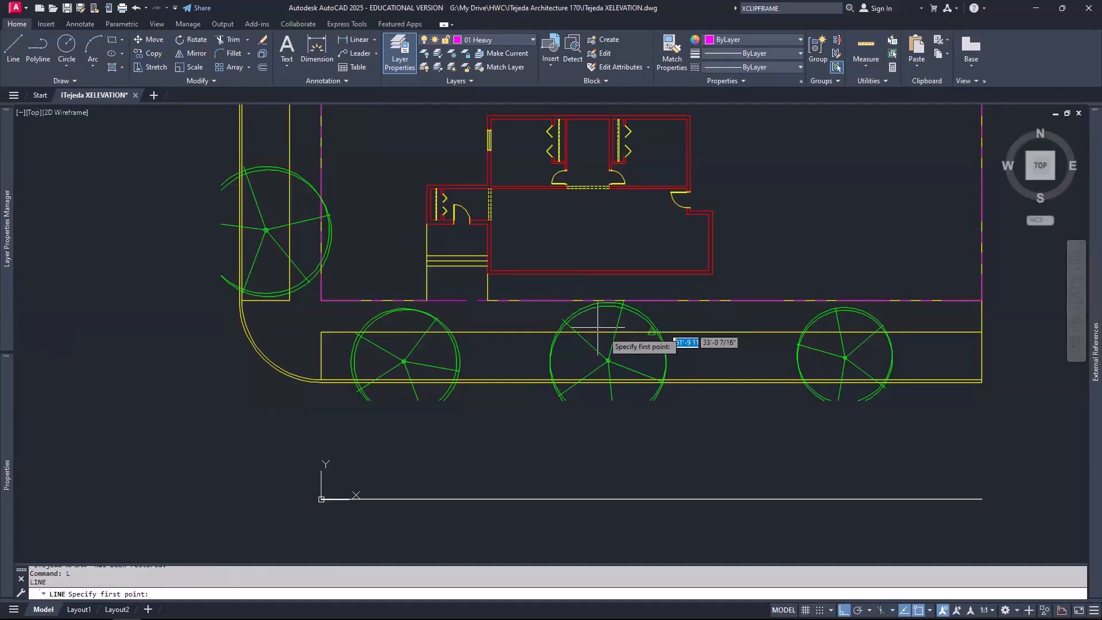
{"action": "left_click", "coordinate": [713, 273]}
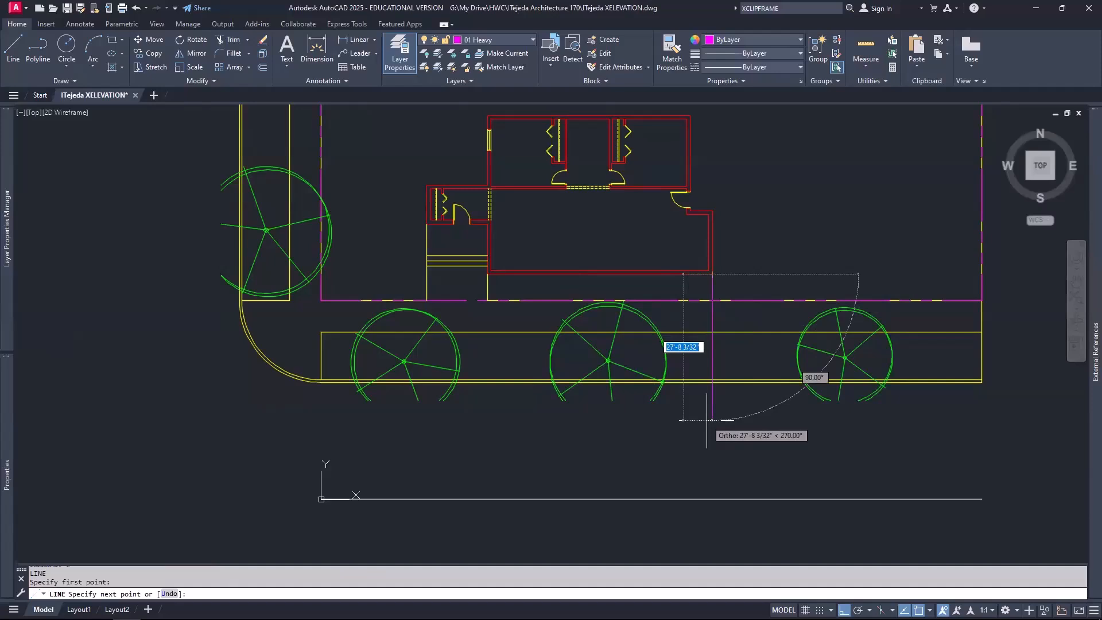
{"action": "right_click", "coordinate": [915, 561], "text": "shift"}
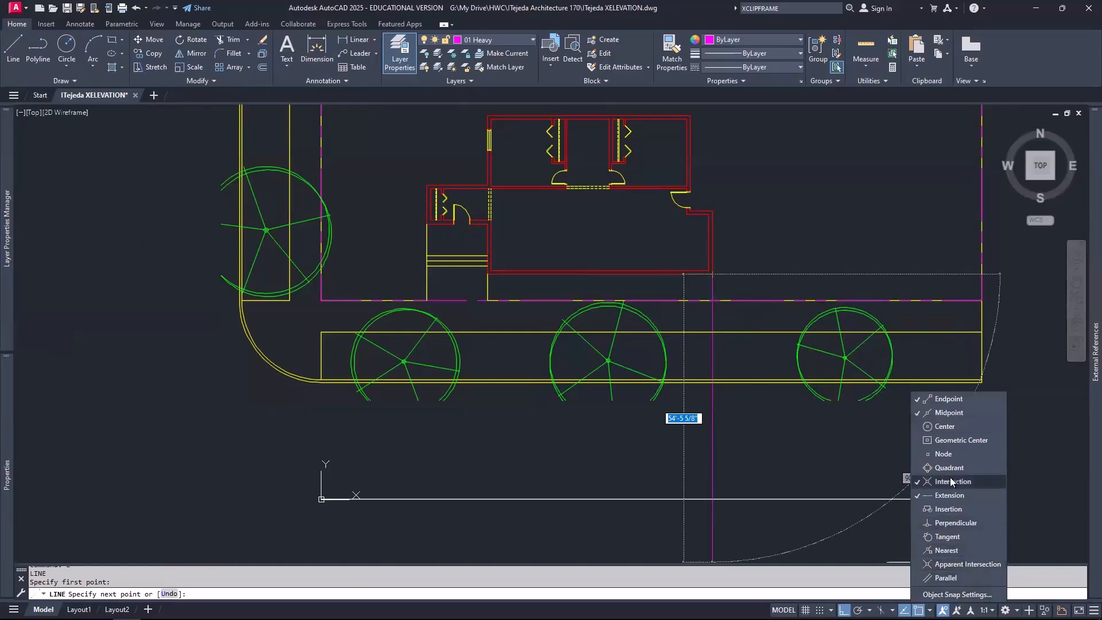
{"action": "left_click", "coordinate": [951, 523]}
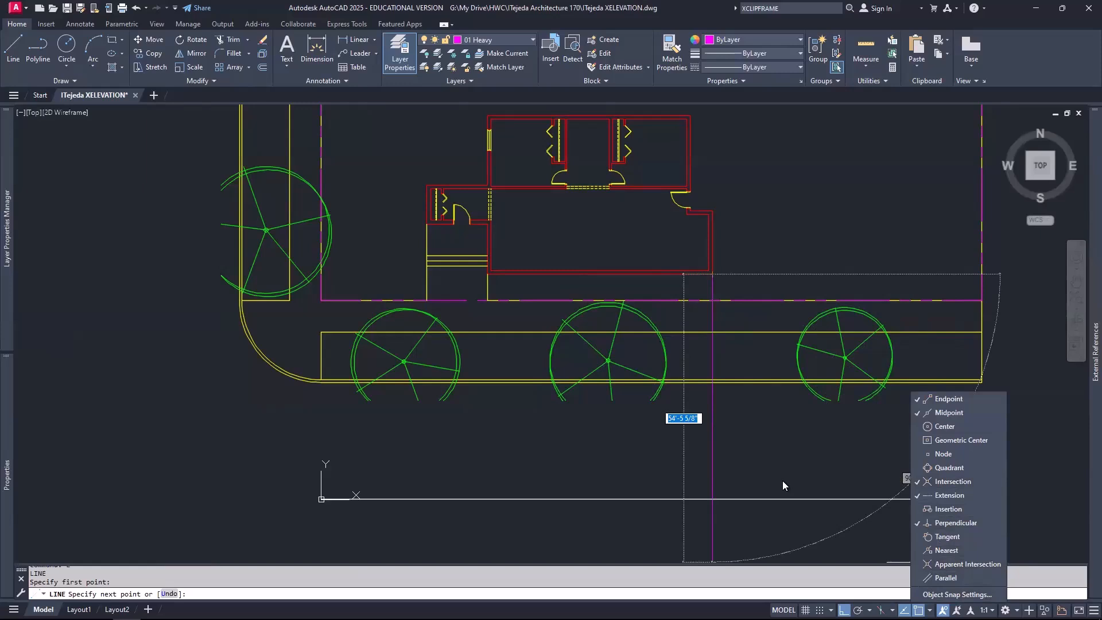
{"action": "left_click", "coordinate": [781, 466]}
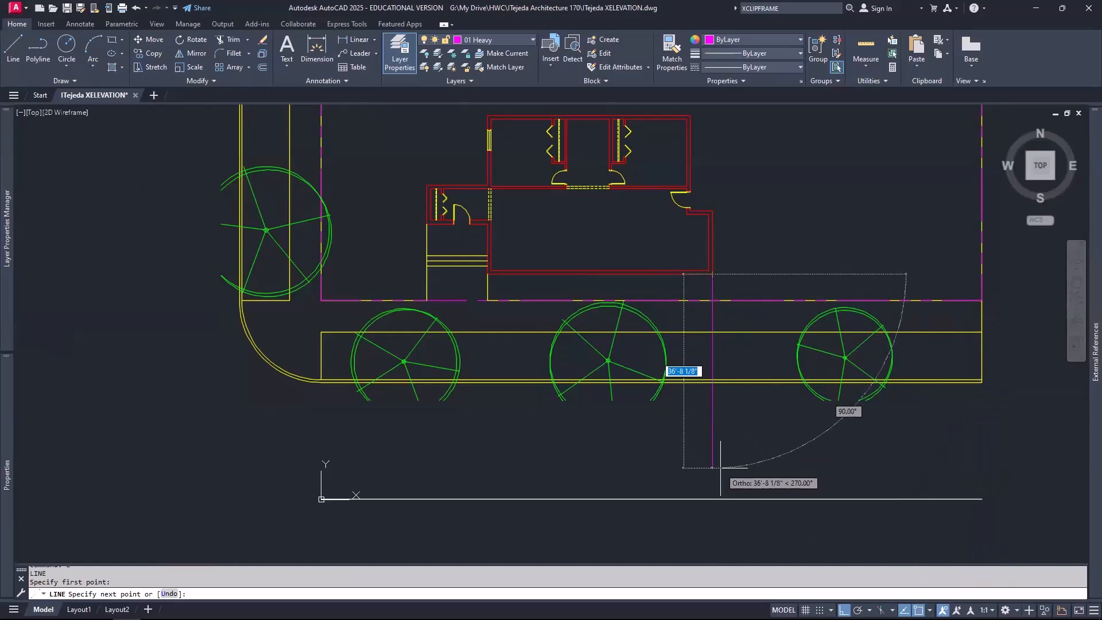
{"action": "left_click", "coordinate": [712, 500]}
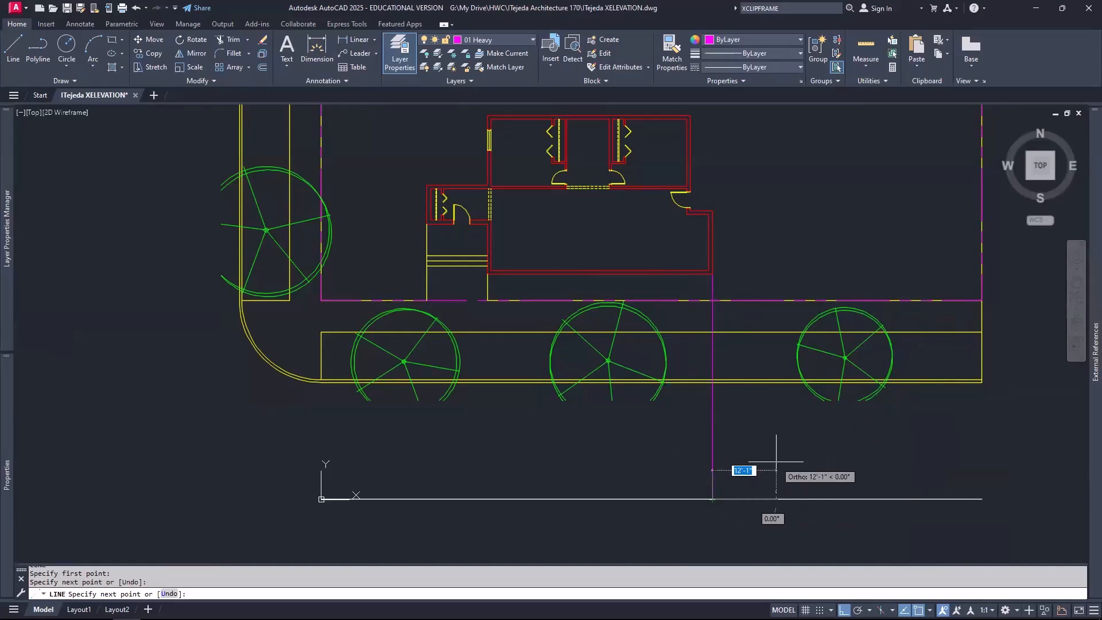
{"action": "key", "text": "Return"}
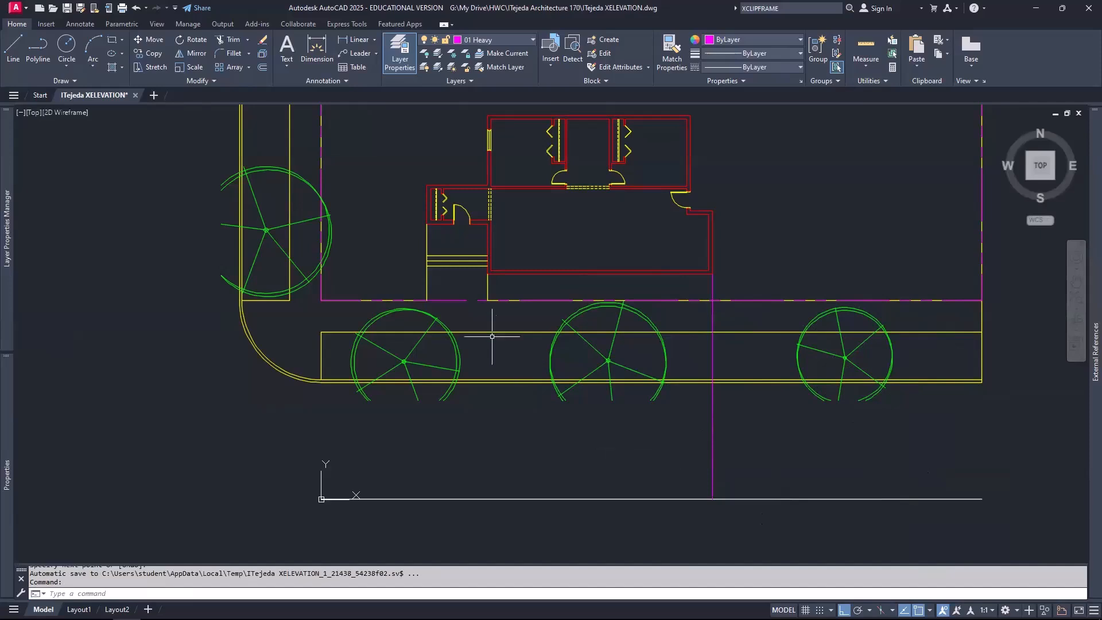
Step: Draw a vertical line from the main front wall's left exterior corner, beside the entry steps, down to the ground line
{"action": "scroll", "coordinate": [459, 300], "scroll_direction": "up", "scroll_amount": 1}
{"action": "mouse_move", "coordinate": [475, 304]}
{"action": "middle_mouse_down"}
{"action": "mouse_move", "coordinate": [468, 164]}
{"action": "mouse_move", "coordinate": [472, 181]}
{"action": "middle_mouse_up"}
{"action": "type", "text": "l"}
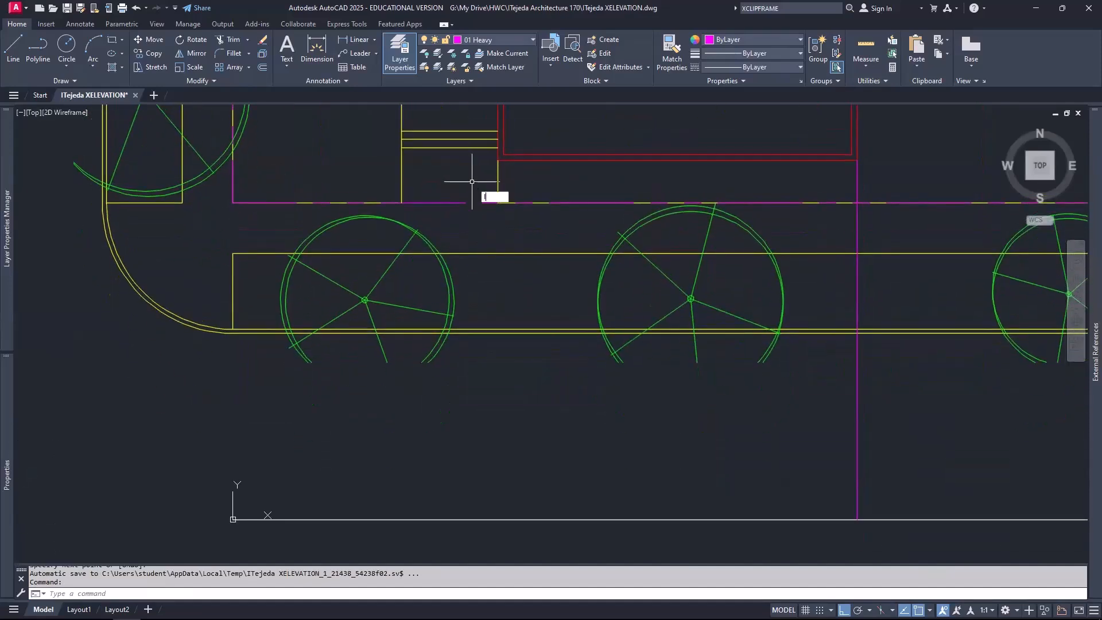
{"action": "key", "text": "Return"}
{"action": "left_click", "coordinate": [497, 161]}
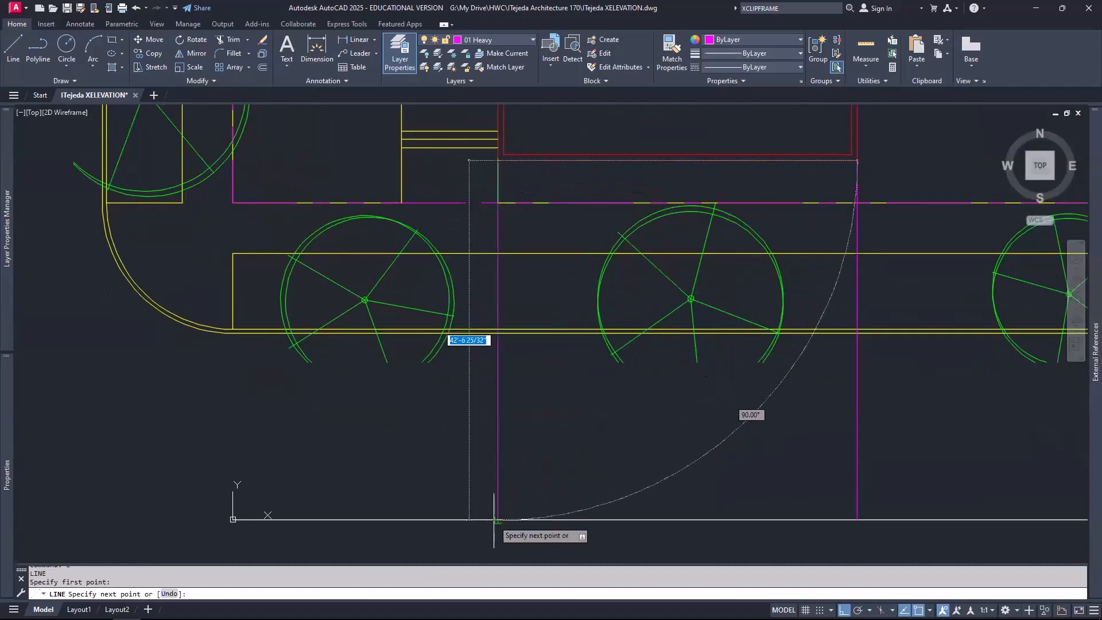
{"action": "left_click", "coordinate": [496, 519]}
{"action": "key", "text": "Return"}
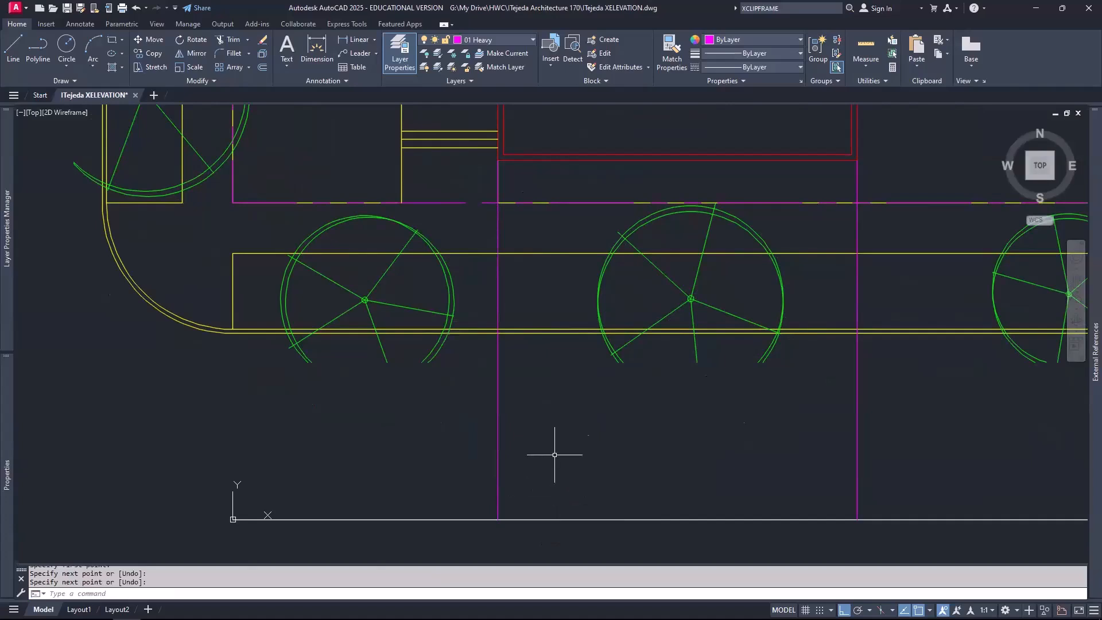
Step: Move the horizontal ground line from layer 0 to the 01 Heavy layer
{"action": "scroll", "coordinate": [517, 382], "scroll_direction": "down", "scroll_amount": 2}
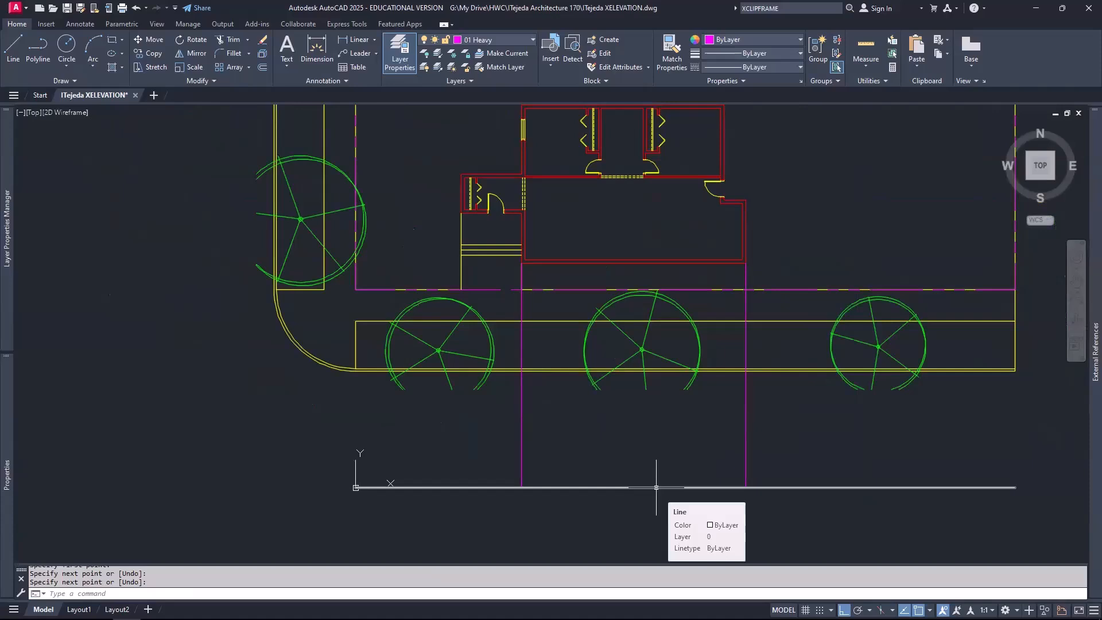
{"action": "left_click", "coordinate": [656, 487]}
{"action": "left_click", "coordinate": [500, 39]}
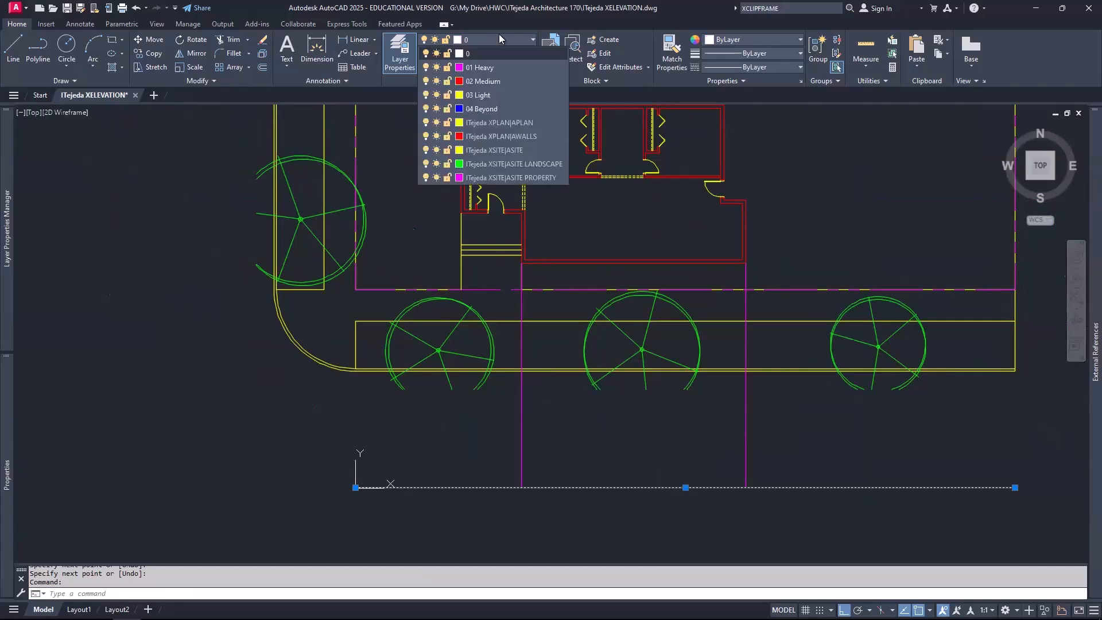
{"action": "left_click", "coordinate": [482, 68]}
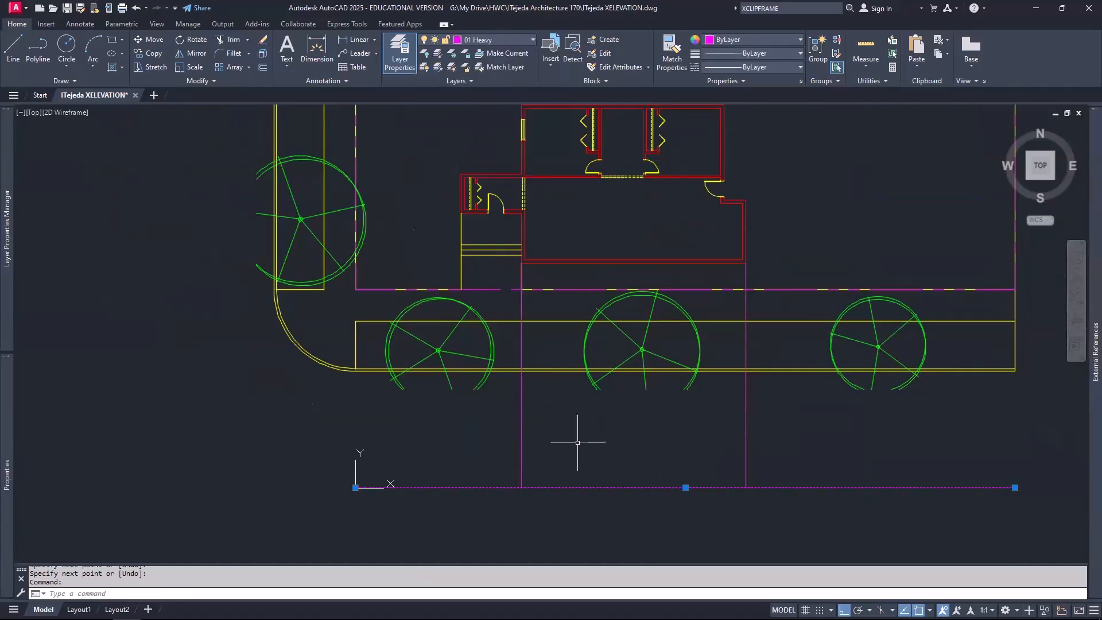
{"action": "key", "text": "Escape"}
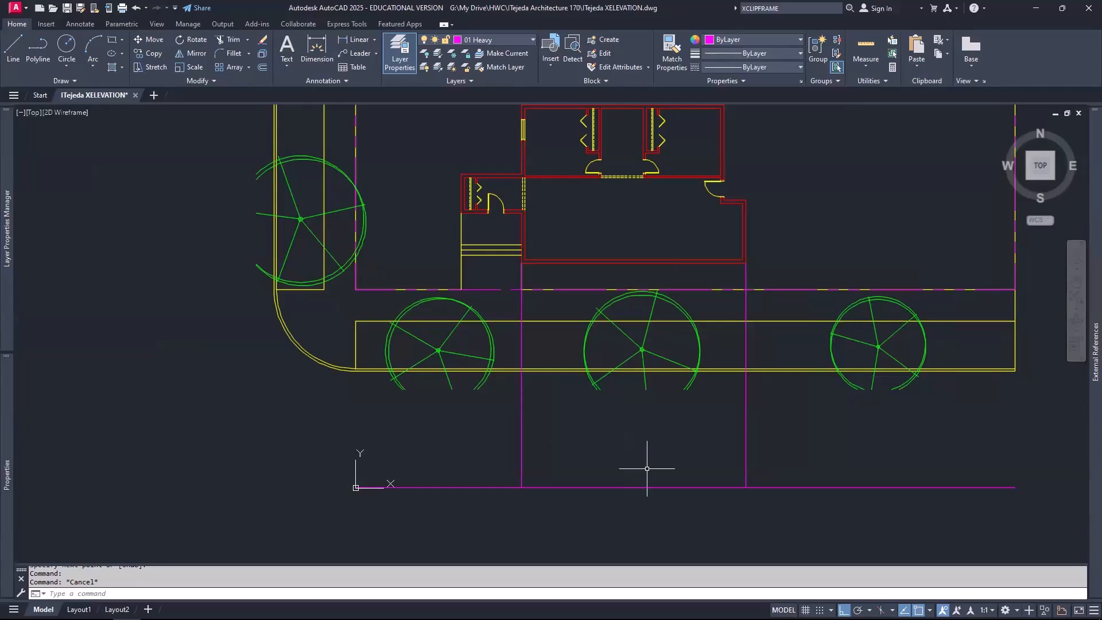
Step: Convert the ground line into a polyline with a width of 6" using Polyline Edit
{"action": "type", "text": "PE"}
{"action": "key", "text": "Return"}
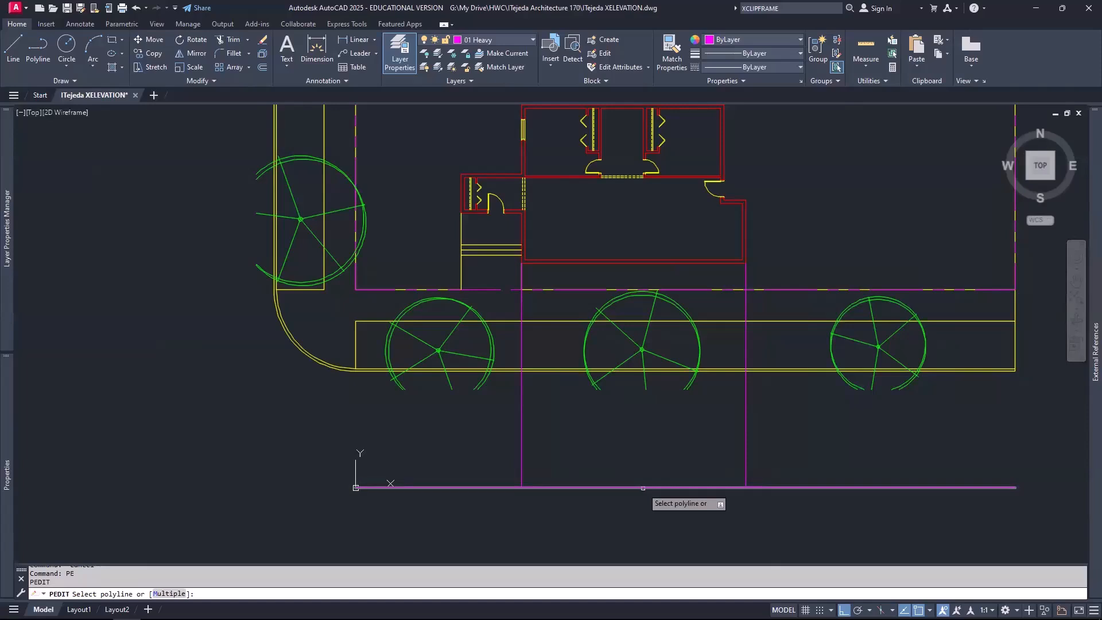
{"action": "left_click", "coordinate": [643, 488]}
{"action": "key", "text": "Return"}
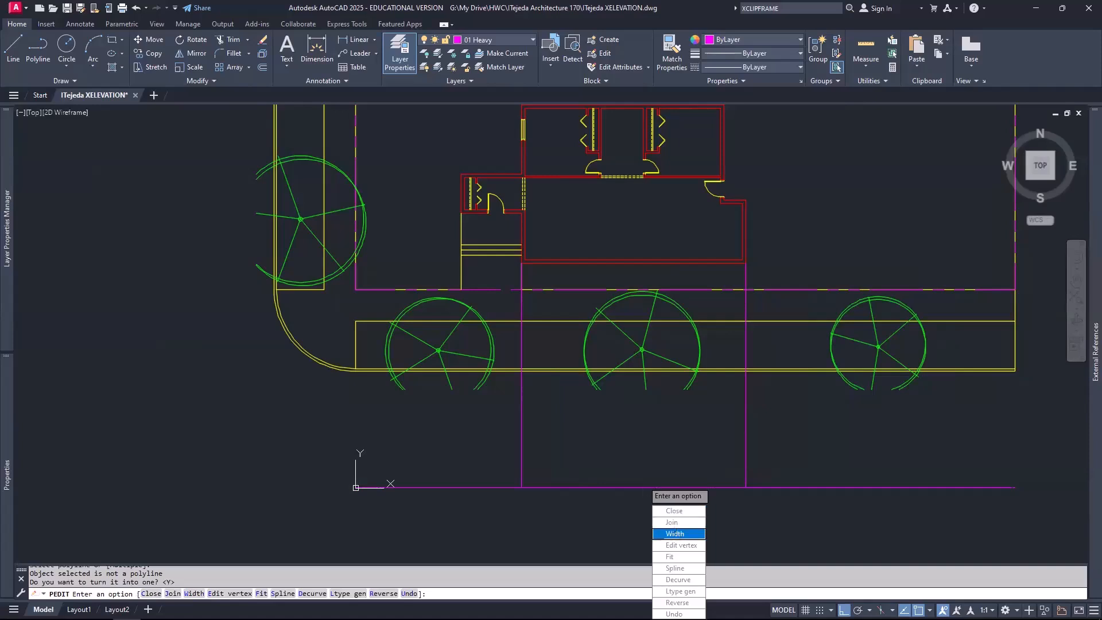
{"action": "left_click", "coordinate": [676, 534]}
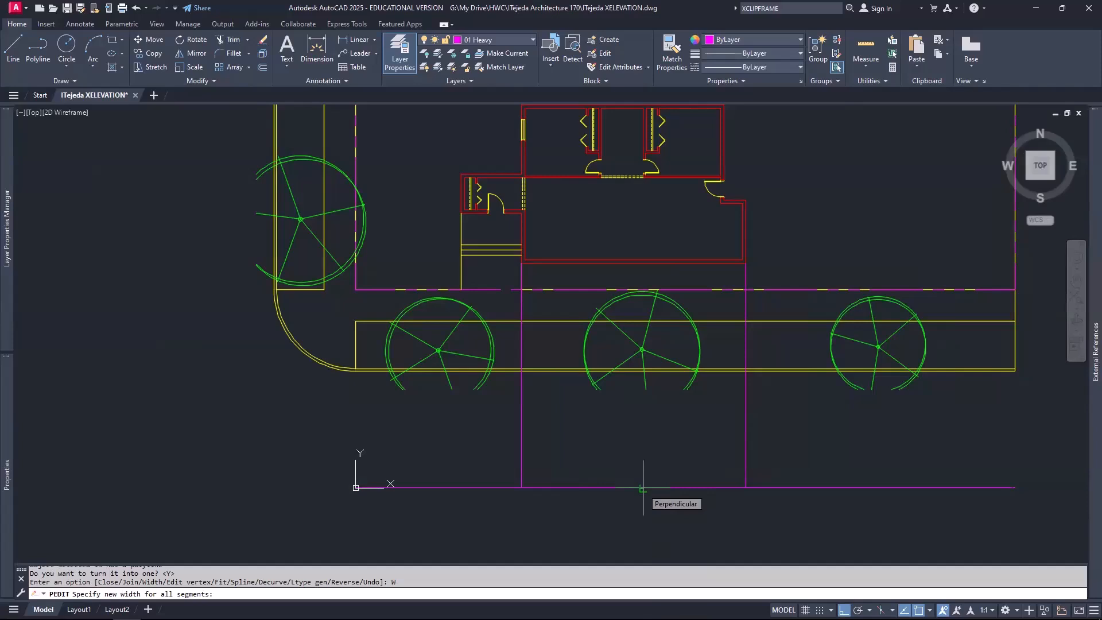
{"action": "type", "text": "6\""}
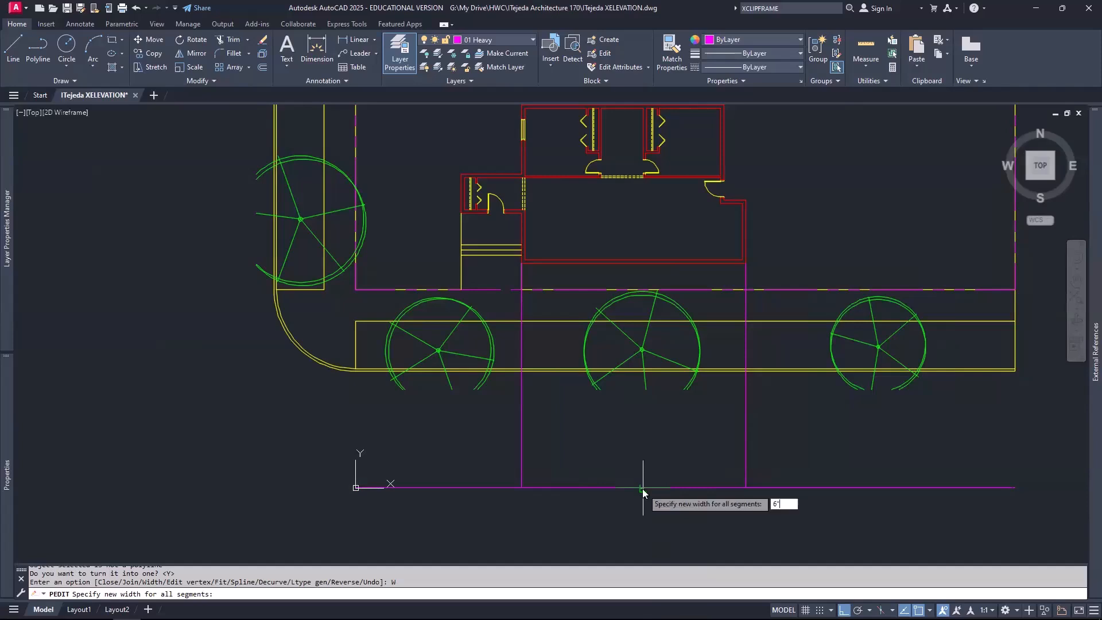
{"action": "key", "text": "Return"}
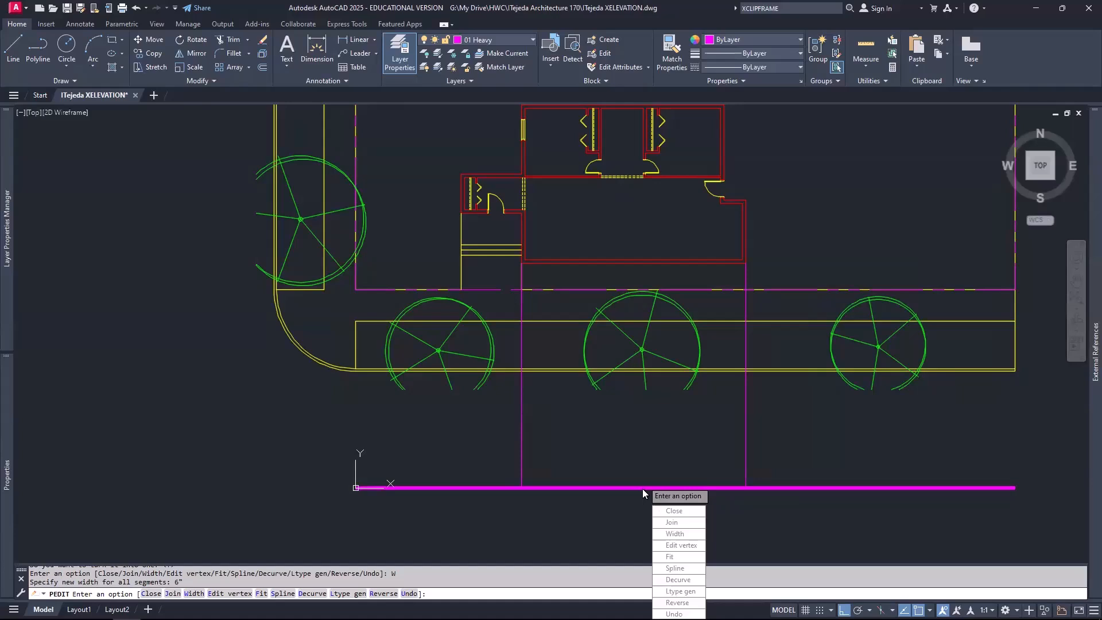
{"action": "key", "text": "Return"}
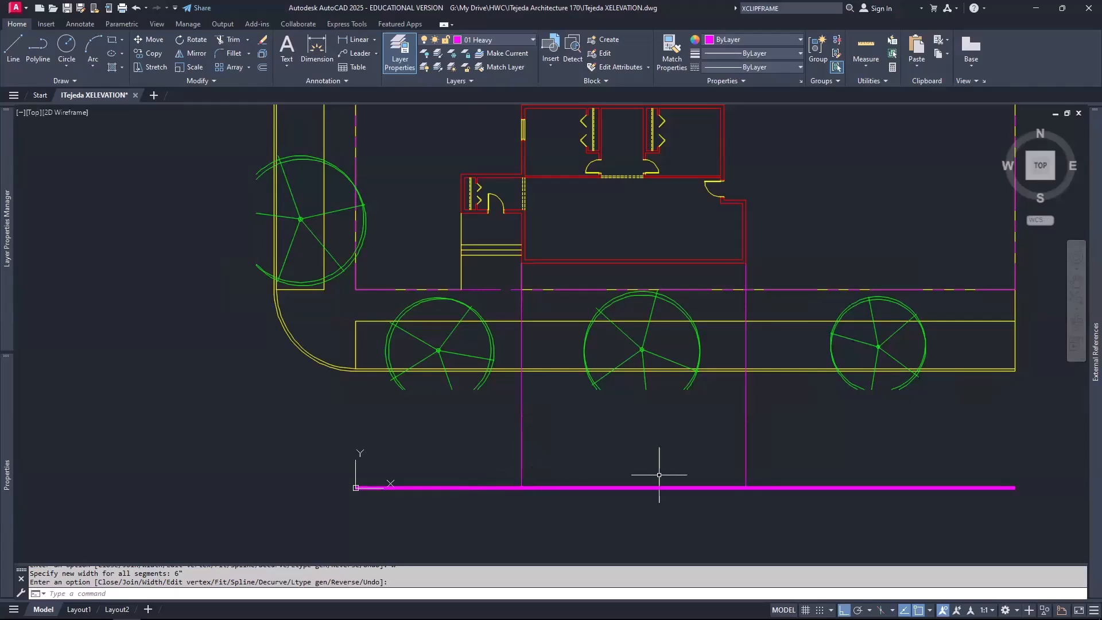
Step: Offset the thick magenta ground line 1'6" upward
{"action": "key", "text": "Return"}
{"action": "type", "text": "o"}
{"action": "key", "text": "Return"}
{"action": "type", "text": "1'"}
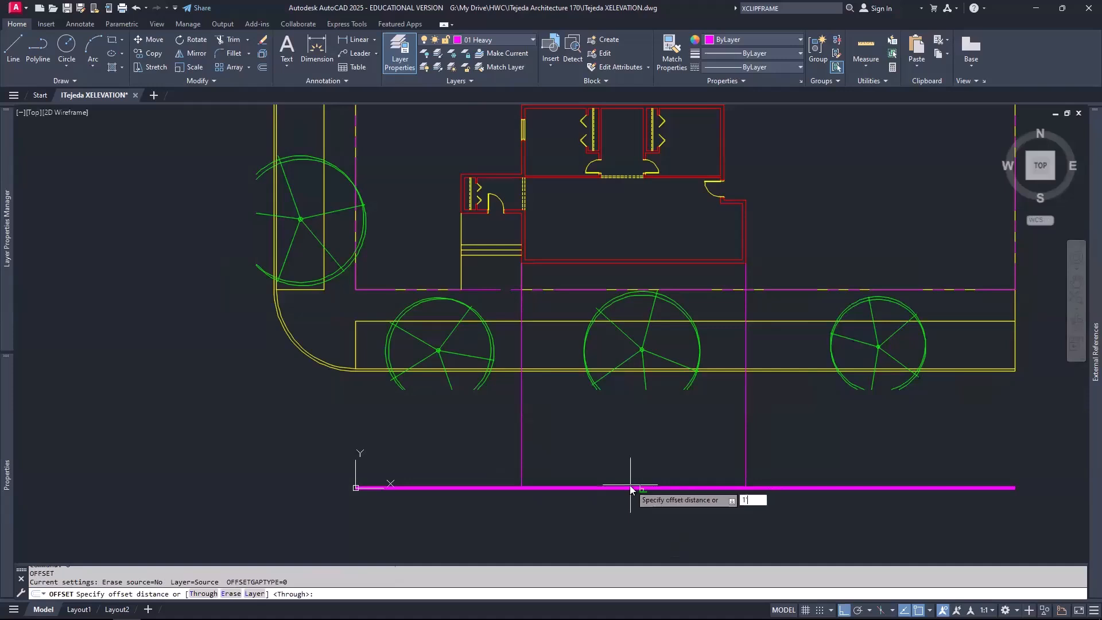
{"action": "type", "text": "6\""}
{"action": "key", "text": "Return"}
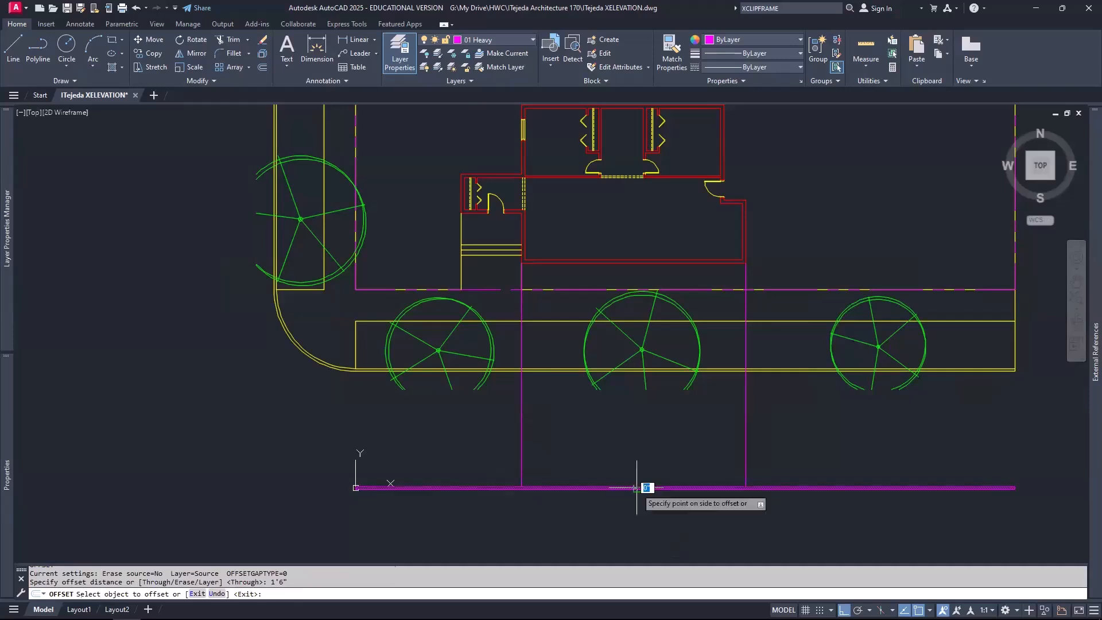
{"action": "left_click", "coordinate": [636, 487]}
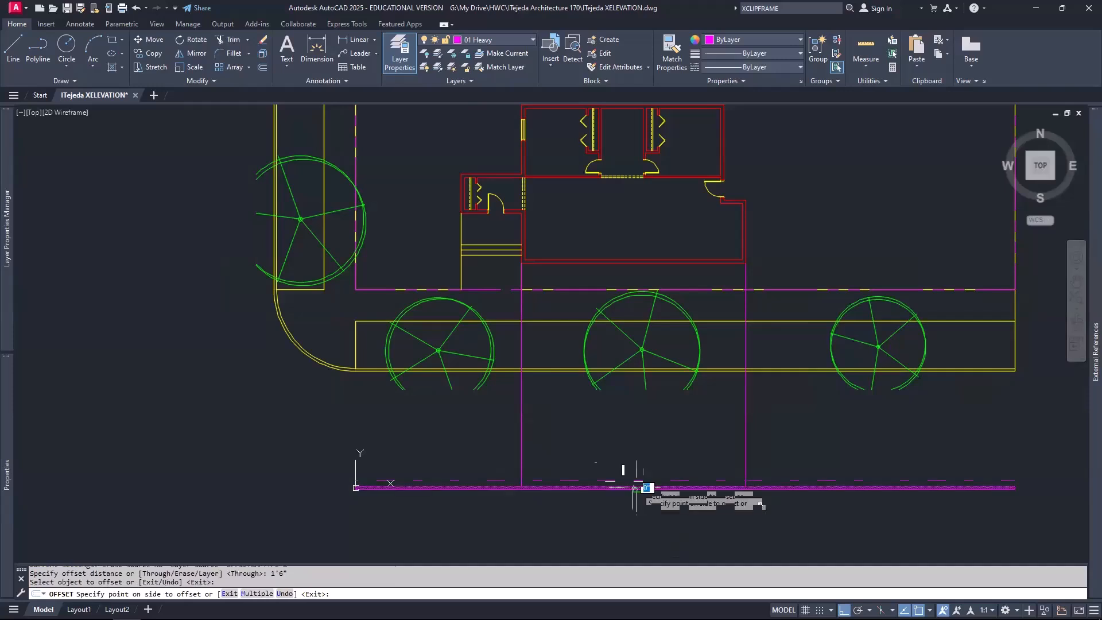
{"action": "left_click", "coordinate": [620, 451]}
{"action": "key", "text": "Return"}
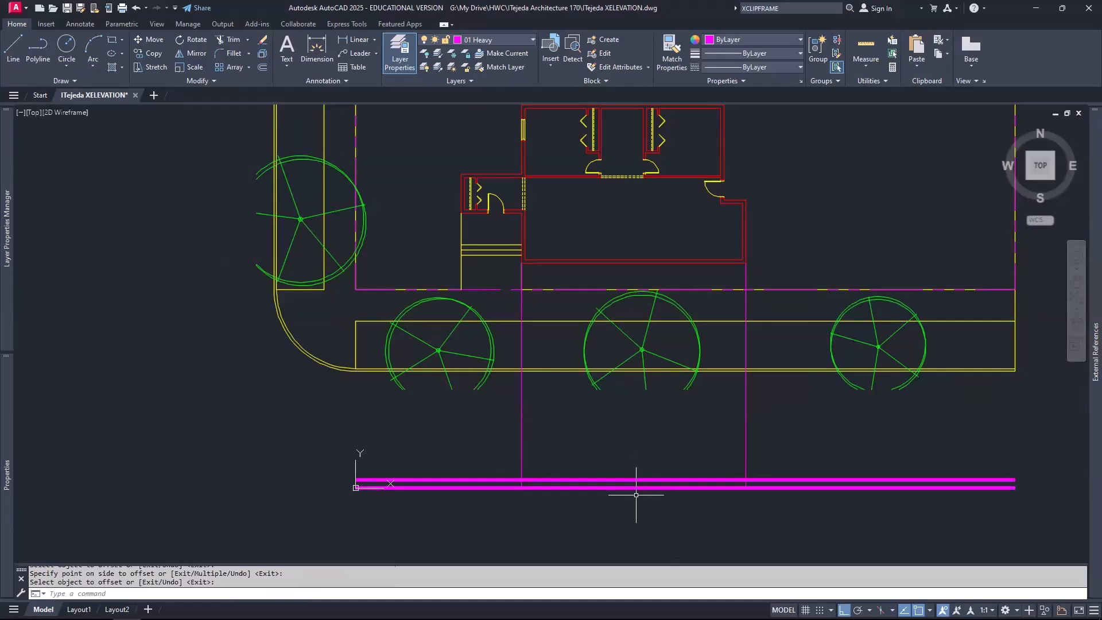
Step: Explode the upper offset polyline into a plain line without width
{"action": "type", "text": "x"}
{"action": "key", "text": "Return"}
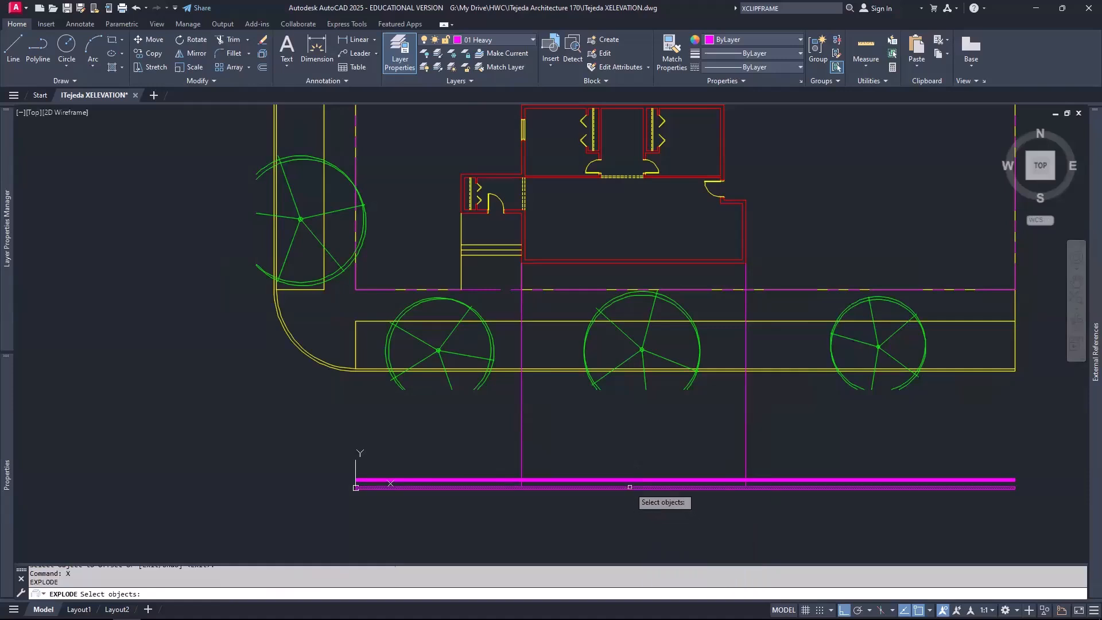
{"action": "left_click", "coordinate": [632, 479]}
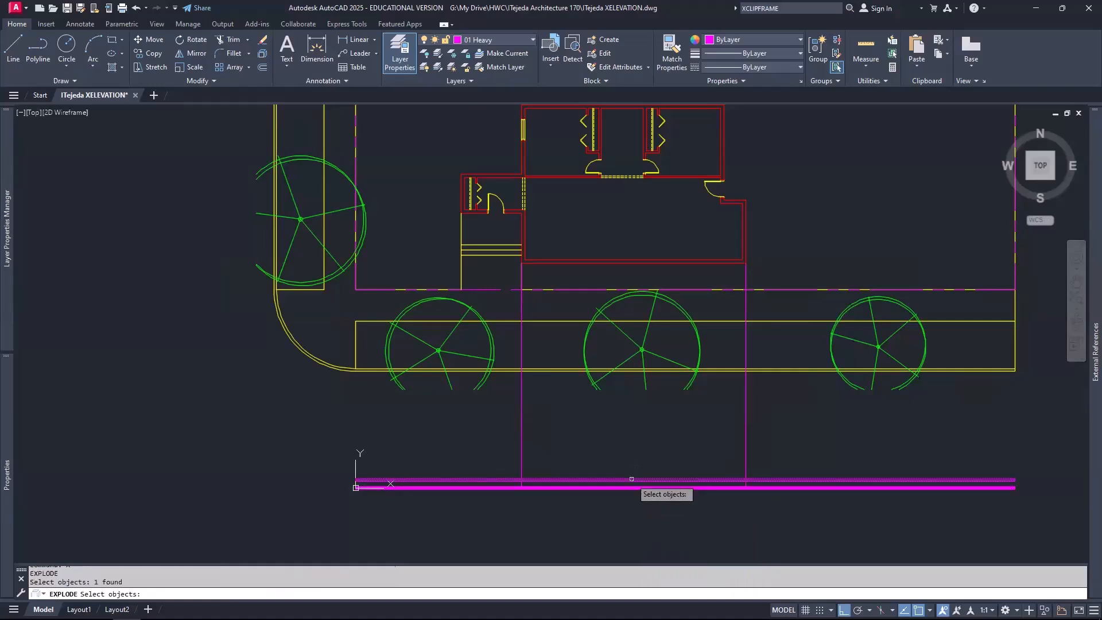
{"action": "key", "text": "Return"}
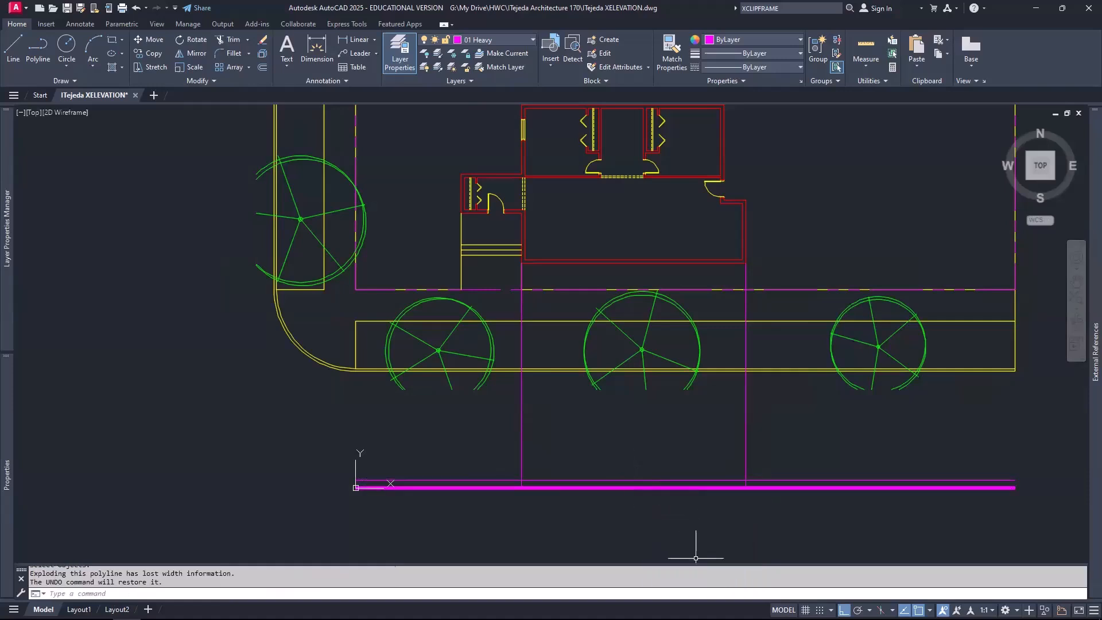
Step: Examine where the vertical wall projection meets the thick ground line and the thin line above it
{"action": "scroll", "coordinate": [792, 506], "scroll_direction": "up", "scroll_amount": 6}
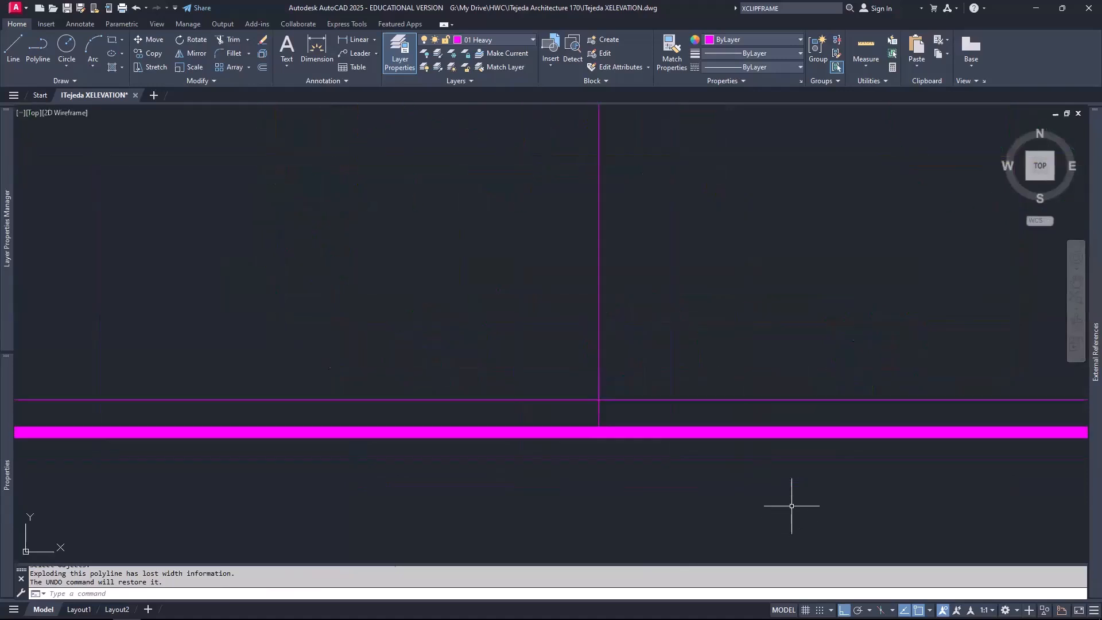
{"action": "scroll", "coordinate": [576, 436], "scroll_direction": "up", "scroll_amount": 4}
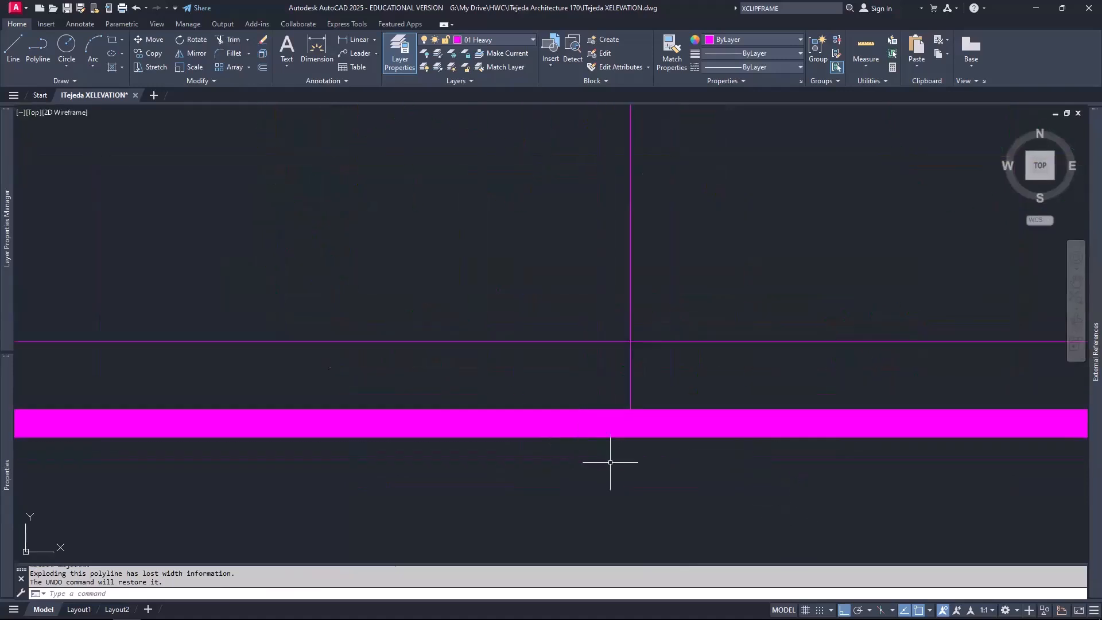
{"action": "left_click", "coordinate": [703, 411]}
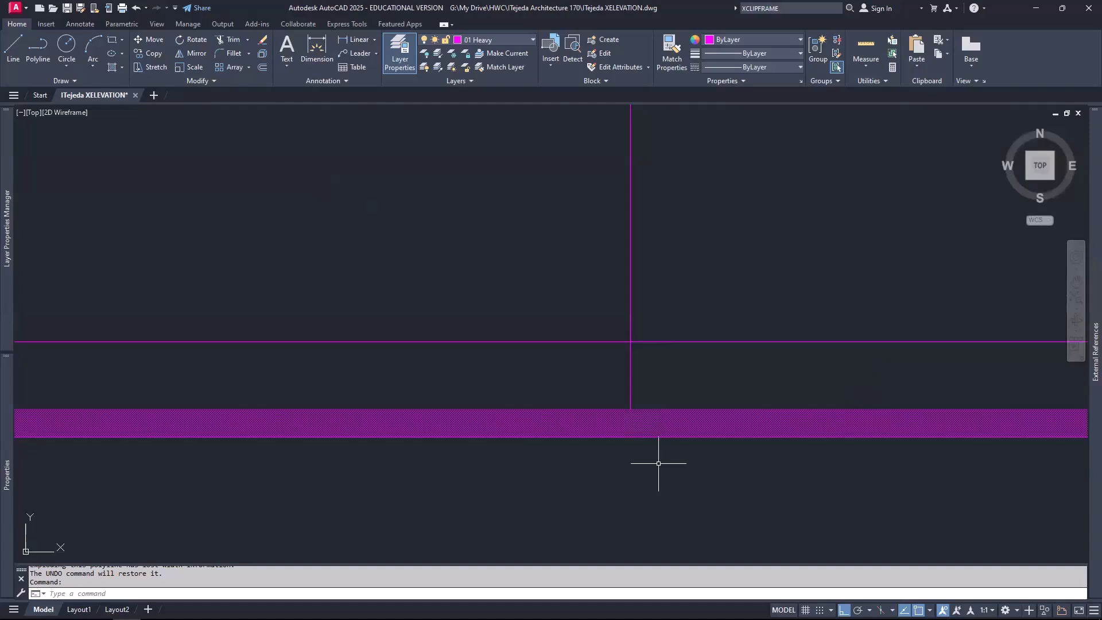
{"action": "key", "text": "Escape"}
{"action": "key", "text": "Escape"}
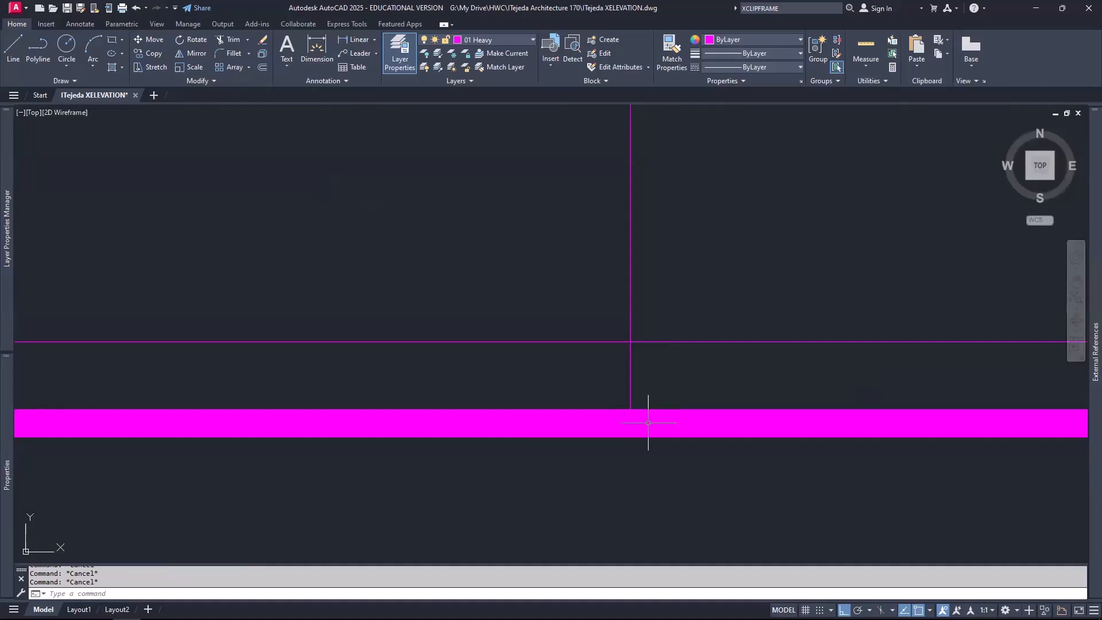
{"action": "scroll", "coordinate": [579, 434], "scroll_direction": "down", "scroll_amount": 3}
{"action": "scroll", "coordinate": [579, 435], "scroll_direction": "down", "scroll_amount": 3}
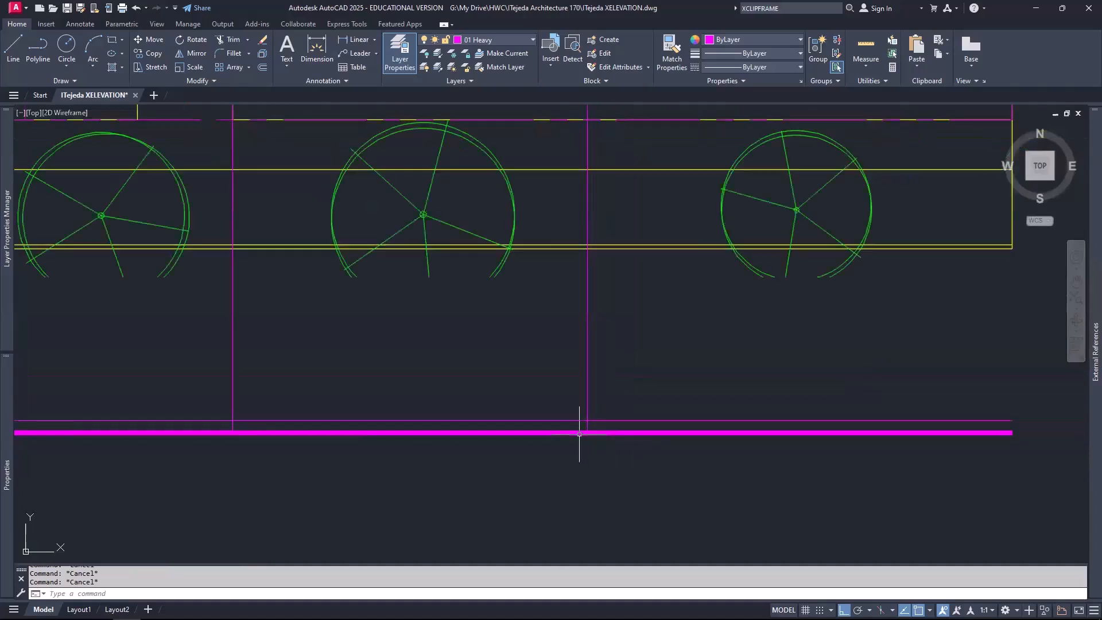
{"action": "middle_click_drag", "start_coordinate": [465, 451], "coordinate": [495, 458]}
{"action": "scroll", "coordinate": [685, 488], "scroll_direction": "up", "scroll_amount": 2}
{"action": "scroll", "coordinate": [685, 487], "scroll_direction": "down", "scroll_amount": 2}
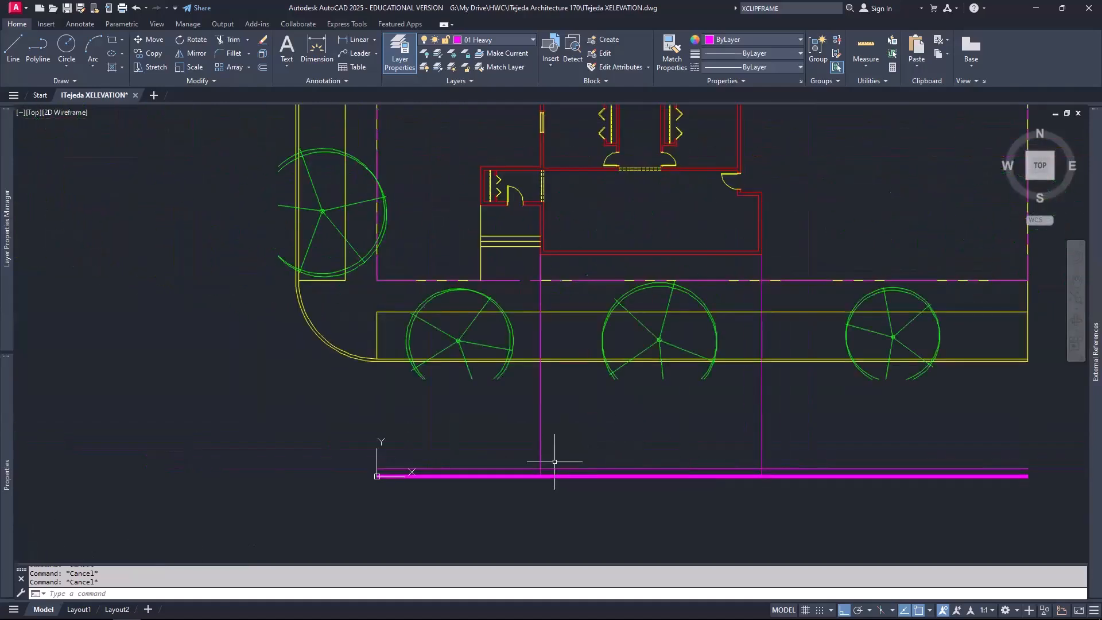
Step: Trim the thin floor line on both sides so it spans only between the two vertical wall projections
{"action": "type", "text": "tr"}
{"action": "key", "text": "Return"}
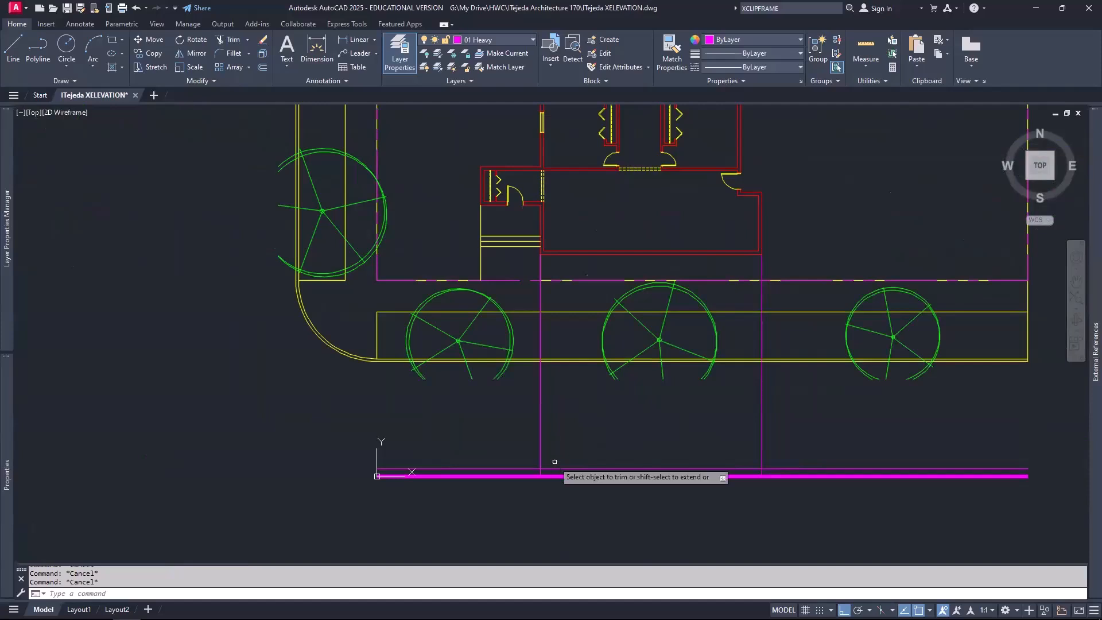
{"action": "left_click", "coordinate": [533, 467]}
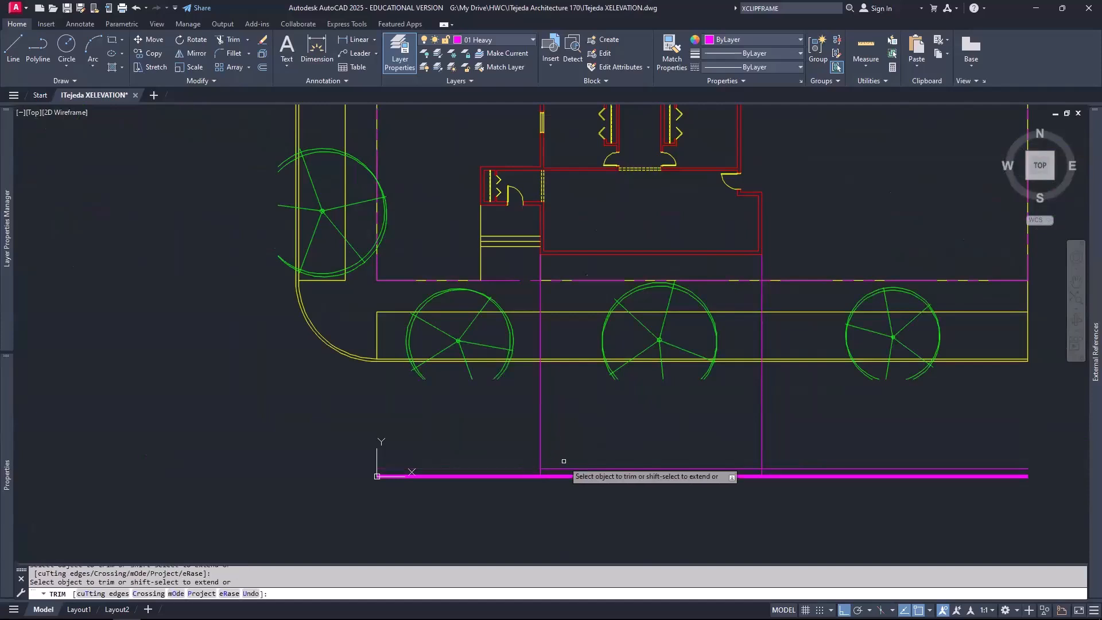
{"action": "left_click", "coordinate": [783, 469]}
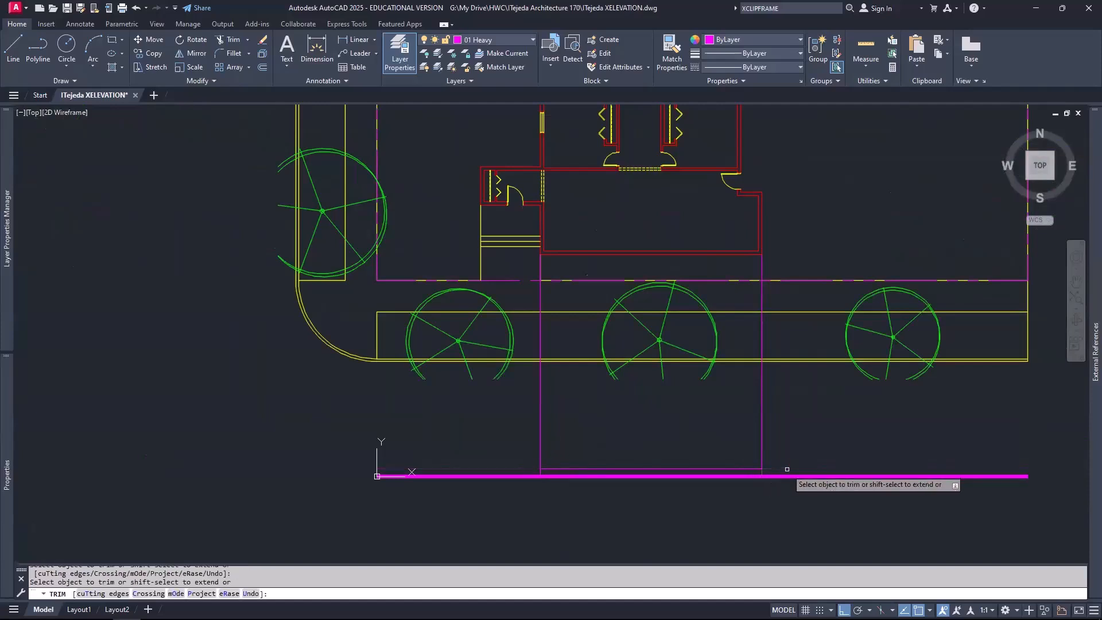
{"action": "key", "text": "Return"}
Step: Offset the trimmed floor line 9' upward between the wall projections
{"action": "scroll", "coordinate": [720, 472], "scroll_direction": "up", "scroll_amount": 2}
{"action": "left_click", "coordinate": [709, 463]}
{"action": "left_click", "coordinate": [703, 471]}
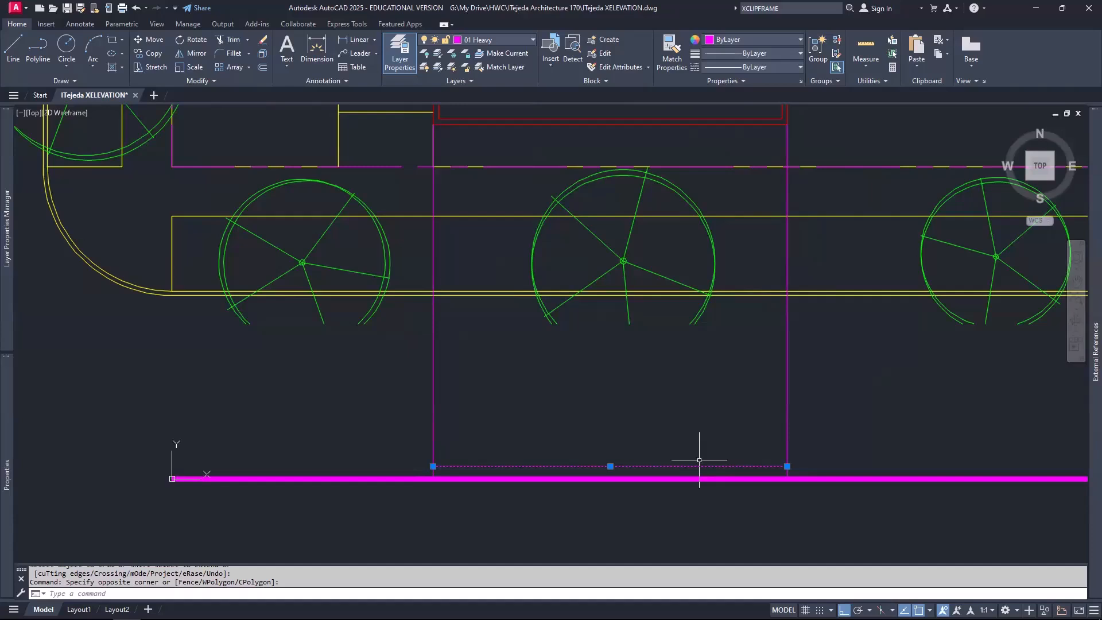
{"action": "type", "text": "O"}
{"action": "key", "text": "Return"}
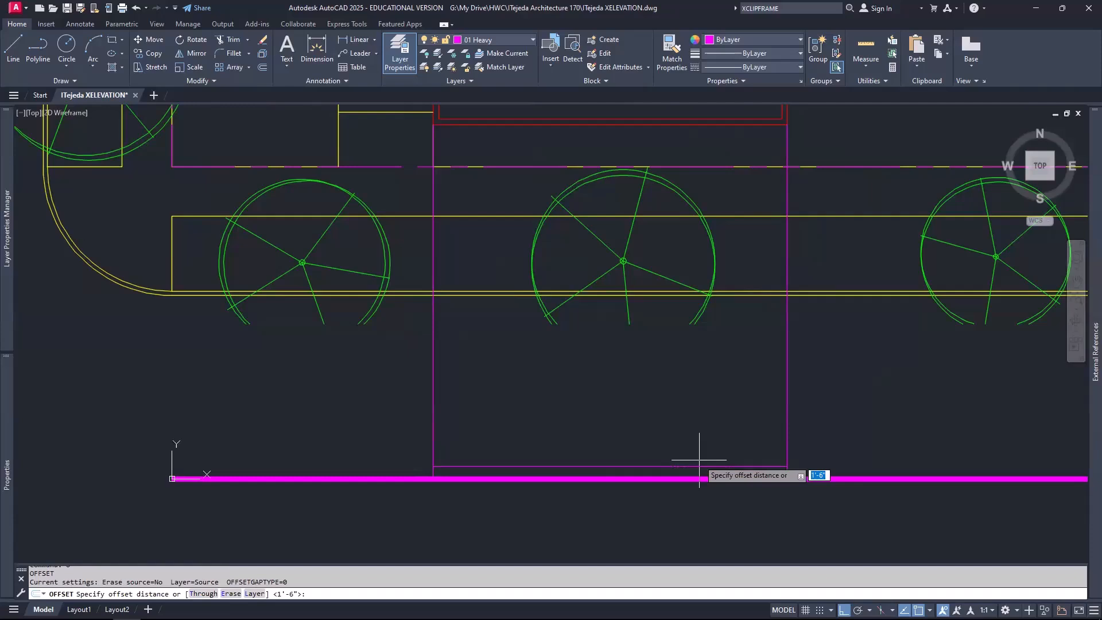
{"action": "type", "text": "9'"}
{"action": "key", "text": "Return"}
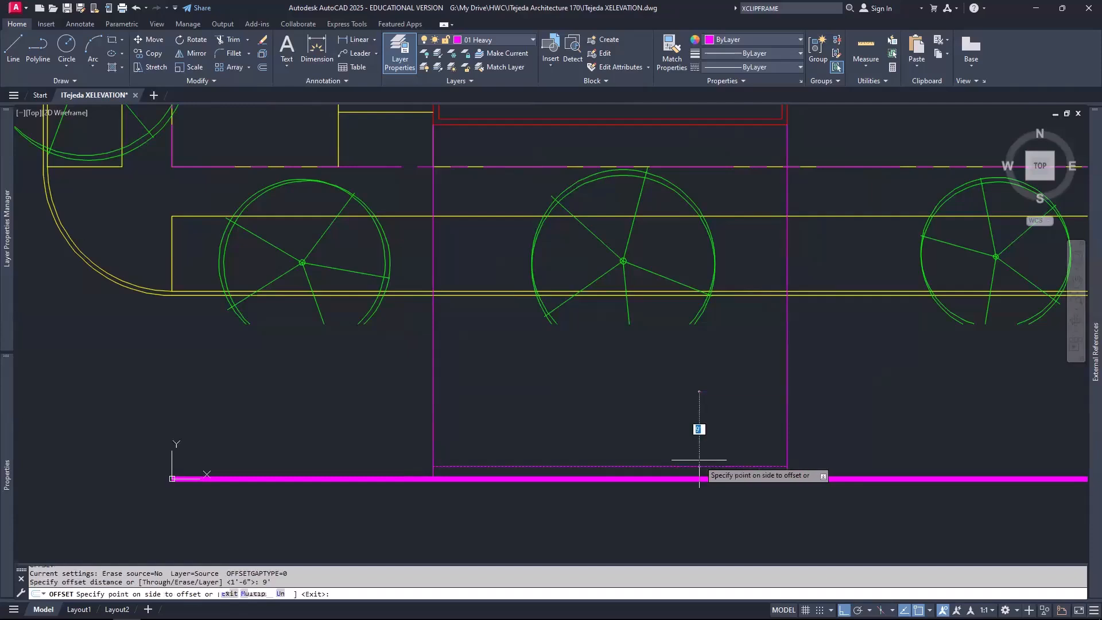
{"action": "left_click", "coordinate": [683, 363]}
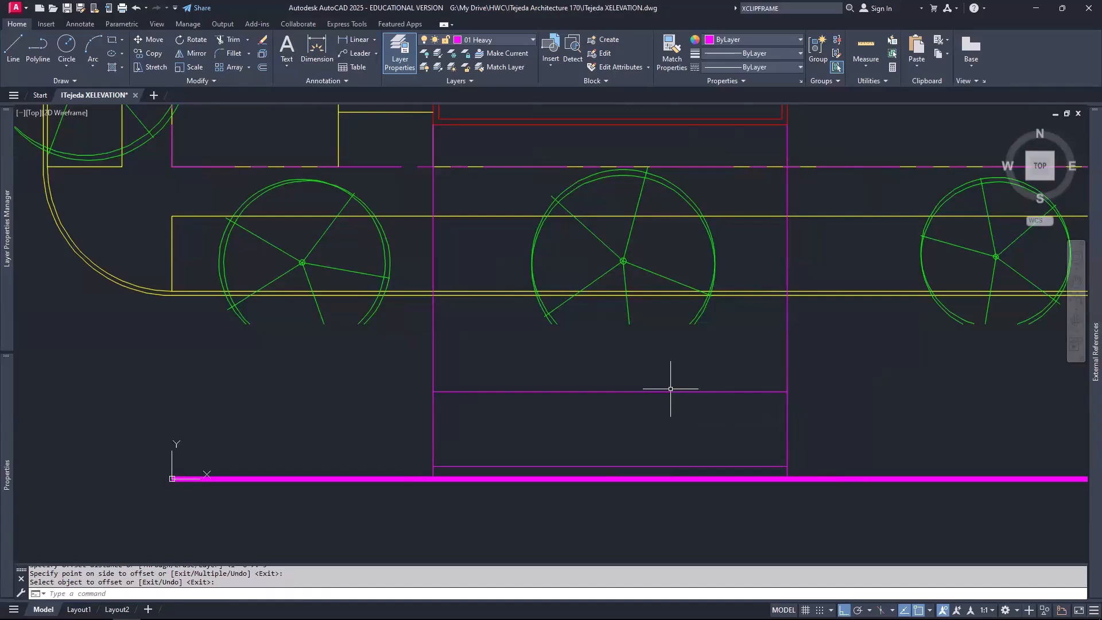
Step: Offset the upper horizontal line between the wall projections another 12" upward
{"action": "type", "text": "o"}
{"action": "key", "text": "Return"}
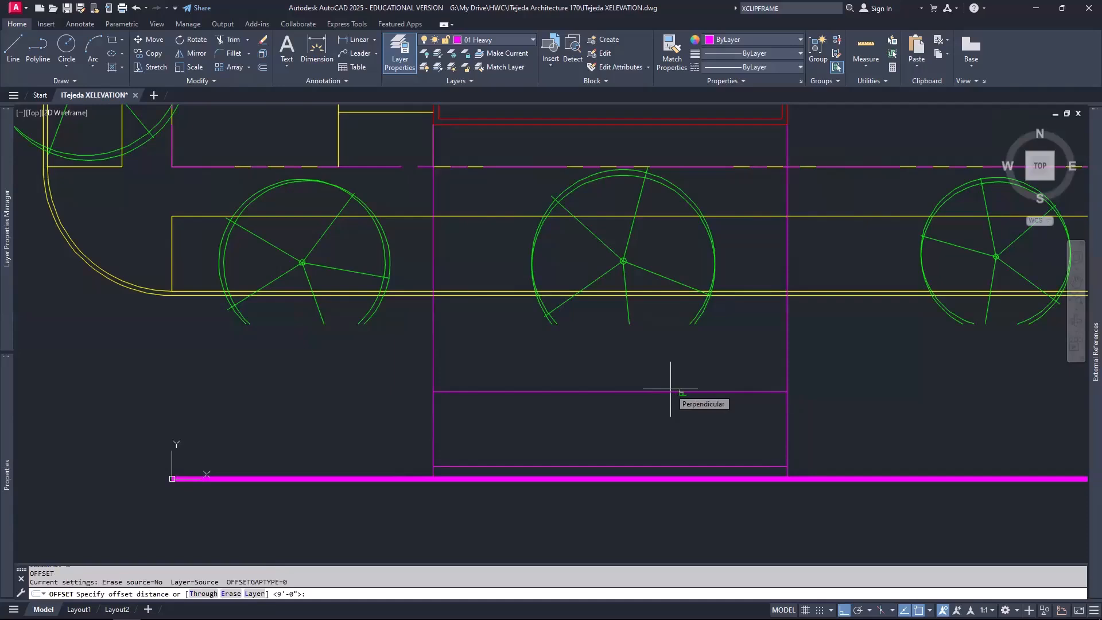
{"action": "type", "text": "12"}
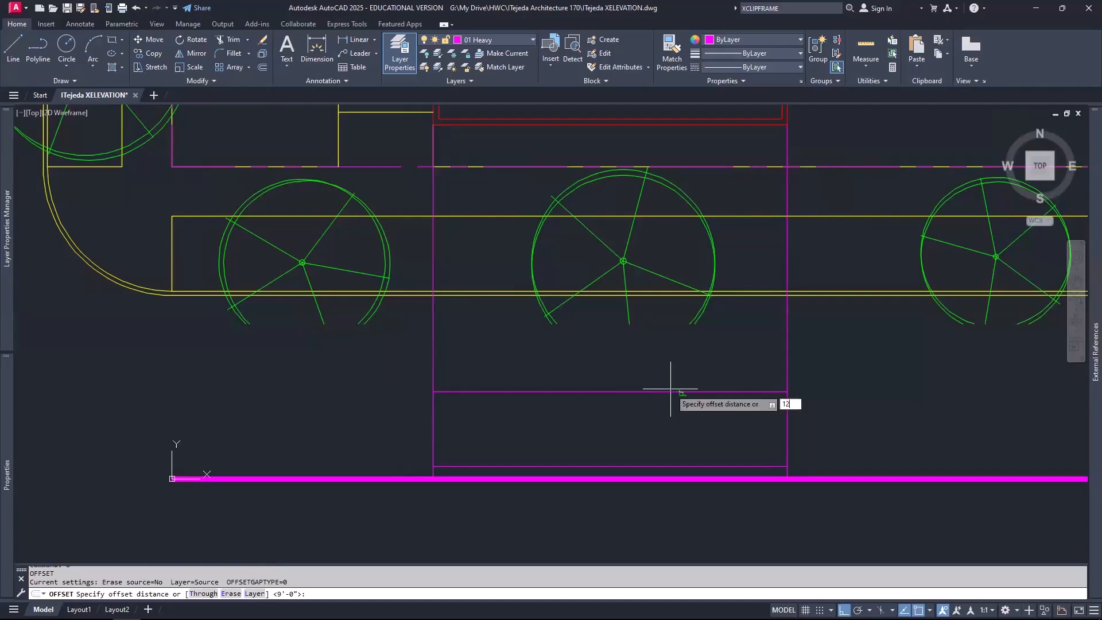
{"action": "key", "text": "Return"}
{"action": "left_click", "coordinate": [678, 392]}
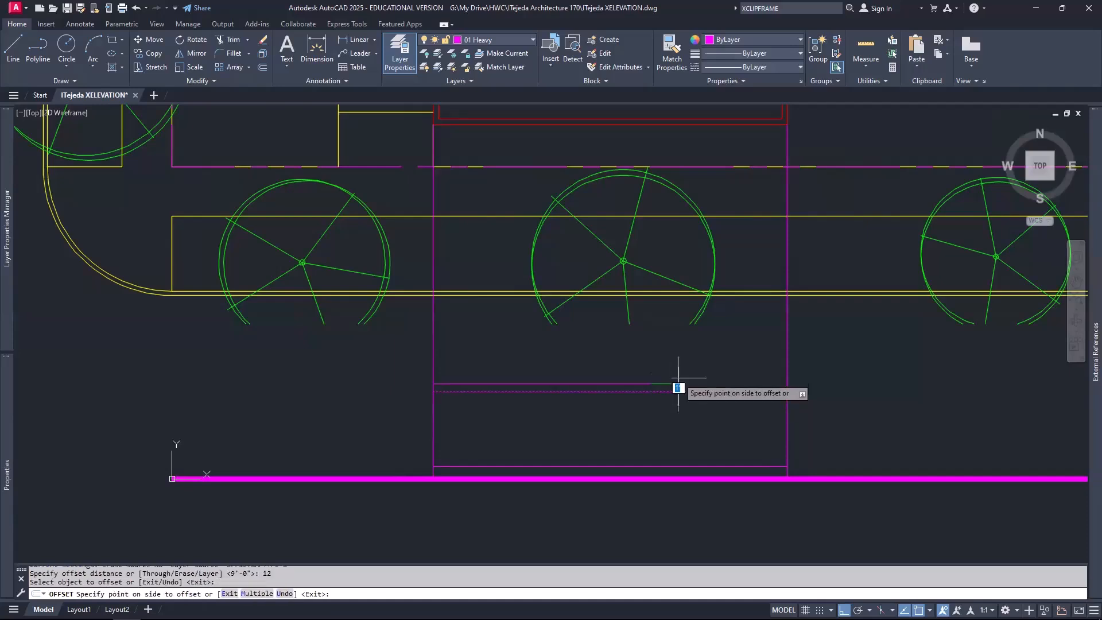
{"action": "left_click", "coordinate": [679, 373]}
{"action": "key", "text": "Return"}
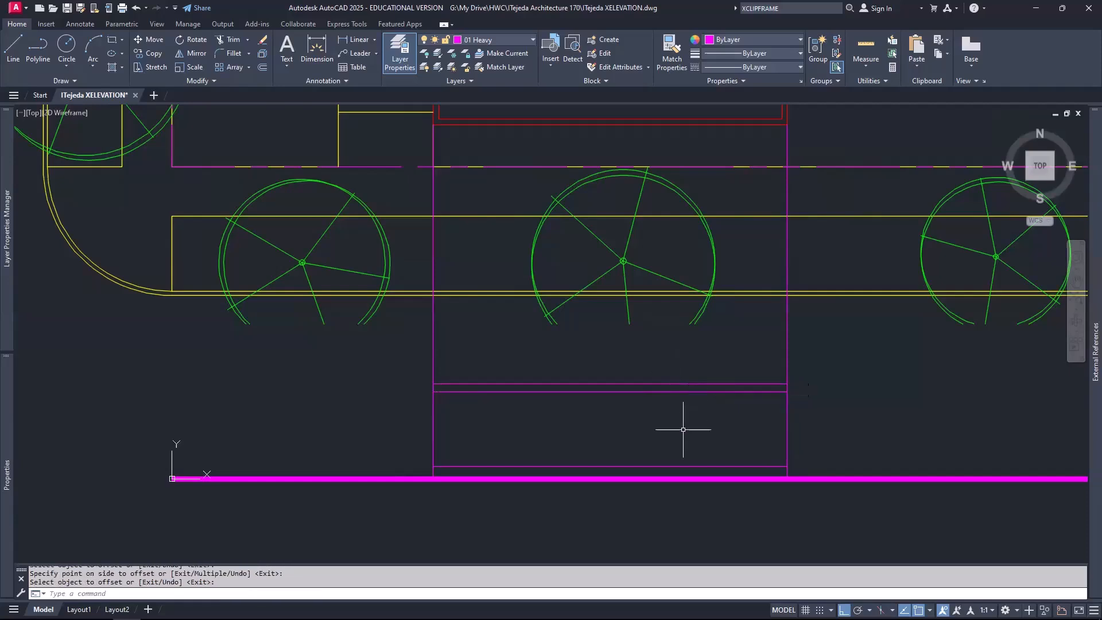
Step: Switch to XELEVATION.pdf in the browser, read the instructions on the layer for guidelines, and return to the AutoCAD drawing
{"action": "scroll", "coordinate": [667, 396], "scroll_direction": "down", "scroll_amount": 2}
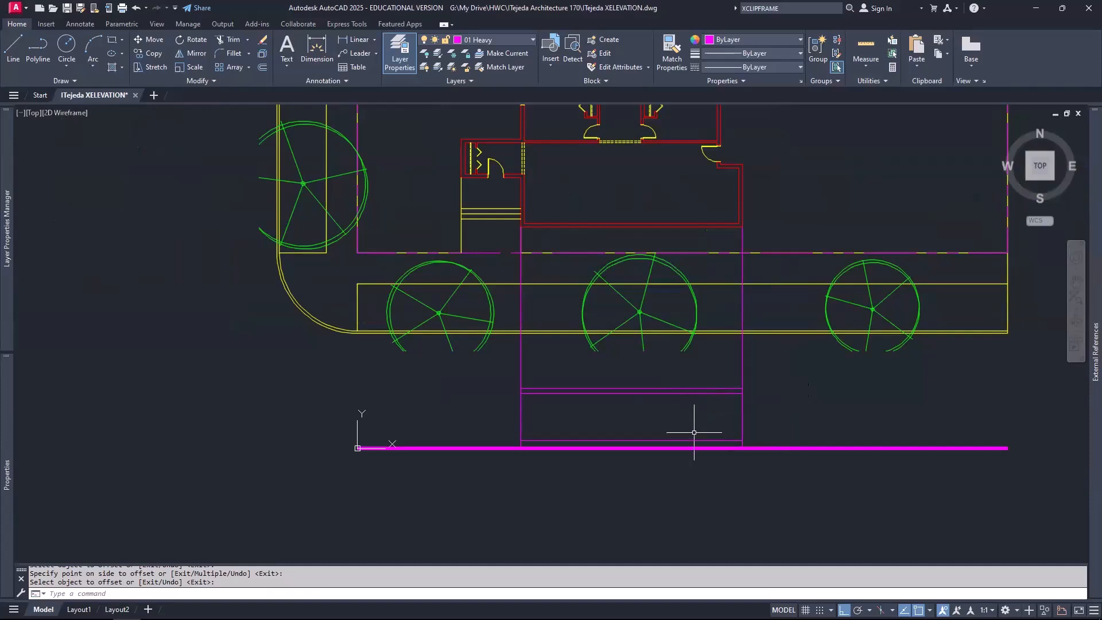
{"action": "middle_click_drag", "start_coordinate": [608, 421], "coordinate": [648, 443]}
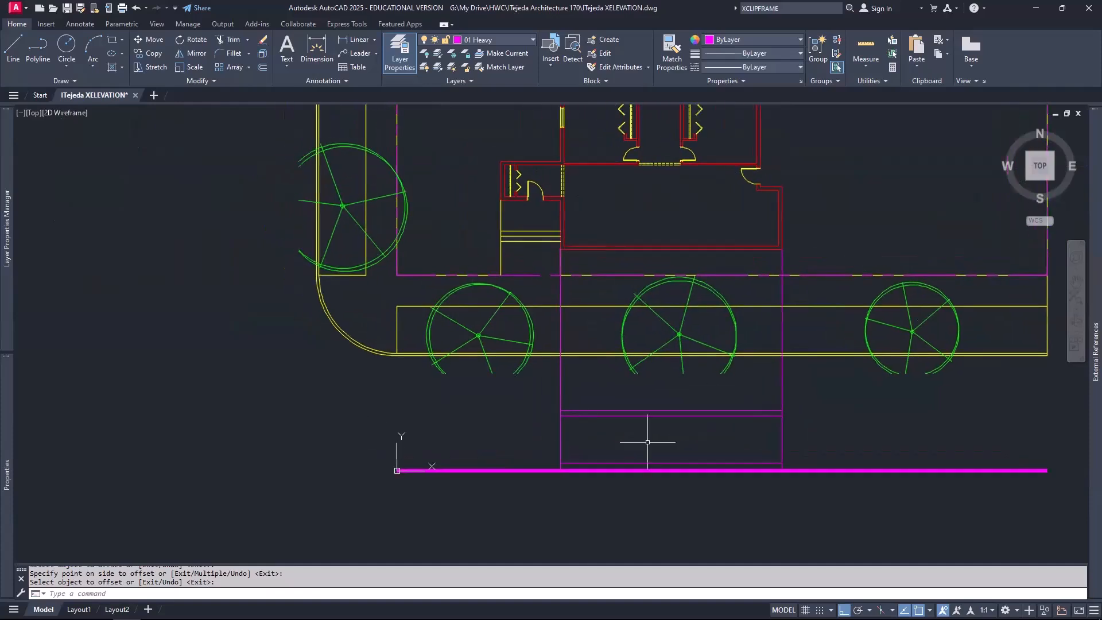
{"action": "left_click", "coordinate": [576, 606]}
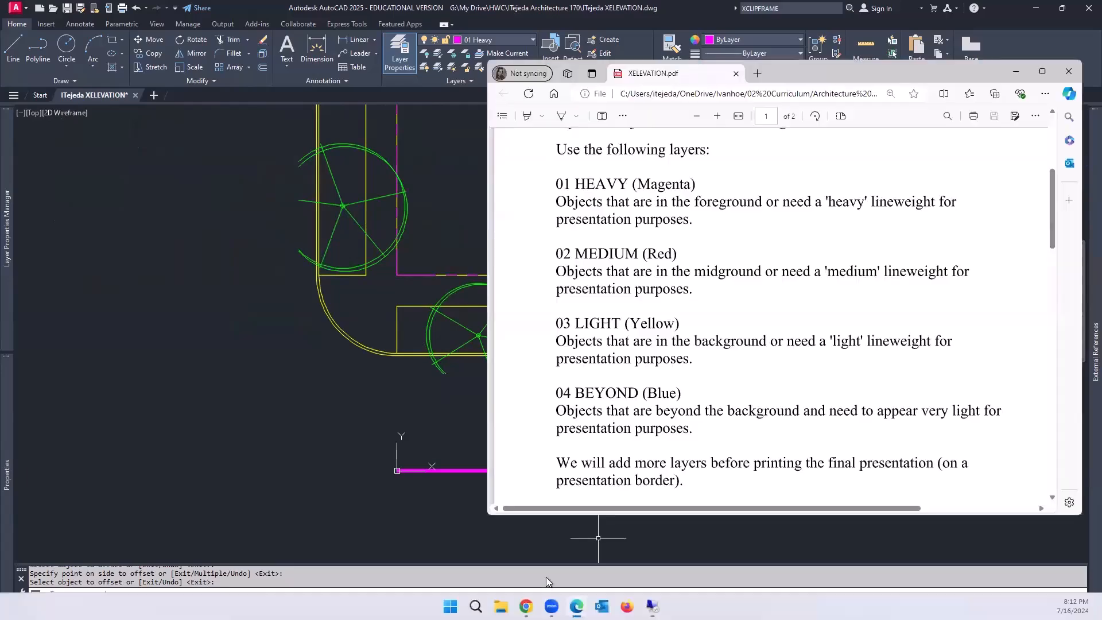
{"action": "scroll", "coordinate": [642, 471], "scroll_direction": "down", "scroll_amount": 2}
{"action": "scroll", "coordinate": [642, 471], "scroll_direction": "down", "scroll_amount": 1}
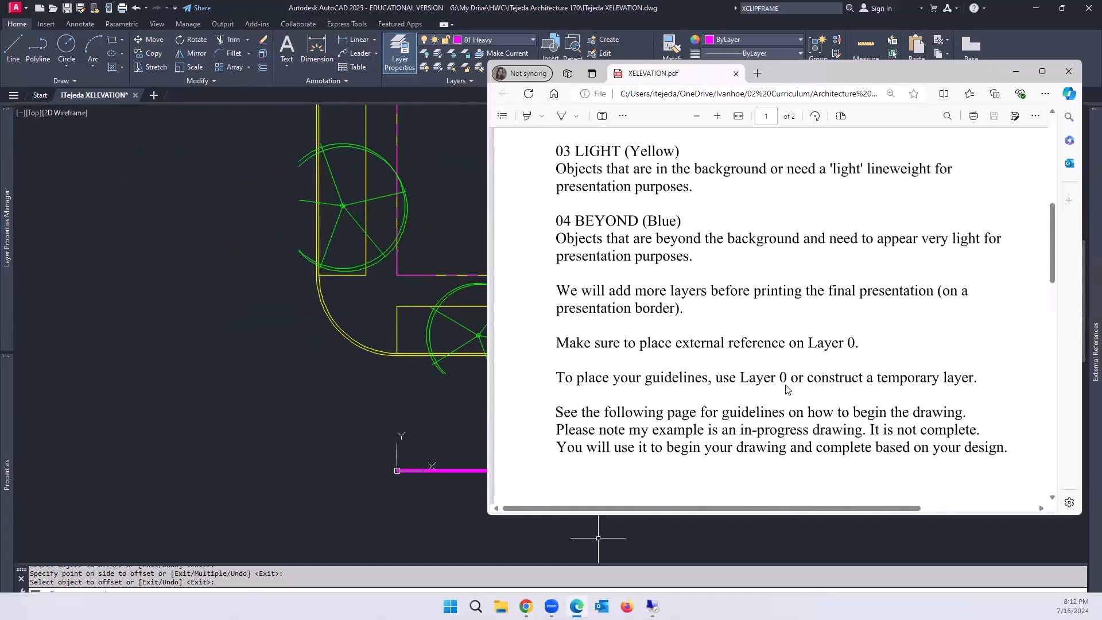
{"action": "left_click", "coordinate": [356, 418]}
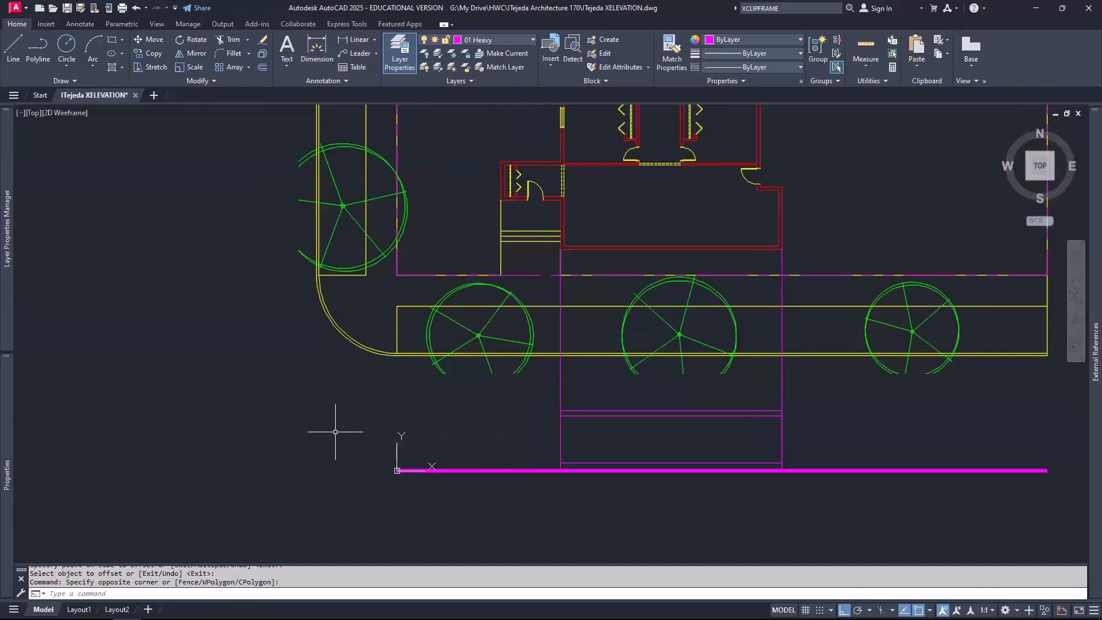
Step: Create a new layer named Guides and re-sort the layer list by name
{"action": "mouse_move", "coordinate": [3, 235]}
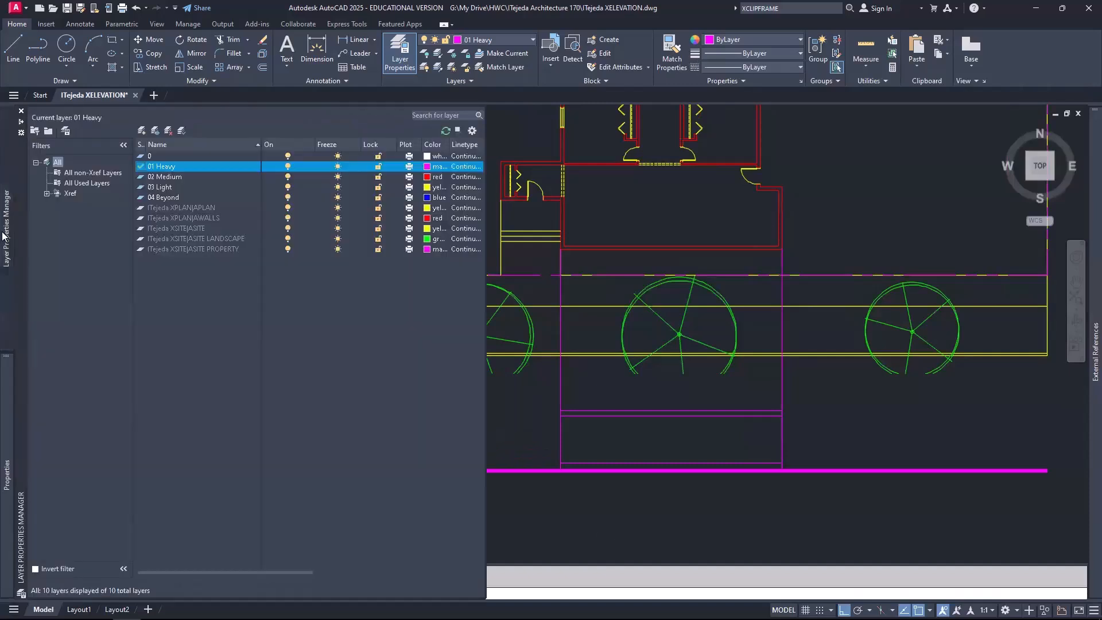
{"action": "left_click", "coordinate": [140, 131]}
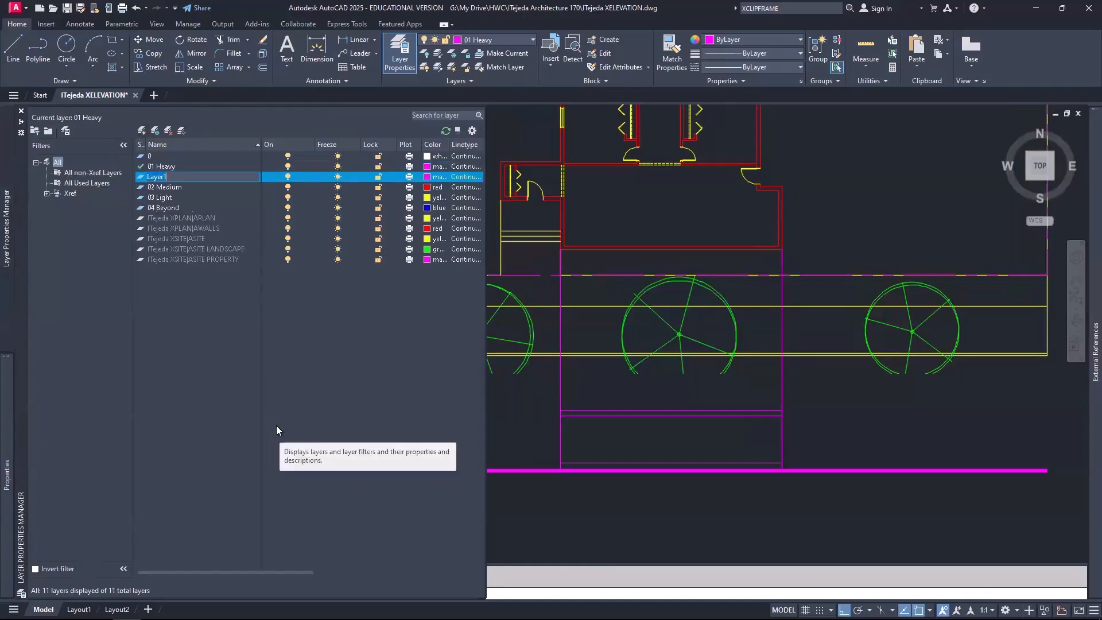
{"action": "type", "text": "Guides"}
{"action": "key", "text": "Return"}
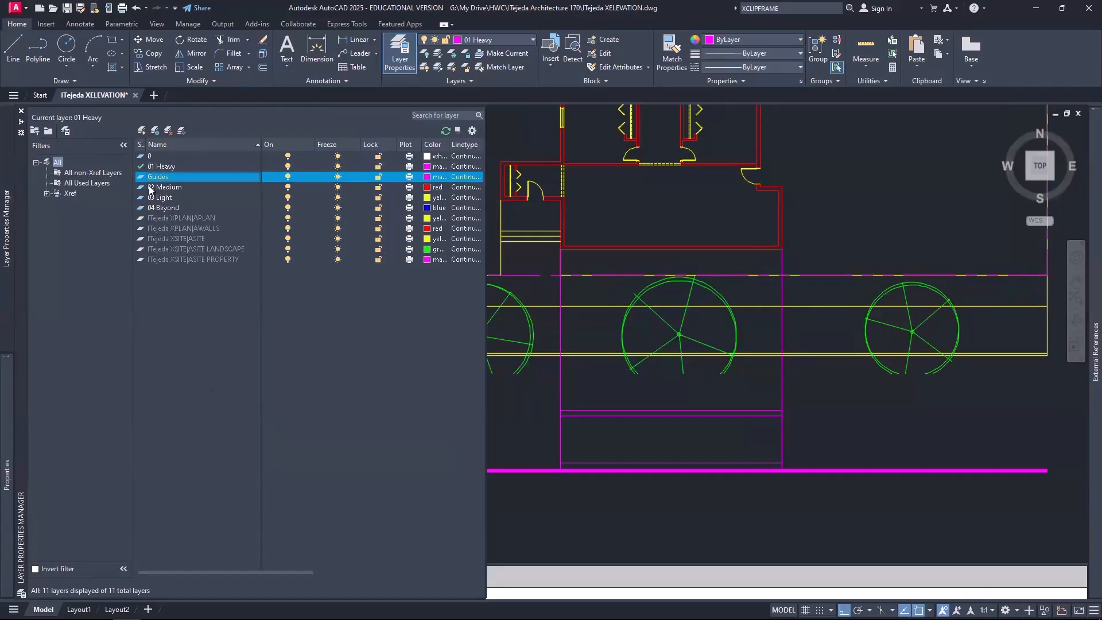
{"action": "left_click", "coordinate": [163, 145]}
{"action": "left_click", "coordinate": [163, 145]}
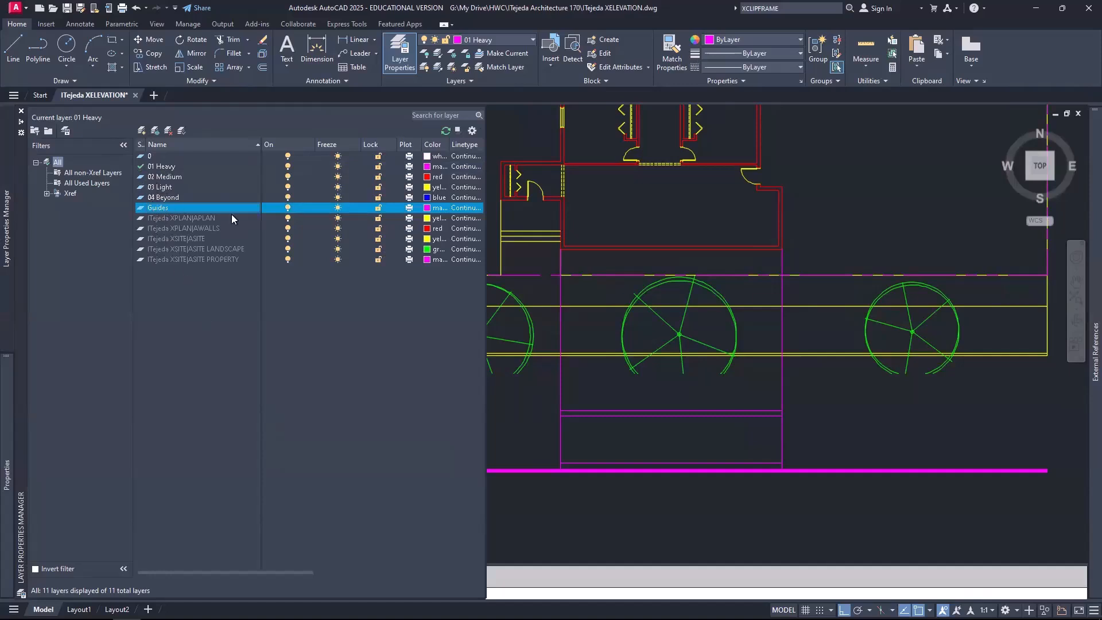
Step: Set the Guides layer's colour to 9 and make Guides the current layer
{"action": "left_click", "coordinate": [428, 208]}
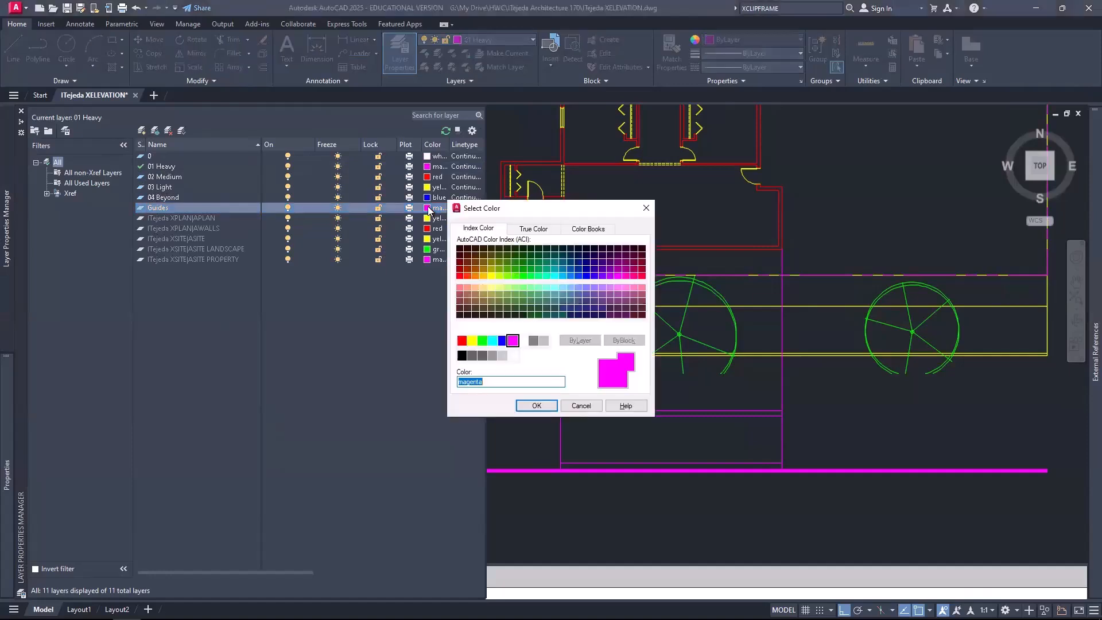
{"action": "left_click", "coordinate": [543, 343]}
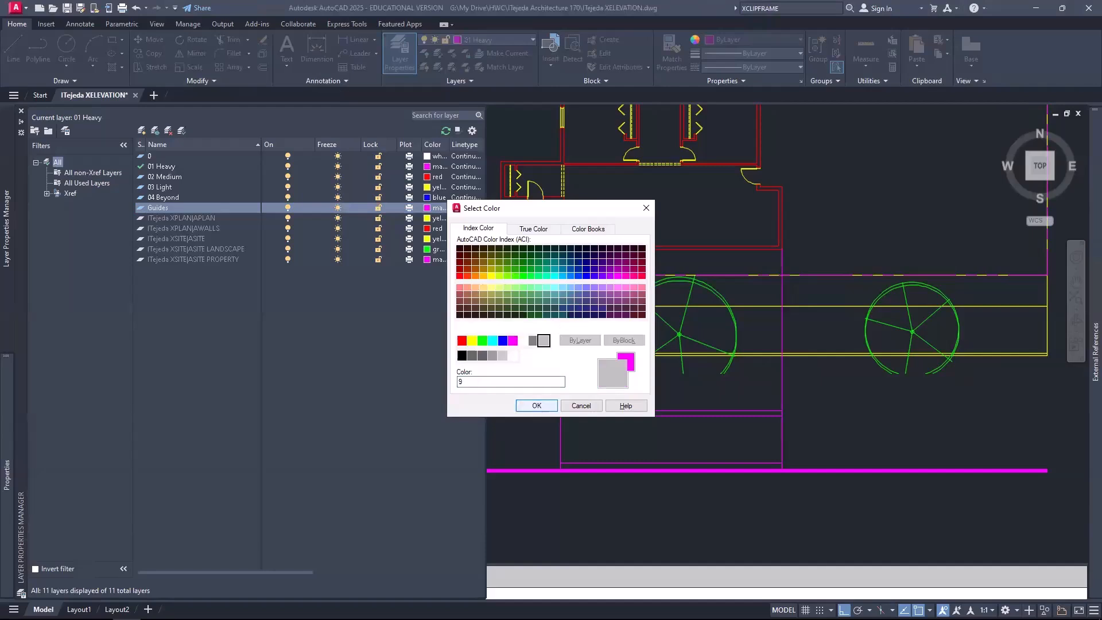
{"action": "left_click", "coordinate": [537, 406]}
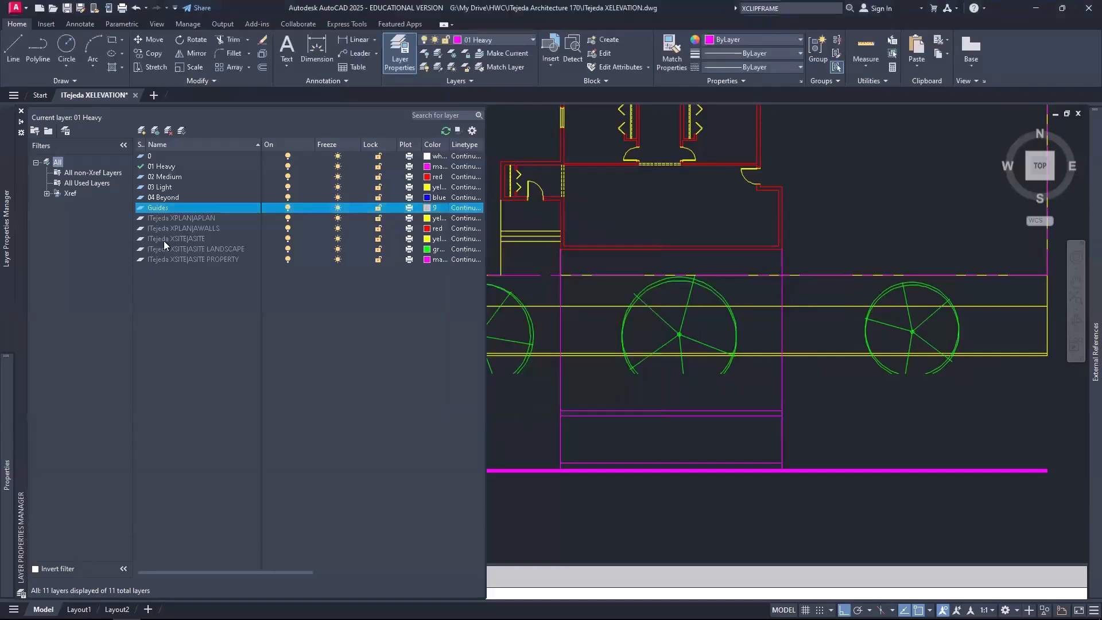
{"action": "double_click", "coordinate": [140, 208]}
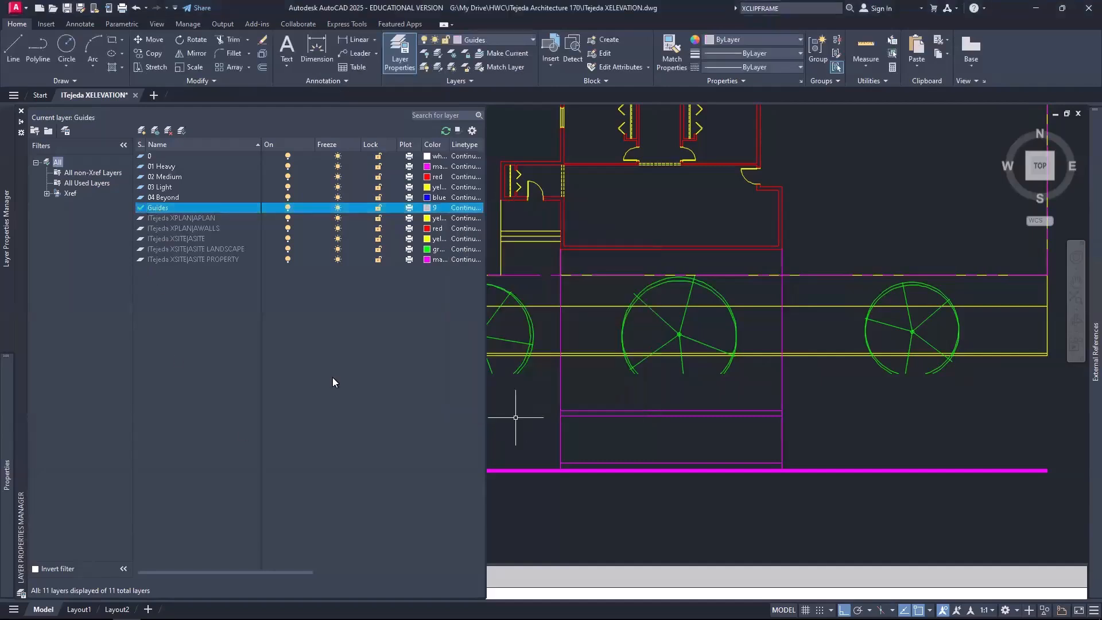
{"action": "left_click", "coordinate": [617, 400]}
{"action": "key", "text": "Escape"}
Step: Draw vertical construction lines through the porch's outer left corner and the front wall's left and right corners, extending down past the ground line
{"action": "middle_click_drag", "start_coordinate": [593, 388], "coordinate": [501, 410]}
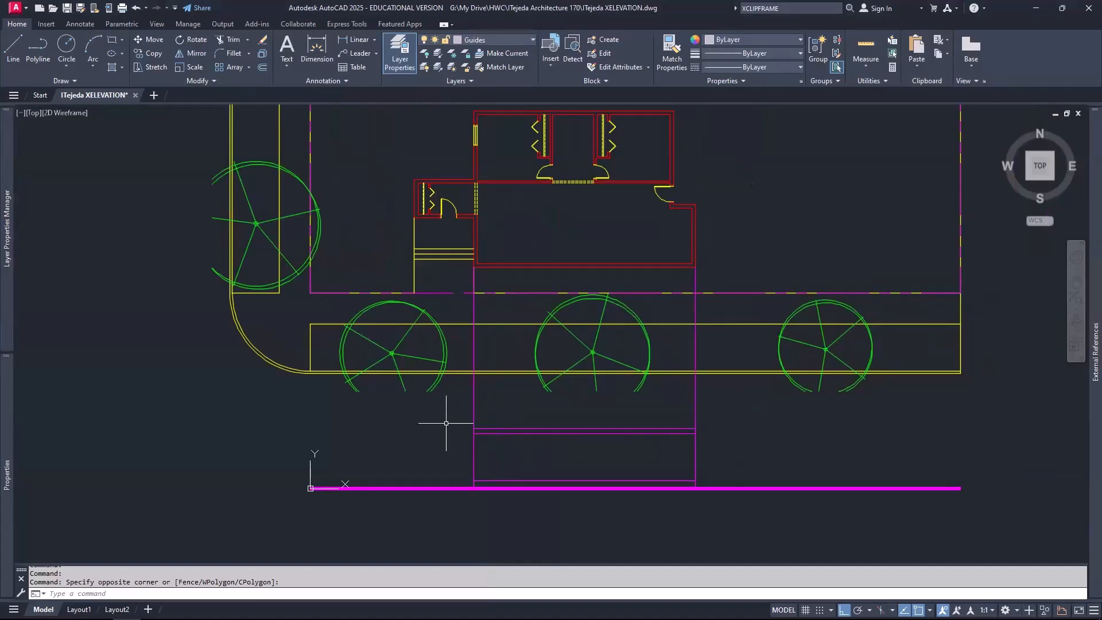
{"action": "left_click", "coordinate": [65, 82]}
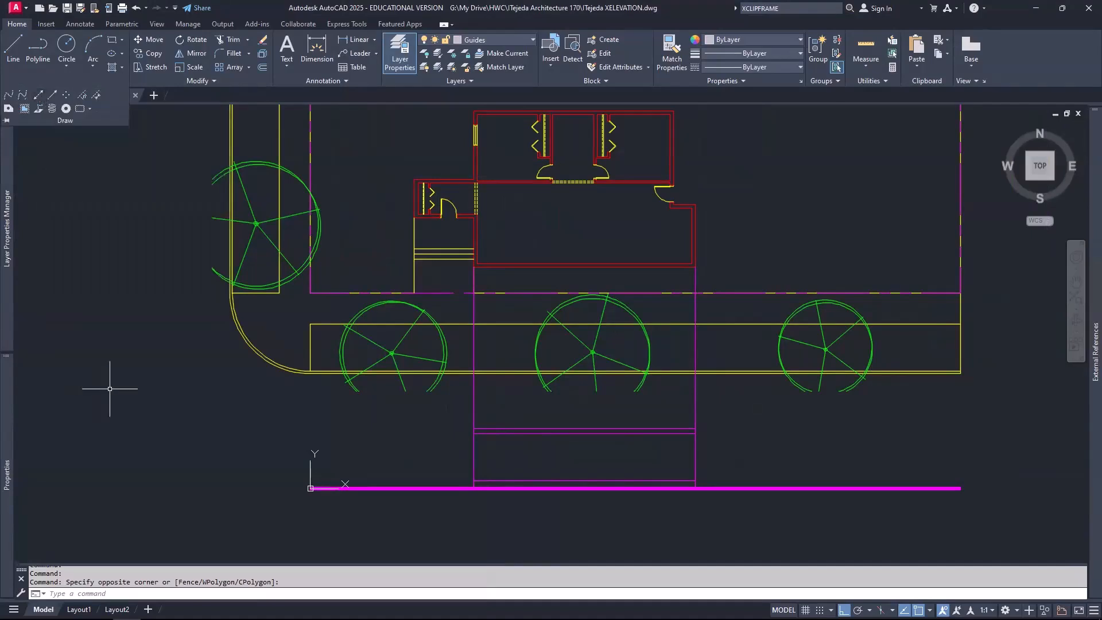
{"action": "type", "text": "XL"}
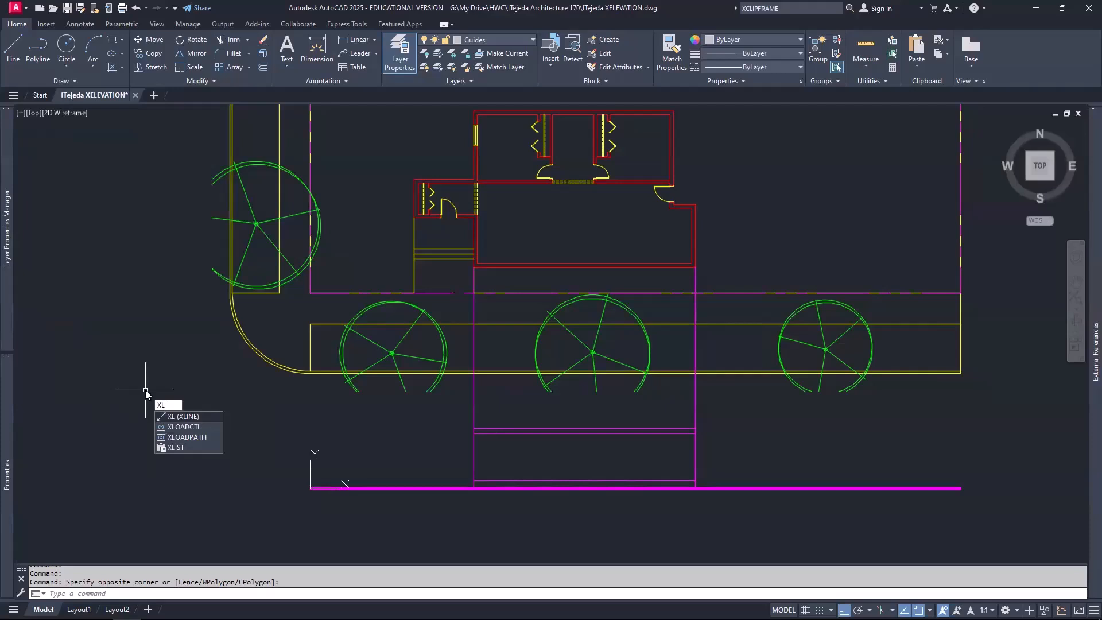
{"action": "key", "text": "Return"}
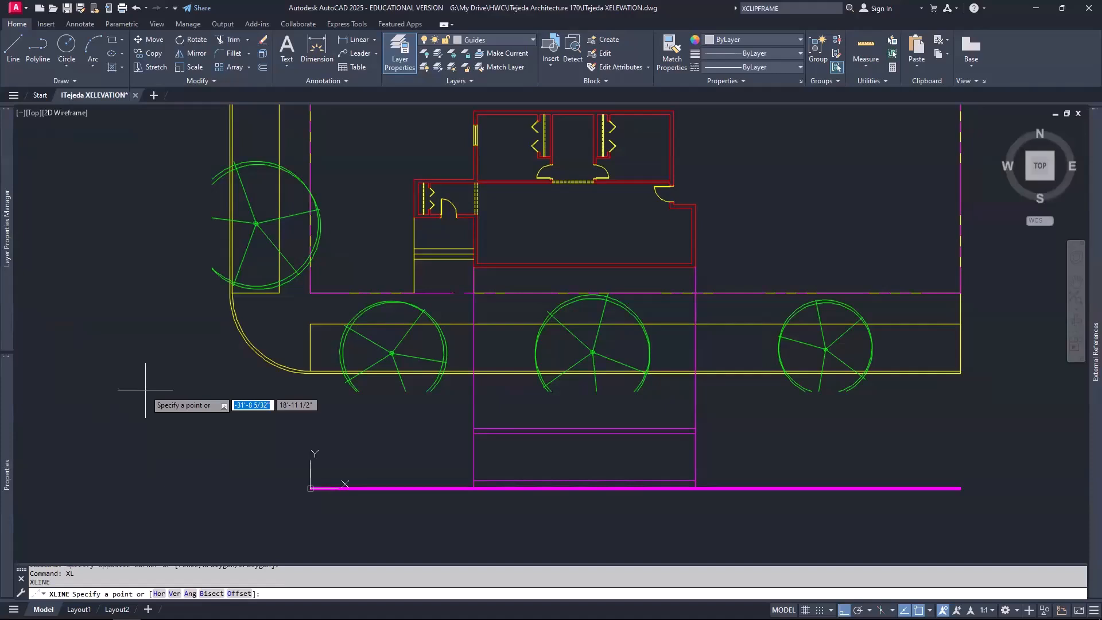
{"action": "type", "text": "v"}
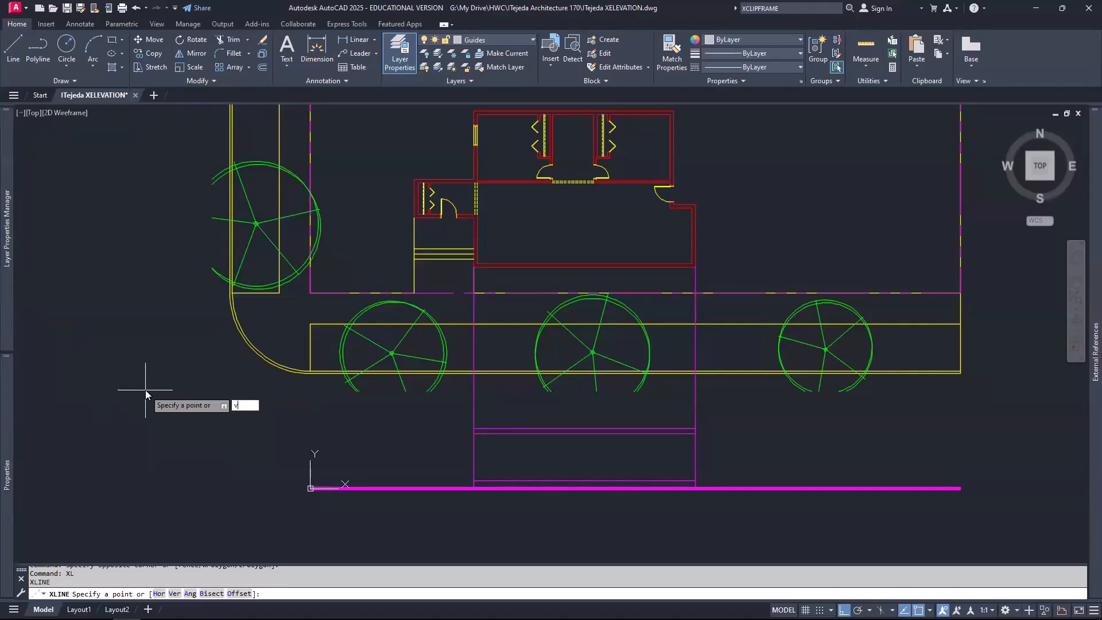
{"action": "key", "text": "Return"}
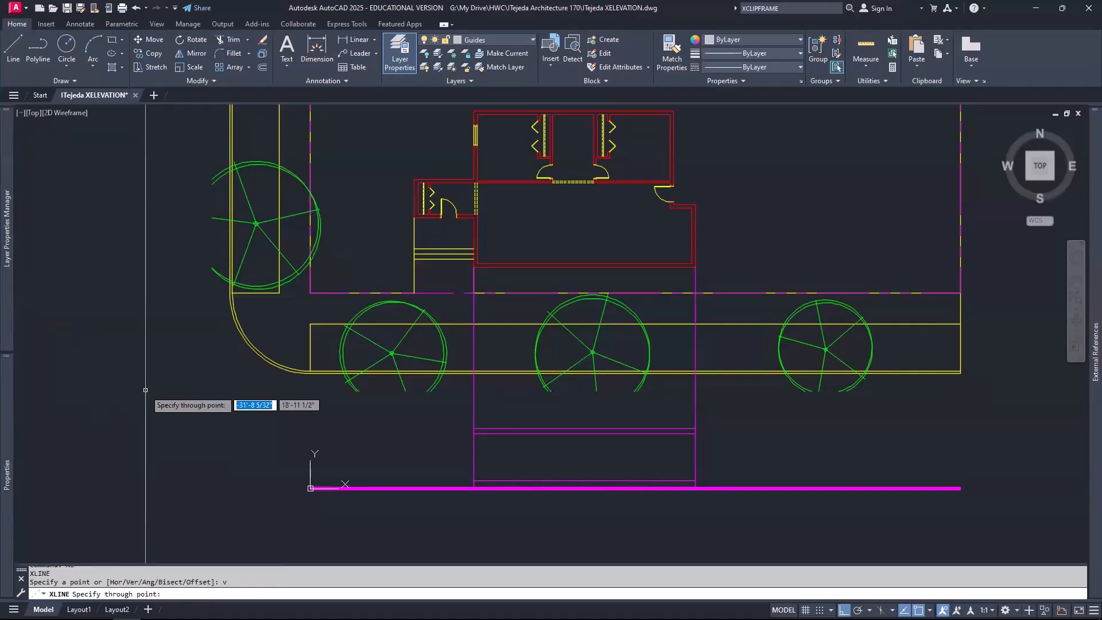
{"action": "left_click", "coordinate": [414, 293]}
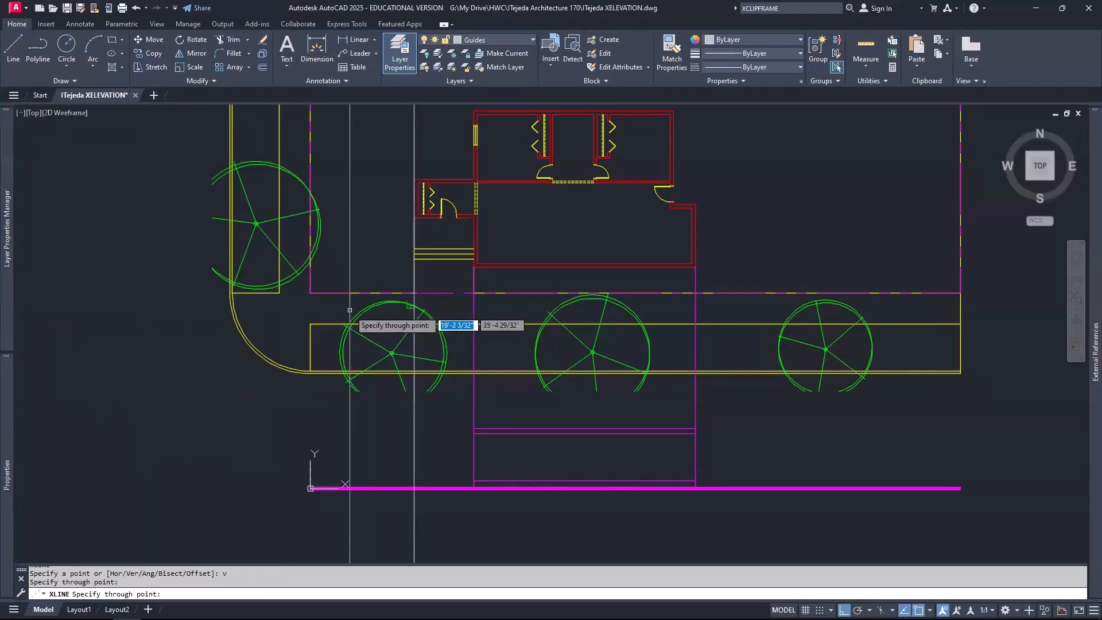
{"action": "left_click", "coordinate": [474, 267]}
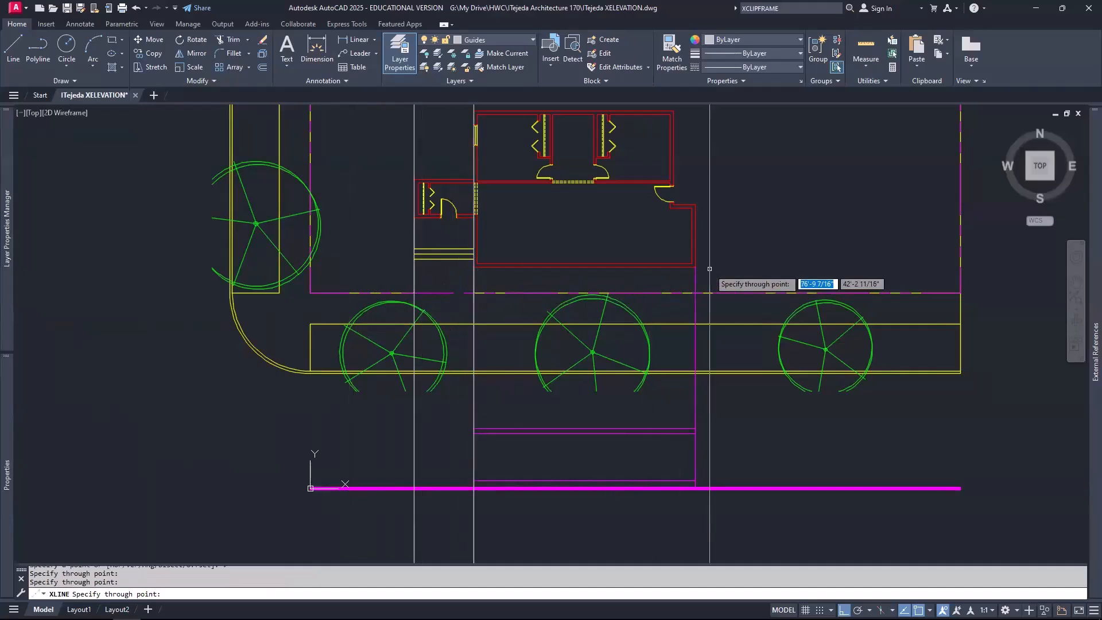
{"action": "left_click", "coordinate": [695, 266]}
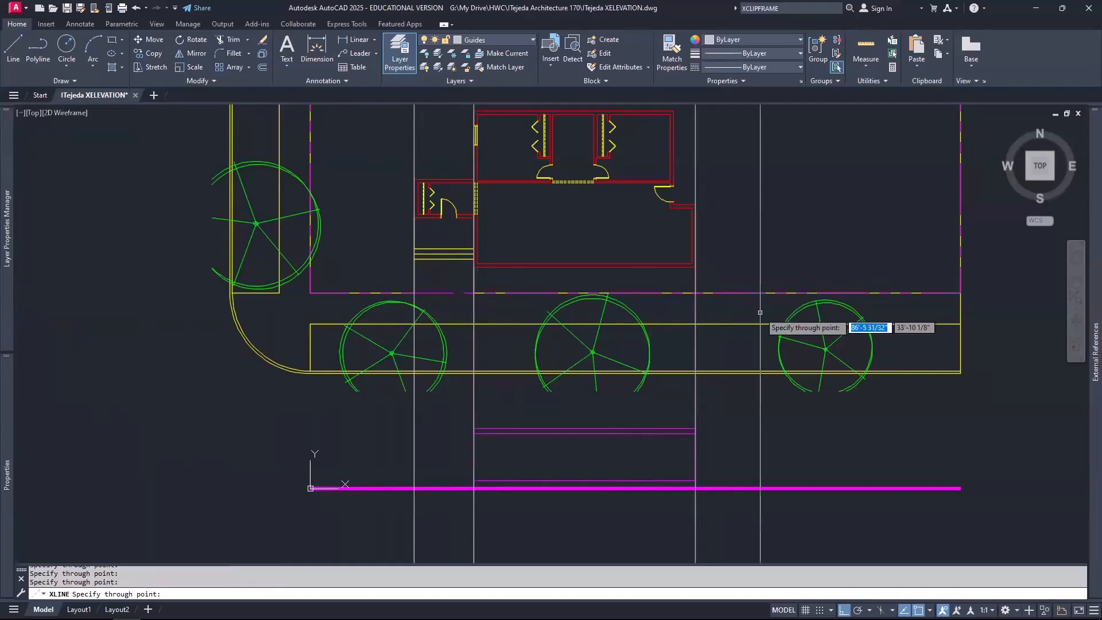
{"action": "key", "text": "Escape"}
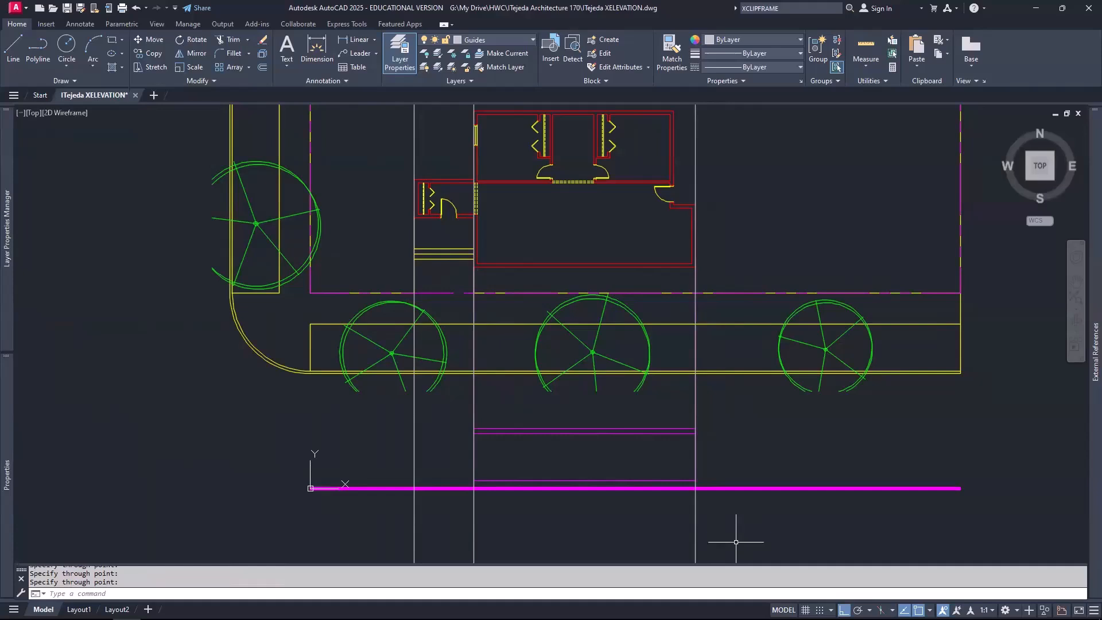
Step: Send the three vertical construction lines to the back of the draw order
{"action": "middle_click_drag", "start_coordinate": [714, 525], "coordinate": [712, 471]}
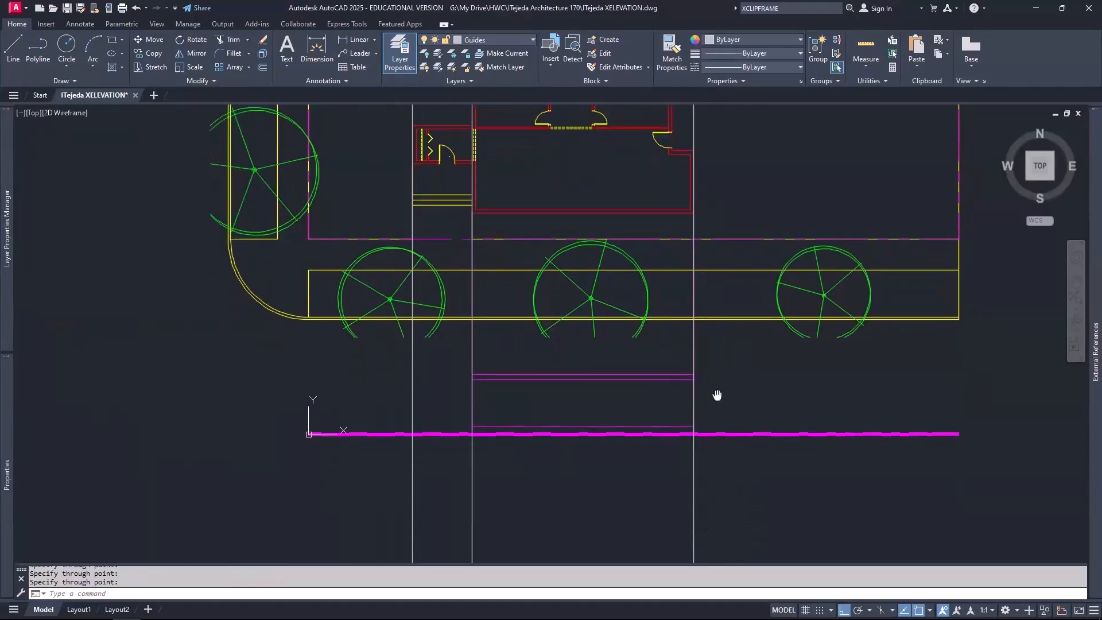
{"action": "left_click", "coordinate": [721, 492]}
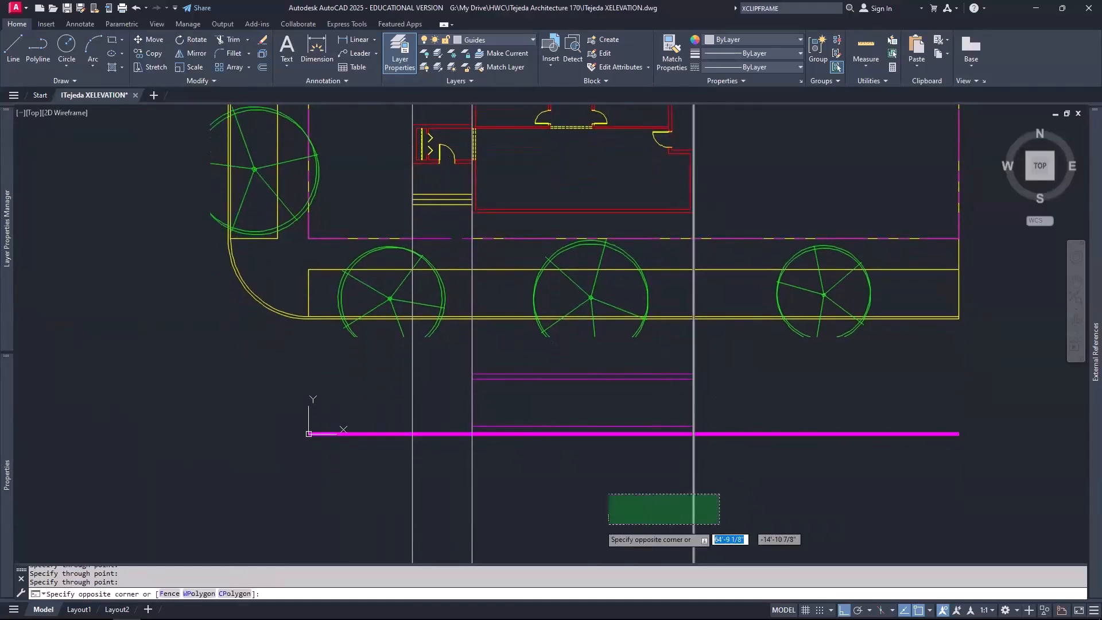
{"action": "left_click", "coordinate": [314, 543]}
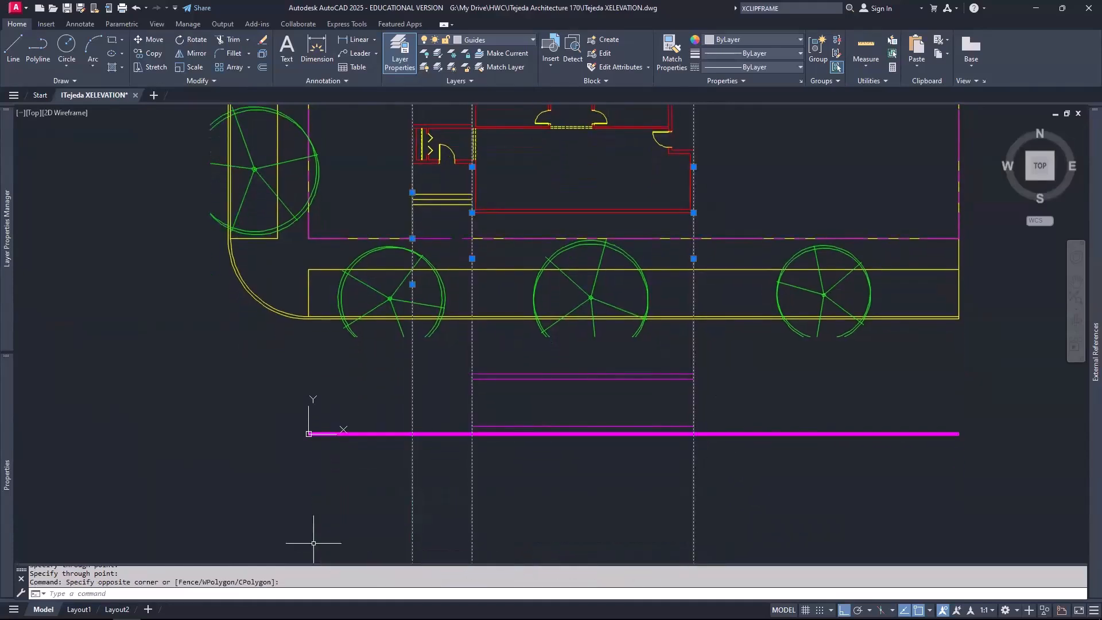
{"action": "right_click", "coordinate": [412, 477]}
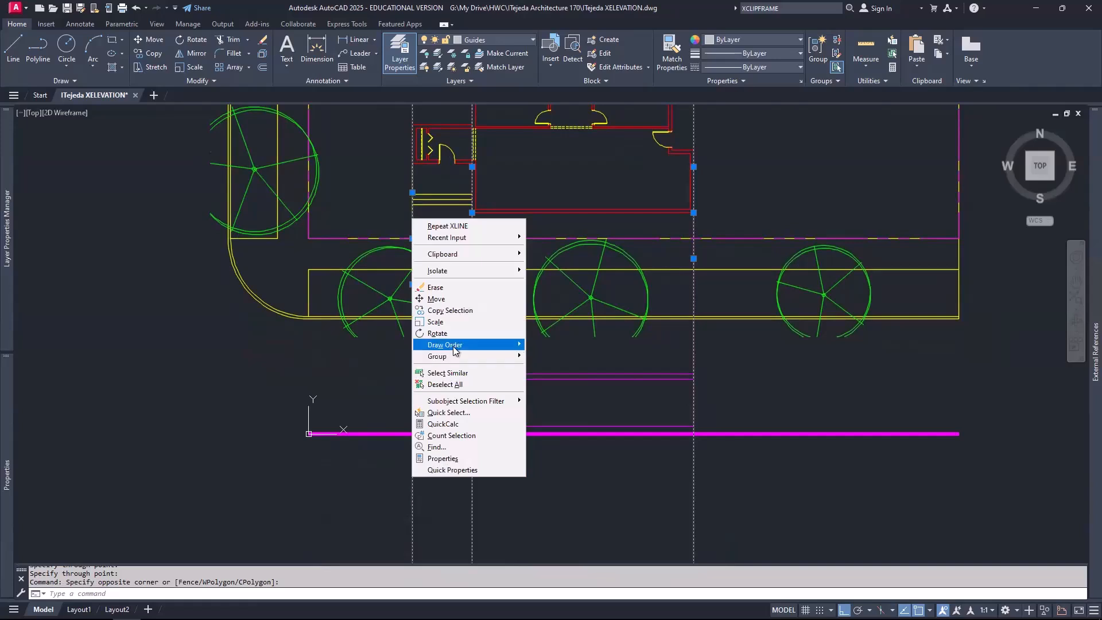
{"action": "mouse_move", "coordinate": [454, 347]}
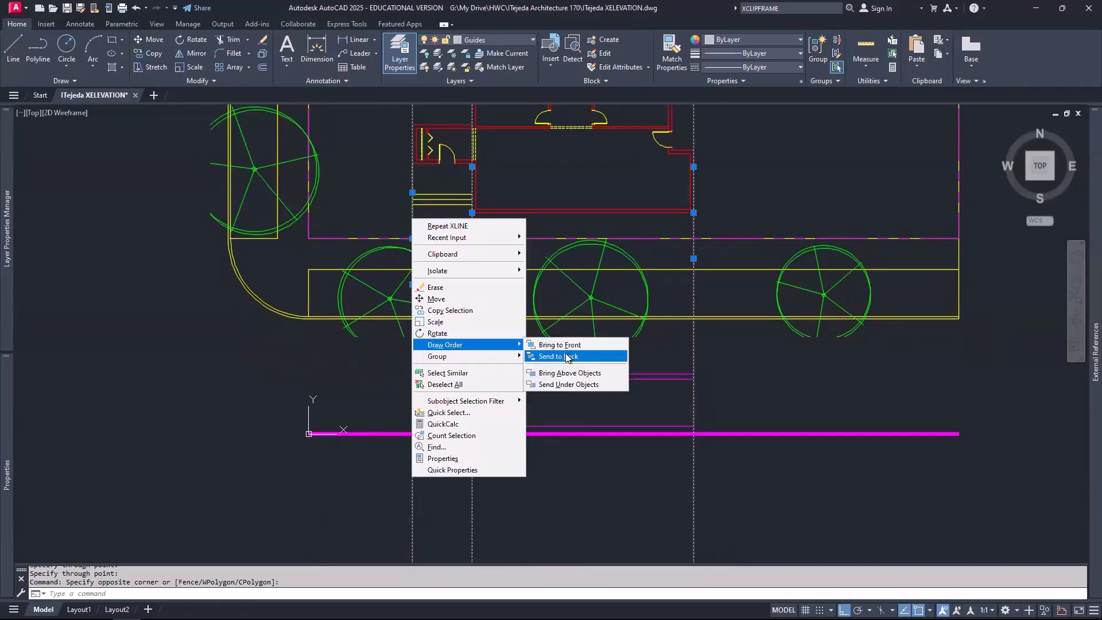
{"action": "left_click", "coordinate": [566, 355]}
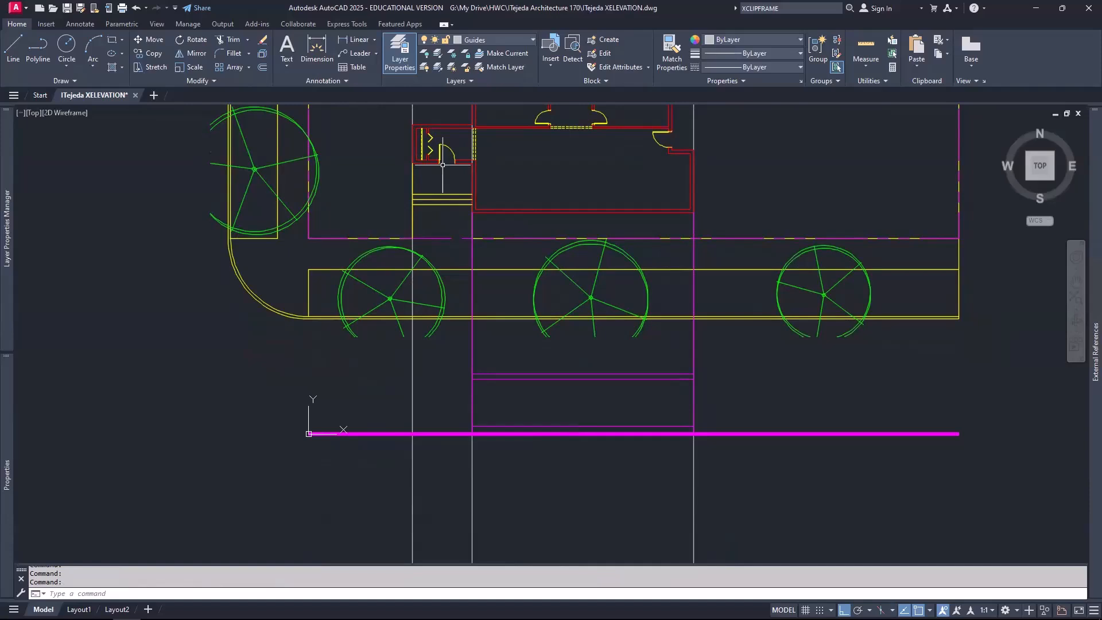
Step: Make 02 Medium the current layer and draw a vertical line along the leftmost guide from the ground line up to the ceiling line's height
{"action": "left_click", "coordinate": [499, 43]}
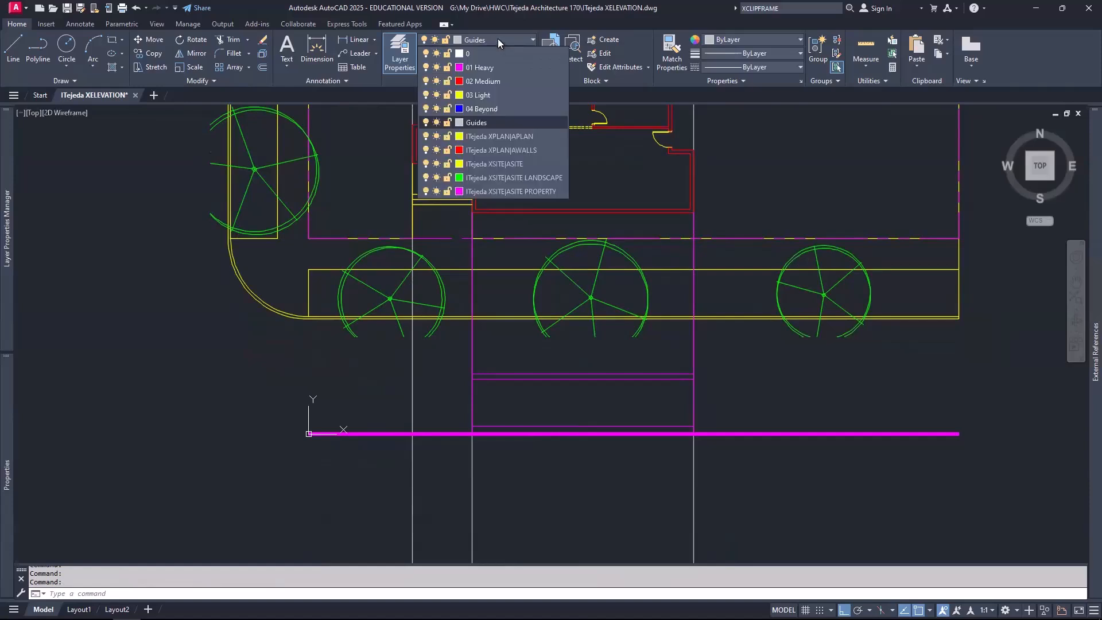
{"action": "left_click", "coordinate": [485, 82]}
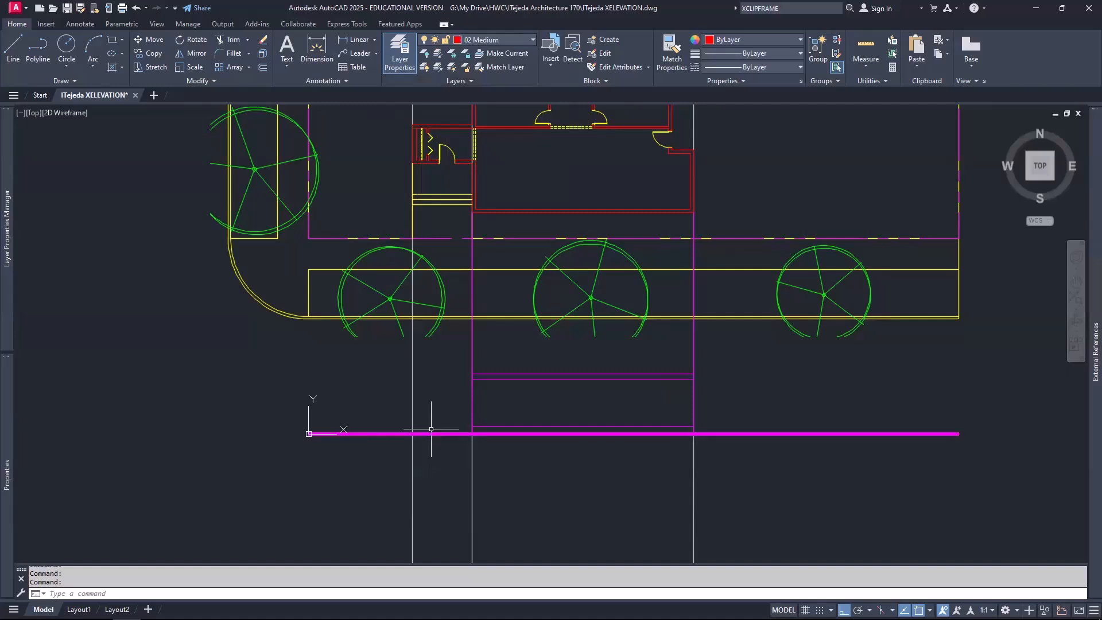
{"action": "scroll", "coordinate": [408, 429], "scroll_direction": "up", "scroll_amount": 2}
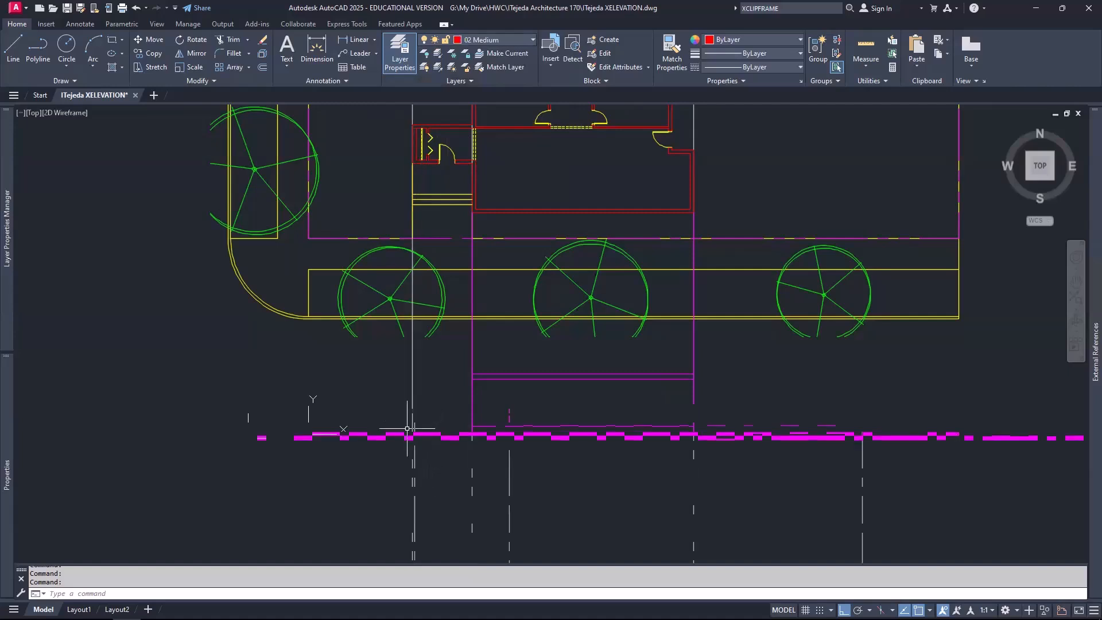
{"action": "scroll", "coordinate": [407, 429], "scroll_direction": "up", "scroll_amount": 3}
{"action": "type", "text": "l"}
{"action": "key", "text": "Return"}
{"action": "left_click", "coordinate": [389, 444]}
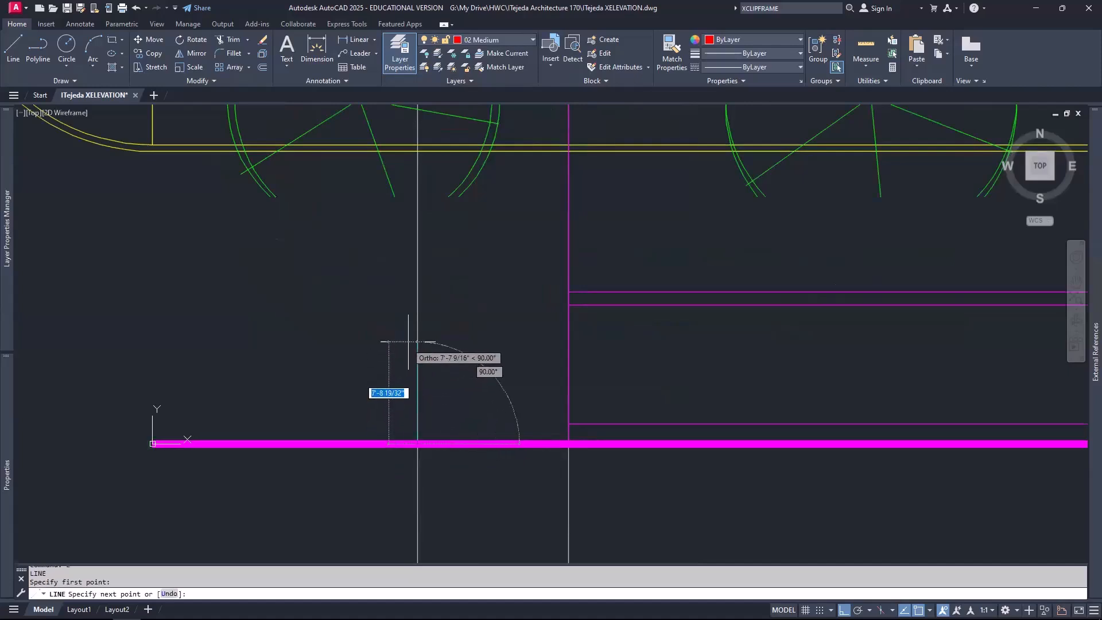
{"action": "left_click", "coordinate": [417, 305]}
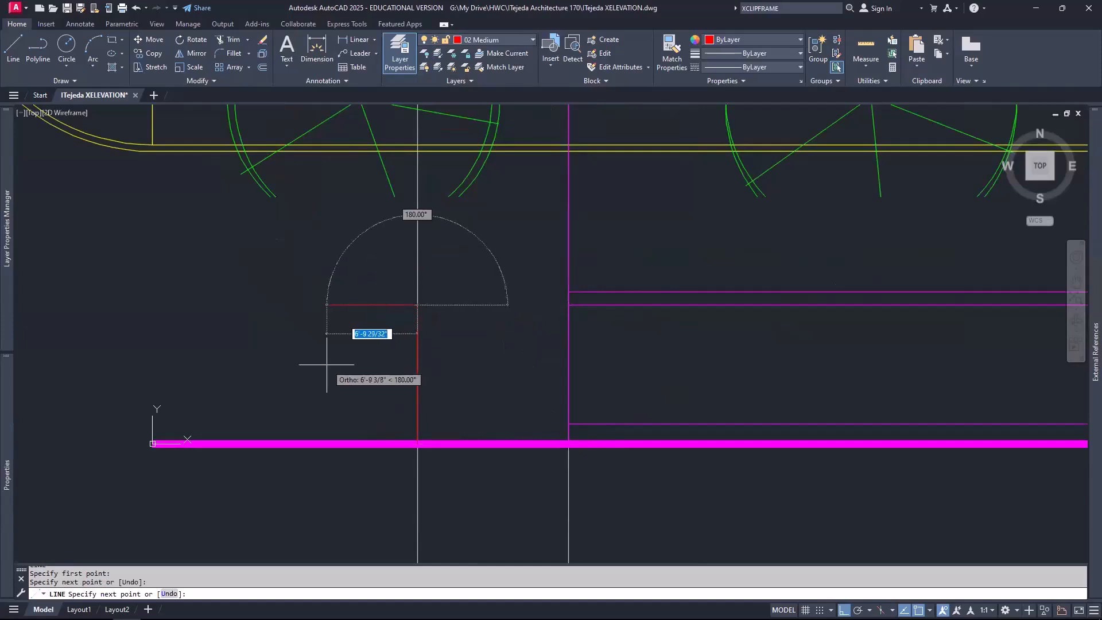
{"action": "key", "text": "Return"}
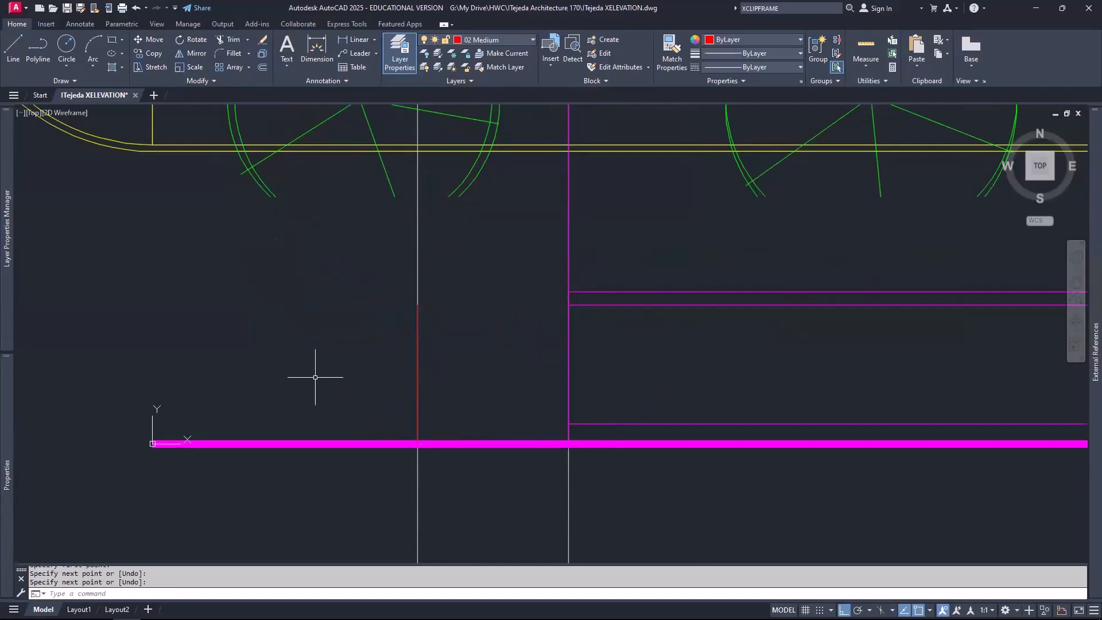
Step: Draw a horizontal line from the left end of the floor line across to the red vertical porch line
{"action": "scroll", "coordinate": [474, 435], "scroll_direction": "up", "scroll_amount": 4}
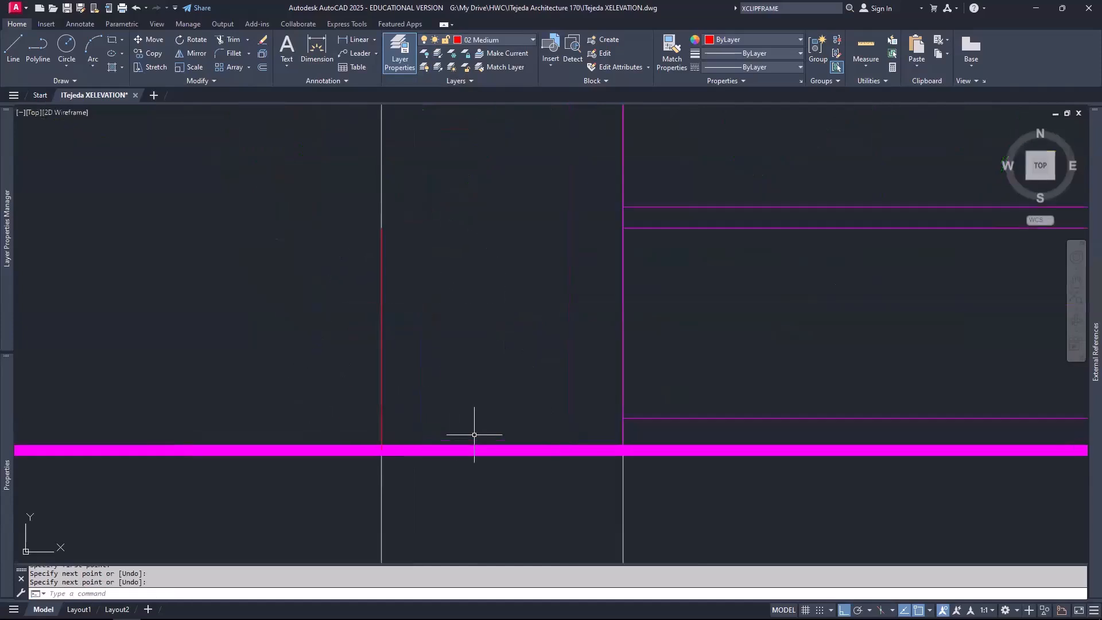
{"action": "type", "text": "L"}
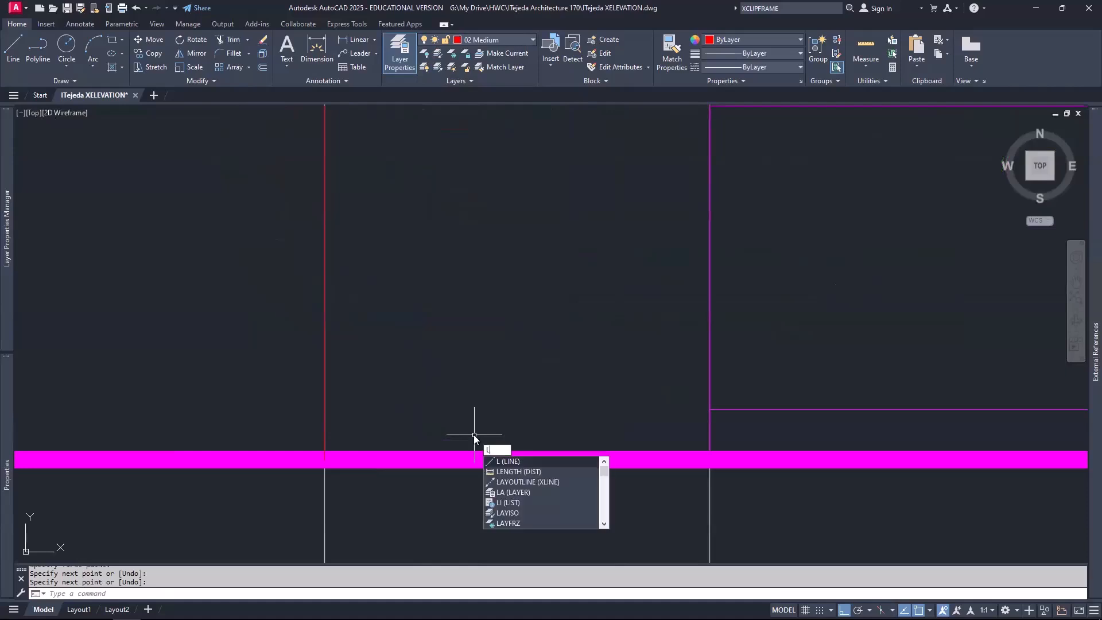
{"action": "key", "text": "Return"}
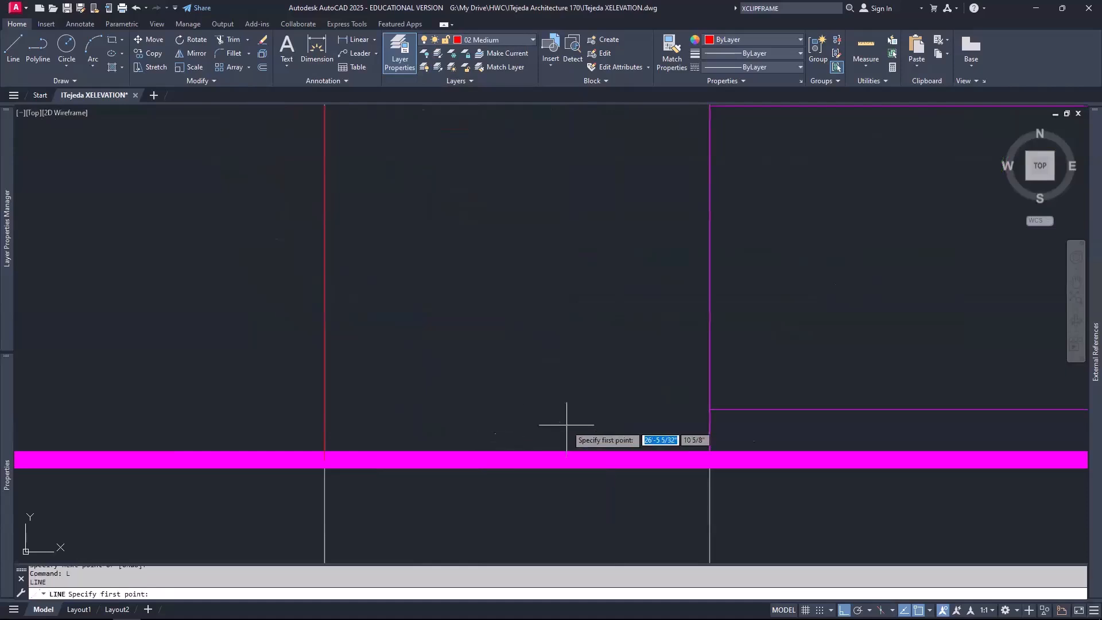
{"action": "left_click", "coordinate": [710, 410]}
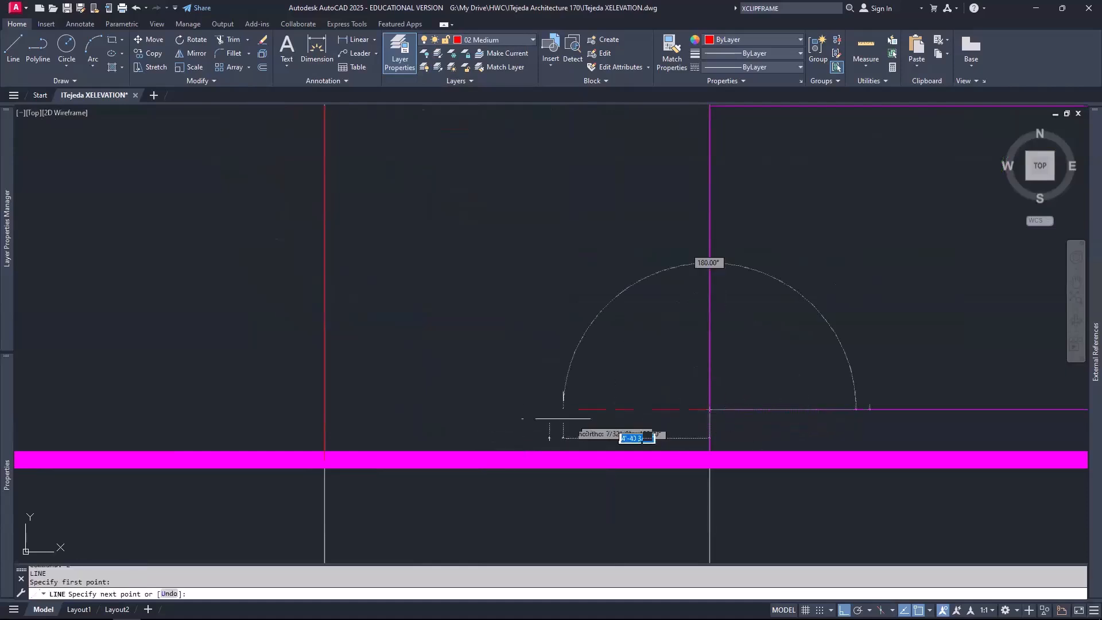
{"action": "left_click", "coordinate": [325, 410]}
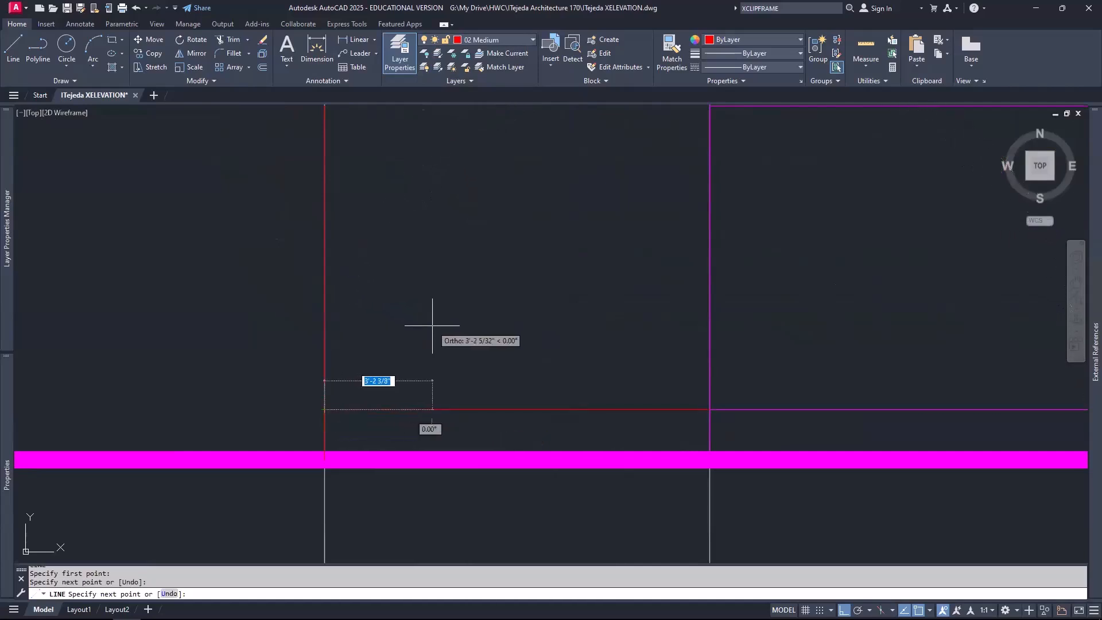
{"action": "key", "text": "Return"}
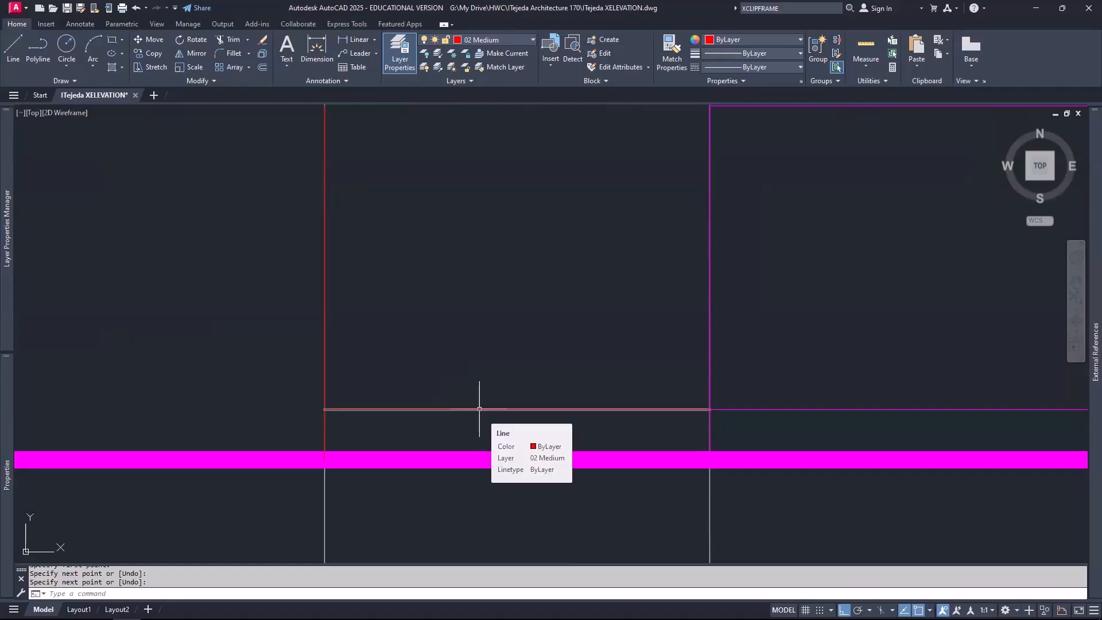
Step: Offset the red porch floor line downward twice at 6-inch spacing to form the step lines above the ground line
{"action": "type", "text": "o"}
{"action": "key", "text": "Return"}
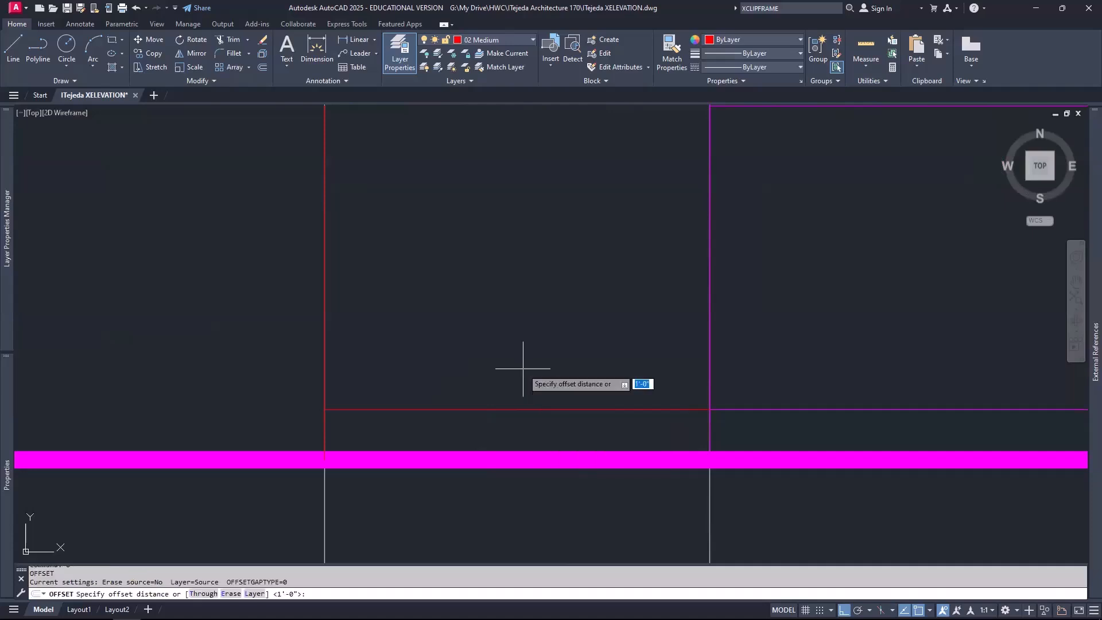
{"action": "type", "text": "6"}
{"action": "key", "text": "Return"}
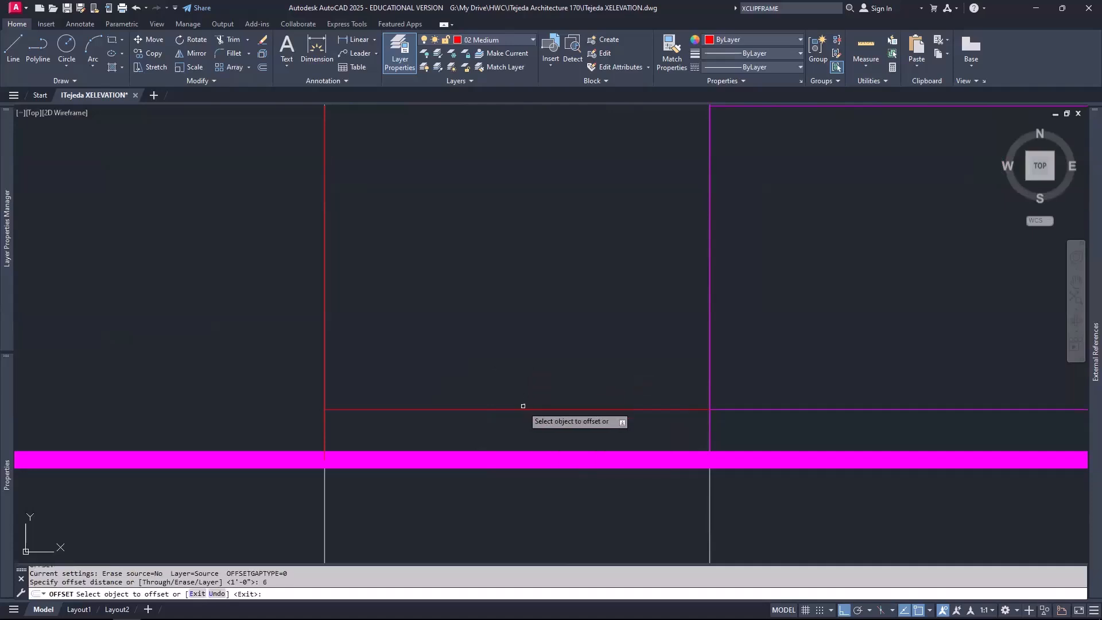
{"action": "left_click", "coordinate": [523, 410]}
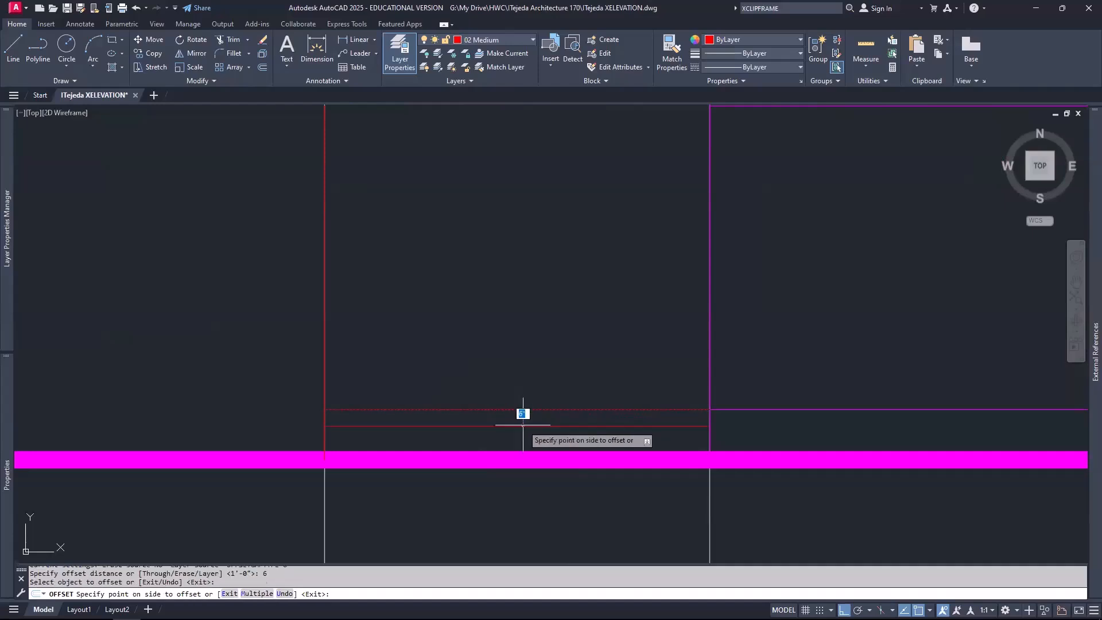
{"action": "left_click", "coordinate": [523, 425]}
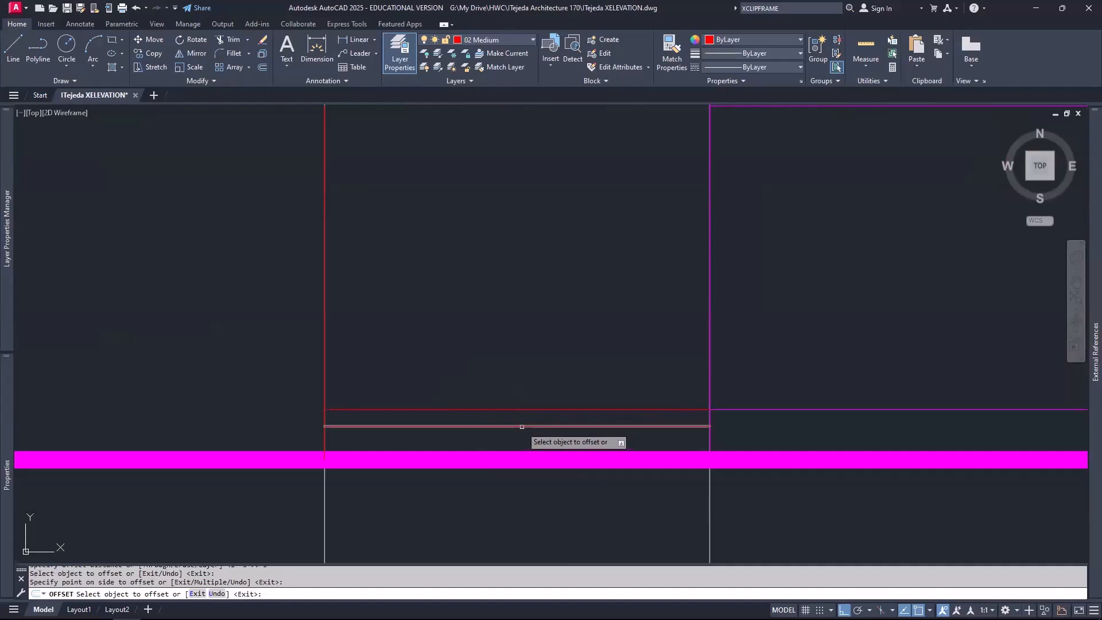
{"action": "left_click", "coordinate": [522, 427]}
{"action": "left_click", "coordinate": [524, 436]}
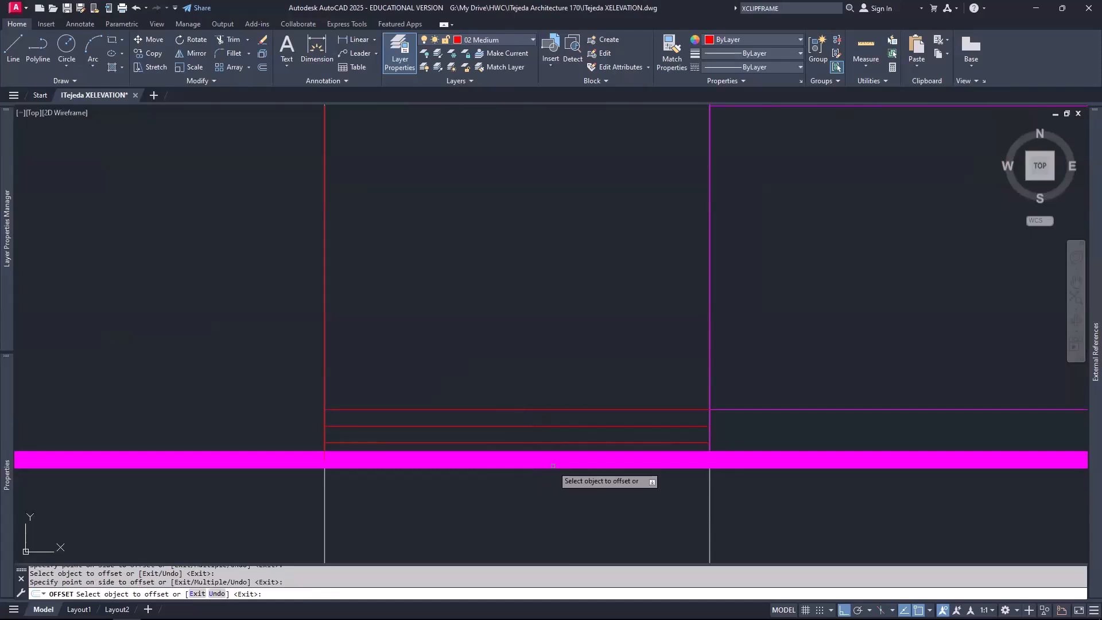
{"action": "key", "text": "Return"}
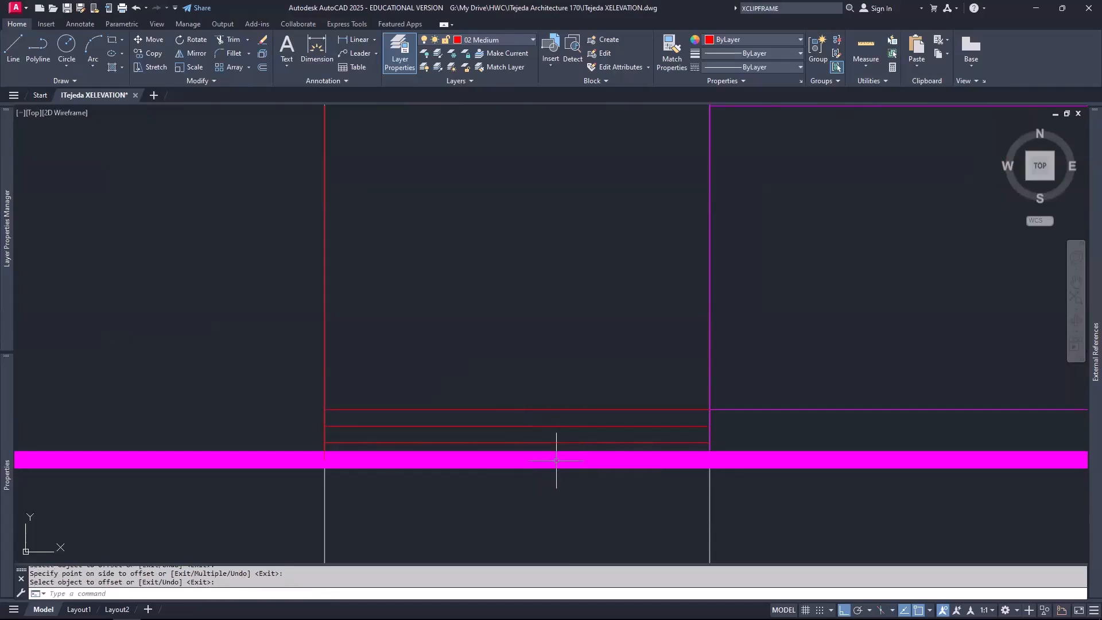
Step: Set the ground polyline's global width to 1 inch
{"action": "left_click", "coordinate": [297, 449]}
{"action": "left_click", "coordinate": [275, 411]}
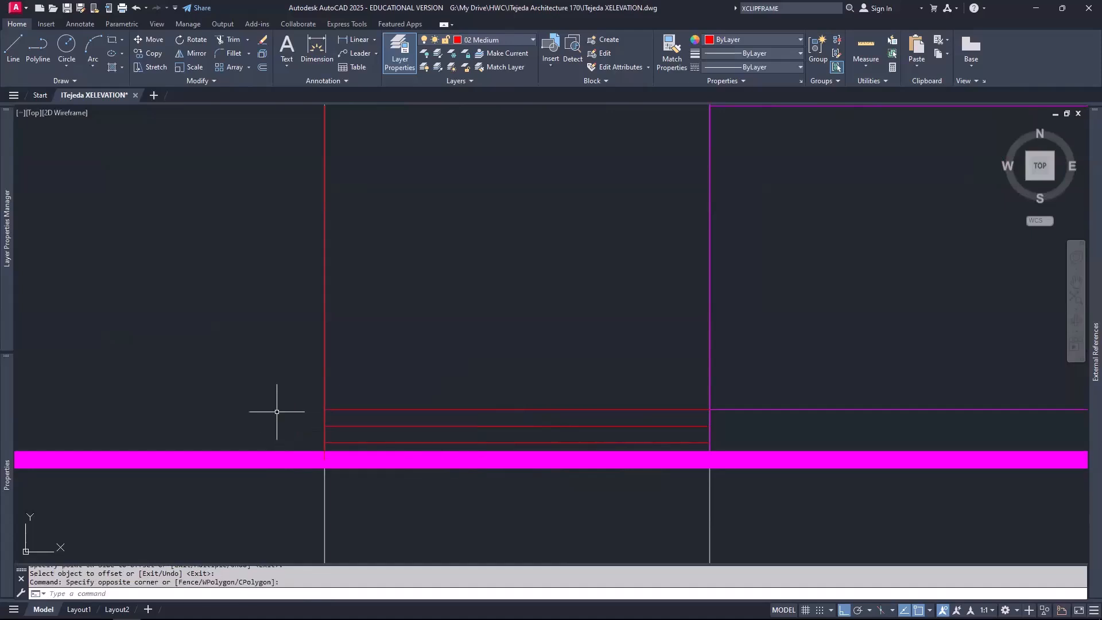
{"action": "left_click", "coordinate": [273, 452]}
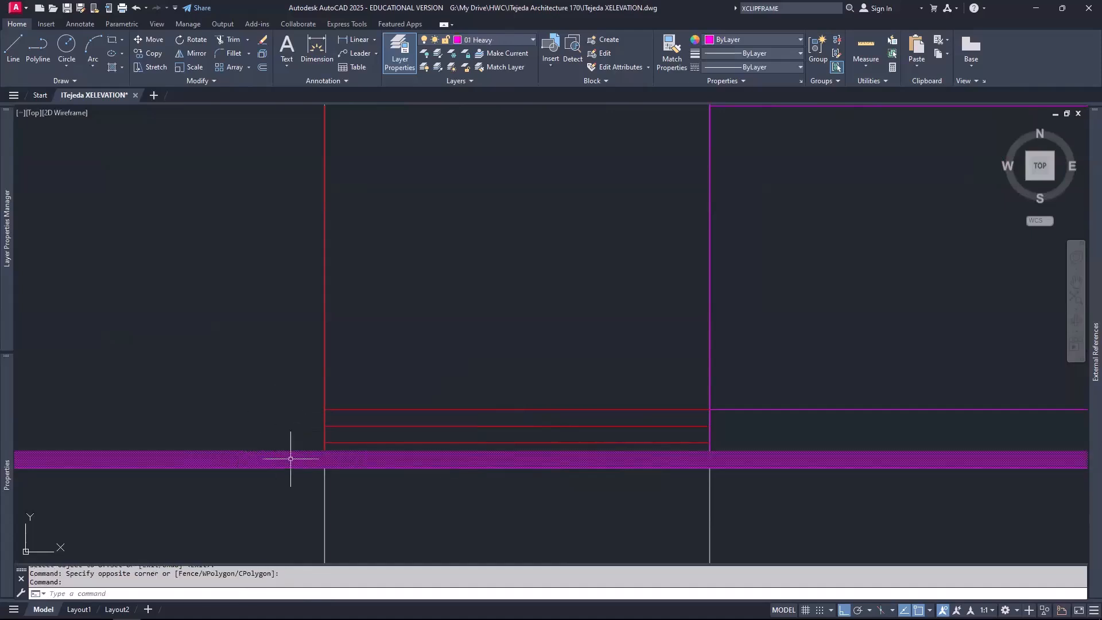
{"action": "mouse_move", "coordinate": [6, 422]}
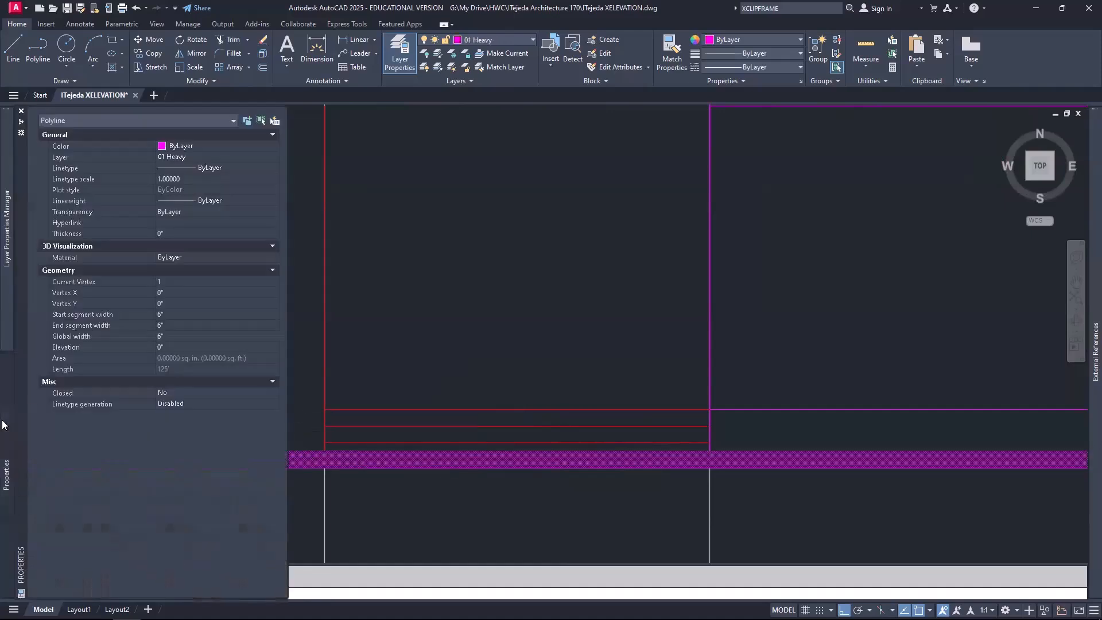
{"action": "left_click", "coordinate": [171, 337]}
{"action": "type", "text": "1"}
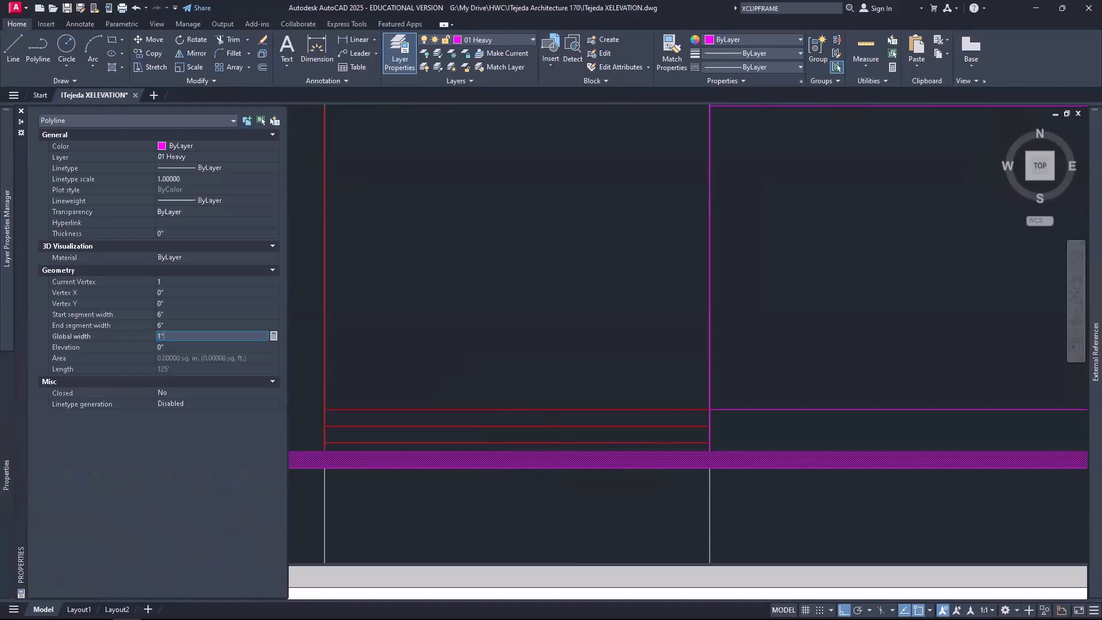
{"action": "key", "text": "Tab"}
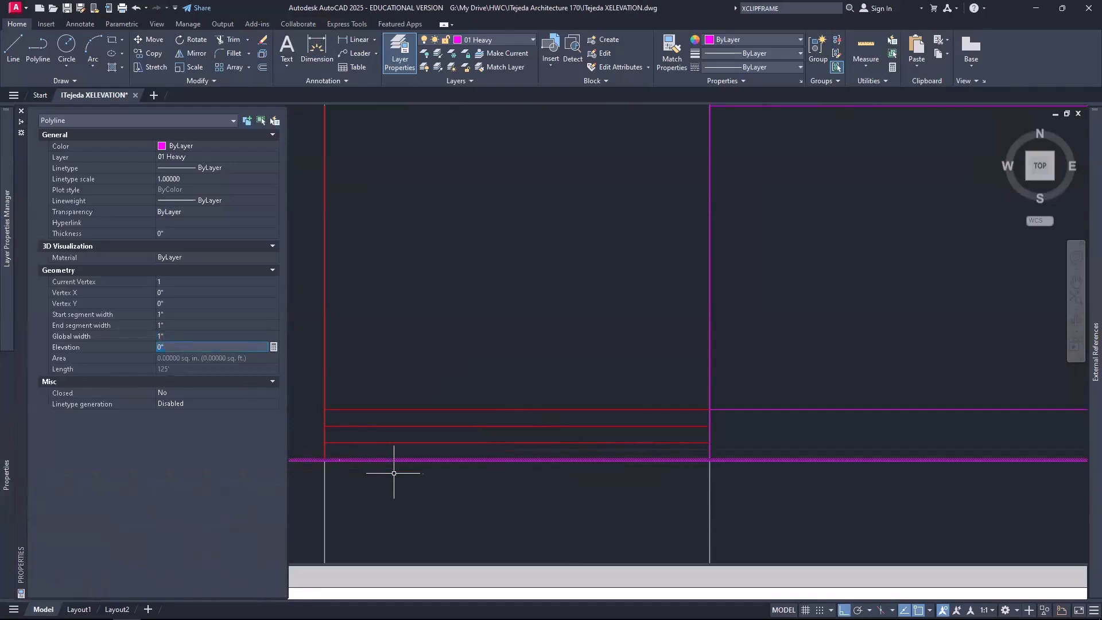
{"action": "key", "text": "ctrl+1"}
{"action": "key", "text": "Escape"}
{"action": "key", "text": "Escape"}
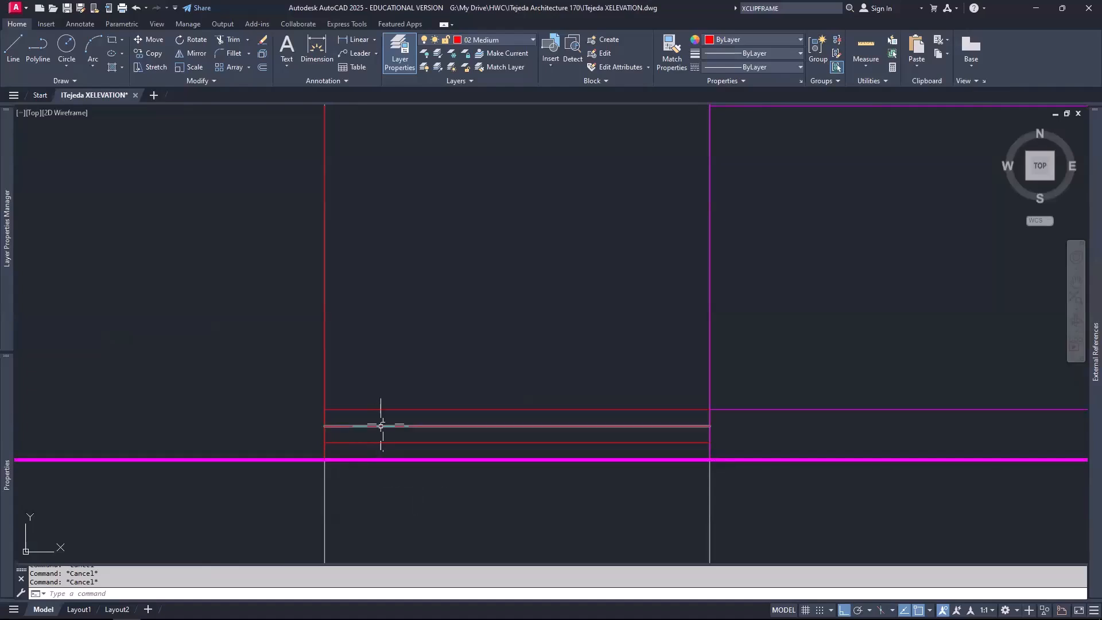
Step: Make Guides the current layer, with the porch entry door in the floor plan in view
{"action": "scroll", "coordinate": [381, 425], "scroll_direction": "down", "scroll_amount": 2}
{"action": "middle_click_drag", "start_coordinate": [450, 376], "coordinate": [399, 411]}
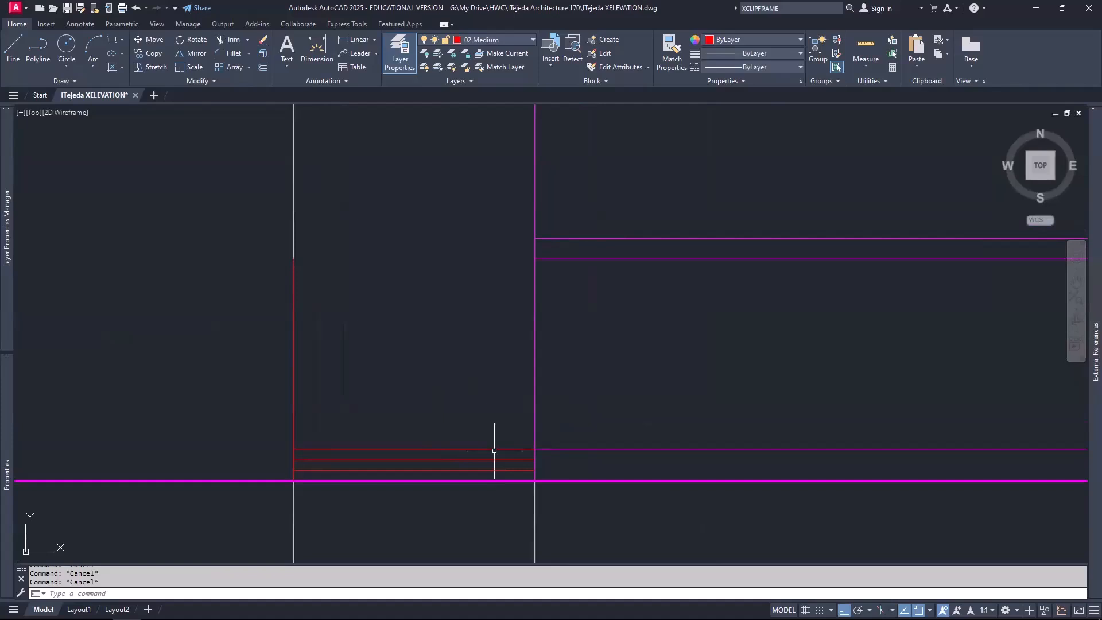
{"action": "scroll", "coordinate": [466, 343], "scroll_direction": "down", "scroll_amount": 2}
{"action": "middle_click_drag", "start_coordinate": [461, 350], "coordinate": [332, 385]}
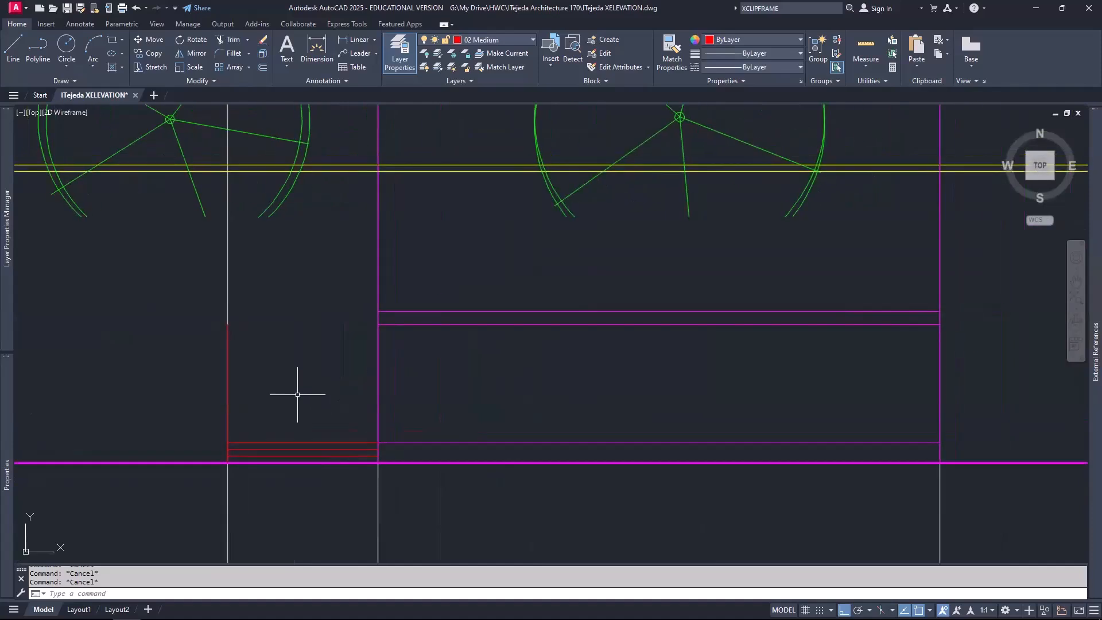
{"action": "middle_click_drag", "start_coordinate": [300, 394], "coordinate": [451, 441]}
{"action": "scroll", "coordinate": [449, 442], "scroll_direction": "down", "scroll_amount": 2}
{"action": "scroll", "coordinate": [449, 441], "scroll_direction": "down", "scroll_amount": 1}
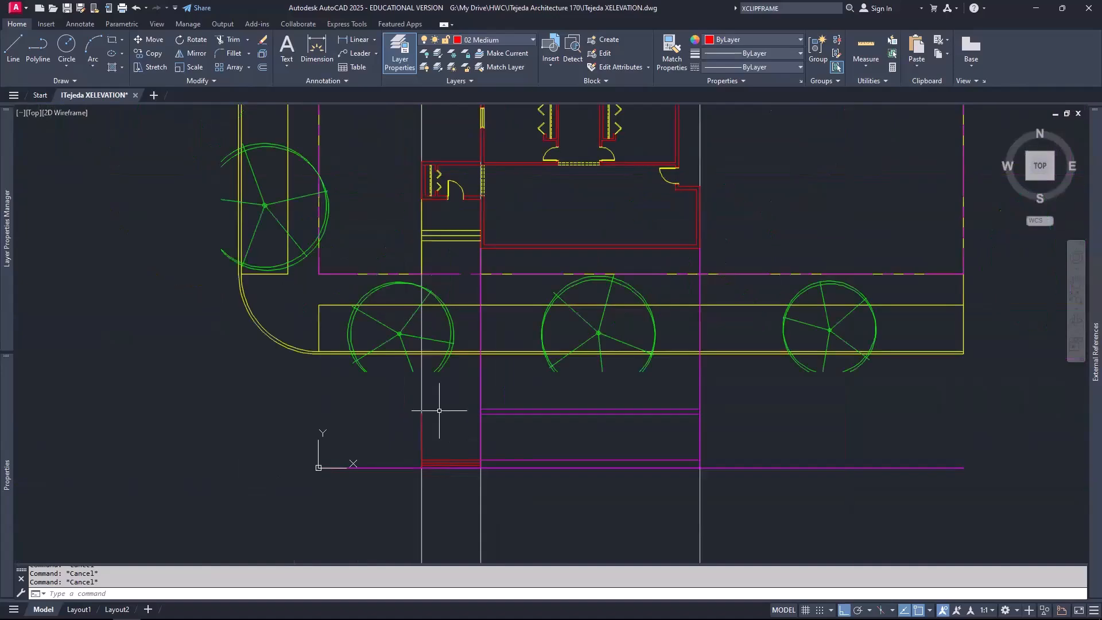
{"action": "scroll", "coordinate": [456, 195], "scroll_direction": "up", "scroll_amount": 1}
{"action": "scroll", "coordinate": [456, 196], "scroll_direction": "up", "scroll_amount": 3}
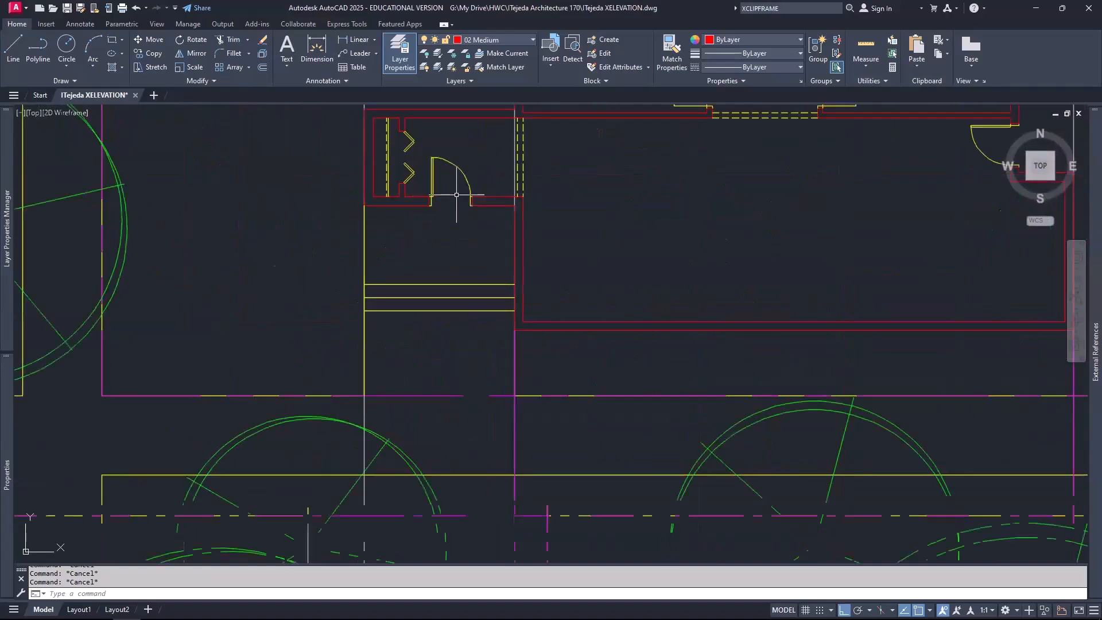
{"action": "left_click", "coordinate": [511, 40]}
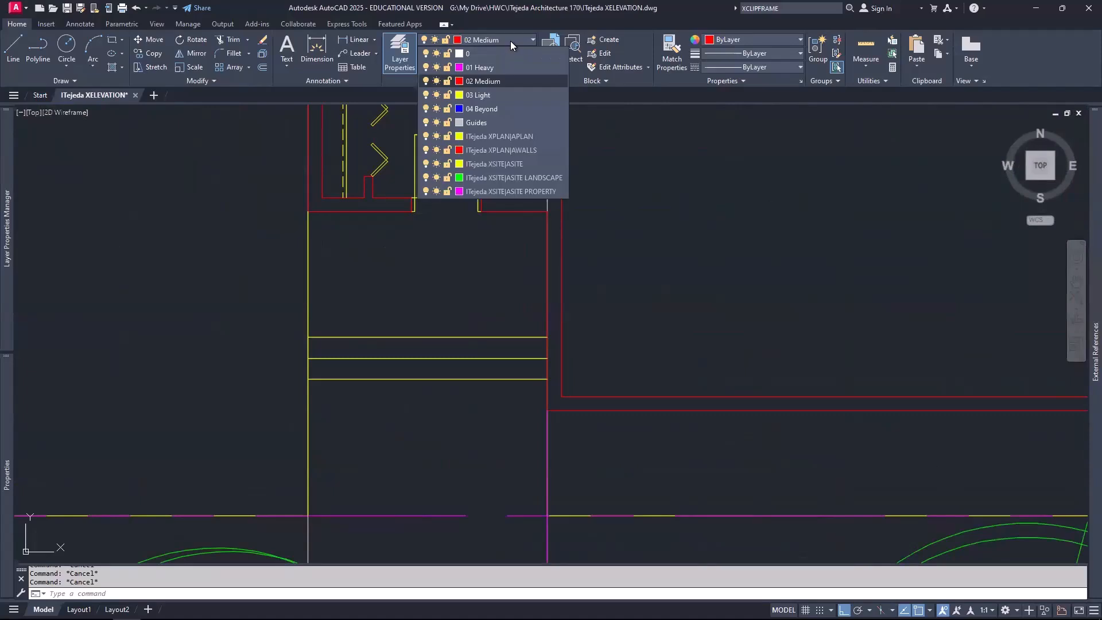
{"action": "left_click", "coordinate": [487, 122]}
Step: Draw four vertical construction lines through the outer and inner edges of both jambs of the porch entry door
{"action": "type", "text": "XL"}
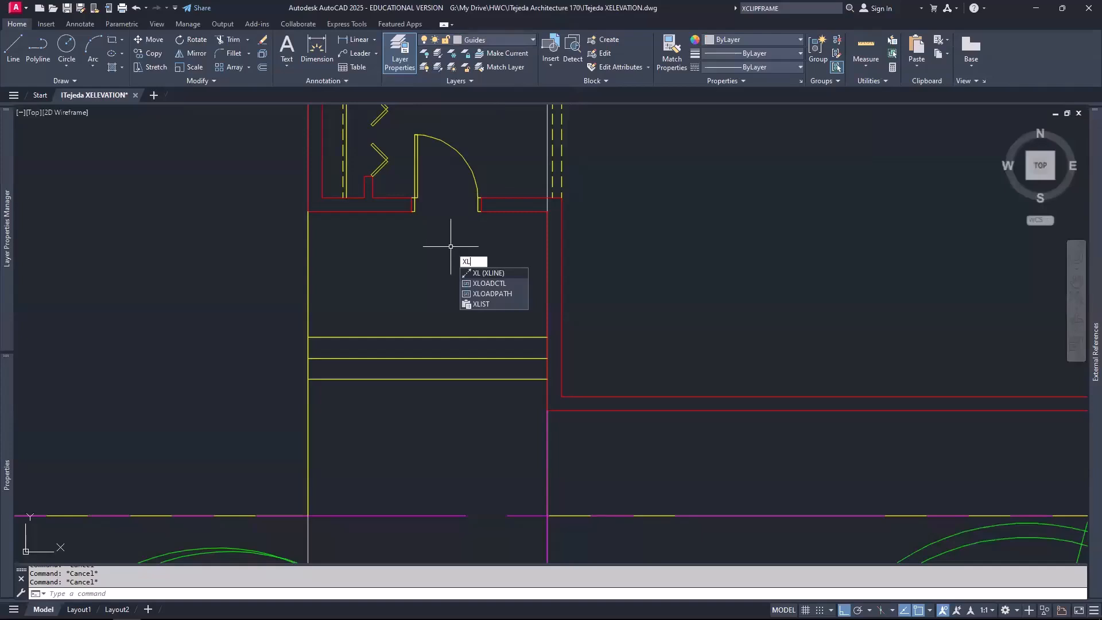
{"action": "key", "text": "Return"}
{"action": "type", "text": "v"}
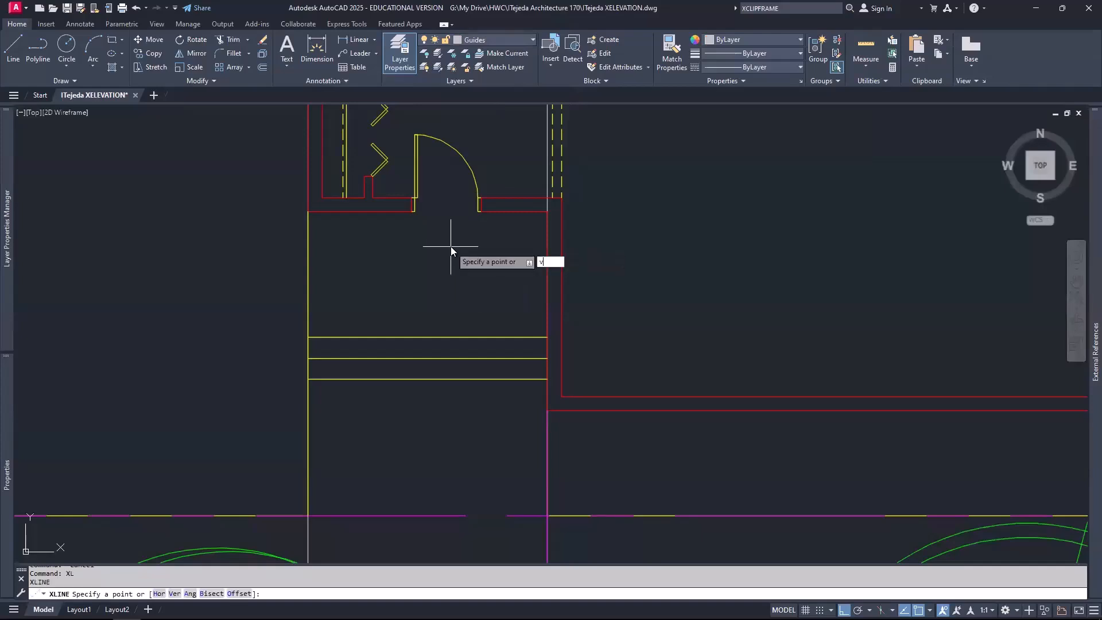
{"action": "key", "text": "Return"}
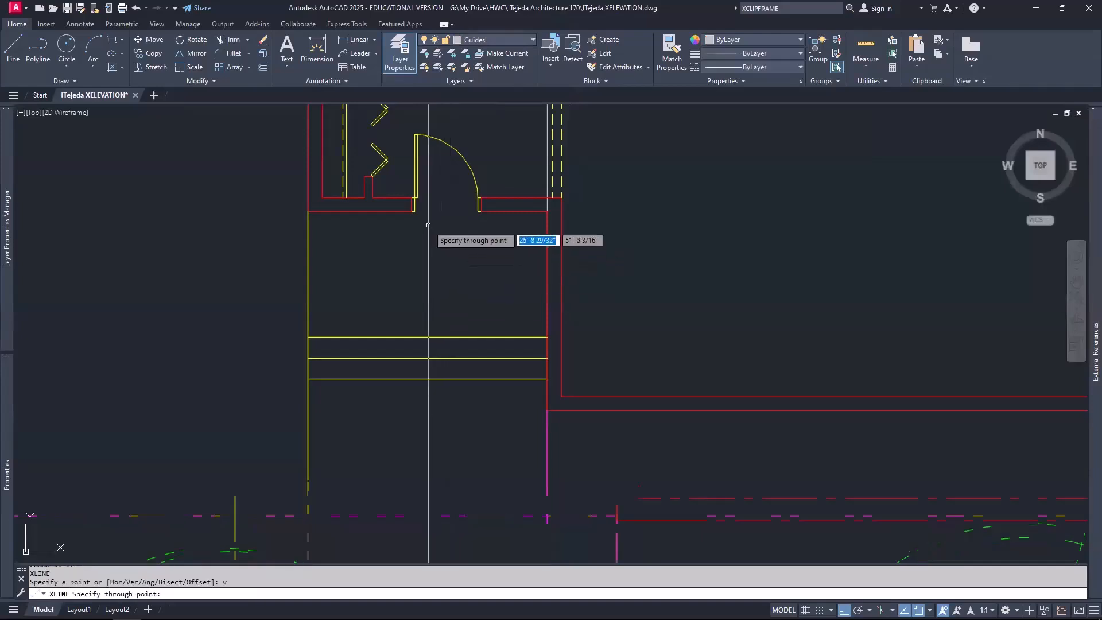
{"action": "scroll", "coordinate": [435, 225], "scroll_direction": "up", "scroll_amount": 2}
{"action": "scroll", "coordinate": [406, 198], "scroll_direction": "up", "scroll_amount": 2}
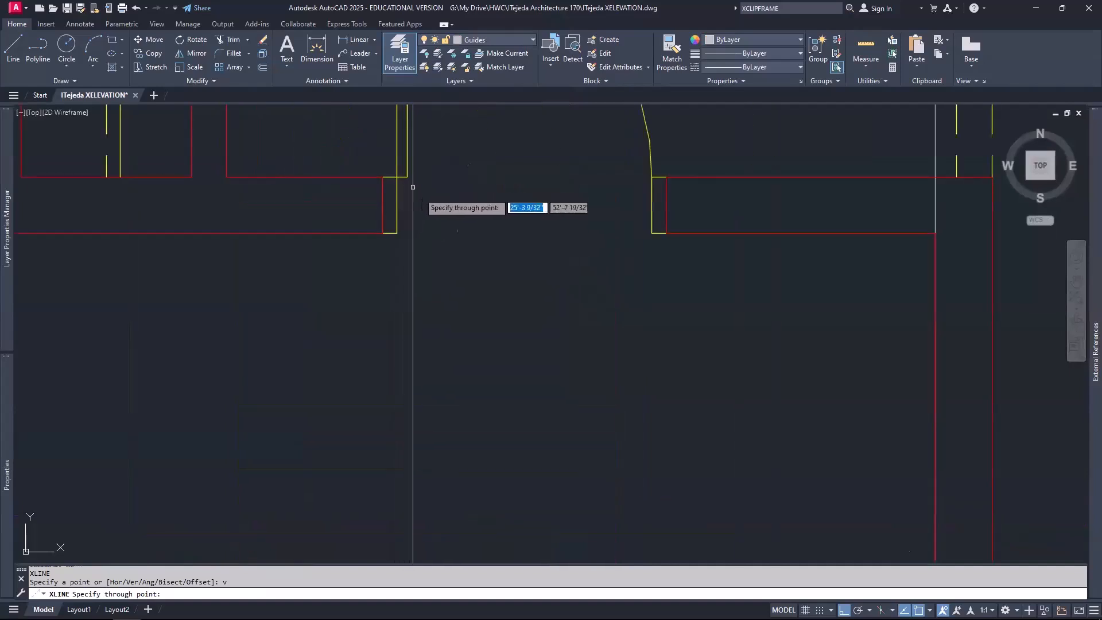
{"action": "middle_click_drag", "start_coordinate": [462, 236], "coordinate": [357, 334]}
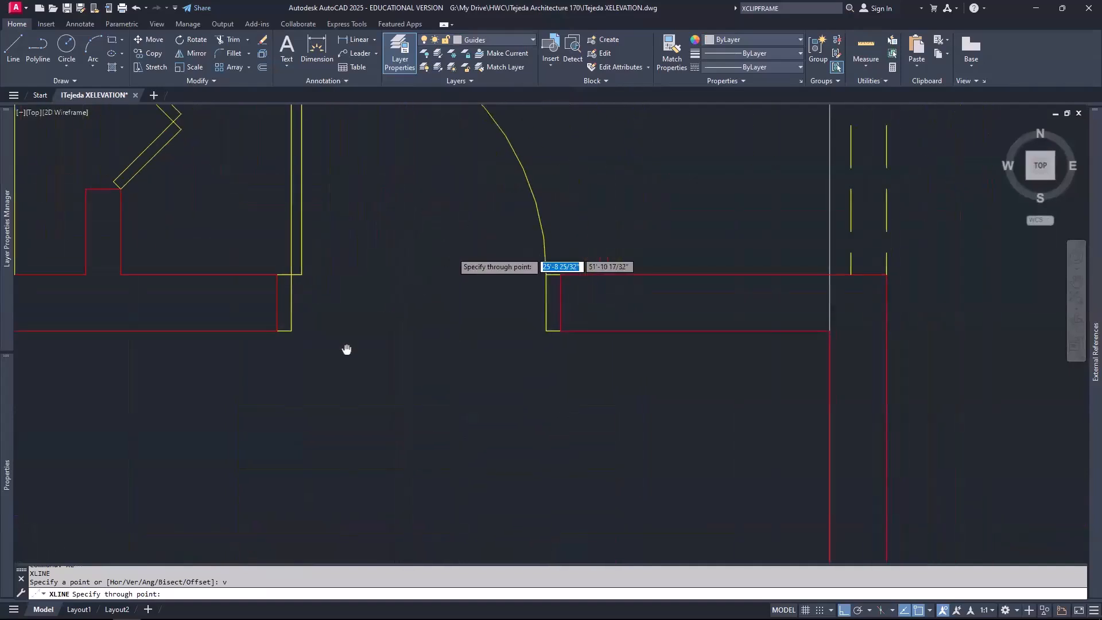
{"action": "left_click", "coordinate": [277, 332]}
{"action": "left_click", "coordinate": [291, 331]}
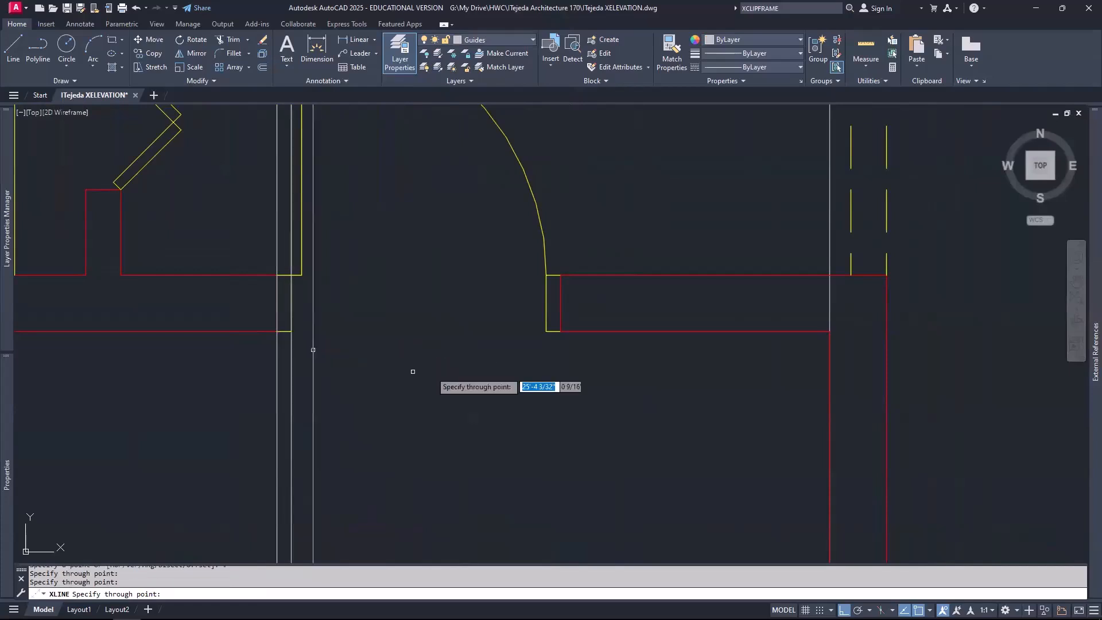
{"action": "left_click", "coordinate": [546, 331]}
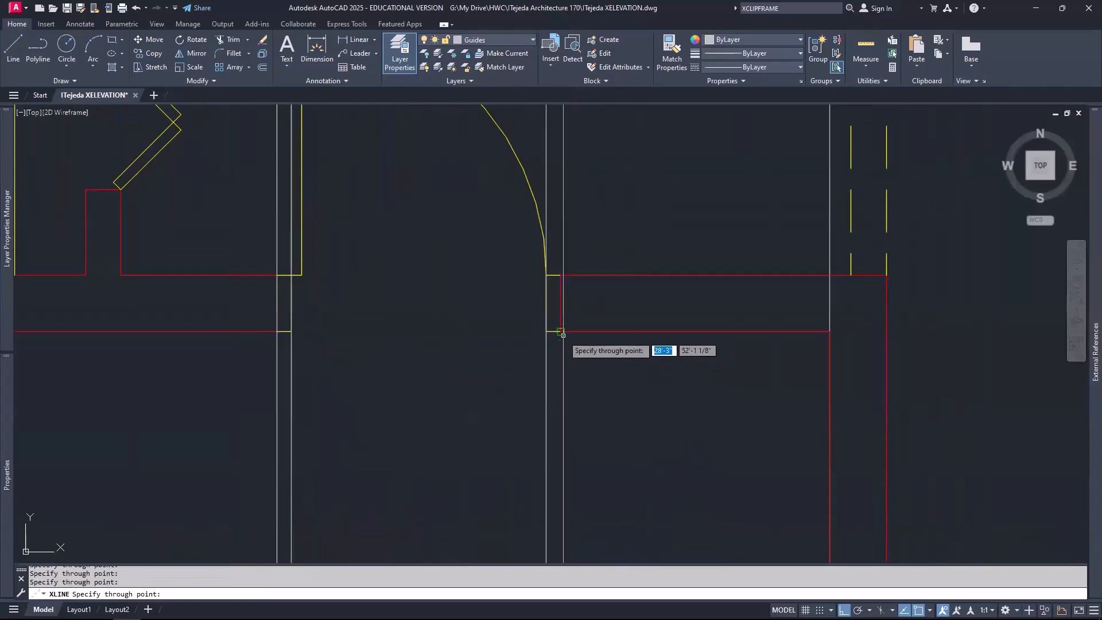
{"action": "left_click", "coordinate": [560, 332]}
{"action": "key", "text": "Escape"}
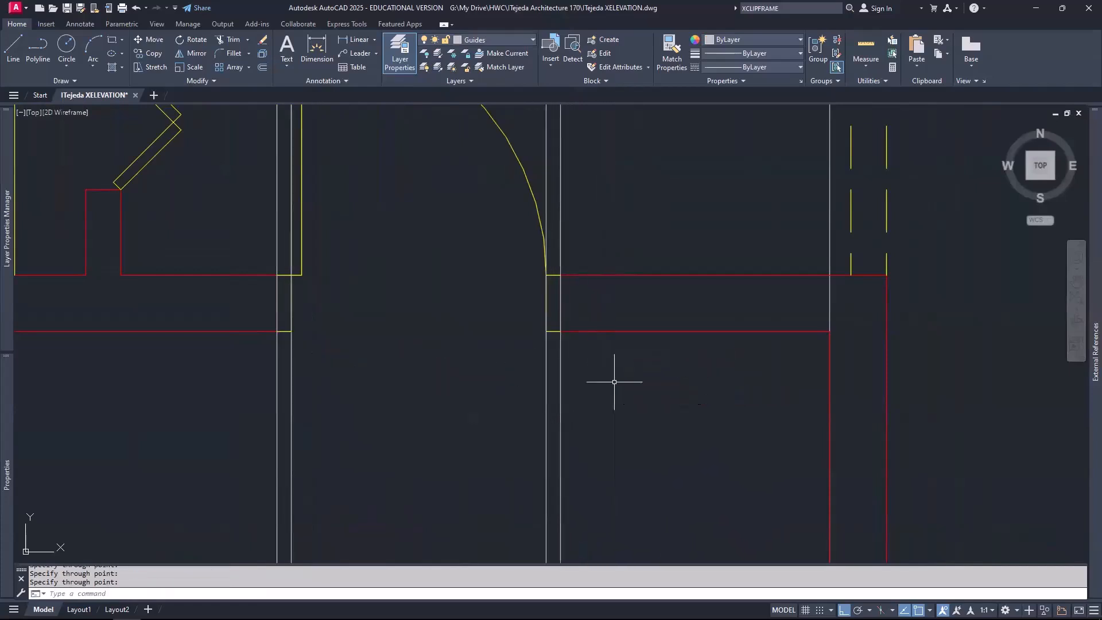
Step: Send the four door-jamb construction lines to the back of the draw order
{"action": "left_click", "coordinate": [618, 380]}
{"action": "left_click", "coordinate": [207, 456]}
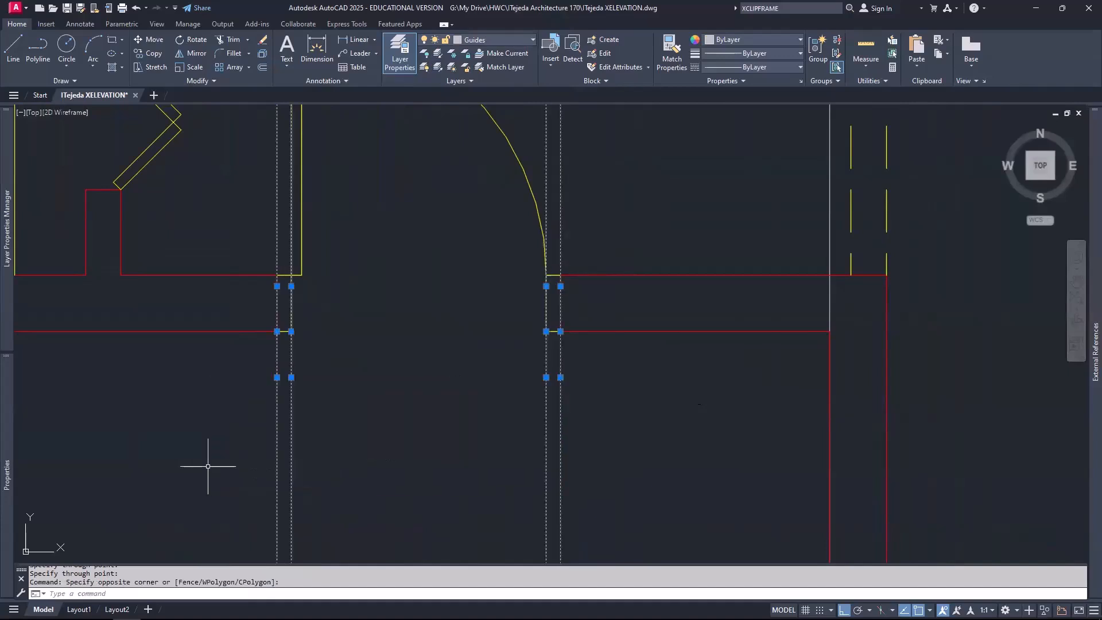
{"action": "right_click", "coordinate": [275, 418]}
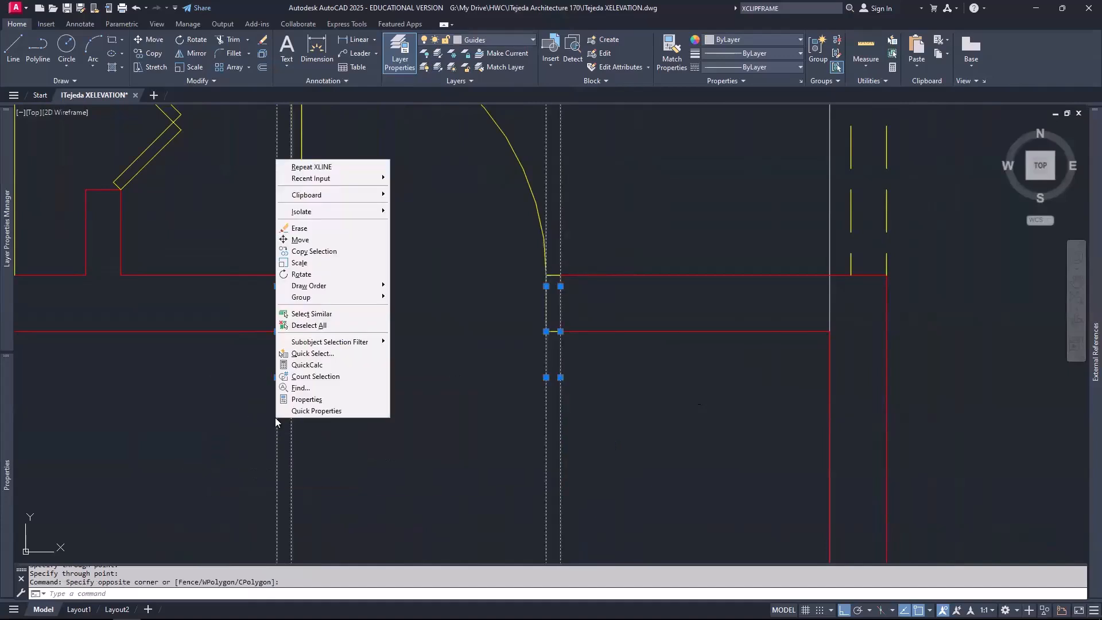
{"action": "mouse_move", "coordinate": [329, 291]}
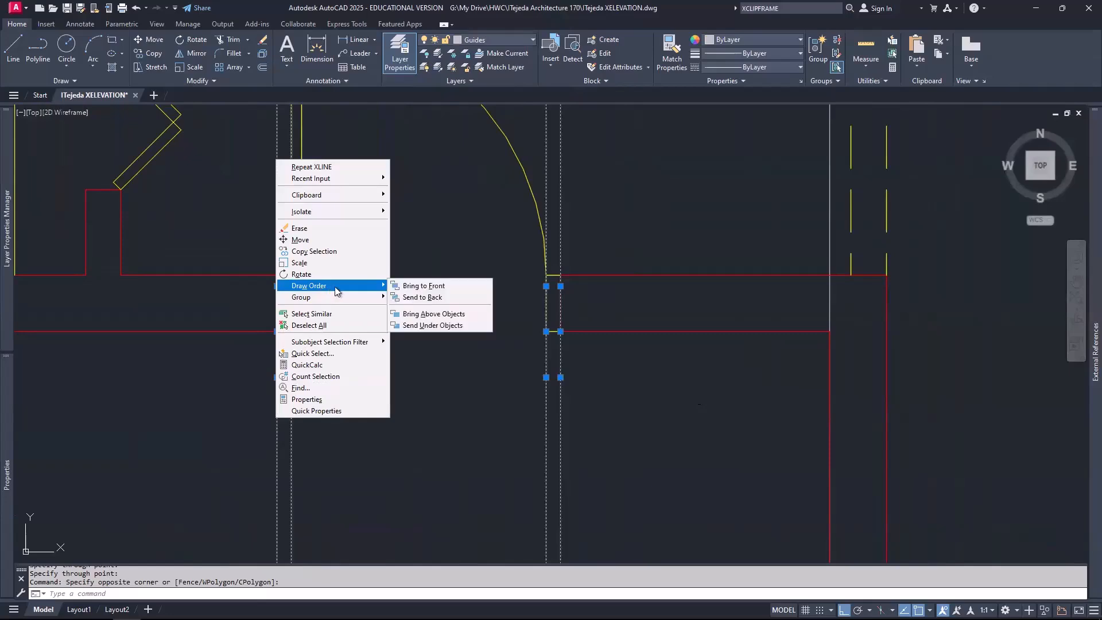
{"action": "left_click", "coordinate": [413, 298]}
Step: Turn off the XSITE reference's ASITE LANDSCAPE, ASITE and ASITE PROPERTY layers
{"action": "scroll", "coordinate": [433, 345], "scroll_direction": "down", "scroll_amount": 5}
{"action": "middle_click_drag", "start_coordinate": [467, 445], "coordinate": [532, 246]}
{"action": "scroll", "coordinate": [436, 239], "scroll_direction": "down", "scroll_amount": 3}
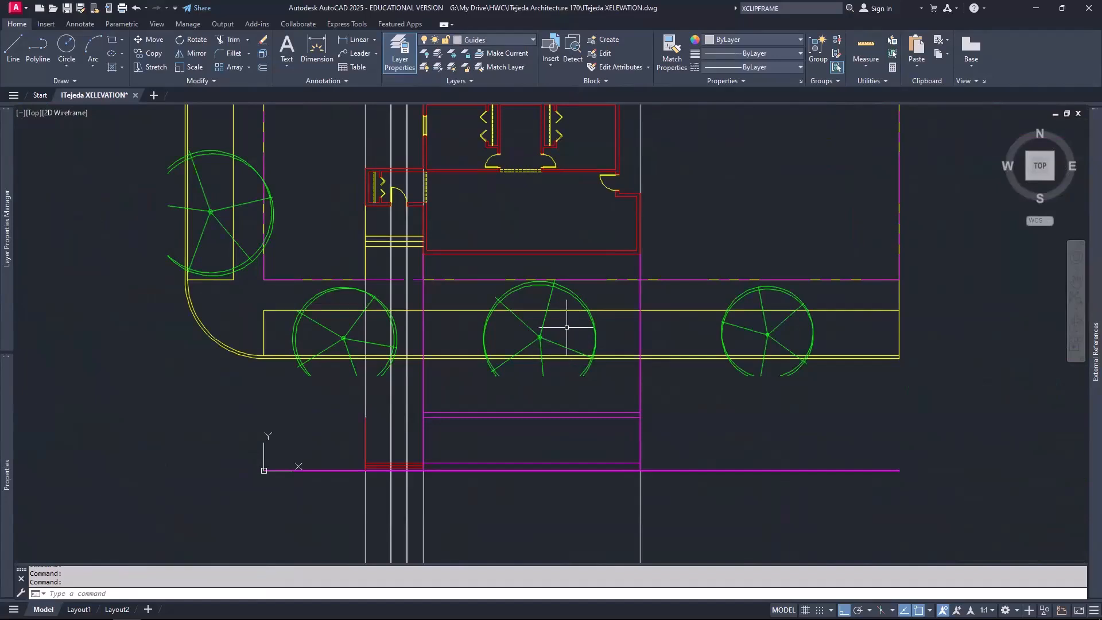
{"action": "left_click", "coordinate": [515, 41]}
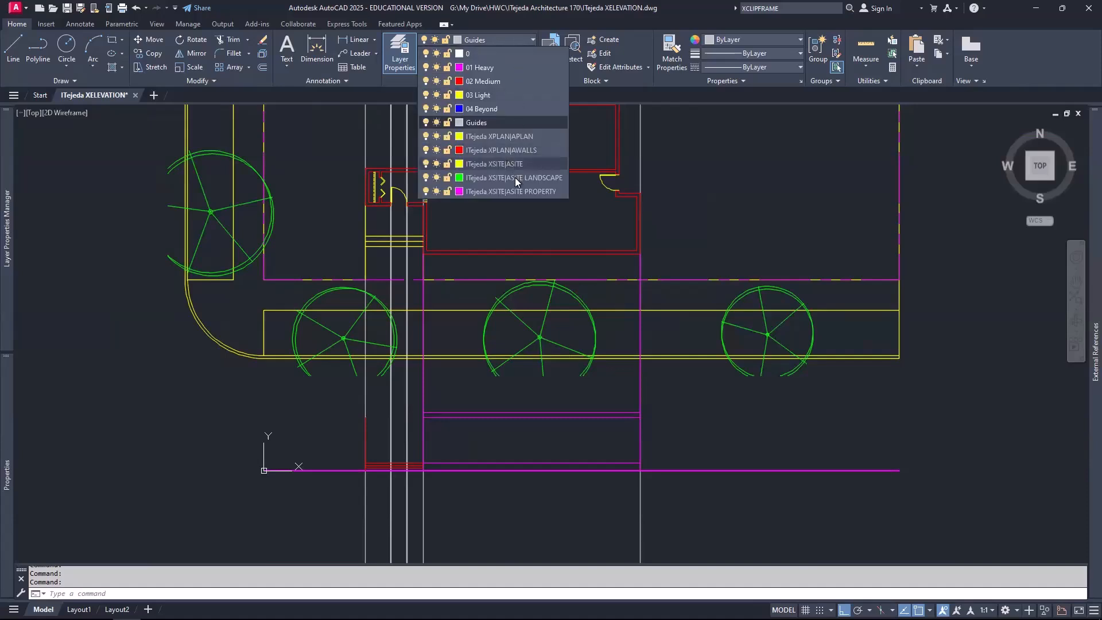
{"action": "left_click", "coordinate": [426, 178]}
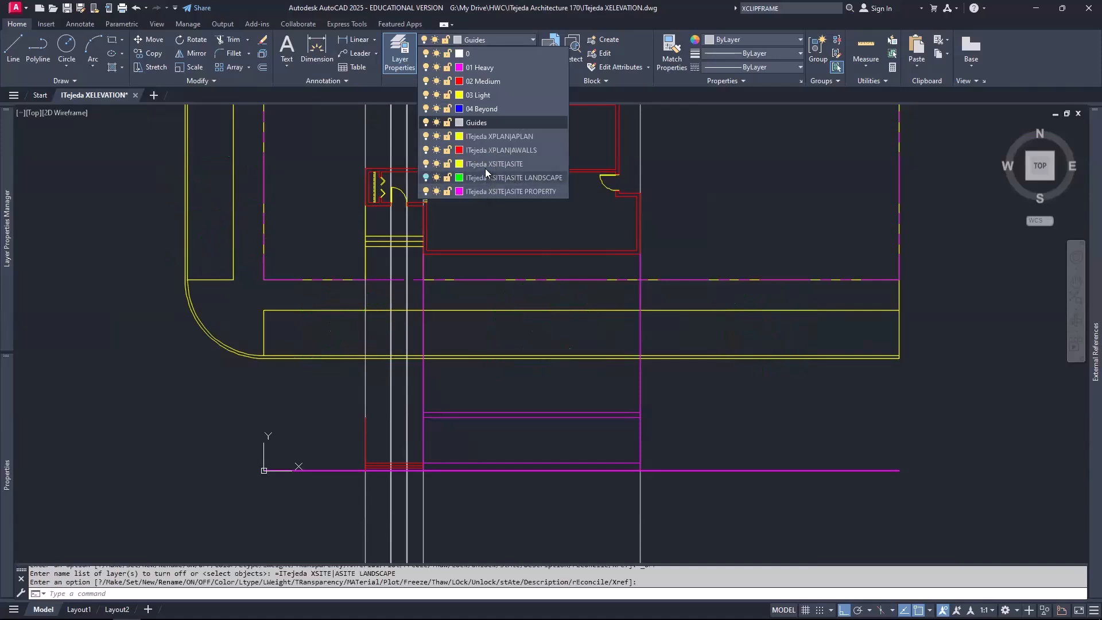
{"action": "left_click", "coordinate": [426, 164]}
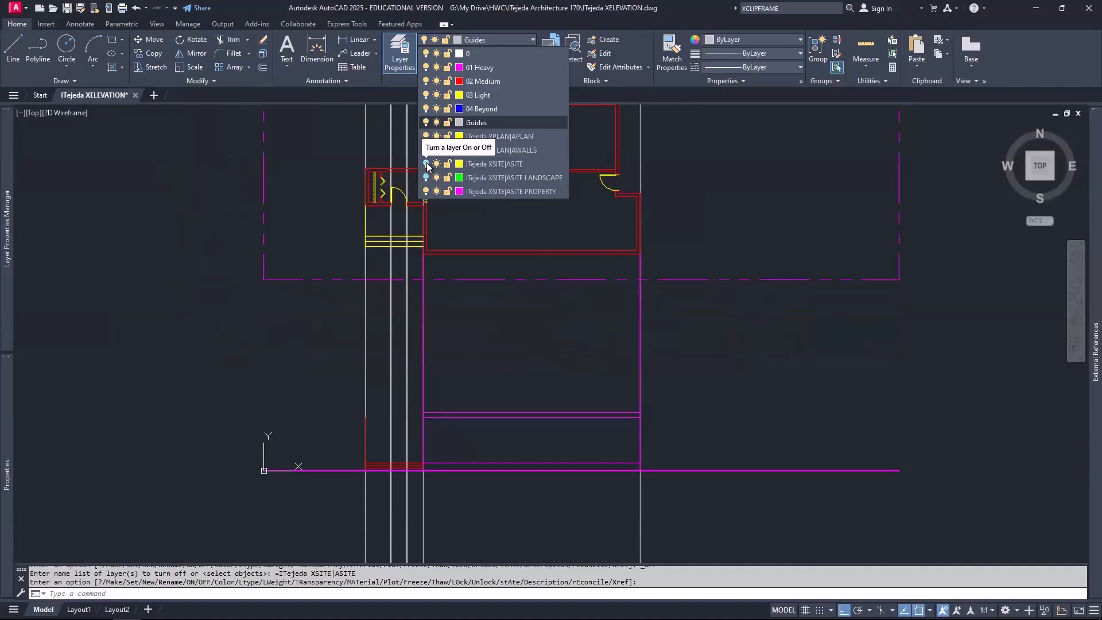
{"action": "left_click", "coordinate": [426, 192]}
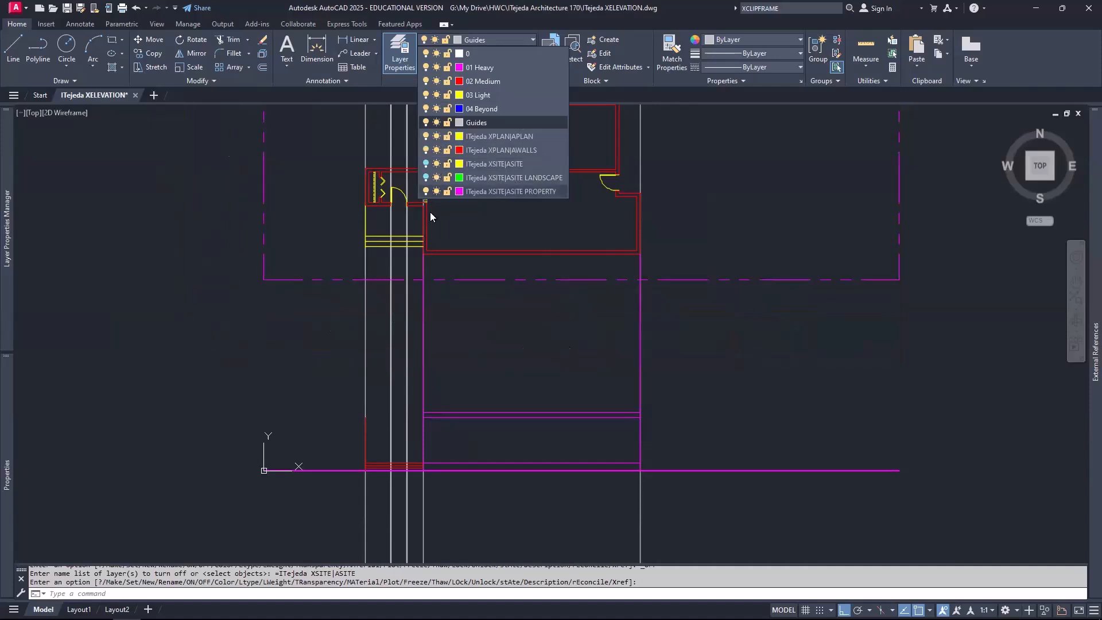
{"action": "left_click", "coordinate": [243, 259]}
{"action": "mouse_move", "coordinate": [265, 286]}
{"action": "middle_mouse_down"}
{"action": "mouse_move", "coordinate": [303, 345]}
{"action": "mouse_move", "coordinate": [369, 276]}
{"action": "middle_mouse_up"}
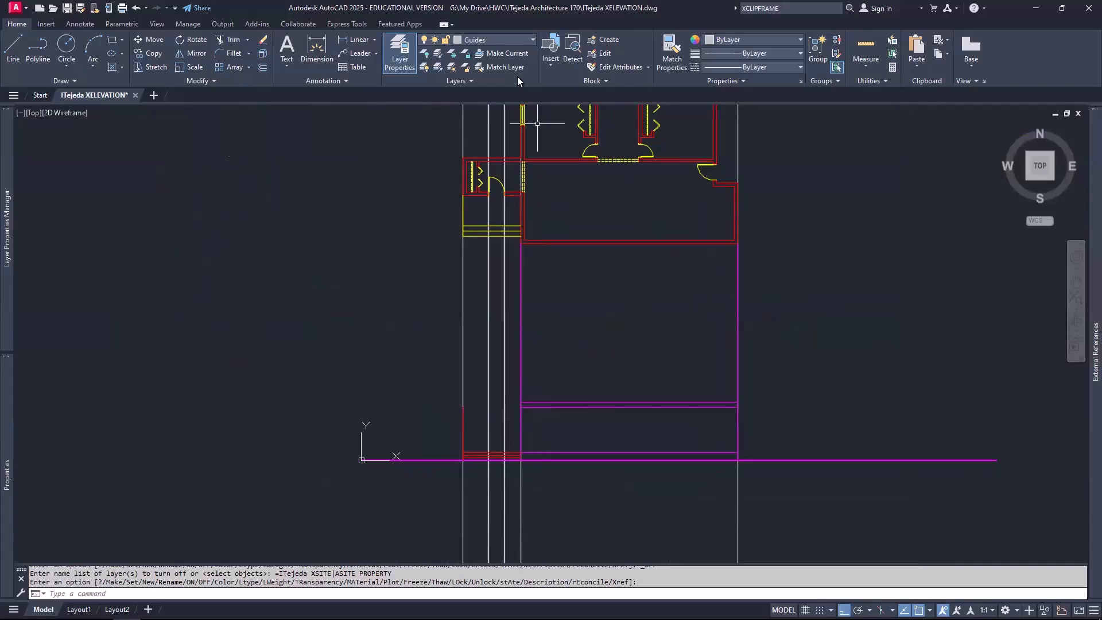
Step: Make 03 Light the current layer for drawing the entry door
{"action": "left_click", "coordinate": [515, 40]}
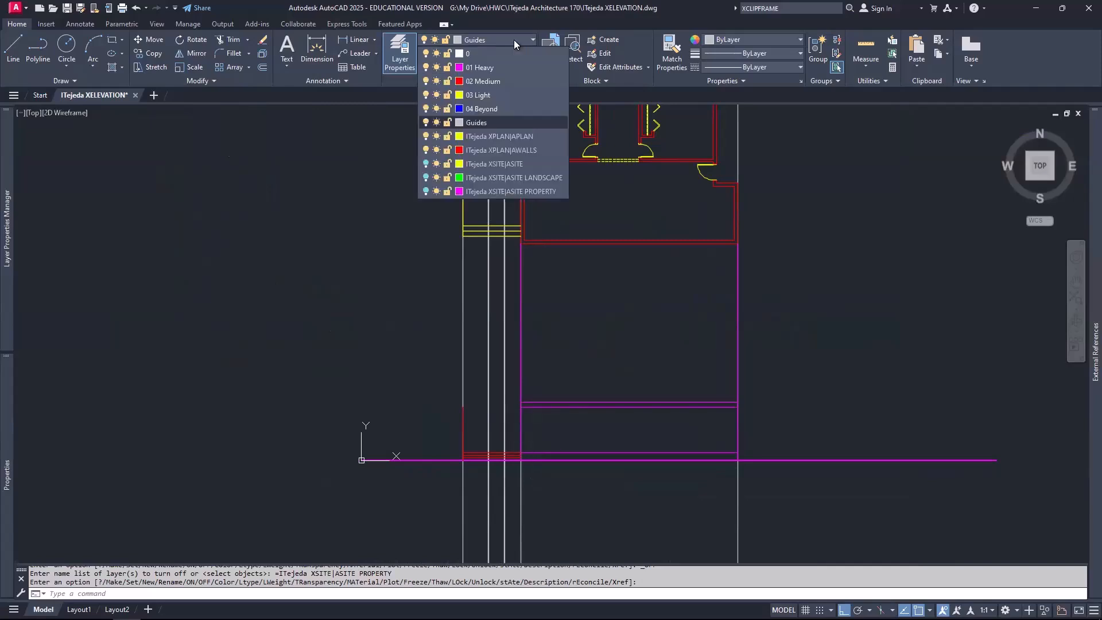
{"action": "left_click", "coordinate": [487, 95]}
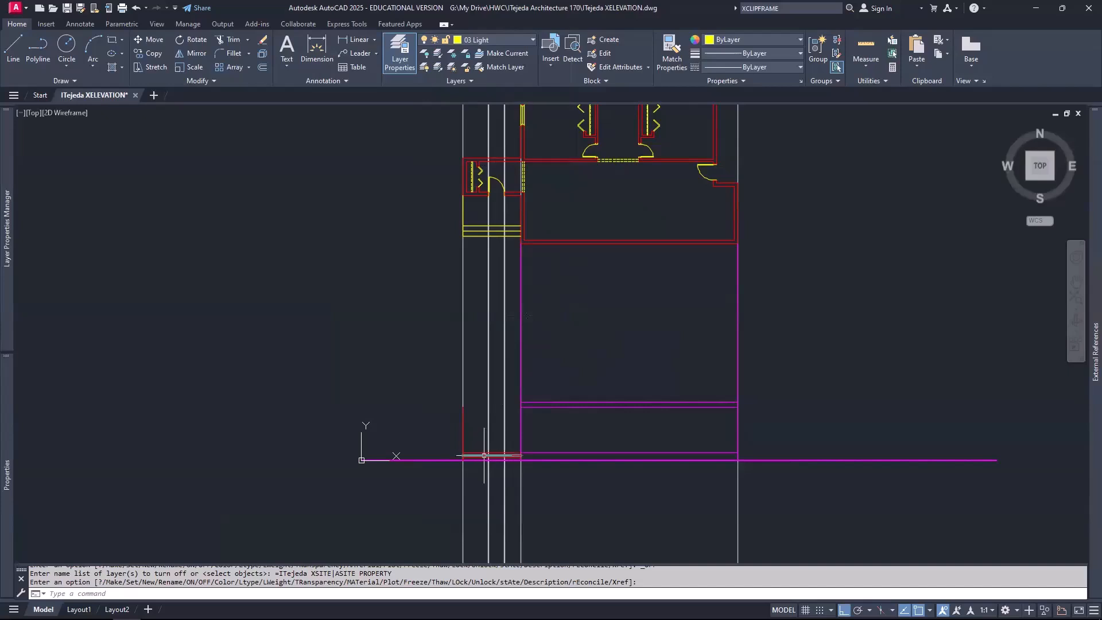
{"action": "scroll", "coordinate": [484, 455], "scroll_direction": "up", "scroll_amount": 5}
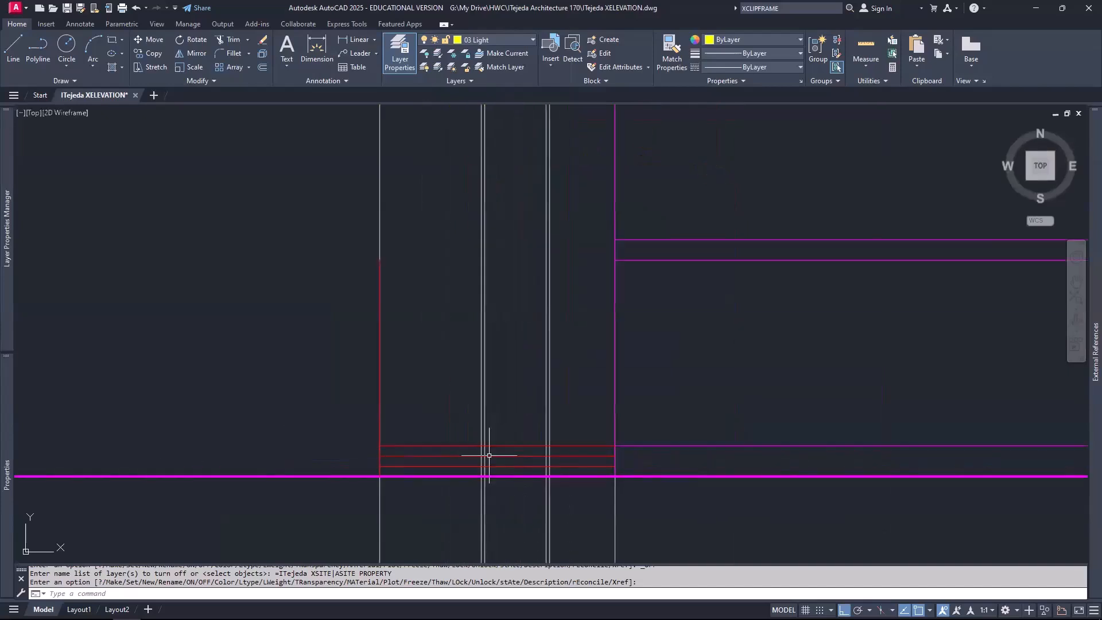
{"action": "scroll", "coordinate": [509, 436], "scroll_direction": "up", "scroll_amount": 2}
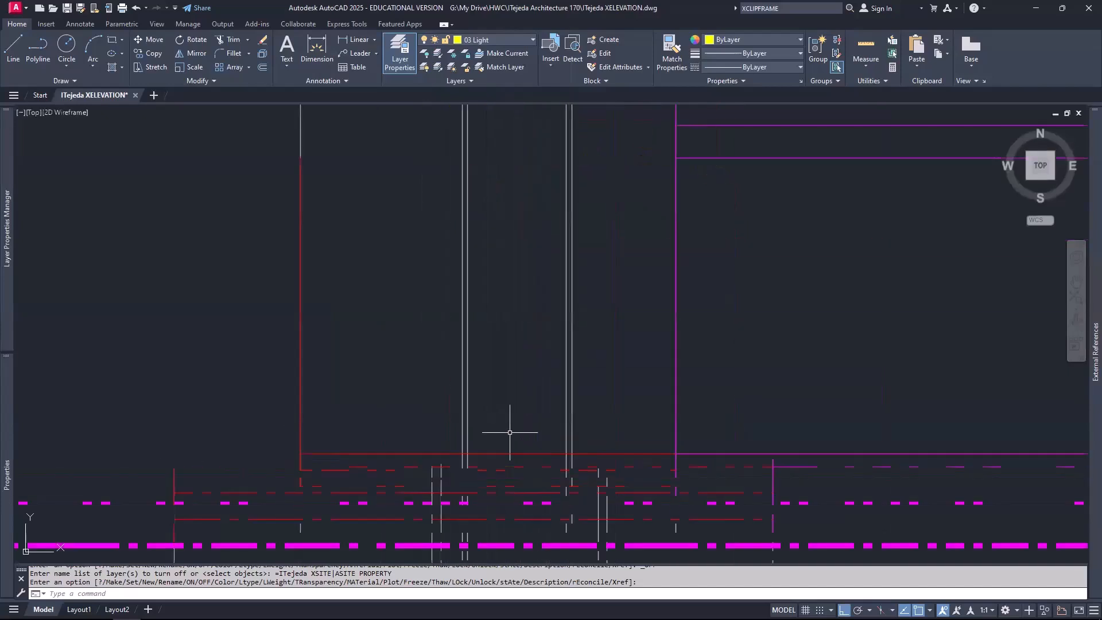
{"action": "scroll", "coordinate": [510, 432], "scroll_direction": "up", "scroll_amount": 2}
{"action": "middle_click_drag", "start_coordinate": [522, 241], "coordinate": [534, 299]}
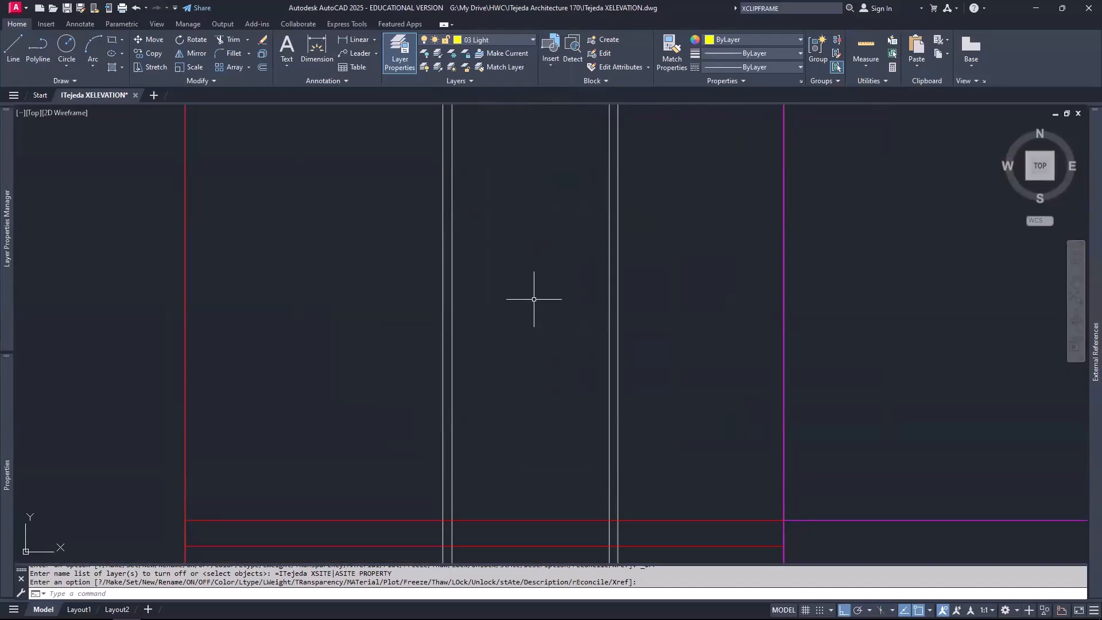
Step: Draw the outer door frame from the porch floor as three lines, 6'10" high, between the outermost door guide lines
{"action": "type", "text": "l"}
{"action": "key", "text": "Return"}
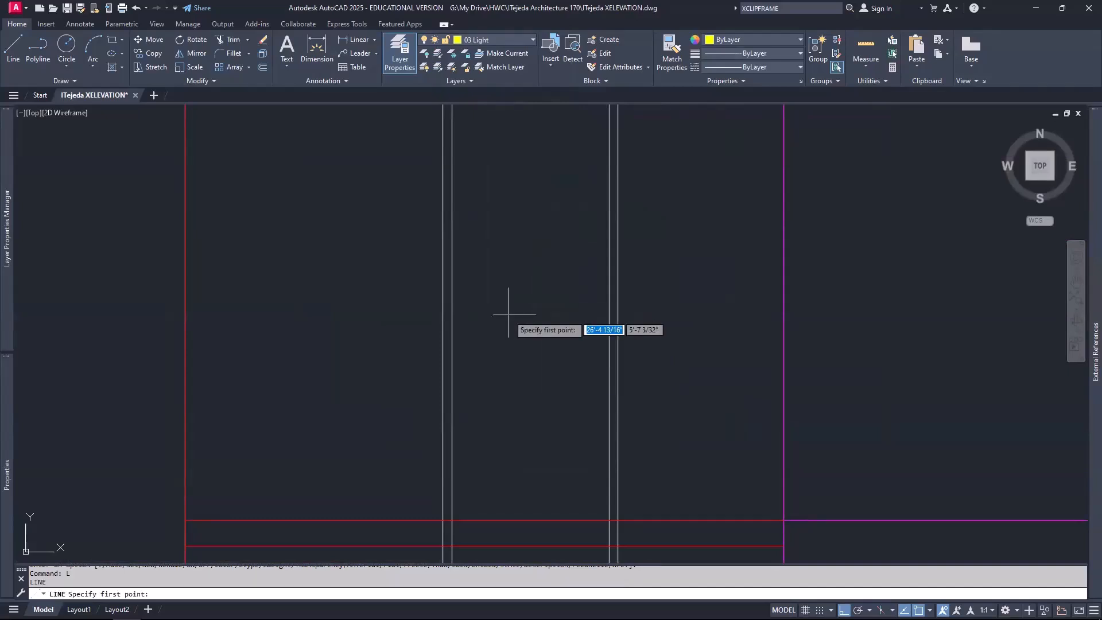
{"action": "left_click", "coordinate": [443, 520]}
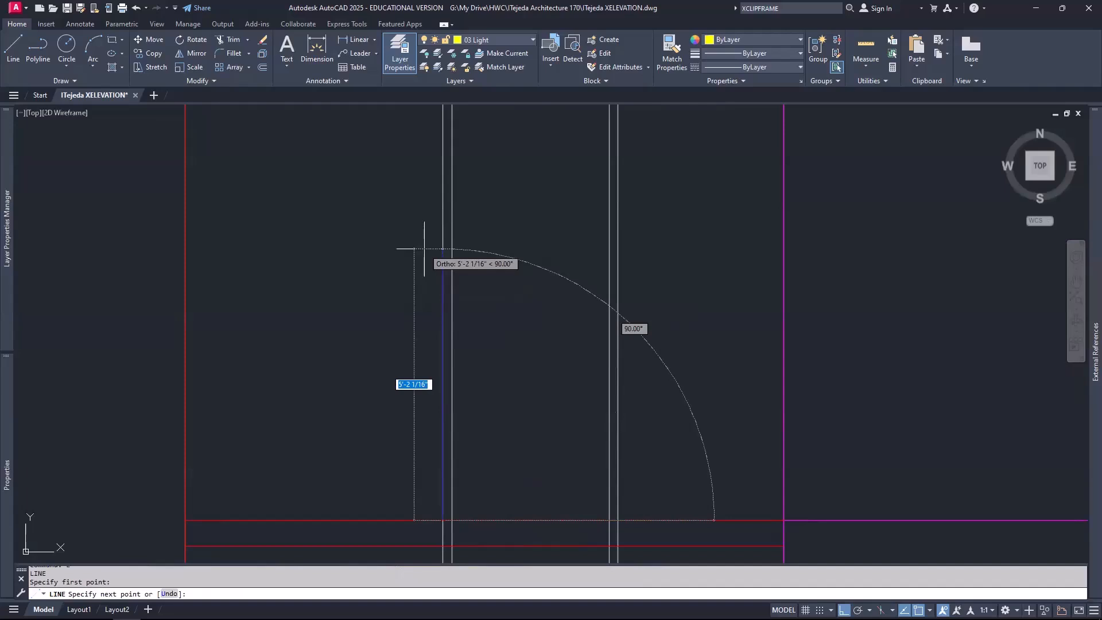
{"action": "type", "text": "6'10\""}
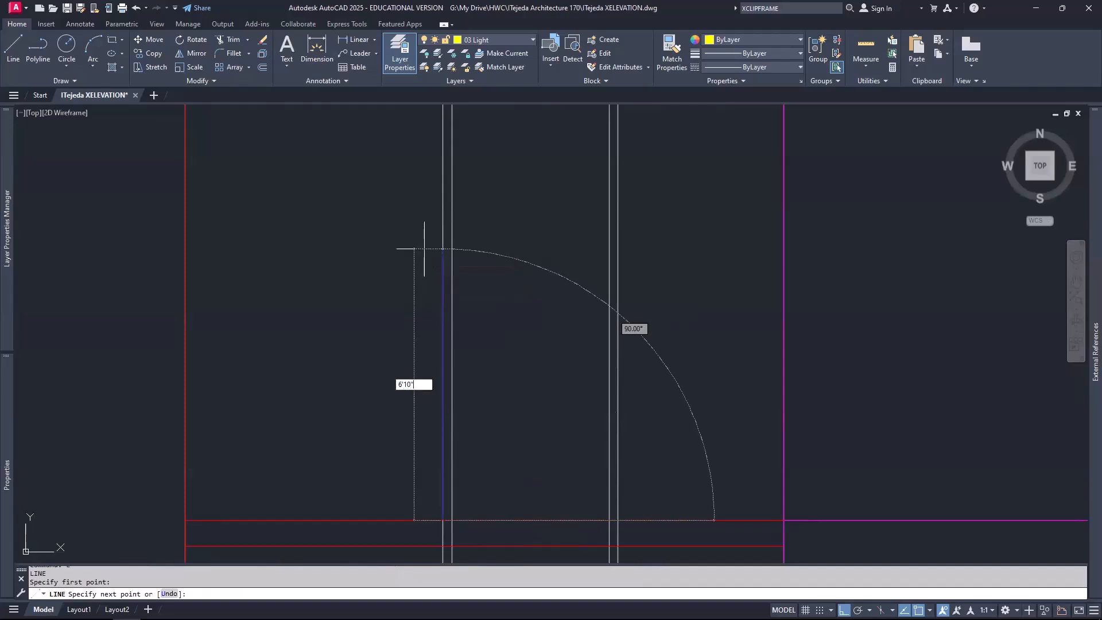
{"action": "key", "text": "Return"}
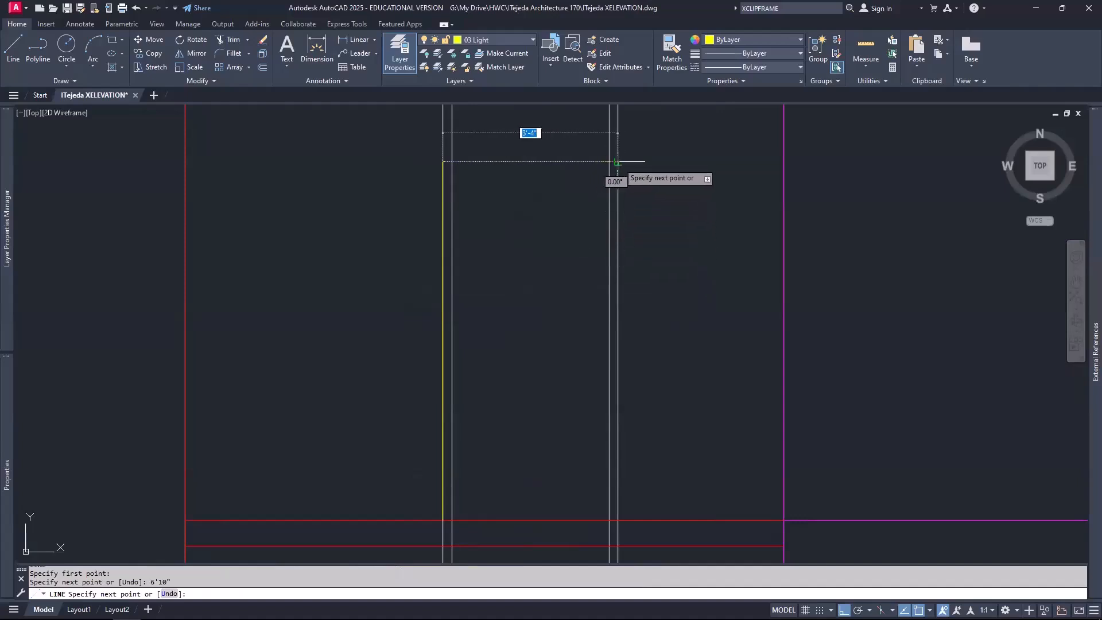
{"action": "left_click", "coordinate": [617, 162]}
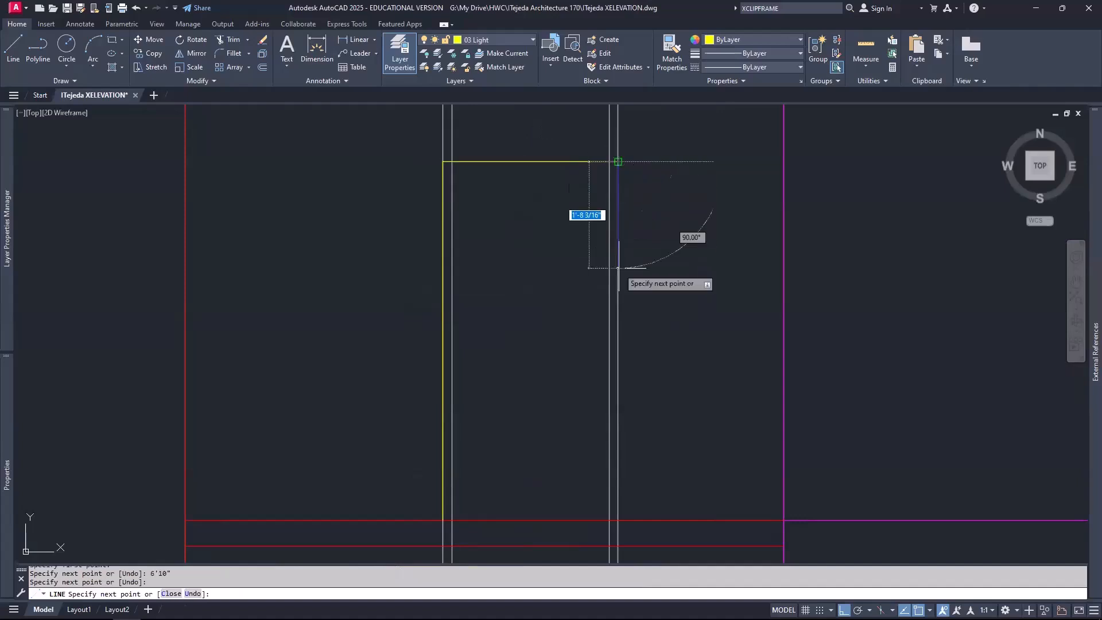
{"action": "left_click", "coordinate": [617, 520]}
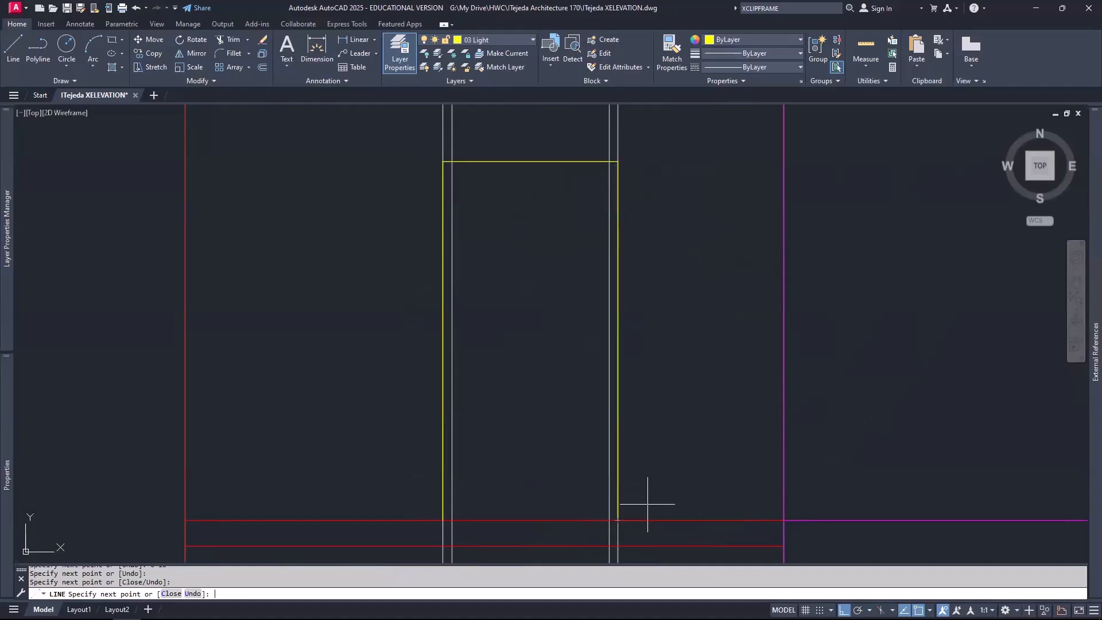
{"action": "key", "text": "Return"}
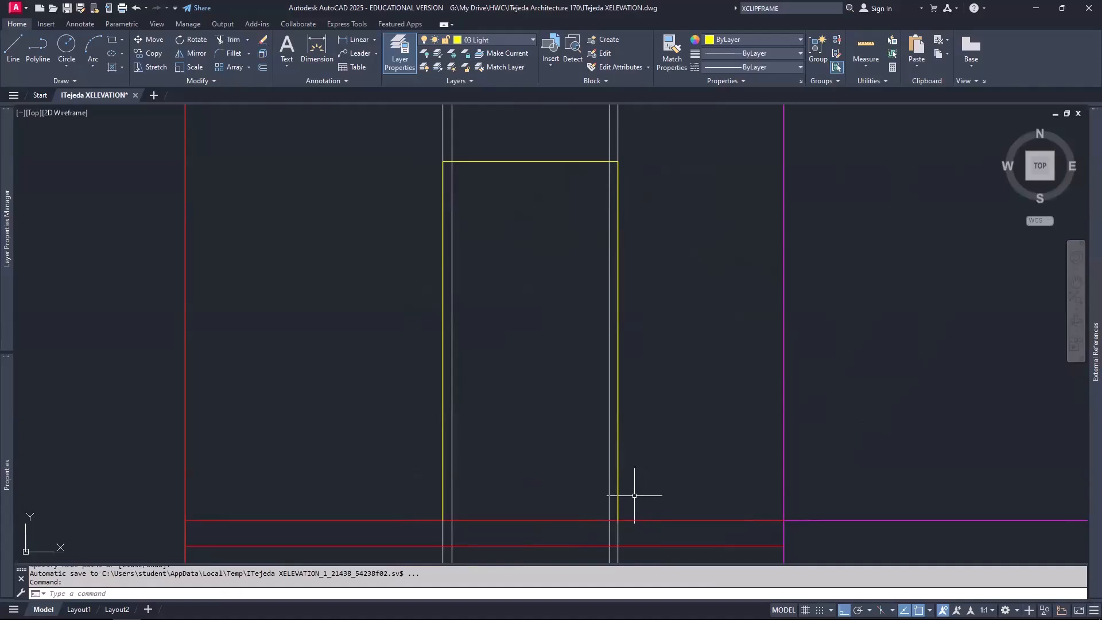
Step: Join the three door frame lines into one polyline
{"action": "type", "text": "j"}
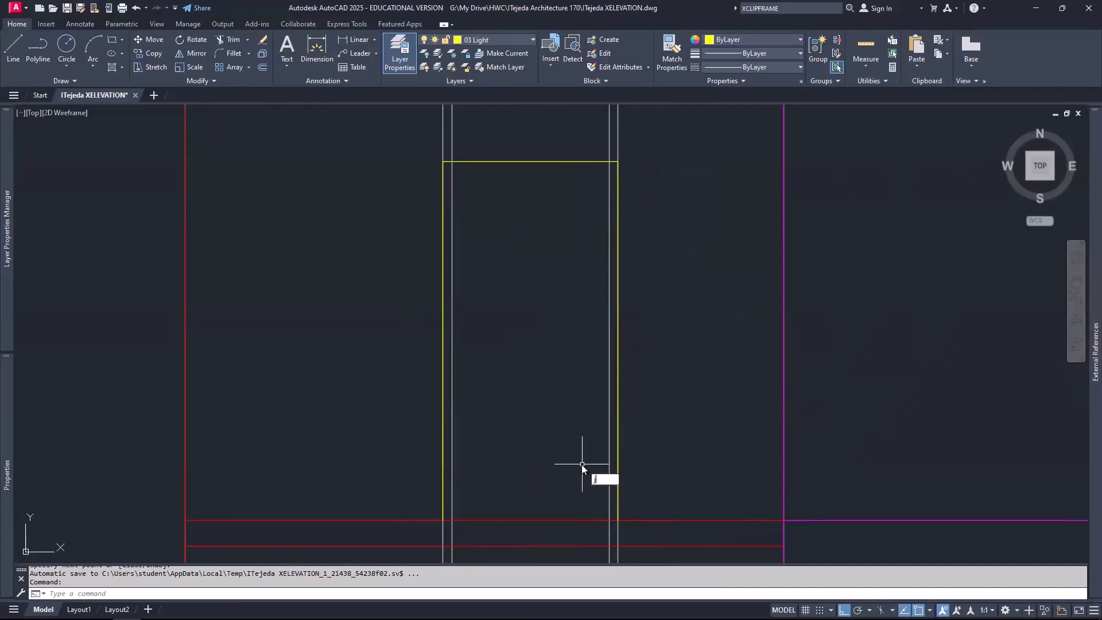
{"action": "key", "text": "Return"}
{"action": "left_click", "coordinate": [415, 140]}
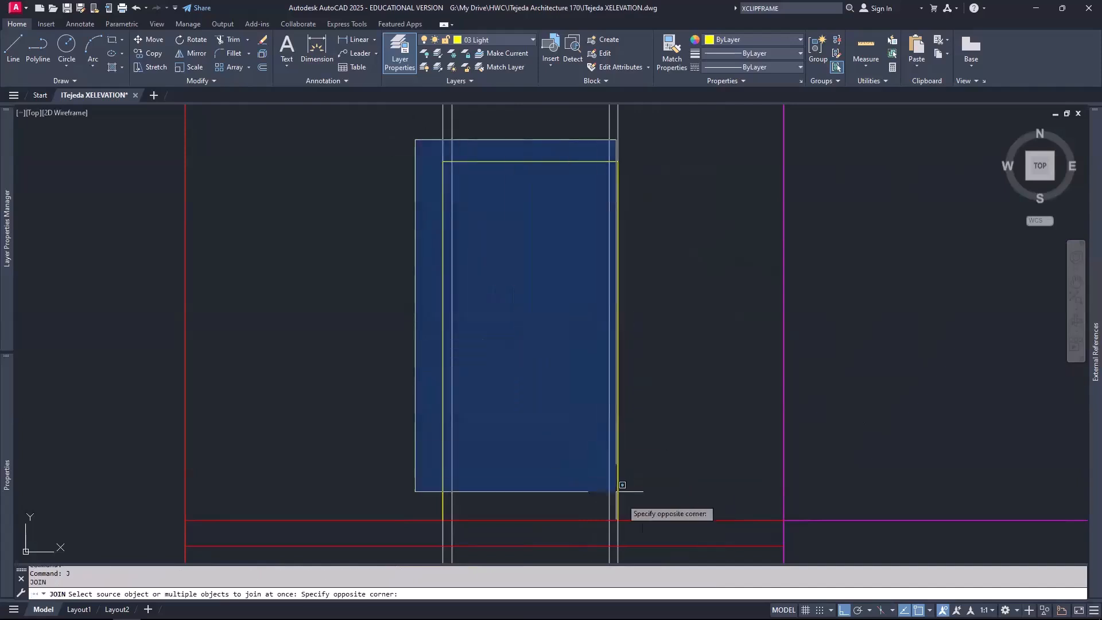
{"action": "left_click", "coordinate": [661, 533]}
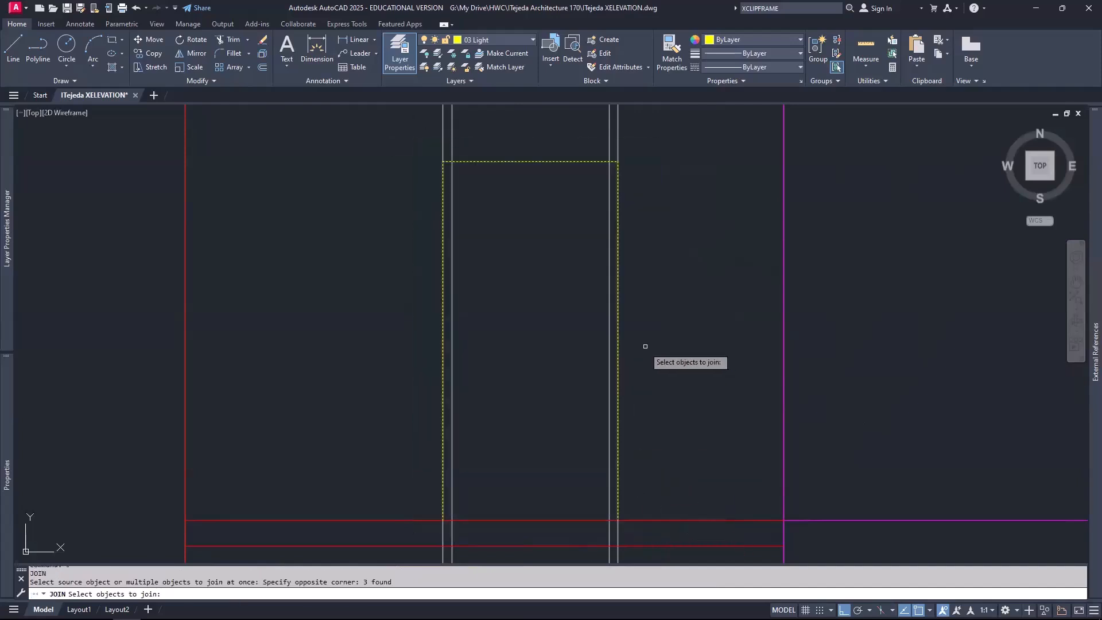
{"action": "key", "text": "Return"}
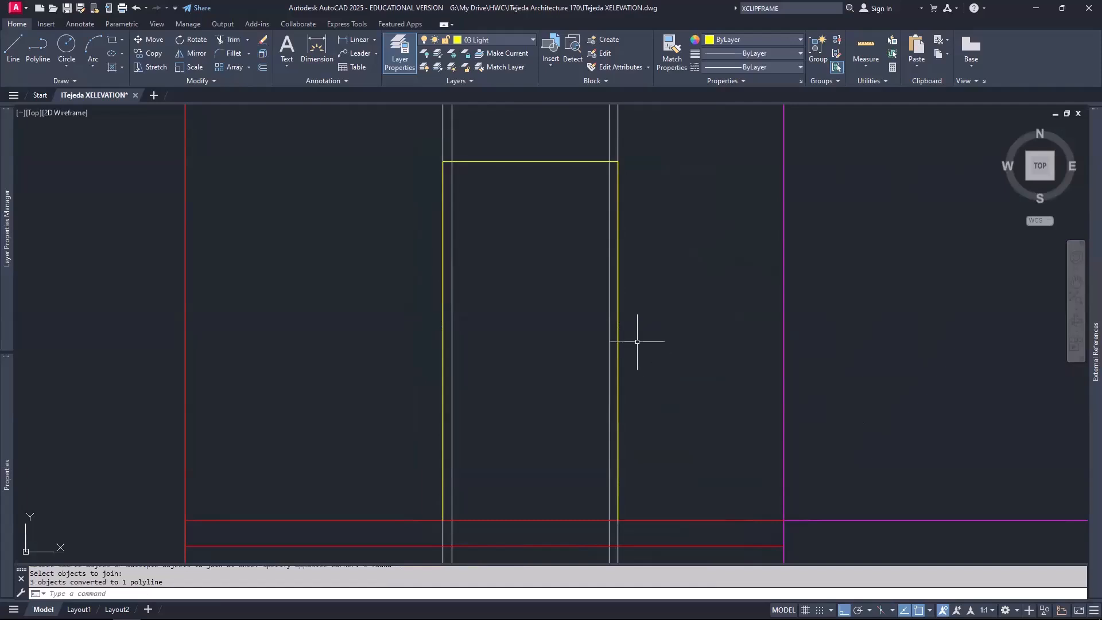
Step: Offset the door frame polyline 2" inward
{"action": "type", "text": "o"}
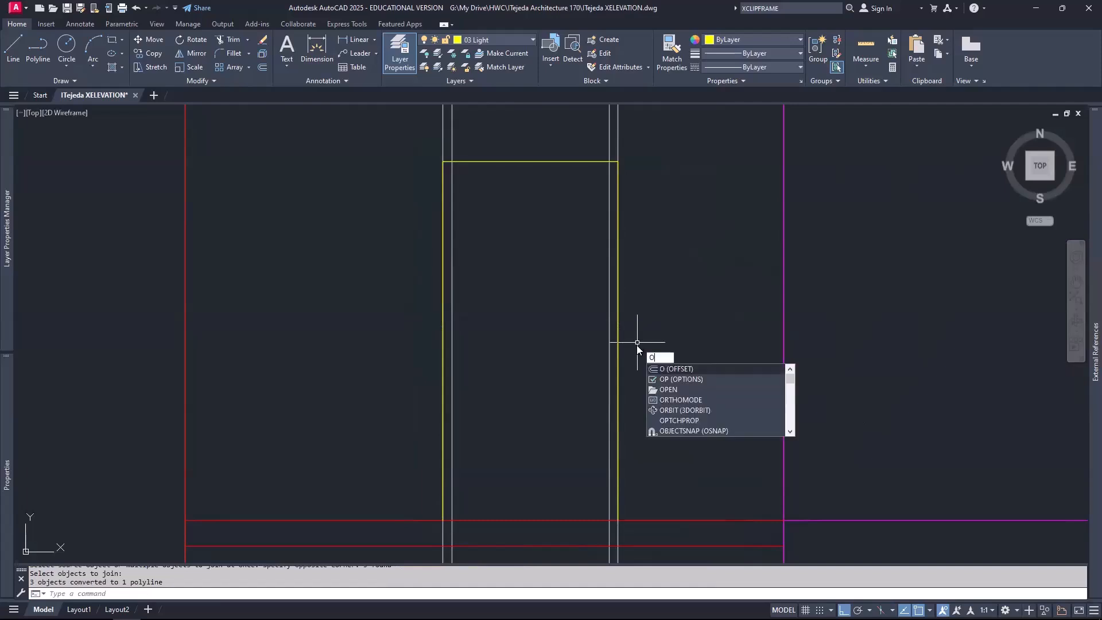
{"action": "key", "text": "Return"}
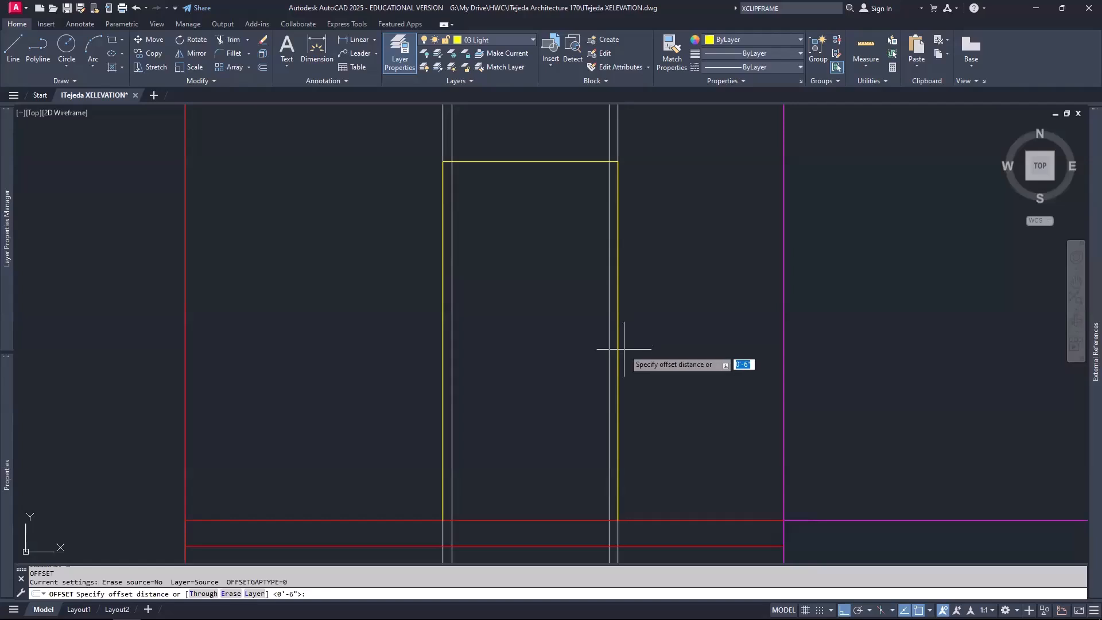
{"action": "type", "text": "2"}
{"action": "key", "text": "Return"}
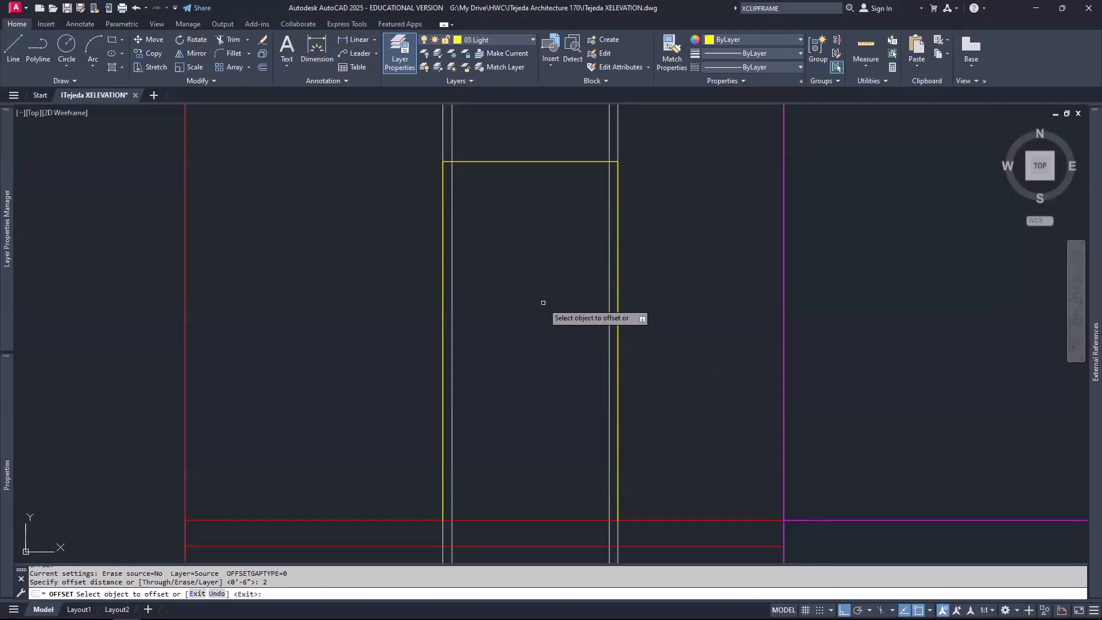
{"action": "left_click", "coordinate": [527, 161]}
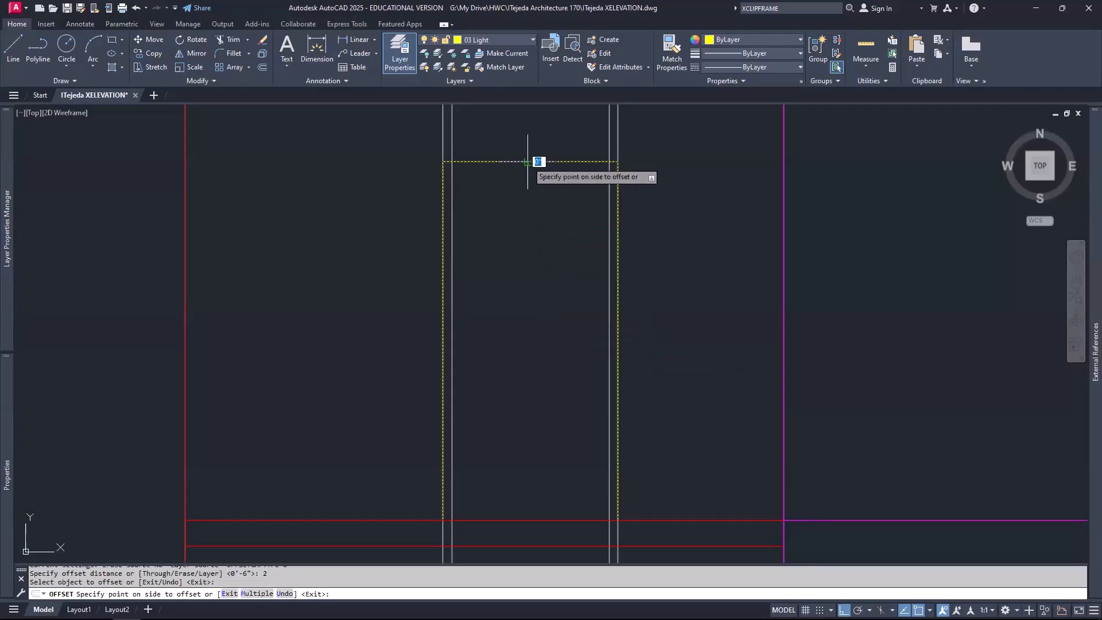
{"action": "left_click", "coordinate": [531, 200]}
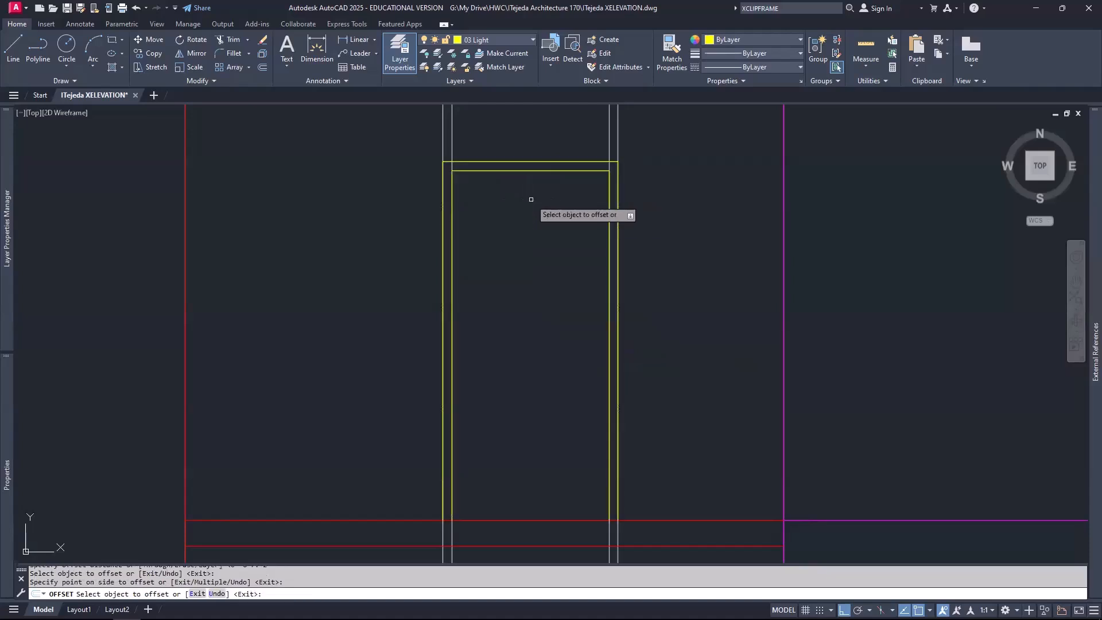
{"action": "key", "text": "Return"}
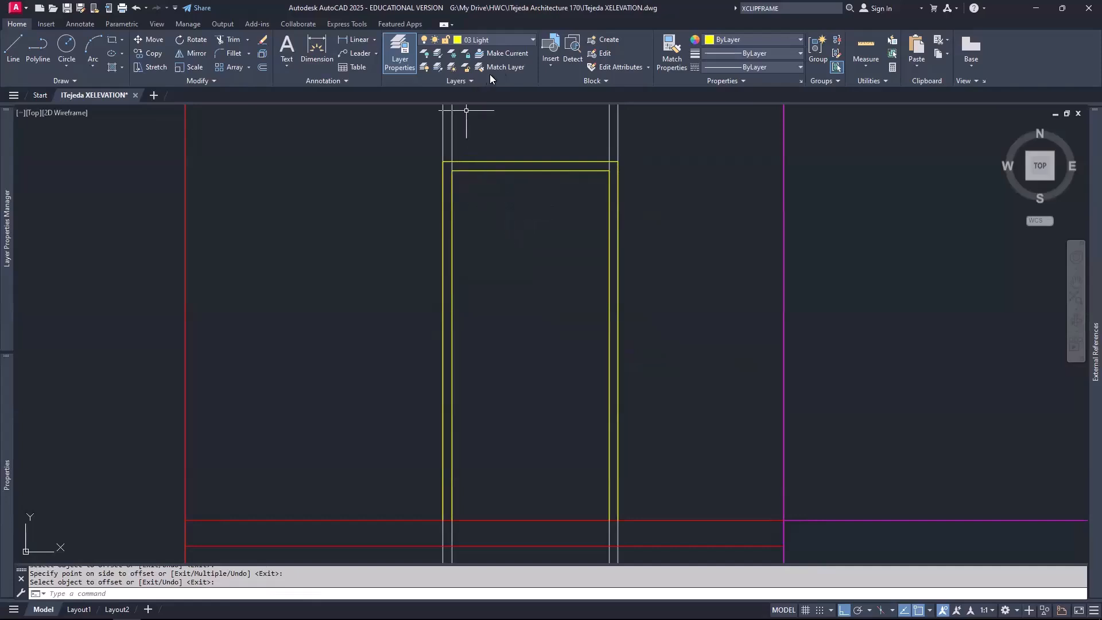
Step: Turn off the Guides layer
{"action": "left_click", "coordinate": [512, 42]}
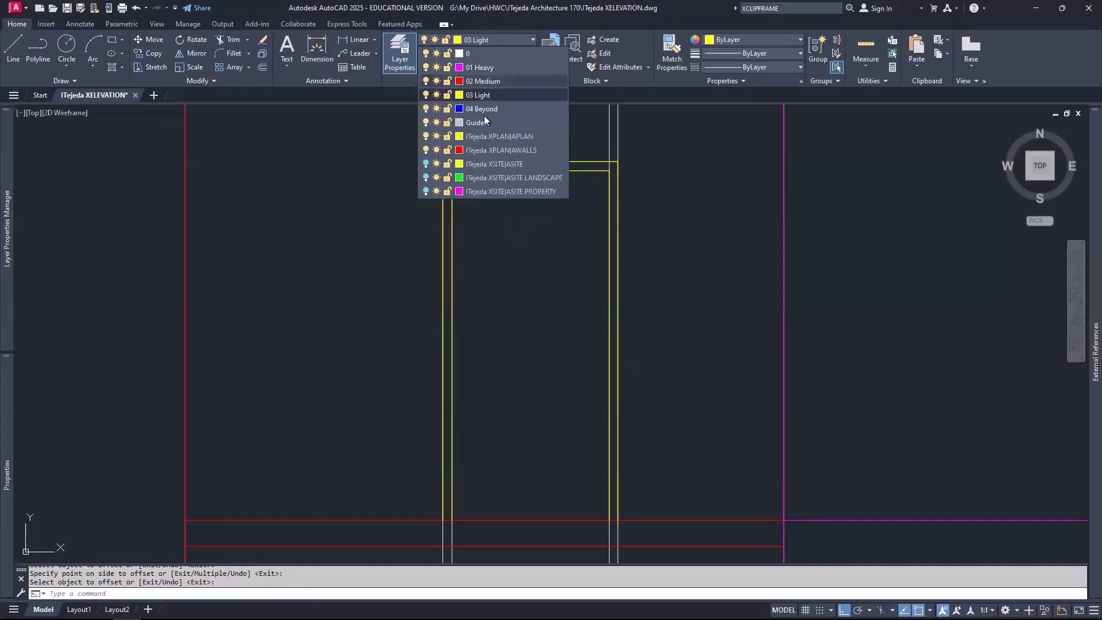
{"action": "left_click", "coordinate": [425, 123]}
{"action": "left_click", "coordinate": [373, 236]}
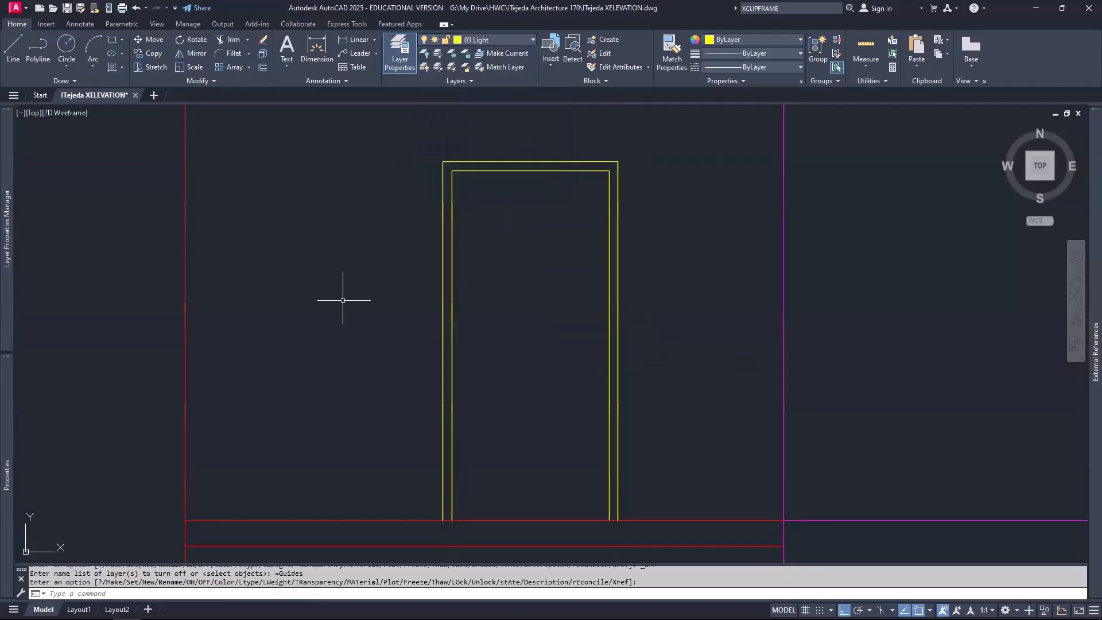
Step: Move the inner door outline to the 04 Beyond layer and clear the selection
{"action": "scroll", "coordinate": [355, 282], "scroll_direction": "down", "scroll_amount": 4}
{"action": "mouse_move", "coordinate": [345, 263]}
{"action": "middle_mouse_down"}
{"action": "mouse_move", "coordinate": [408, 310]}
{"action": "mouse_move", "coordinate": [416, 322]}
{"action": "mouse_move", "coordinate": [403, 346]}
{"action": "mouse_move", "coordinate": [485, 324]}
{"action": "middle_mouse_up"}
{"action": "scroll", "coordinate": [465, 400], "scroll_direction": "up", "scroll_amount": 2}
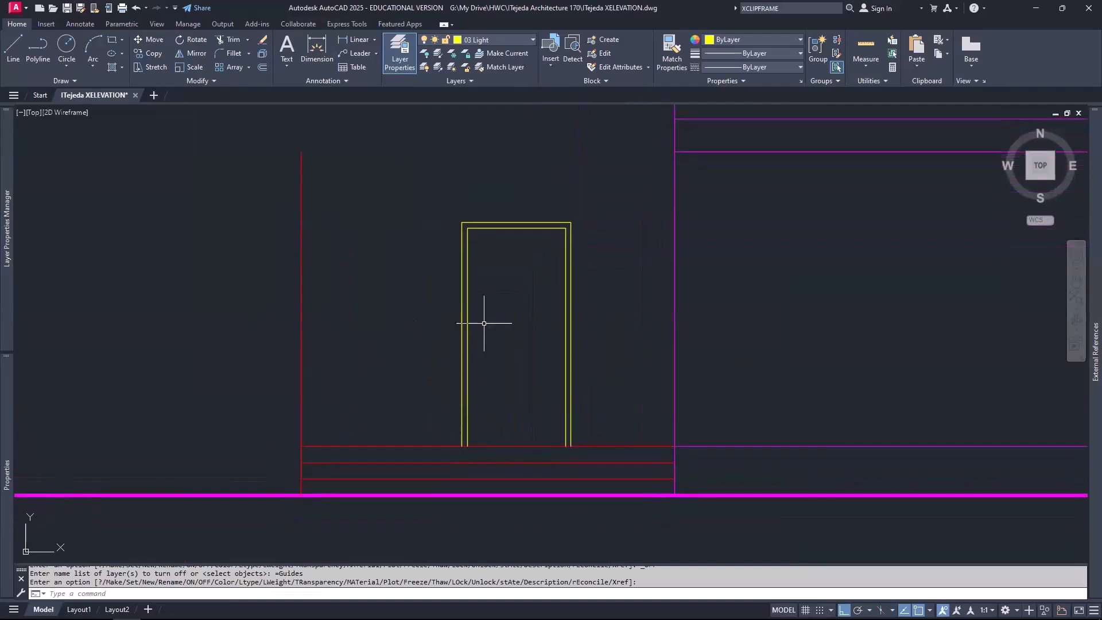
{"action": "left_click", "coordinate": [492, 227]}
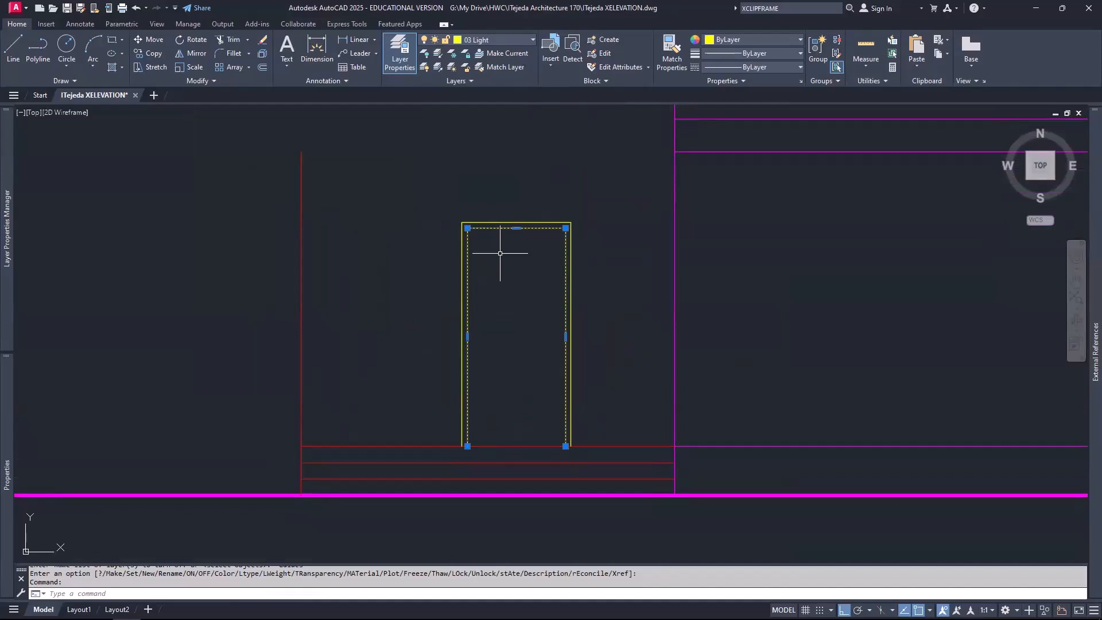
{"action": "left_click", "coordinate": [505, 40]}
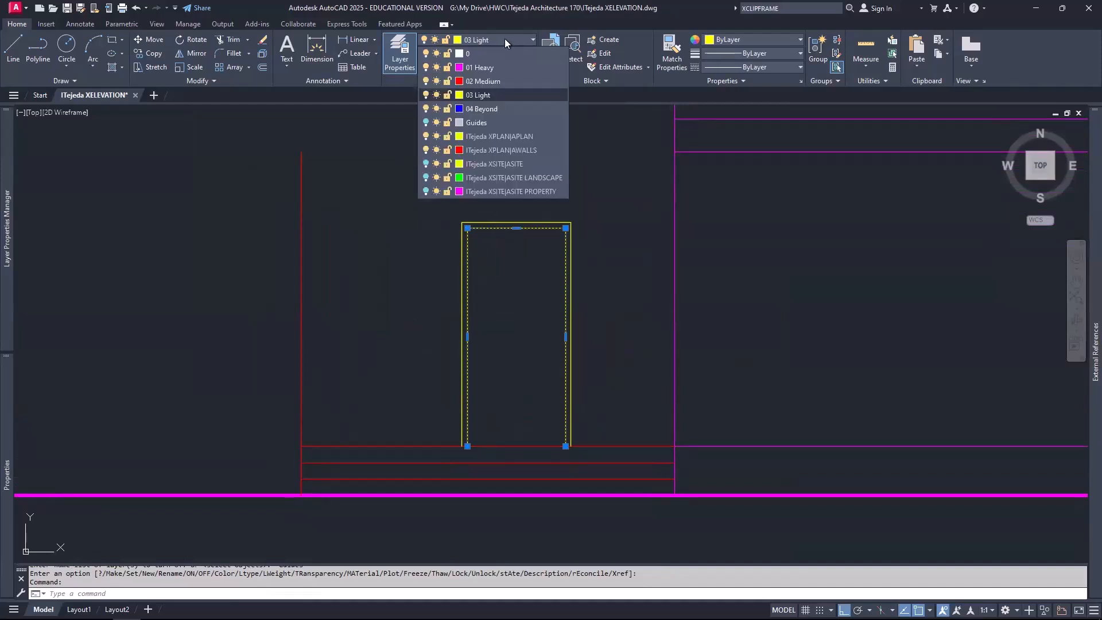
{"action": "left_click", "coordinate": [483, 109]}
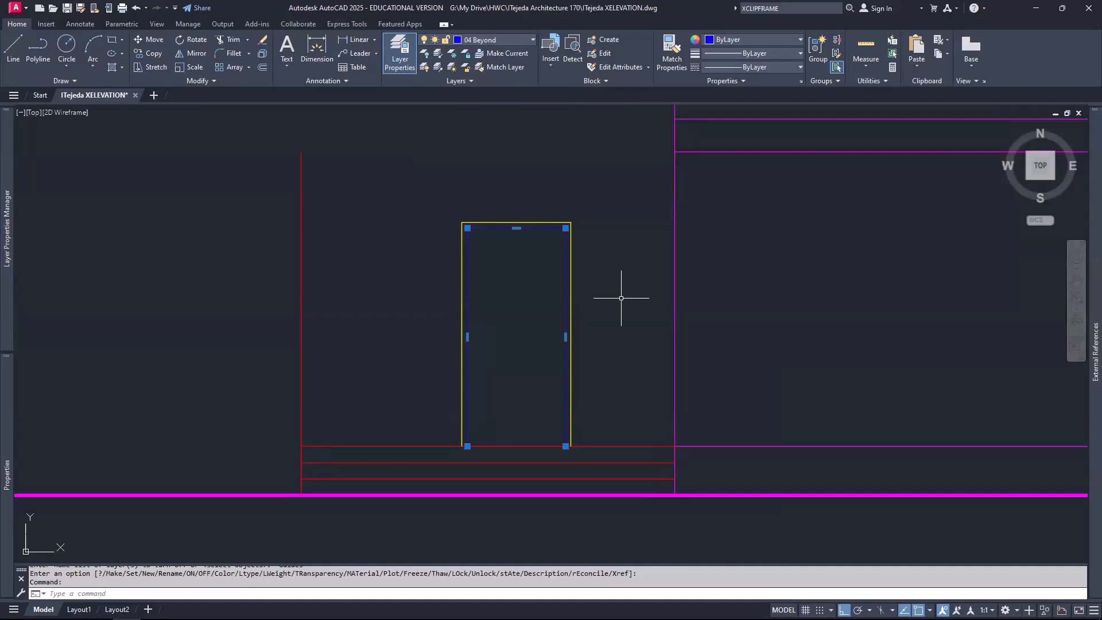
{"action": "key", "text": "Escape"}
{"action": "key", "text": "Escape"}
{"action": "scroll", "coordinate": [622, 298], "scroll_direction": "up", "scroll_amount": 2}
{"action": "middle_click_drag", "start_coordinate": [582, 475], "coordinate": [652, 475]}
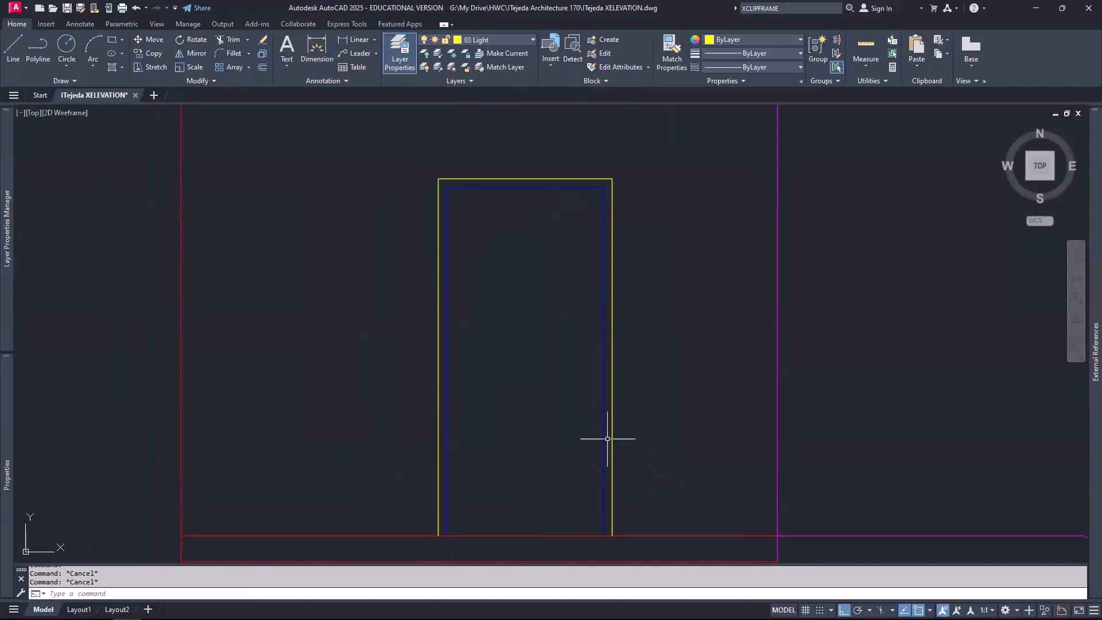
{"action": "mouse_move", "coordinate": [602, 434]}
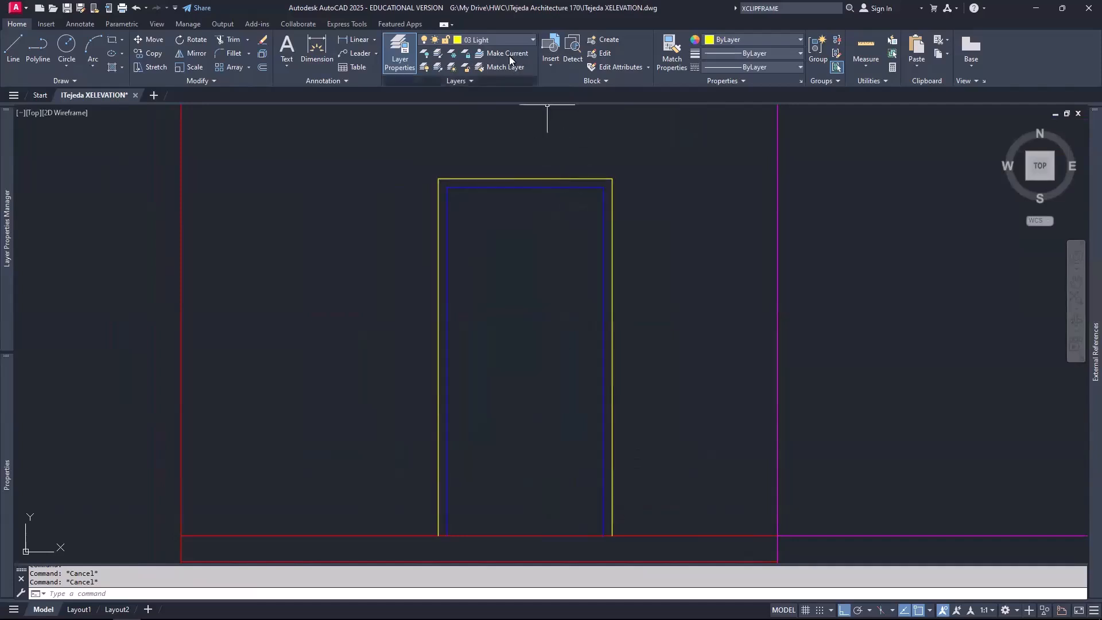
{"action": "left_click", "coordinate": [511, 39]}
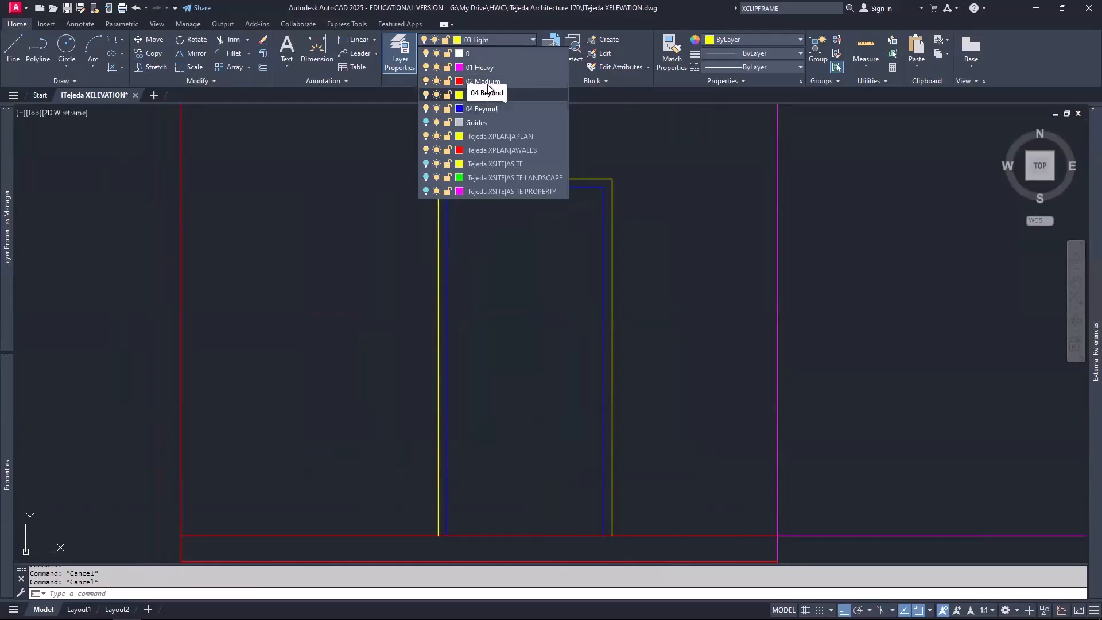
{"action": "left_click", "coordinate": [345, 319]}
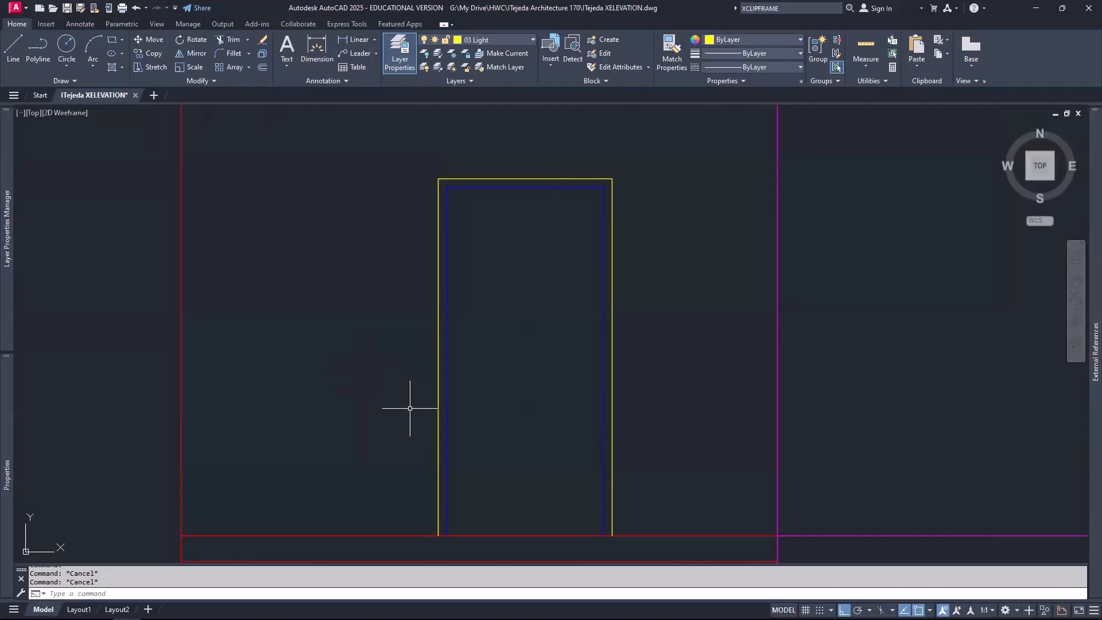
Step: Draw the door swing polyline from the inner outline's upper right corner to its left side's midpoint and lower right corner
{"action": "type", "text": "Pl"}
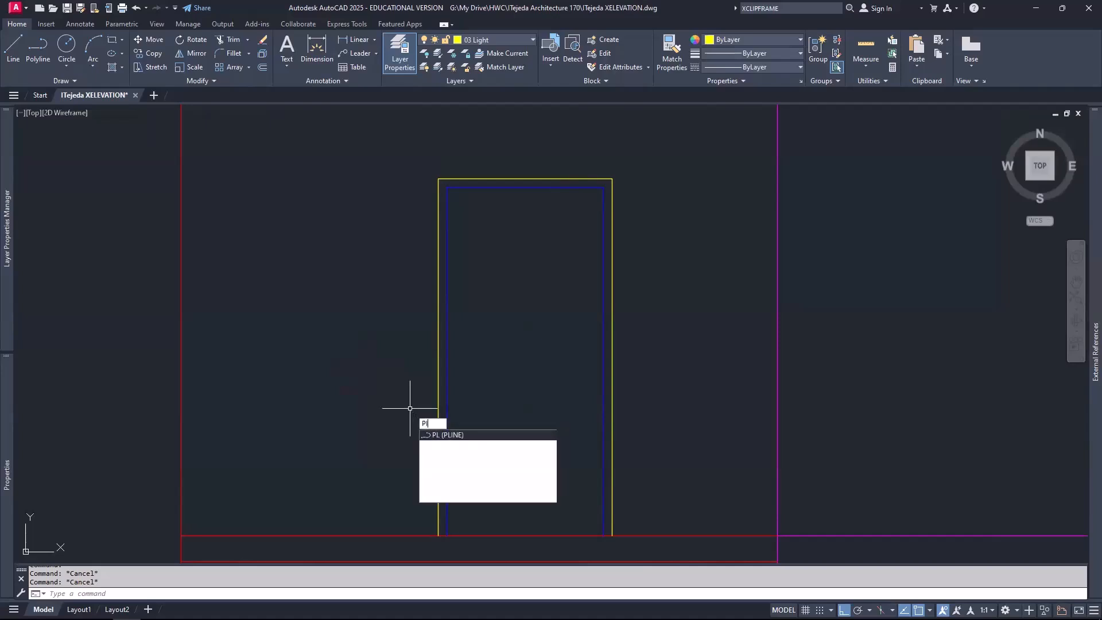
{"action": "key", "text": "Return"}
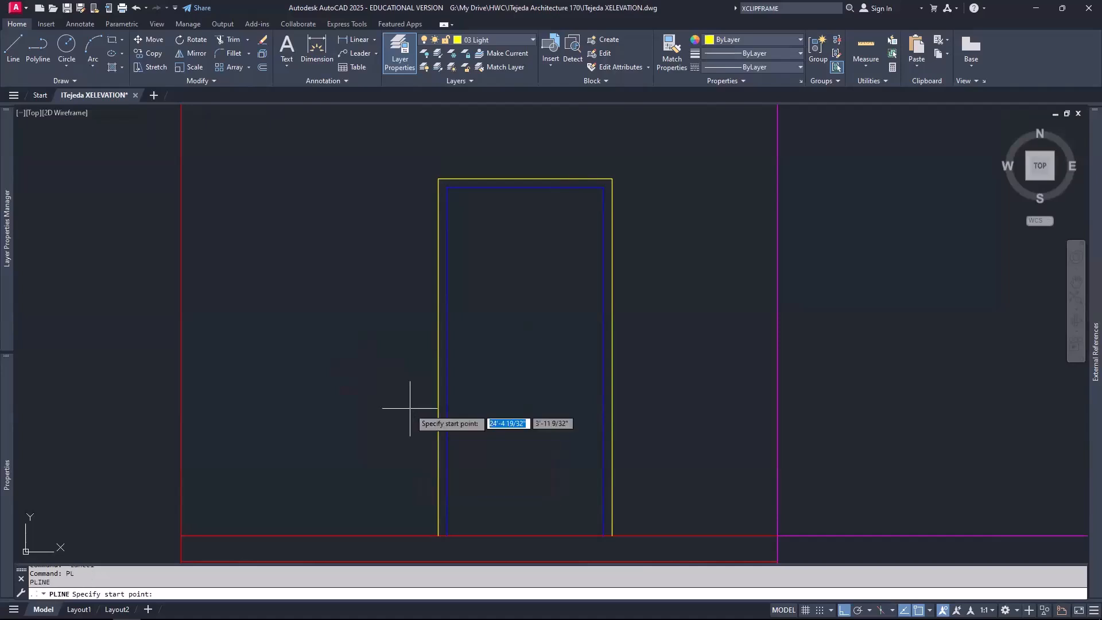
{"action": "left_click", "coordinate": [603, 187]}
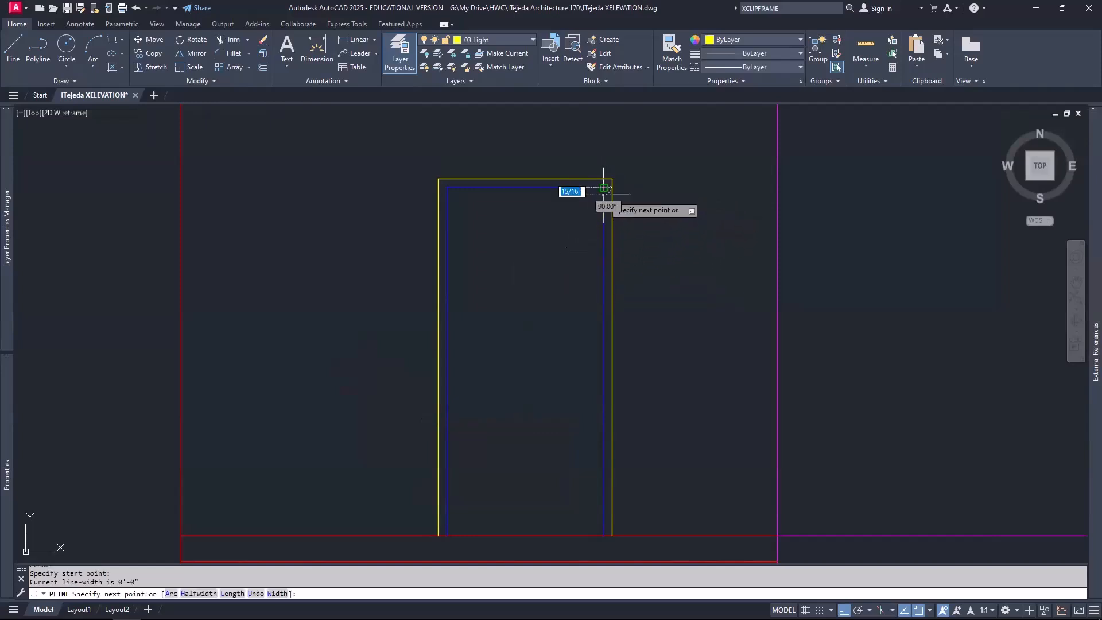
{"action": "left_click", "coordinate": [447, 361]}
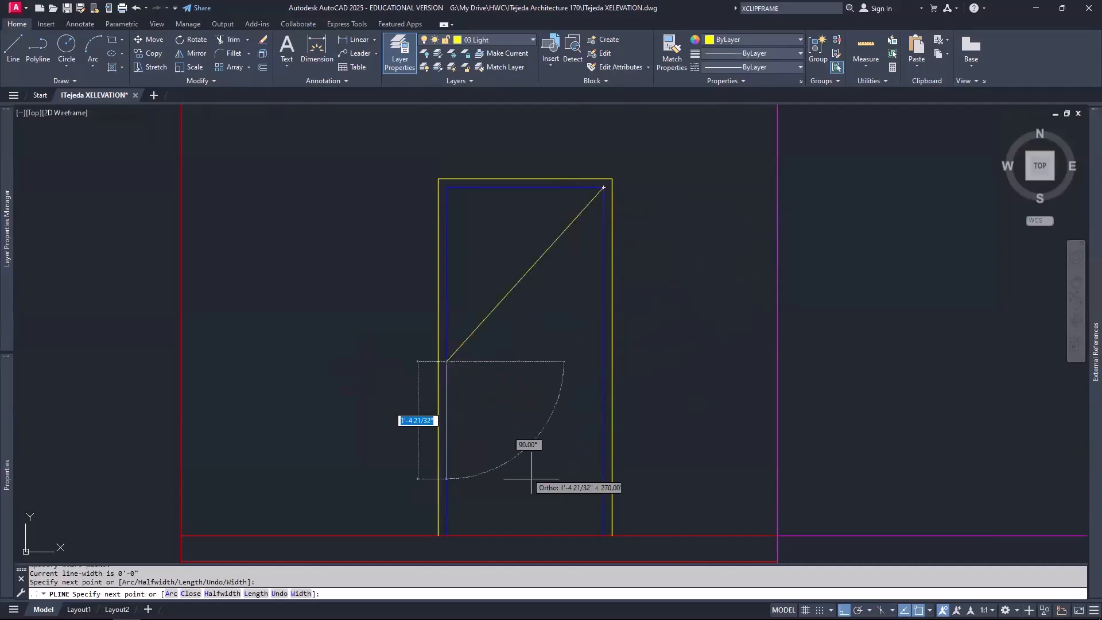
{"action": "left_click", "coordinate": [604, 535]}
{"action": "key", "text": "Return"}
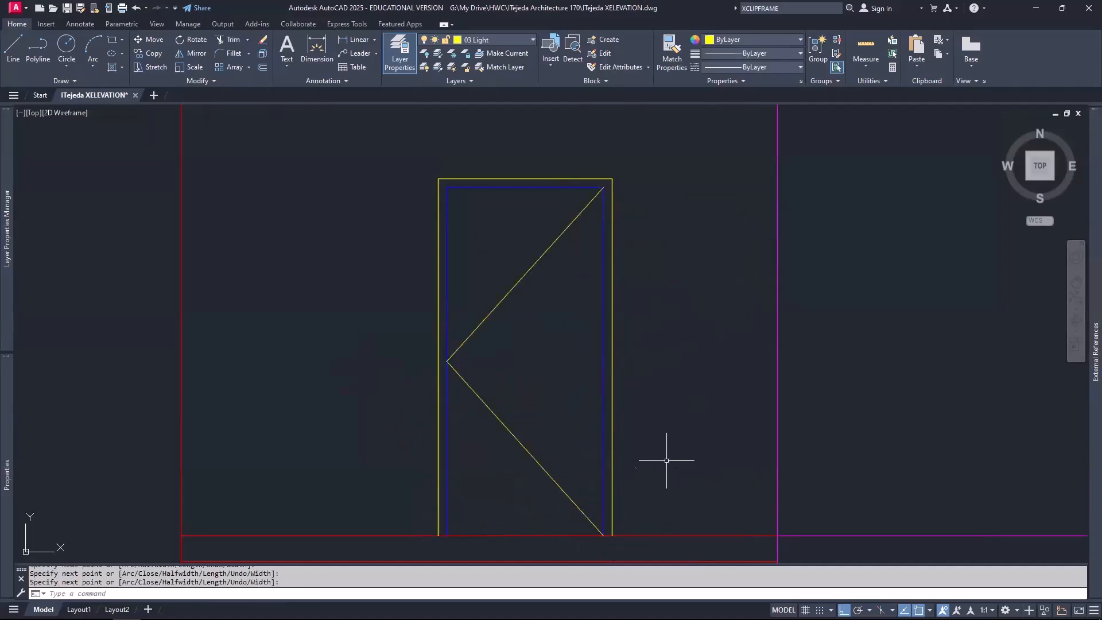
Step: Examine the entry door's hinge side and swing in the floor plan and compare them with the door in the elevation
{"action": "scroll", "coordinate": [585, 377], "scroll_direction": "down", "scroll_amount": 4}
{"action": "scroll", "coordinate": [560, 233], "scroll_direction": "down", "scroll_amount": 2}
{"action": "middle_click_drag", "start_coordinate": [595, 160], "coordinate": [638, 326]}
{"action": "scroll", "coordinate": [639, 323], "scroll_direction": "down", "scroll_amount": 4}
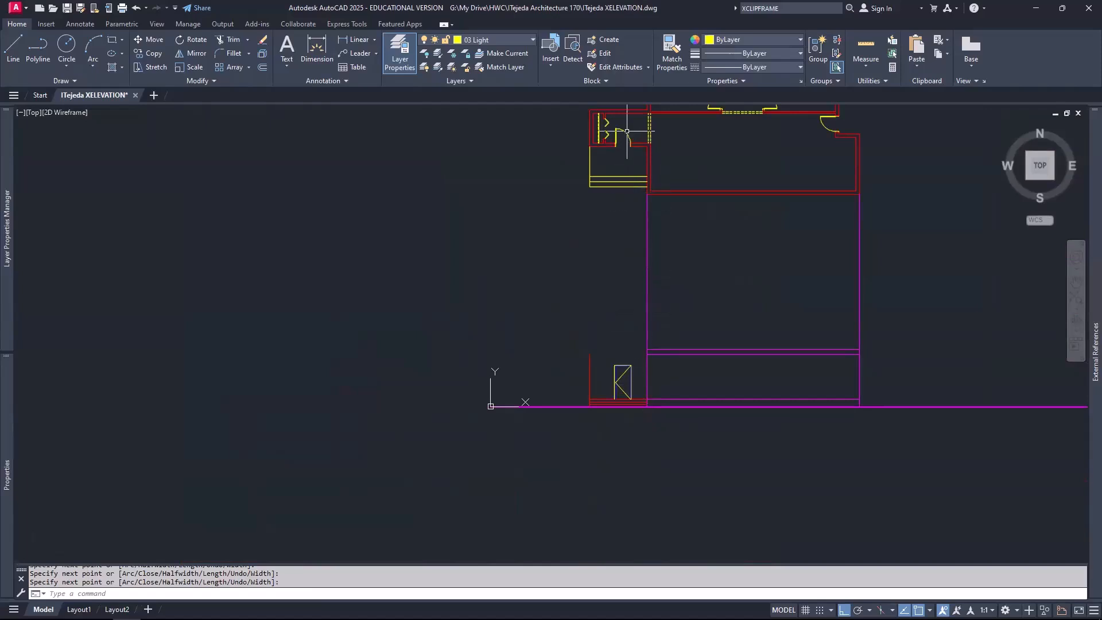
{"action": "scroll", "coordinate": [626, 132], "scroll_direction": "up", "scroll_amount": 2}
{"action": "scroll", "coordinate": [627, 132], "scroll_direction": "up", "scroll_amount": 6}
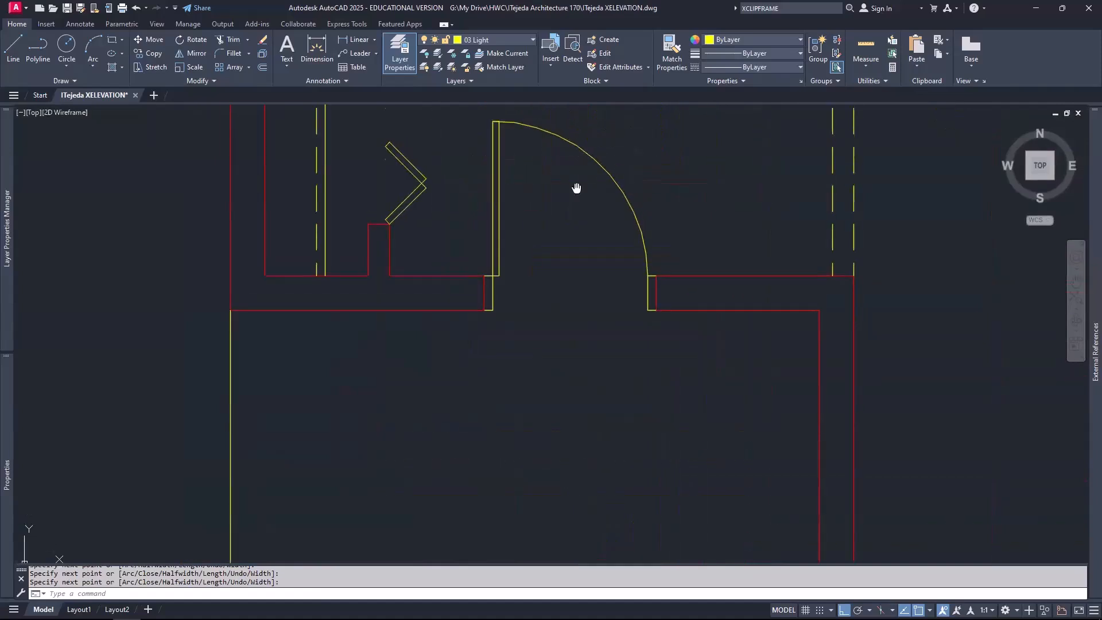
{"action": "middle_click_drag", "start_coordinate": [573, 188], "coordinate": [572, 276]}
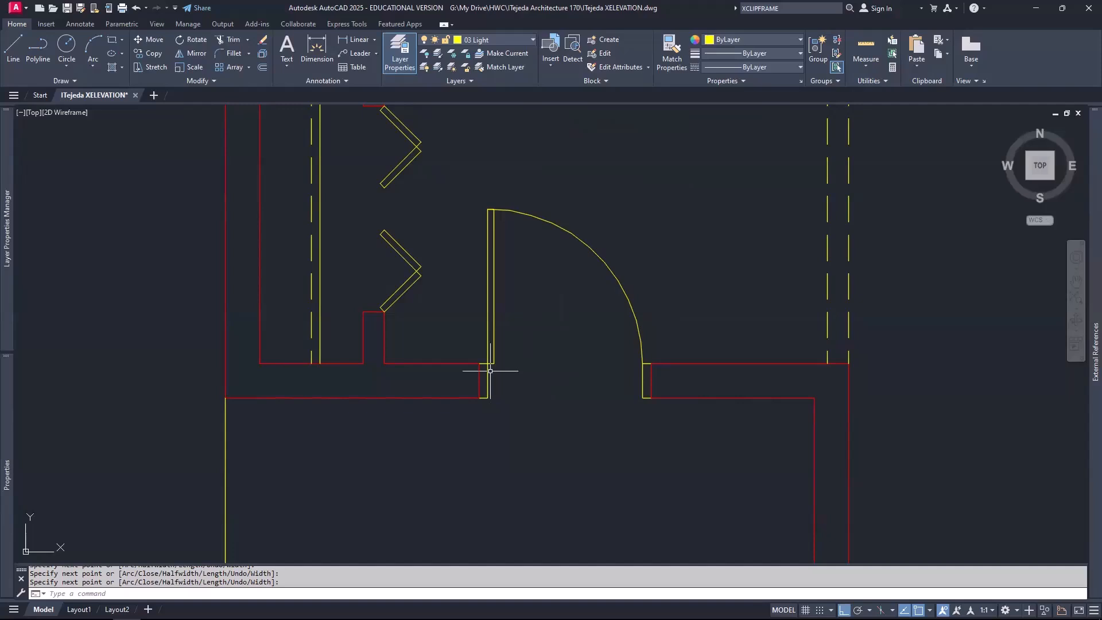
{"action": "scroll", "coordinate": [517, 366], "scroll_direction": "down", "scroll_amount": 8}
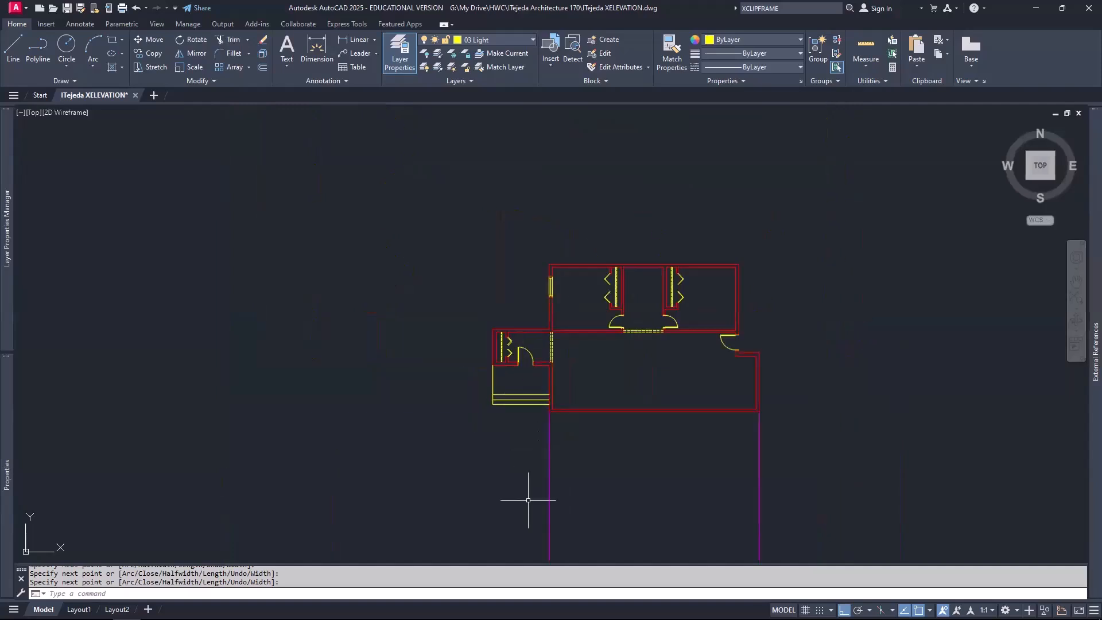
{"action": "middle_click_drag", "start_coordinate": [528, 500], "coordinate": [531, 266]}
{"action": "scroll", "coordinate": [532, 268], "scroll_direction": "up", "scroll_amount": 3}
{"action": "scroll", "coordinate": [534, 367], "scroll_direction": "up", "scroll_amount": 4}
{"action": "scroll", "coordinate": [534, 366], "scroll_direction": "up", "scroll_amount": 5}
{"action": "scroll", "coordinate": [467, 315], "scroll_direction": "down", "scroll_amount": 2}
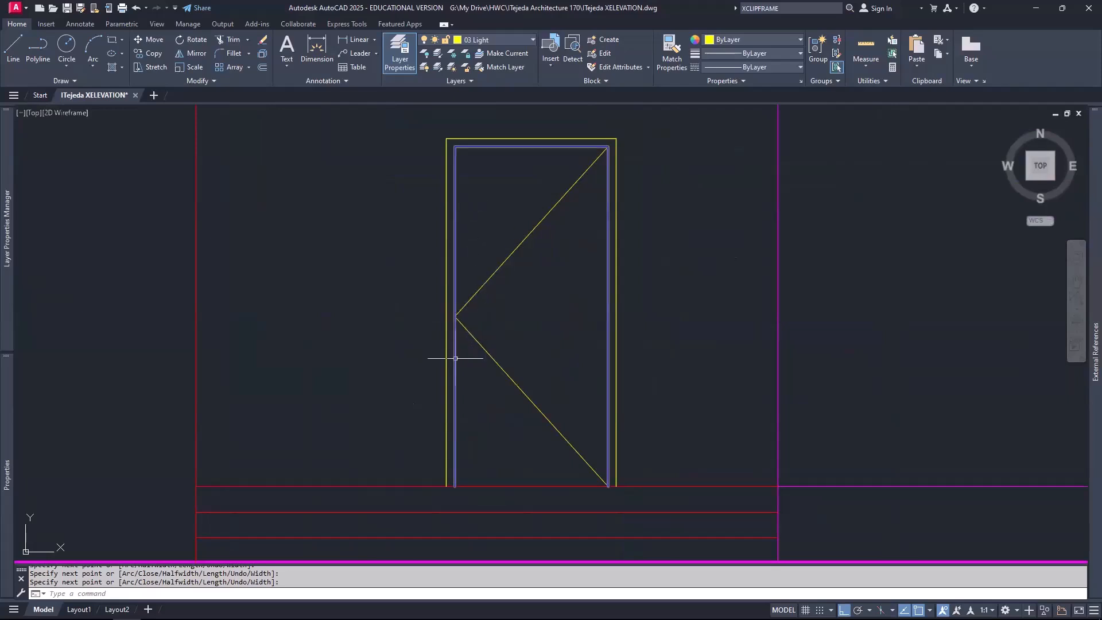
{"action": "mouse_move", "coordinate": [456, 359]}
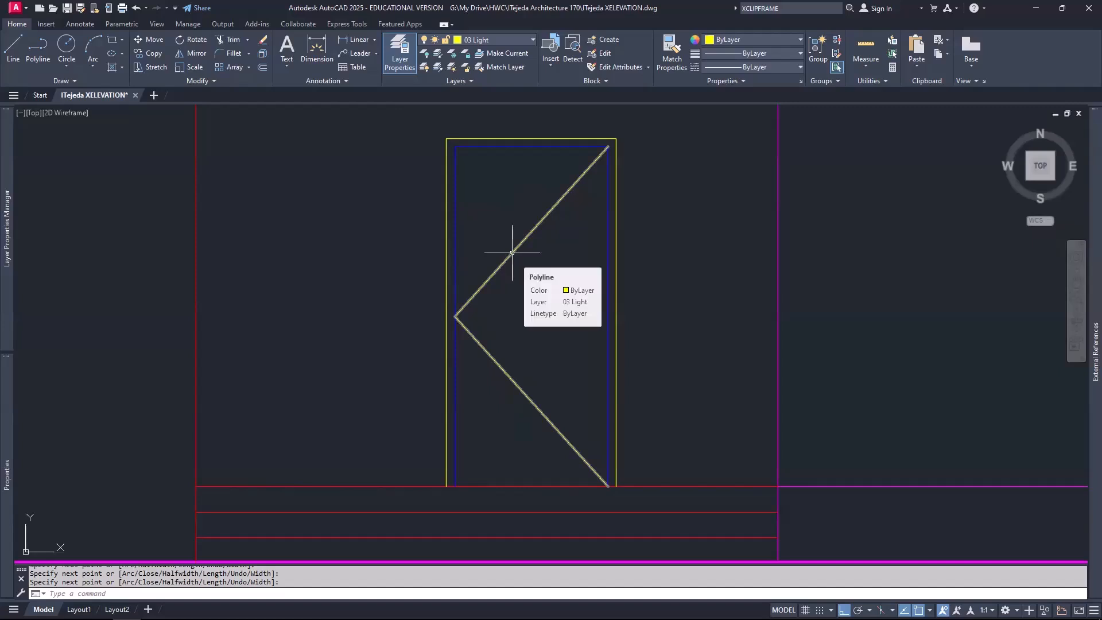
Step: Load the DASHED linetype from acad.lin into the drawing
{"action": "left_click", "coordinate": [739, 67]}
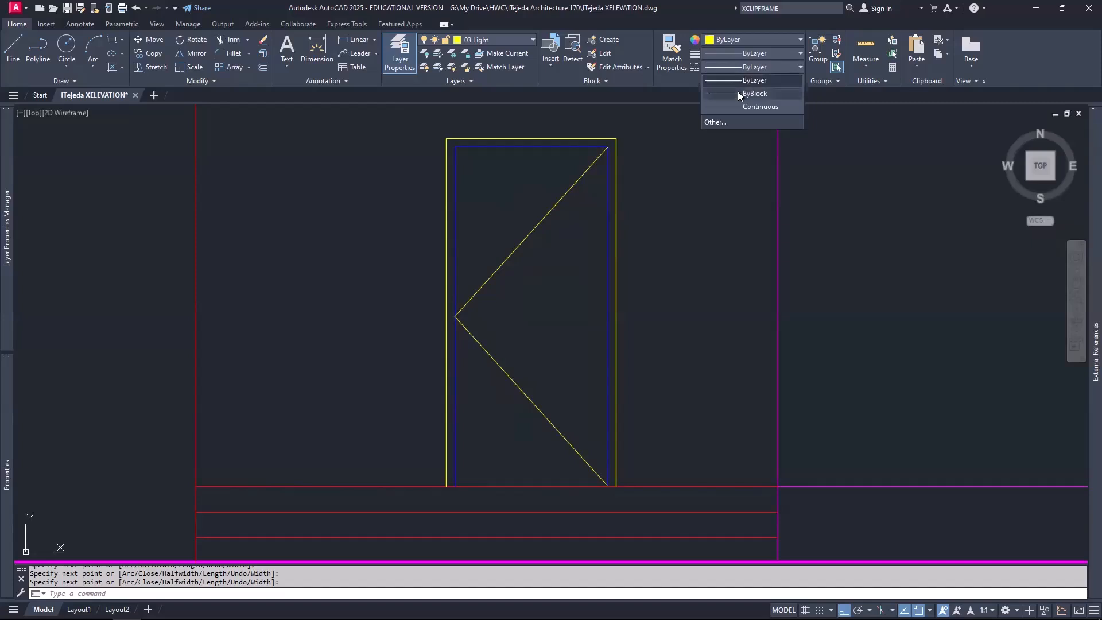
{"action": "left_click", "coordinate": [710, 123]}
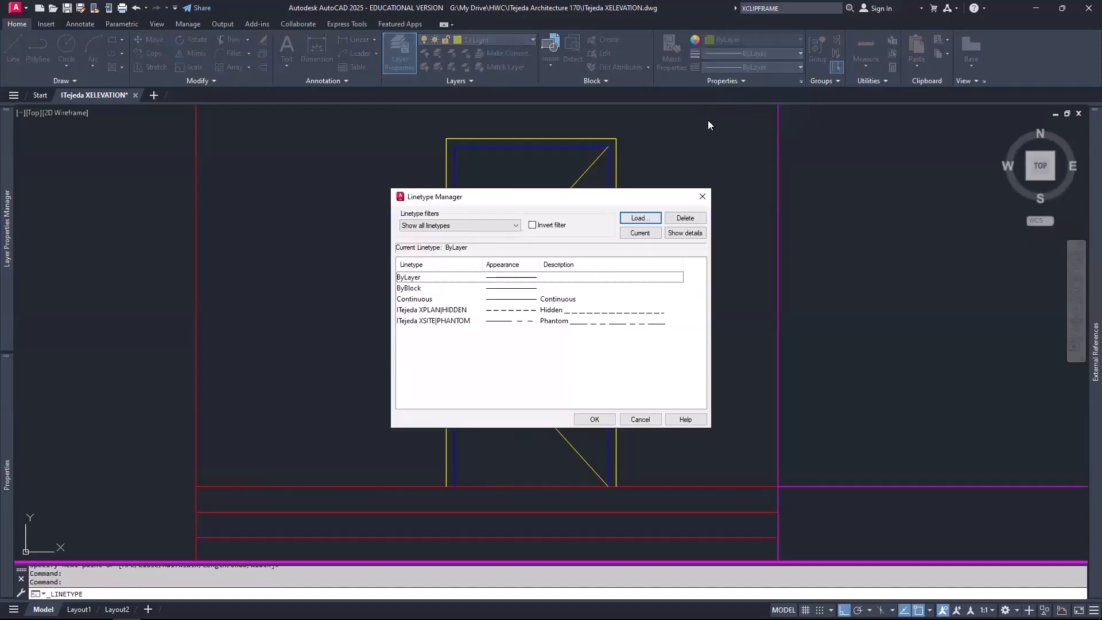
{"action": "left_click", "coordinate": [639, 217]}
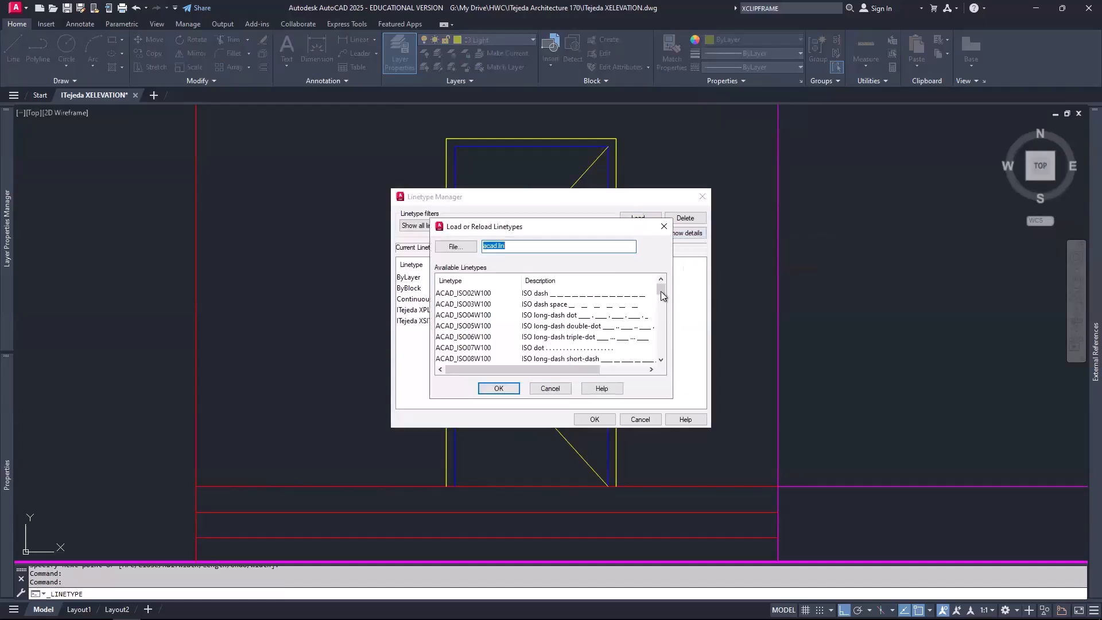
{"action": "left_click_drag", "start_coordinate": [662, 293], "coordinate": [664, 329]}
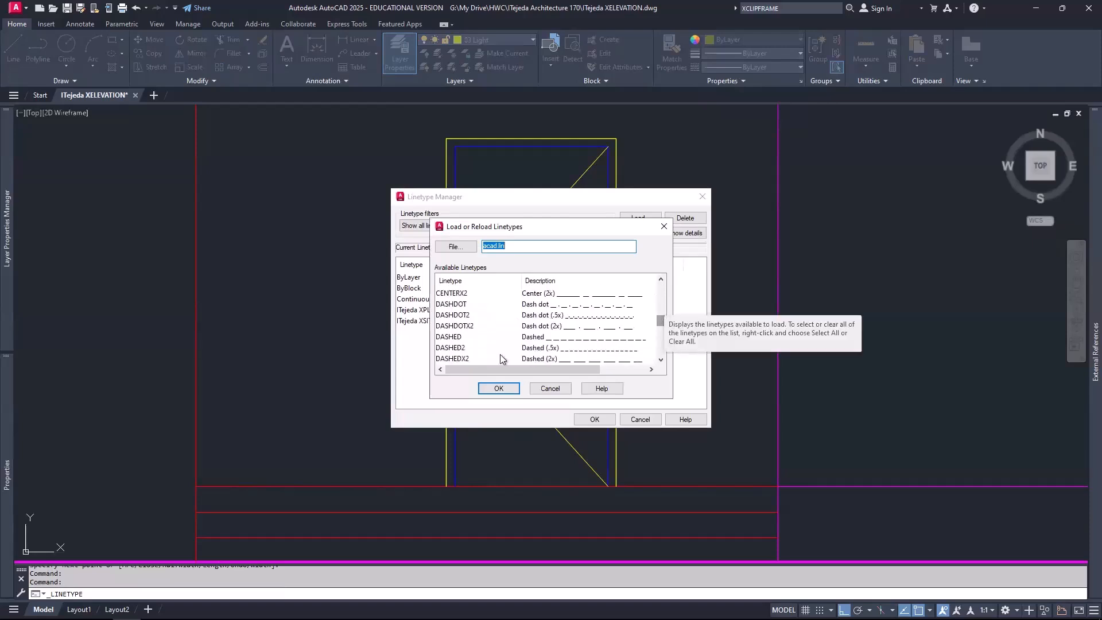
{"action": "left_click", "coordinate": [464, 337]}
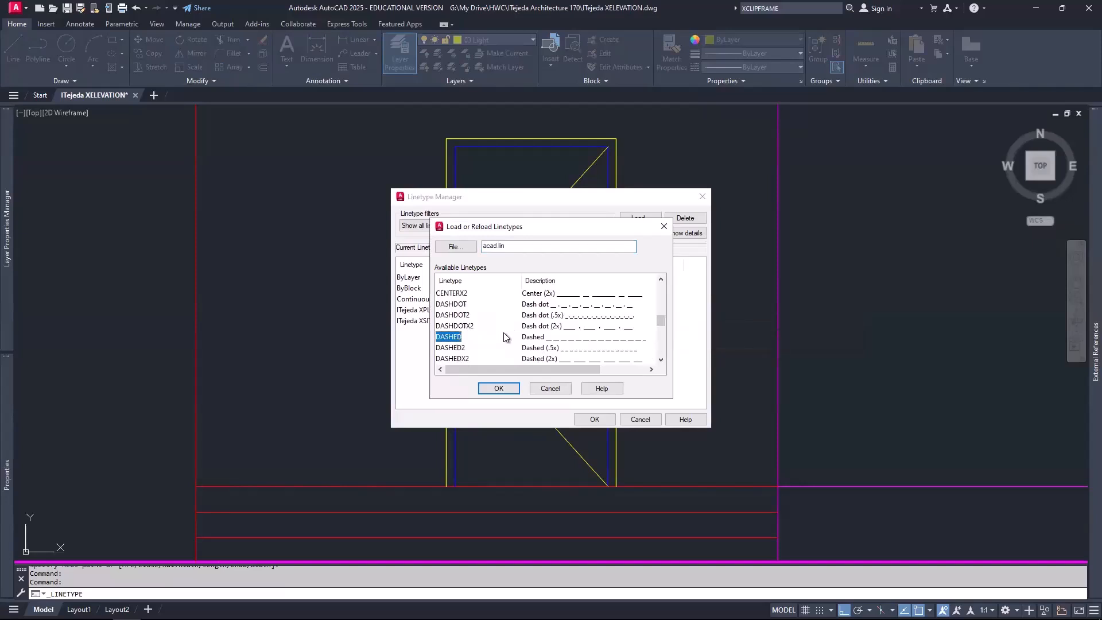
{"action": "left_click", "coordinate": [498, 389]}
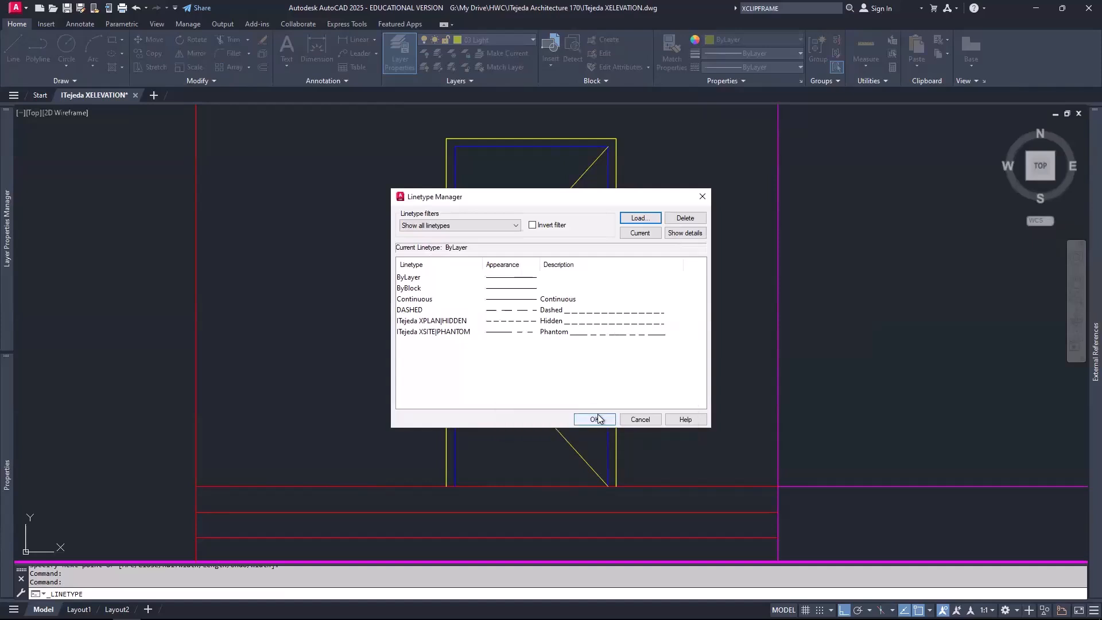
{"action": "left_click", "coordinate": [598, 419]}
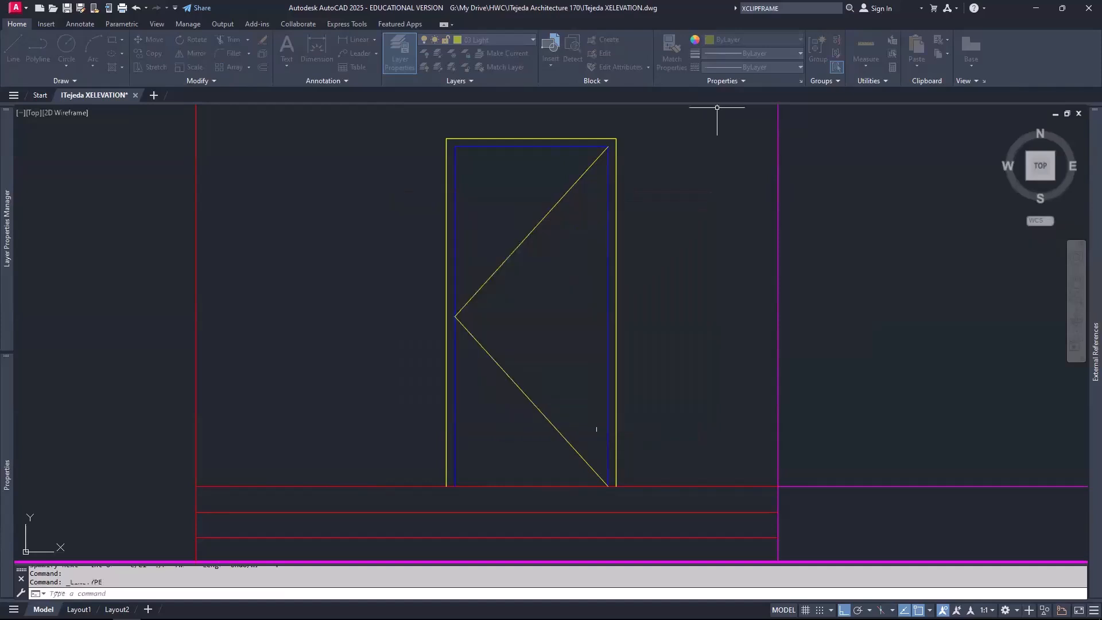
Step: Give the door swing polyline the DASHED linetype with a linetype scale of 12 and clear the selection
{"action": "left_click", "coordinate": [517, 249]}
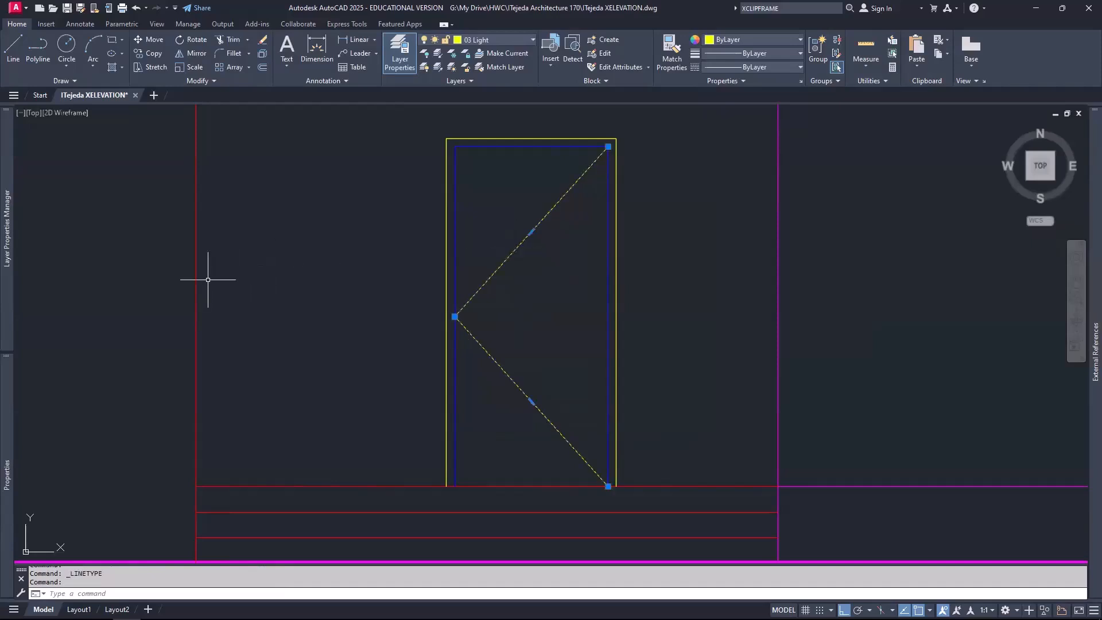
{"action": "mouse_move", "coordinate": [7, 474]}
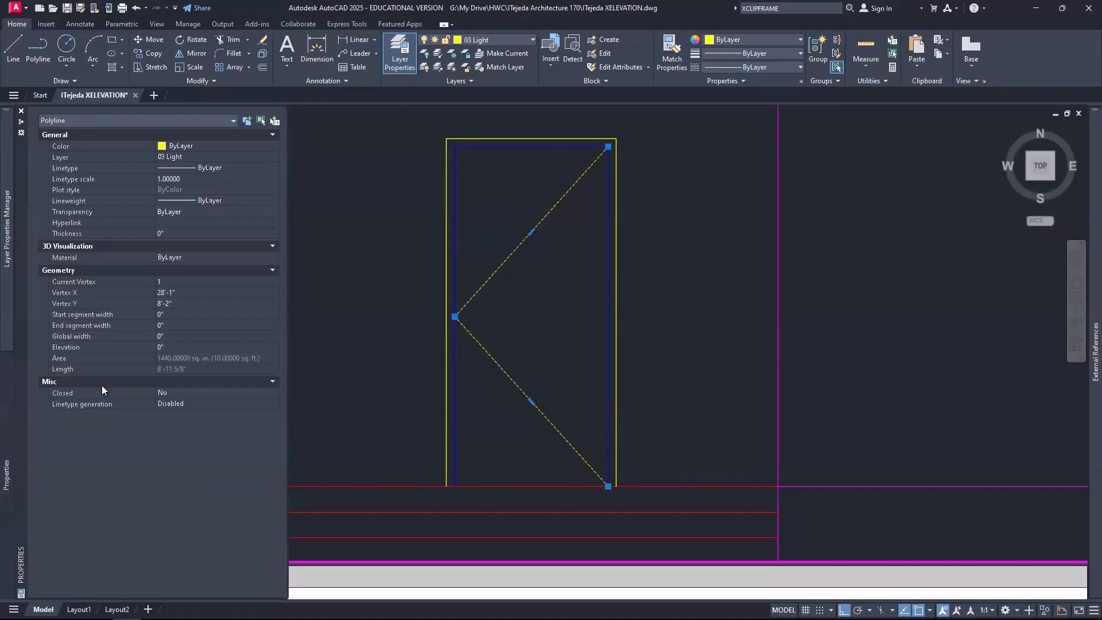
{"action": "left_click", "coordinate": [225, 167]}
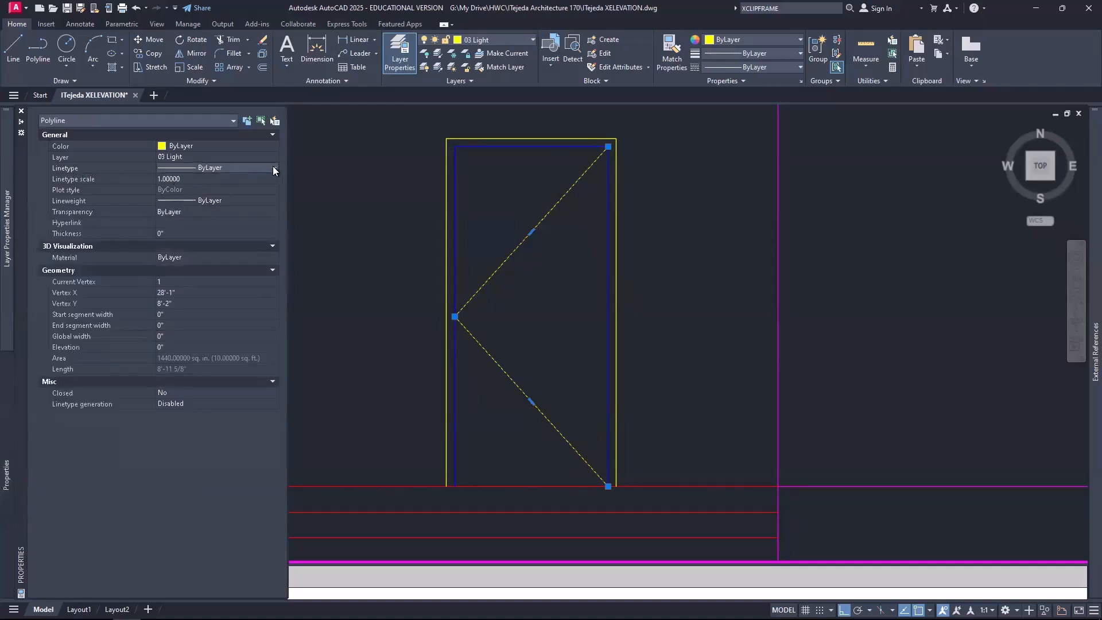
{"action": "left_click", "coordinate": [273, 166]}
{"action": "left_click", "coordinate": [216, 208]}
{"action": "left_click", "coordinate": [188, 179]}
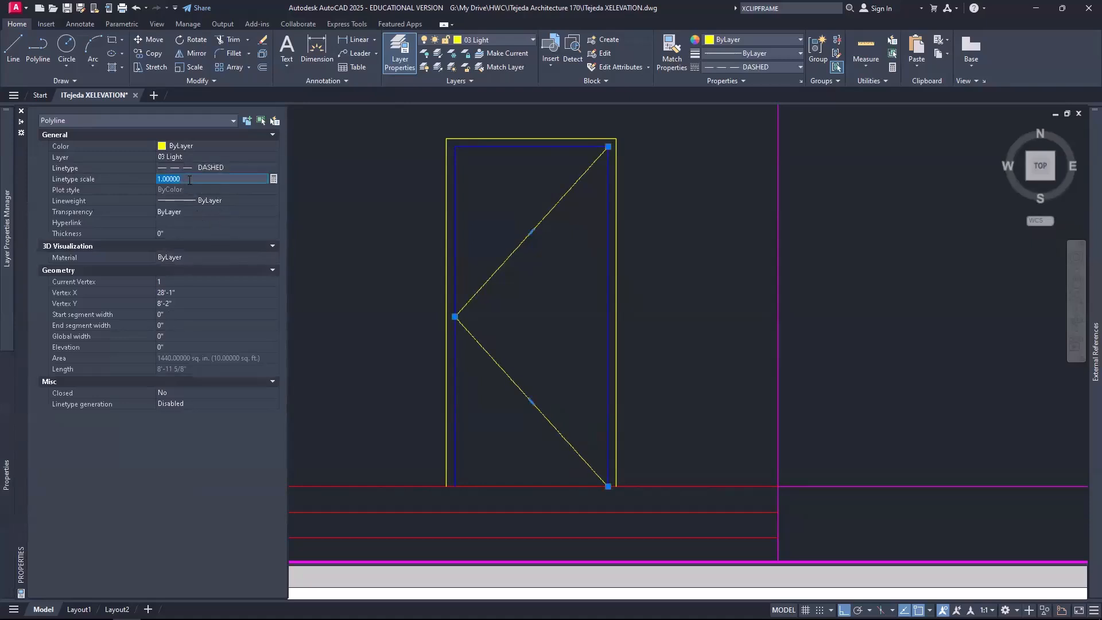
{"action": "type", "text": "12"}
{"action": "key", "text": "Return"}
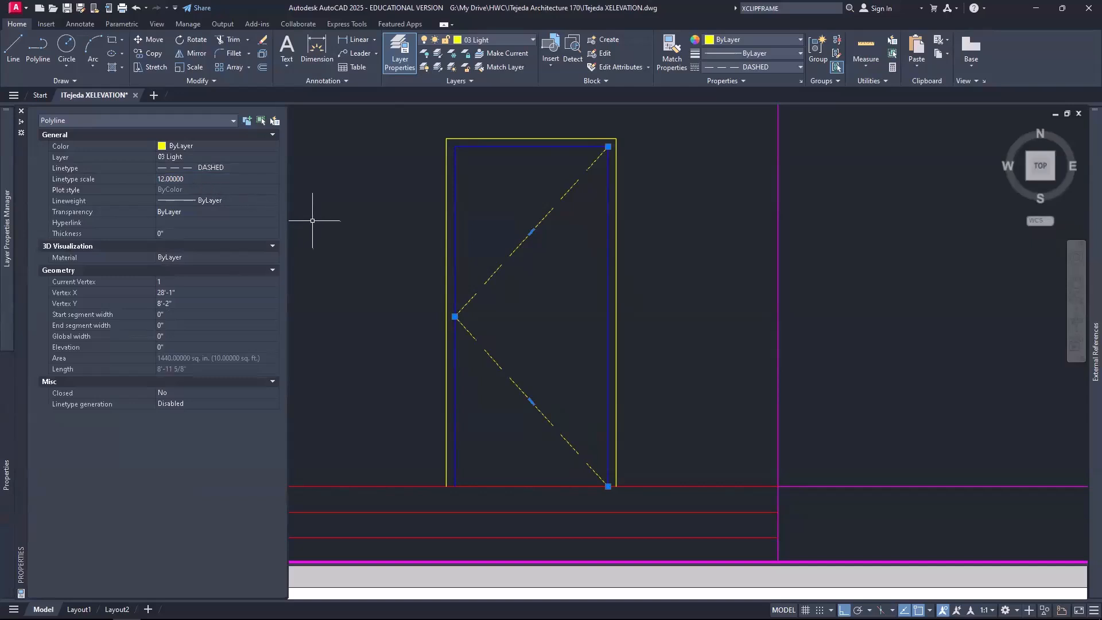
{"action": "key", "text": "Escape"}
{"action": "key", "text": "Escape"}
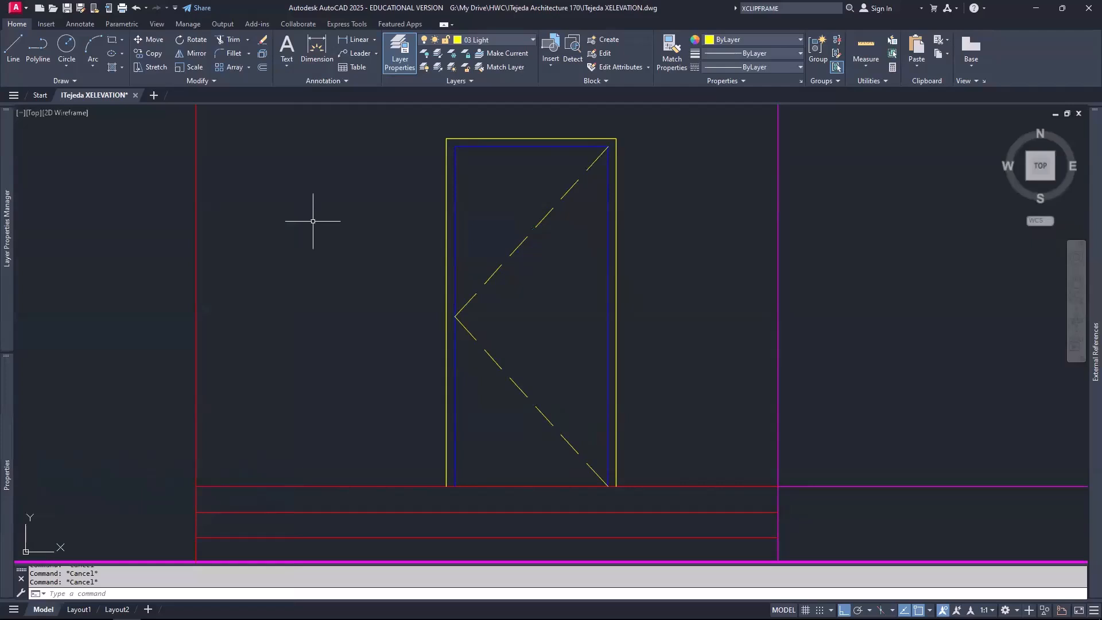
Step: Move the dashed door swing polyline to the 04 Beyond layer and clear the selection
{"action": "left_click", "coordinate": [520, 241]}
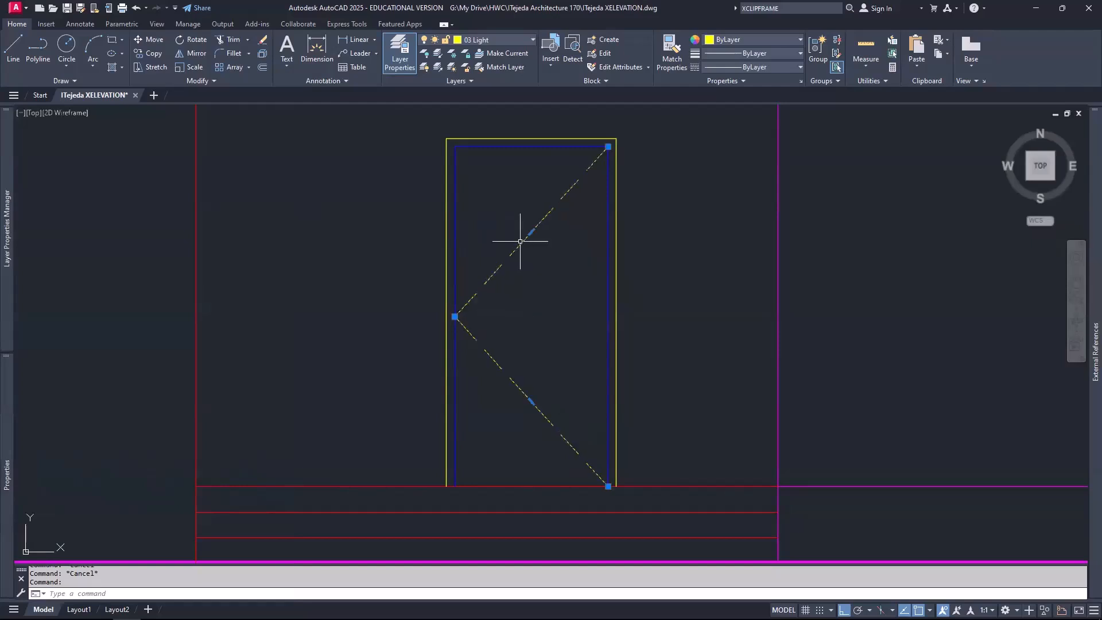
{"action": "left_click", "coordinate": [512, 42]}
{"action": "left_click", "coordinate": [494, 109]}
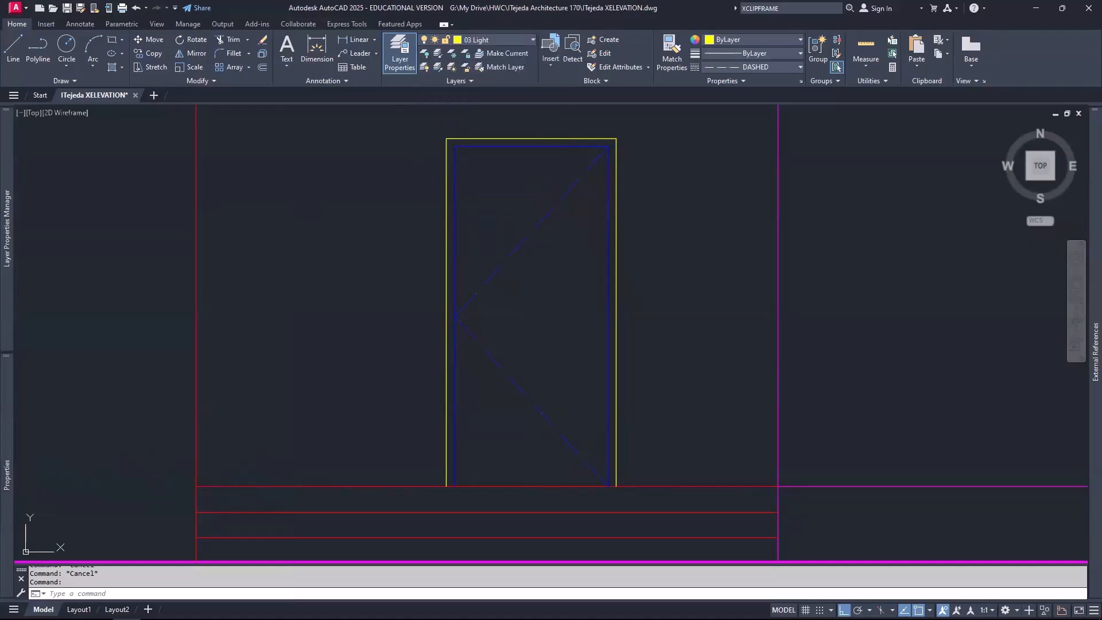
{"action": "key", "text": "Escape"}
Step: Change the uniform background of the 2D model space to index Color 8 grey in the display options
{"action": "type", "text": "OP"}
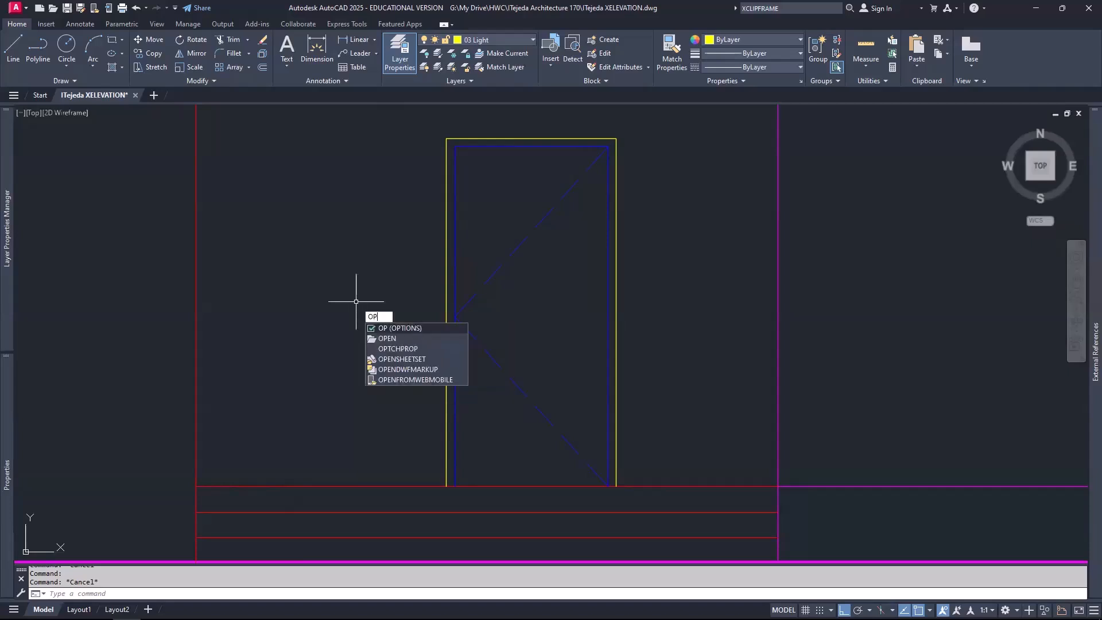
{"action": "type", "text": "tions"}
{"action": "key", "text": "Return"}
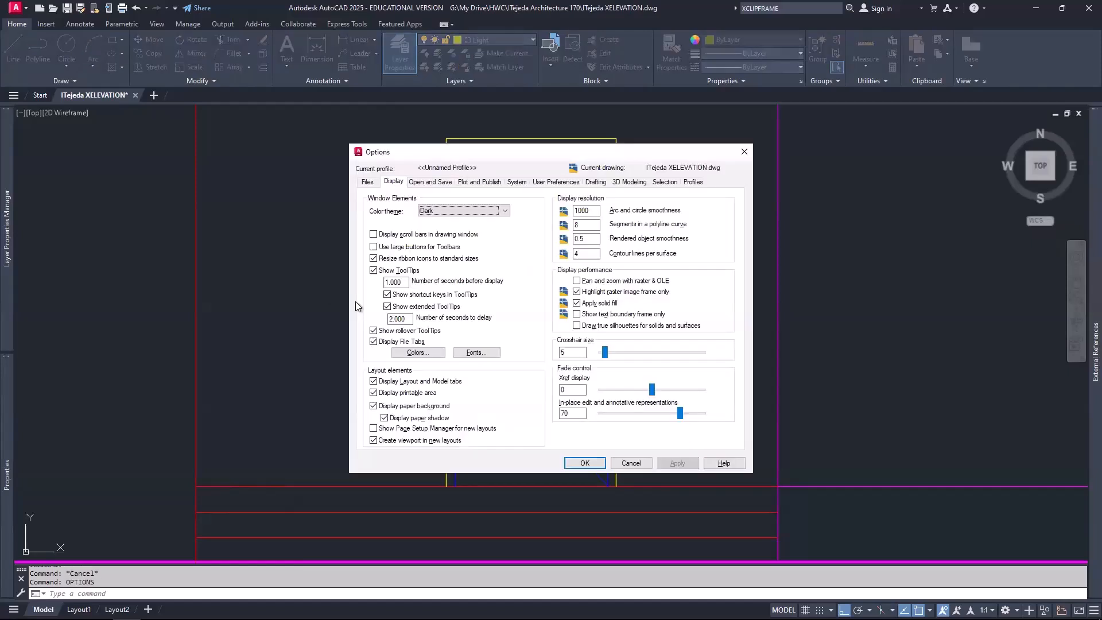
{"action": "left_click", "coordinate": [423, 354]}
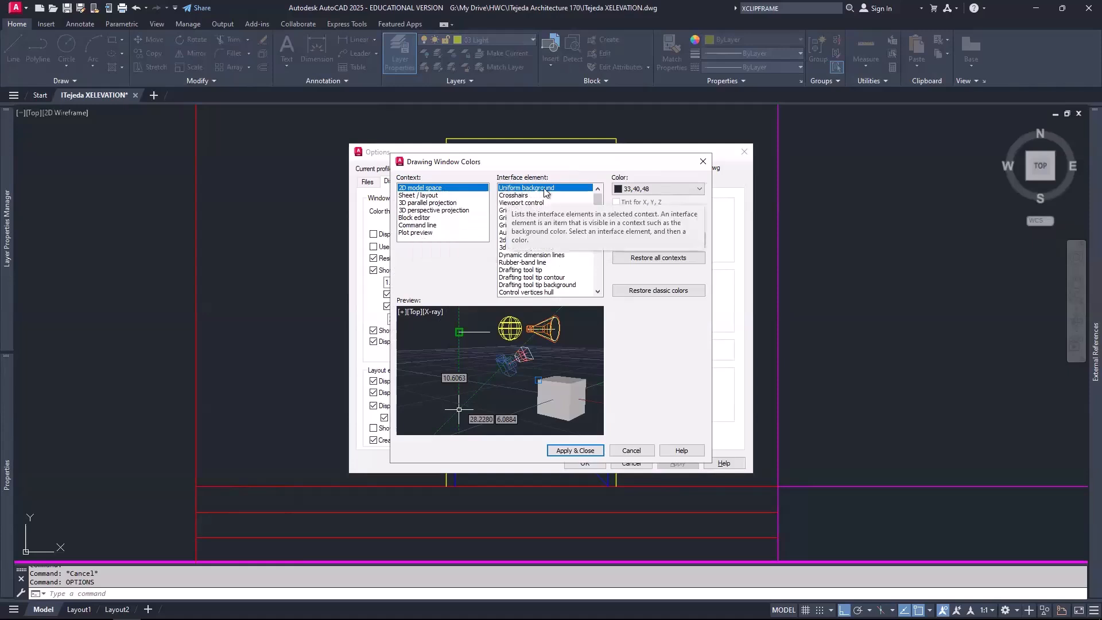
{"action": "left_click", "coordinate": [647, 193]}
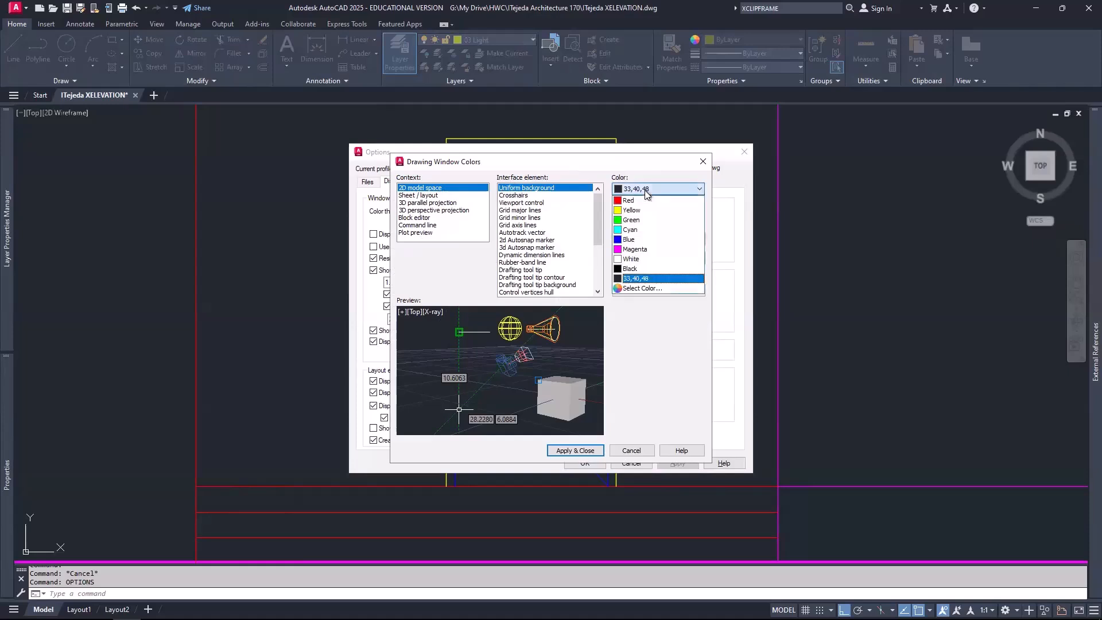
{"action": "left_click", "coordinate": [646, 289]}
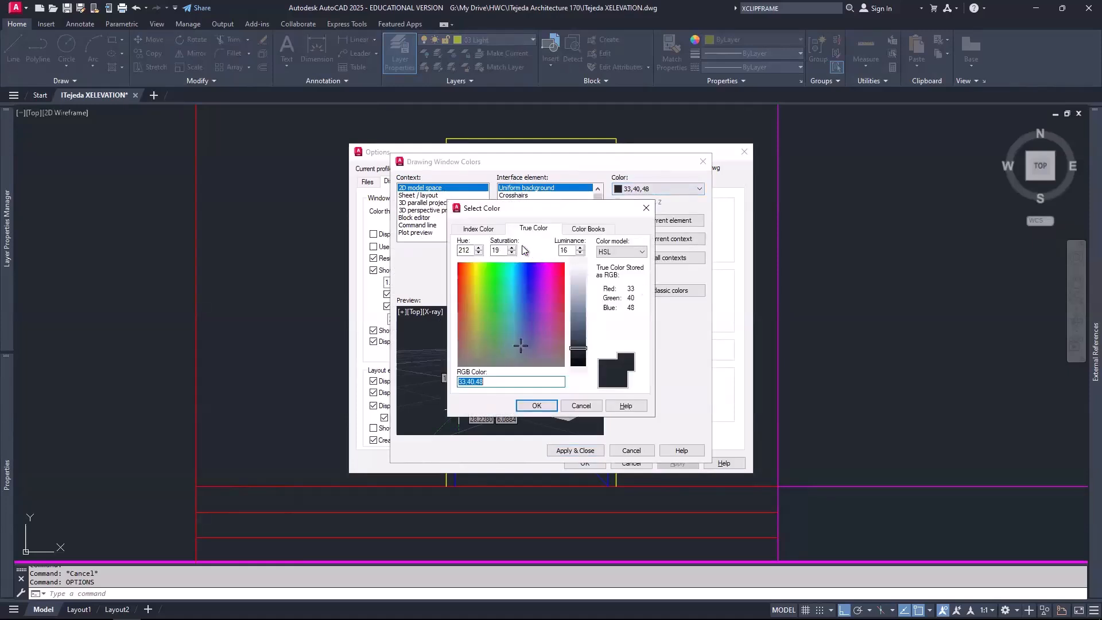
{"action": "left_click", "coordinate": [479, 229]}
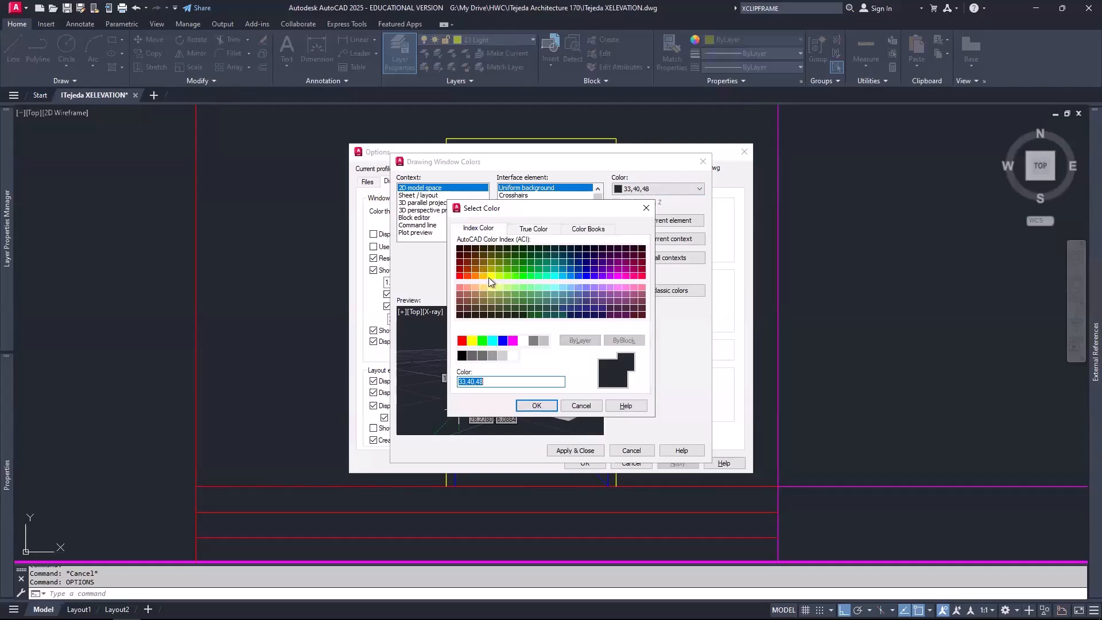
{"action": "left_click", "coordinate": [534, 341]}
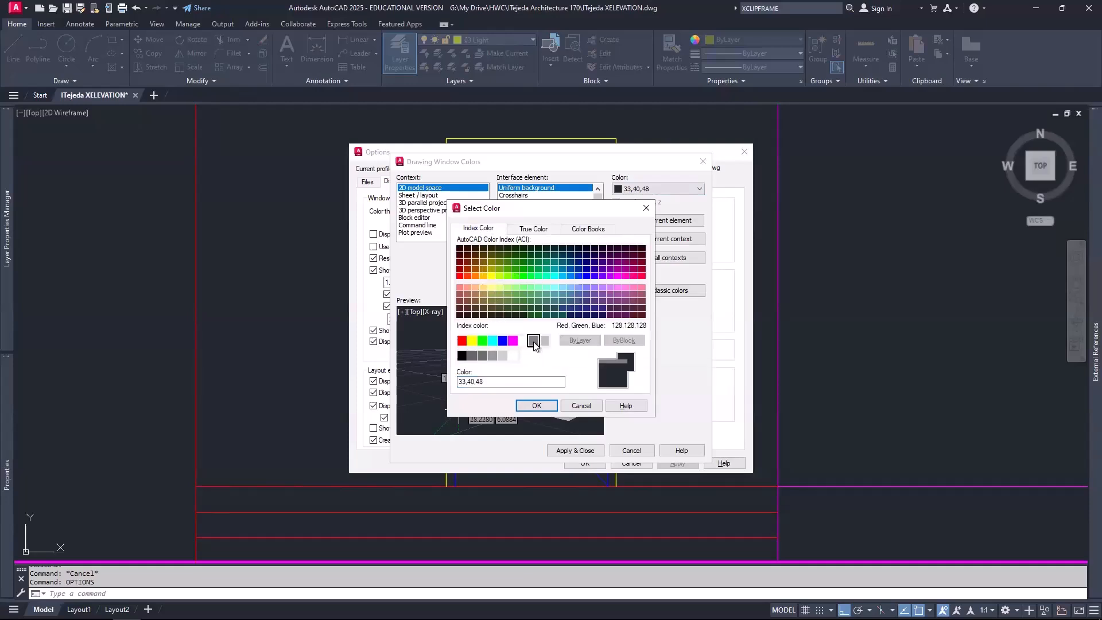
{"action": "left_click", "coordinate": [546, 408]}
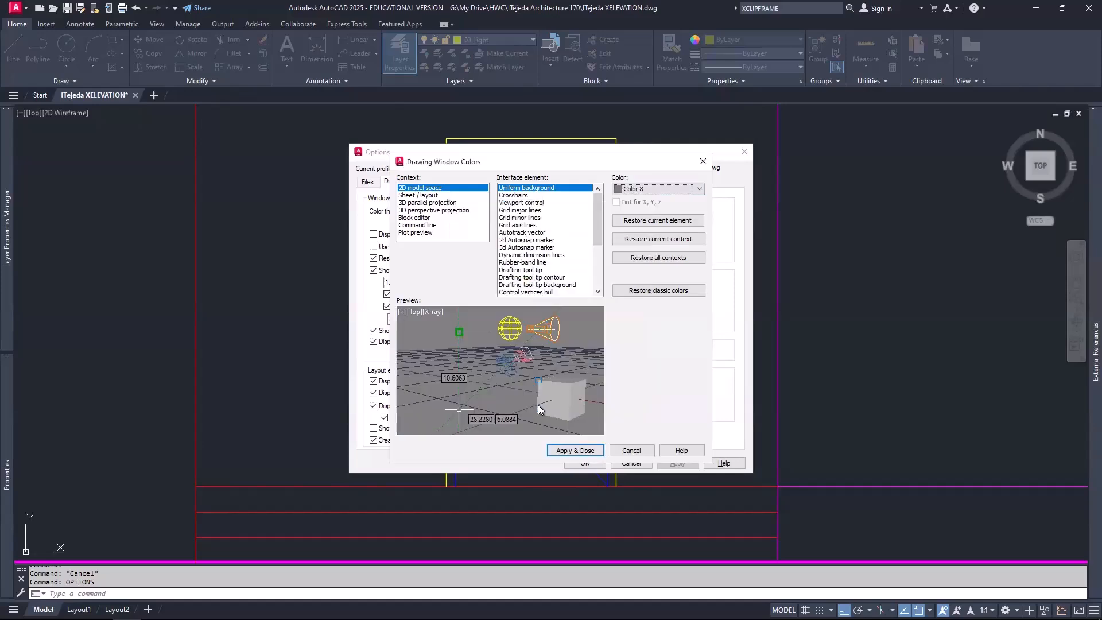
{"action": "left_click", "coordinate": [576, 451]}
{"action": "left_click", "coordinate": [585, 463]}
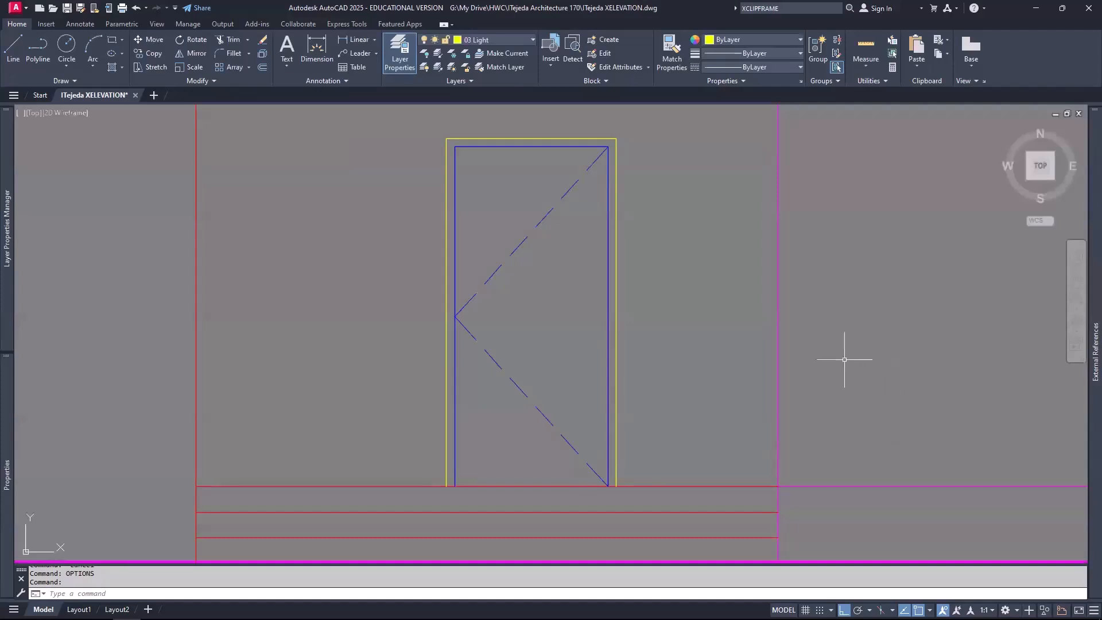
Step: Shorten the right vertical projection line of the elevation so its upper end meets the lower horizontal roof line, and clear the selection
{"action": "scroll", "coordinate": [806, 322], "scroll_direction": "down", "scroll_amount": 7}
{"action": "middle_click_drag", "start_coordinate": [844, 322], "coordinate": [453, 389]}
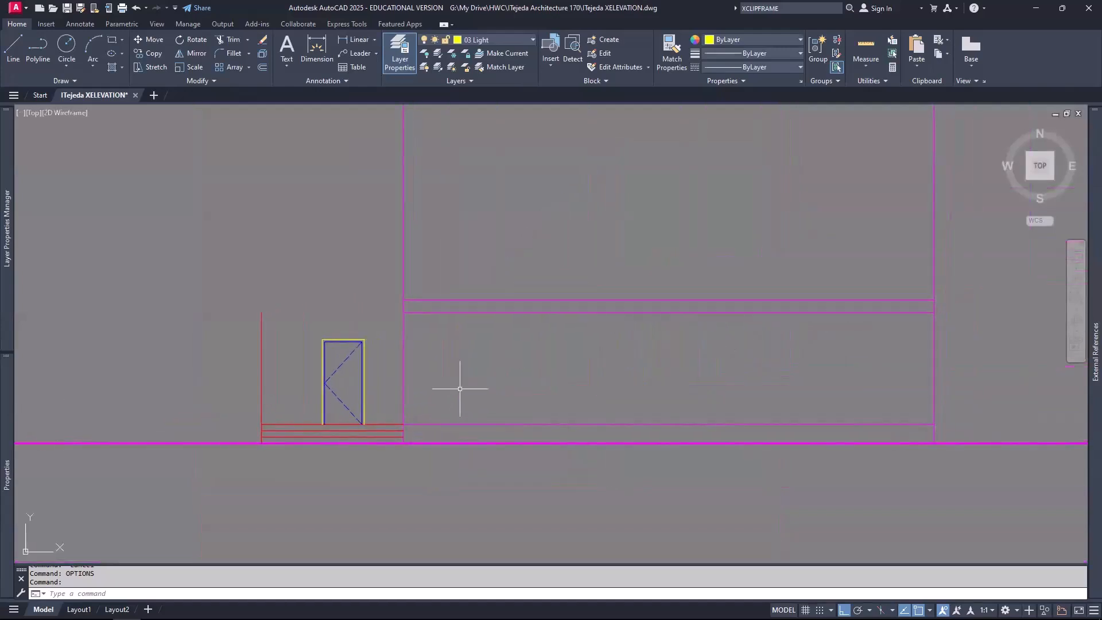
{"action": "scroll", "coordinate": [460, 388], "scroll_direction": "down", "scroll_amount": 2}
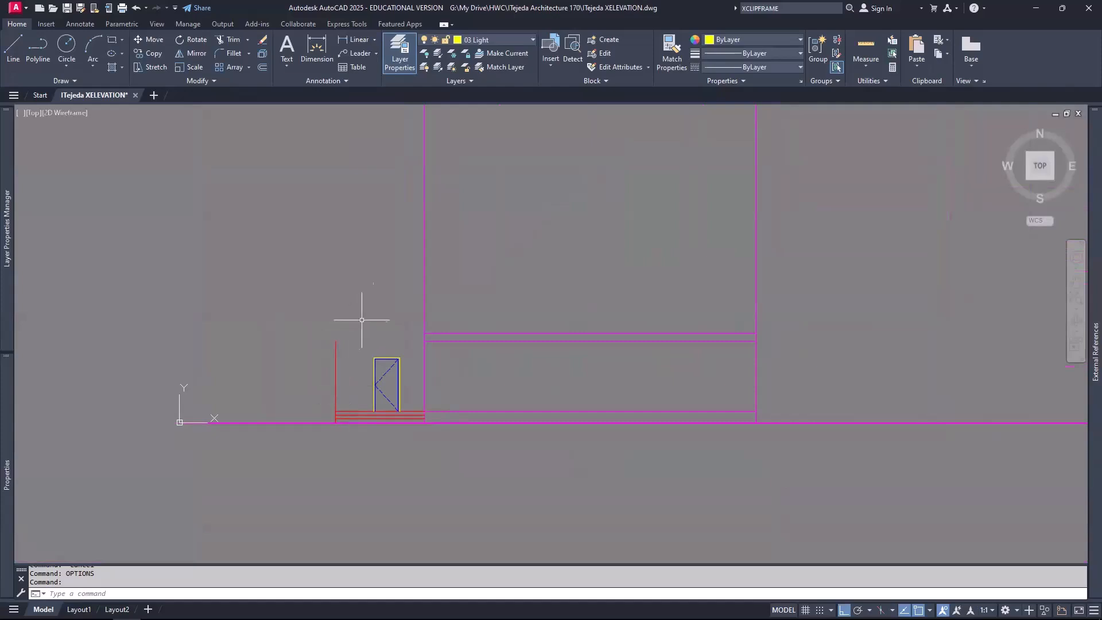
{"action": "scroll", "coordinate": [374, 304], "scroll_direction": "down", "scroll_amount": 2}
{"action": "mouse_move", "coordinate": [401, 271]}
{"action": "middle_mouse_down"}
{"action": "mouse_move", "coordinate": [504, 344]}
{"action": "mouse_move", "coordinate": [554, 345]}
{"action": "mouse_move", "coordinate": [557, 394]}
{"action": "middle_mouse_up"}
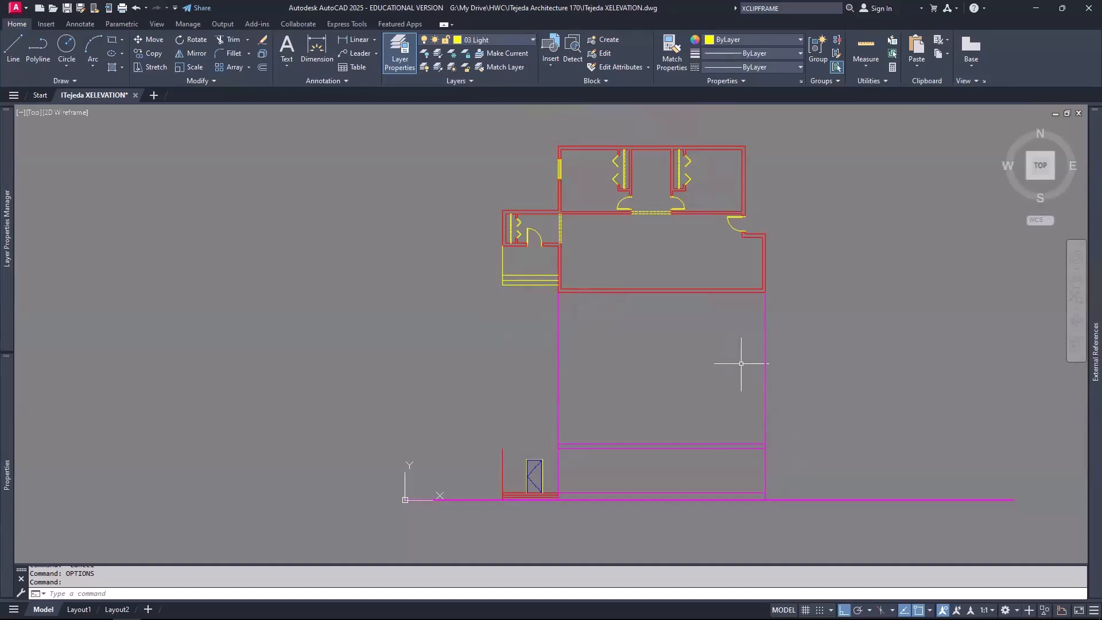
{"action": "left_click", "coordinate": [764, 353]}
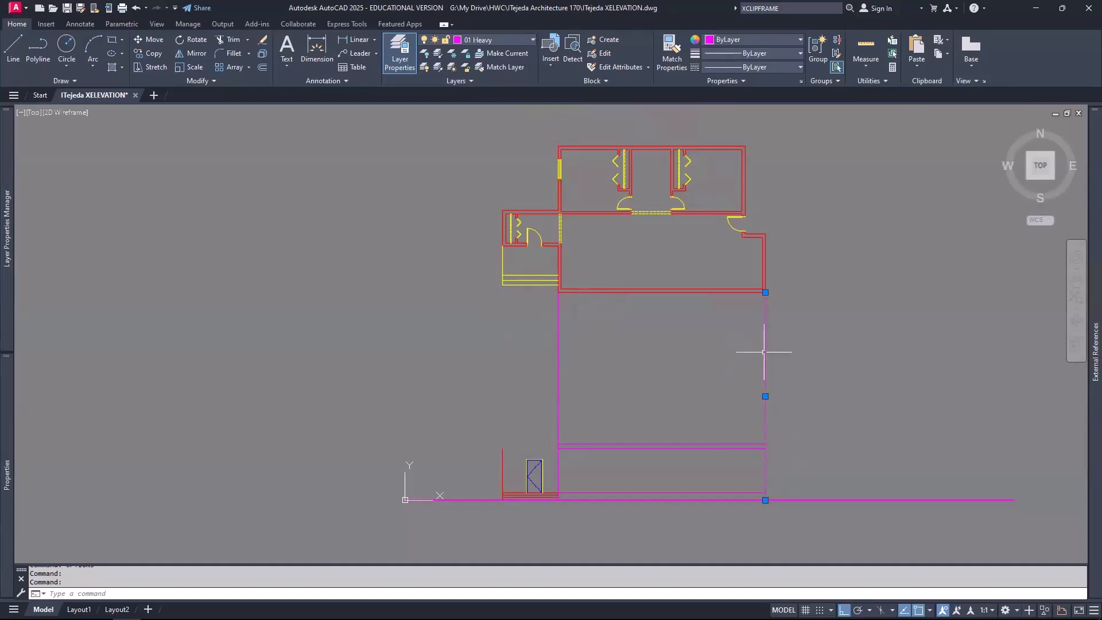
{"action": "left_click", "coordinate": [765, 292]}
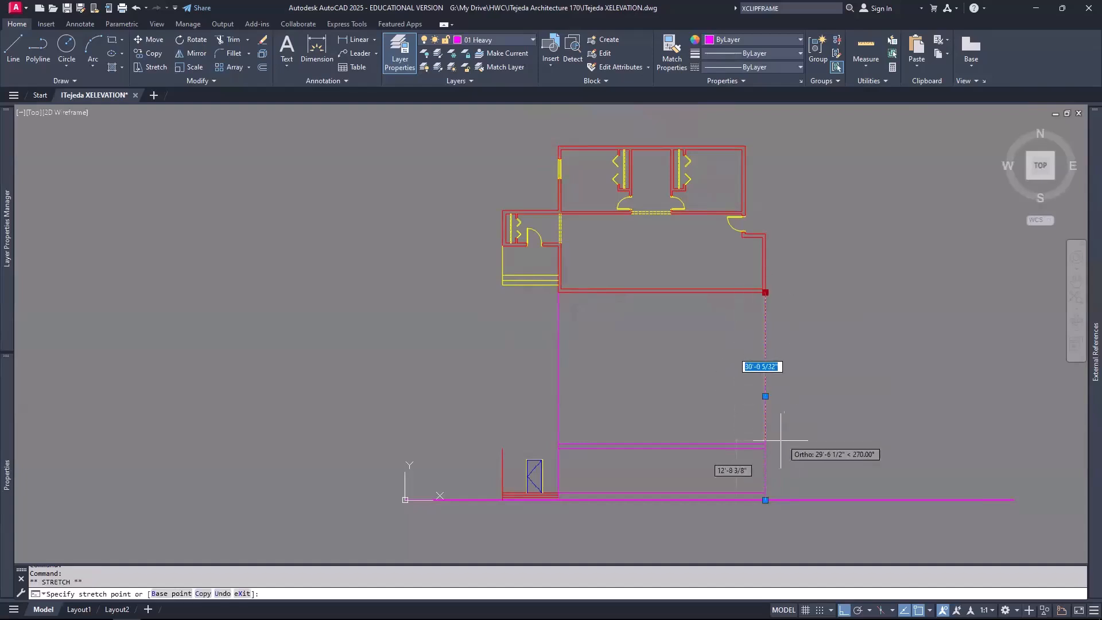
{"action": "left_click", "coordinate": [770, 448]}
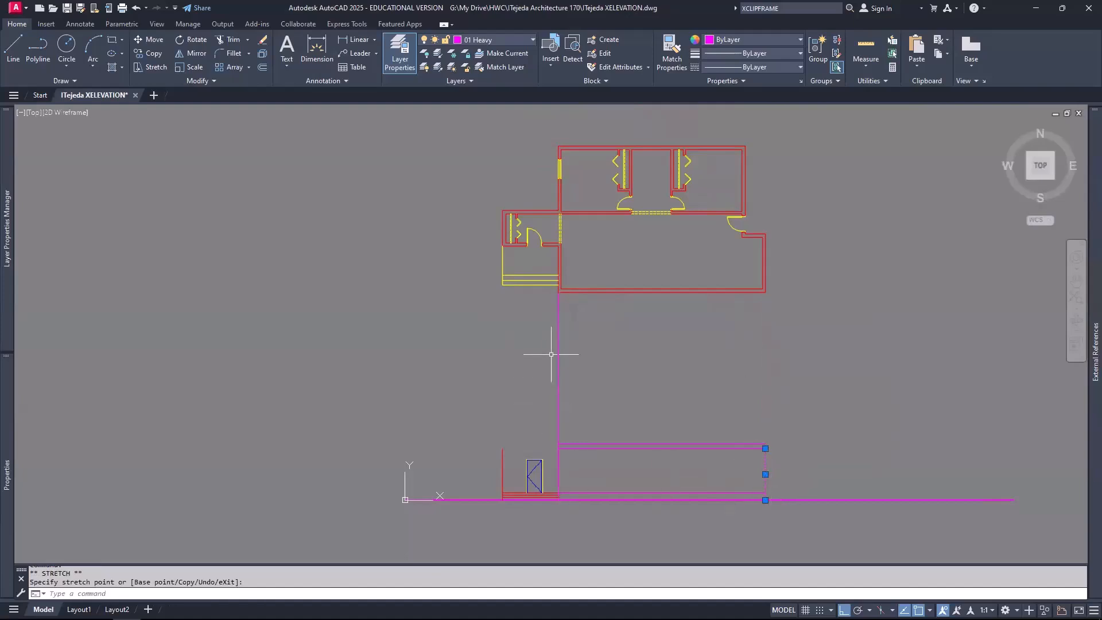
{"action": "key", "text": "Escape"}
{"action": "key", "text": "Escape"}
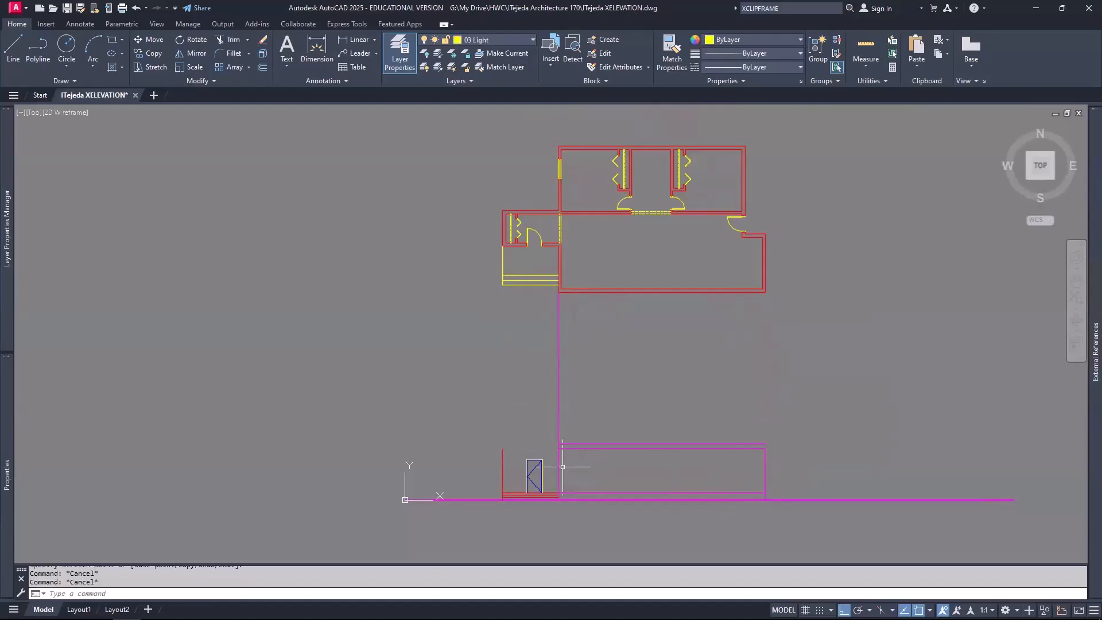
Step: Trim the left vertical projection line of the main volume above the lower horizontal roof line
{"action": "scroll", "coordinate": [562, 468], "scroll_direction": "up", "scroll_amount": 4}
{"action": "type", "text": "TR"}
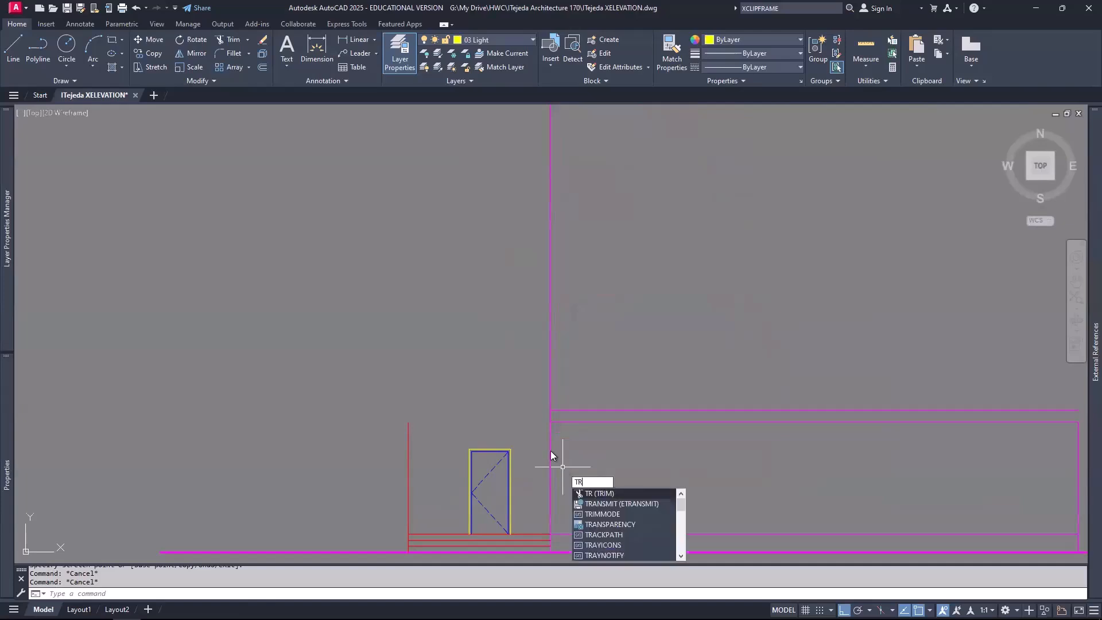
{"action": "key", "text": "Return"}
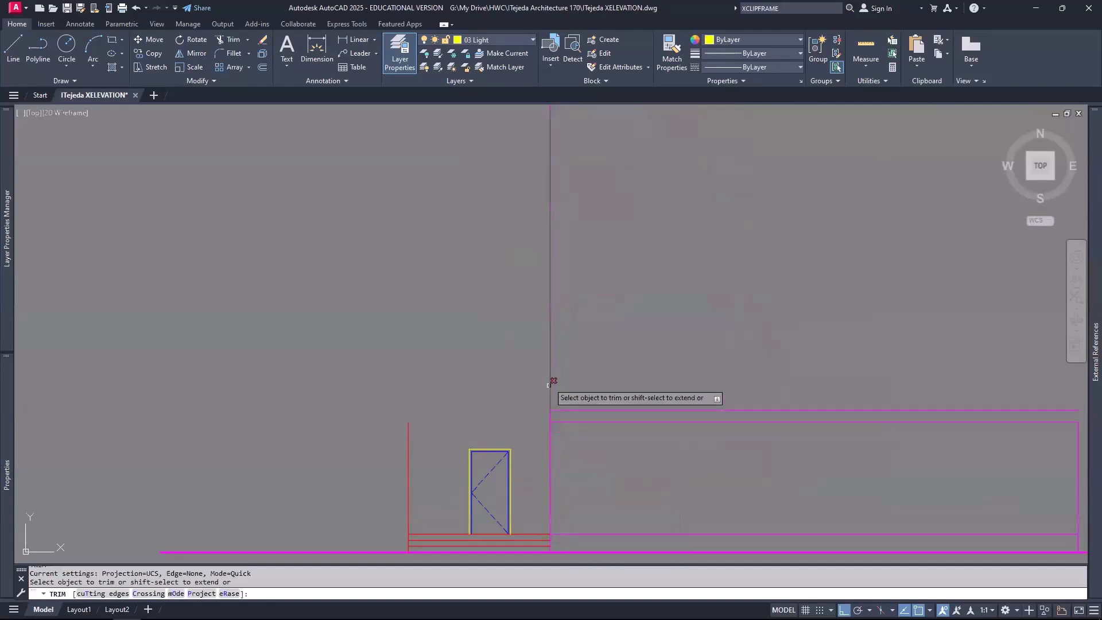
{"action": "left_click", "coordinate": [550, 413]}
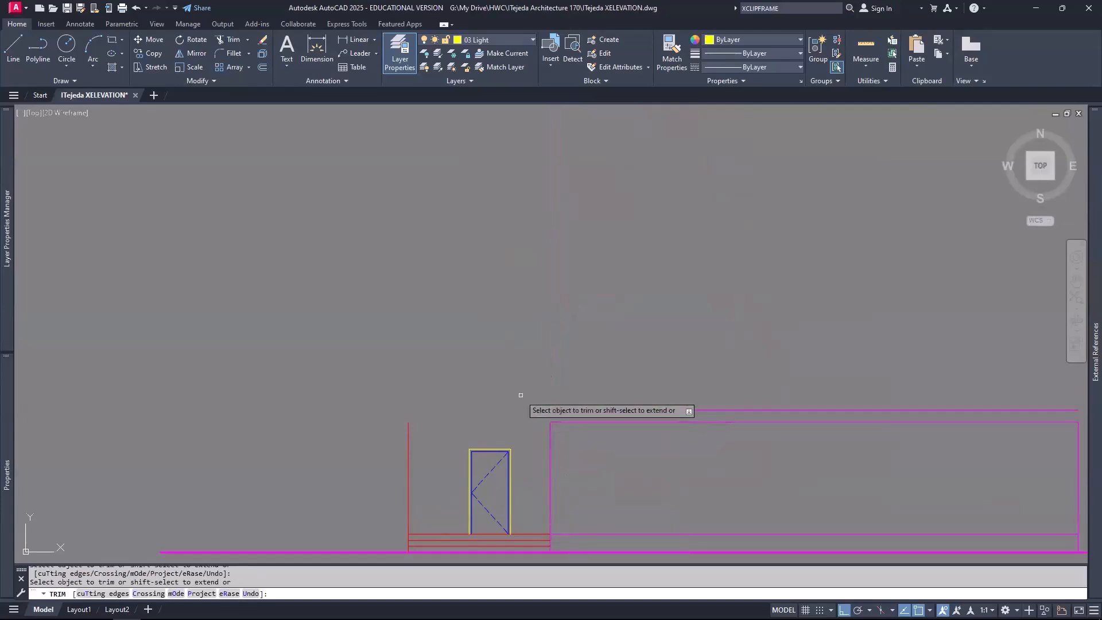
{"action": "key", "text": "Return"}
Step: Change the uniform background of the 2D model space to index color 9 light grey in the display options
{"action": "scroll", "coordinate": [517, 393], "scroll_direction": "down", "scroll_amount": 2}
{"action": "middle_click_drag", "start_coordinate": [709, 460], "coordinate": [504, 453]}
{"action": "scroll", "coordinate": [666, 416], "scroll_direction": "up", "scroll_amount": 4}
{"action": "scroll", "coordinate": [673, 411], "scroll_direction": "up", "scroll_amount": 2}
{"action": "middle_click_drag", "start_coordinate": [699, 391], "coordinate": [708, 379]}
{"action": "type", "text": "options"}
{"action": "key", "text": "Return"}
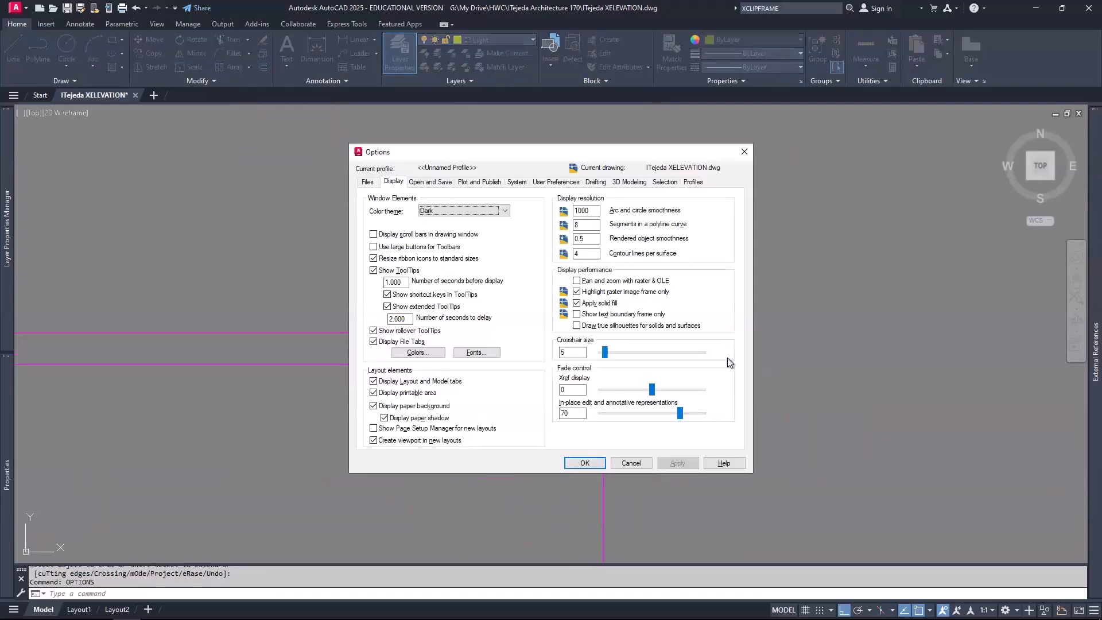
{"action": "left_click", "coordinate": [418, 352]}
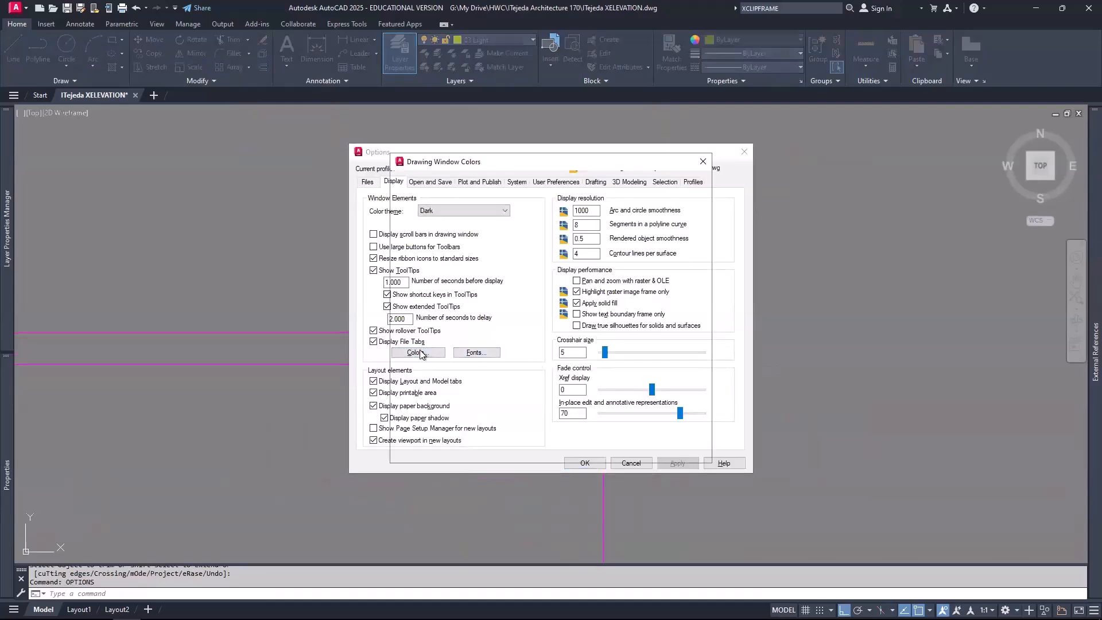
{"action": "left_click", "coordinate": [654, 188]}
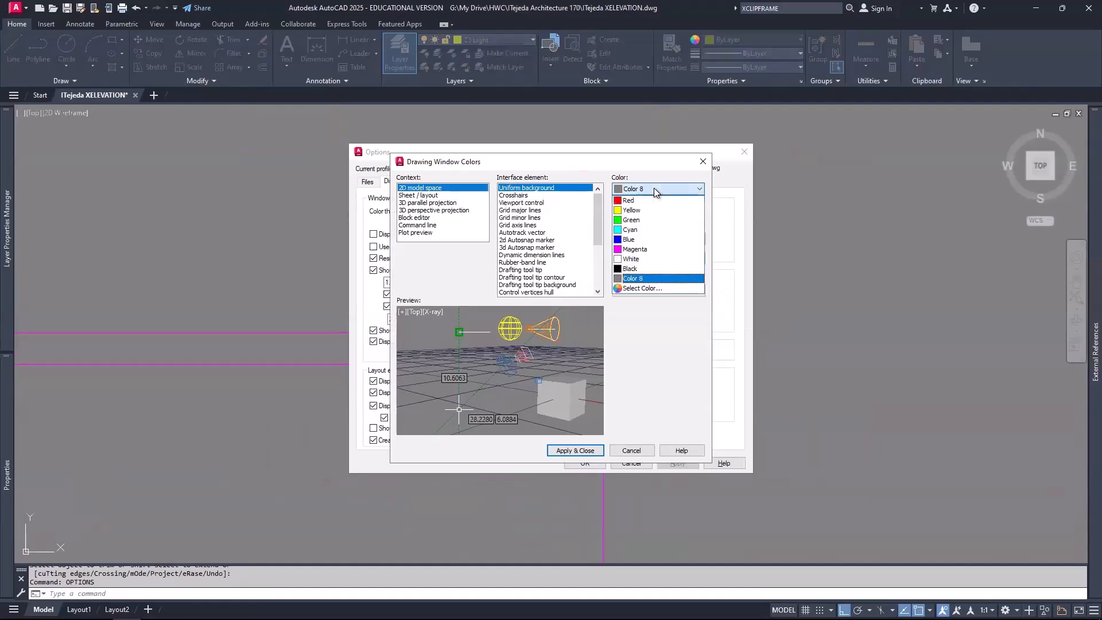
{"action": "left_click", "coordinate": [644, 289]}
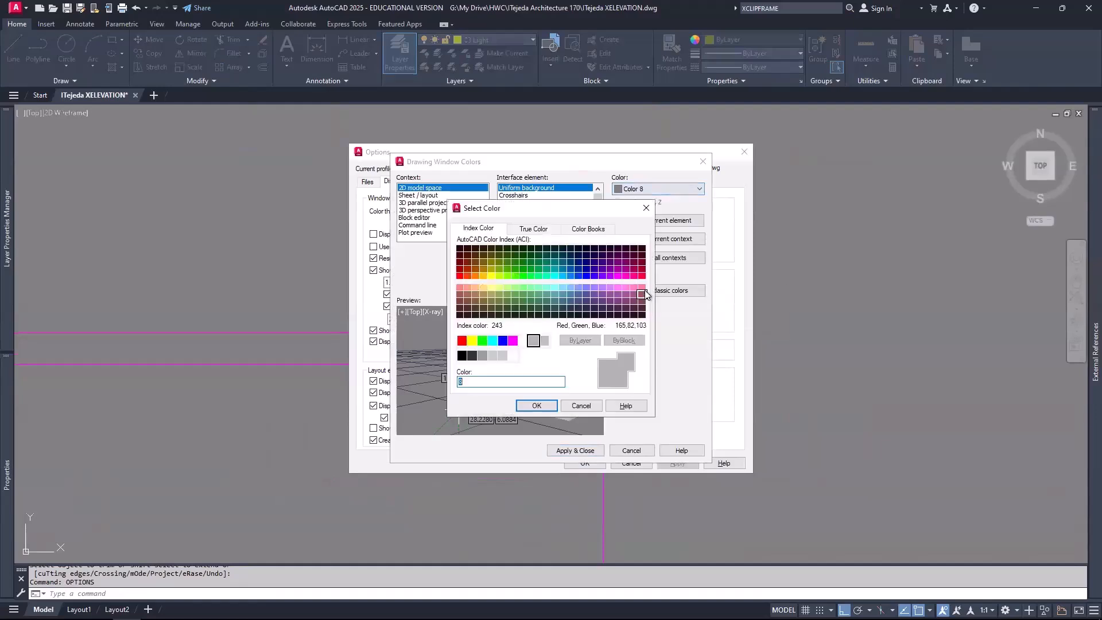
{"action": "left_click", "coordinate": [544, 342]}
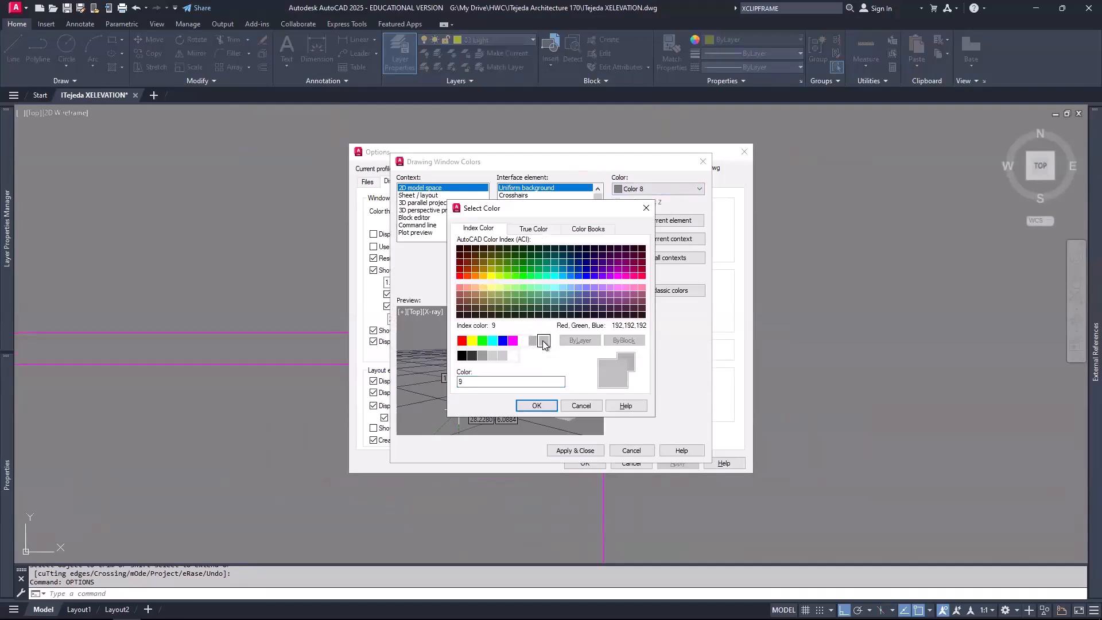
{"action": "left_click", "coordinate": [537, 405]}
{"action": "left_click", "coordinate": [588, 452]}
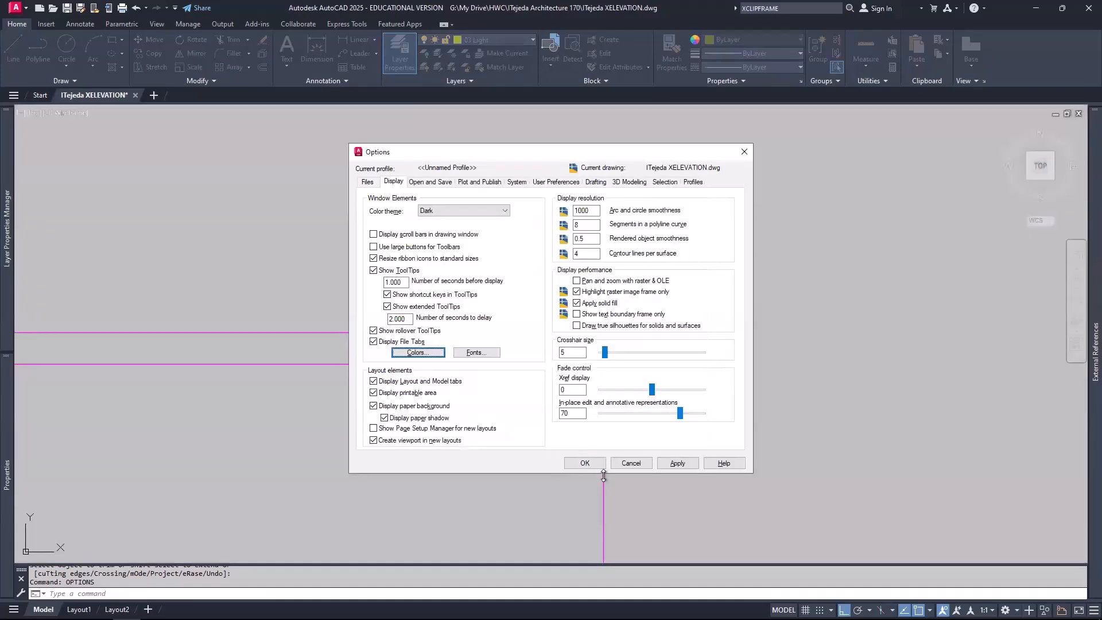
{"action": "left_click", "coordinate": [585, 464]}
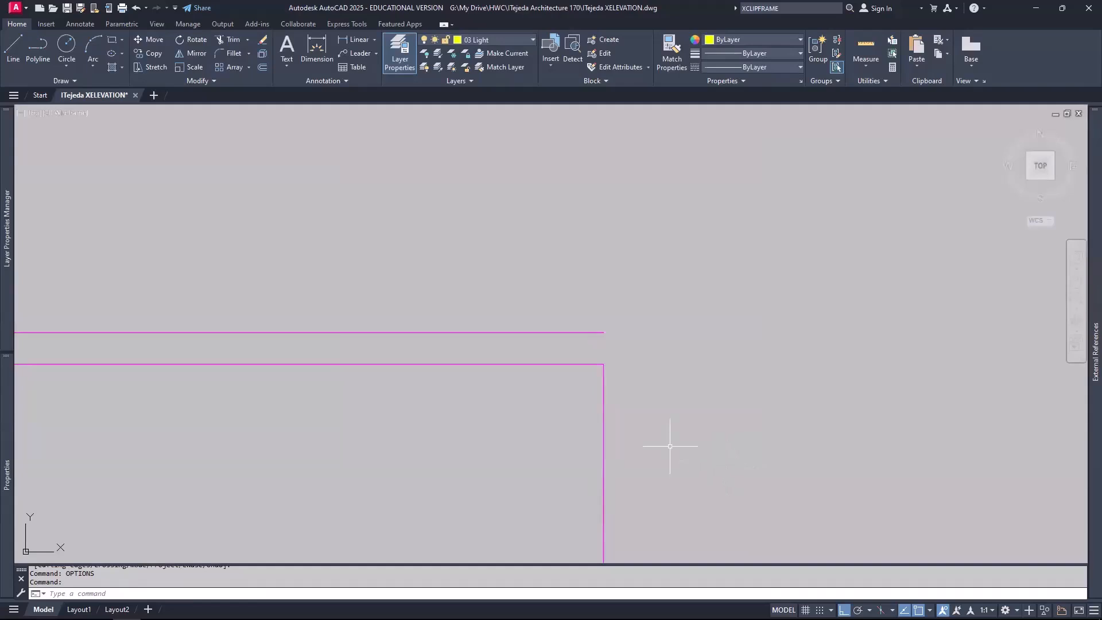
Step: Draw a short vertical roof edge line upward, starting 1' to the right of the right wall's upper corner
{"action": "type", "text": "l"}
{"action": "key", "text": "Return"}
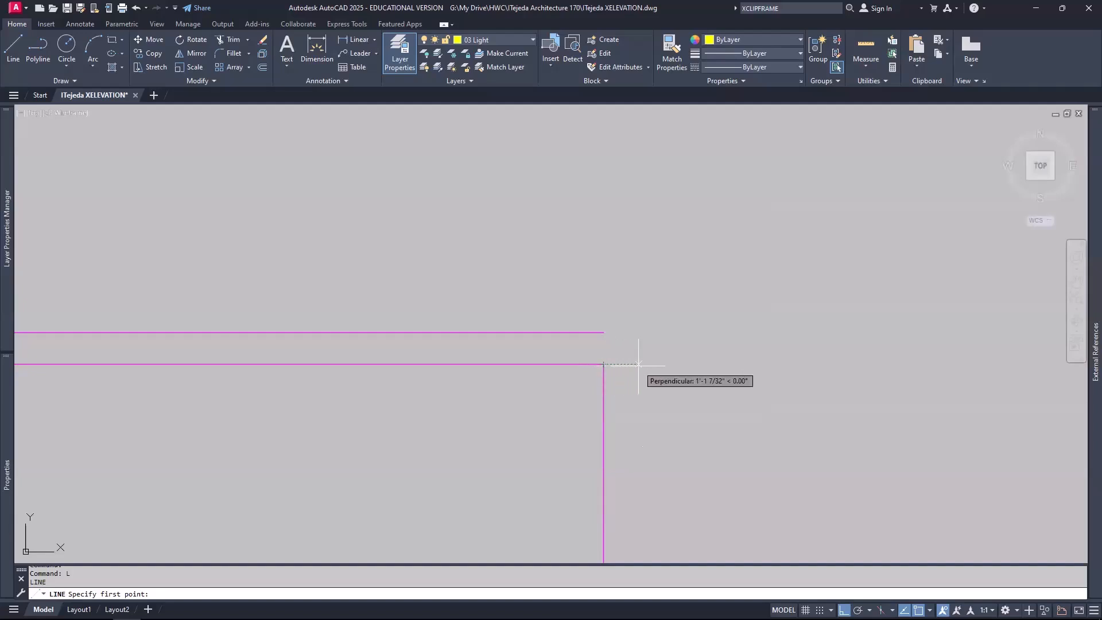
{"action": "type", "text": "1'"}
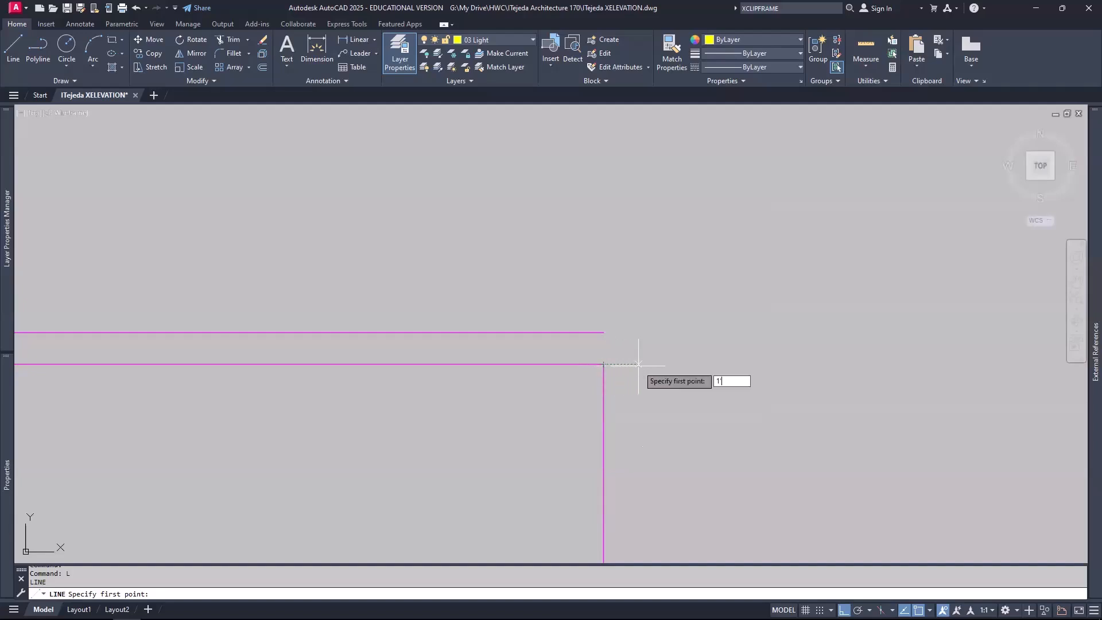
{"action": "key", "text": "Return"}
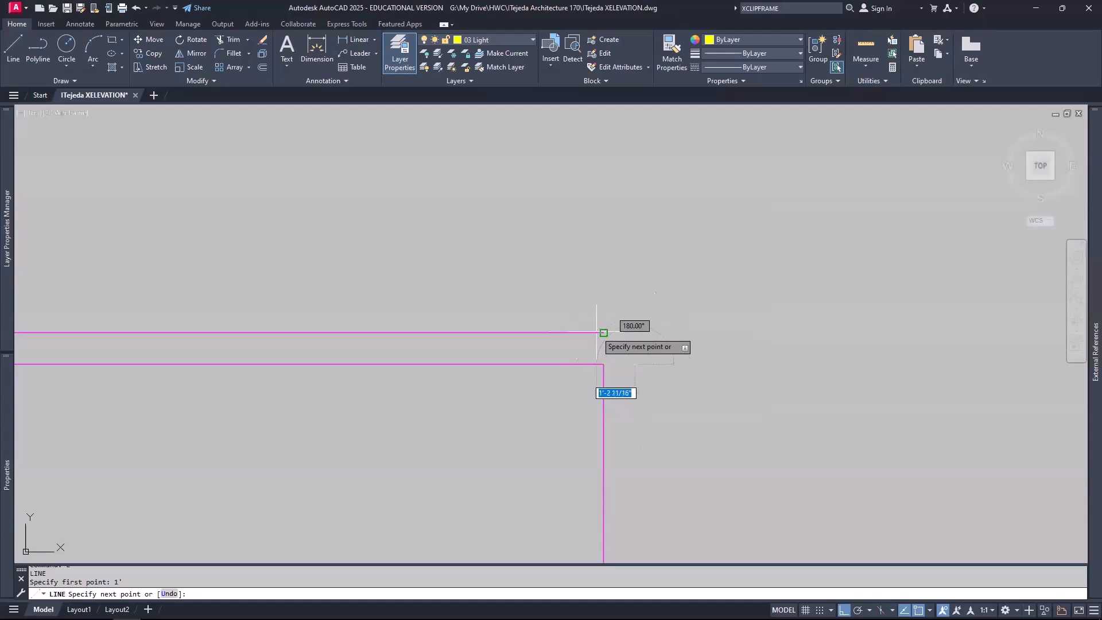
{"action": "type", "text": "1"}
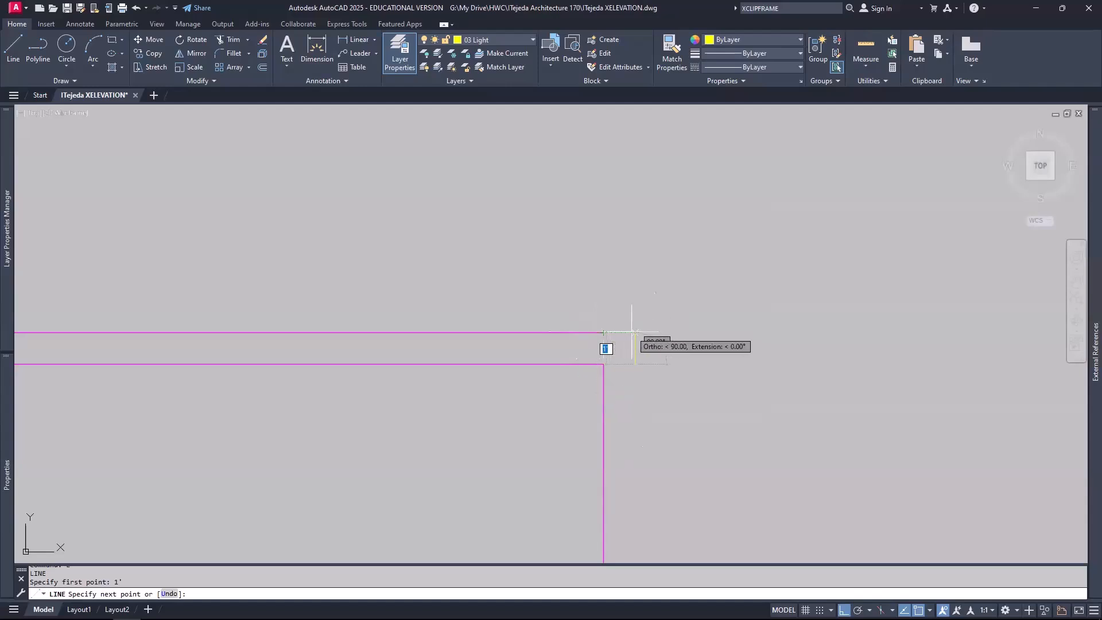
{"action": "key", "text": "Return"}
{"action": "key", "text": "Return"}
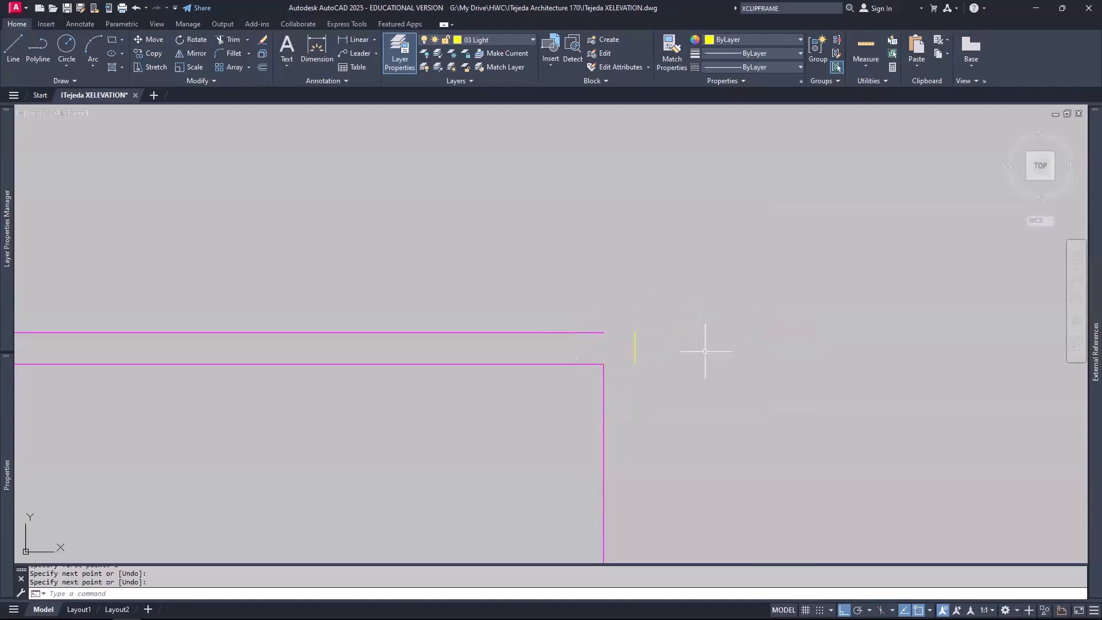
Step: Extend the lower and upper horizontal roof lines to the short vertical edge line at the right overhang
{"action": "scroll", "coordinate": [638, 374], "scroll_direction": "up", "scroll_amount": 4}
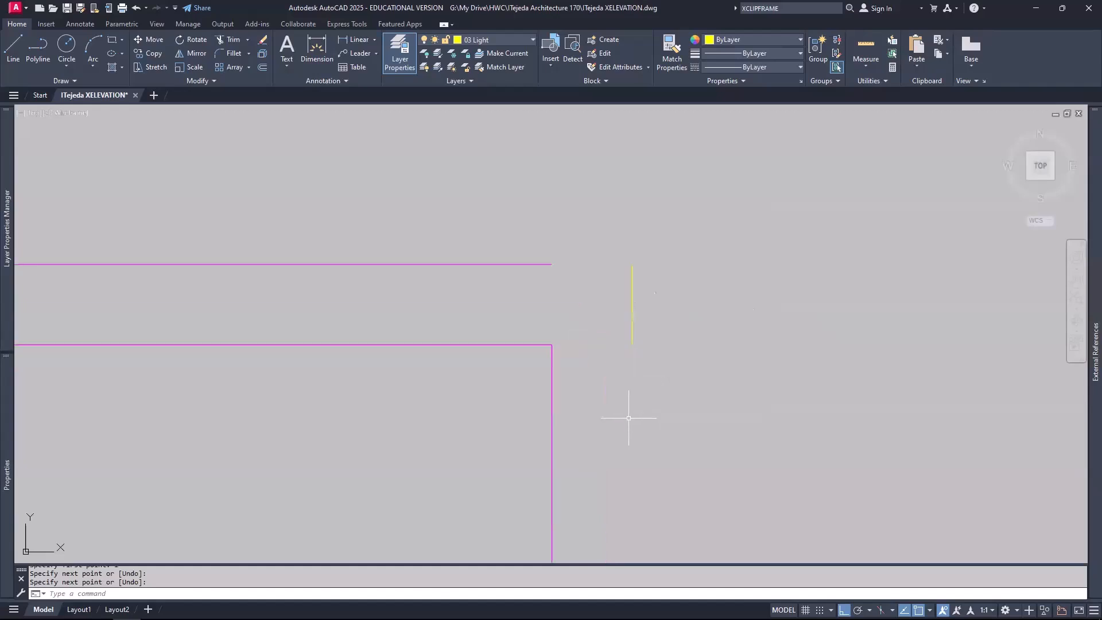
{"action": "type", "text": "ex"}
{"action": "key", "text": "Return"}
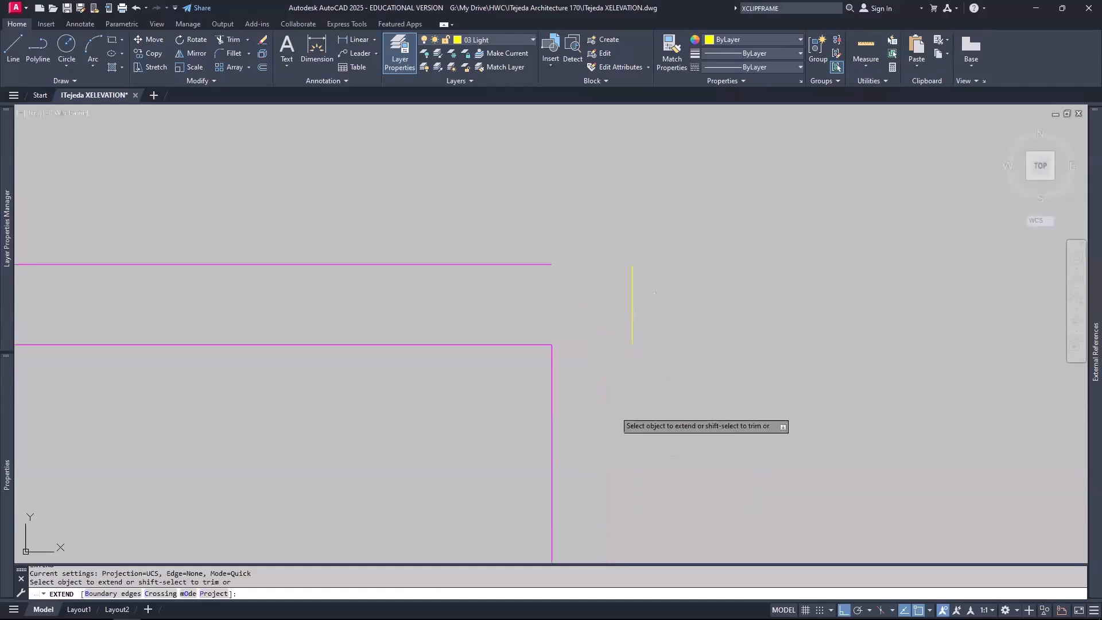
{"action": "left_click", "coordinate": [528, 345]}
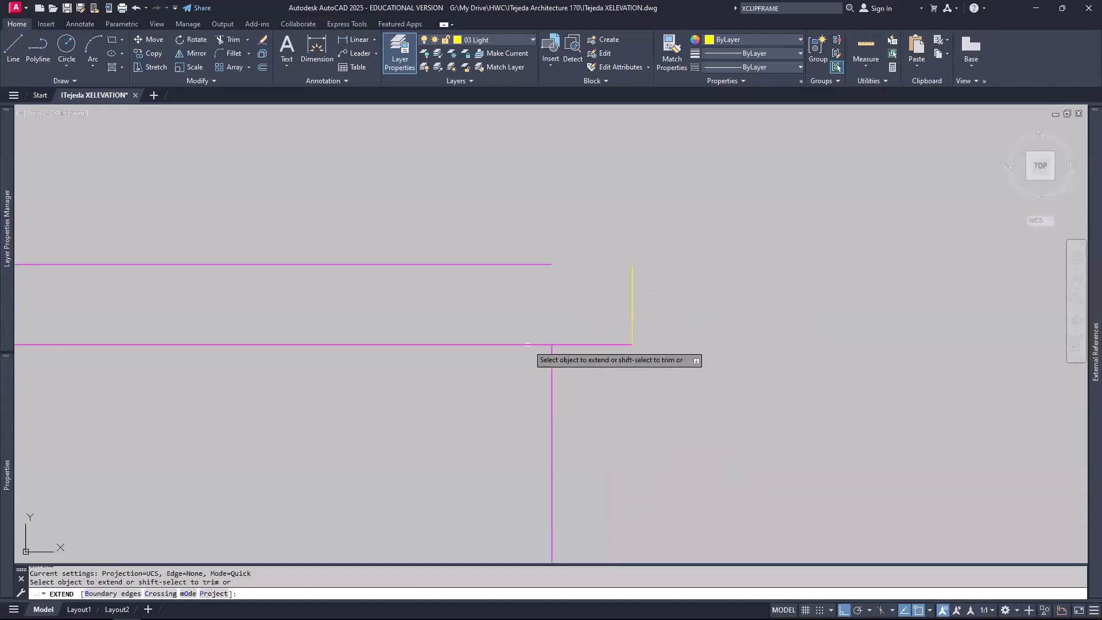
{"action": "left_click", "coordinate": [545, 264]}
{"action": "key", "text": "Return"}
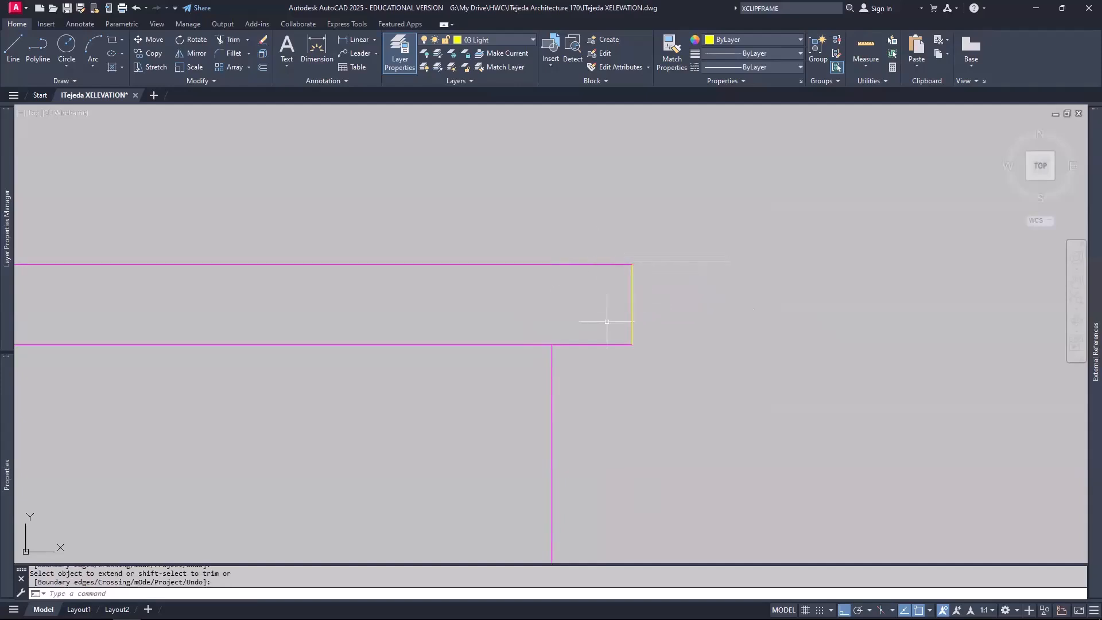
Step: Match the properties of the short vertical roof edge line to those of the upper horizontal roof line
{"action": "type", "text": "MA"}
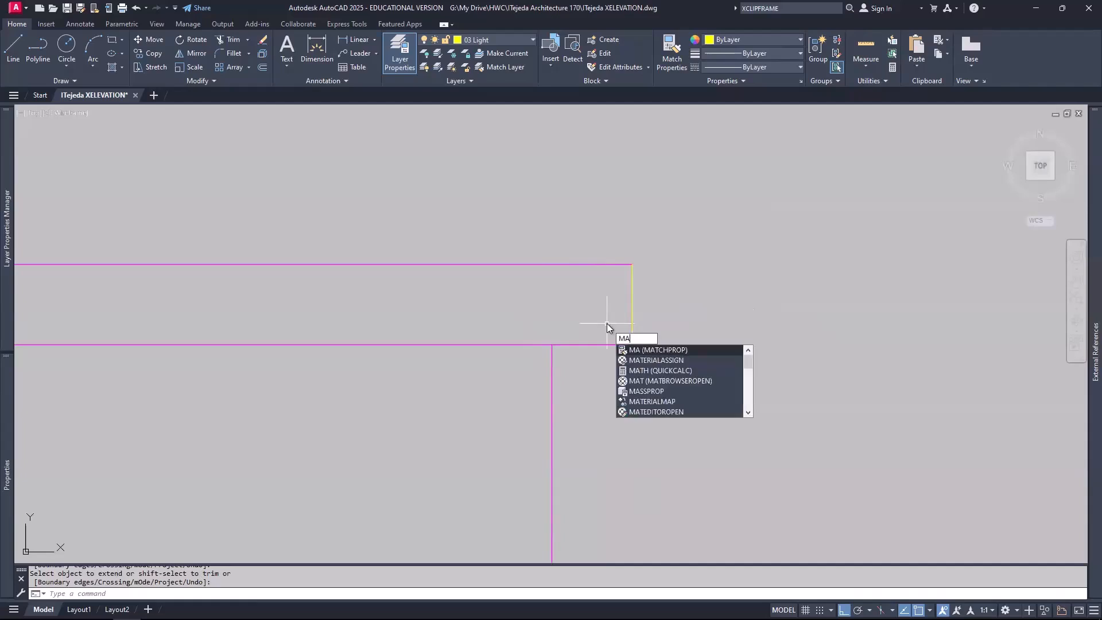
{"action": "key", "text": "Return"}
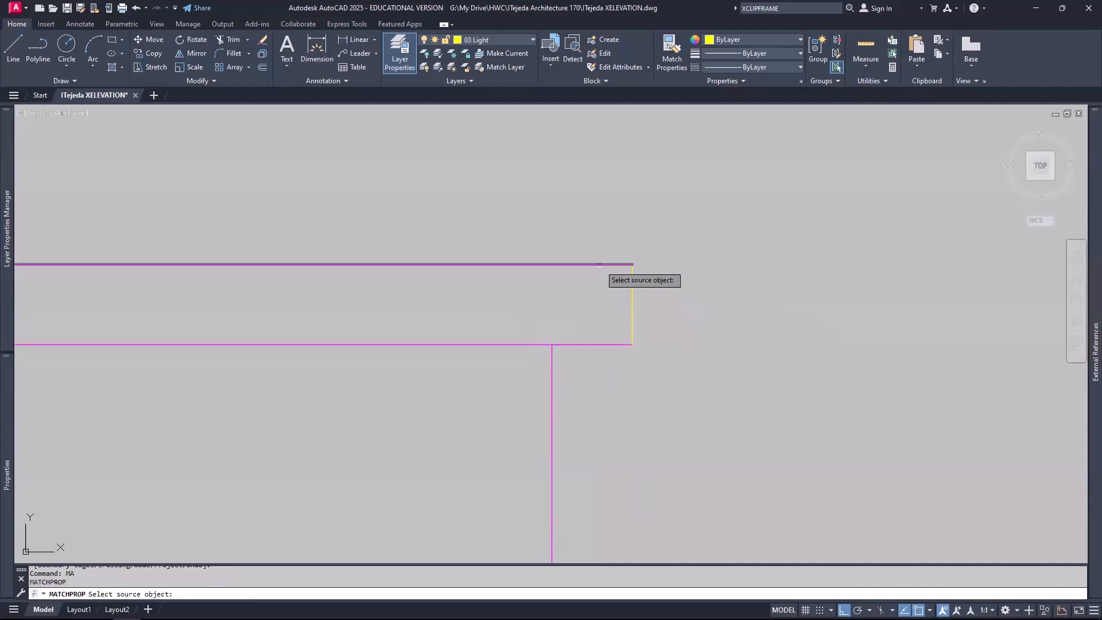
{"action": "left_click", "coordinate": [601, 264]}
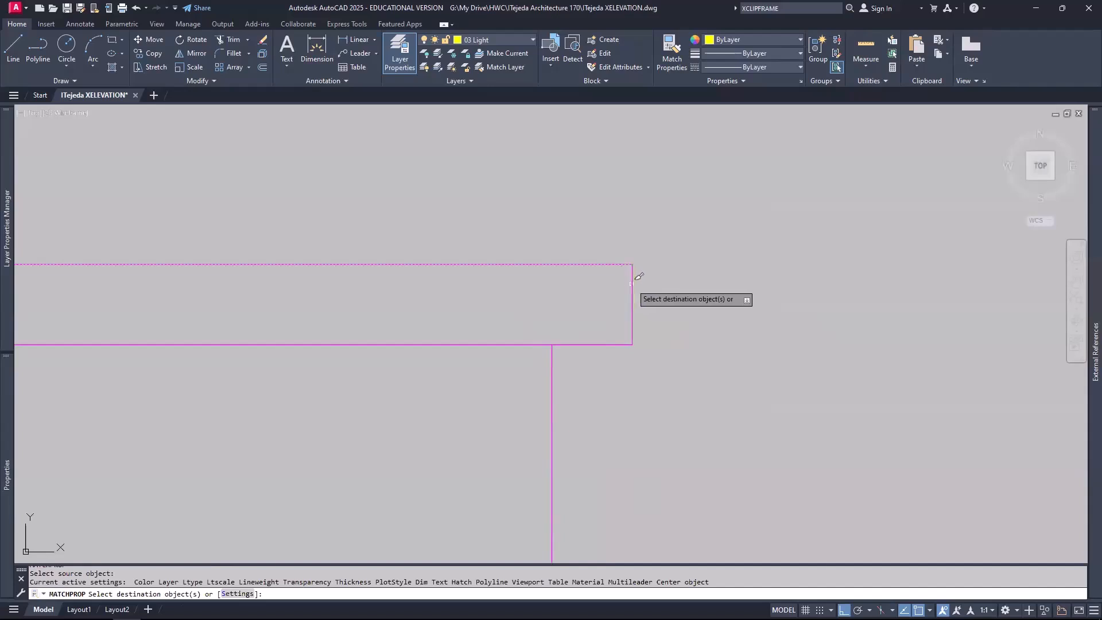
{"action": "key", "text": "Return"}
Step: Draw a short vertical roof edge line starting 1' to the left of the left wall's upper corner, up to the upper roof line's height
{"action": "scroll", "coordinate": [706, 357], "scroll_direction": "down", "scroll_amount": 4}
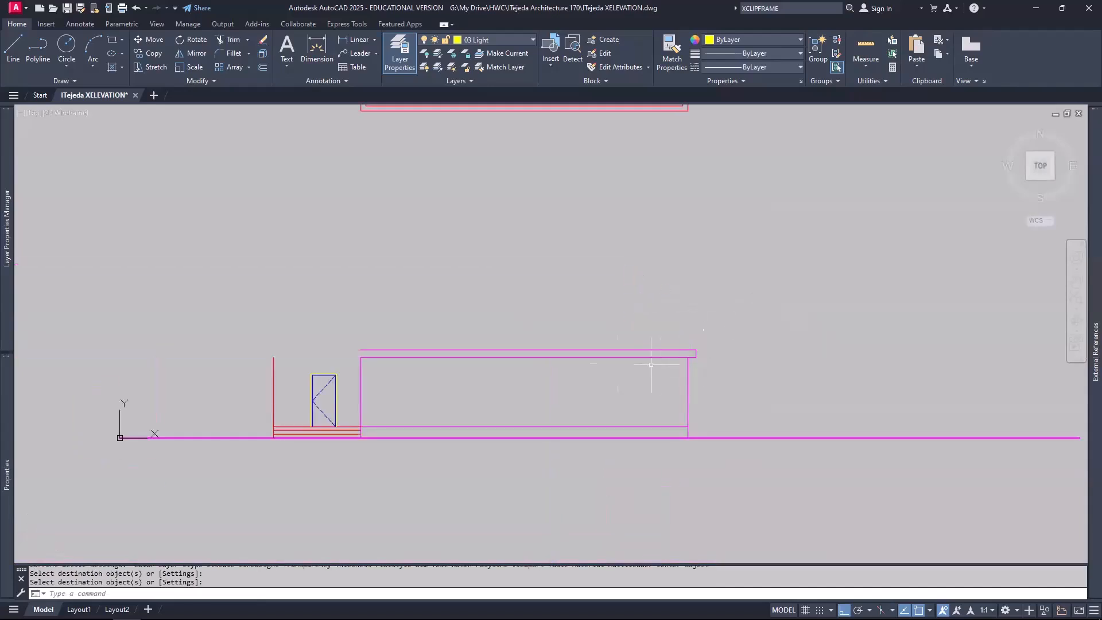
{"action": "middle_click_drag", "start_coordinate": [351, 368], "coordinate": [469, 379]}
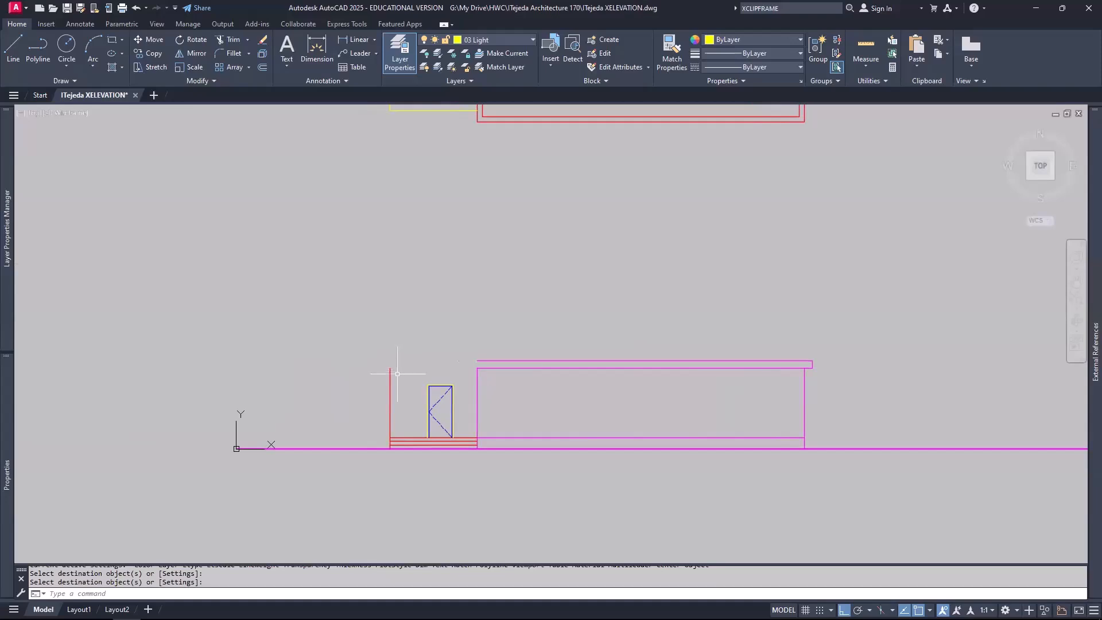
{"action": "scroll", "coordinate": [398, 373], "scroll_direction": "up", "scroll_amount": 4}
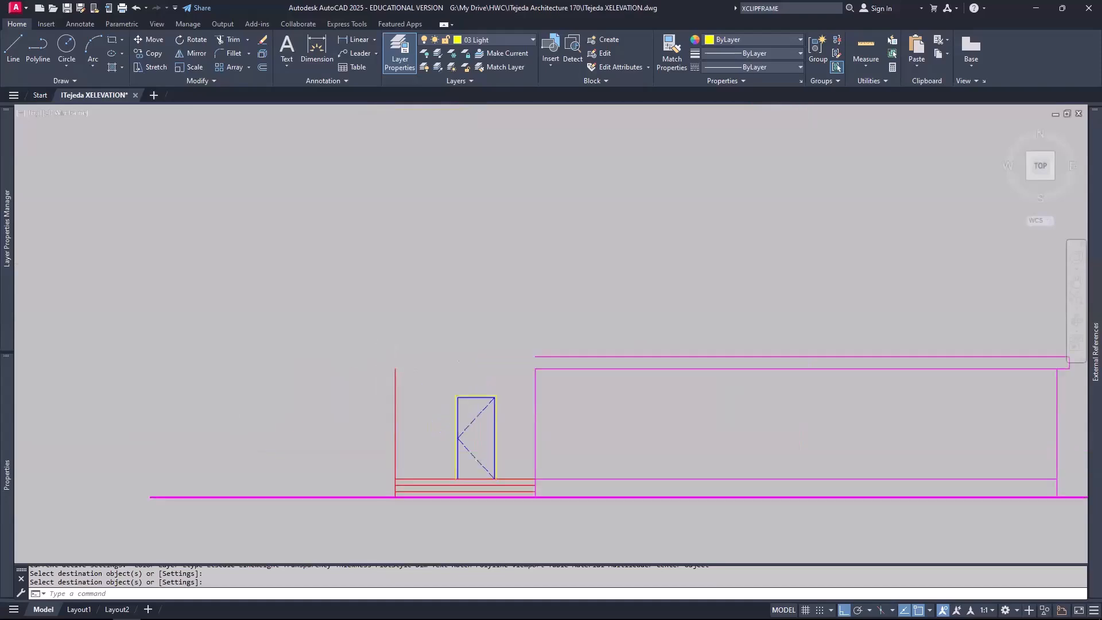
{"action": "scroll", "coordinate": [406, 387], "scroll_direction": "up", "scroll_amount": 2}
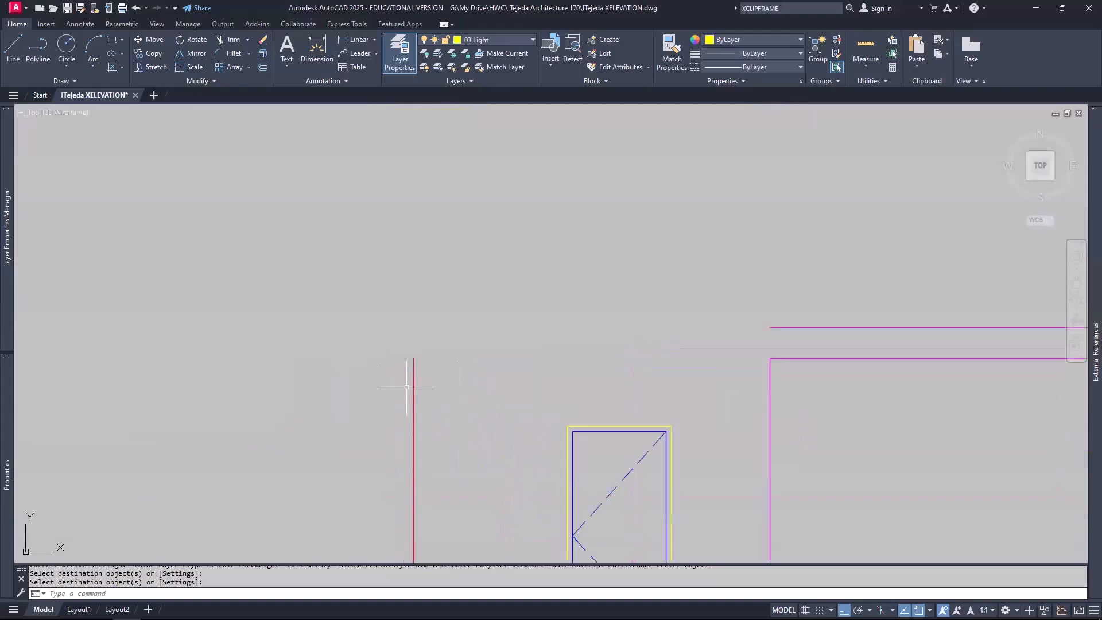
{"action": "scroll", "coordinate": [407, 387], "scroll_direction": "down", "scroll_amount": 2}
{"action": "middle_click_drag", "start_coordinate": [474, 364], "coordinate": [566, 319]}
{"action": "scroll", "coordinate": [566, 318], "scroll_direction": "up", "scroll_amount": 4}
{"action": "middle_click_drag", "start_coordinate": [615, 364], "coordinate": [527, 346]}
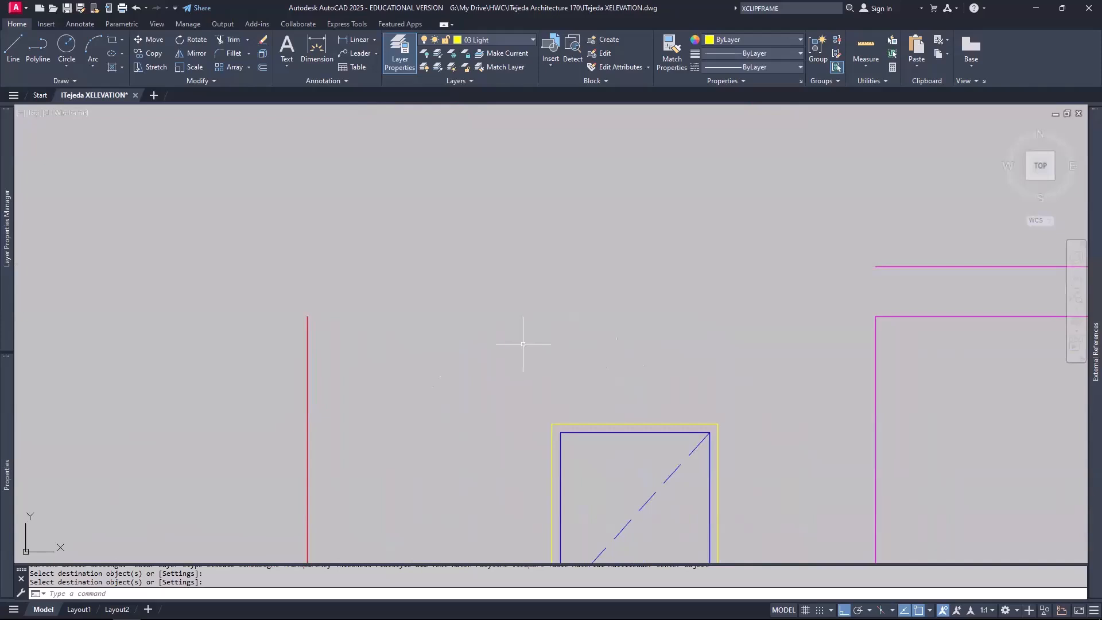
{"action": "type", "text": "L"}
{"action": "key", "text": "Return"}
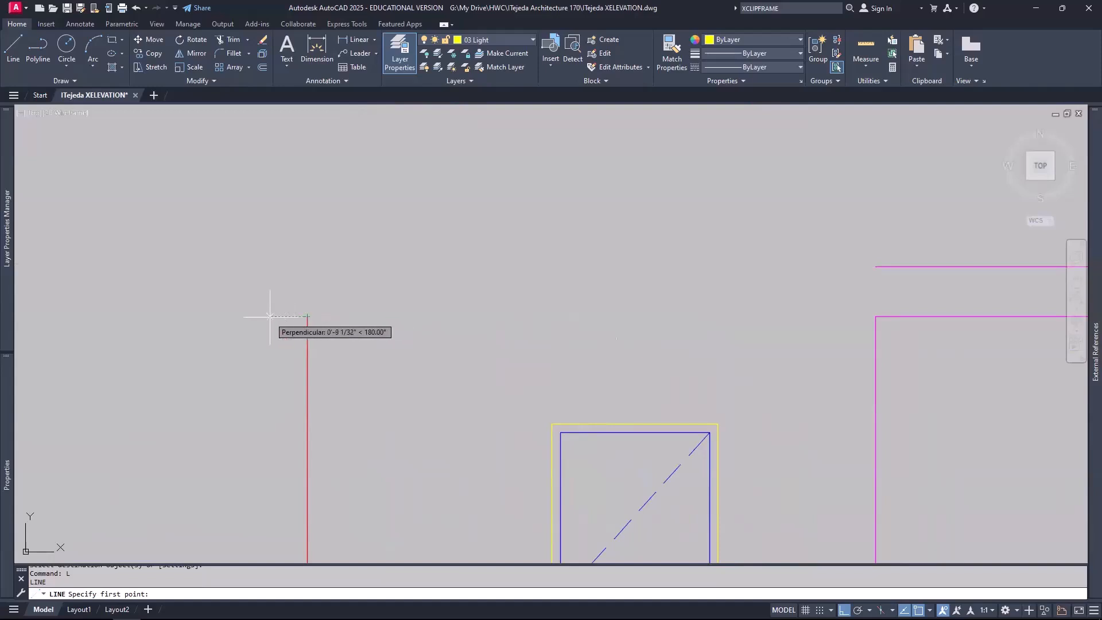
{"action": "type", "text": "1'"}
{"action": "key", "text": "Return"}
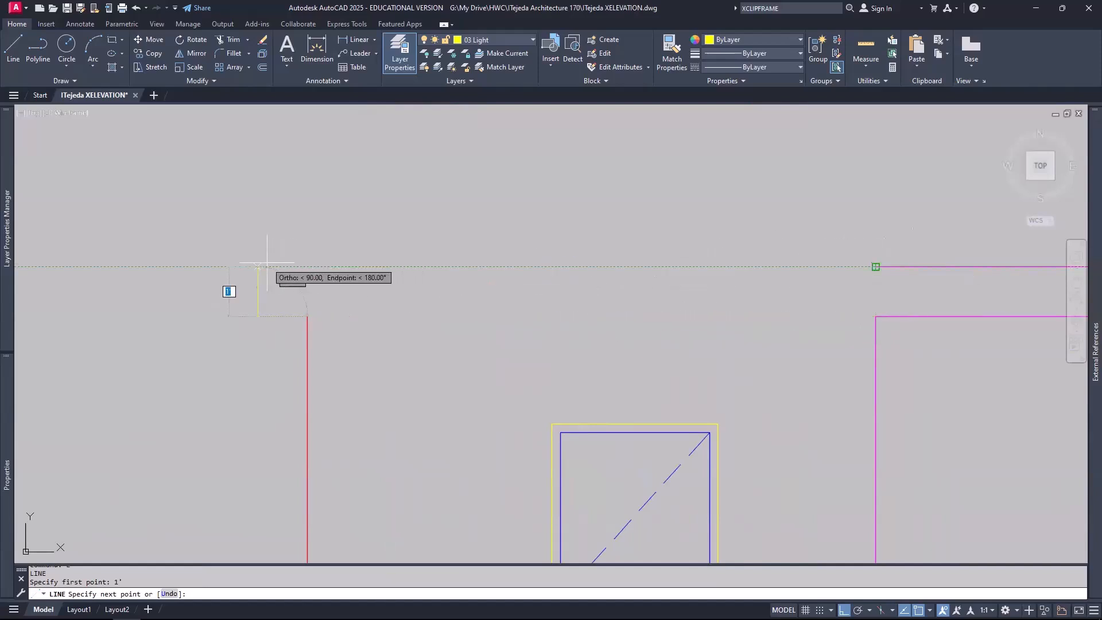
{"action": "left_click", "coordinate": [267, 263]}
{"action": "key", "text": "Return"}
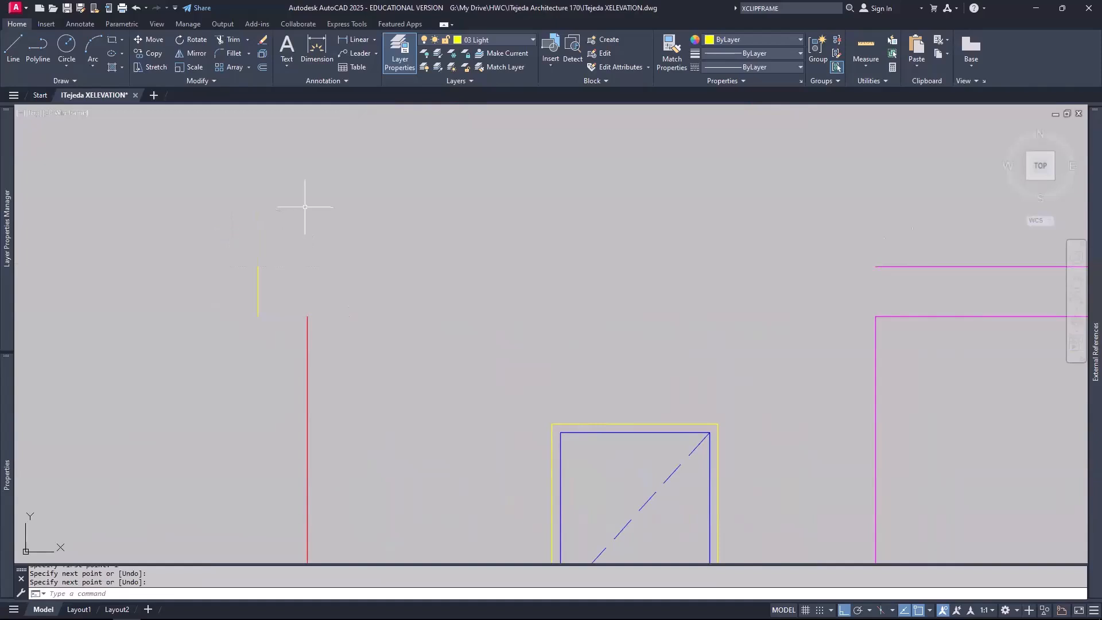
Step: Extend the lower and upper horizontal roof lines to the short vertical edge line at the left overhang
{"action": "type", "text": "ex"}
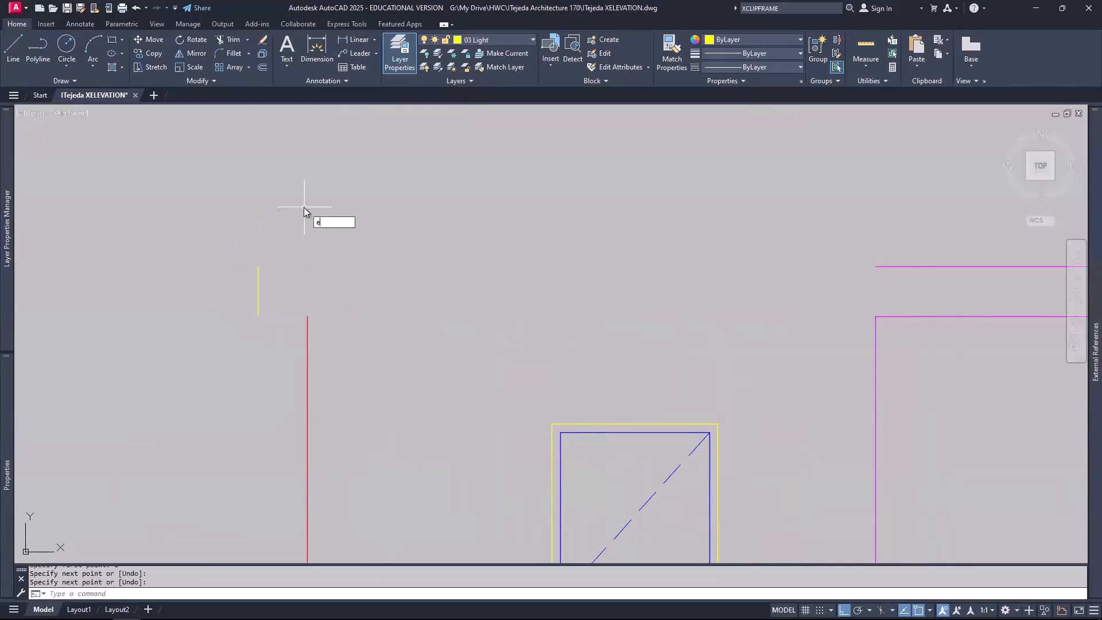
{"action": "key", "text": "Return"}
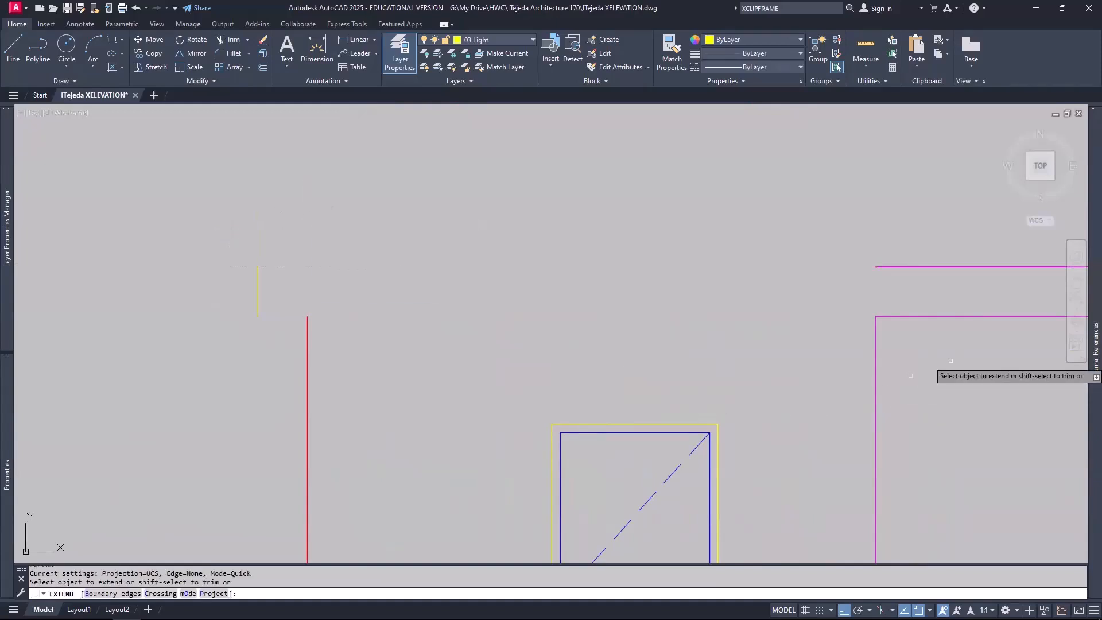
{"action": "left_click", "coordinate": [919, 321]}
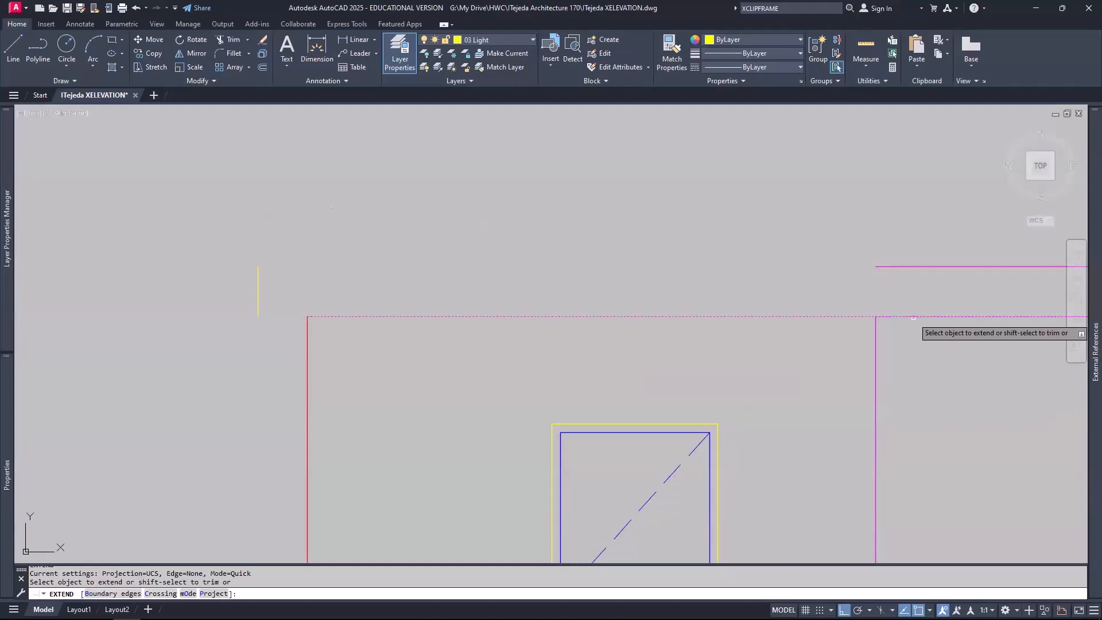
{"action": "left_click", "coordinate": [903, 265]}
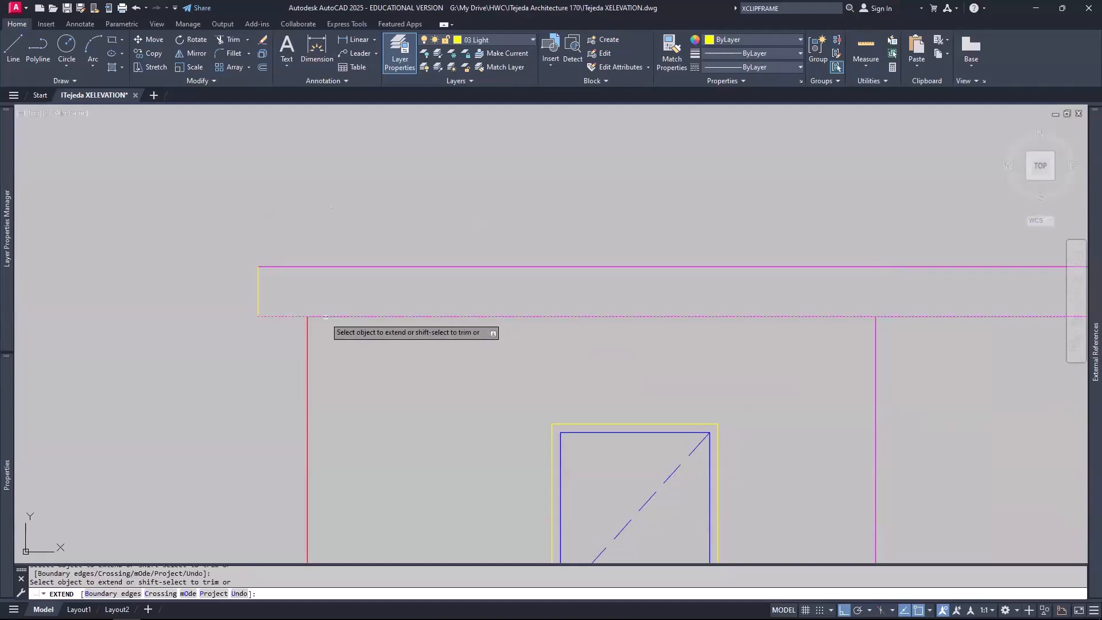
{"action": "key", "text": "Return"}
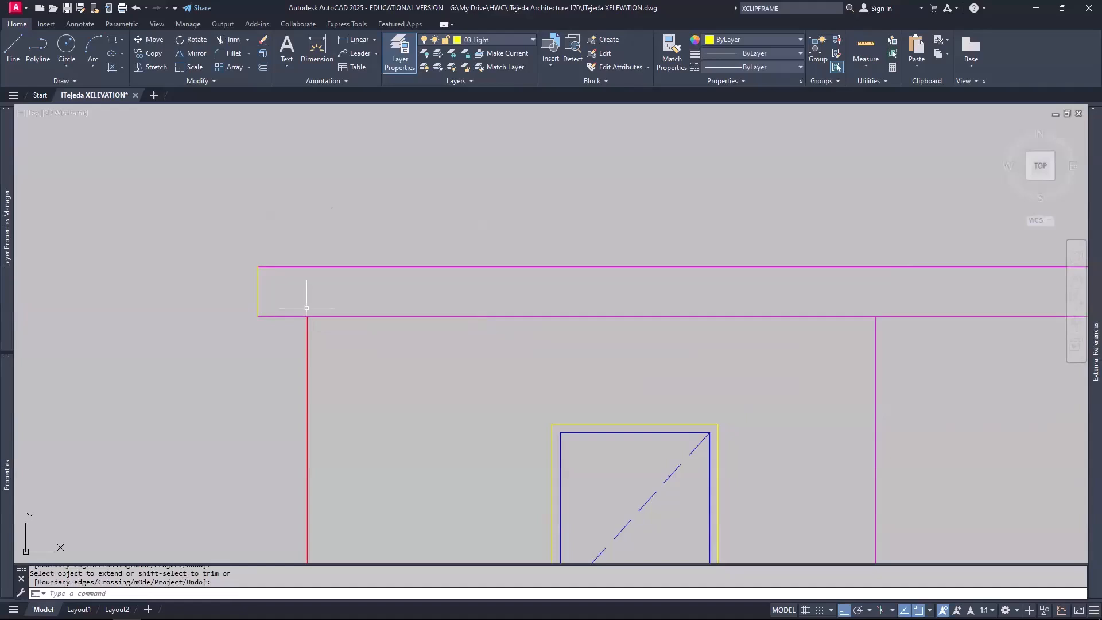
Step: Match the properties of the left vertical roof edge line to those of the upper horizontal roof line
{"action": "type", "text": "m"}
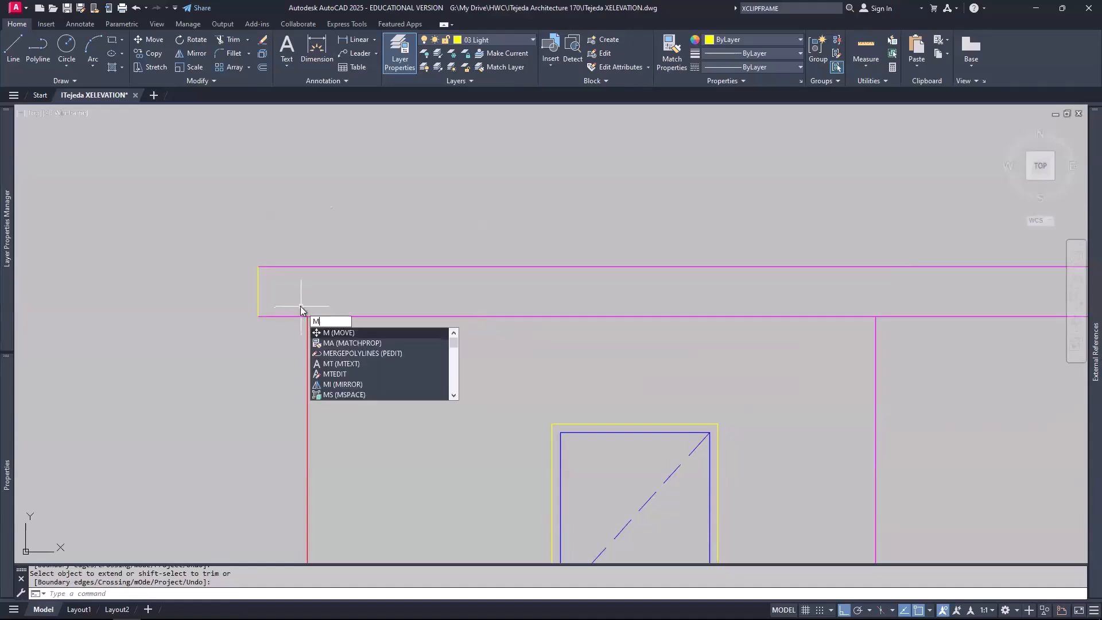
{"action": "type", "text": "a"}
{"action": "key", "text": "Return"}
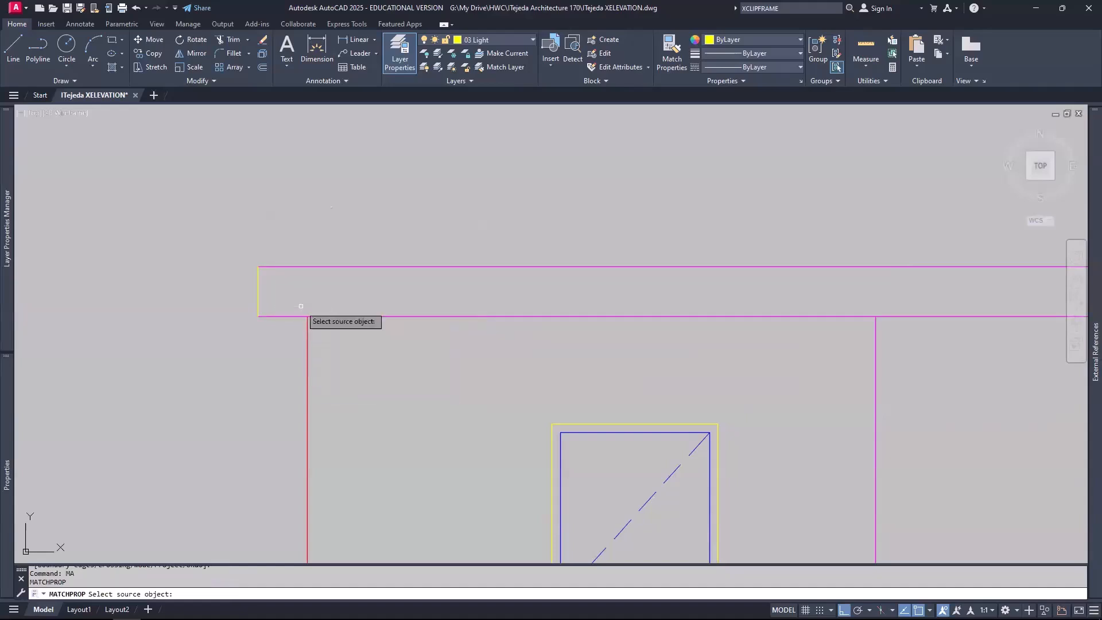
{"action": "left_click", "coordinate": [319, 267]}
{"action": "left_click", "coordinate": [262, 291]}
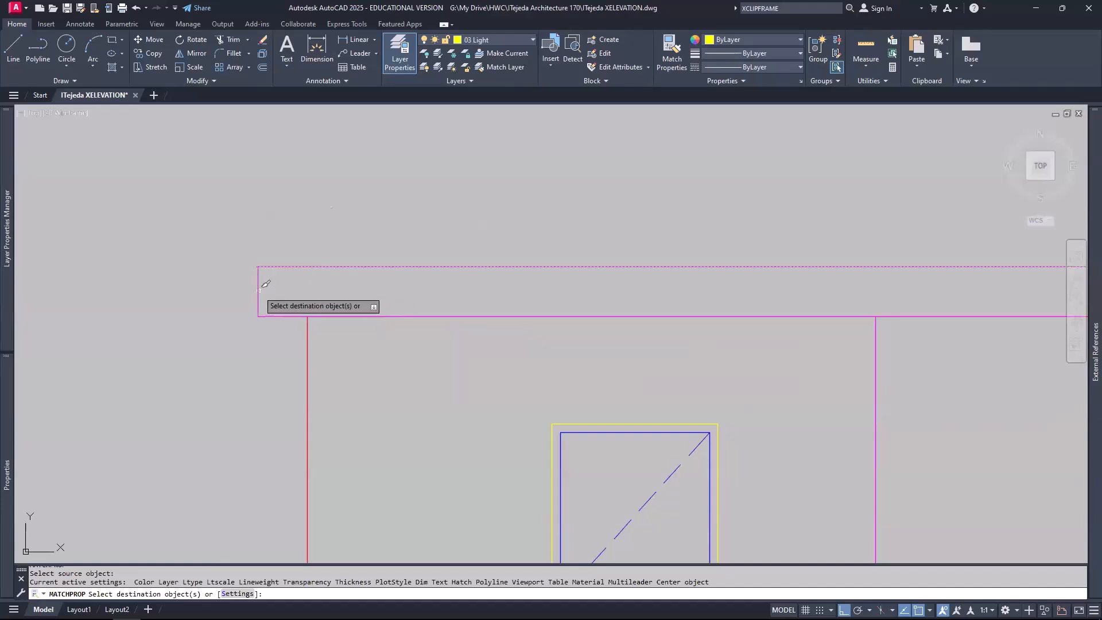
{"action": "key", "text": "Return"}
Step: Offset the upper horizontal roof line 6' upward for the roof ridge
{"action": "scroll", "coordinate": [407, 313], "scroll_direction": "down", "scroll_amount": 6}
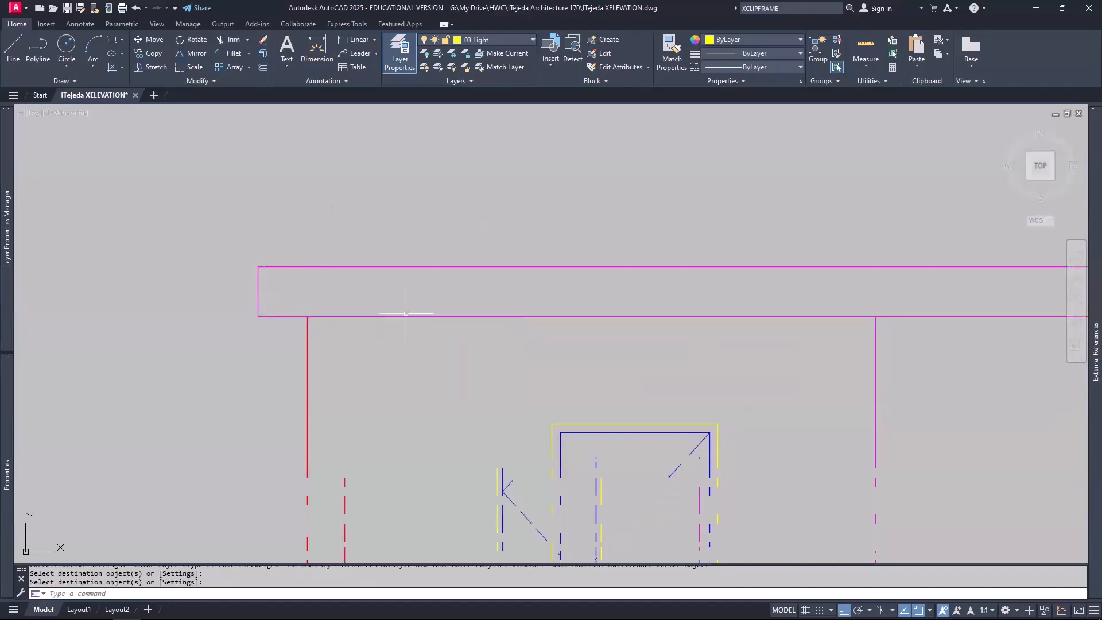
{"action": "middle_click_drag", "start_coordinate": [731, 337], "coordinate": [535, 423]}
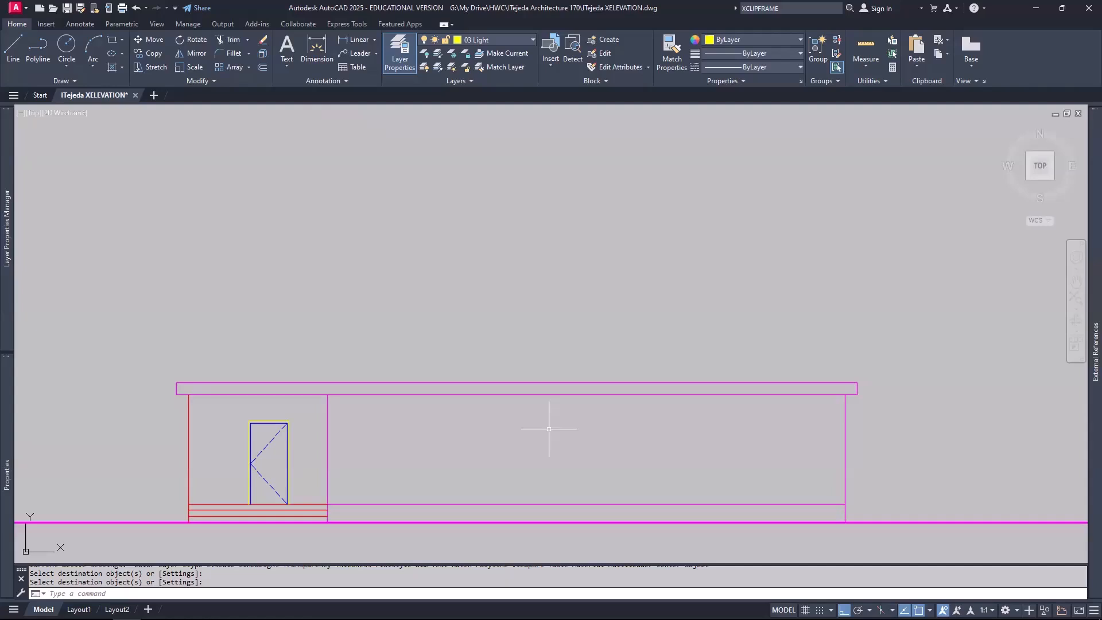
{"action": "type", "text": "o"}
{"action": "key", "text": "Return"}
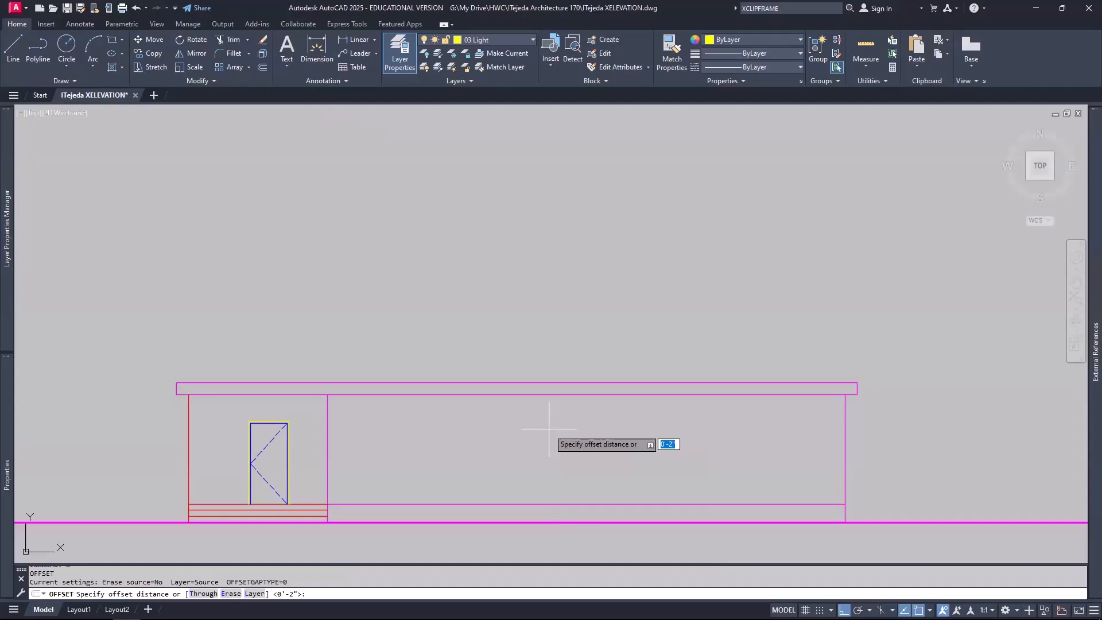
{"action": "type", "text": "6"}
{"action": "key", "text": "Return"}
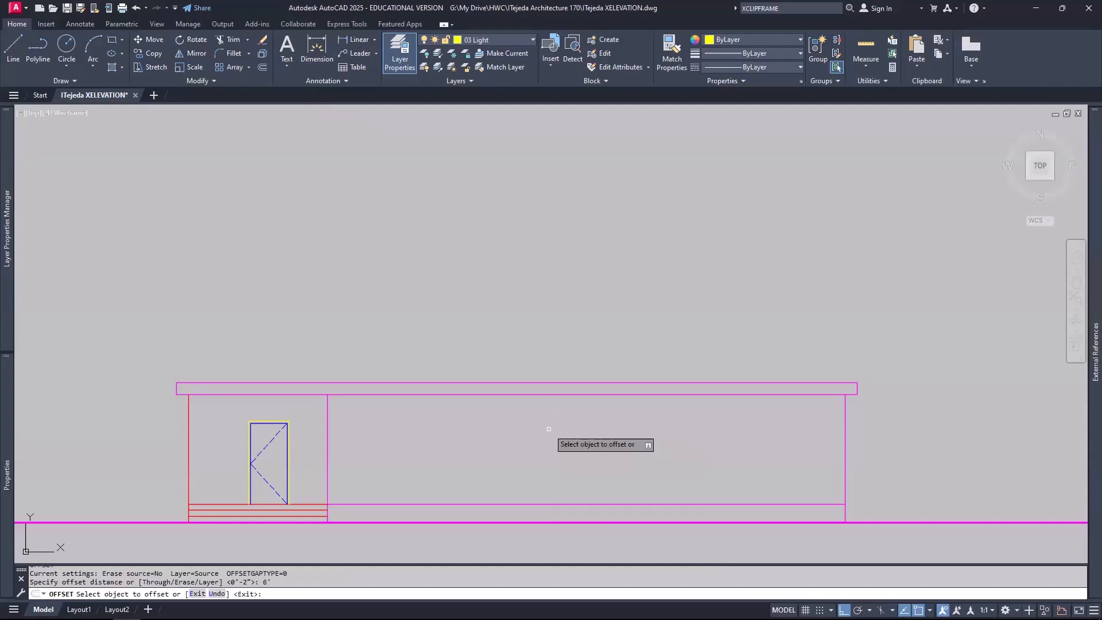
{"action": "left_click", "coordinate": [562, 383]}
{"action": "left_click", "coordinate": [570, 327]}
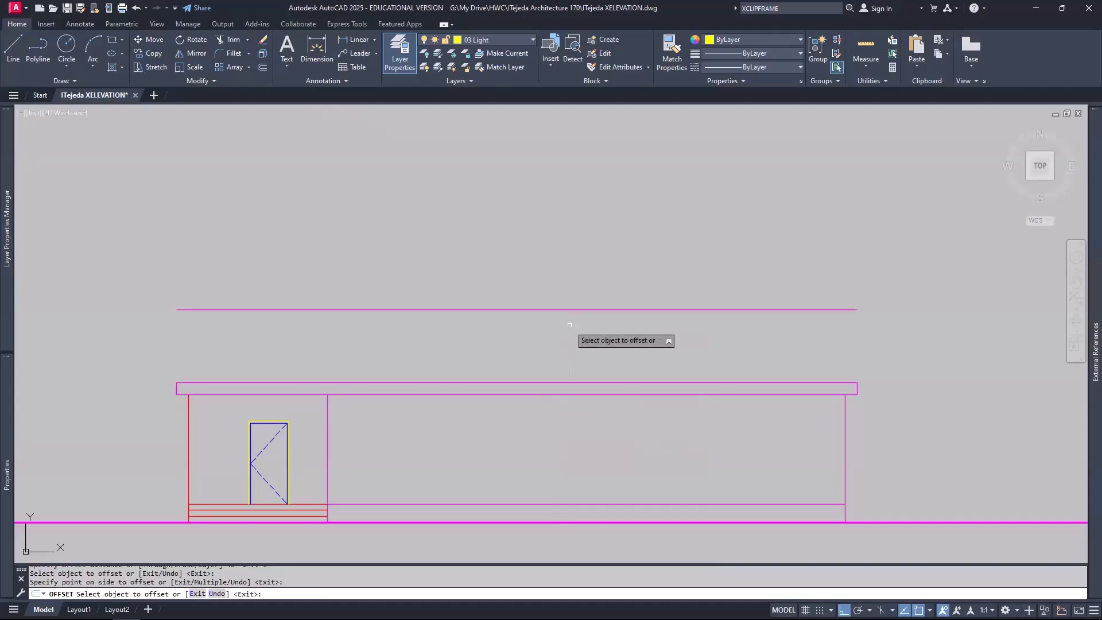
{"action": "key", "text": "Return"}
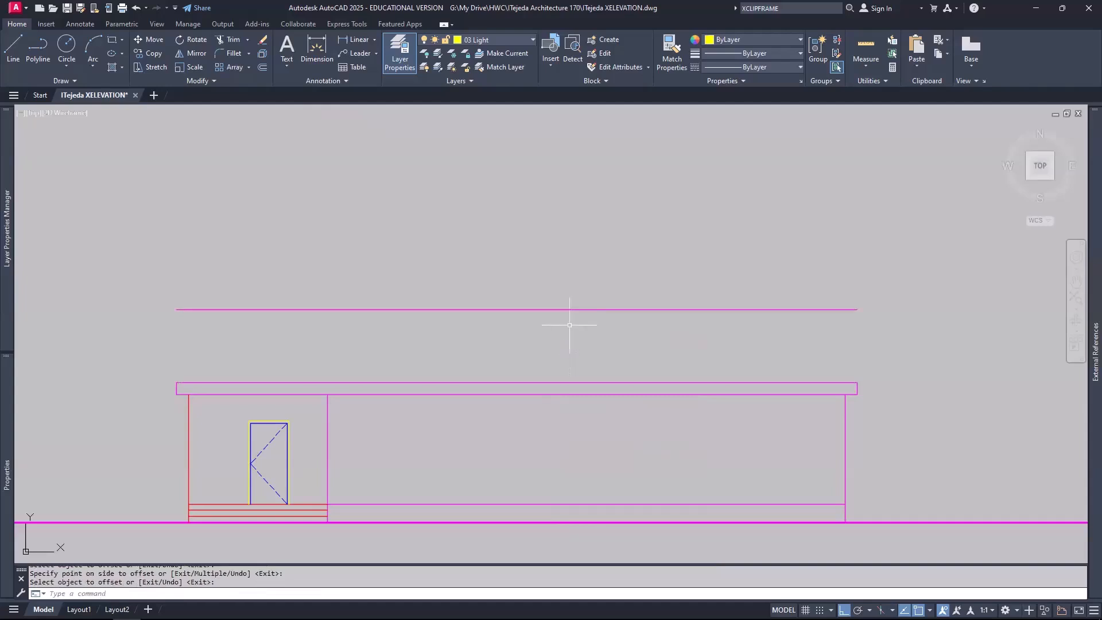
Step: Shorten the ridge line by 6' at both its left and right ends
{"action": "left_click", "coordinate": [316, 309]}
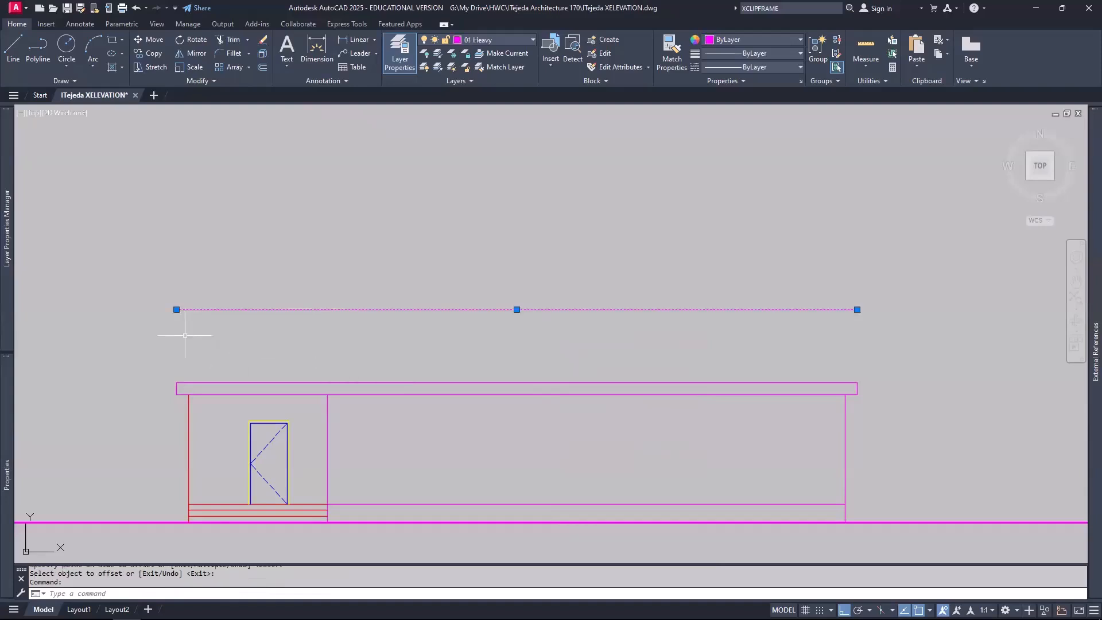
{"action": "mouse_move", "coordinate": [178, 312]}
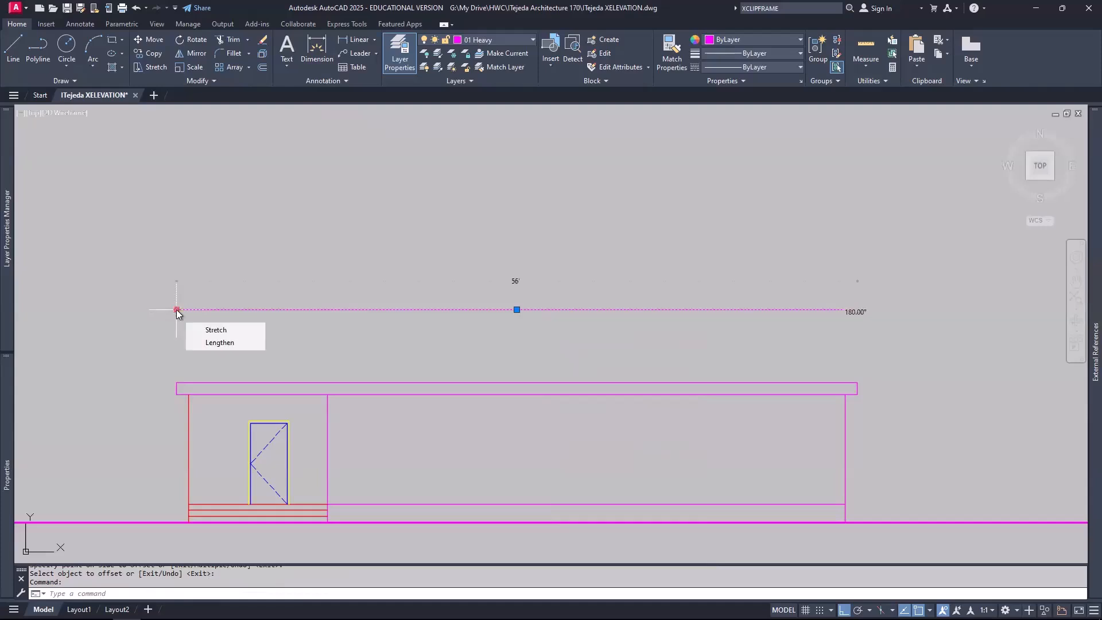
{"action": "left_click", "coordinate": [178, 312]}
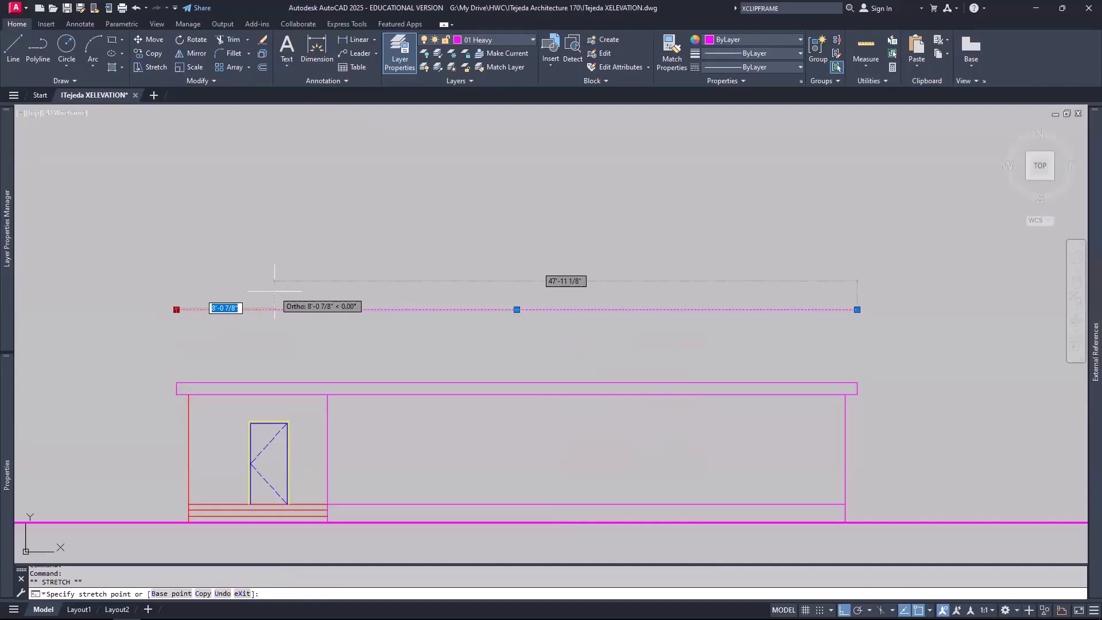
{"action": "type", "text": "6'"}
{"action": "key", "text": "Return"}
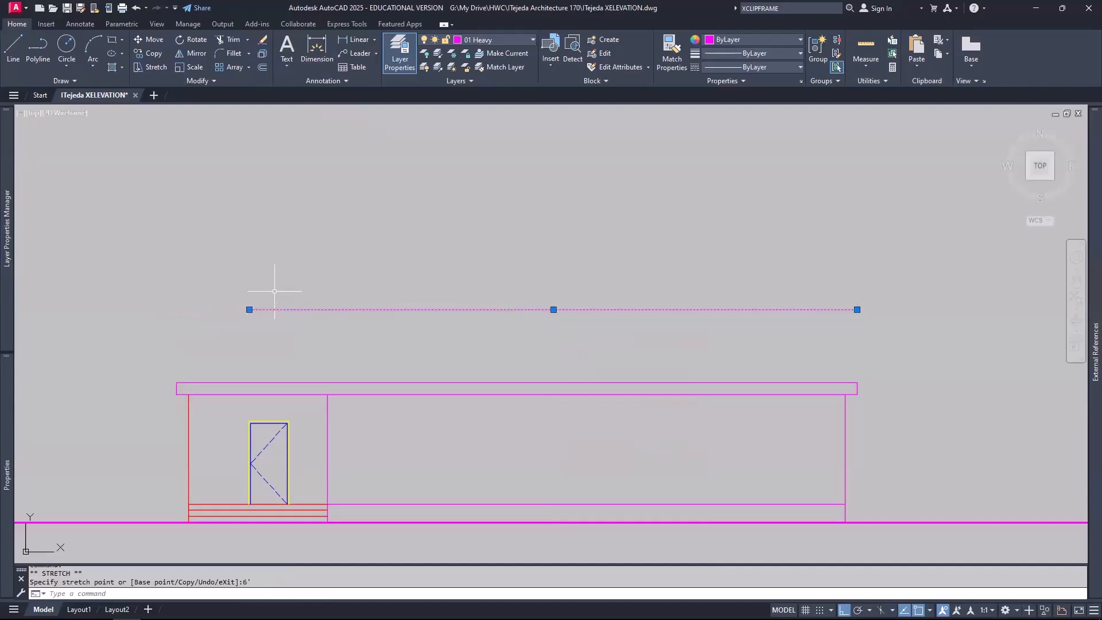
{"action": "left_click", "coordinate": [858, 310]}
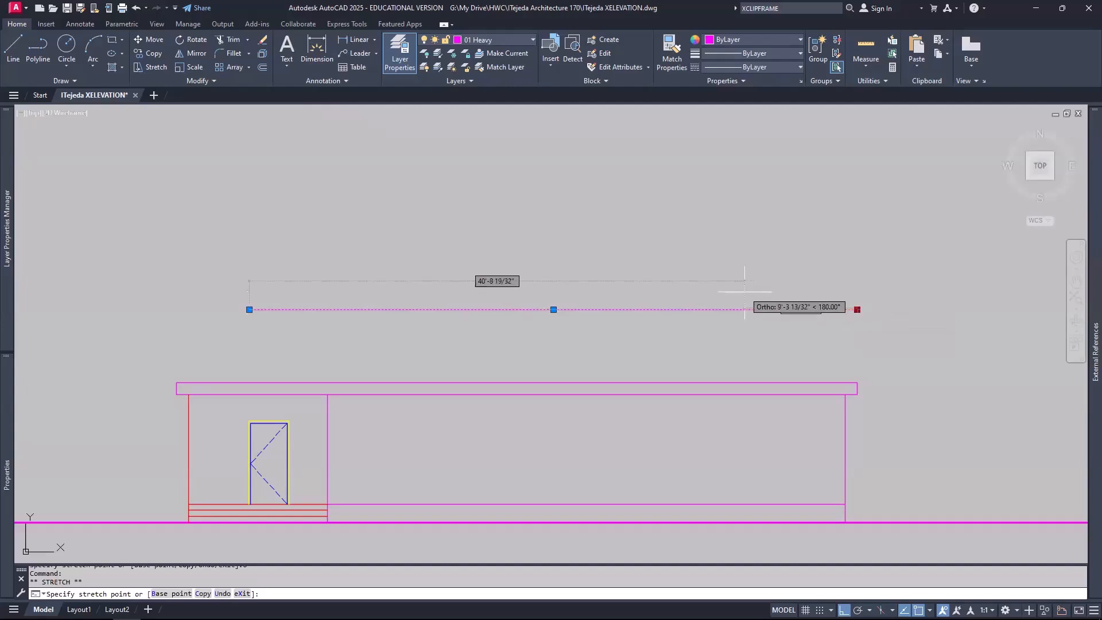
{"action": "type", "text": "6'"}
{"action": "key", "text": "Return"}
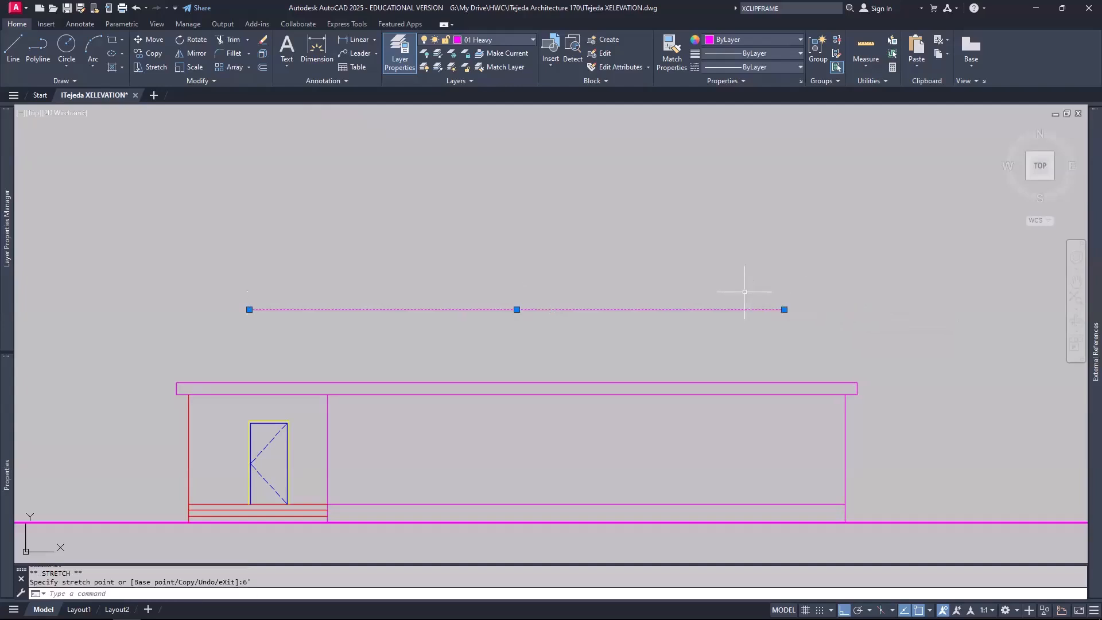
Step: Draw sloped roof lines joining each end of the ridge line to the eave's upper corner on the same side
{"action": "type", "text": "L"}
{"action": "key", "text": "Return"}
{"action": "left_click", "coordinate": [785, 309]}
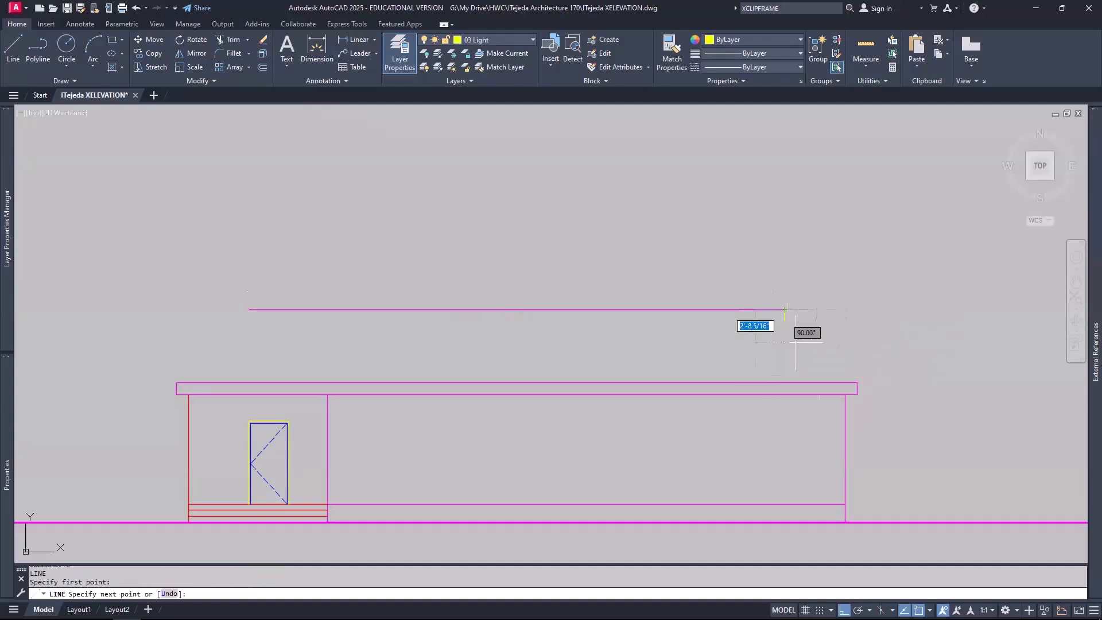
{"action": "left_click", "coordinate": [901, 404]}
{"action": "key", "text": "Return"}
{"action": "key", "text": "Return"}
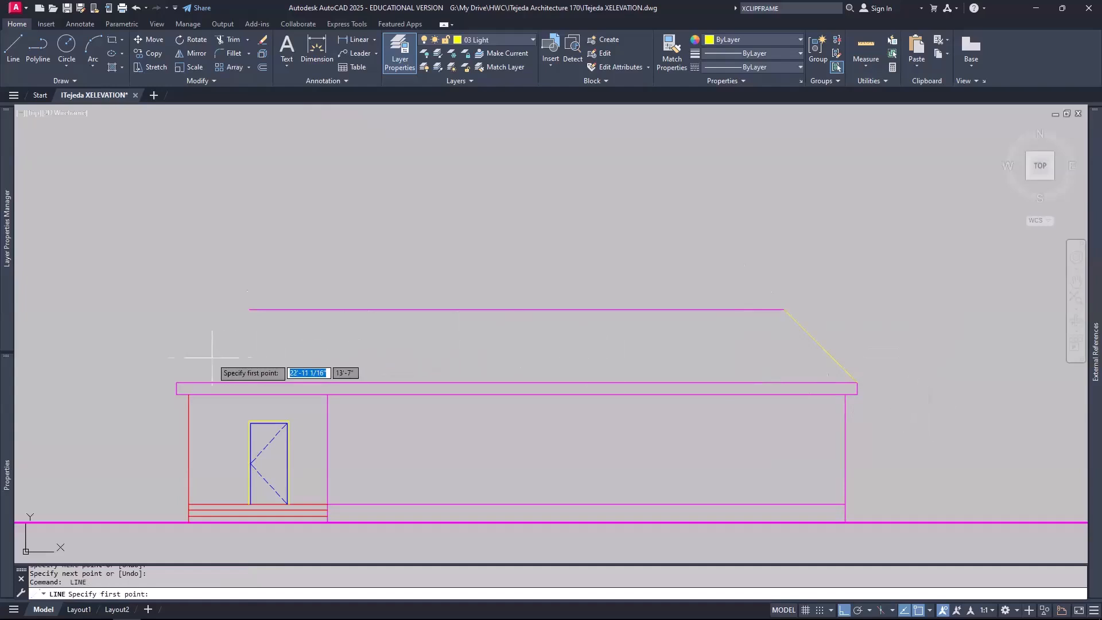
{"action": "left_click", "coordinate": [173, 380]}
{"action": "left_click", "coordinate": [251, 309]}
{"action": "key", "text": "Return"}
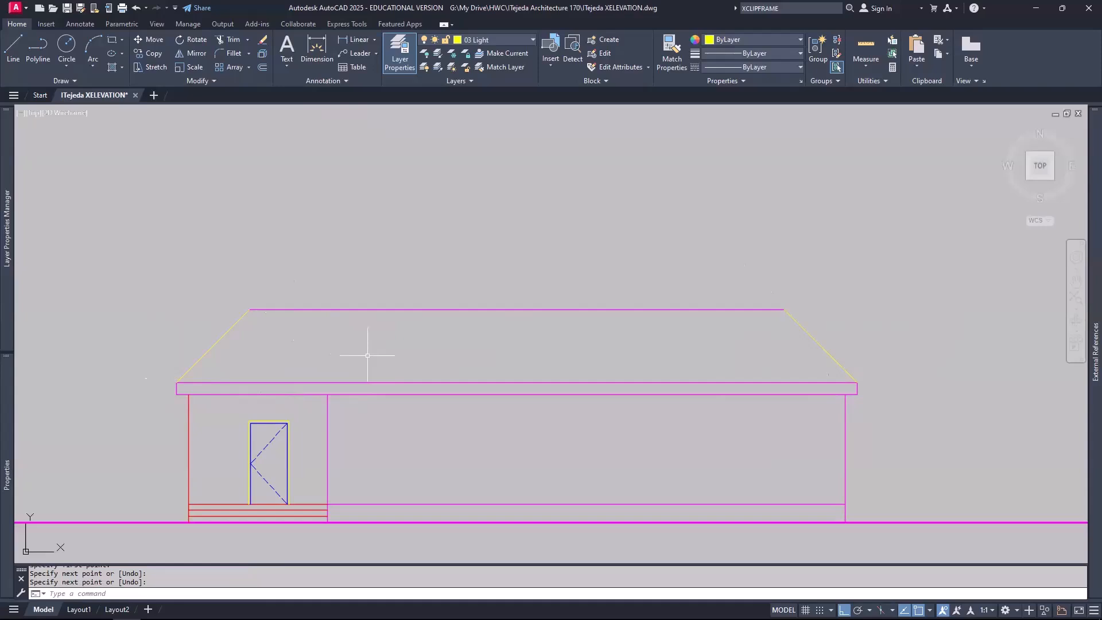
Step: Match the properties of both sloped roof lines to those of the ridge line
{"action": "type", "text": "ma"}
{"action": "key", "text": "Return"}
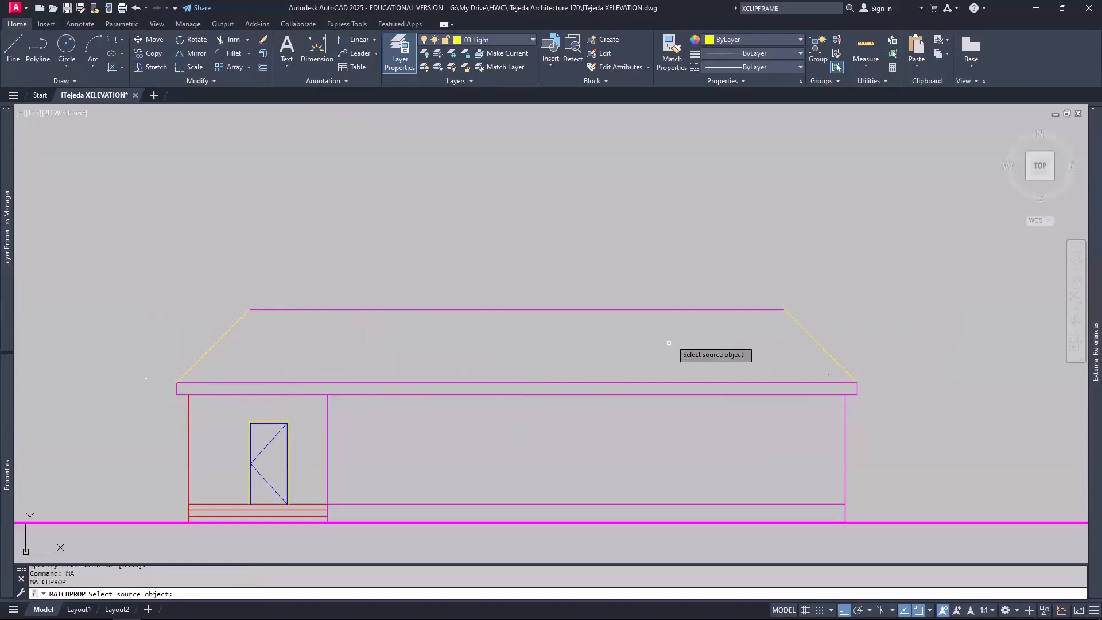
{"action": "left_click", "coordinate": [715, 309]}
{"action": "left_click", "coordinate": [848, 333]}
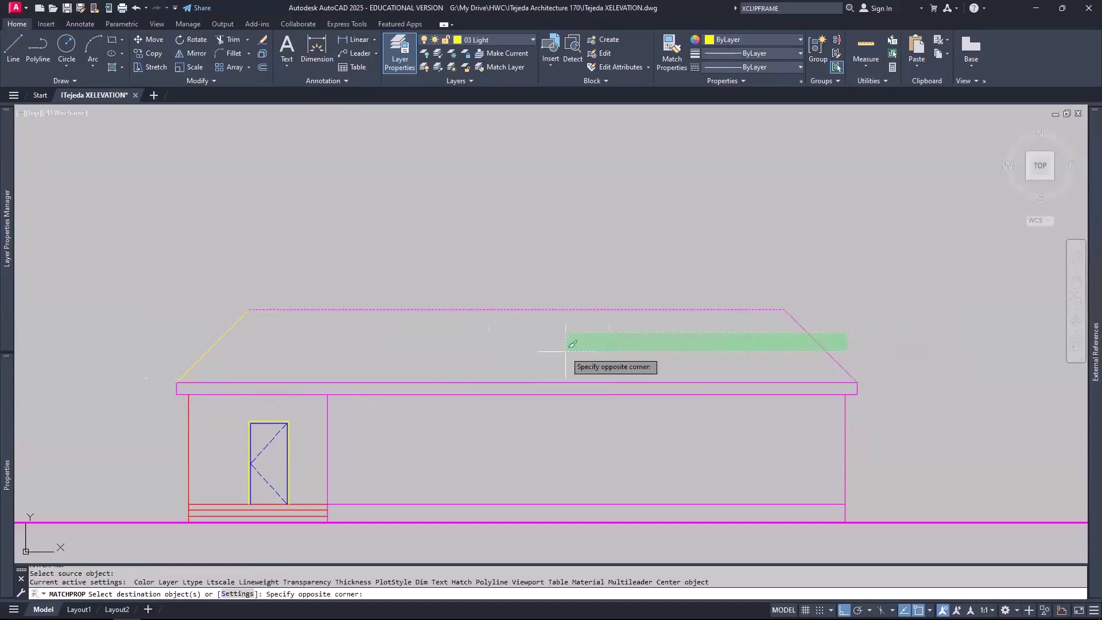
{"action": "left_click", "coordinate": [154, 360]}
{"action": "key", "text": "Return"}
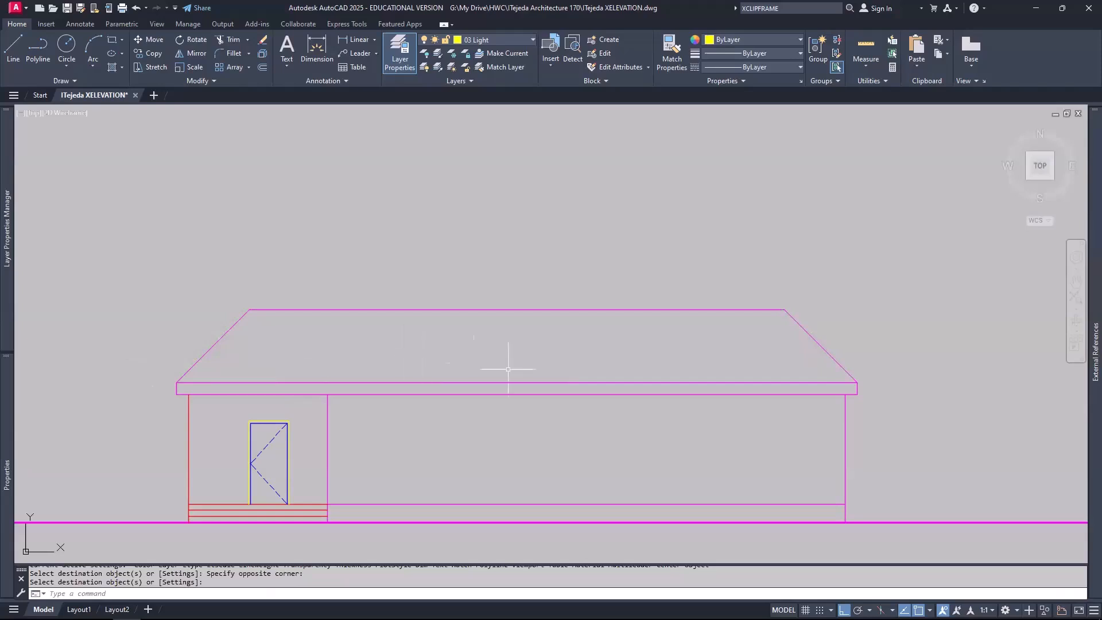
{"action": "scroll", "coordinate": [599, 386], "scroll_direction": "down", "scroll_amount": 4}
{"action": "middle_click_drag", "start_coordinate": [524, 386], "coordinate": [542, 412]}
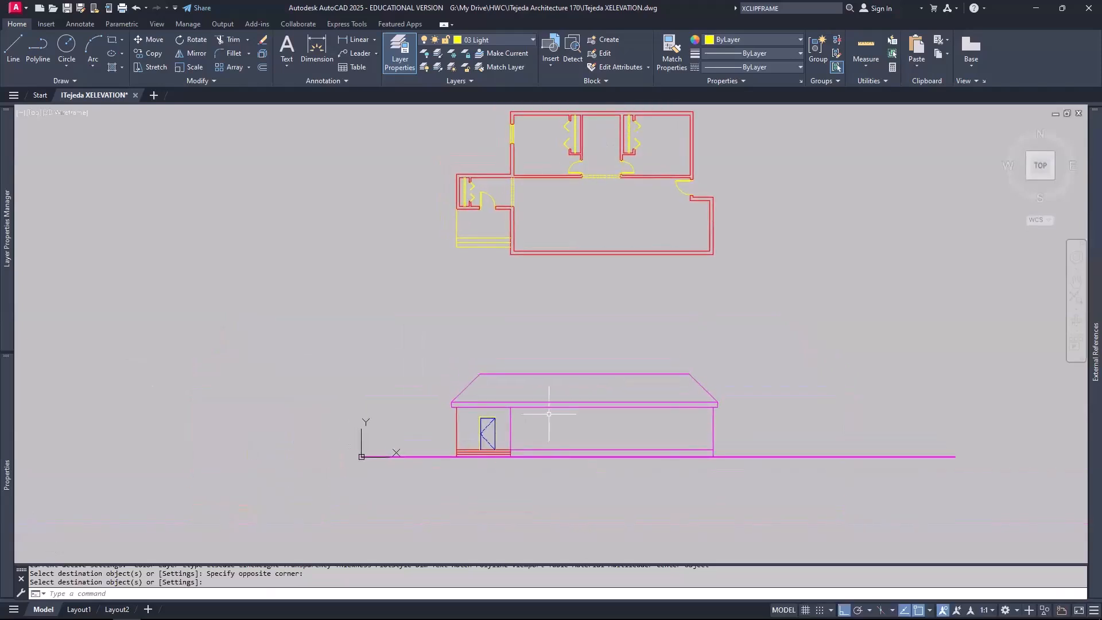
Step: Turn all layers of the drawing back on
{"action": "scroll", "coordinate": [549, 414], "scroll_direction": "down", "scroll_amount": 2}
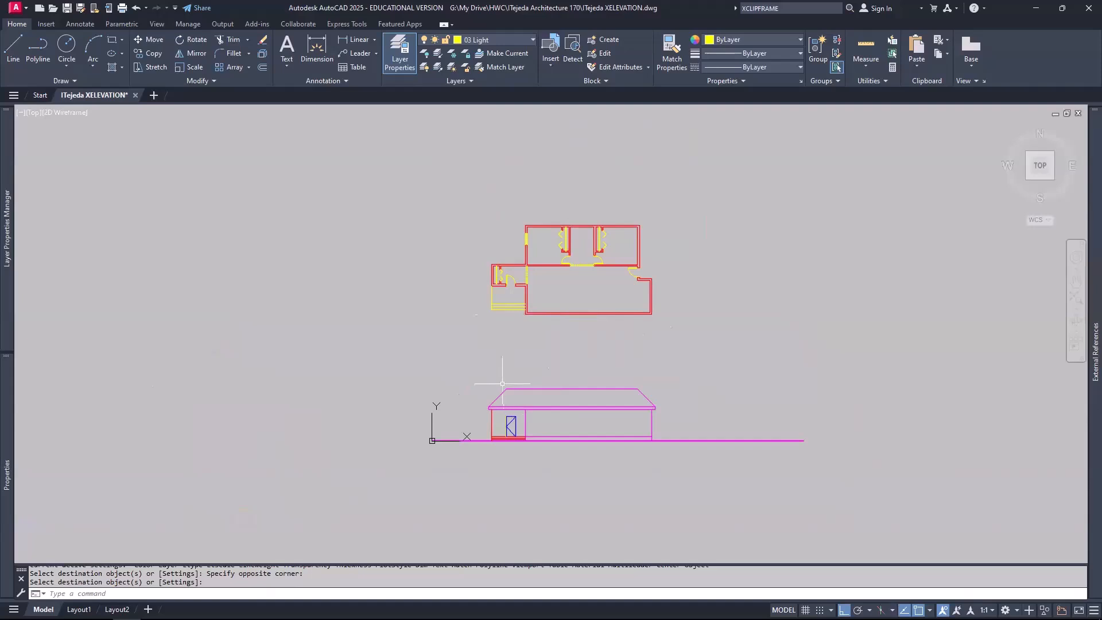
{"action": "left_click", "coordinate": [426, 68]}
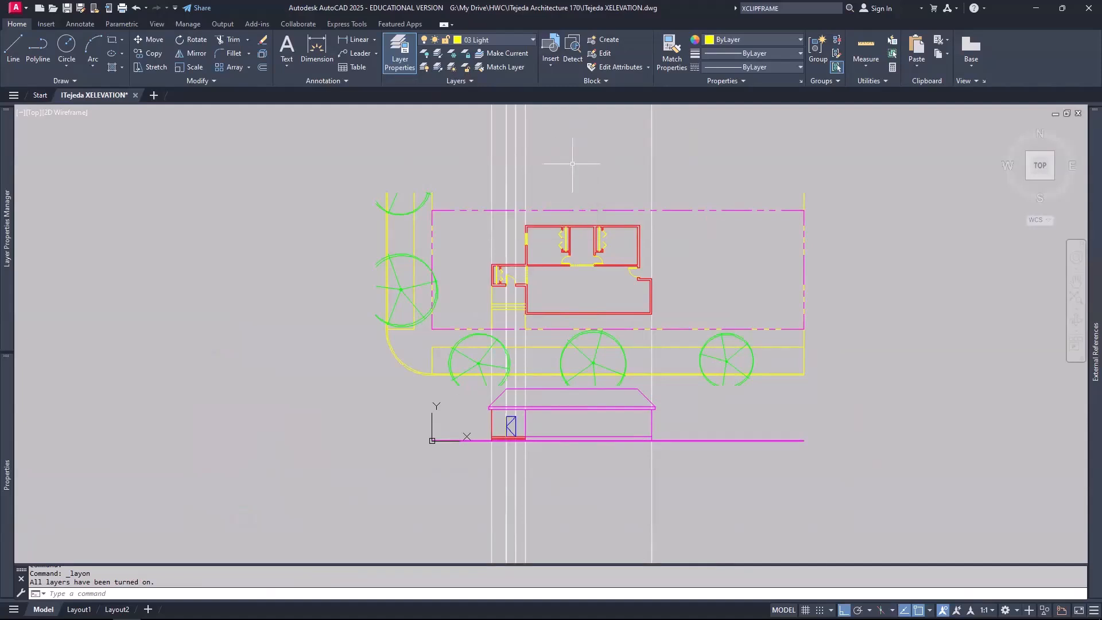
{"action": "scroll", "coordinate": [574, 196], "scroll_direction": "down", "scroll_amount": 8}
{"action": "middle_click_drag", "start_coordinate": [575, 213], "coordinate": [579, 294]}
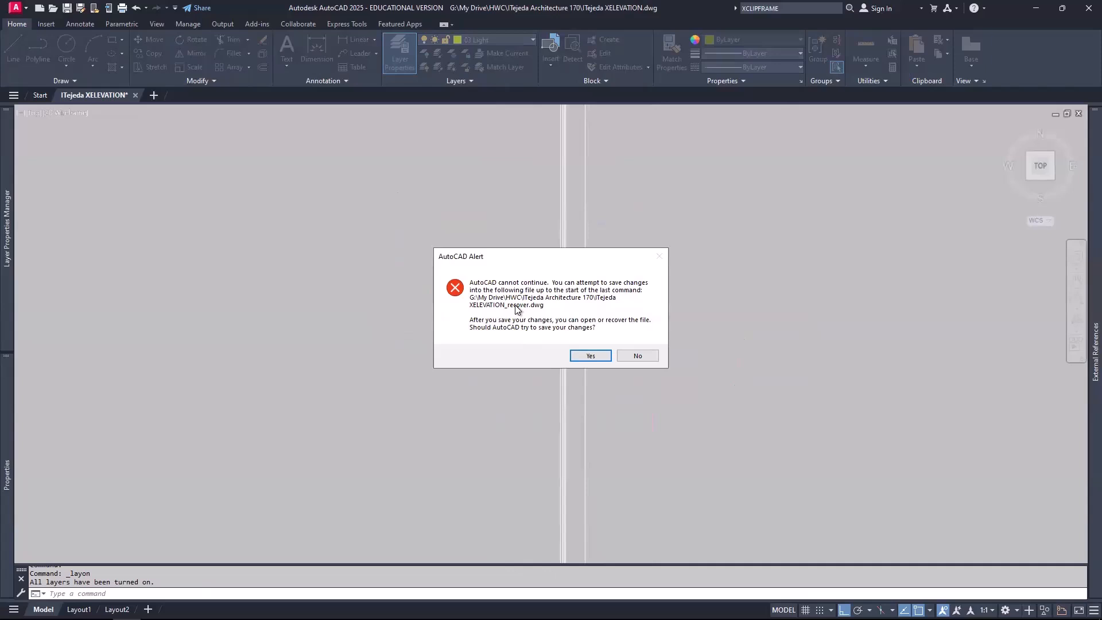
Step: Save the unsaved changes to the recovery file, then submit and close the AutoCAD error report
{"action": "left_click", "coordinate": [591, 356]}
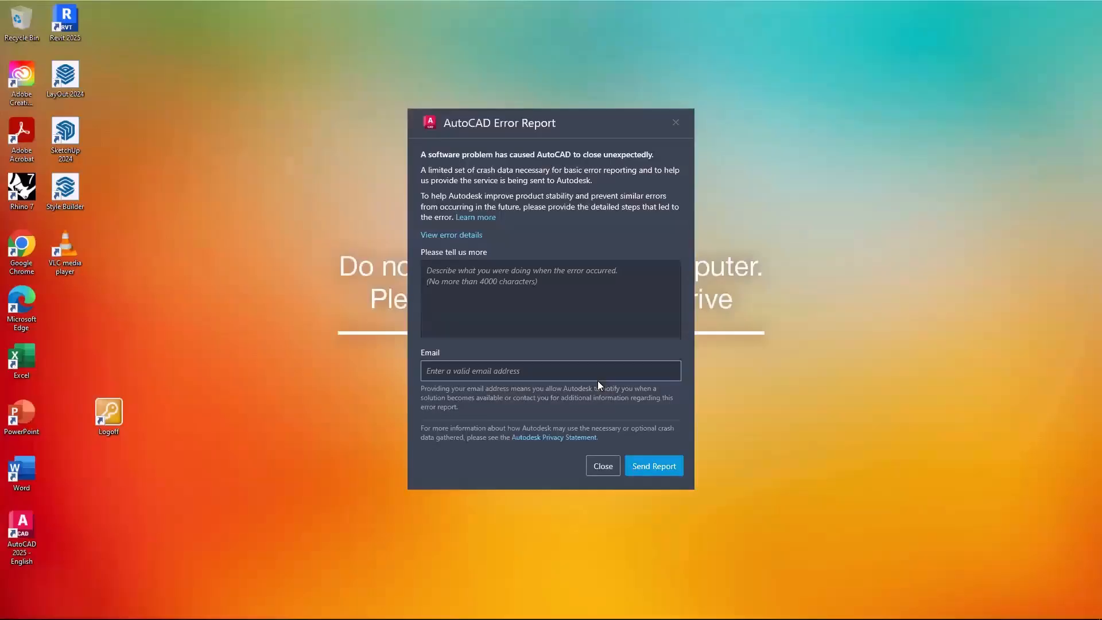
{"action": "left_click", "coordinate": [646, 466]}
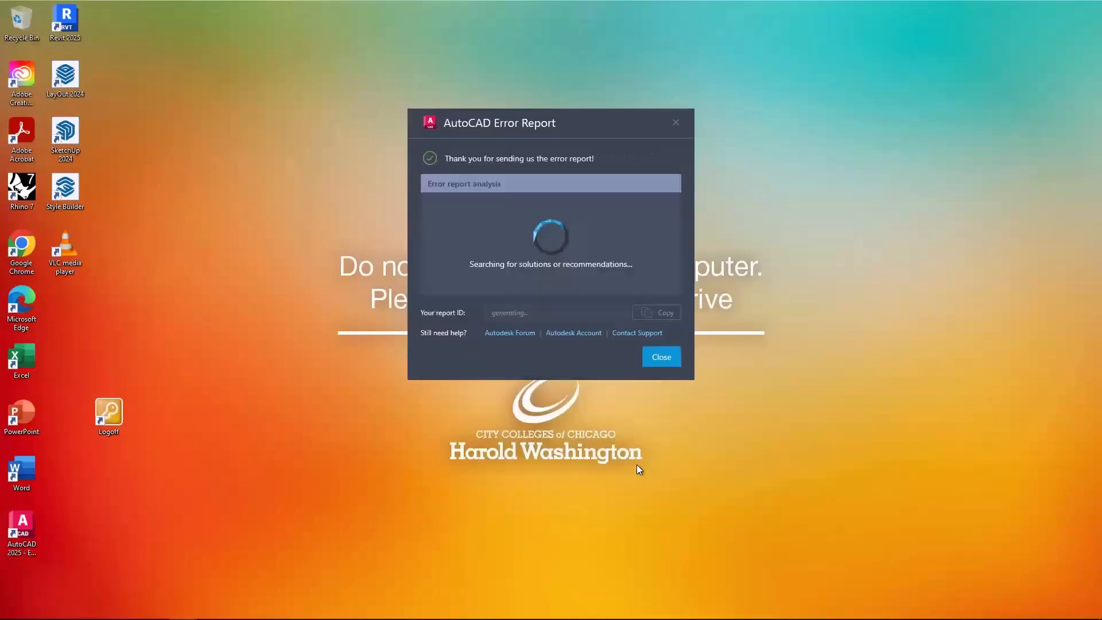
{"action": "left_click", "coordinate": [661, 359]}
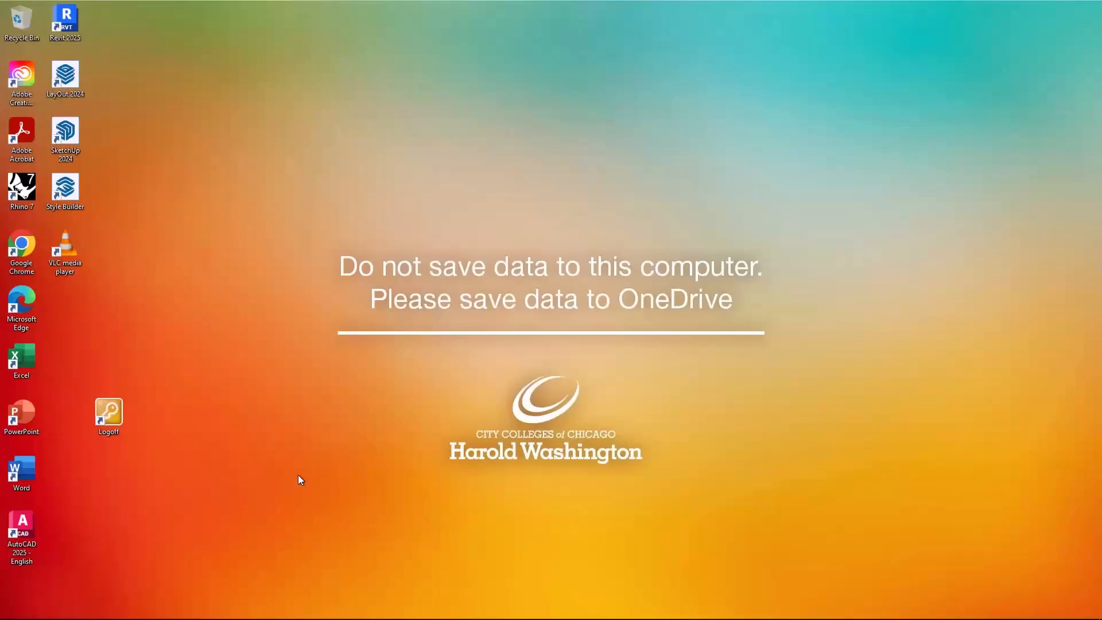
Step: Restart AutoCAD 2025 and list the backup files of the XELEVATION drawing in the Drawing Recovery Manager
{"action": "double_click", "coordinate": [23, 529]}
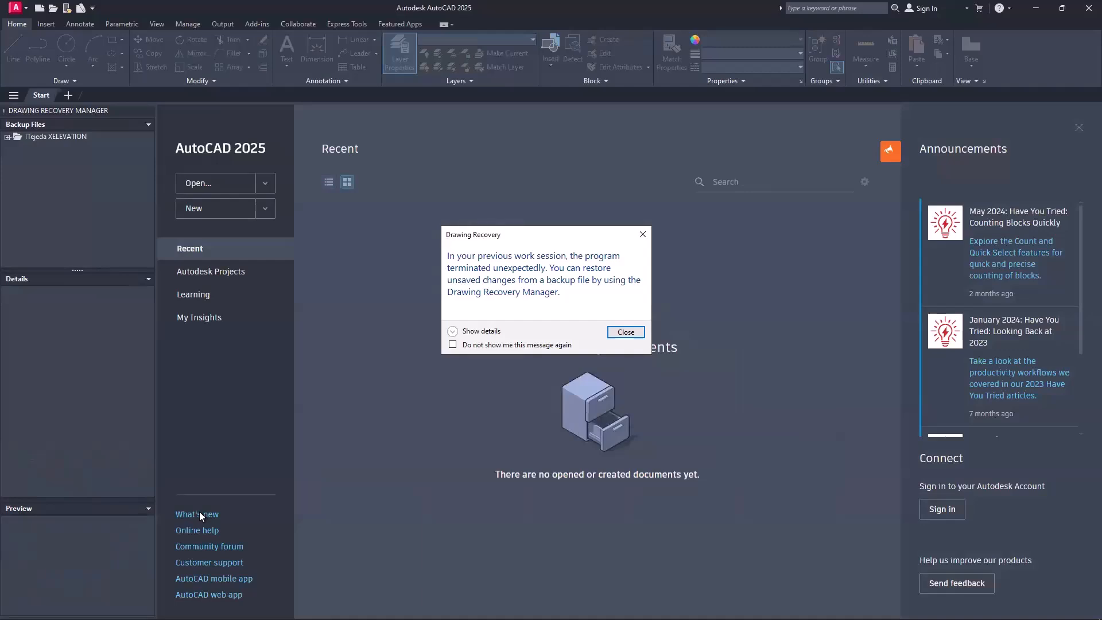
{"action": "left_click", "coordinate": [624, 333]}
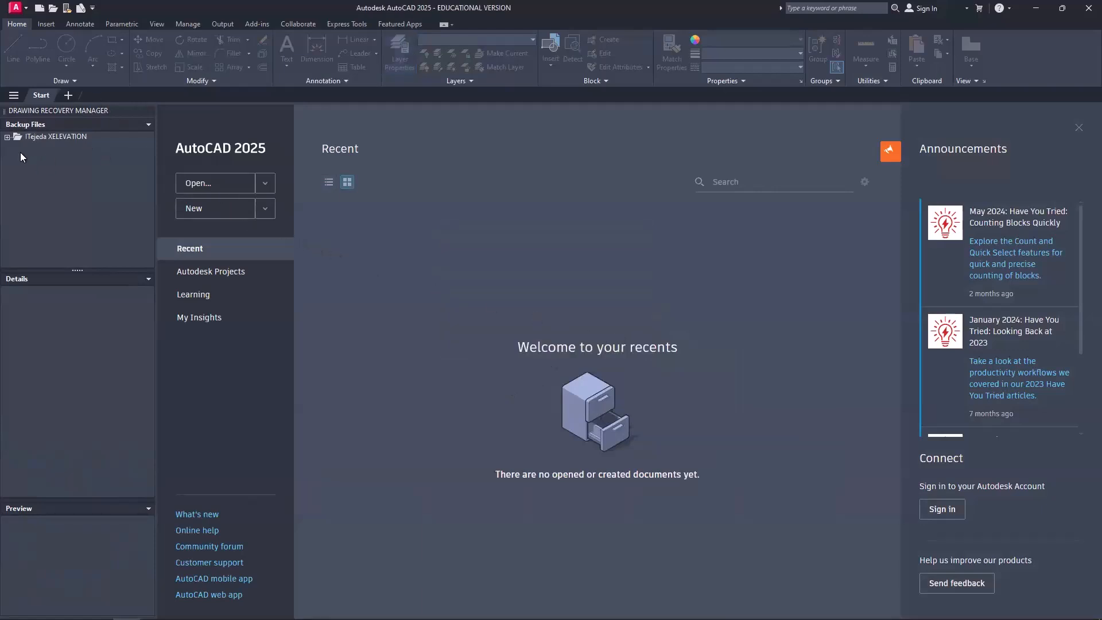
{"action": "left_click", "coordinate": [6, 137]}
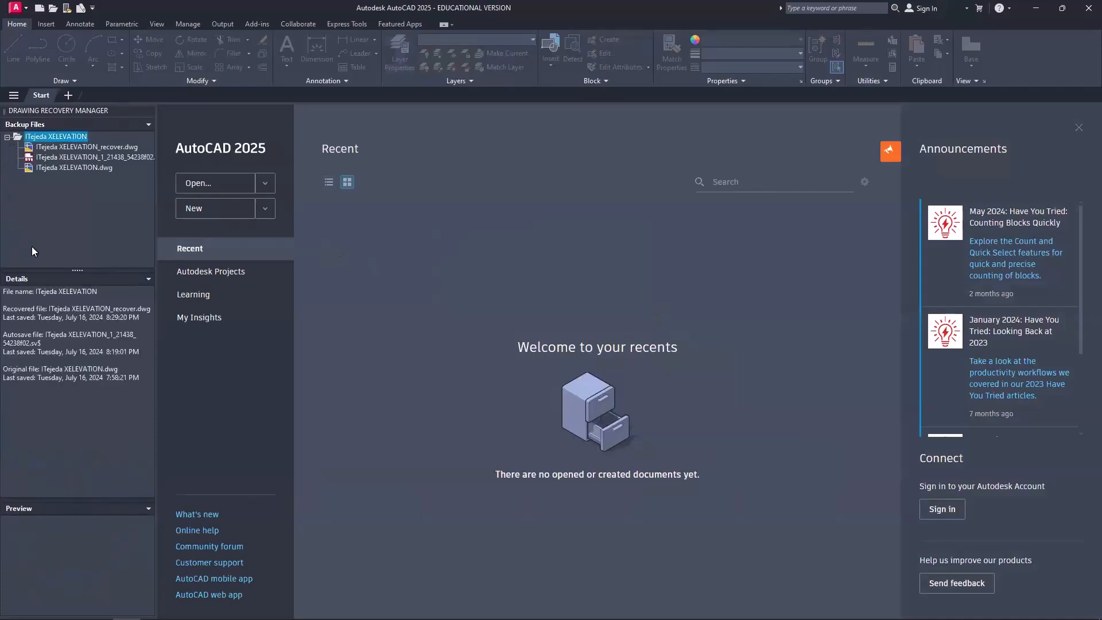
Step: Compare the last-saved times of the recovered, original and autosave versions of the XELEVATION drawing
{"action": "left_click", "coordinate": [79, 148]}
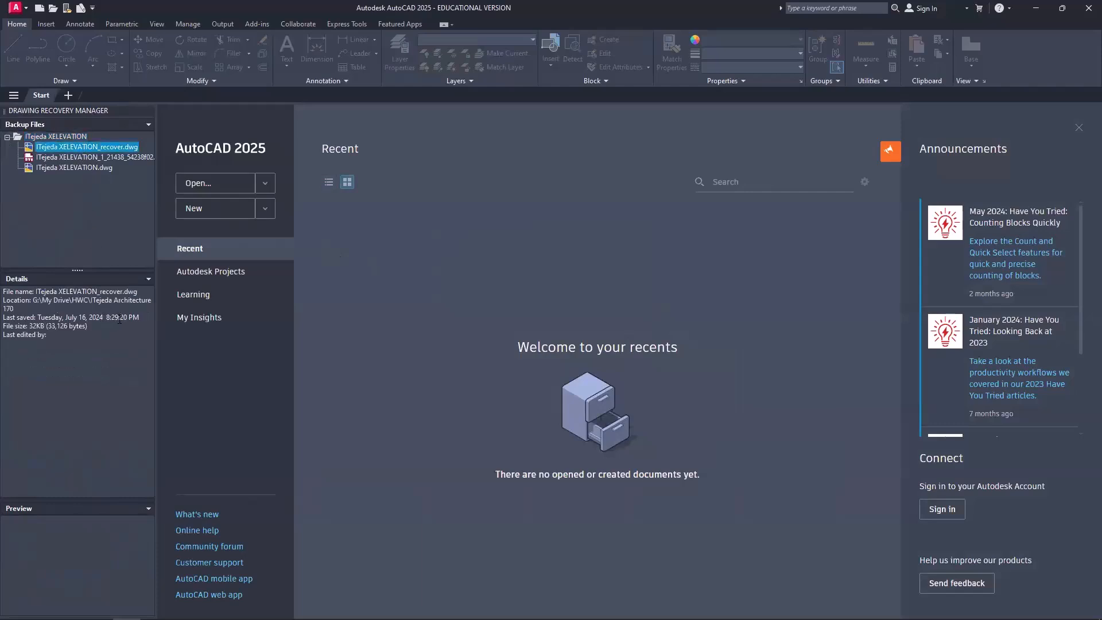
{"action": "left_click", "coordinate": [67, 167]}
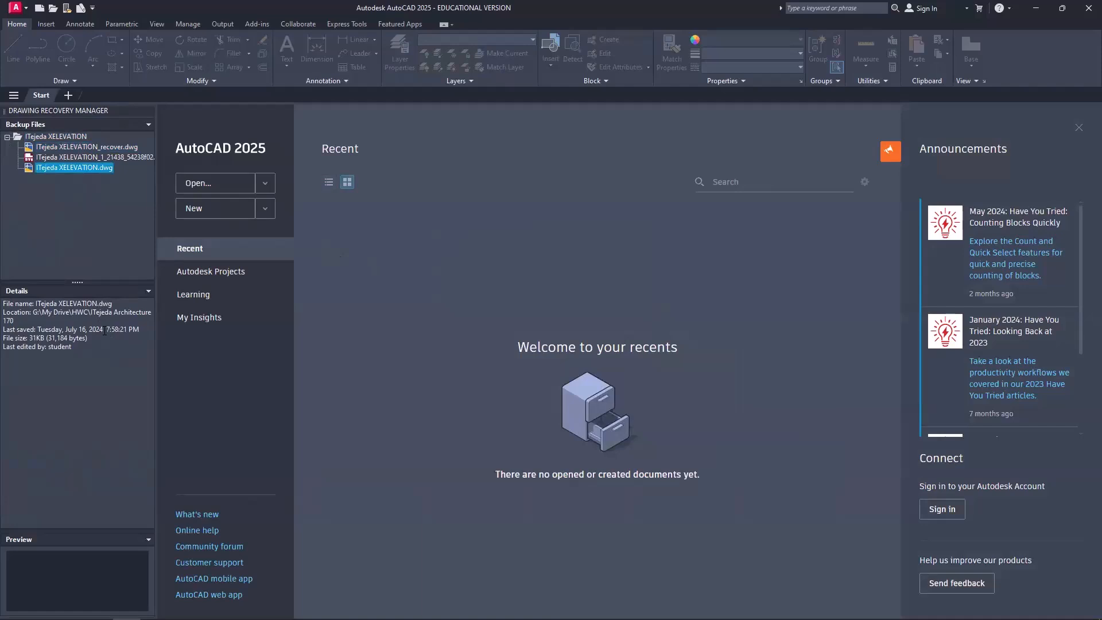
{"action": "left_click", "coordinate": [81, 156]}
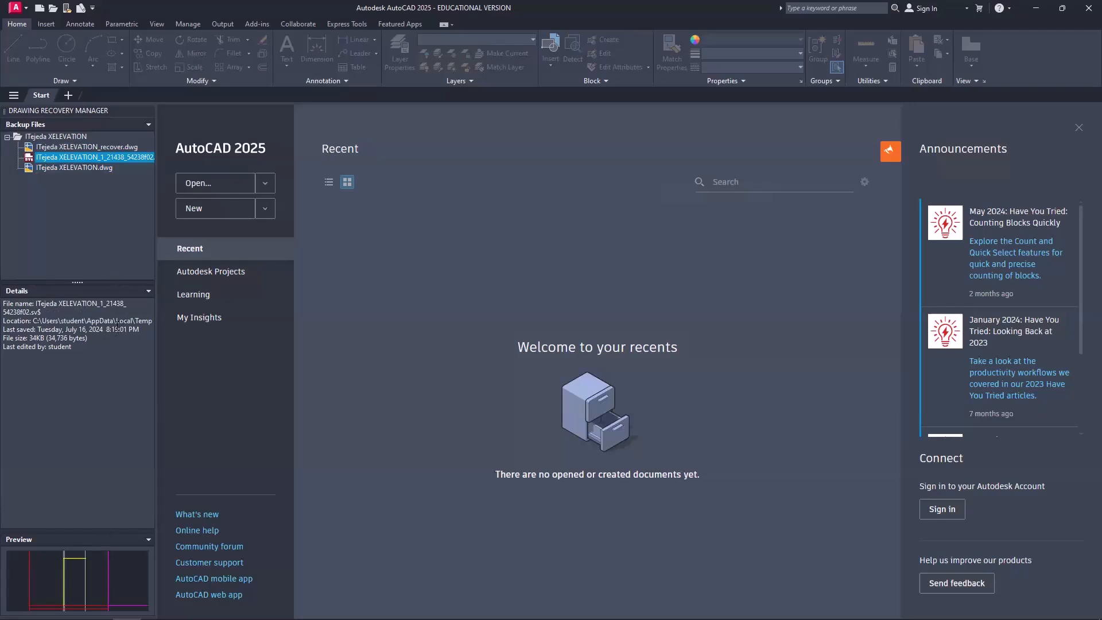
{"action": "left_click", "coordinate": [91, 147]}
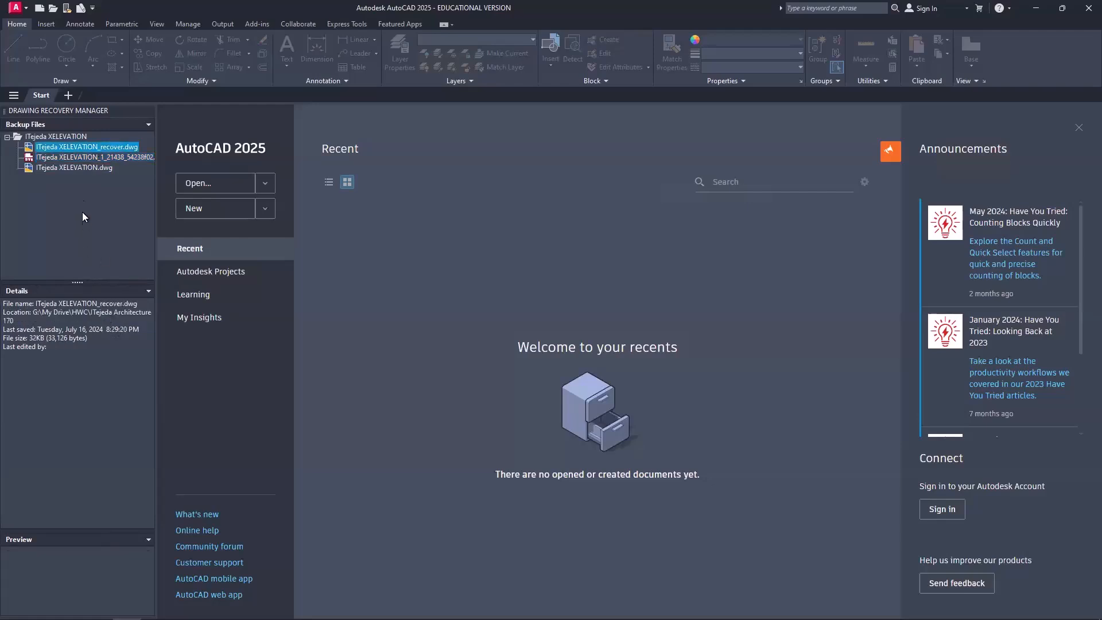
Step: Open and recover the XELEVATION_recover.dwg backup, then close the Drawing Recovery Manager
{"action": "double_click", "coordinate": [56, 149]}
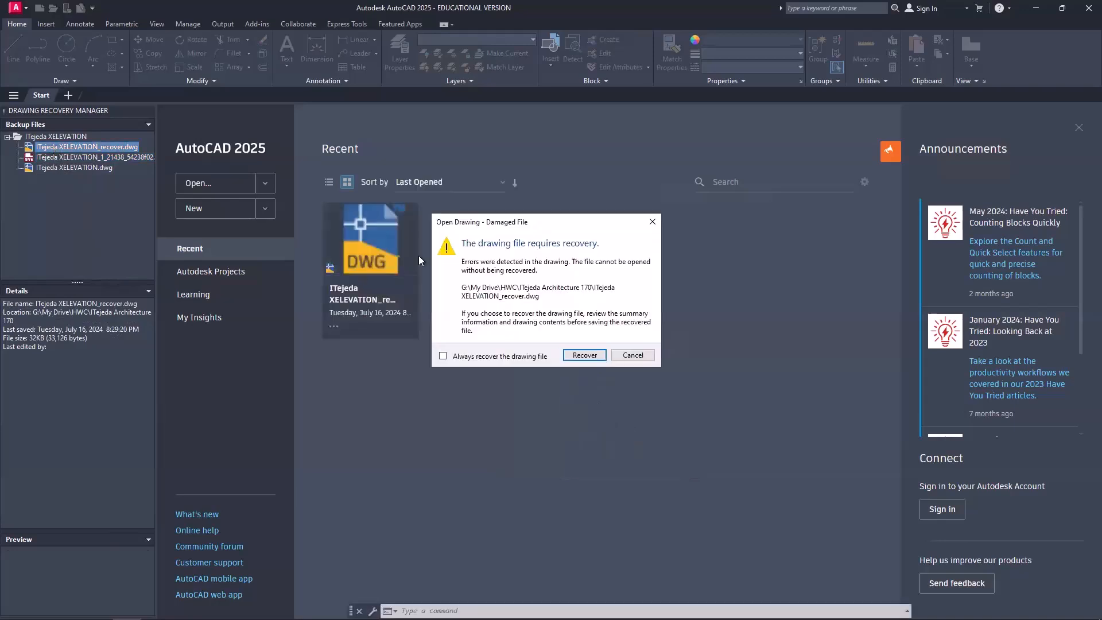
{"action": "left_click", "coordinate": [580, 355]}
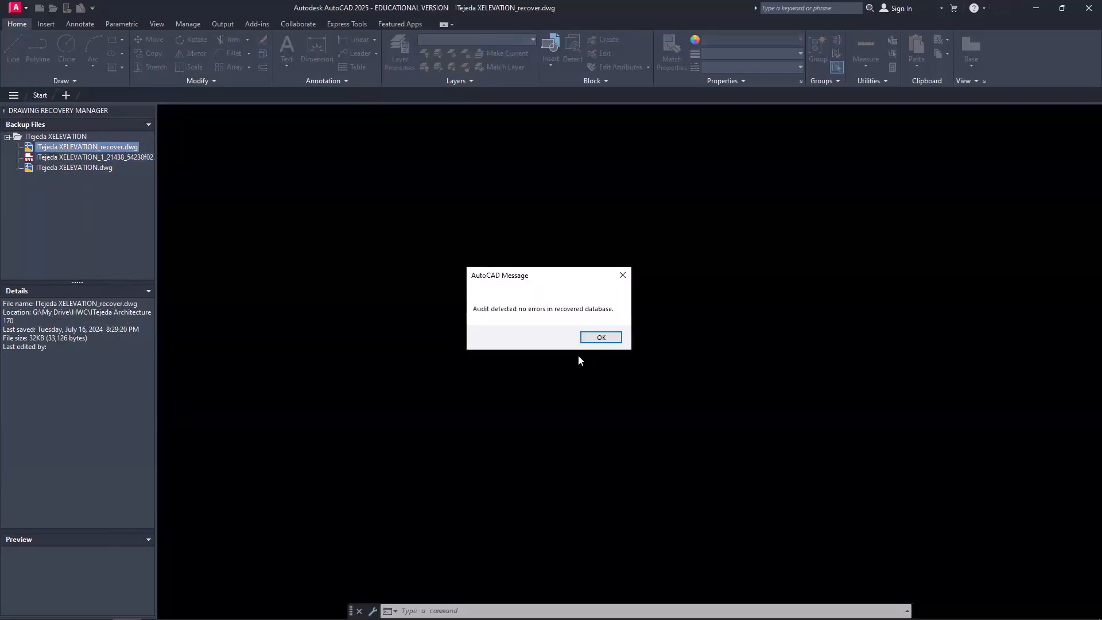
{"action": "left_click", "coordinate": [609, 340]}
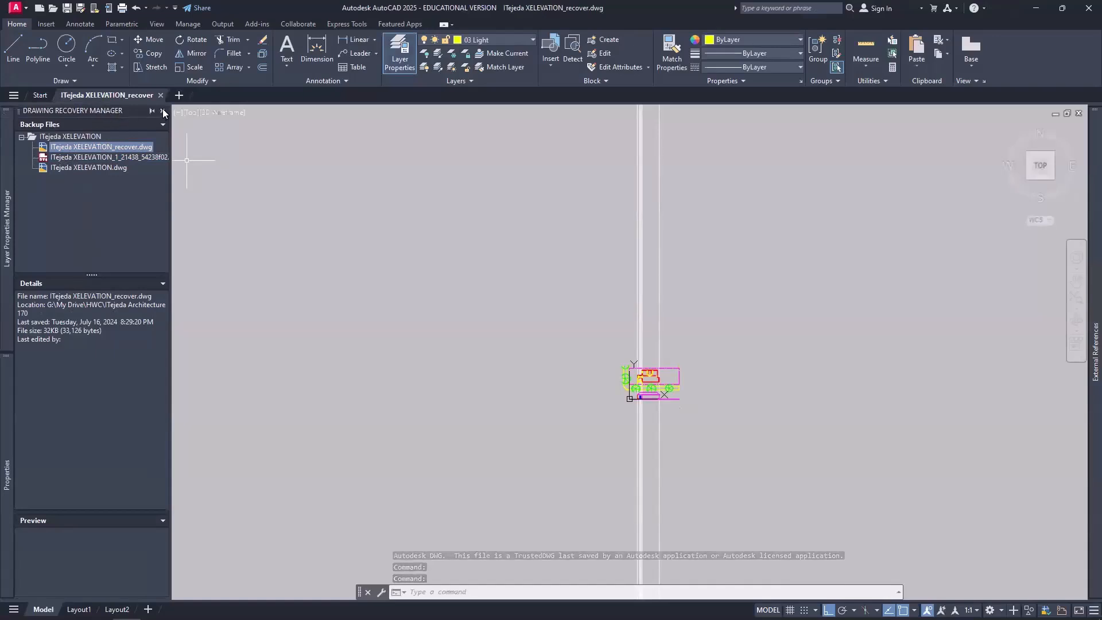
{"action": "left_click", "coordinate": [162, 111]}
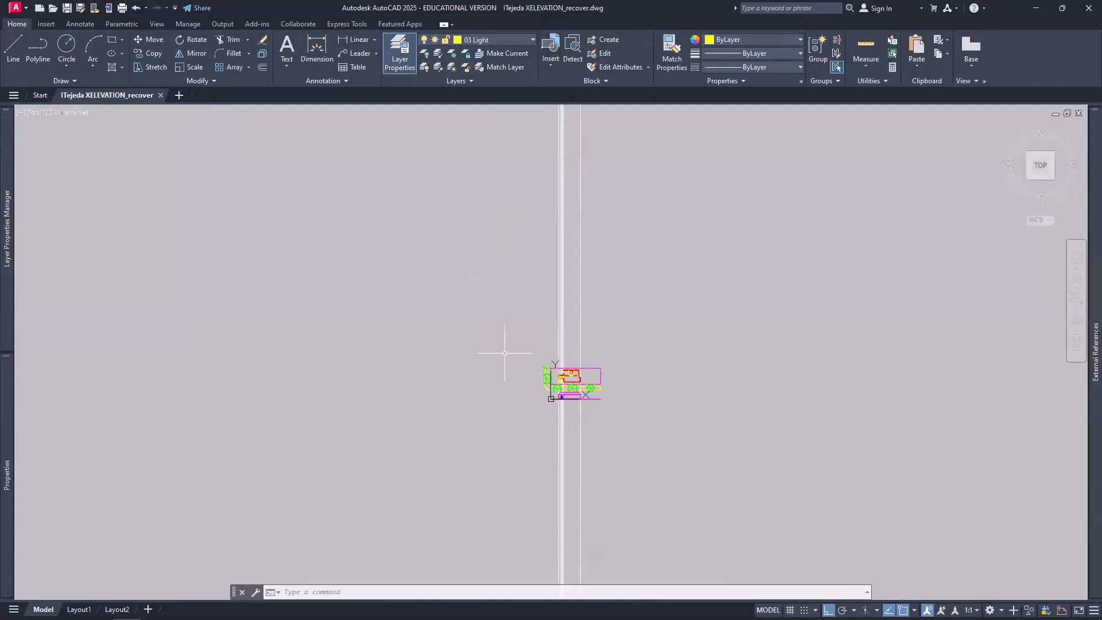
Step: Save the recovered drawing under the original XELEVATION file name, replacing the existing file
{"action": "type", "text": "SAVEAS"}
{"action": "key", "text": "Return"}
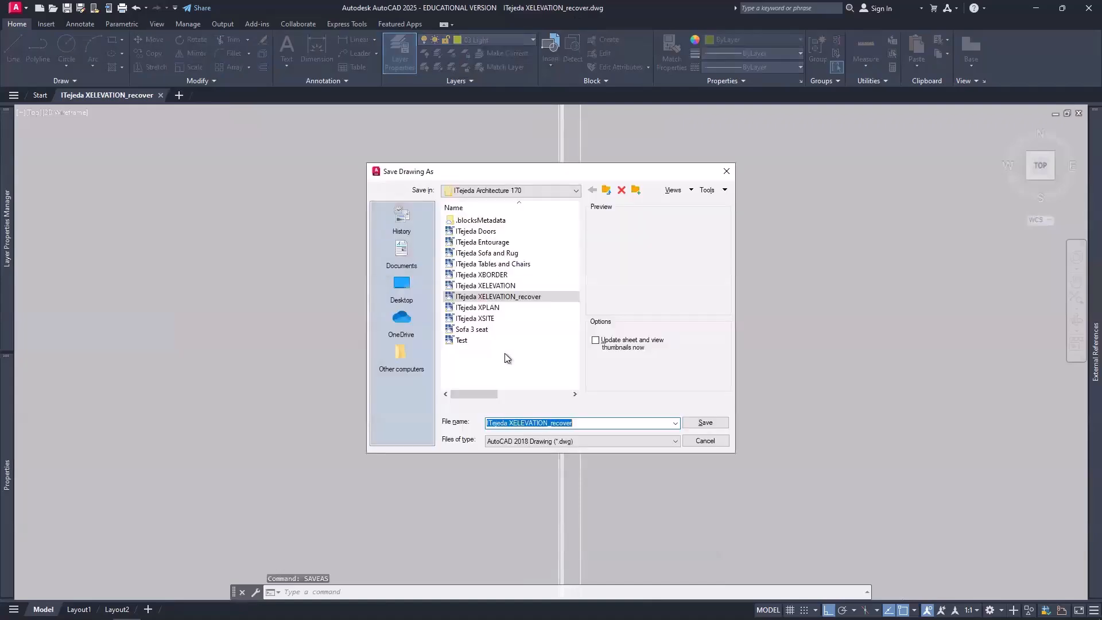
{"action": "left_click", "coordinate": [494, 287]}
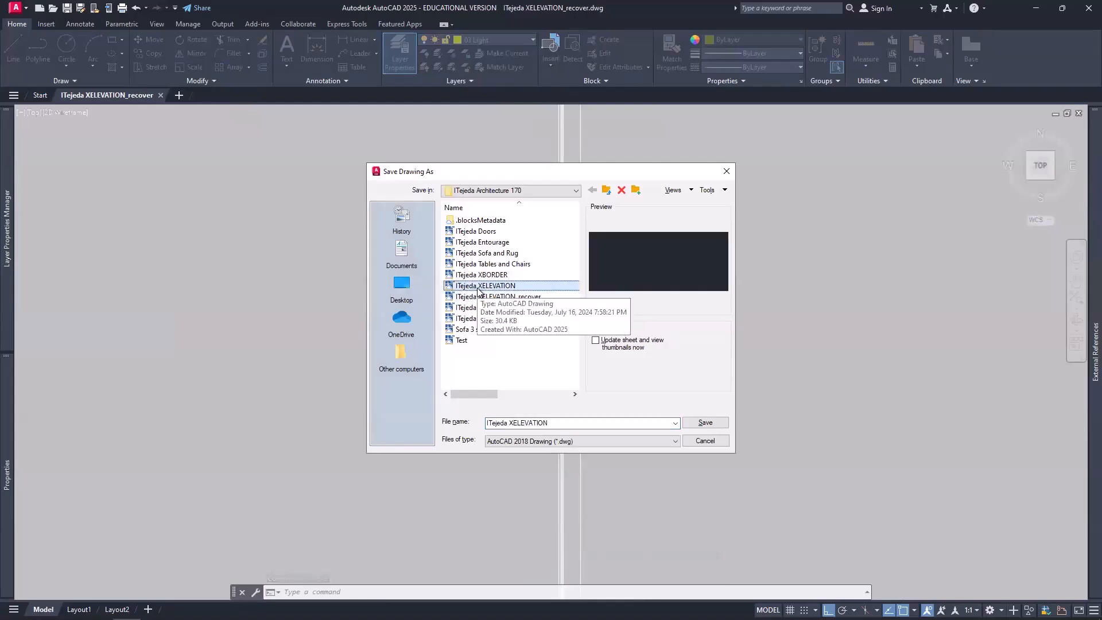
{"action": "left_click", "coordinate": [699, 423]}
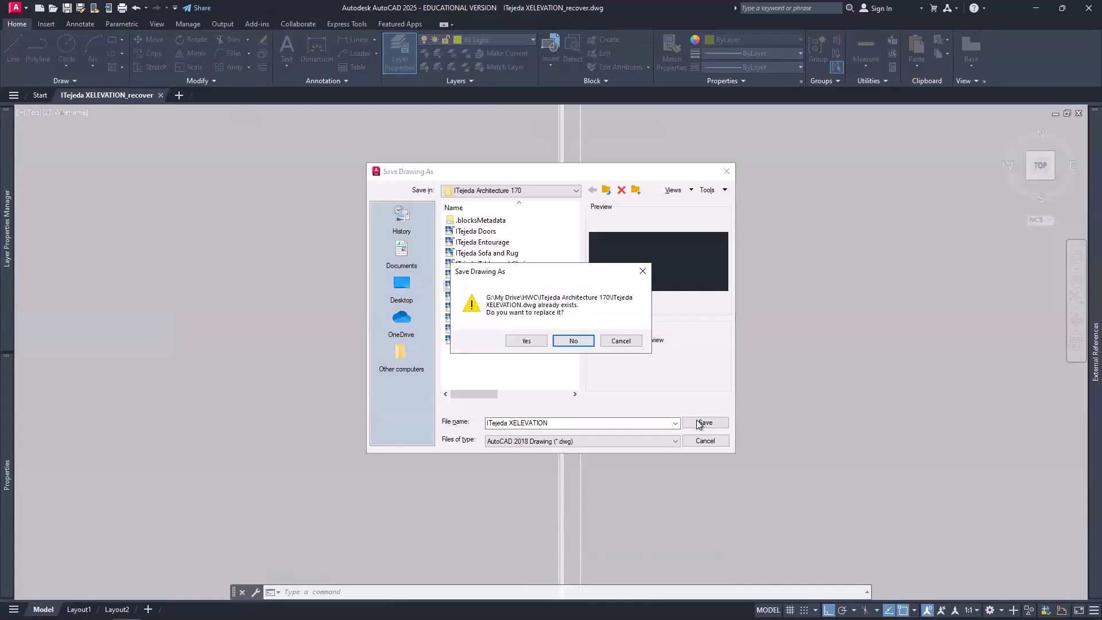
{"action": "left_click", "coordinate": [528, 343]}
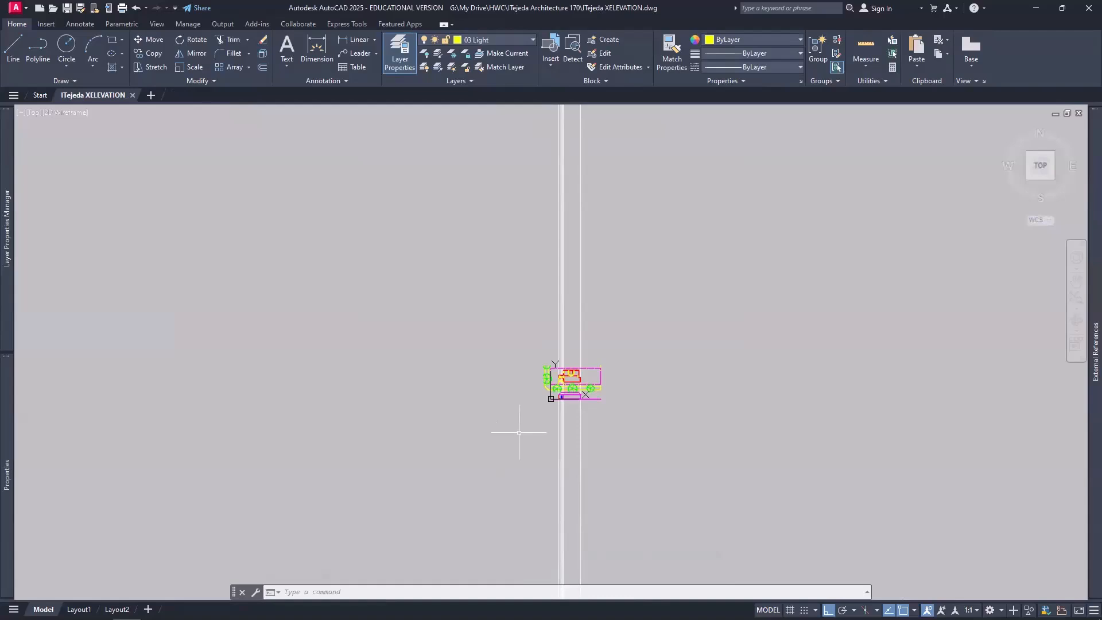
Step: Copy the referenced site and floor plan about 173' straight to the left of the original
{"action": "type", "text": "Z"}
{"action": "key", "text": "Return"}
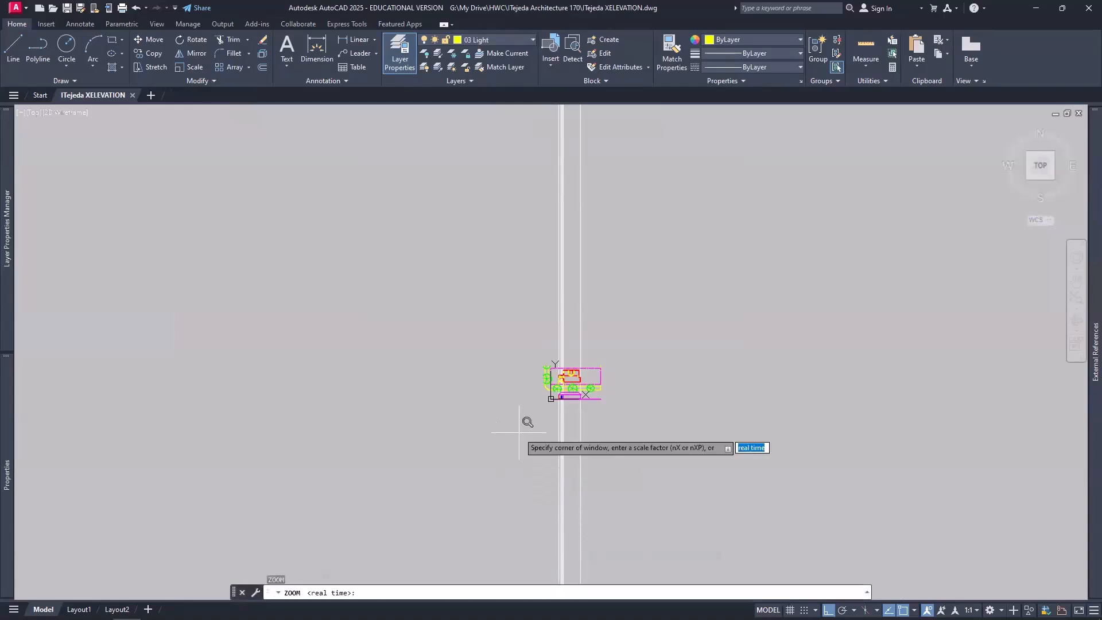
{"action": "key", "text": "Return"}
{"action": "type", "text": "e"}
{"action": "key", "text": "Return"}
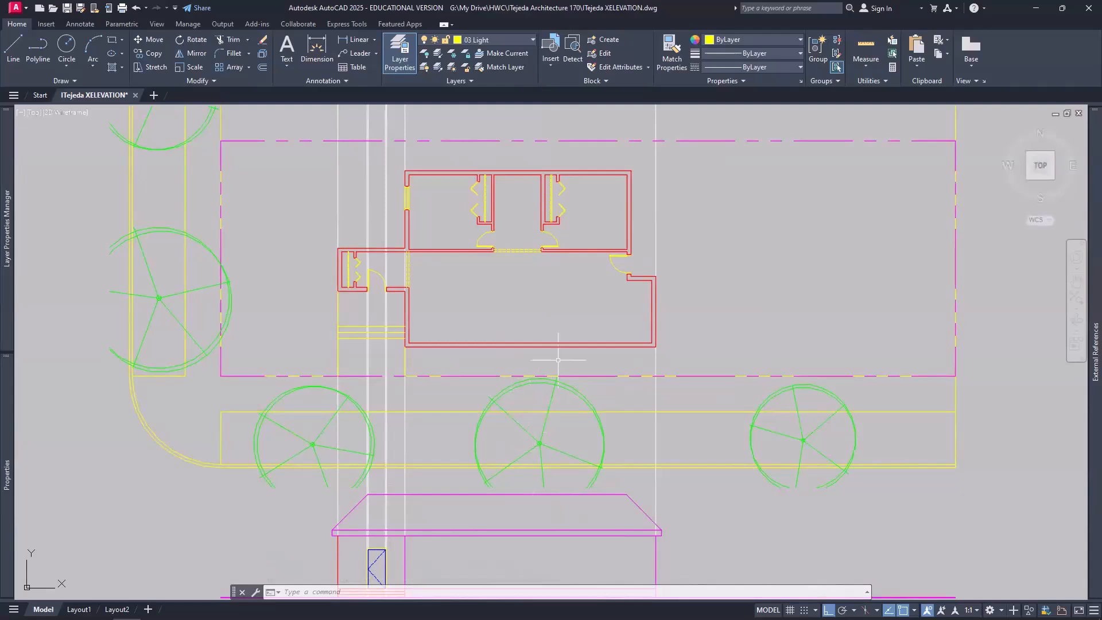
{"action": "scroll", "coordinate": [558, 360], "scroll_direction": "down", "scroll_amount": 4}
{"action": "middle_click_drag", "start_coordinate": [529, 448], "coordinate": [641, 451]}
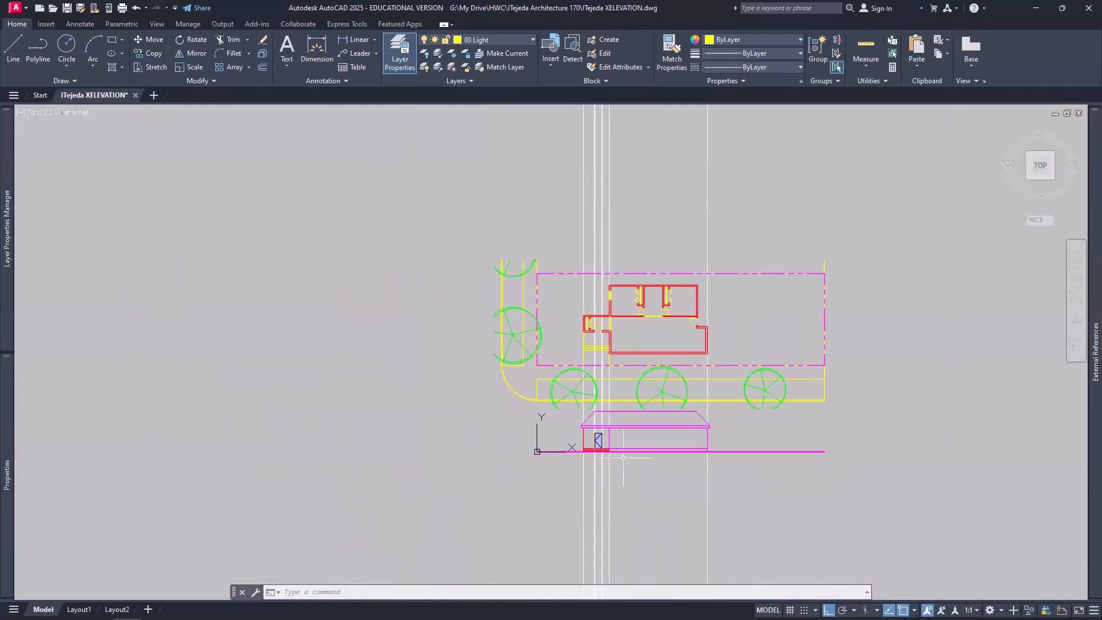
{"action": "type", "text": "o"}
{"action": "key", "text": "Return"}
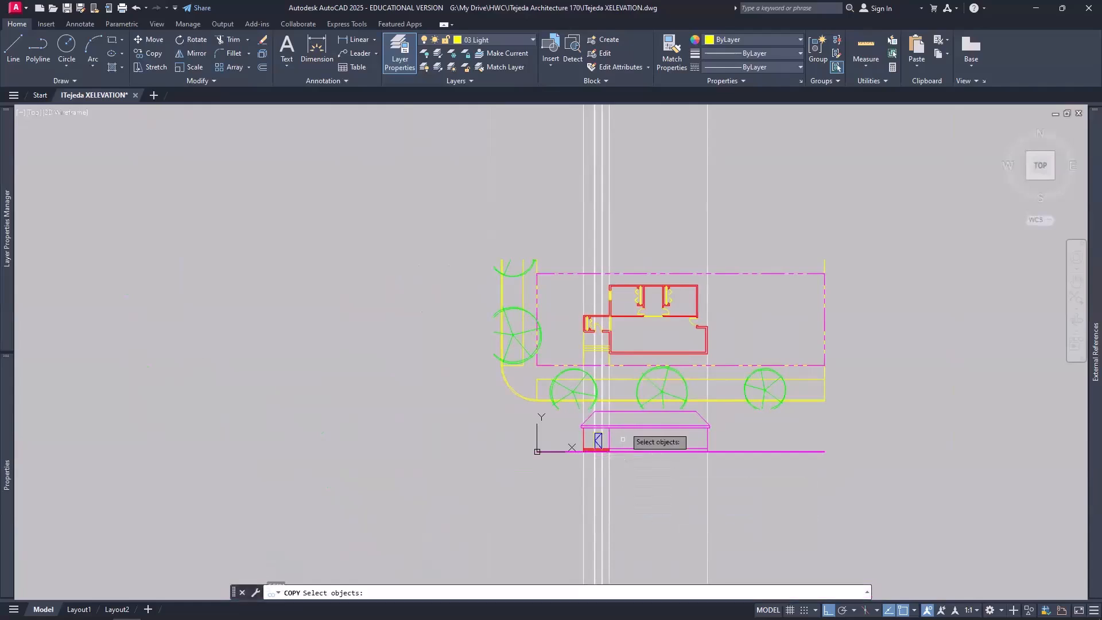
{"action": "left_click", "coordinate": [675, 274]}
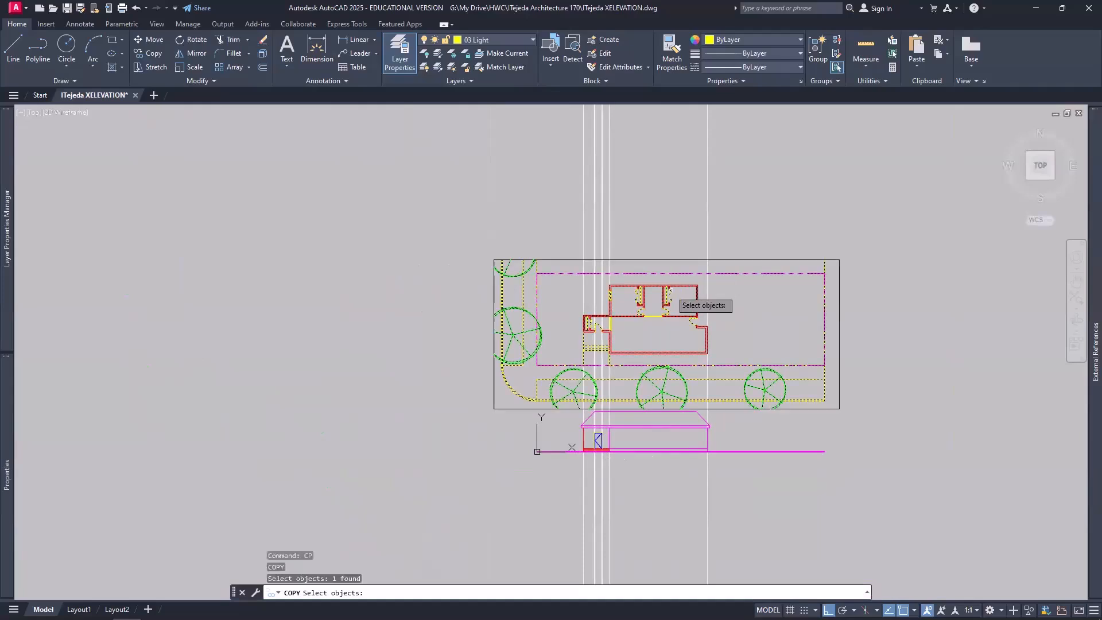
{"action": "key", "text": "Return"}
{"action": "left_click", "coordinate": [660, 328]}
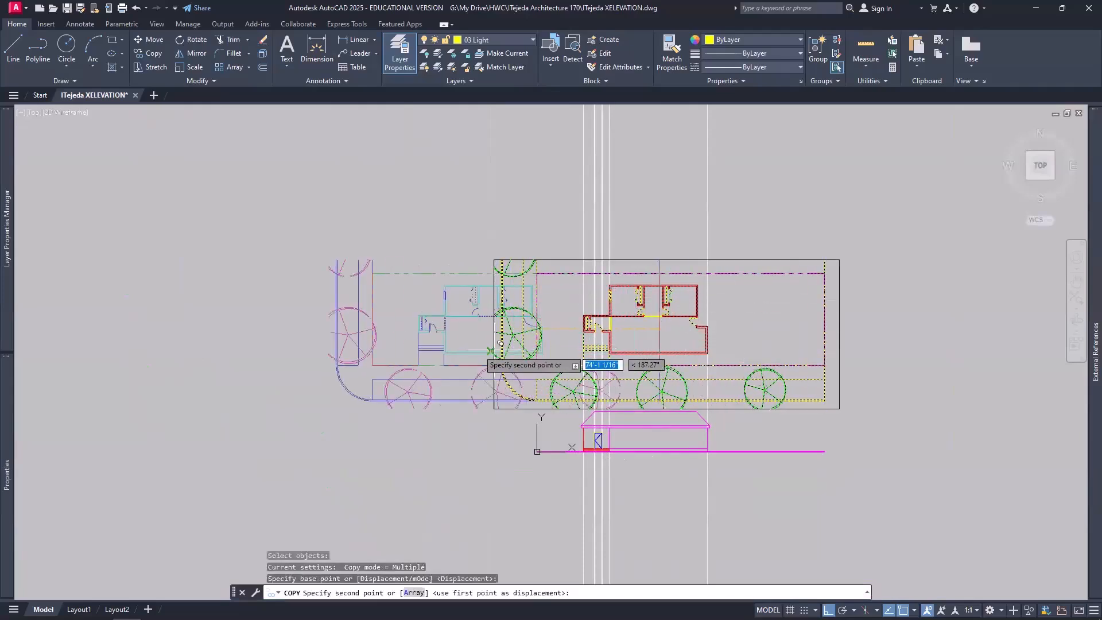
{"action": "left_click", "coordinate": [263, 353]}
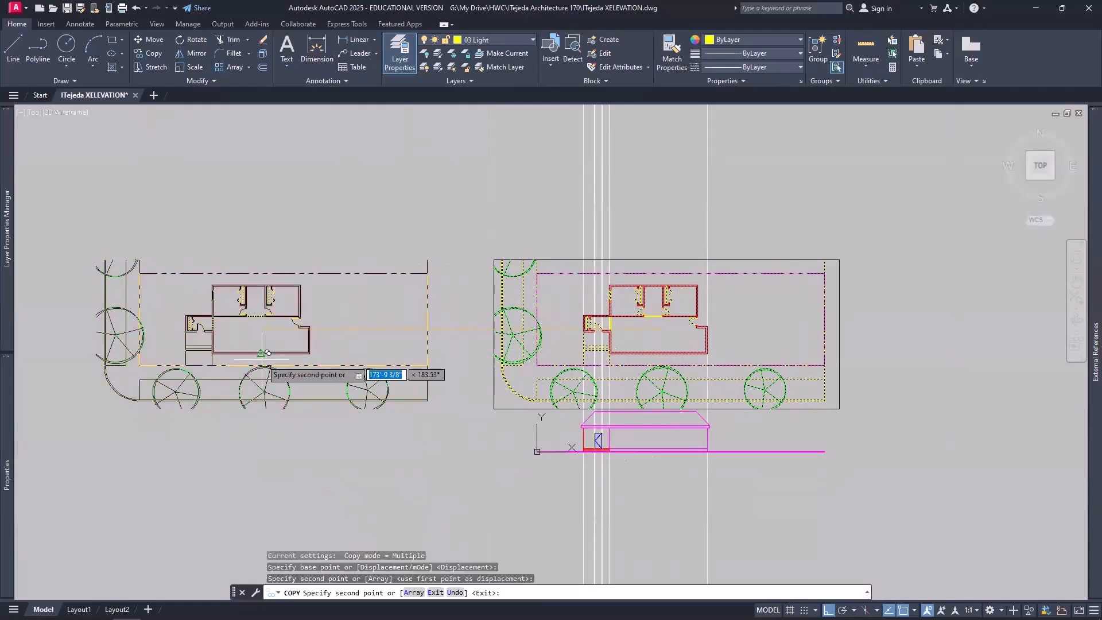
{"action": "key", "text": "Escape"}
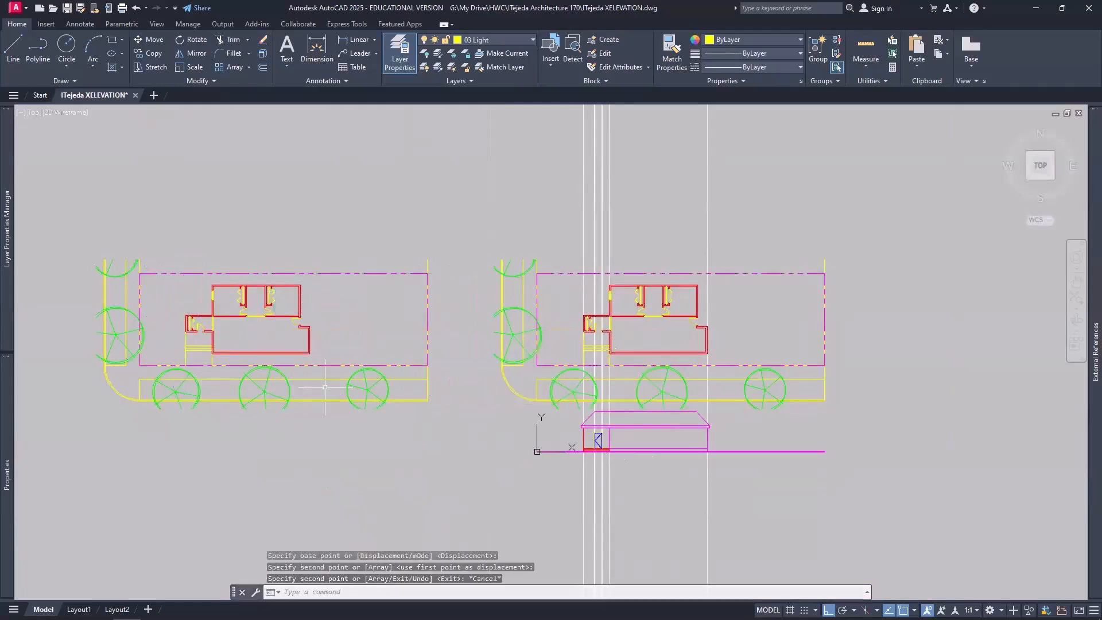
Step: Rotate the left copy of the site and floor plan 90 degrees about a point inside the house
{"action": "middle_click_drag", "start_coordinate": [362, 455], "coordinate": [534, 467]}
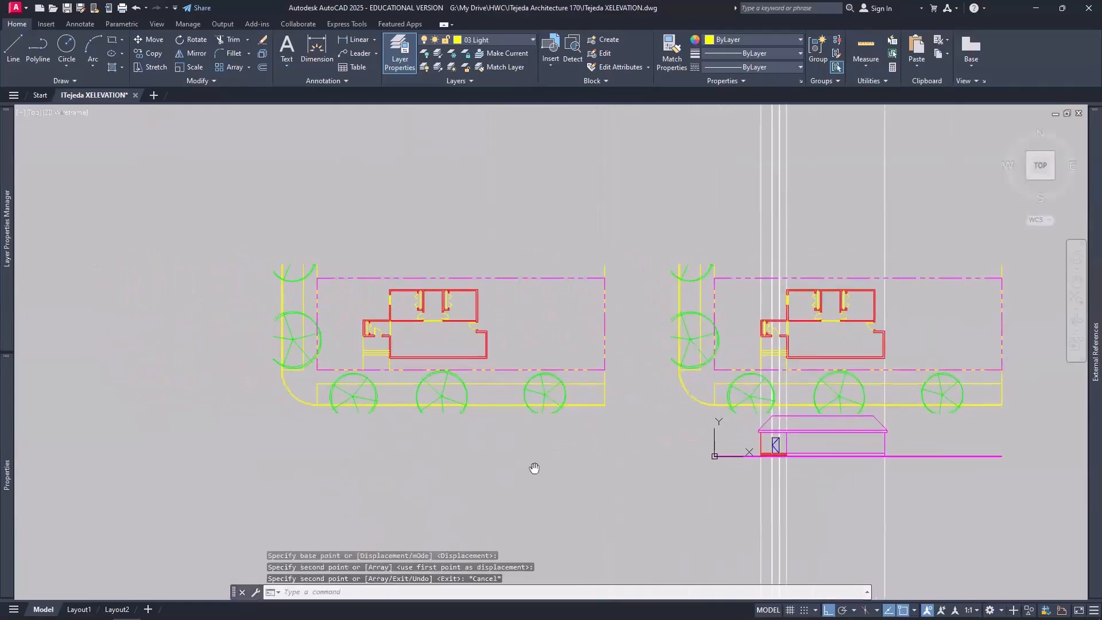
{"action": "type", "text": "RO"}
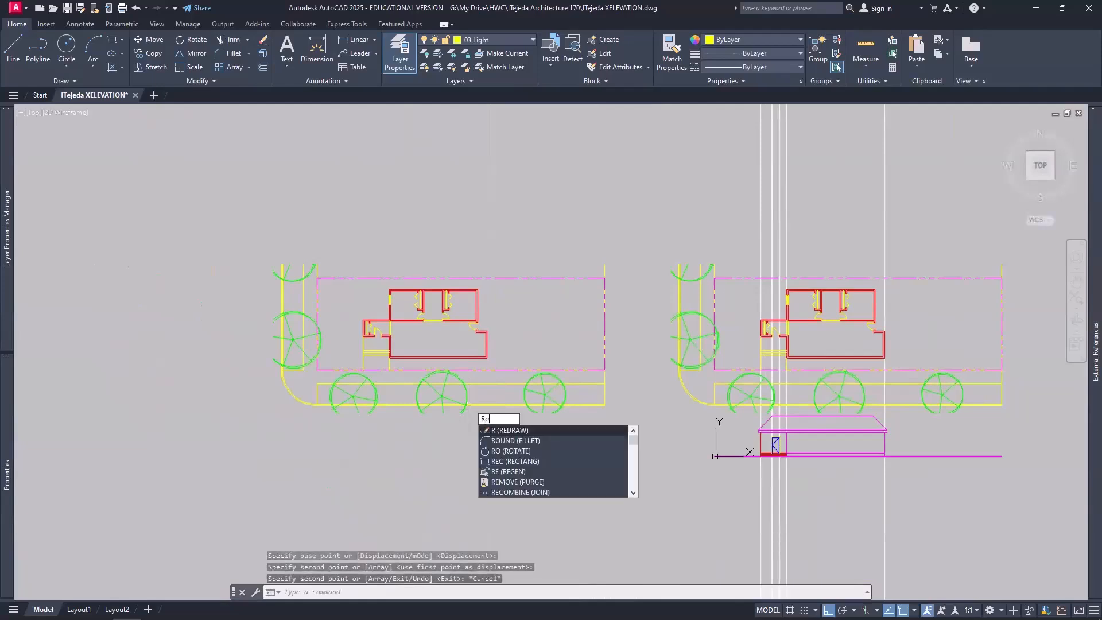
{"action": "key", "text": "Return"}
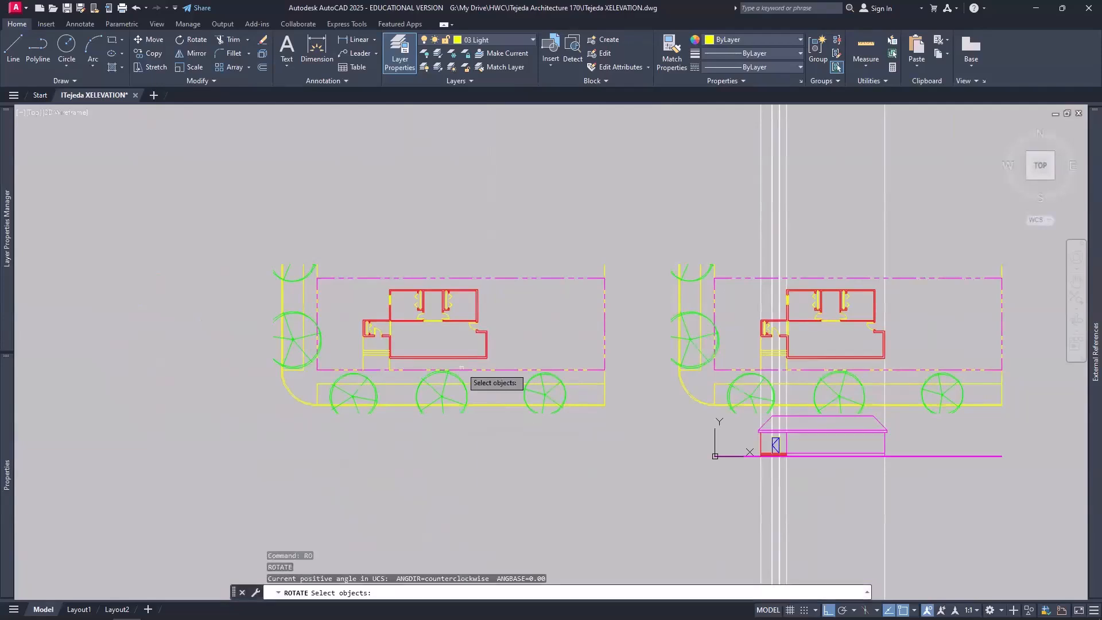
{"action": "left_click", "coordinate": [459, 370]}
{"action": "key", "text": "Return"}
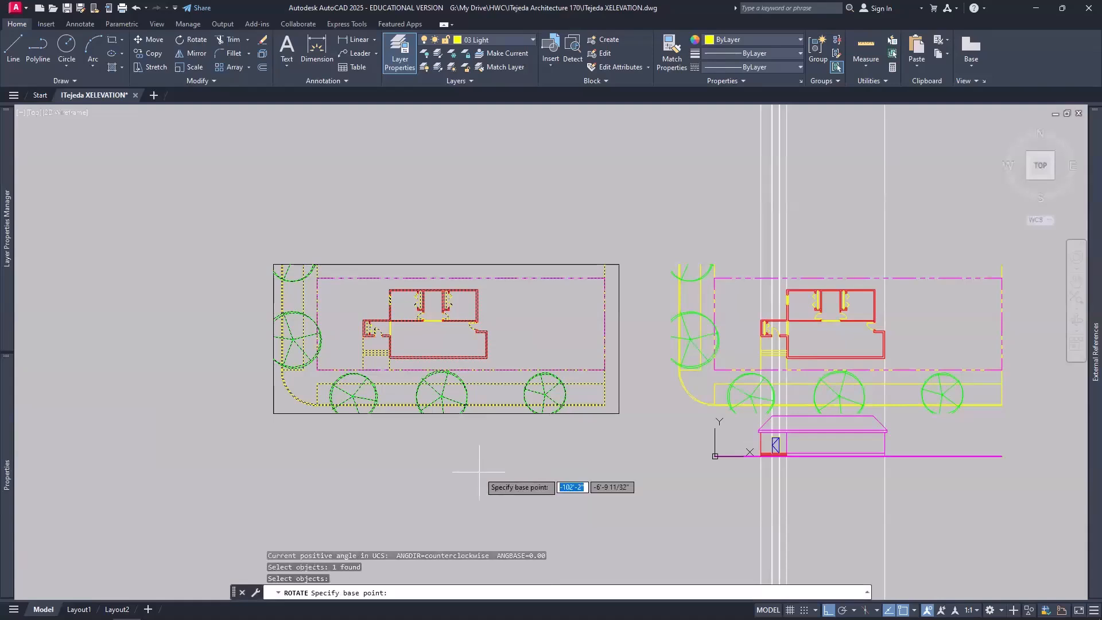
{"action": "left_click", "coordinate": [441, 342]}
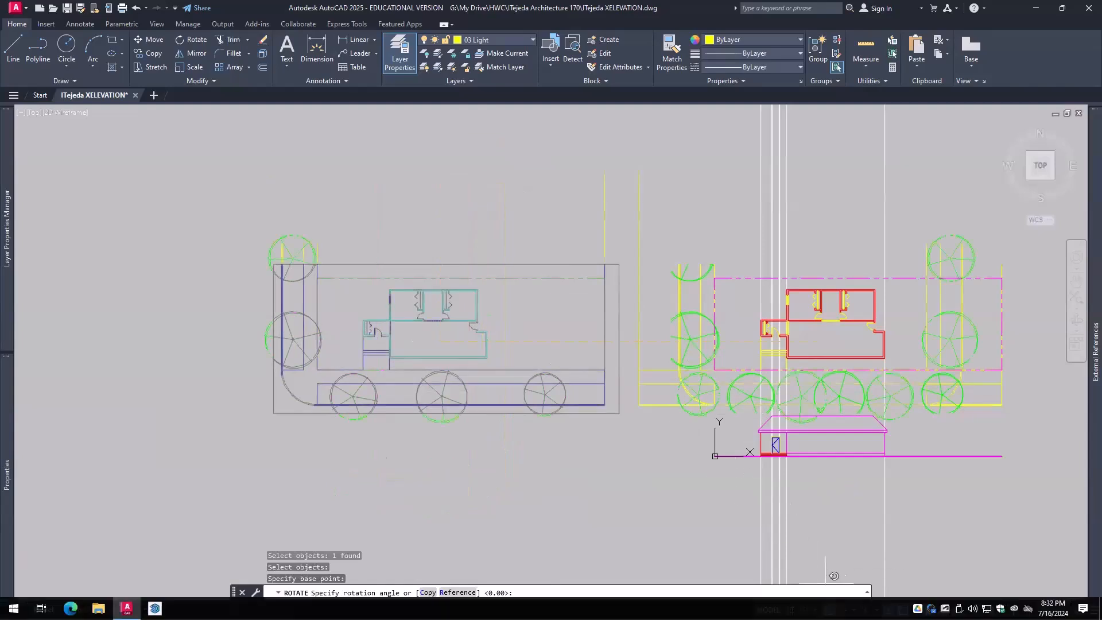
{"action": "key", "text": "F8"}
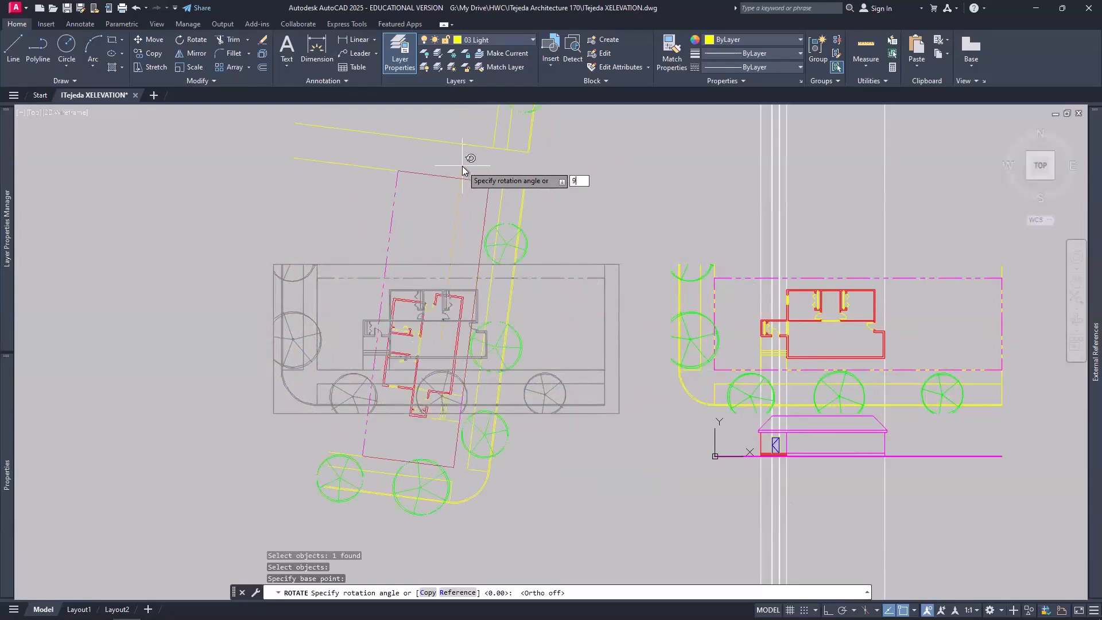
{"action": "key", "text": "Return"}
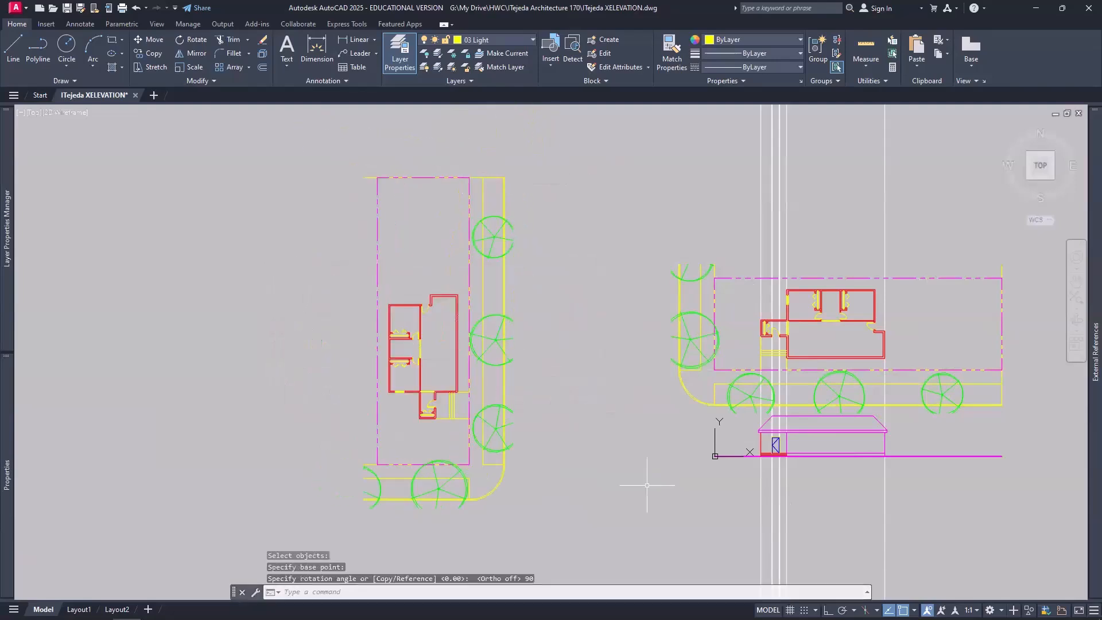
Step: Move the rotated plan up and to the right, so it sits closer to the original plan and clear of the elevation area
{"action": "type", "text": "m"}
{"action": "key", "text": "Return"}
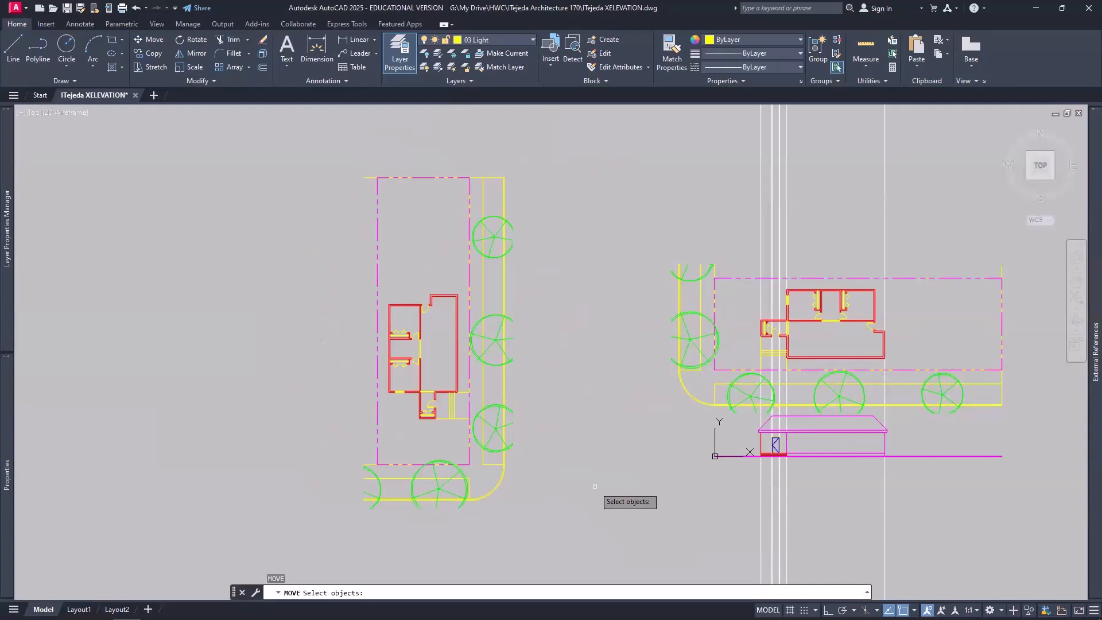
{"action": "type", "text": "p"}
{"action": "key", "text": "Return"}
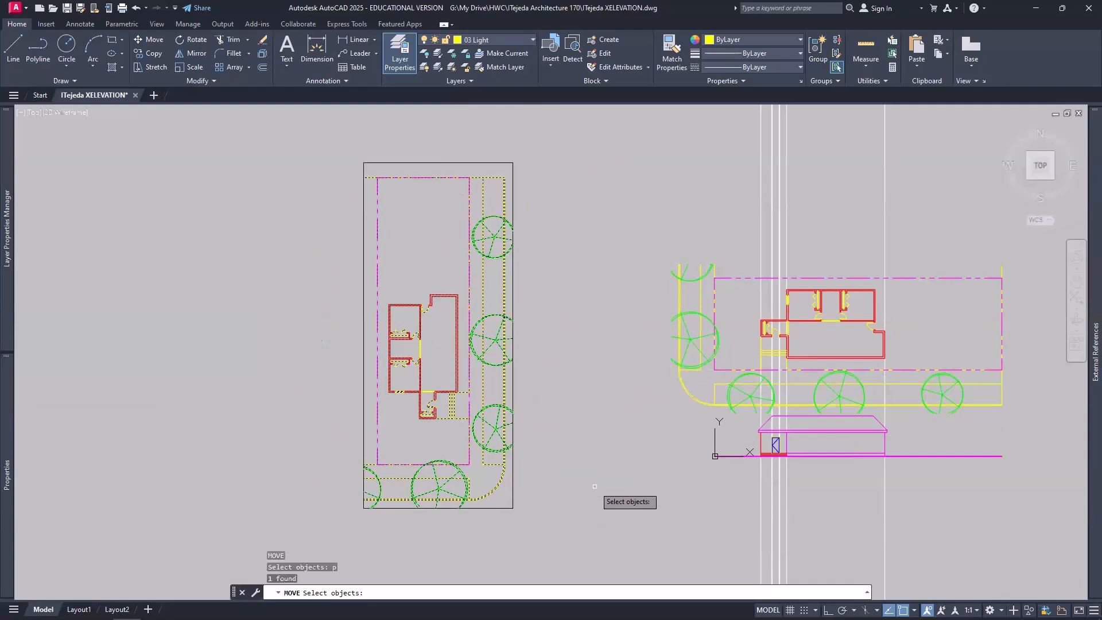
{"action": "key", "text": "Return"}
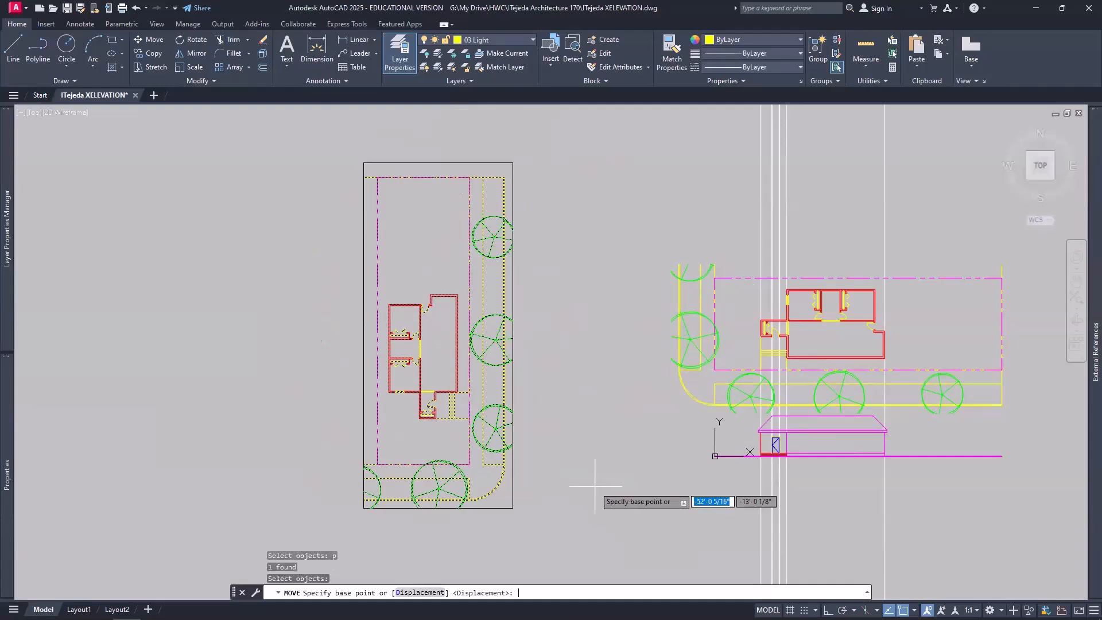
{"action": "left_click", "coordinate": [535, 501]}
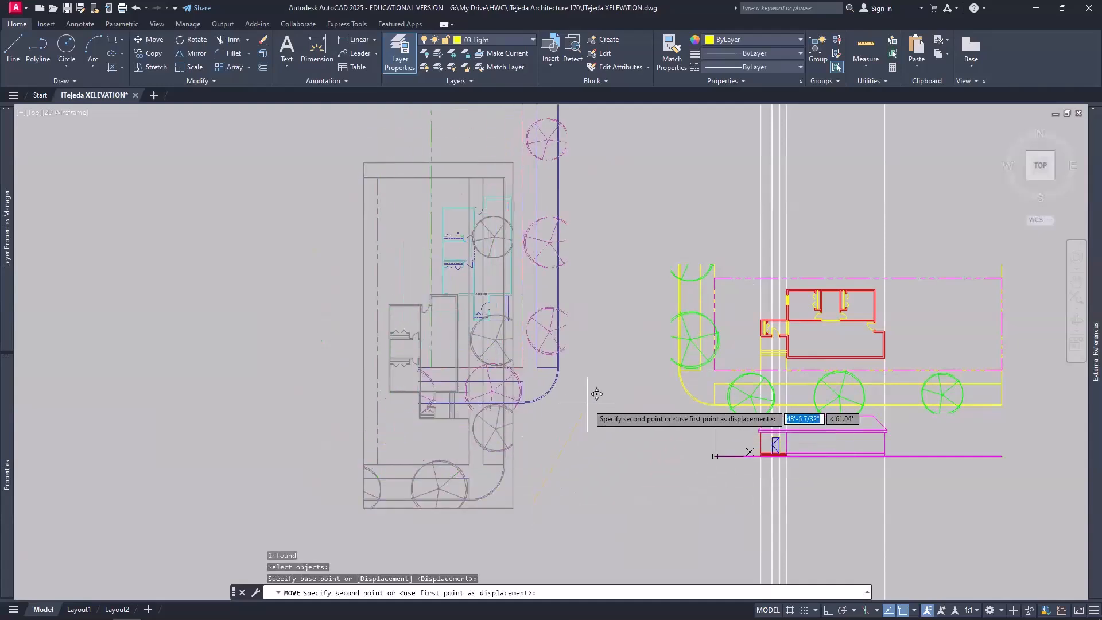
{"action": "left_click", "coordinate": [660, 388]}
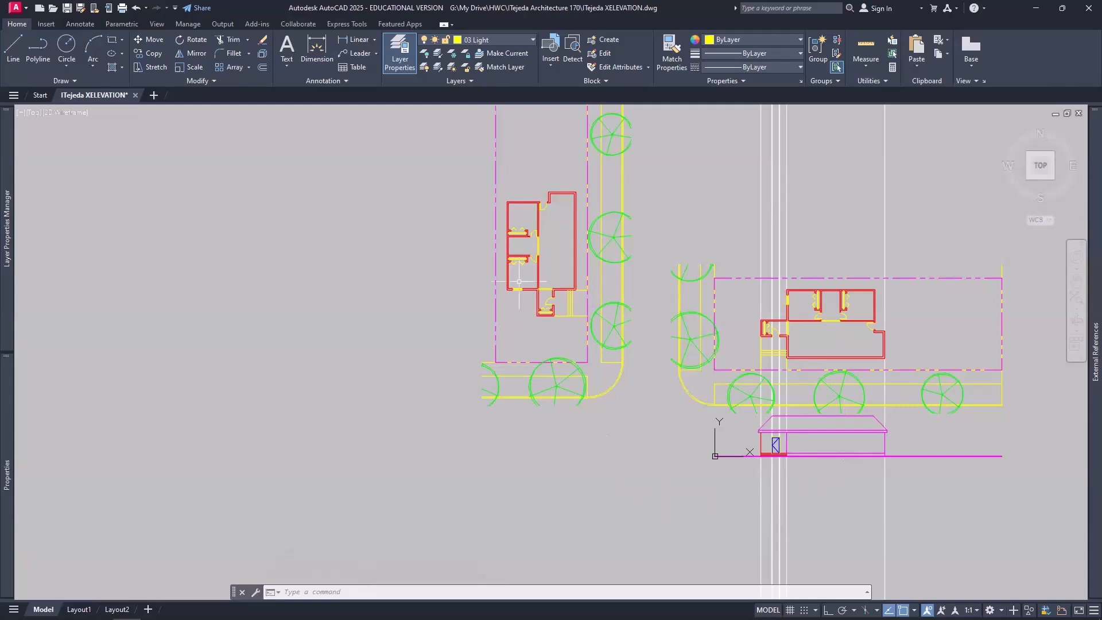
Step: On the Guides layer, draw vertical construction lines through the four outer wall corners along the lower side of the rotated floor plan
{"action": "scroll", "coordinate": [512, 273], "scroll_direction": "up", "scroll_amount": 8}
{"action": "middle_click_drag", "start_coordinate": [566, 333], "coordinate": [431, 278]}
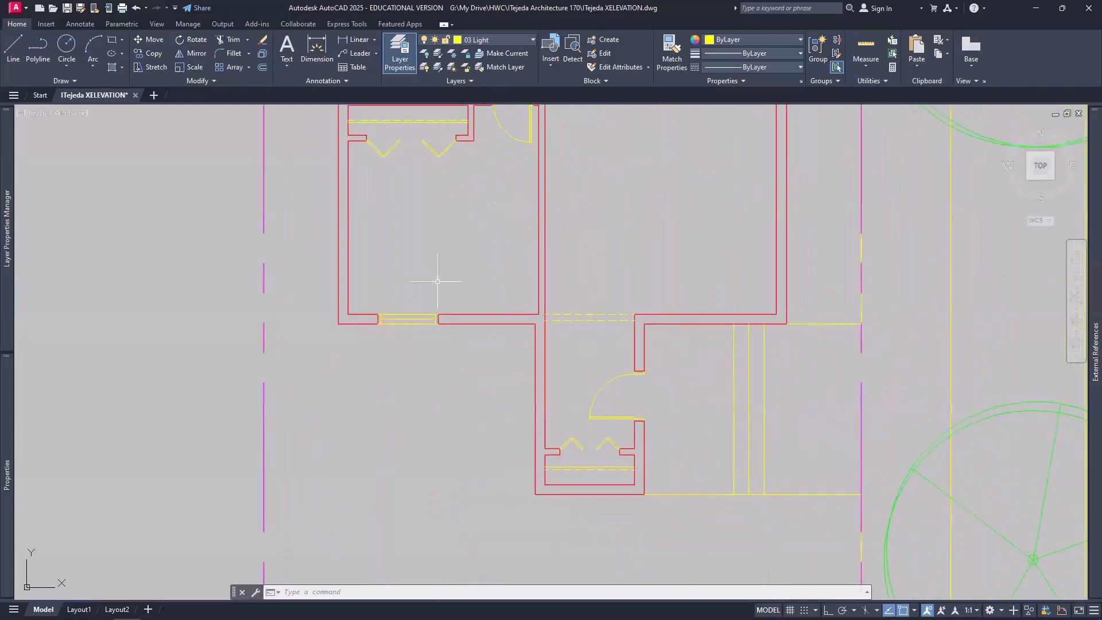
{"action": "left_click", "coordinate": [515, 41]}
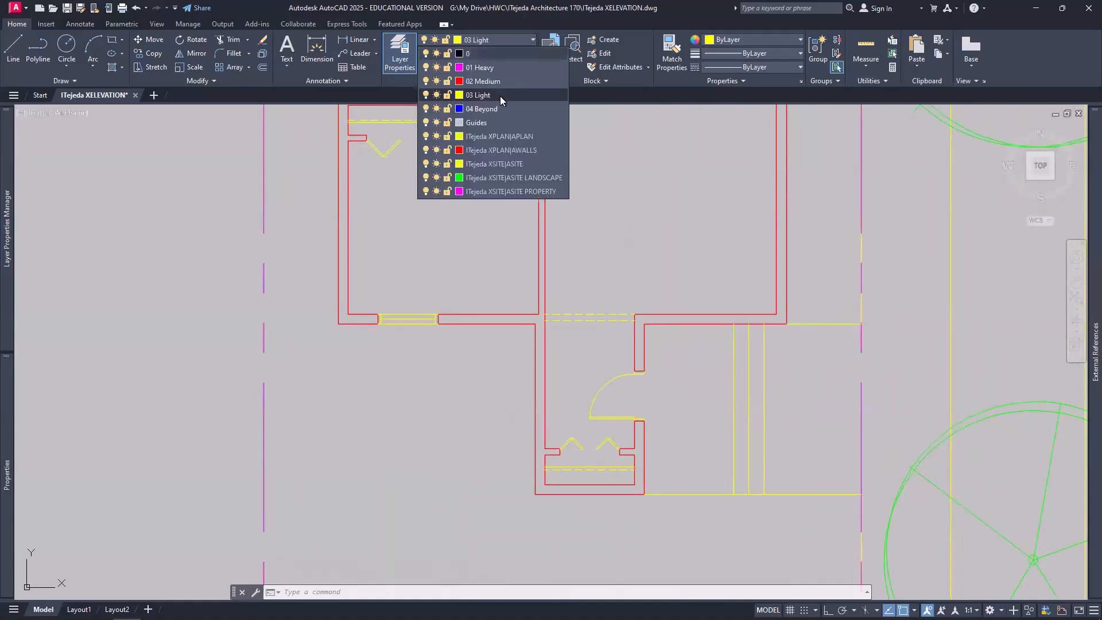
{"action": "left_click", "coordinate": [477, 123]}
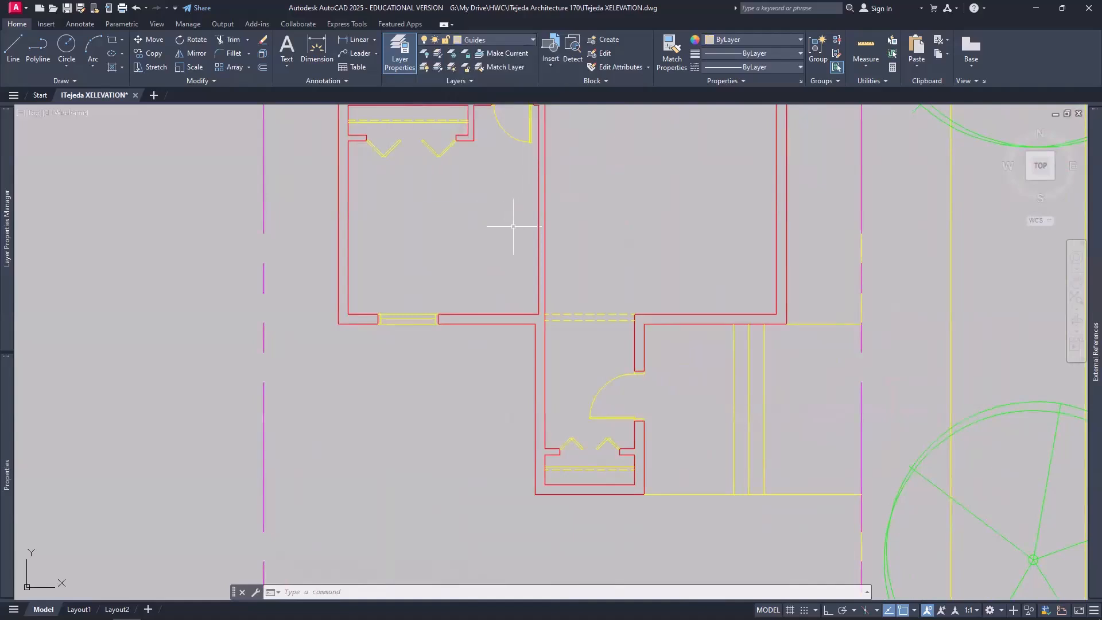
{"action": "type", "text": "xline"}
{"action": "key", "text": "Return"}
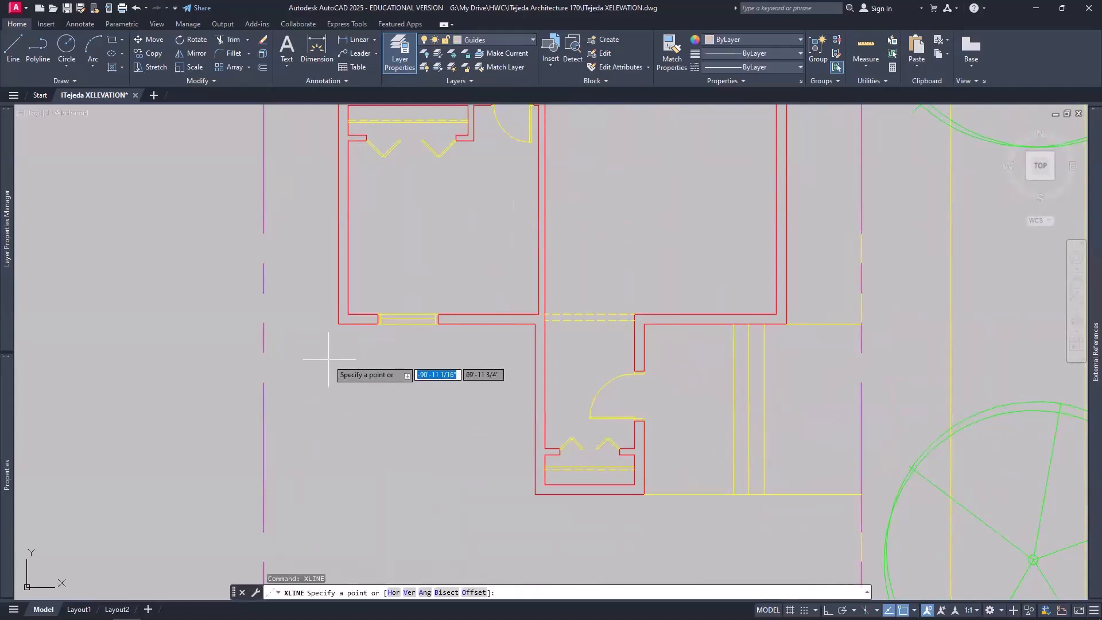
{"action": "type", "text": "v"}
{"action": "key", "text": "Return"}
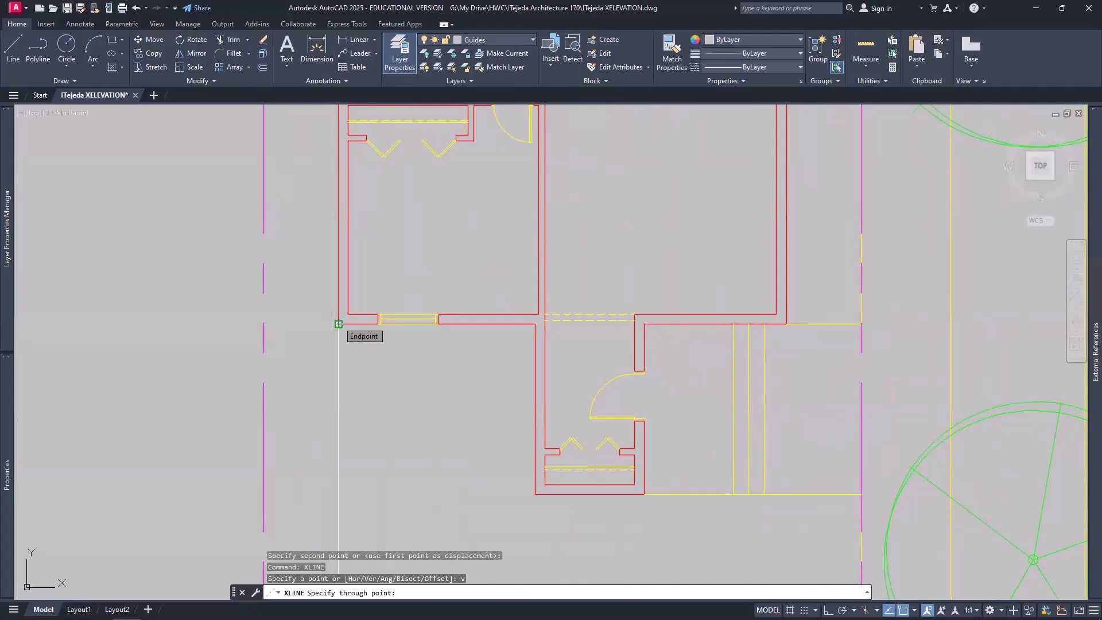
{"action": "left_click", "coordinate": [338, 324]}
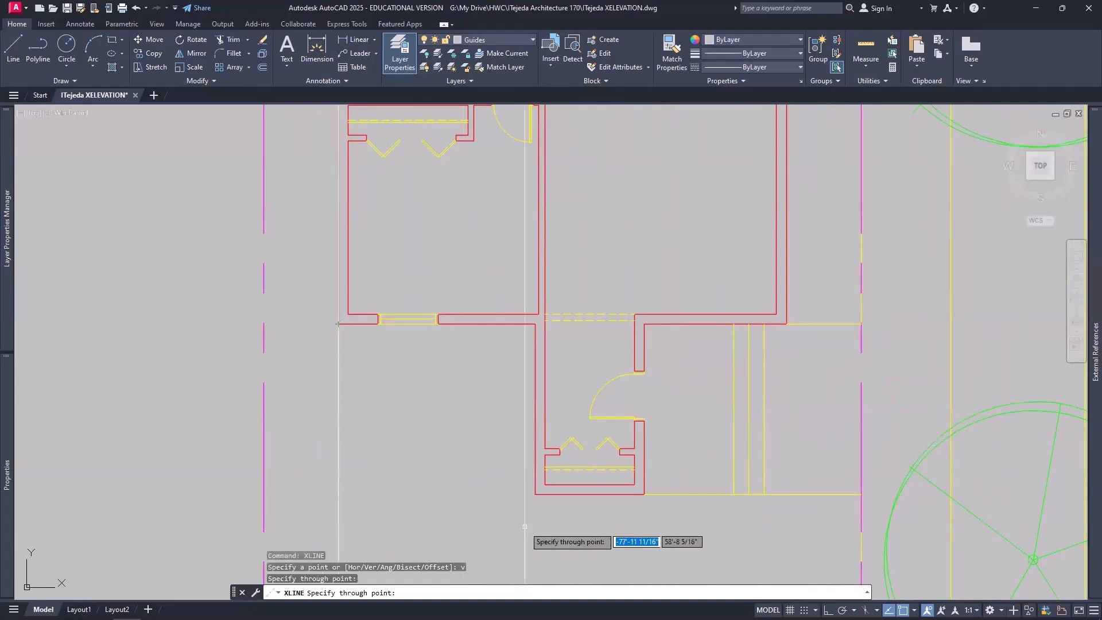
{"action": "left_click", "coordinate": [535, 495]}
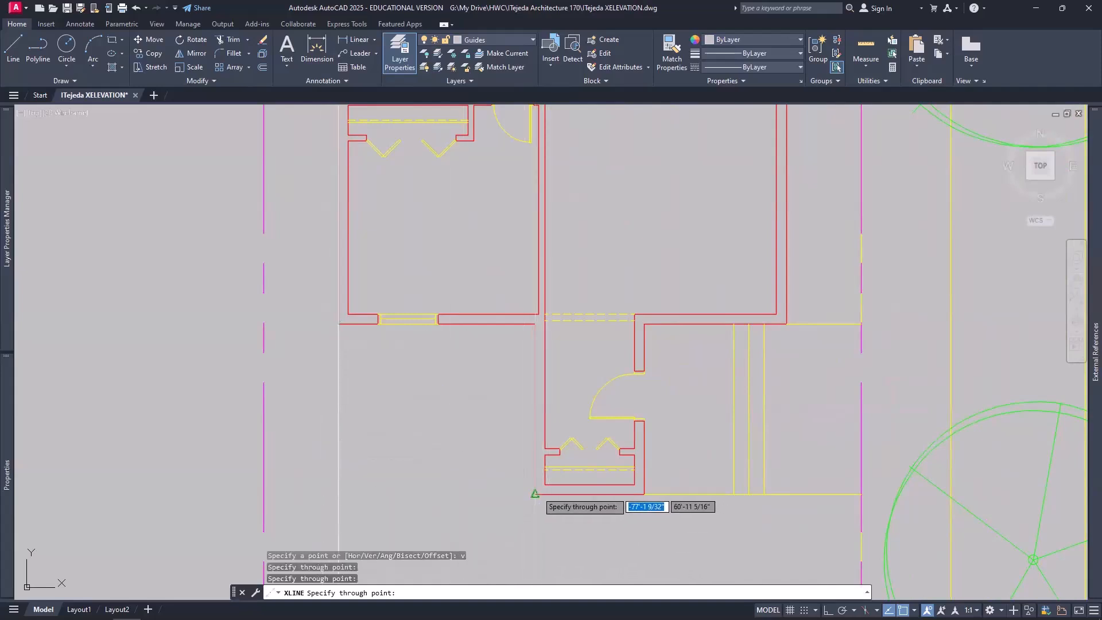
{"action": "left_click", "coordinate": [645, 495]}
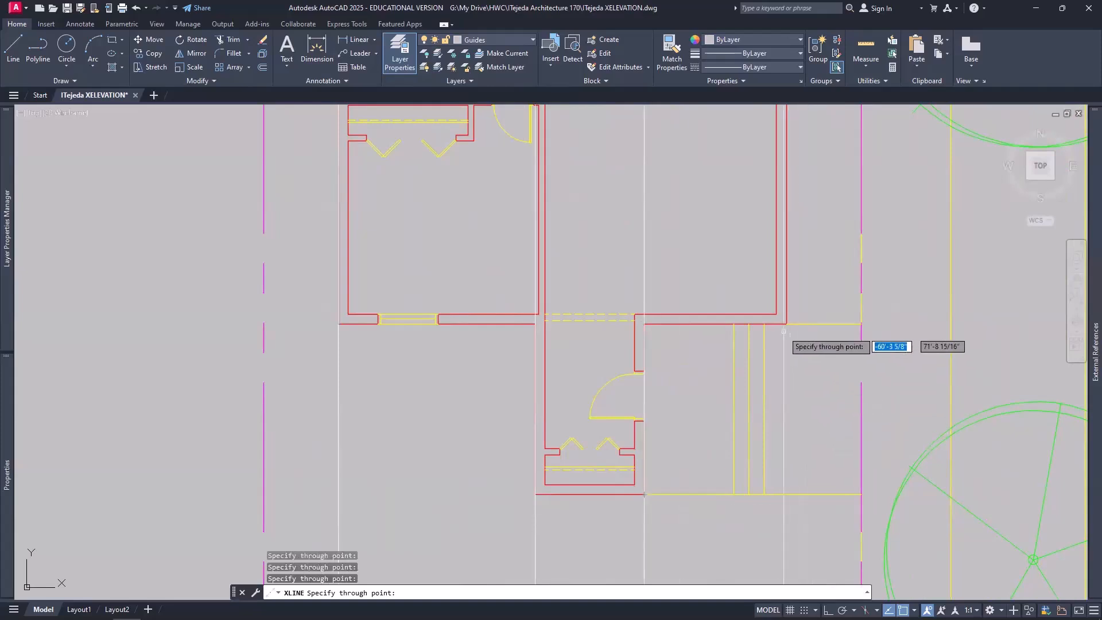
{"action": "left_click", "coordinate": [786, 324]}
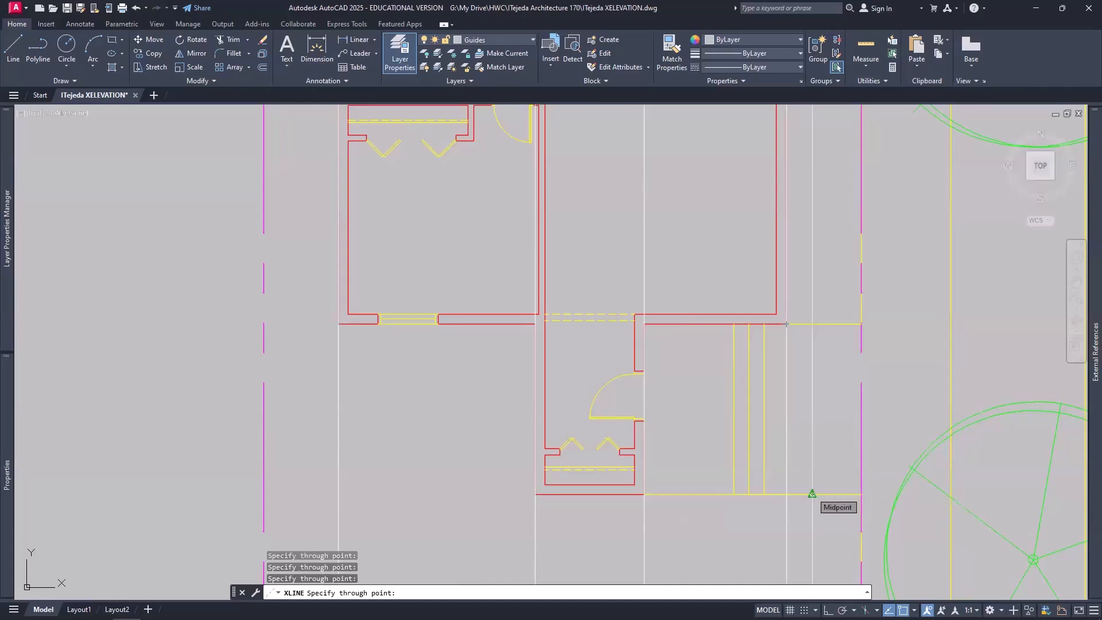
{"action": "key", "text": "Escape"}
Step: Copy the existing elevation's ridge, fascia, floor and ground lines about 124' straight left beneath the rotated plan, excluding the referenced plan from the selection
{"action": "scroll", "coordinate": [686, 446], "scroll_direction": "down", "scroll_amount": 2}
{"action": "scroll", "coordinate": [687, 446], "scroll_direction": "down", "scroll_amount": 4}
{"action": "middle_click_drag", "start_coordinate": [717, 531], "coordinate": [648, 270]}
{"action": "middle_click_drag", "start_coordinate": [825, 368], "coordinate": [653, 402]}
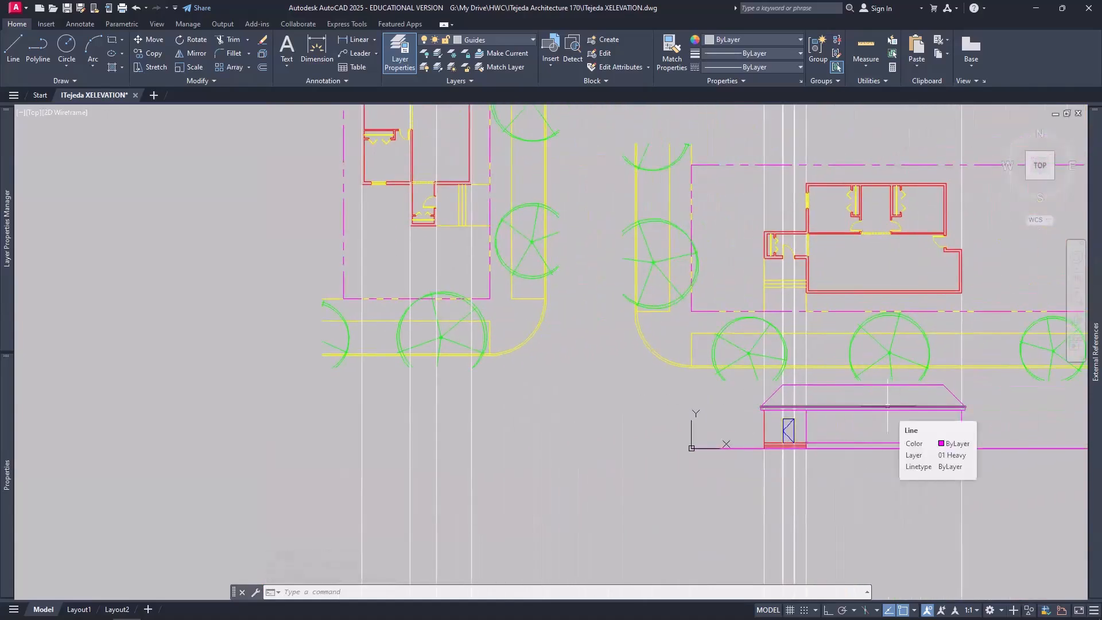
{"action": "type", "text": "co"}
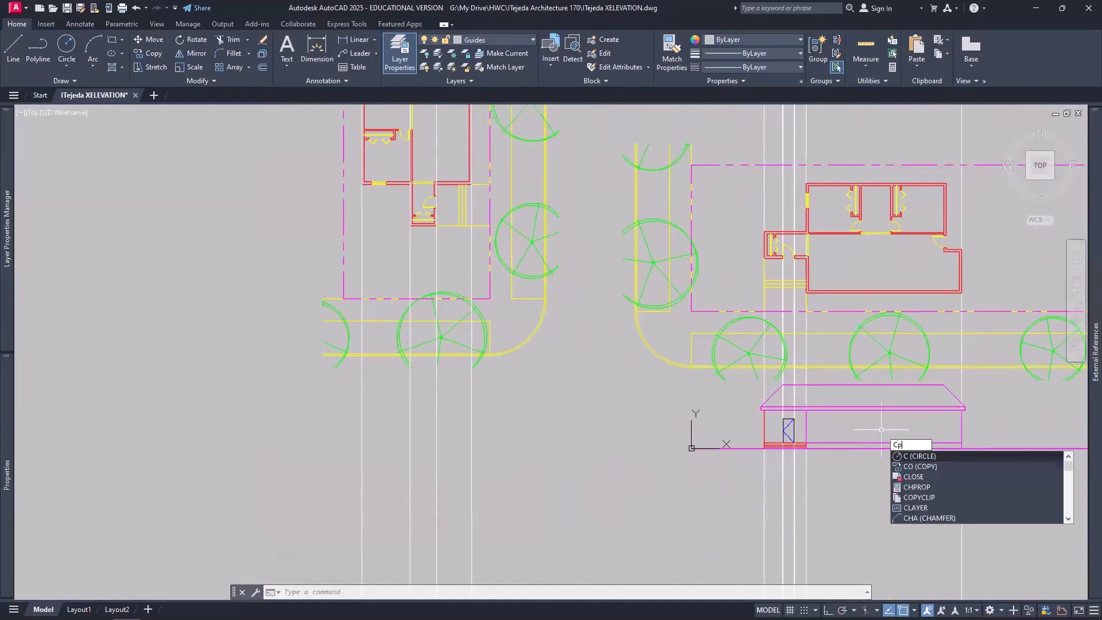
{"action": "key", "text": "Return"}
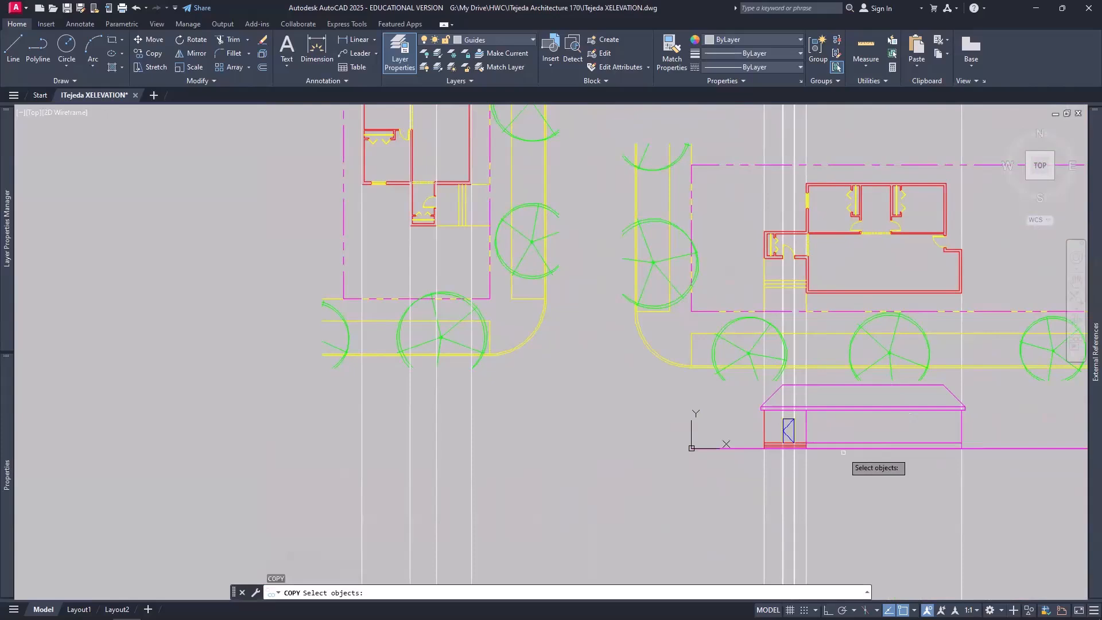
{"action": "scroll", "coordinate": [844, 452], "scroll_direction": "up", "scroll_amount": 6}
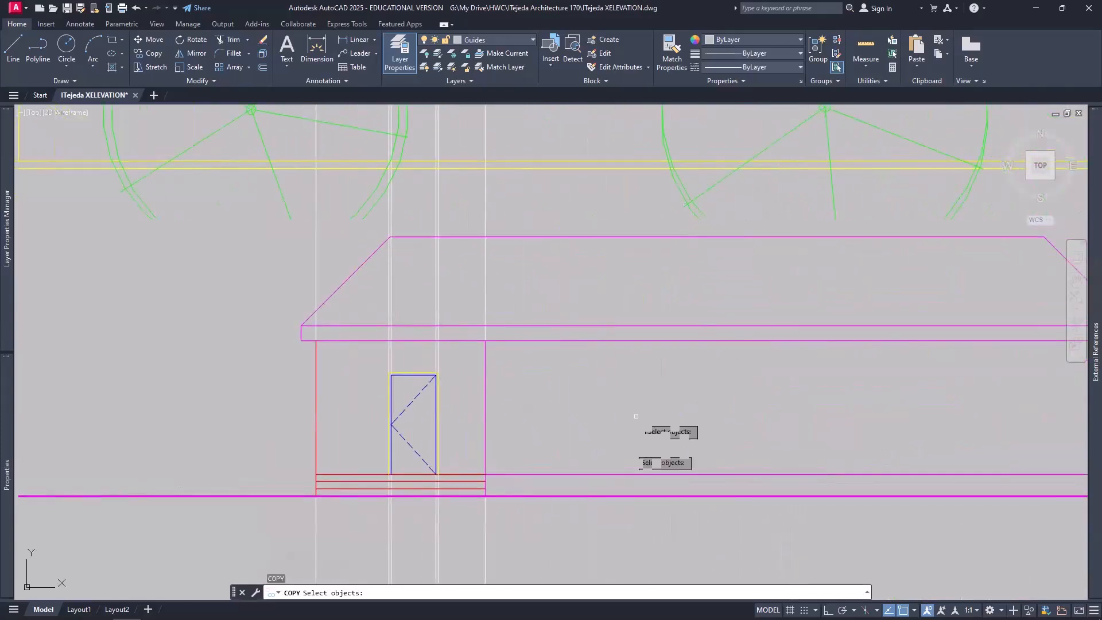
{"action": "left_click", "coordinate": [625, 515]}
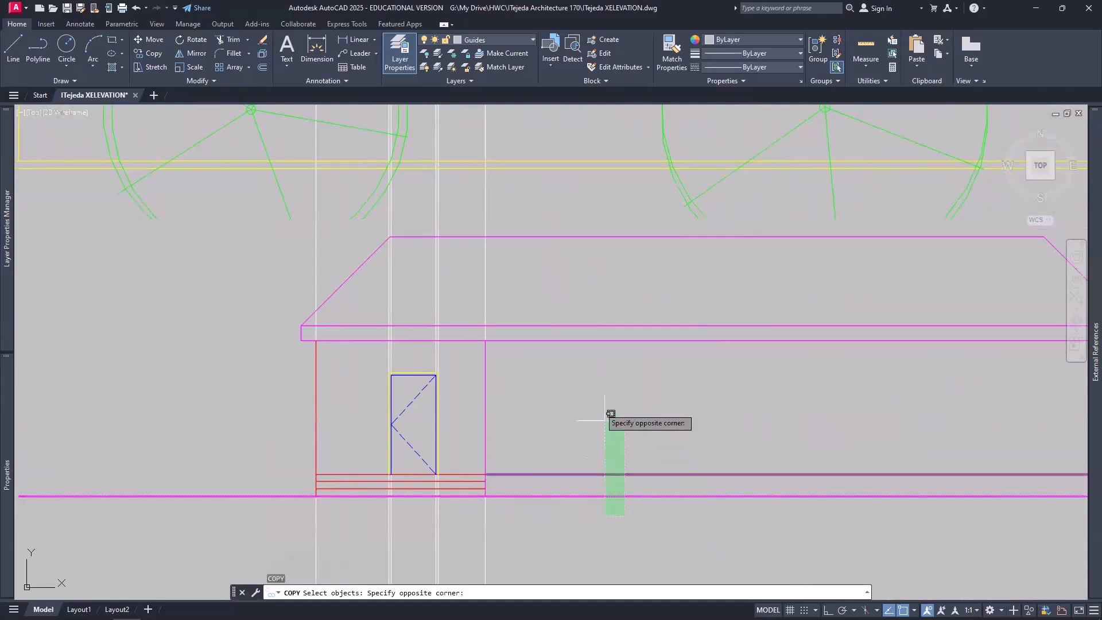
{"action": "left_click", "coordinate": [558, 208]}
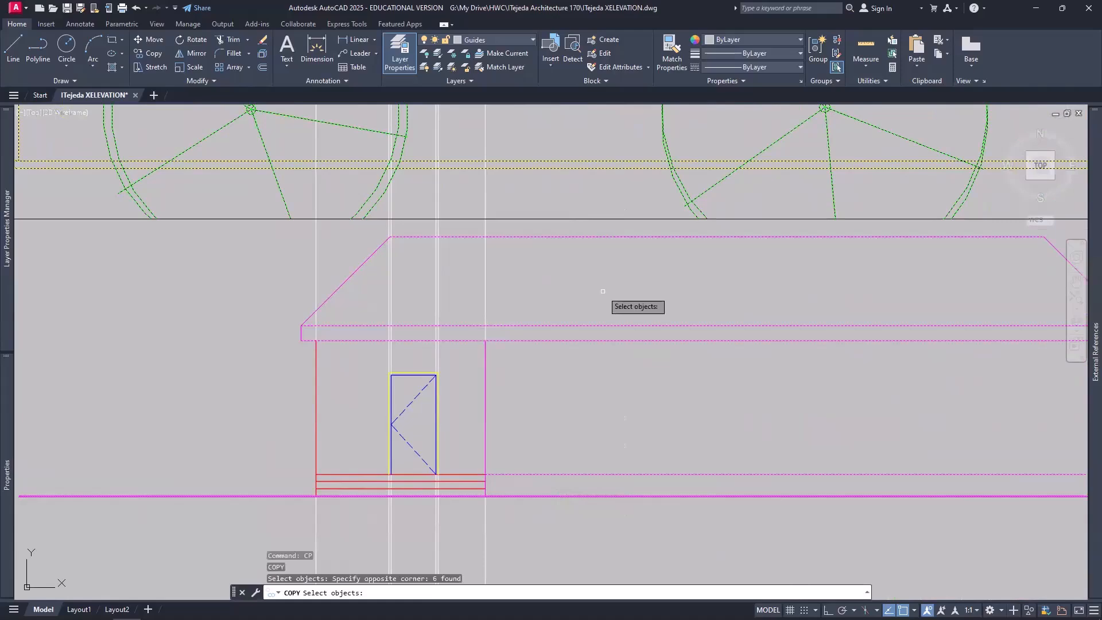
{"action": "scroll", "coordinate": [603, 291], "scroll_direction": "down", "scroll_amount": 7}
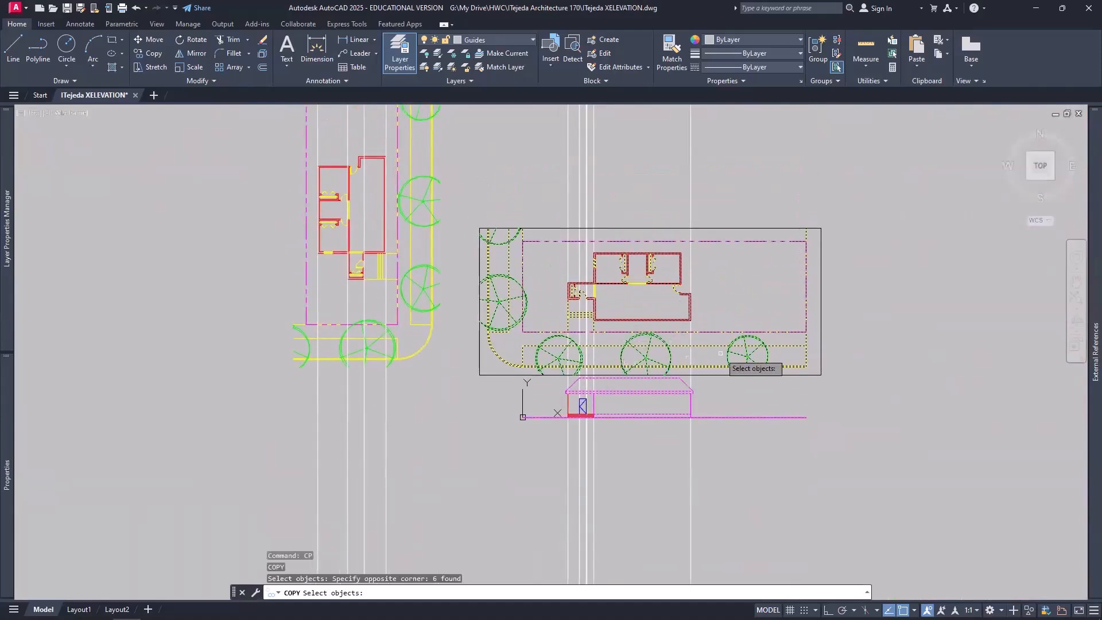
{"action": "left_click", "coordinate": [662, 285], "text": "shift"}
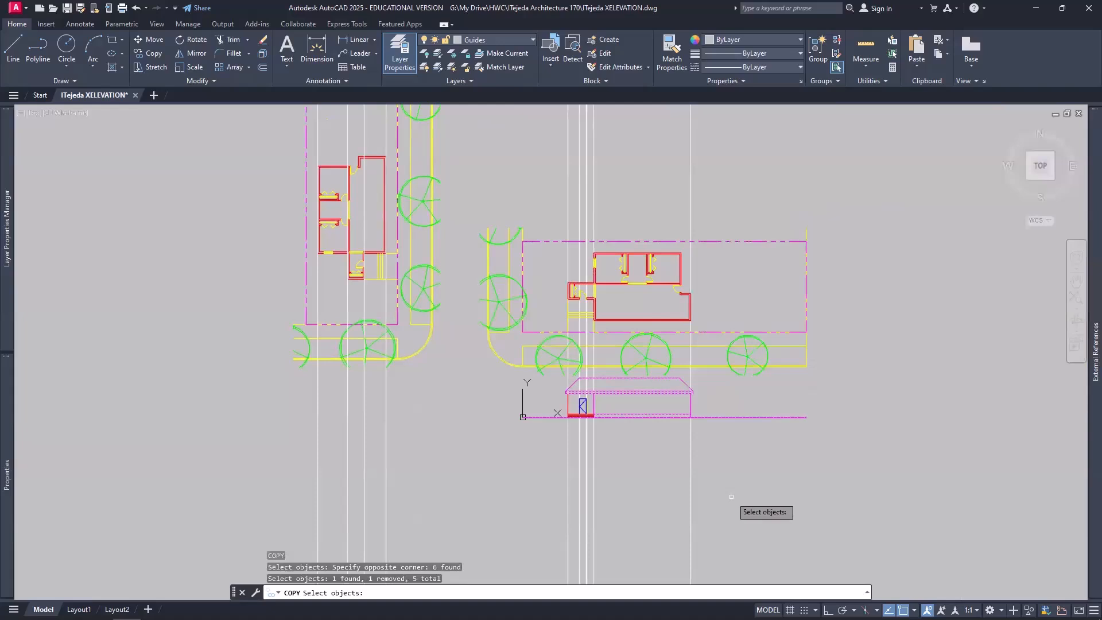
{"action": "key", "text": "Return"}
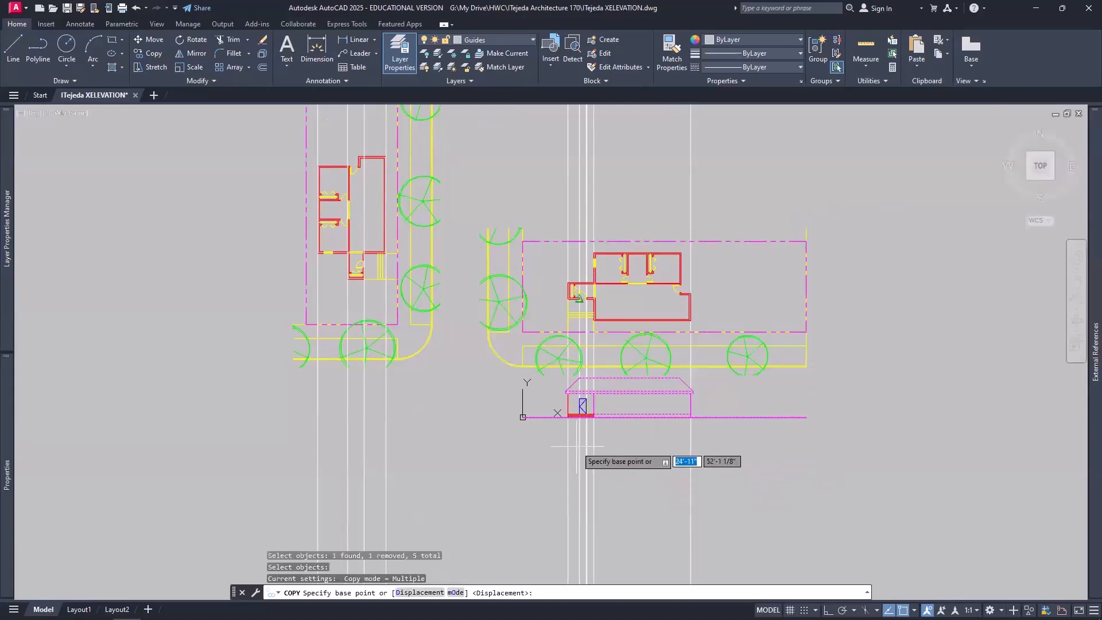
{"action": "left_click", "coordinate": [641, 452]}
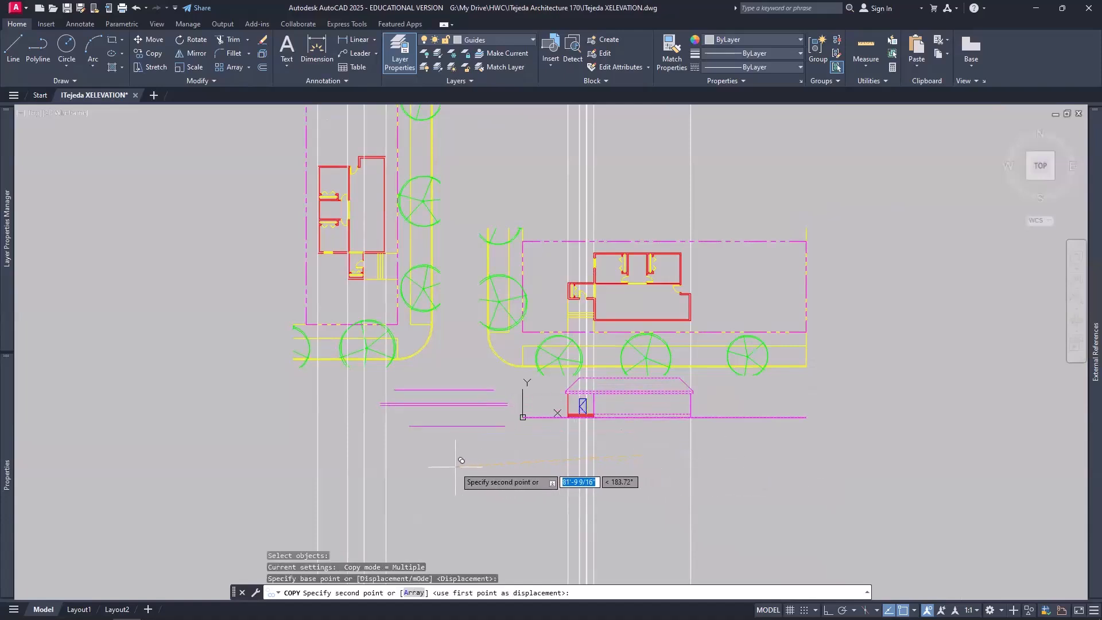
{"action": "key", "text": "F8"}
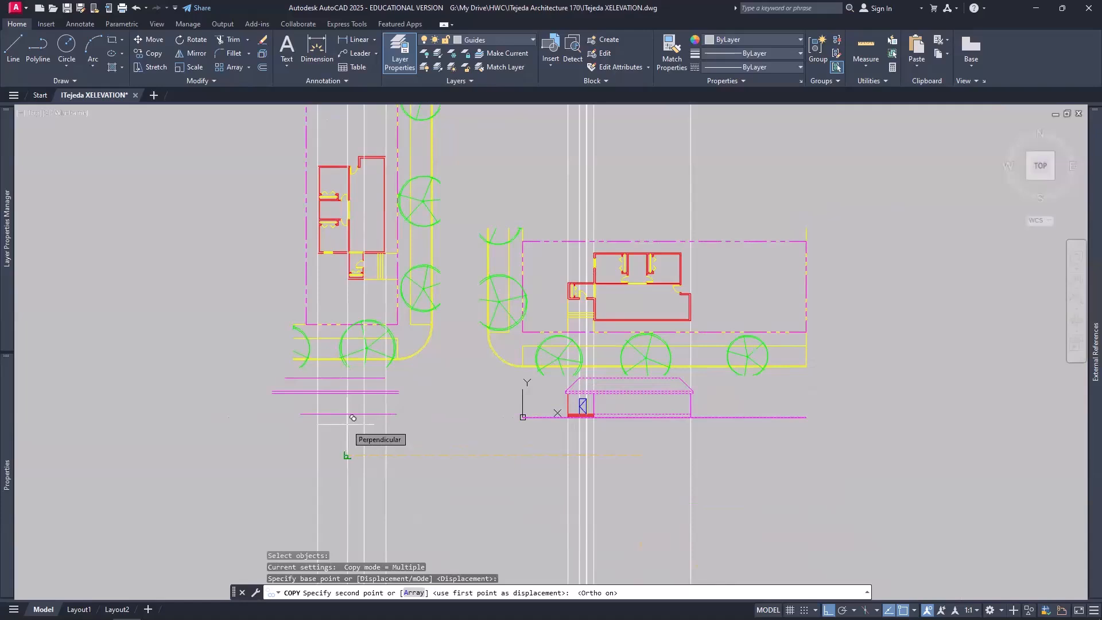
{"action": "right_click", "coordinate": [347, 428], "text": "shift"}
{"action": "left_click", "coordinate": [359, 399]}
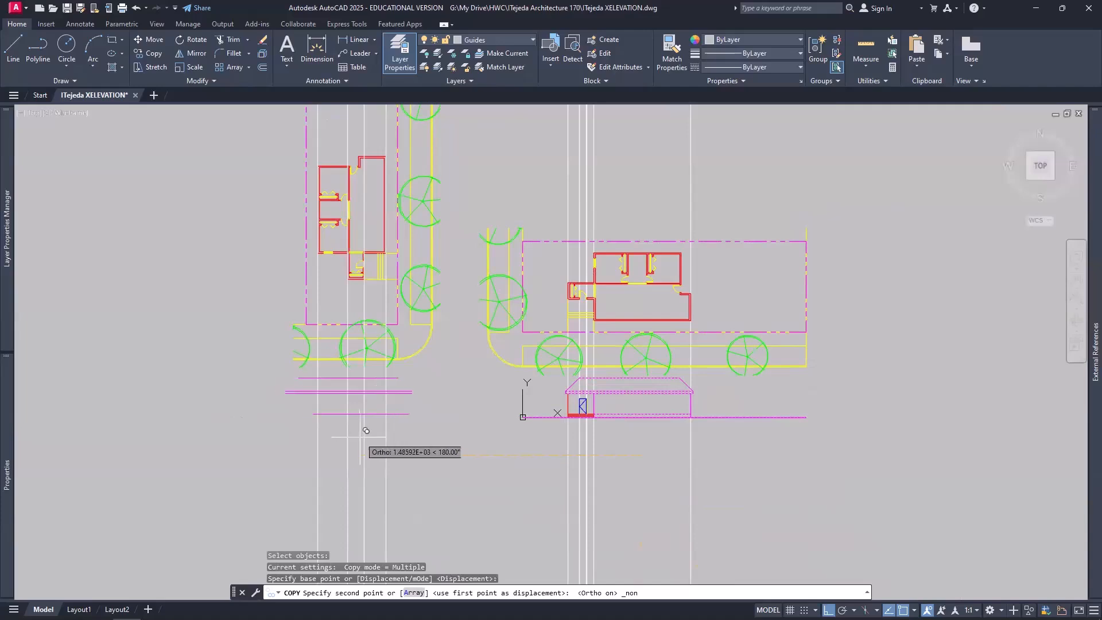
{"action": "left_click", "coordinate": [365, 432]}
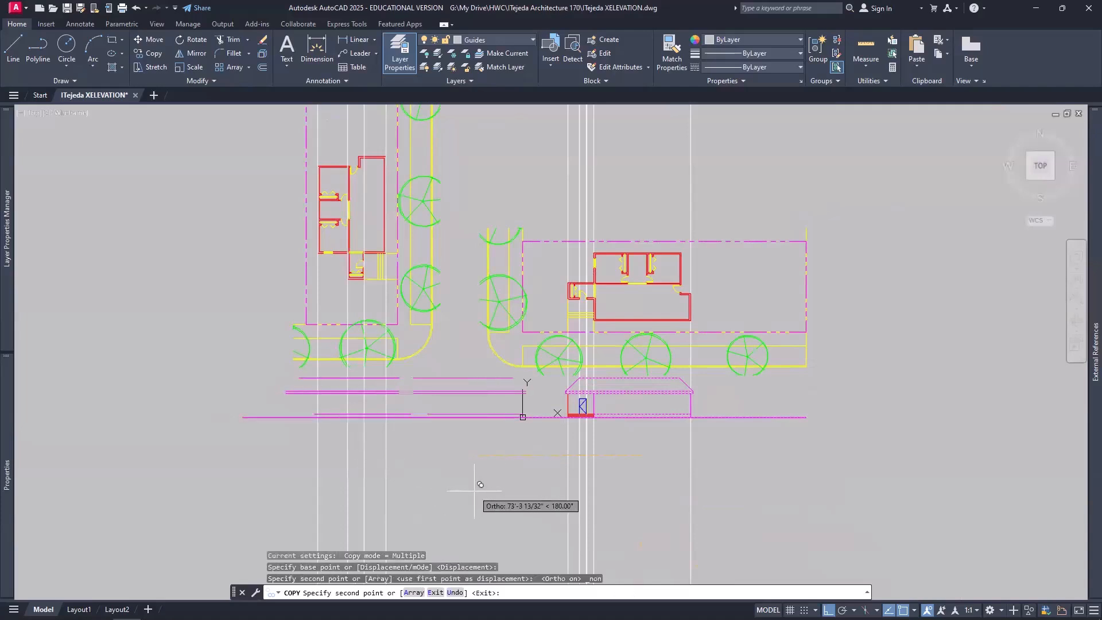
{"action": "key", "text": "Escape"}
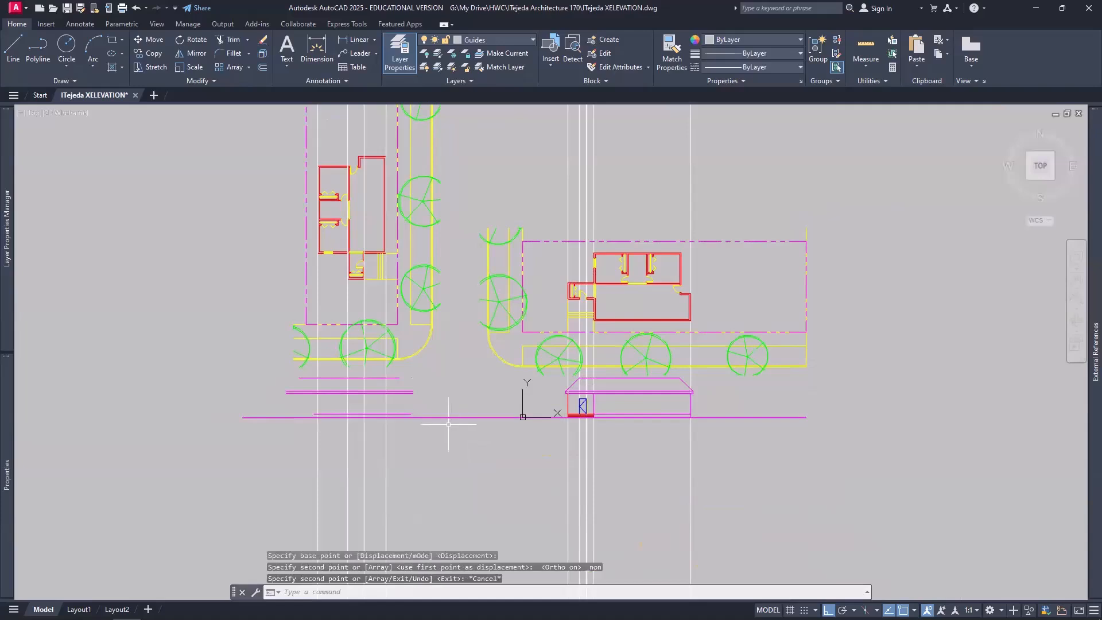
Step: Shorten the copied ground line beneath the rotated plan by pulling its right end in, leaving the line about 82' long
{"action": "left_click", "coordinate": [448, 418]}
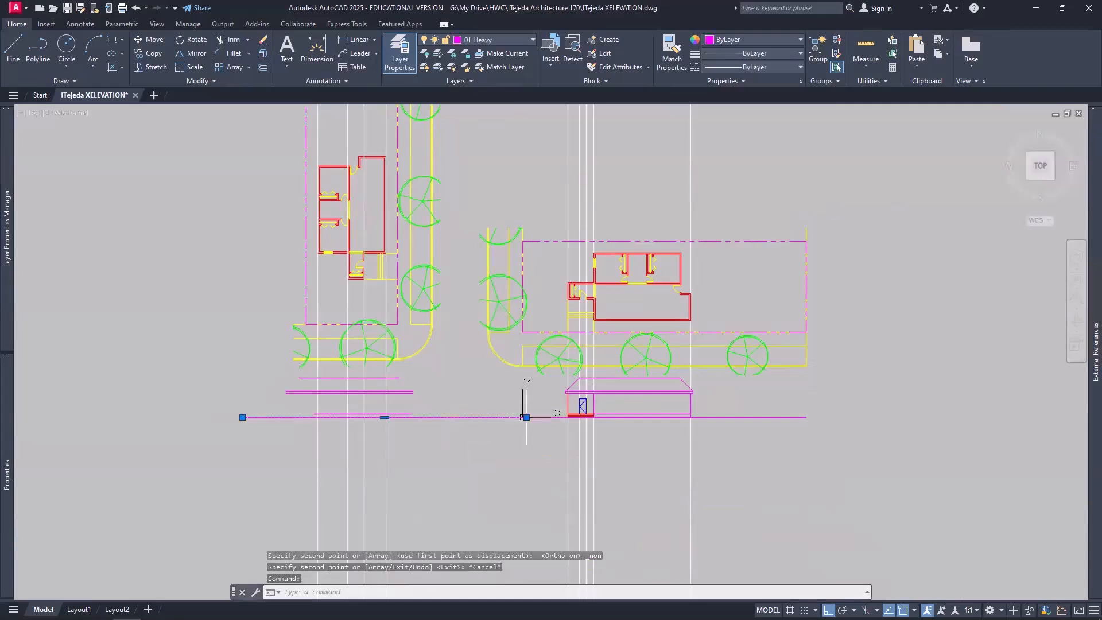
{"action": "scroll", "coordinate": [528, 432], "scroll_direction": "up", "scroll_amount": 8}
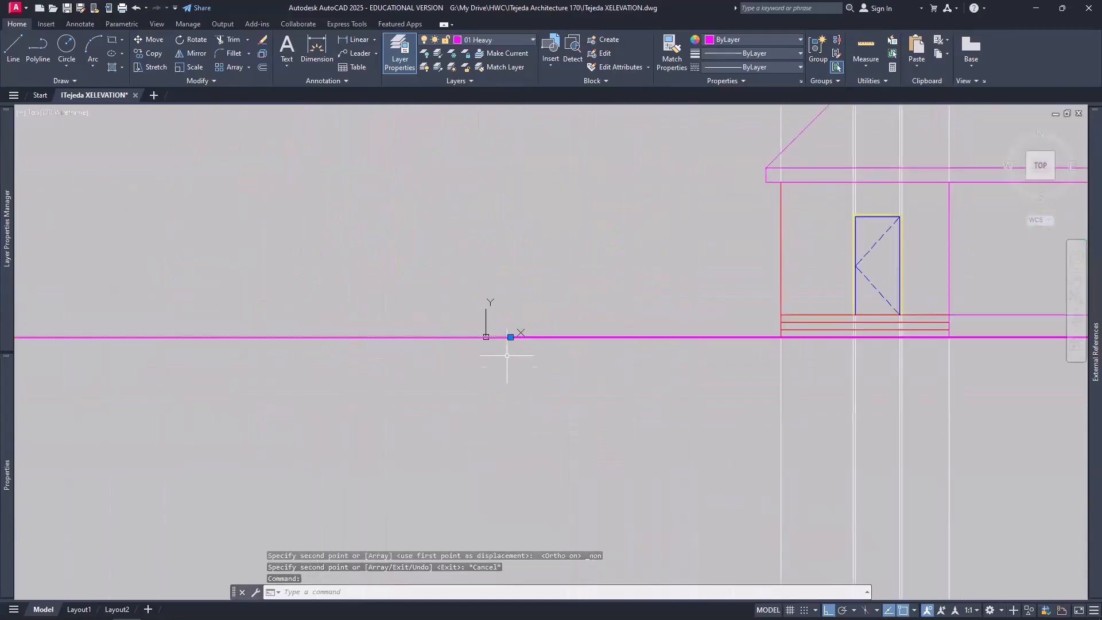
{"action": "left_click", "coordinate": [510, 337]}
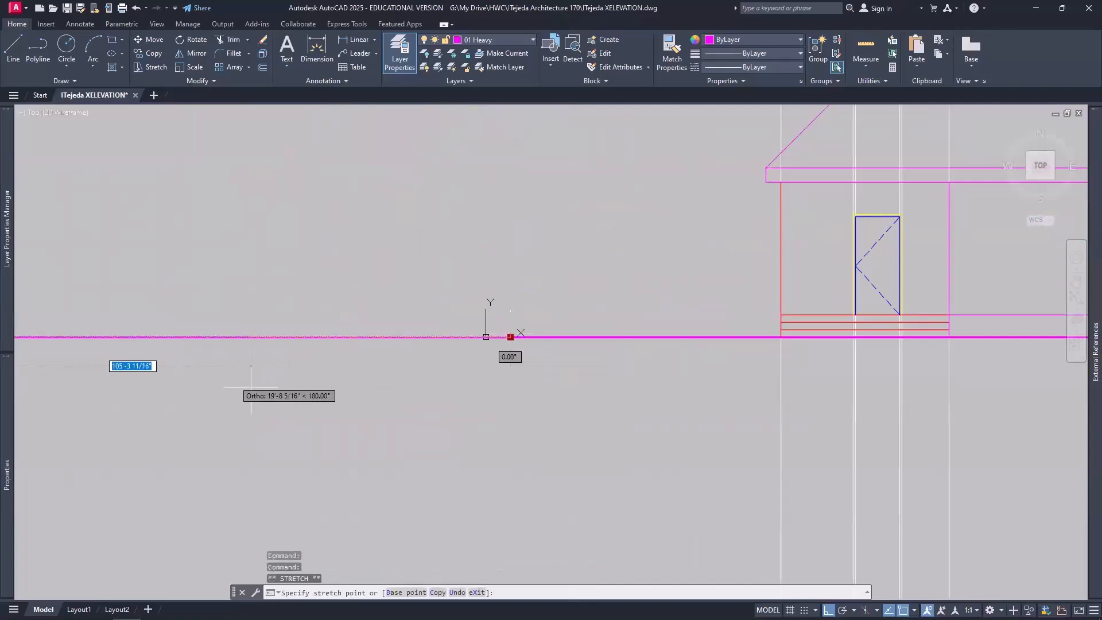
{"action": "scroll", "coordinate": [345, 459], "scroll_direction": "down", "scroll_amount": 2}
{"action": "mouse_move", "coordinate": [311, 444]}
{"action": "middle_mouse_down"}
{"action": "mouse_move", "coordinate": [566, 470]}
{"action": "mouse_move", "coordinate": [919, 534]}
{"action": "middle_mouse_up"}
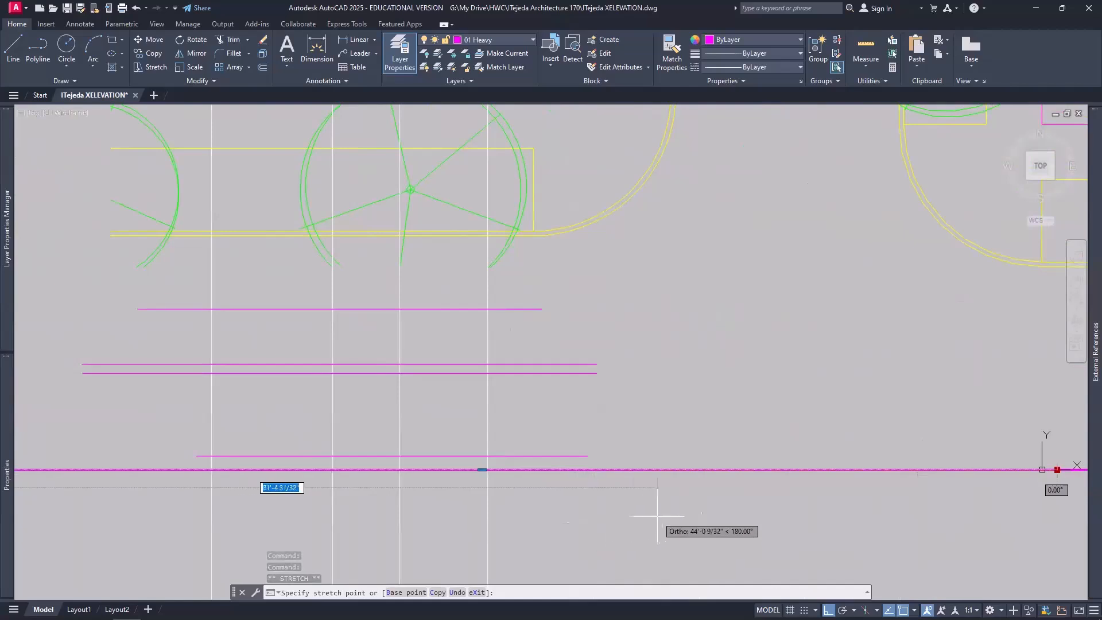
{"action": "left_click", "coordinate": [663, 525]}
{"action": "scroll", "coordinate": [608, 522], "scroll_direction": "down", "scroll_amount": 2}
{"action": "key", "text": "Escape"}
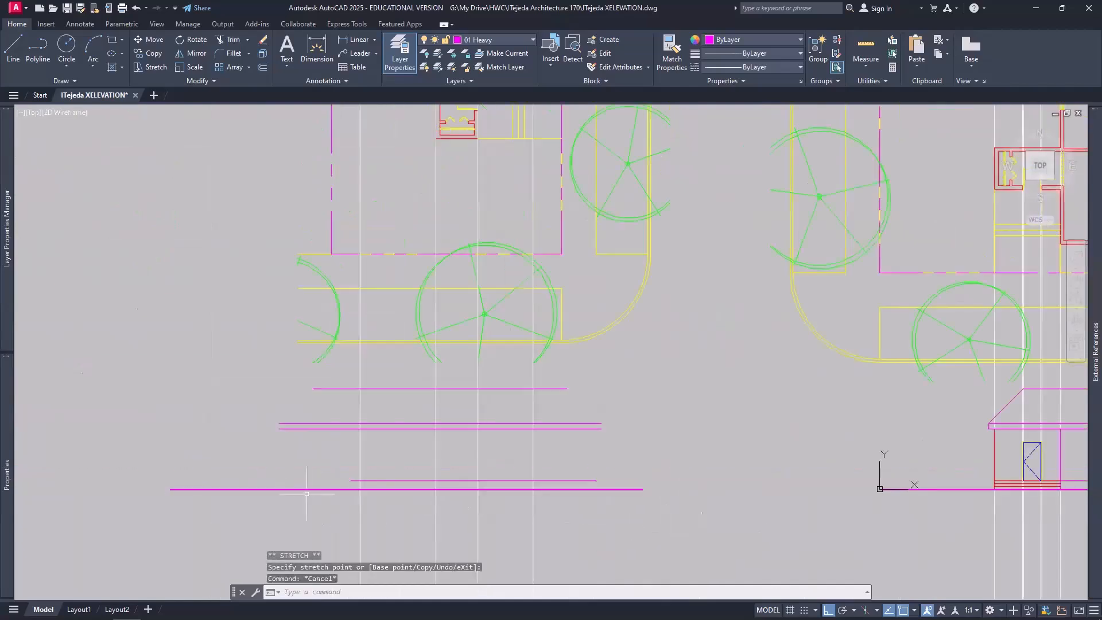
Step: Pull the copied ground line's left end inward to just beyond the left ends of the copied fascia lines
{"action": "left_click", "coordinate": [170, 489]}
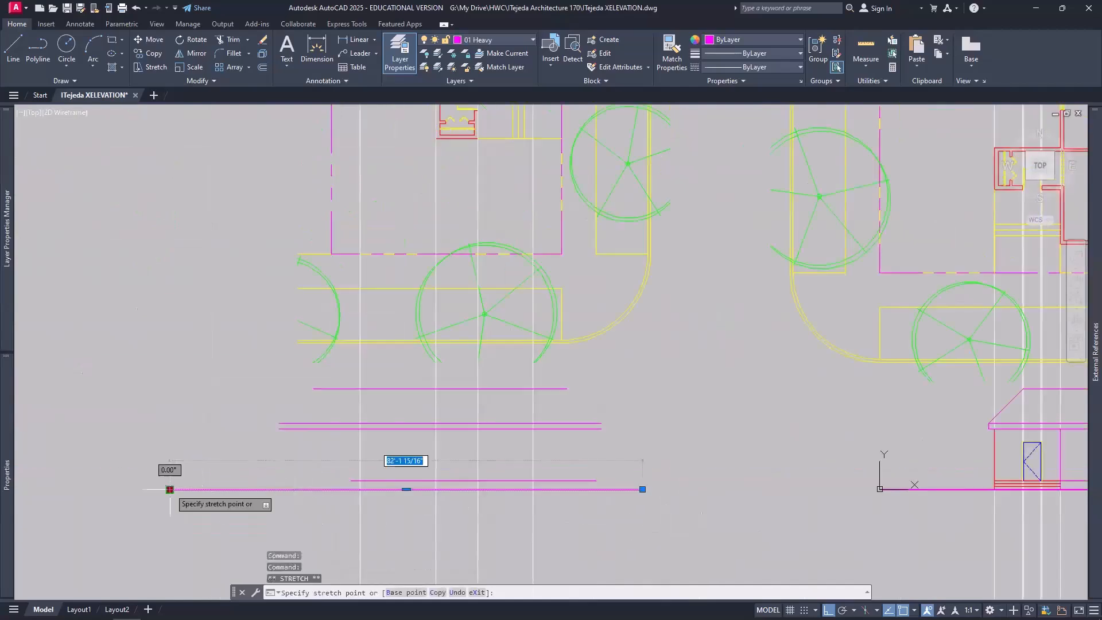
{"action": "left_click", "coordinate": [267, 489]}
{"action": "key", "text": "Escape"}
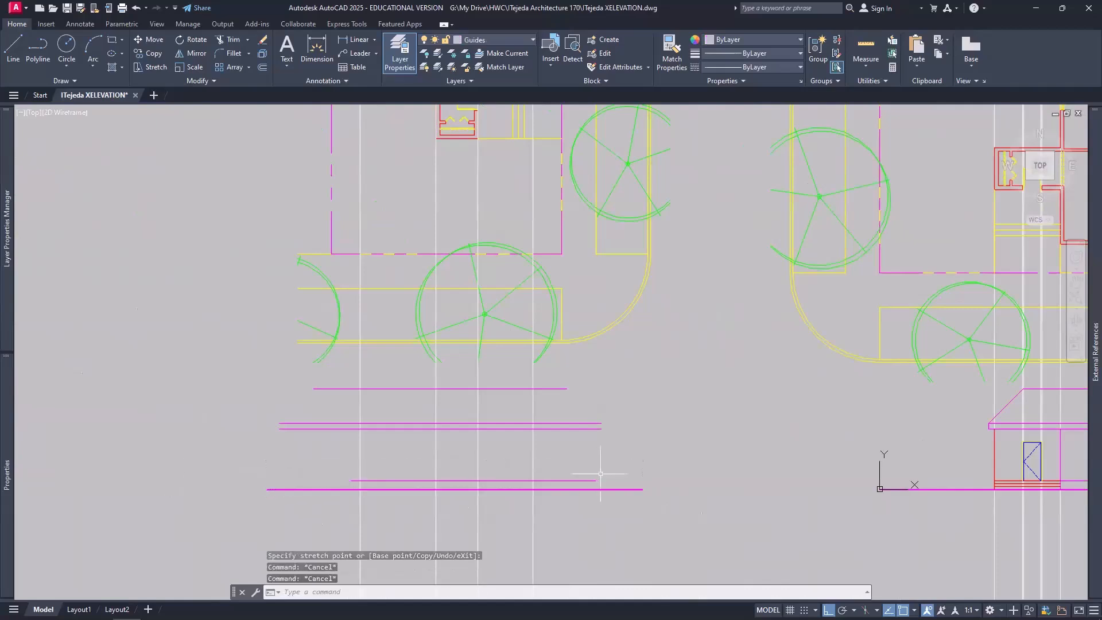
{"action": "middle_click_drag", "start_coordinate": [549, 217], "coordinate": [531, 382]}
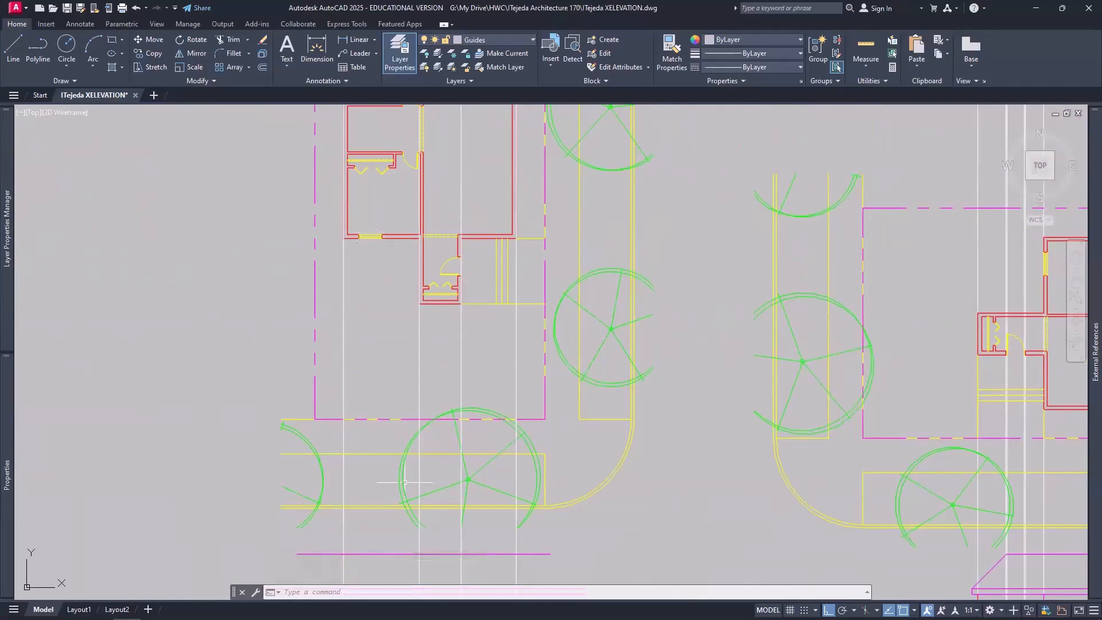
{"action": "scroll", "coordinate": [401, 477], "scroll_direction": "down", "scroll_amount": 5}
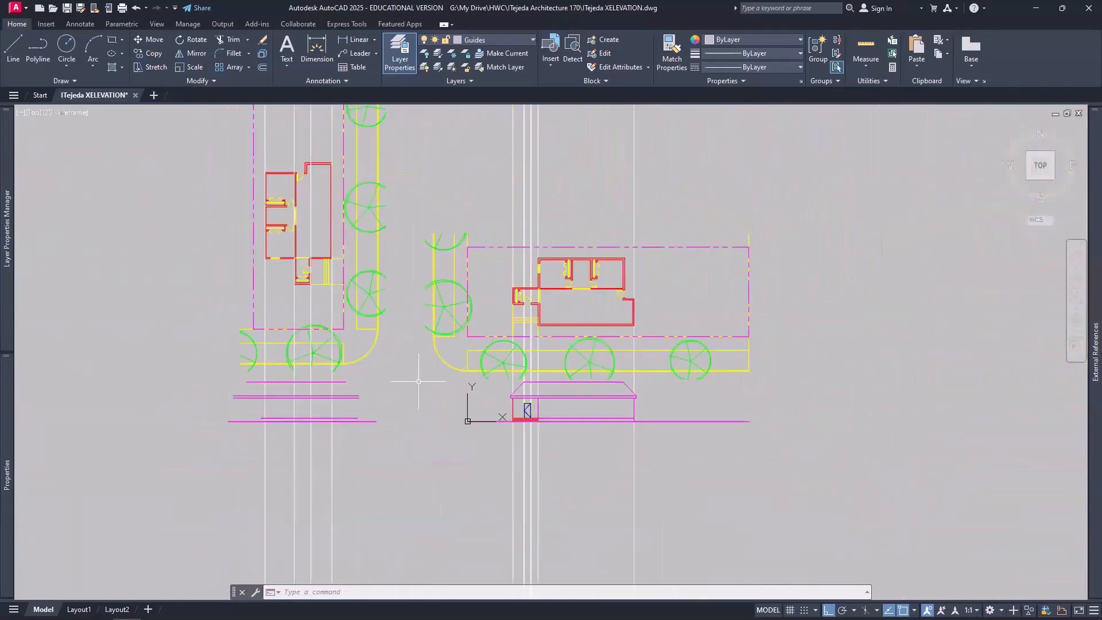
{"action": "scroll", "coordinate": [413, 358], "scroll_direction": "down", "scroll_amount": 2}
{"action": "middle_click_drag", "start_coordinate": [404, 350], "coordinate": [497, 453]}
{"action": "scroll", "coordinate": [497, 453], "scroll_direction": "up", "scroll_amount": 3}
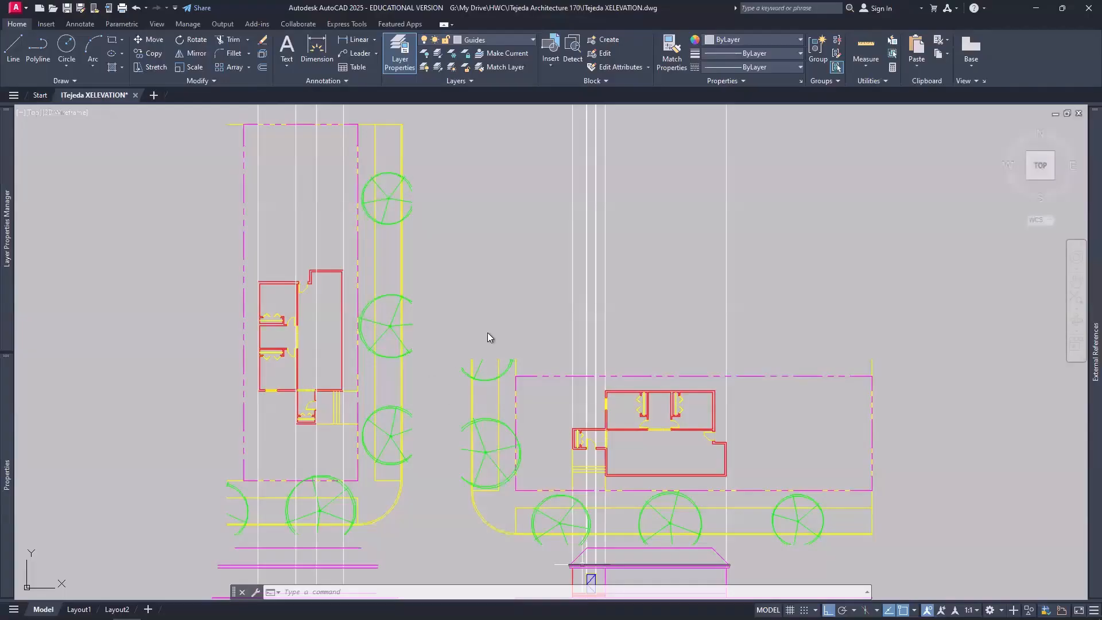
{"action": "left_click", "coordinate": [460, 295]}
{"action": "left_click", "coordinate": [445, 326]}
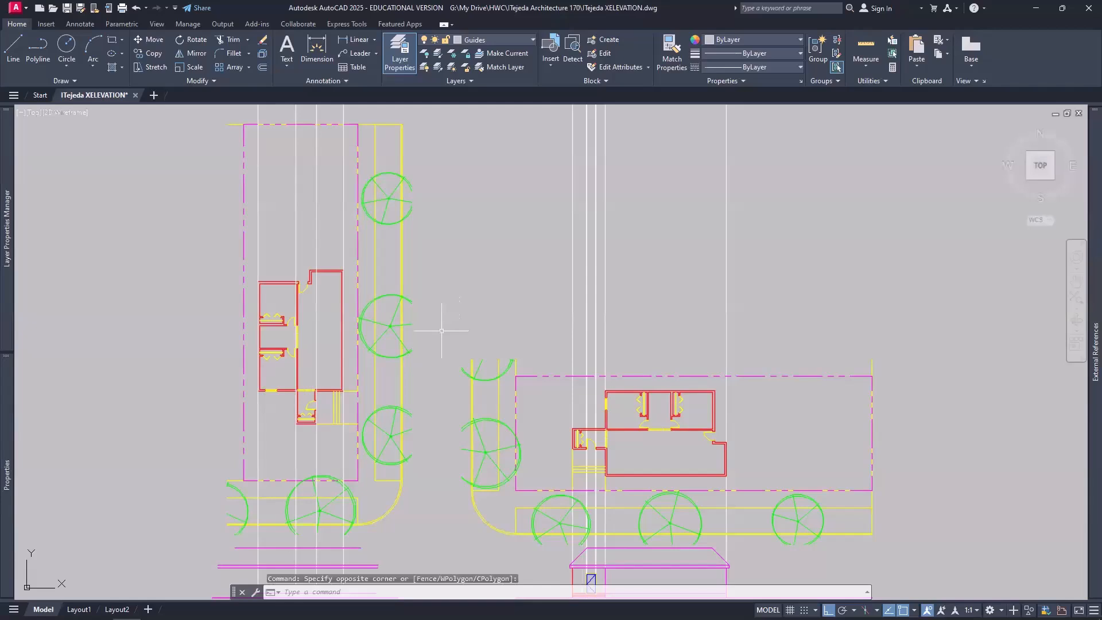
Step: Save the drawing
{"action": "key", "text": "ctrl+s"}
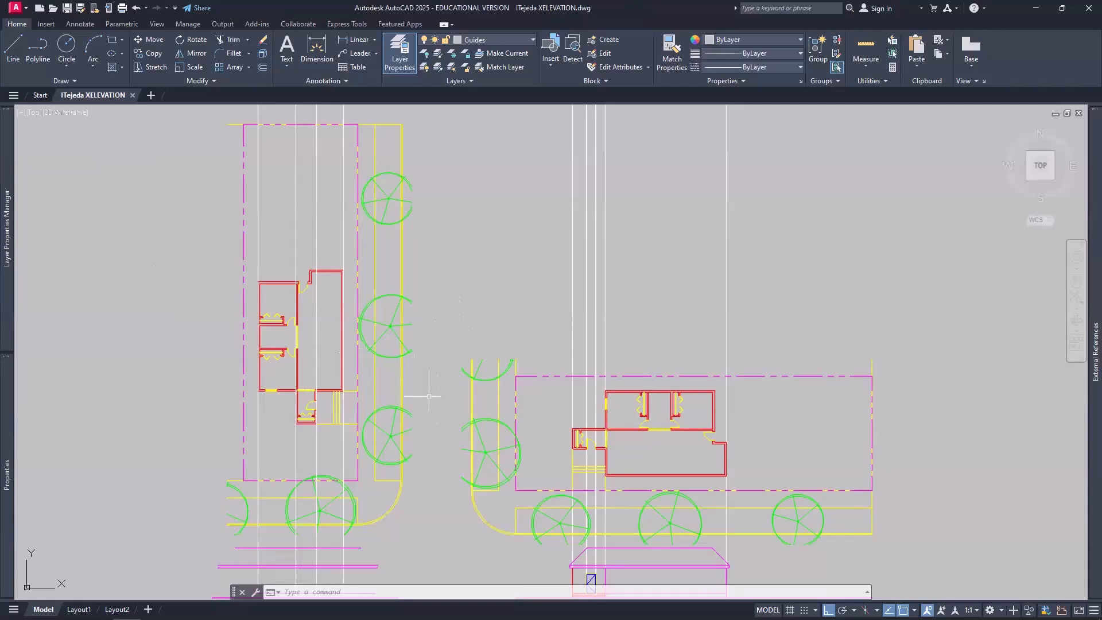
{"action": "middle_click_drag", "start_coordinate": [446, 389], "coordinate": [458, 317]}
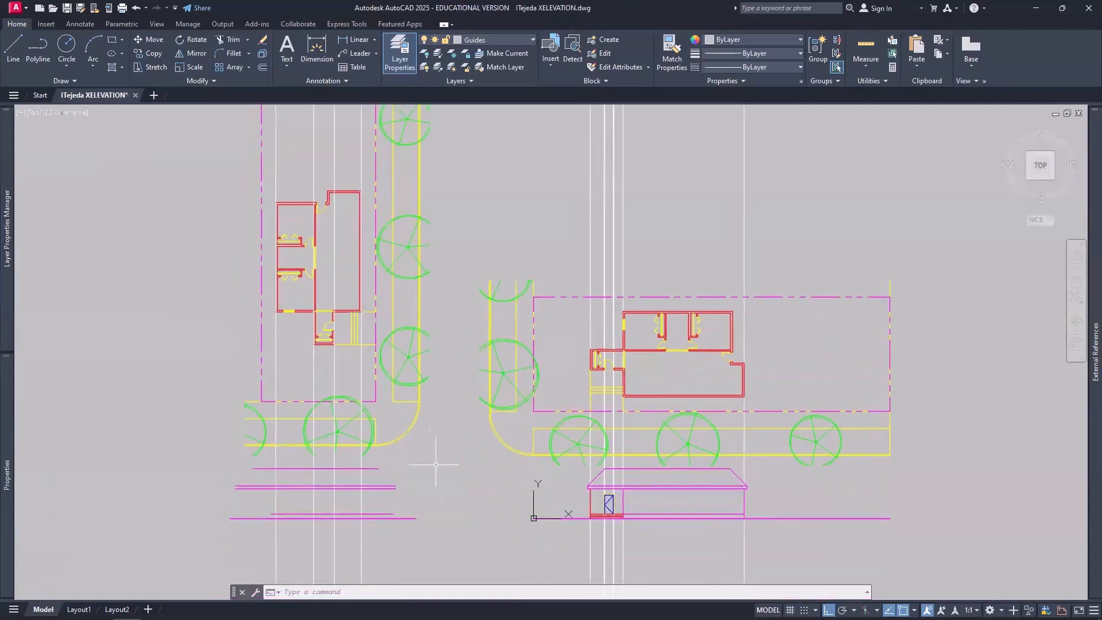